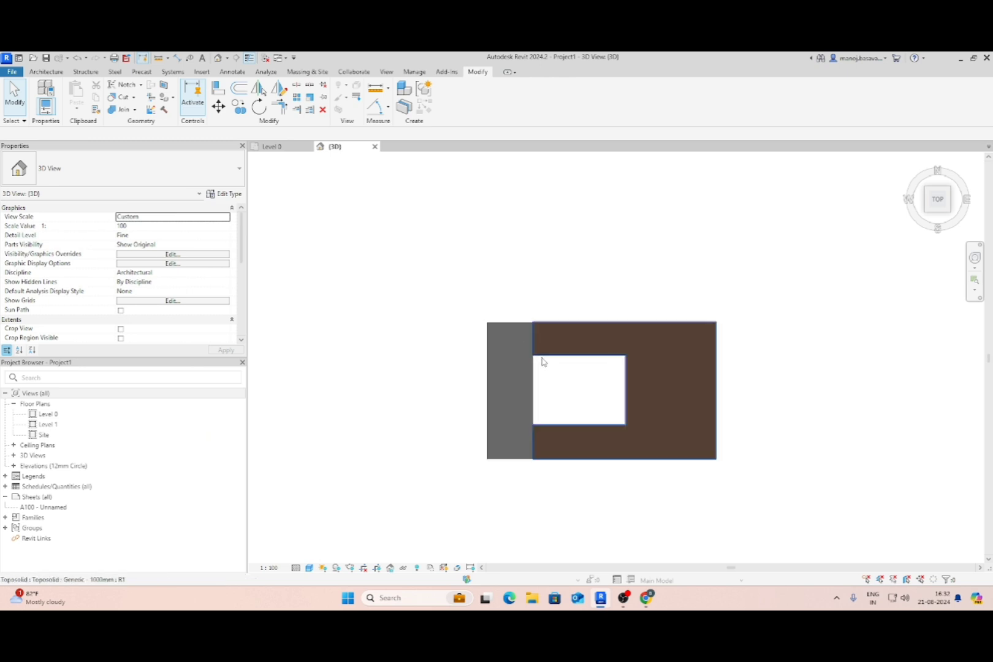
# Examine the rectangular opening's edges in the brown toposolid's boundary sketch and finish the sketch.
pyautogui.scroll(3, 598, 377)
pyautogui.moveTo(598, 377); pyautogui.dragTo(541, 290, button='middle')
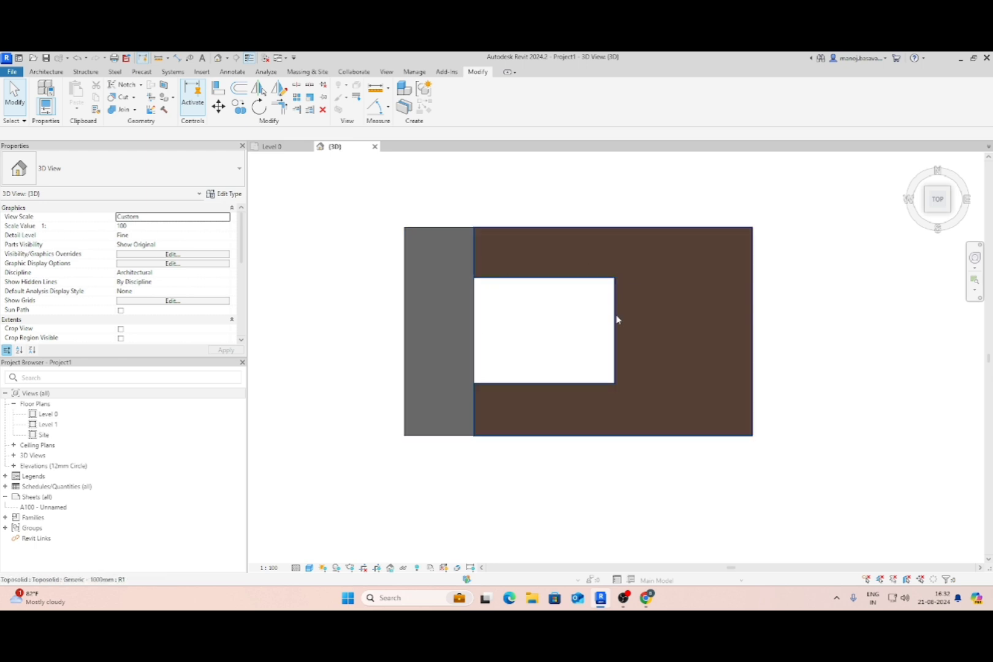
pyautogui.doubleClick(536, 277)
pyautogui.click(536, 278)
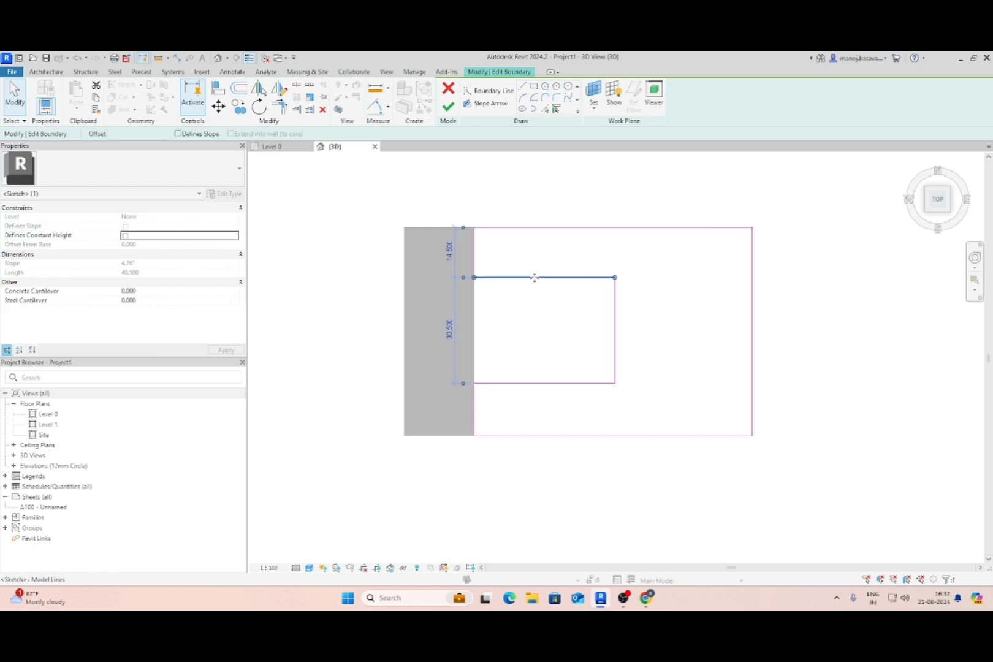
pyautogui.click(615, 347)
pyautogui.click(587, 470)
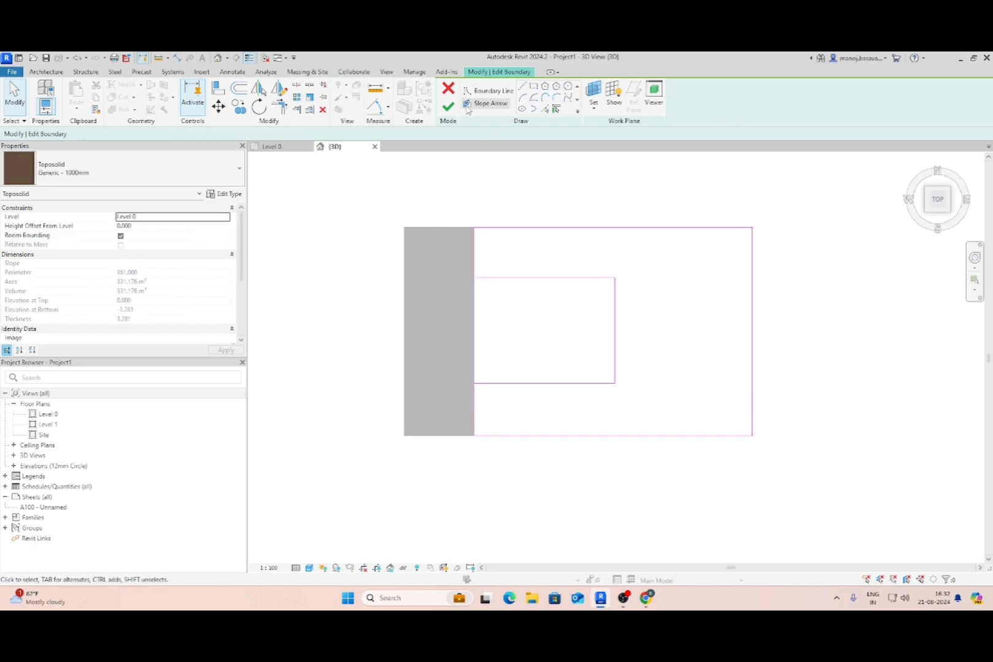
pyautogui.click(448, 106)
pyautogui.press('Escape')
pyautogui.click(473, 326)
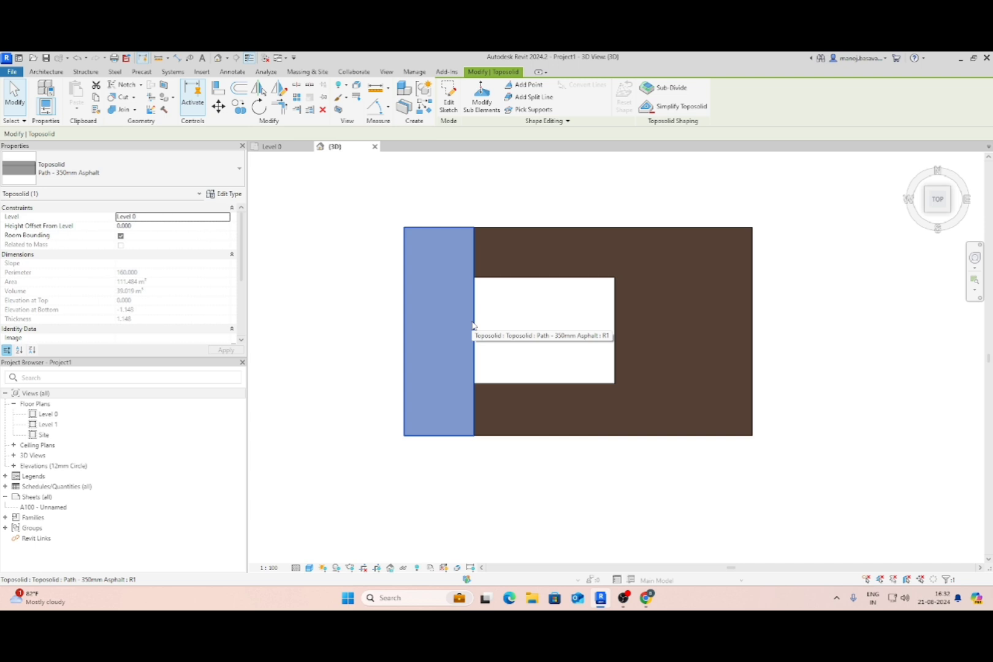
pyautogui.click(510, 292)
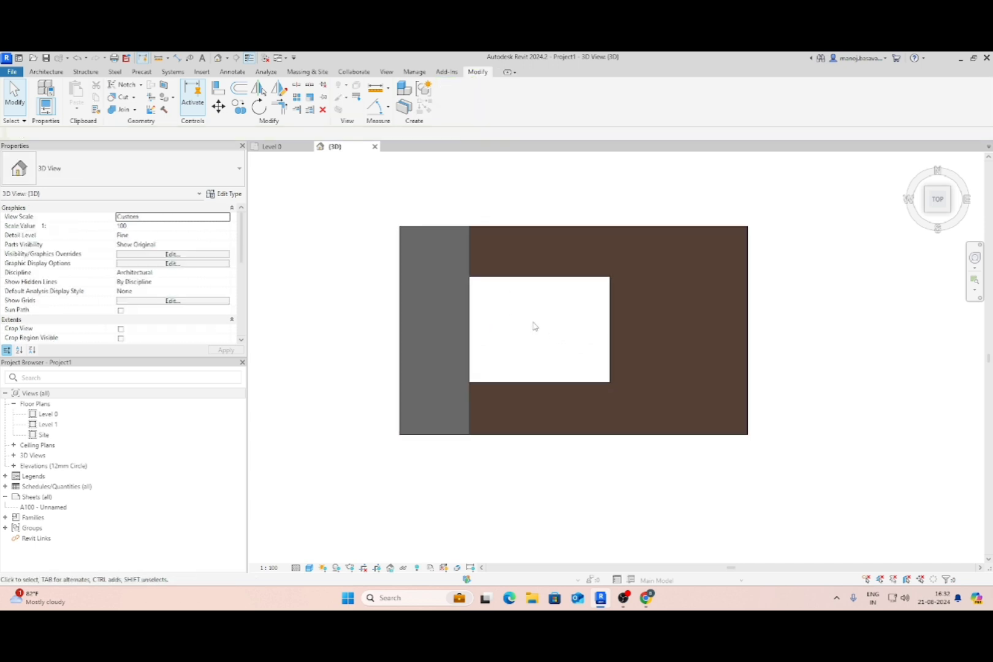
# Start a structural floor in the Level 0 plan using the type Floor-Grnd-Susp_65Scr-80Ins-100Blk-75PC.
pyautogui.click(273, 147)
pyautogui.scroll(3, 572, 345)
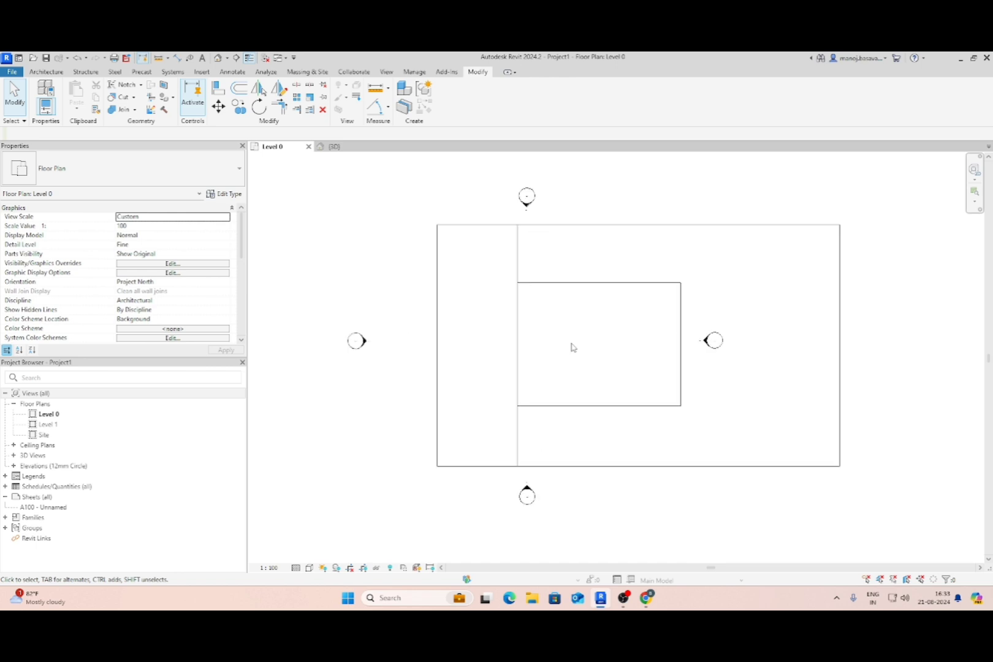
pyautogui.moveTo(572, 345); pyautogui.dragTo(568, 373, button='middle')
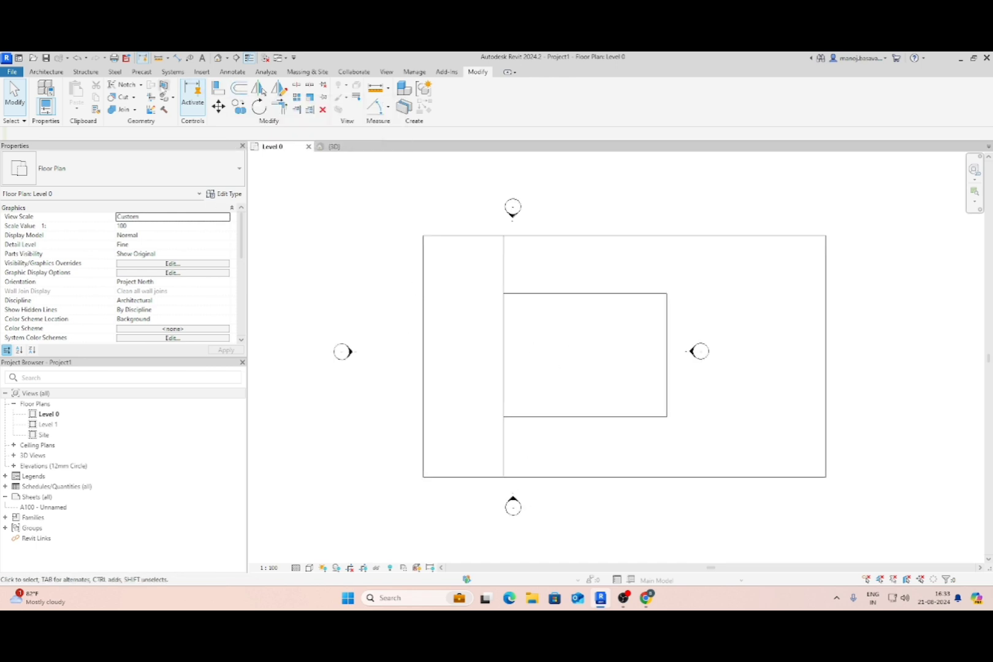
pyautogui.click(59, 75)
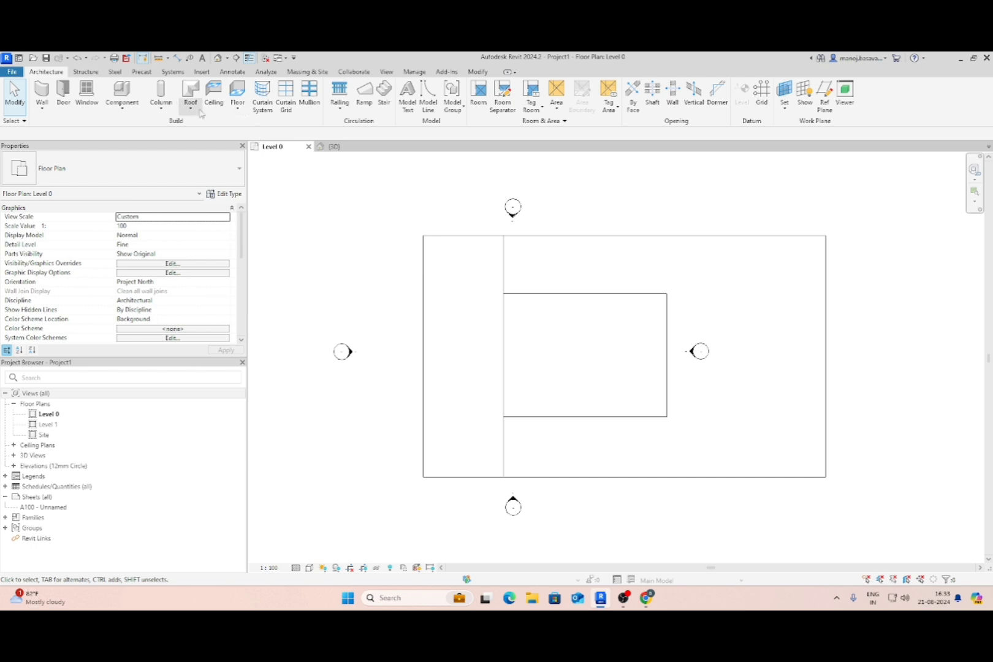
pyautogui.click(239, 111)
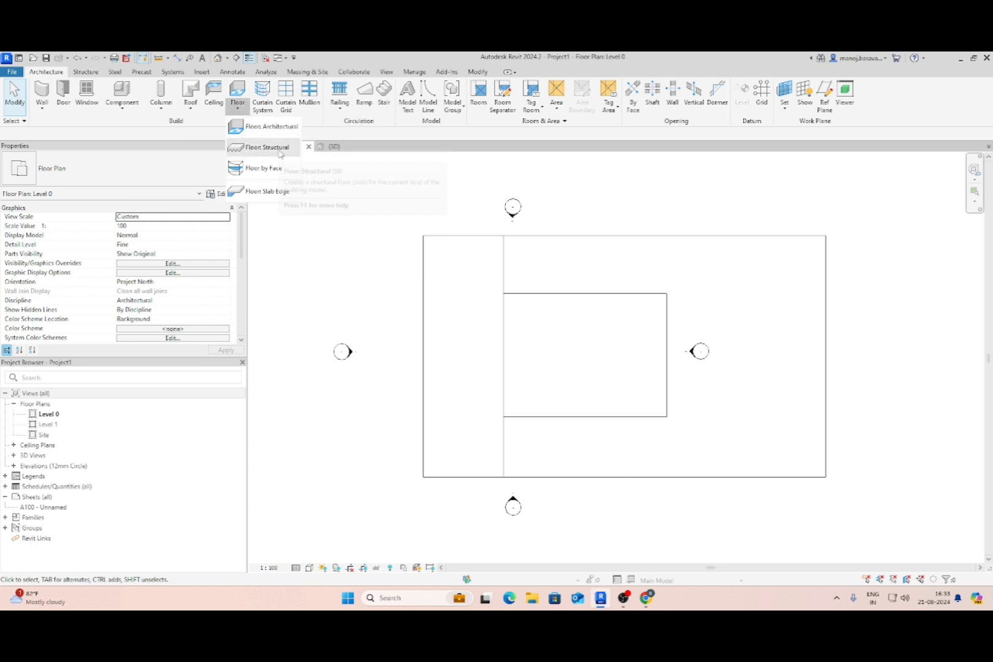
pyautogui.click(265, 147)
pyautogui.click(116, 176)
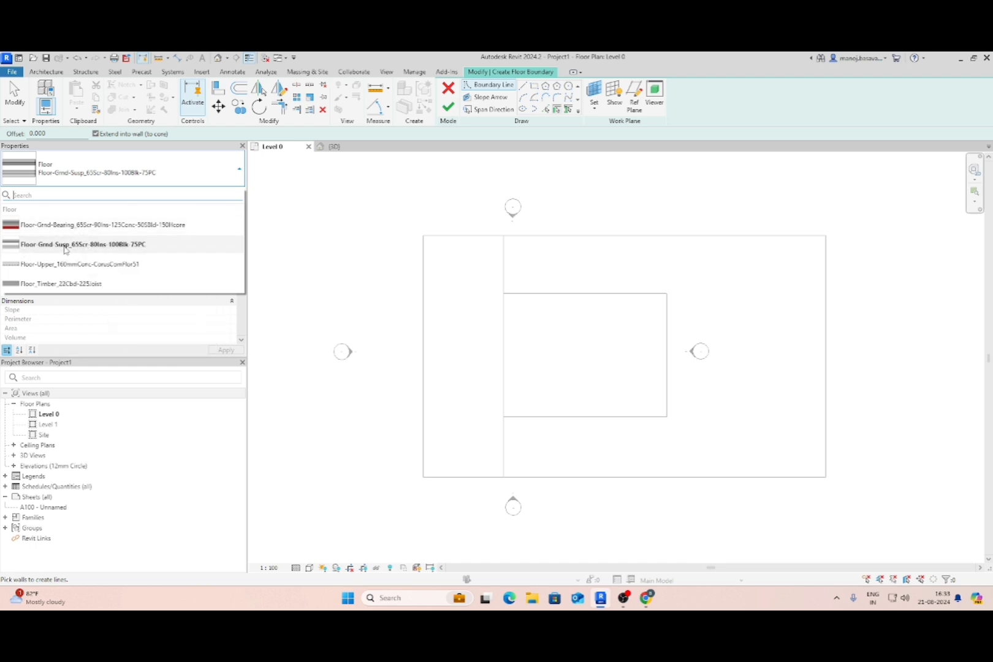
pyautogui.moveTo(73, 225)
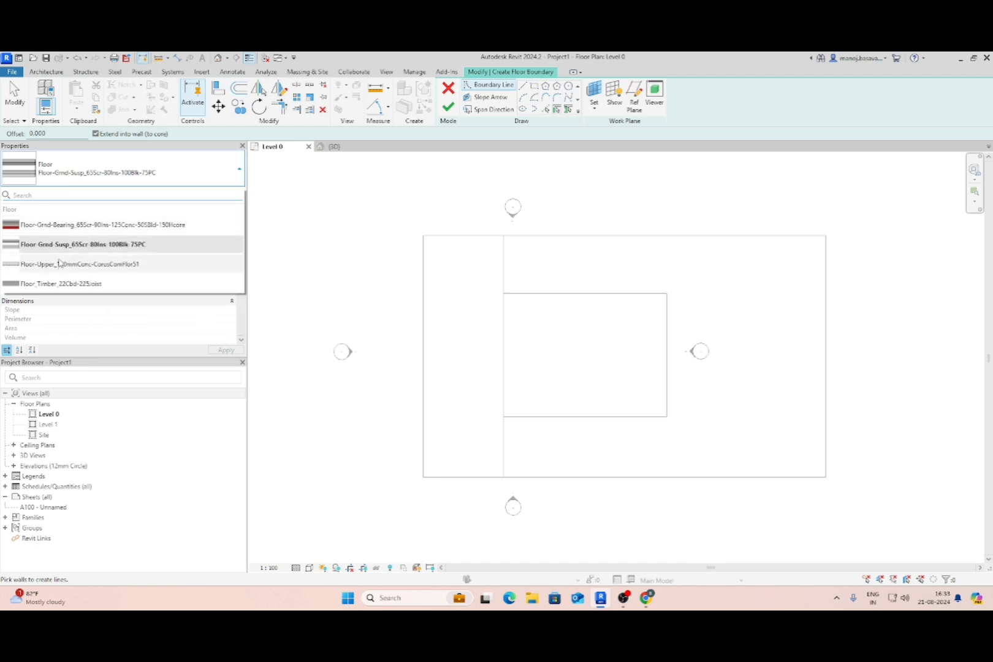
pyautogui.moveTo(64, 250)
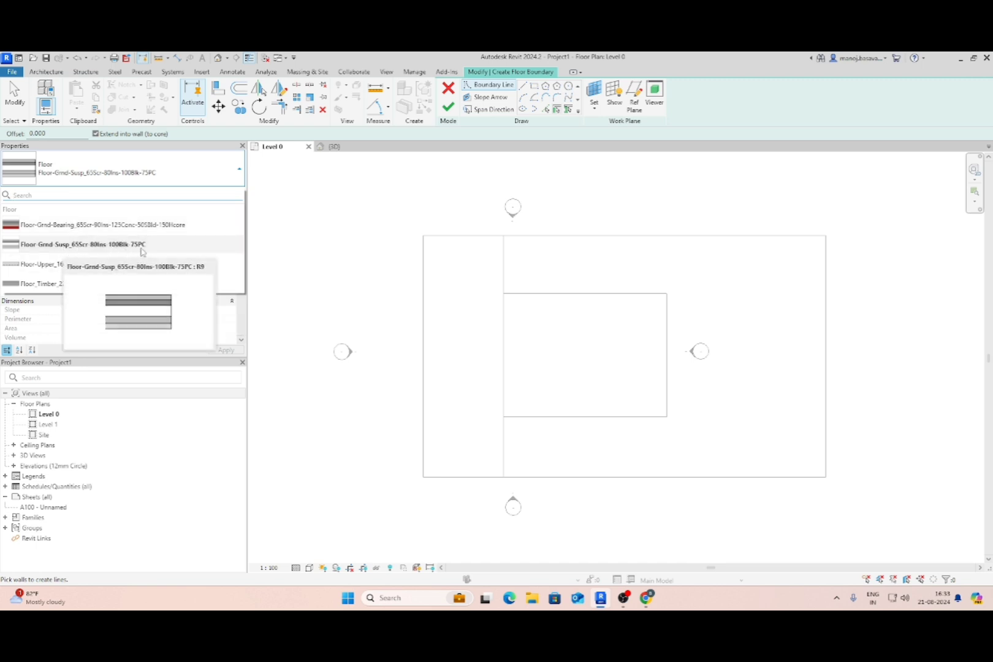
pyautogui.click(117, 250)
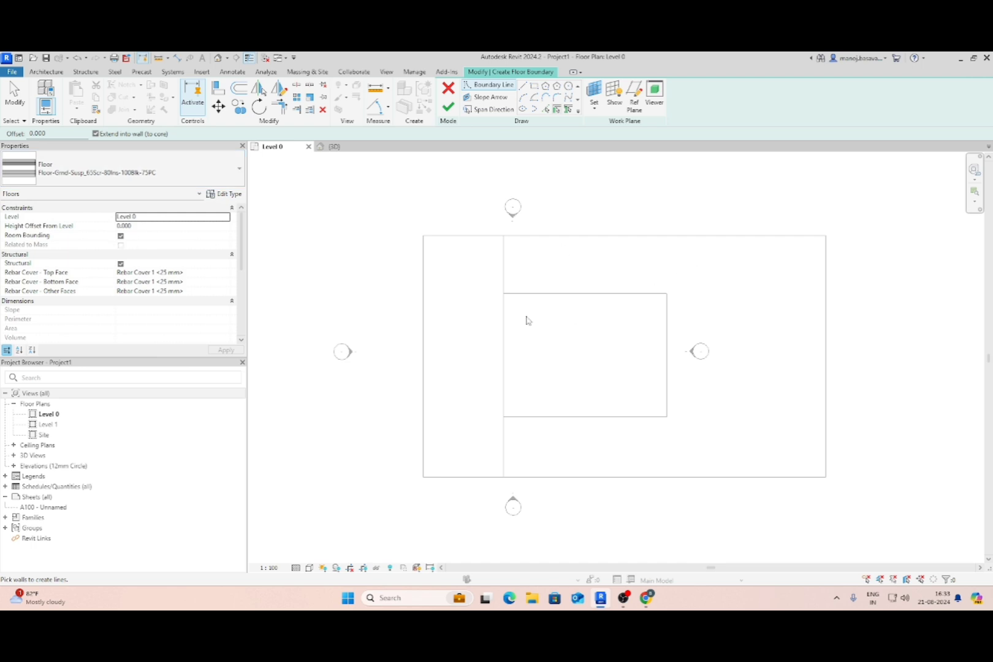
# Draw a 40.5 by 30.5 rectangular floor boundary between opposite corners of the toposolid opening.
pyautogui.moveTo(525, 319); pyautogui.dragTo(470, 244, button='middle')
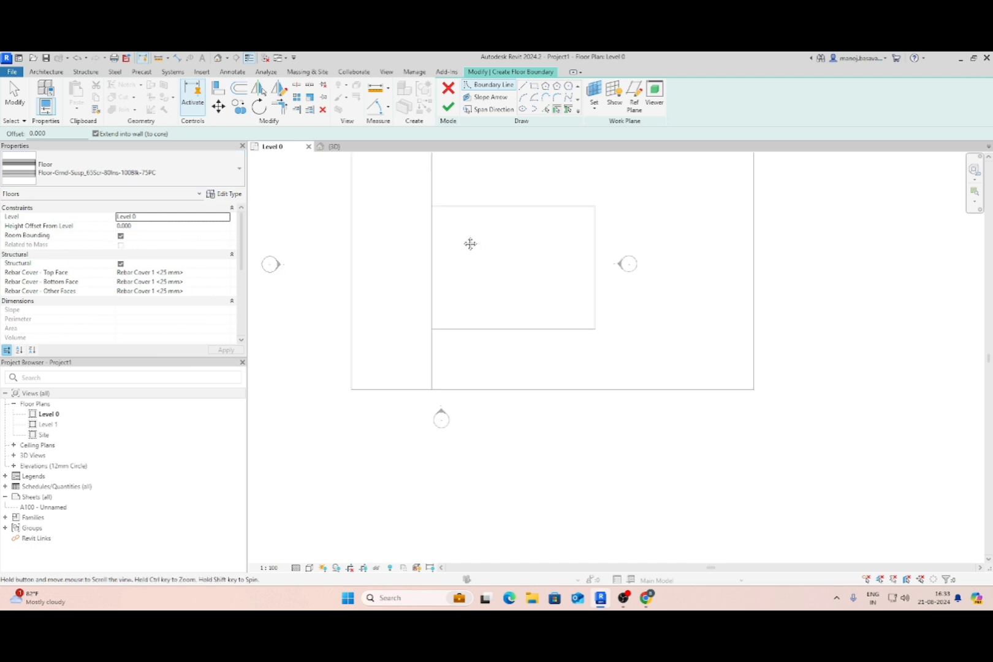
pyautogui.click(534, 86)
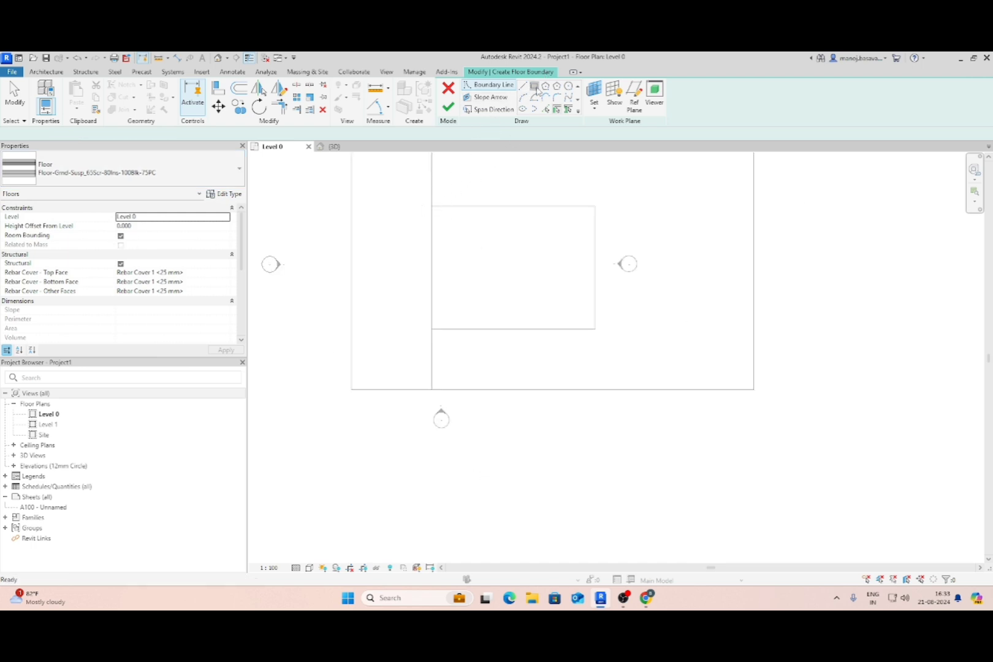
pyautogui.click(432, 206)
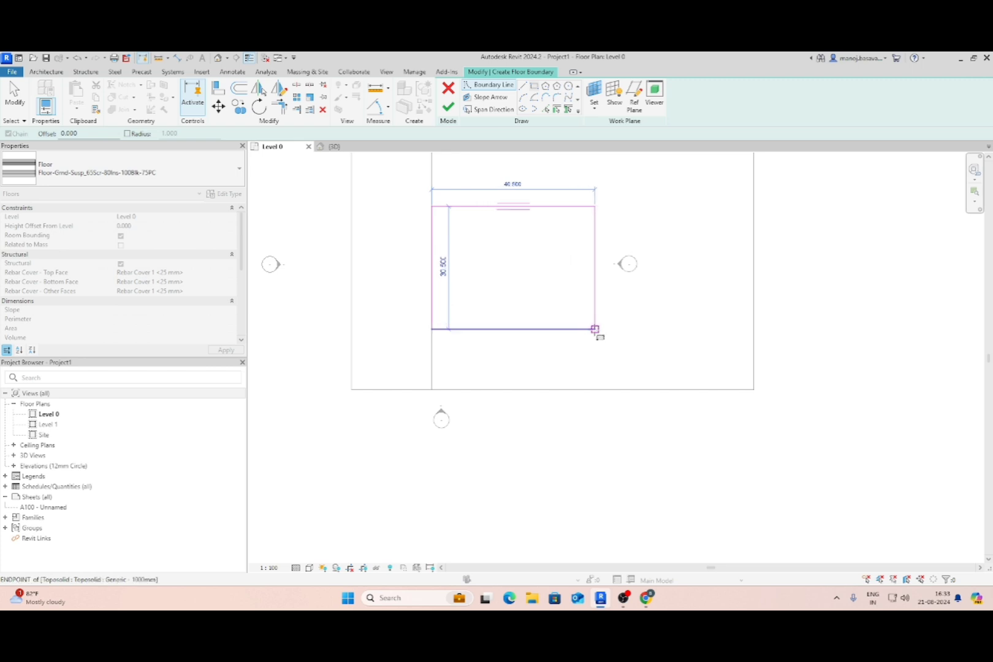
pyautogui.click(594, 329)
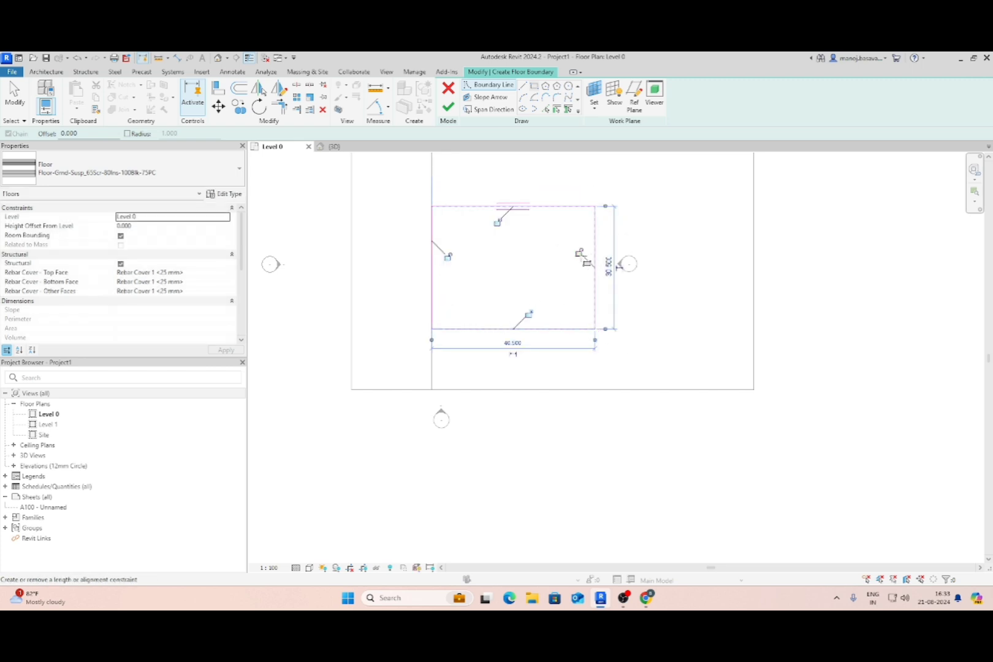
# Finish the floor with its four boundary lines locked to the opening's edges and check it in the 3D view.
pyautogui.click(579, 252)
pyautogui.click(497, 222)
pyautogui.click(447, 257)
pyautogui.click(530, 314)
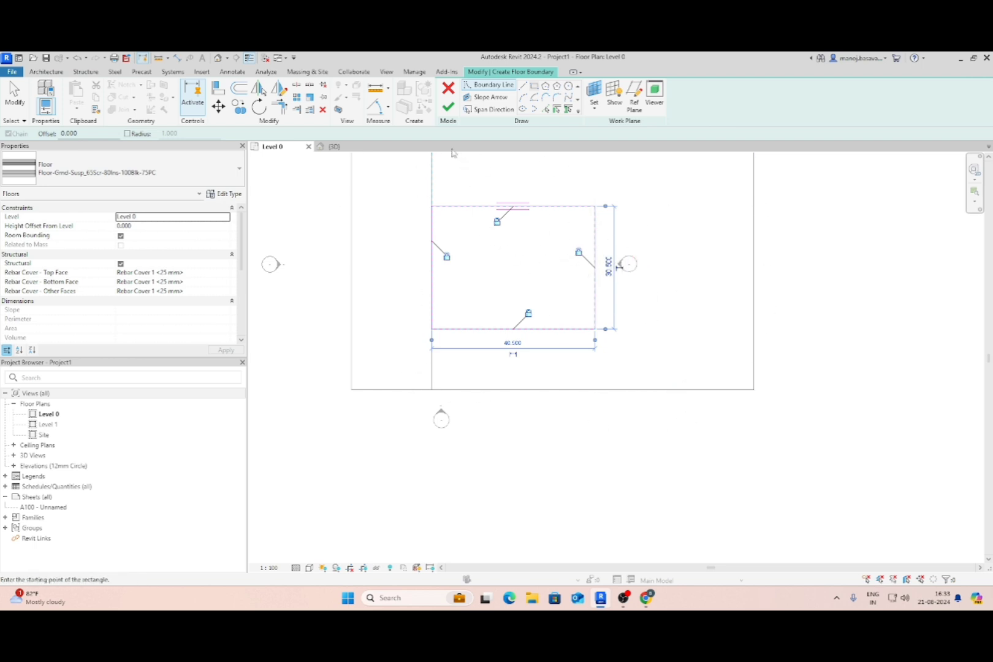
pyautogui.click(448, 106)
pyautogui.press('Escape')
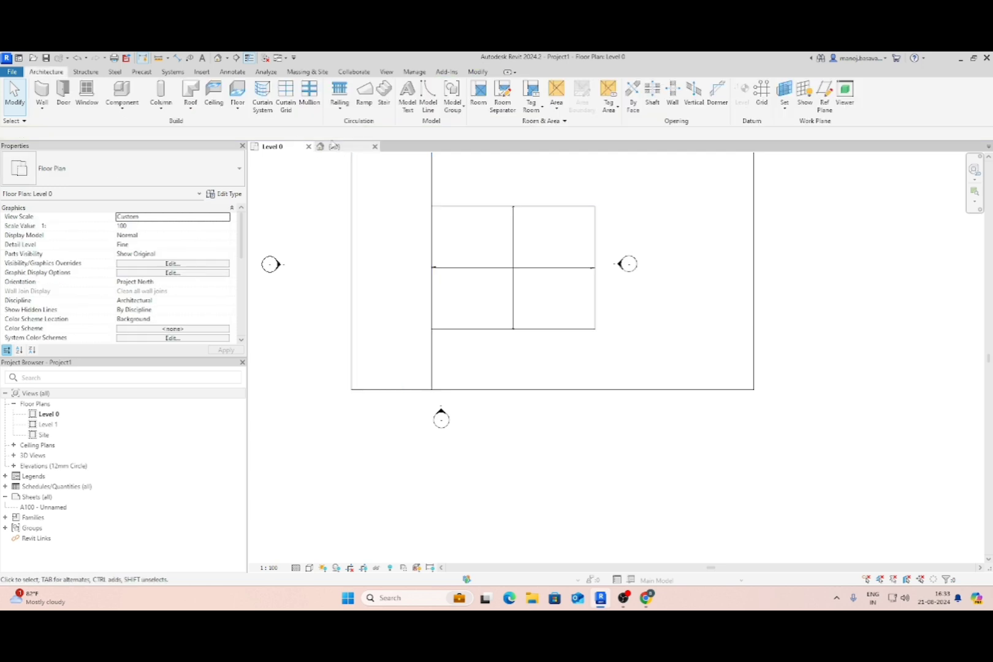
pyautogui.click(334, 146)
pyautogui.moveTo(539, 381); pyautogui.dragTo(686, 219, button='middle')
pyautogui.scroll(3, 589, 383)
pyautogui.keyDown('shift'); pyautogui.moveTo(606, 416); pyautogui.dragTo(643, 411, button='middle'); pyautogui.keyUp('shift')
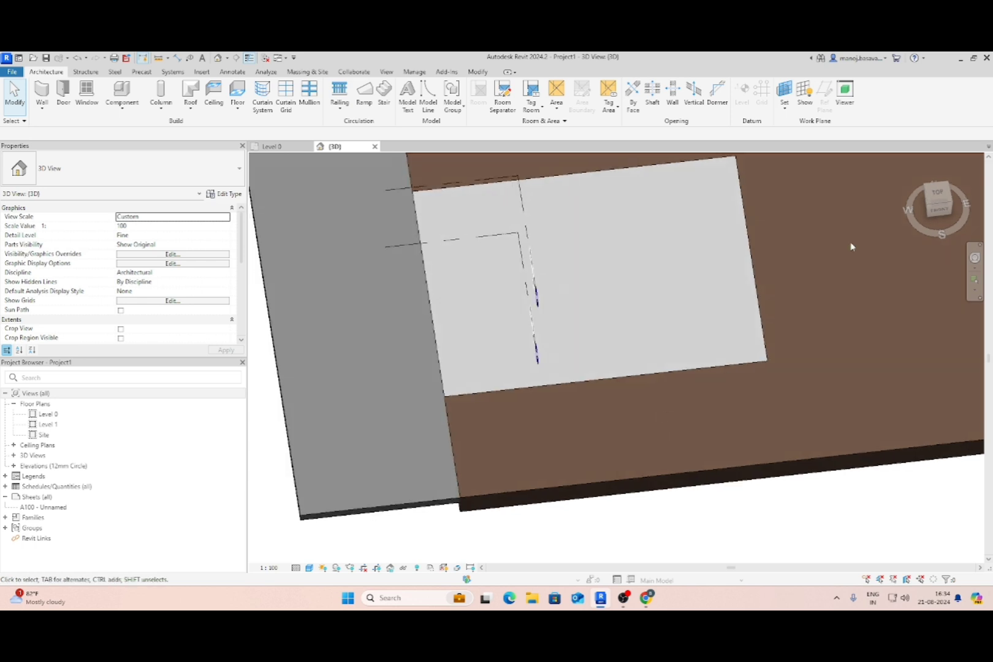
pyautogui.click(937, 198)
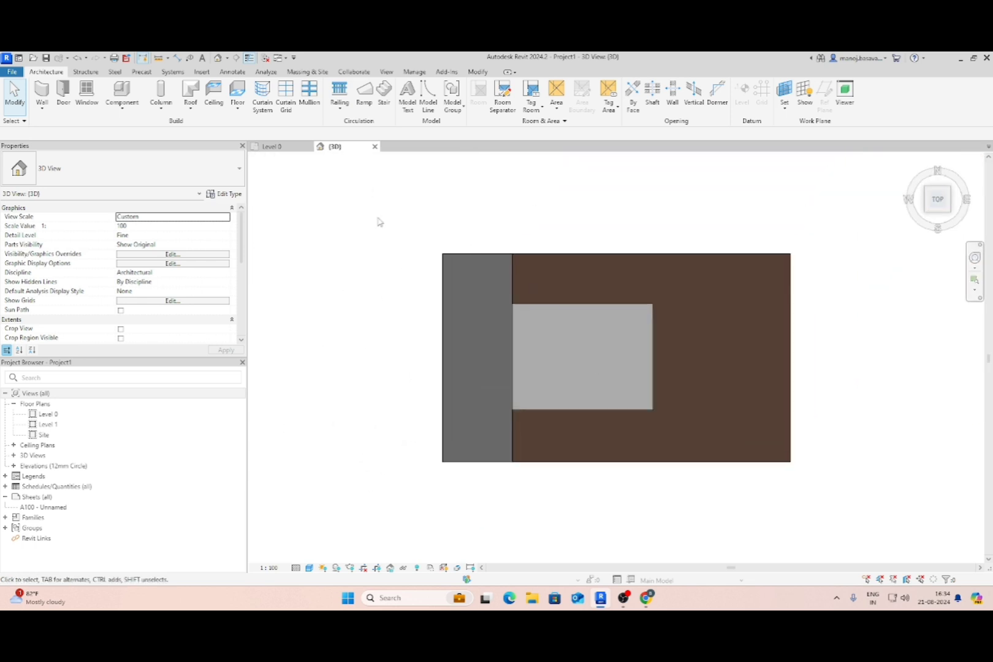
# Start a second structural floor in the Level 0 plan using the type Floor-Upper_160mmConc-CorusComFlor51.
pyautogui.click(269, 146)
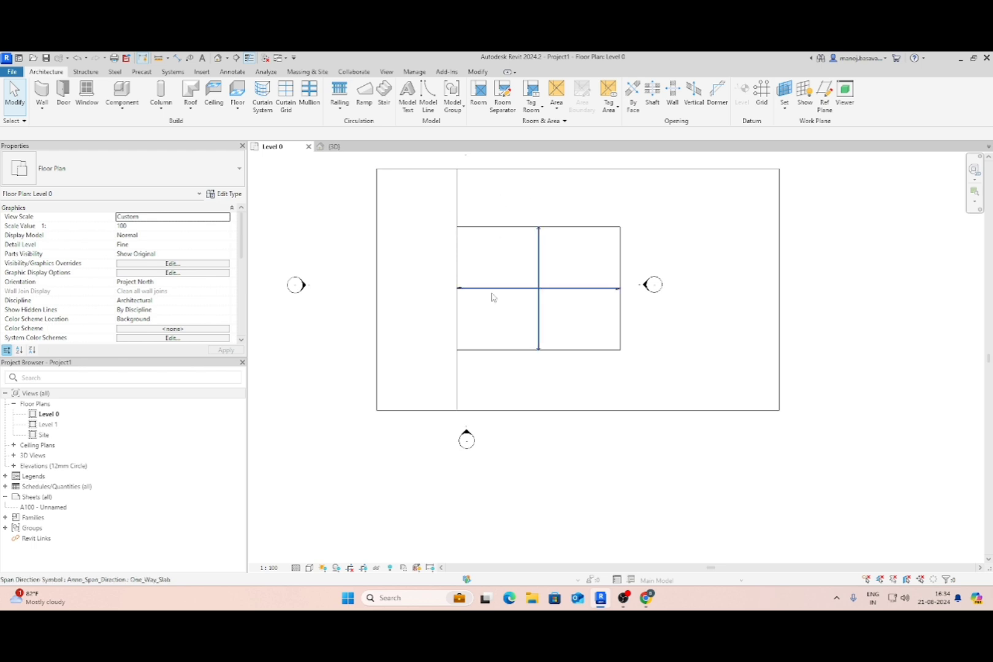
pyautogui.scroll(1, 457, 255)
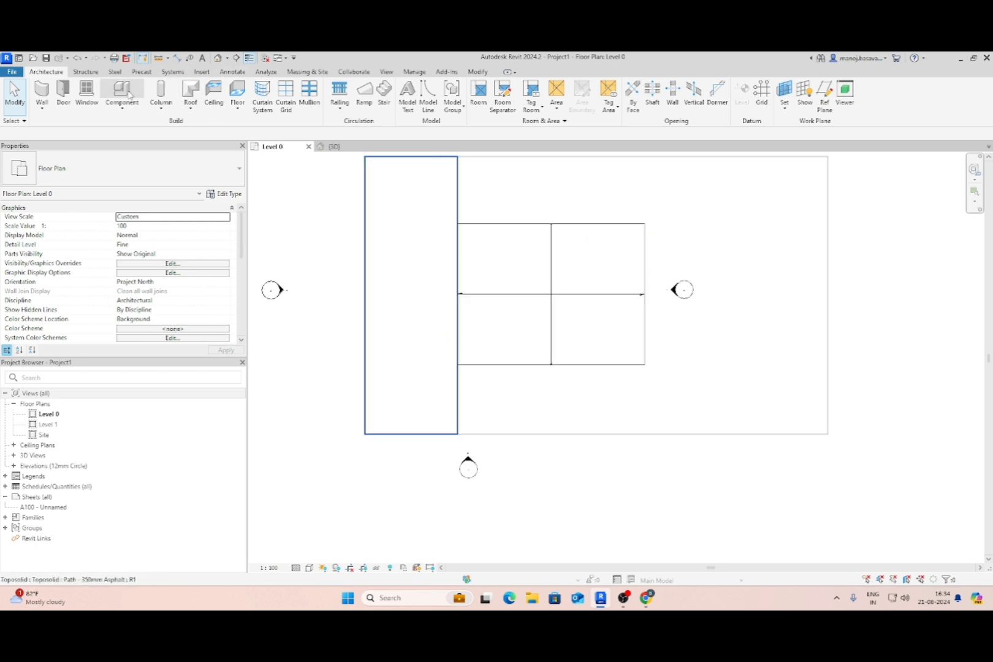
pyautogui.click(237, 106)
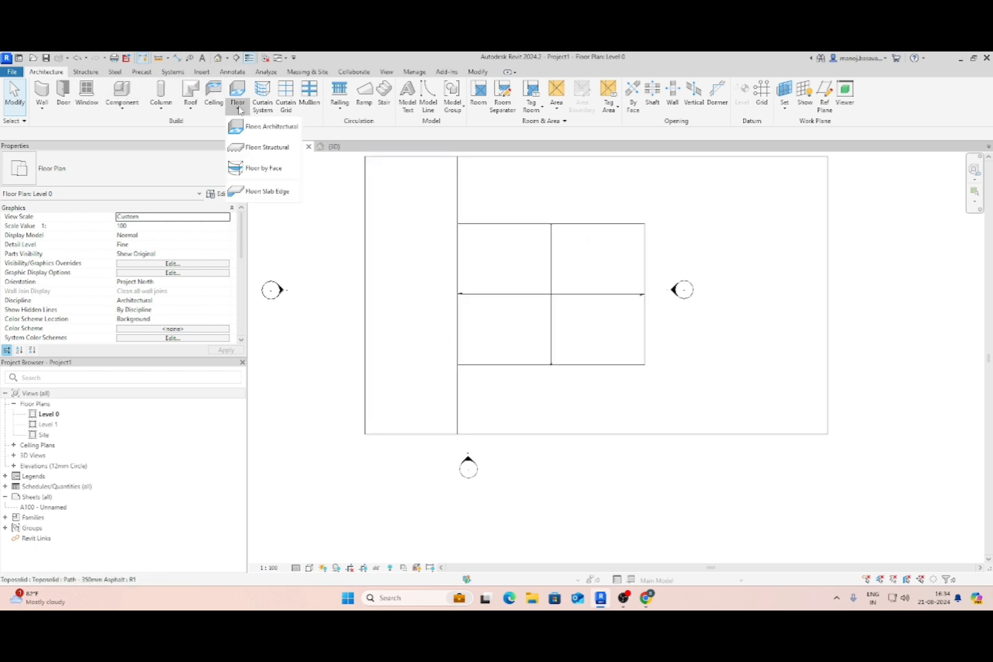
pyautogui.click(268, 149)
pyautogui.click(61, 170)
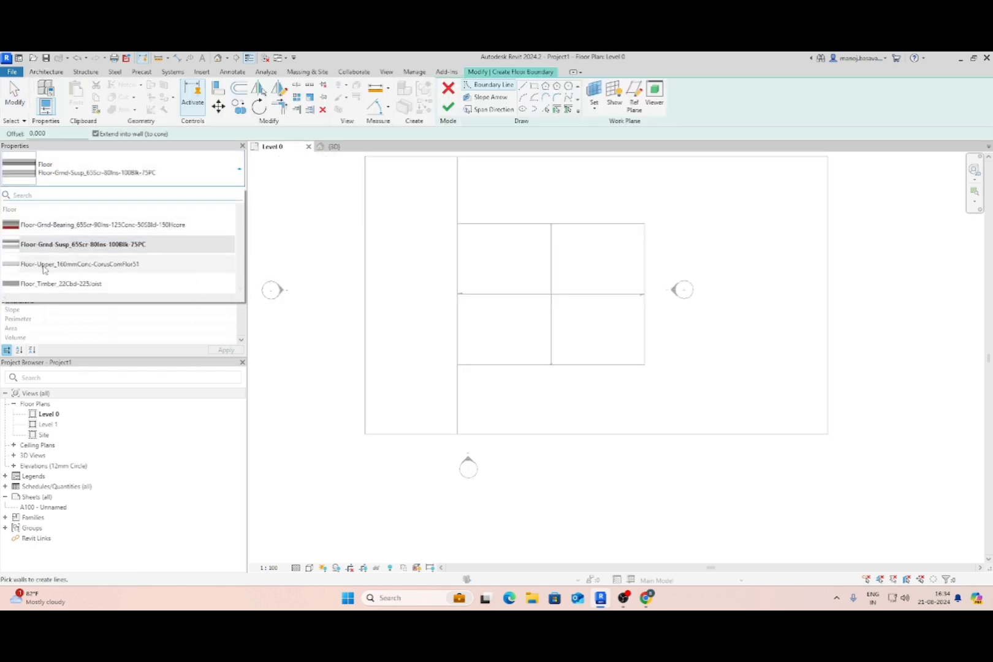
pyautogui.click(71, 265)
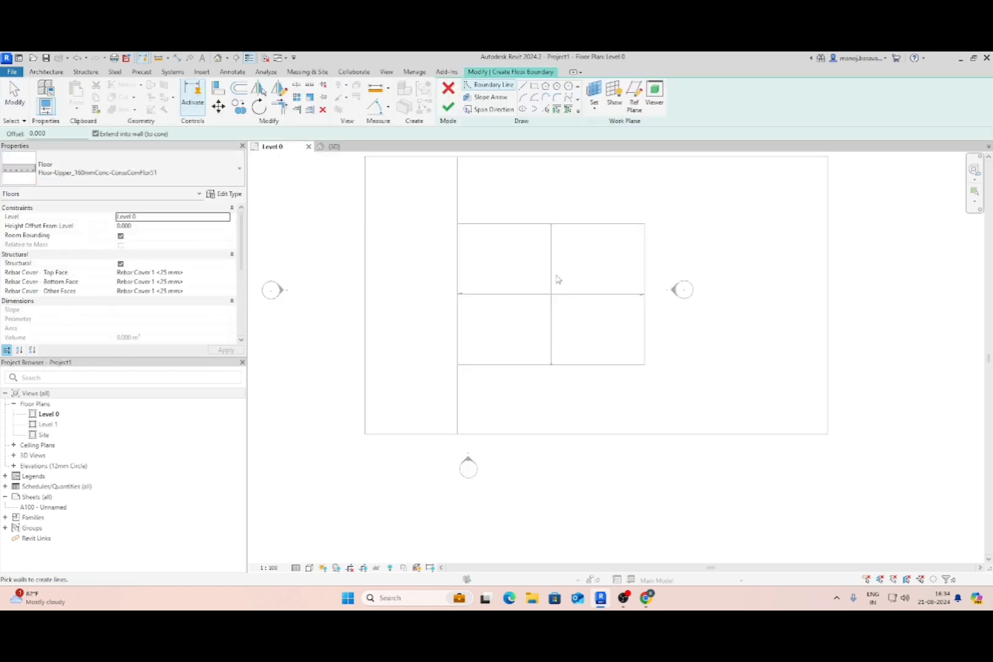
# Draw the second floor's rectangular boundary, 40.5 by 30.5, over the existing ground floor's corners.
pyautogui.scroll(3, 551, 281)
pyautogui.click(534, 86)
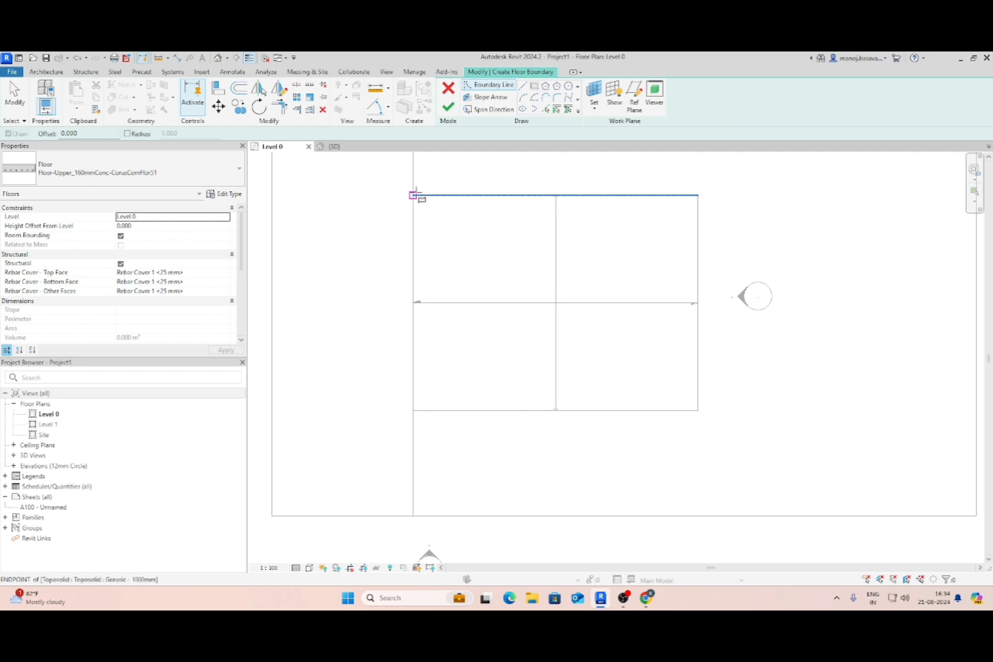
pyautogui.click(414, 195)
pyautogui.click(697, 410)
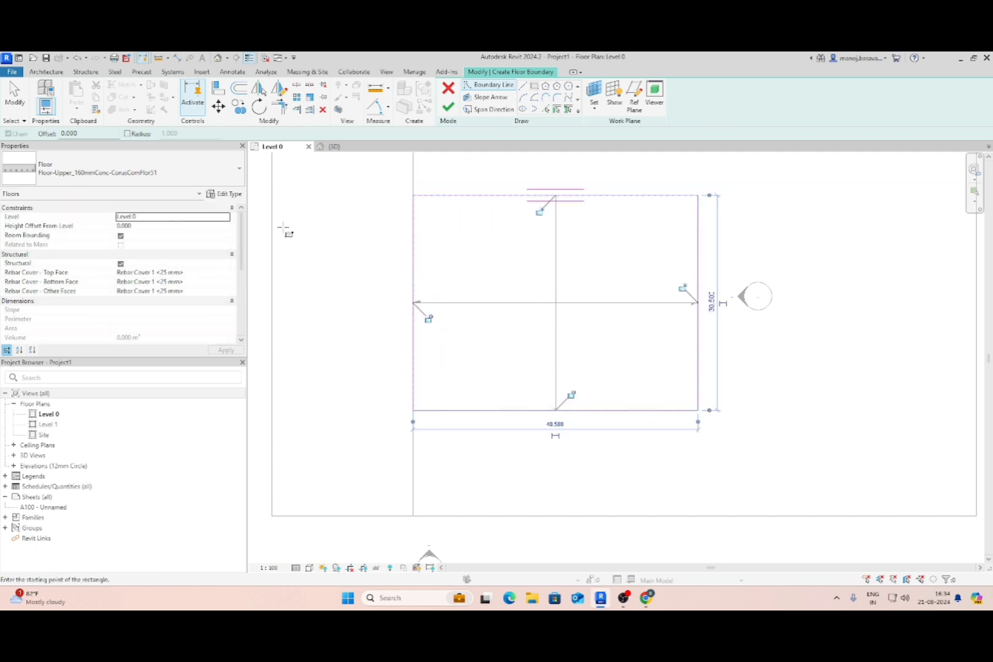
# Set the second floor's height offset from Level 0 to 0.692, matching its type's default thickness, and finish the floor.
pyautogui.click(148, 227)
pyautogui.write('0.692')
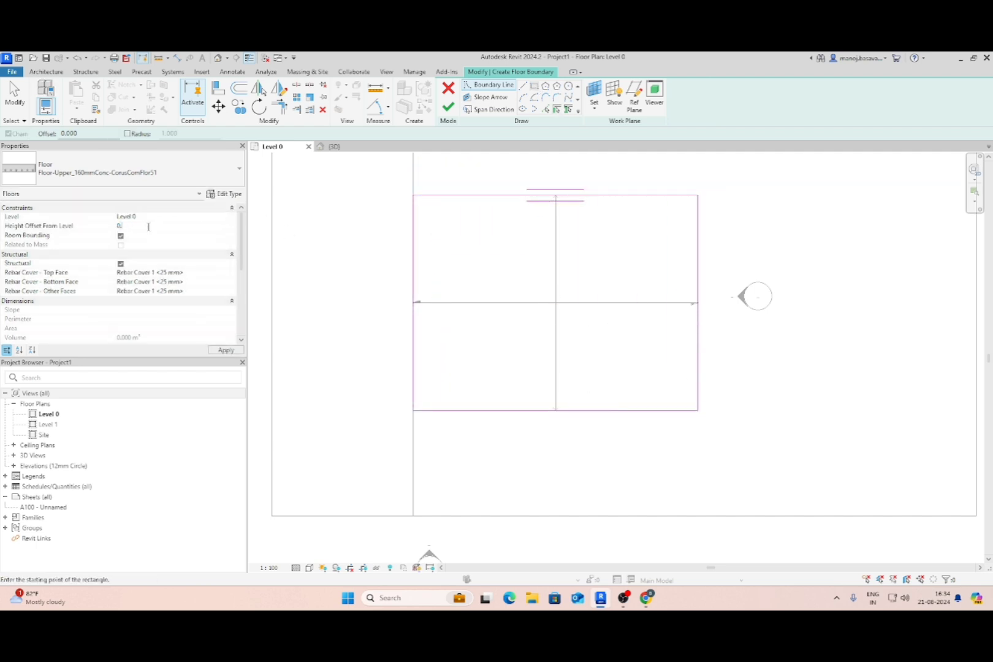
pyautogui.click(225, 194)
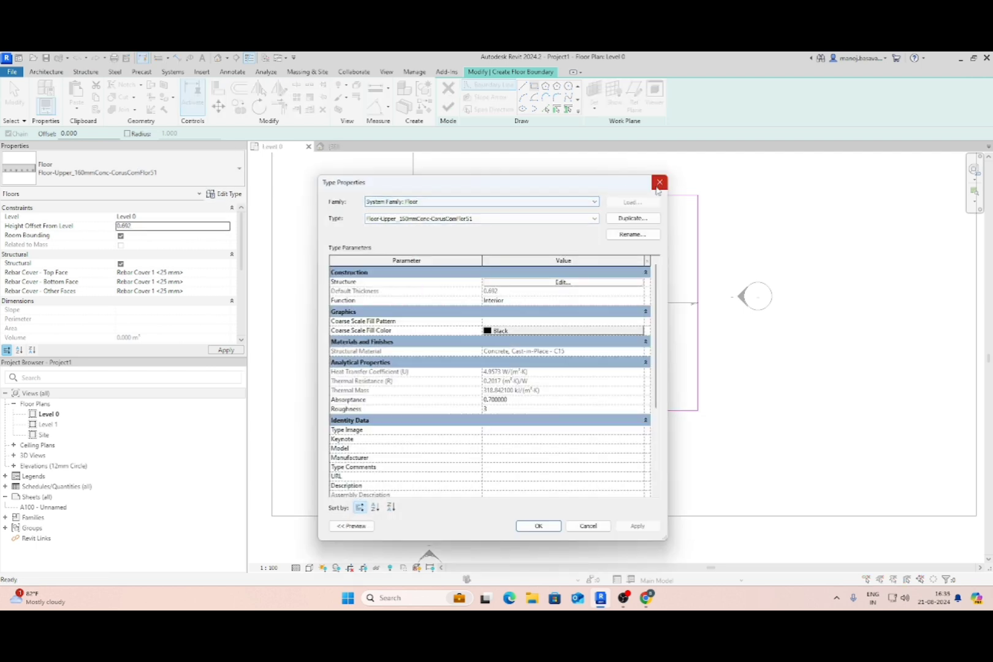
pyautogui.click(658, 183)
pyautogui.click(448, 105)
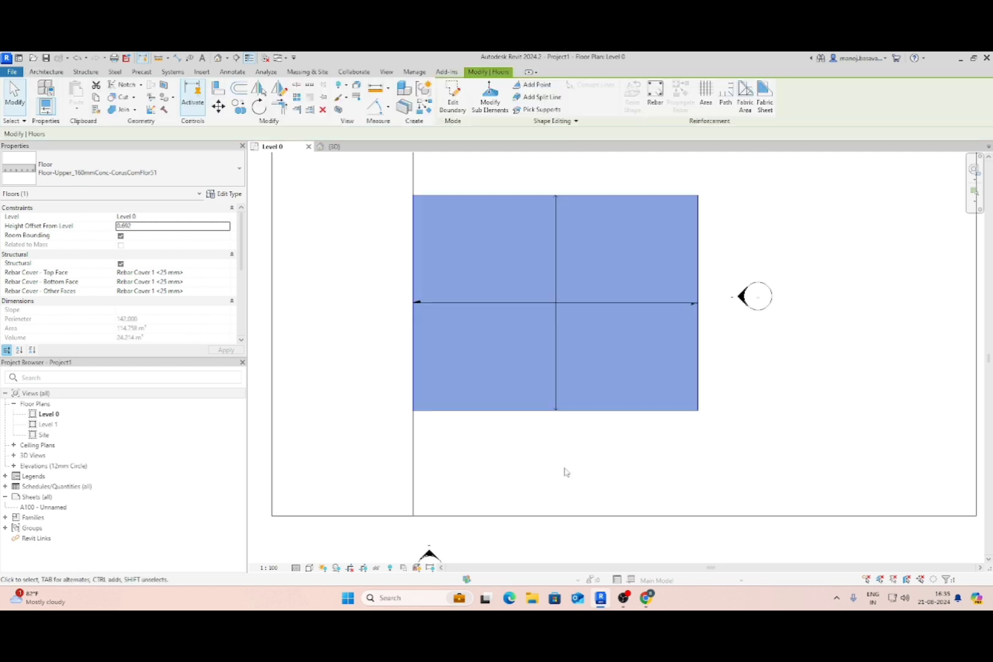
# Inspect the raised floor slab's corner and edges in the 3D view and return to the top view.
pyautogui.scroll(-4, 537, 361)
pyautogui.click(334, 146)
pyautogui.keyDown('shift'); pyautogui.moveTo(620, 417); pyautogui.dragTo(740, 219, button='middle'); pyautogui.keyUp('shift')
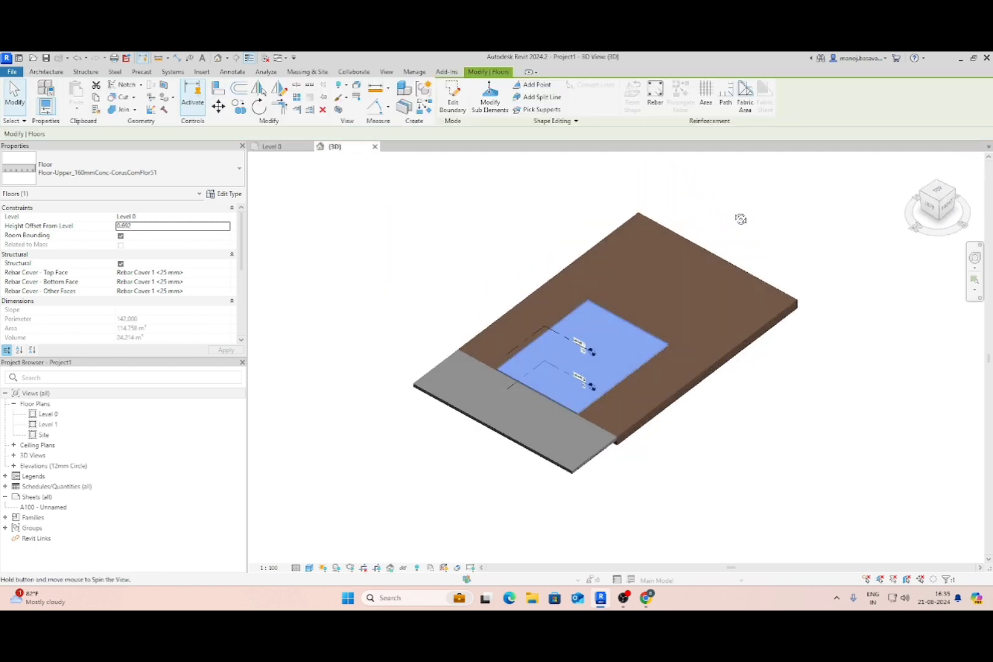
pyautogui.press('Escape')
pyautogui.scroll(5, 570, 417)
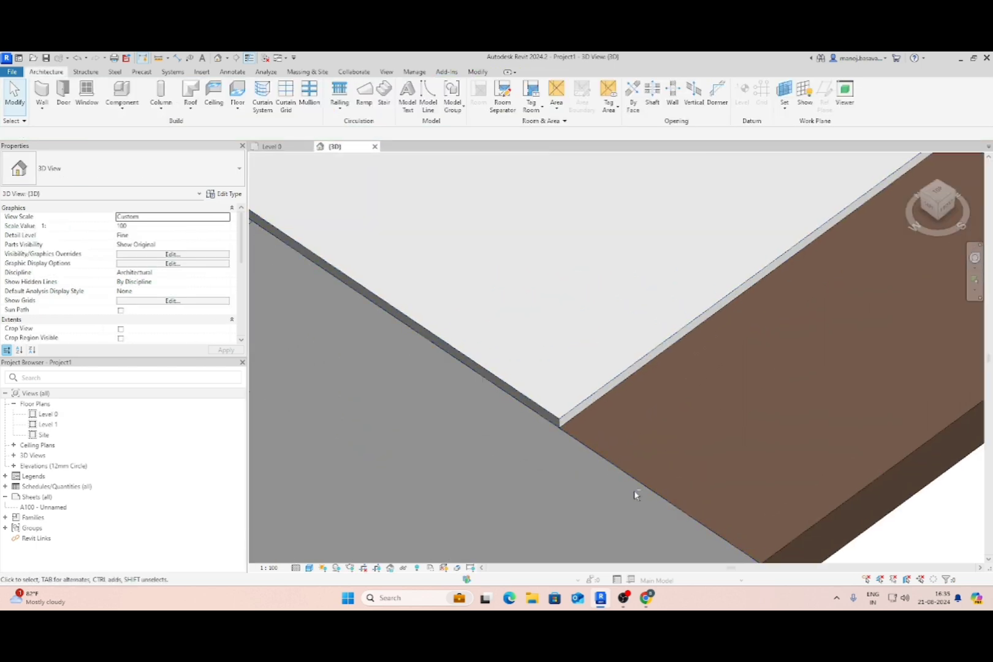
pyautogui.scroll(-5, 634, 490)
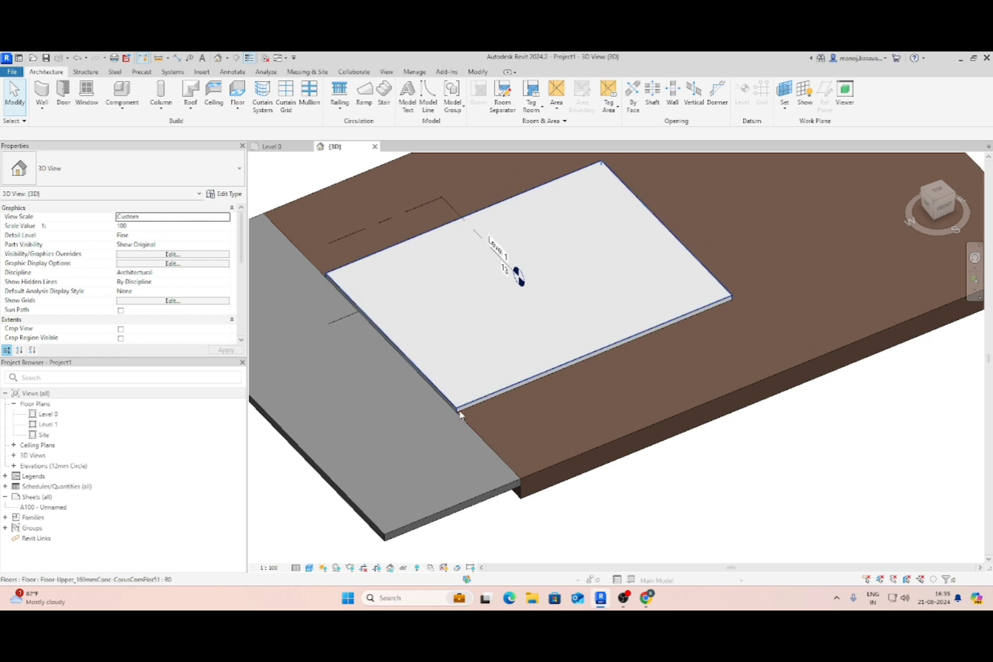
pyautogui.click(937, 194)
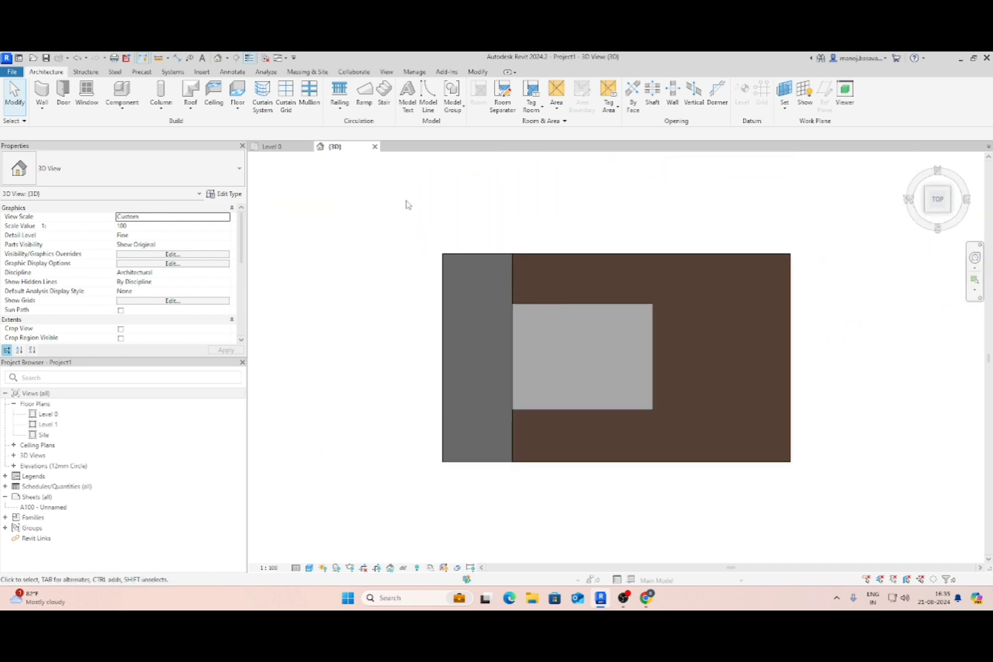
# Delete the upper floor of type Floor-Upper_160mmConc-CorusComFlor51 stacked on the ground floor.
pyautogui.click(273, 148)
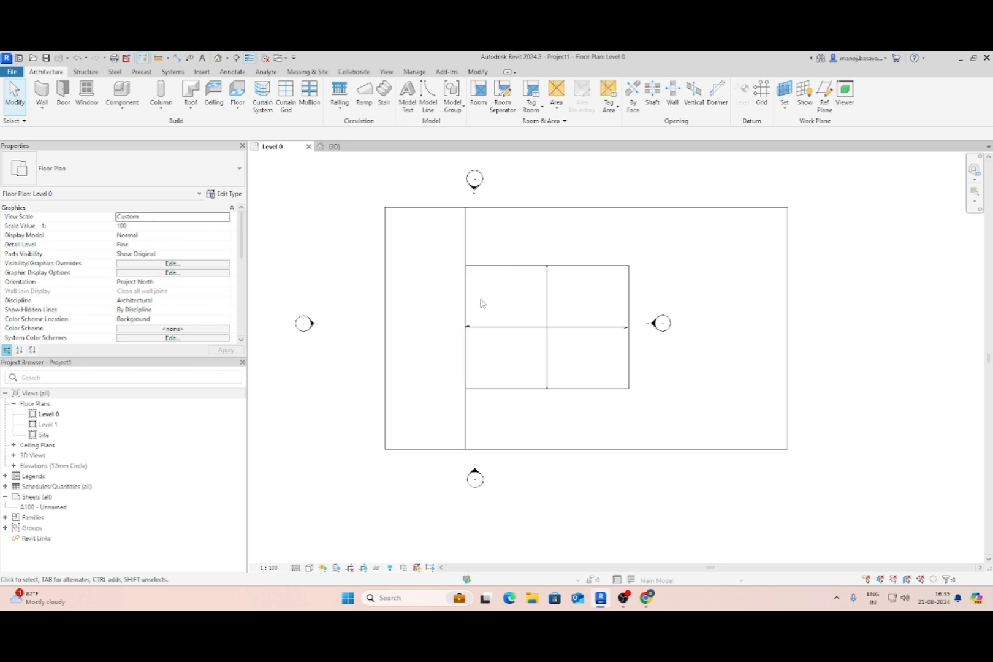
pyautogui.scroll(2, 478, 282)
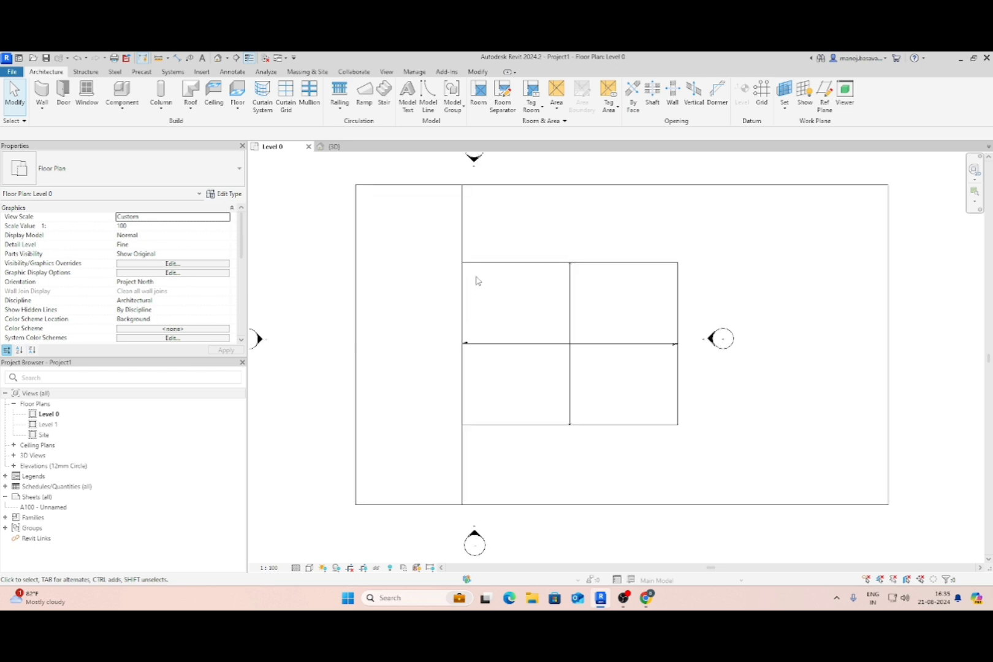
pyautogui.click(532, 276)
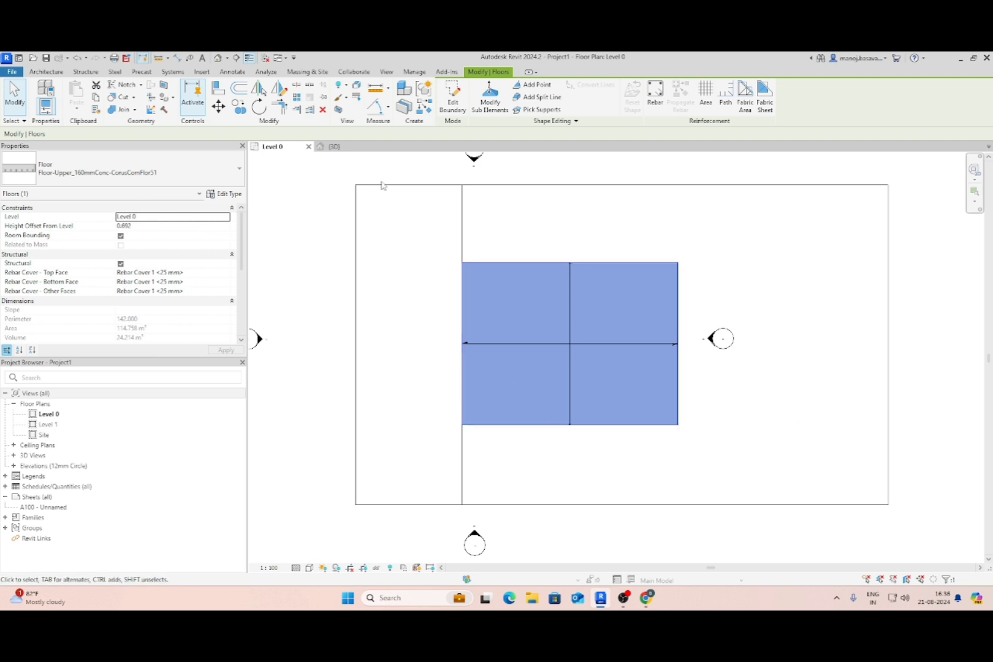
pyautogui.click(334, 147)
pyautogui.keyDown('shift'); pyautogui.moveTo(605, 403); pyautogui.dragTo(565, 384, button='middle'); pyautogui.keyUp('shift')
pyautogui.scroll(5, 565, 370)
pyautogui.click(594, 345)
pyautogui.keyDown('shift'); pyautogui.moveTo(594, 345); pyautogui.dragTo(585, 523, button='middle'); pyautogui.keyUp('shift')
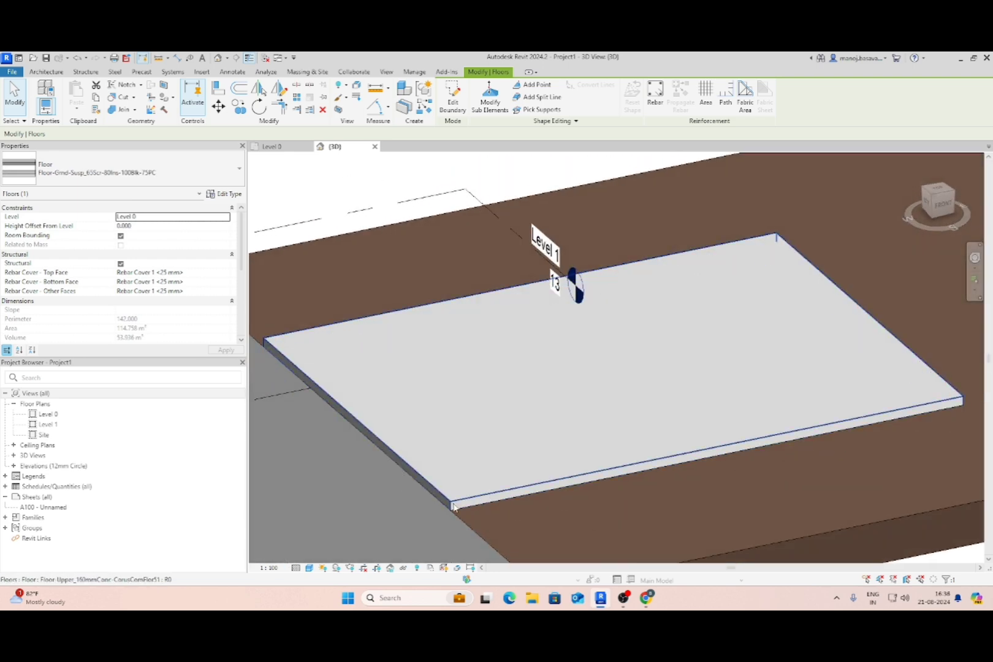
pyautogui.click(454, 507)
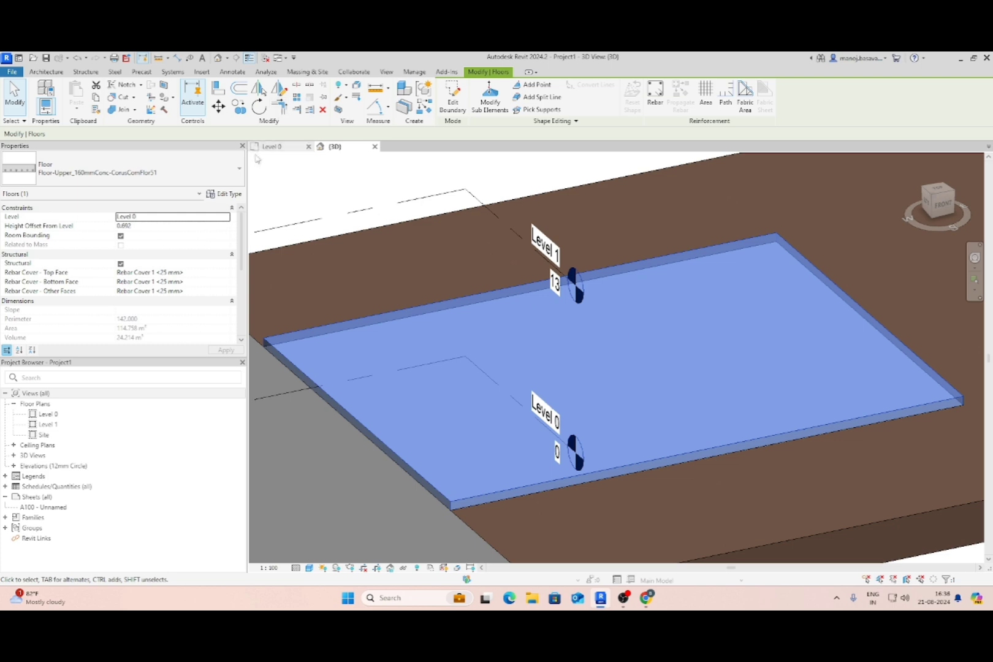
pyautogui.press('Escape')
# Set the ground floor's height offset from Level 0 to 2.
pyautogui.click(462, 510)
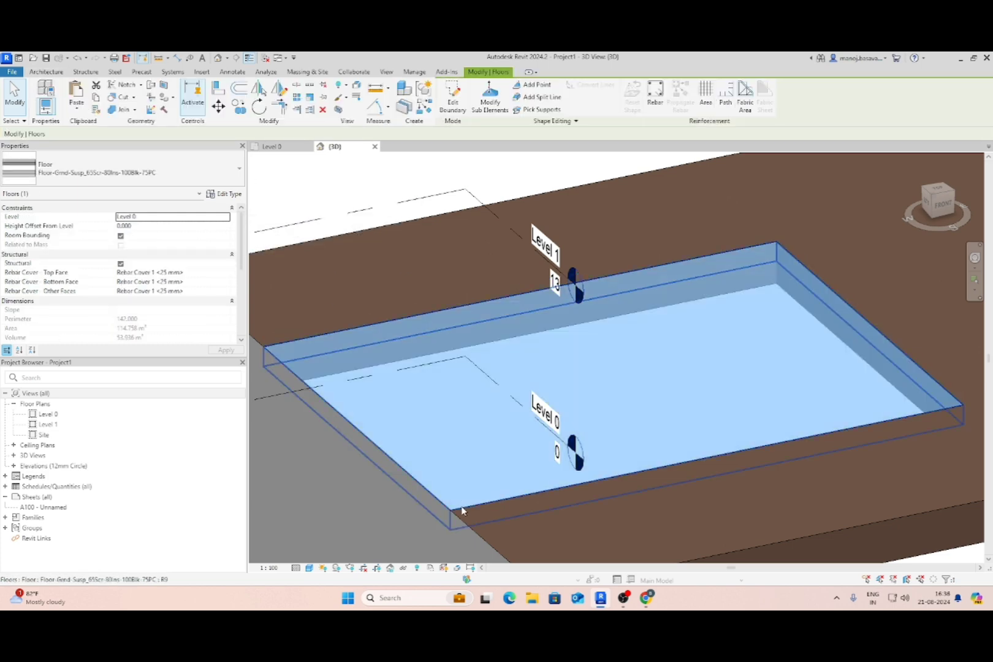
pyautogui.click(145, 227)
pyautogui.write('2')
pyautogui.press('Return')
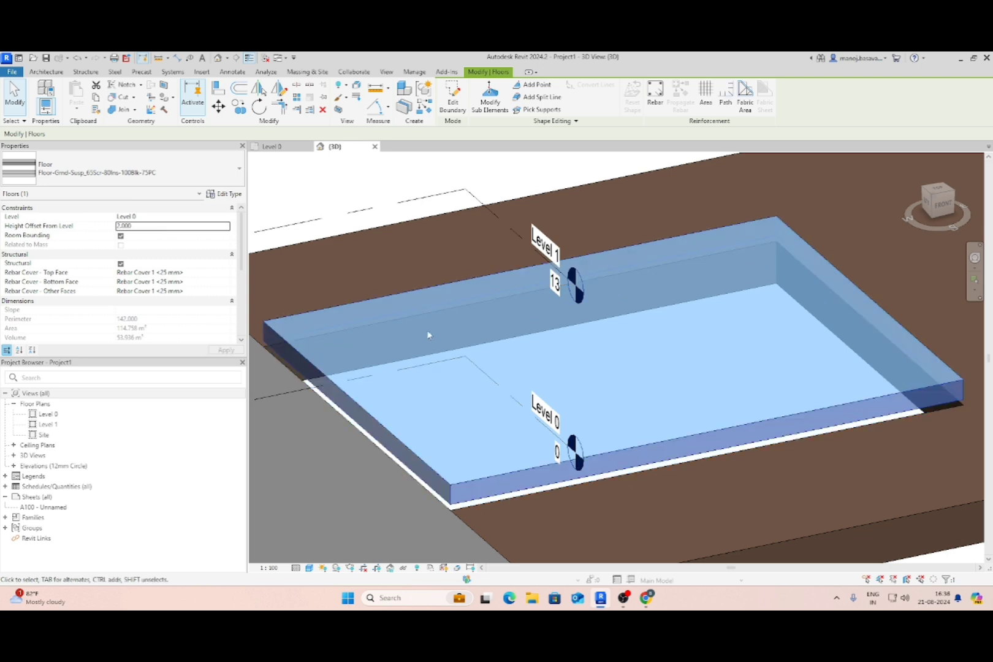
# Edit the ground floor's boundary from above and shorten its west and north edges away from the northwest corner, removing the blocking constraints.
pyautogui.keyDown('shift'); pyautogui.moveTo(428, 333); pyautogui.dragTo(490, 497, button='middle'); pyautogui.keyUp('shift')
pyautogui.click(939, 196)
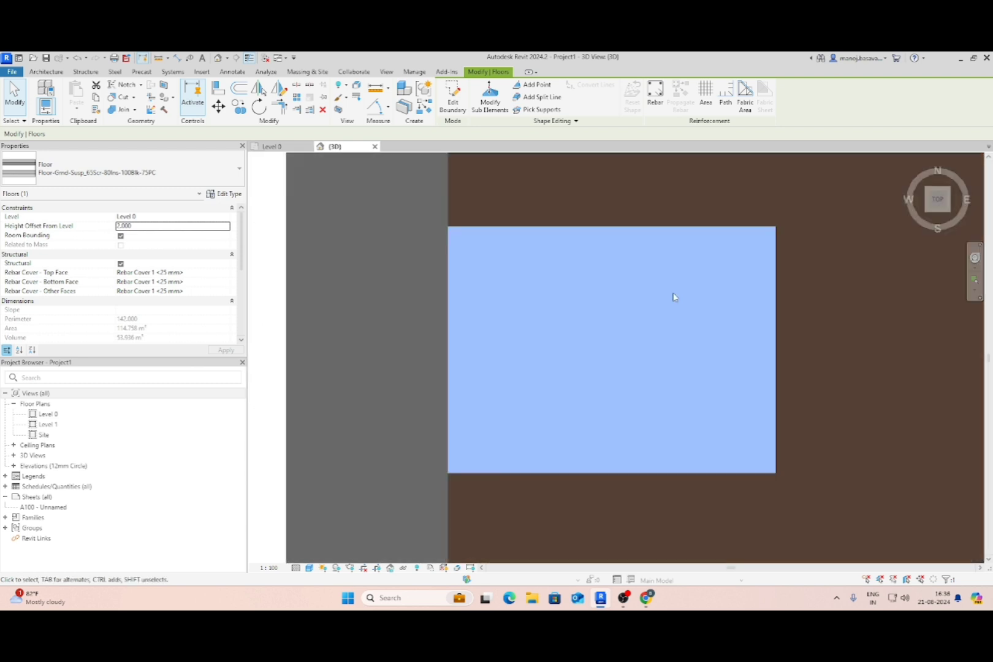
pyautogui.doubleClick(455, 253)
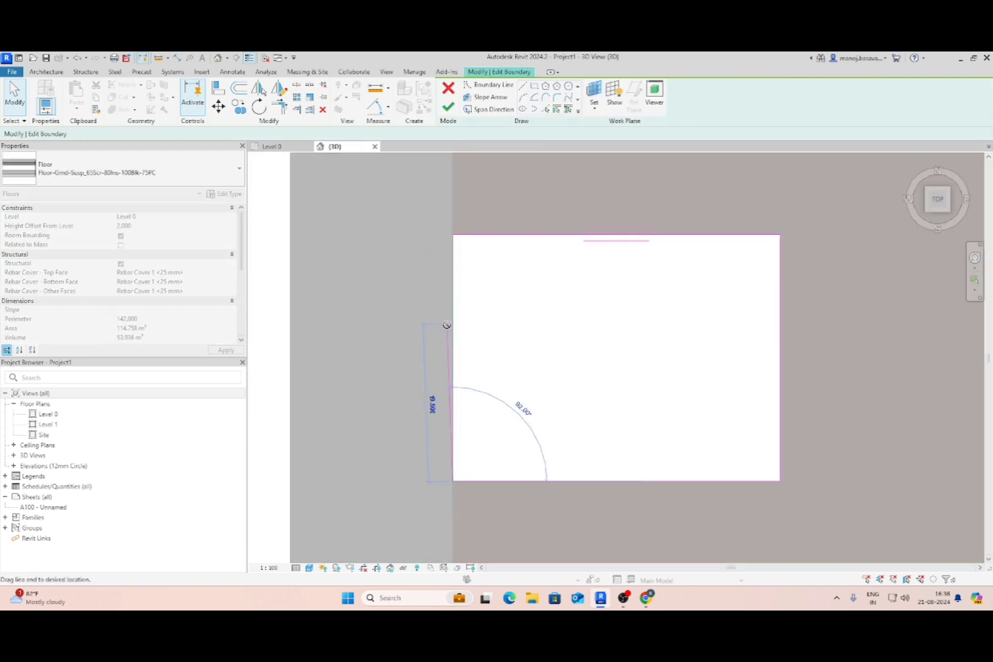
pyautogui.press('Escape')
pyautogui.click(453, 235)
pyautogui.moveTo(454, 236); pyautogui.dragTo(554, 242)
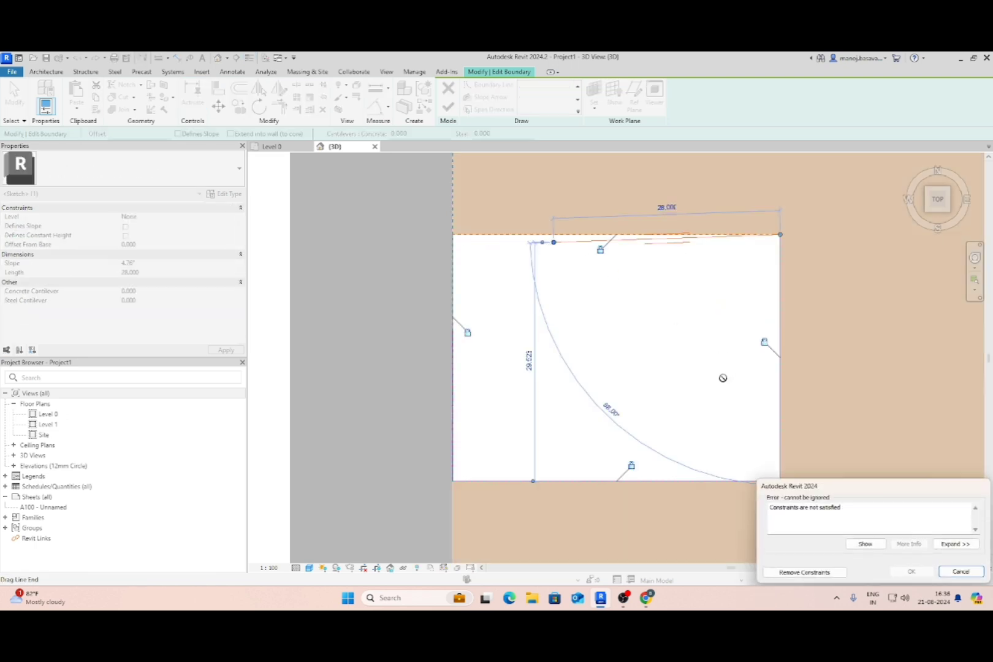
pyautogui.press('Escape')
pyautogui.click(573, 239)
pyautogui.moveTo(454, 236); pyautogui.dragTo(589, 248)
pyautogui.click(824, 574)
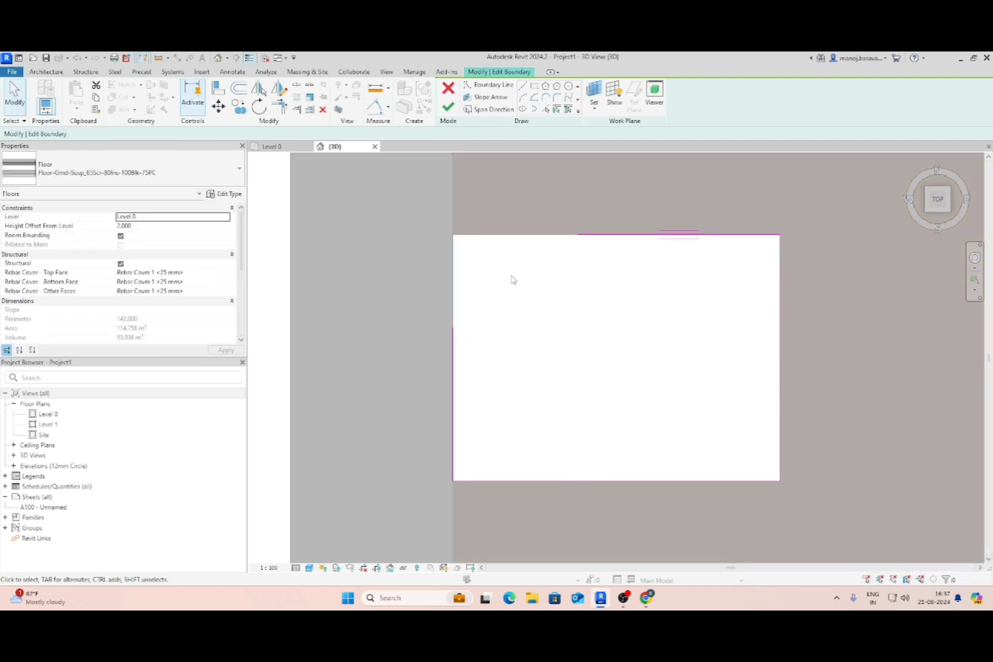
# Check the house plan on the client requirements slide in the browser and return to the Revit model.
pyautogui.moveTo(648, 603)
pyautogui.click(645, 542)
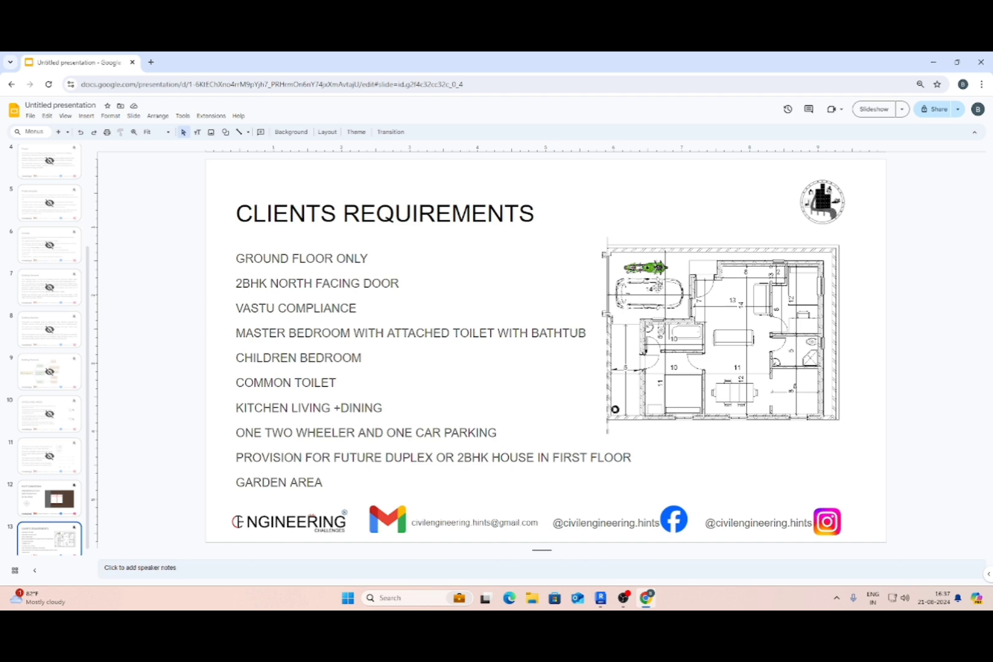
pyautogui.click(933, 62)
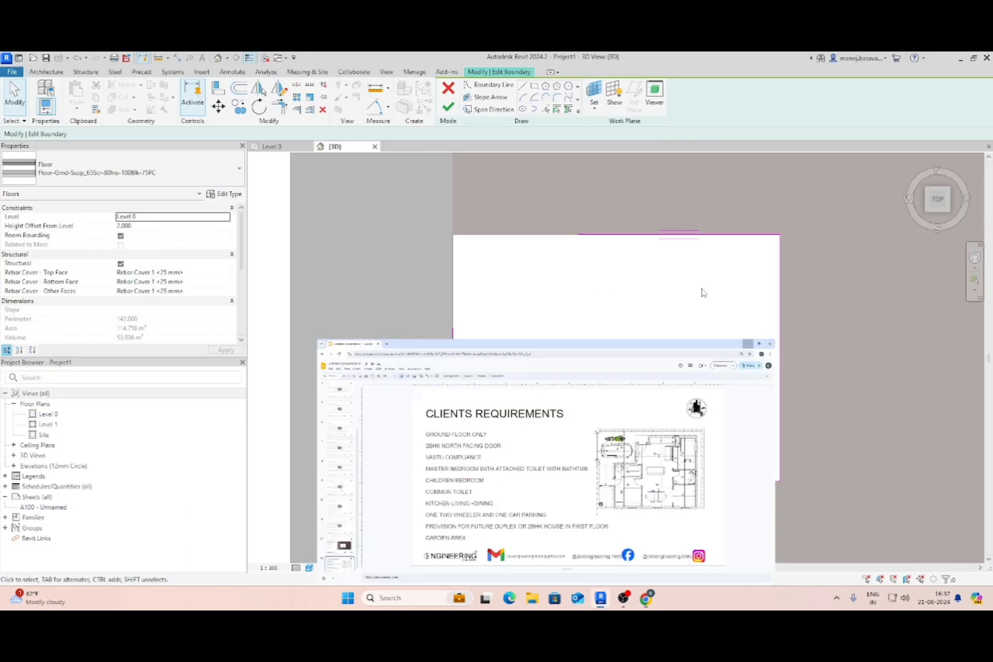
# Set the gaps from the floor's northwest corner to 12 along the west edge and 14 along the north edge.
pyautogui.click(454, 337)
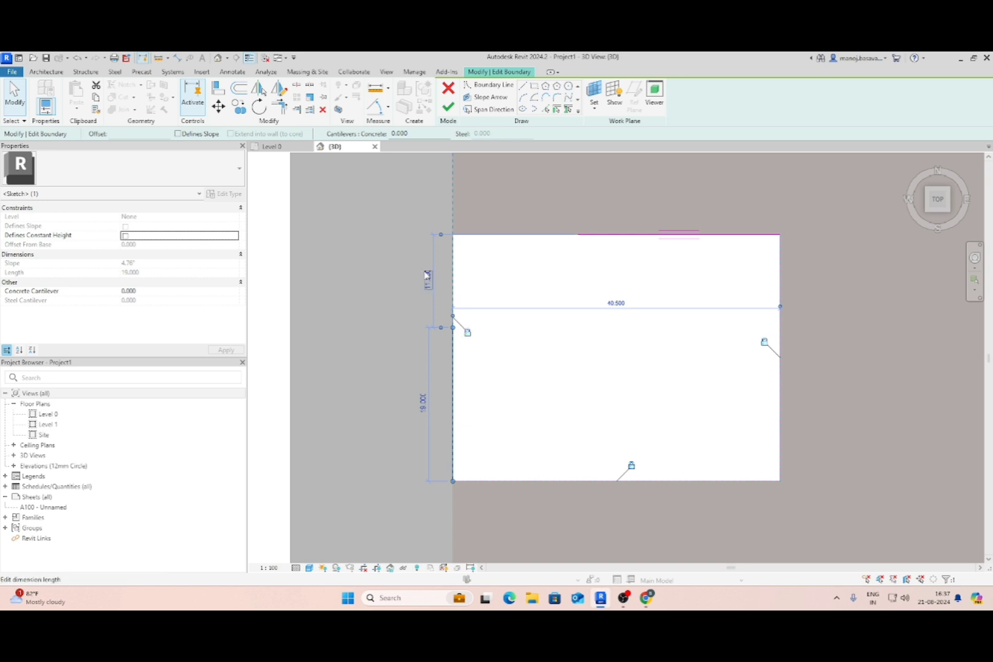
pyautogui.click(427, 277)
pyautogui.write('12')
pyautogui.press('Return')
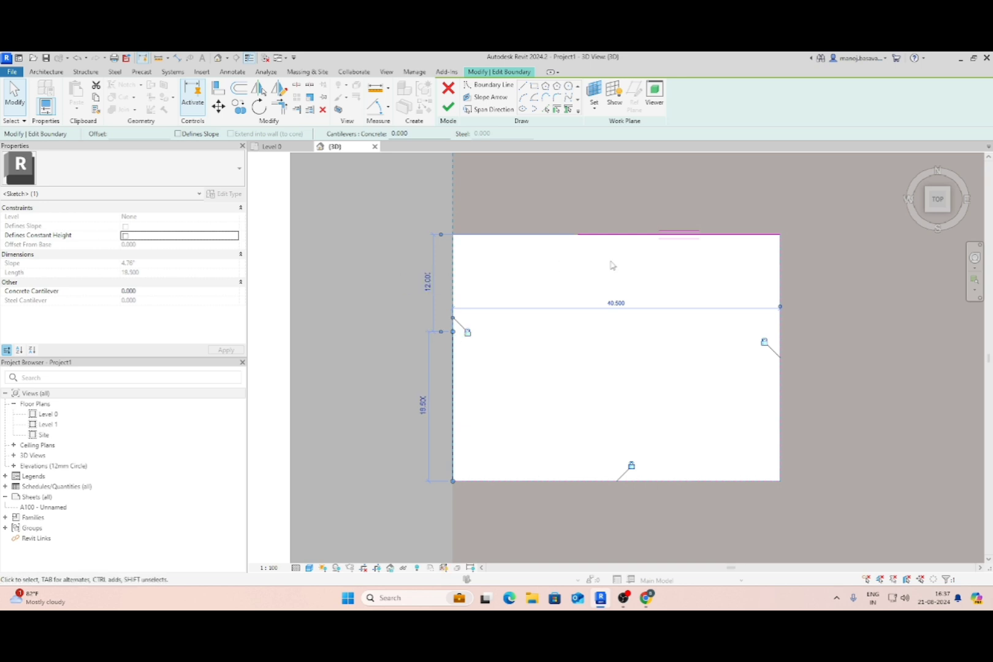
pyautogui.click(668, 235)
pyautogui.click(520, 210)
pyautogui.write('14')
pyautogui.press('Return')
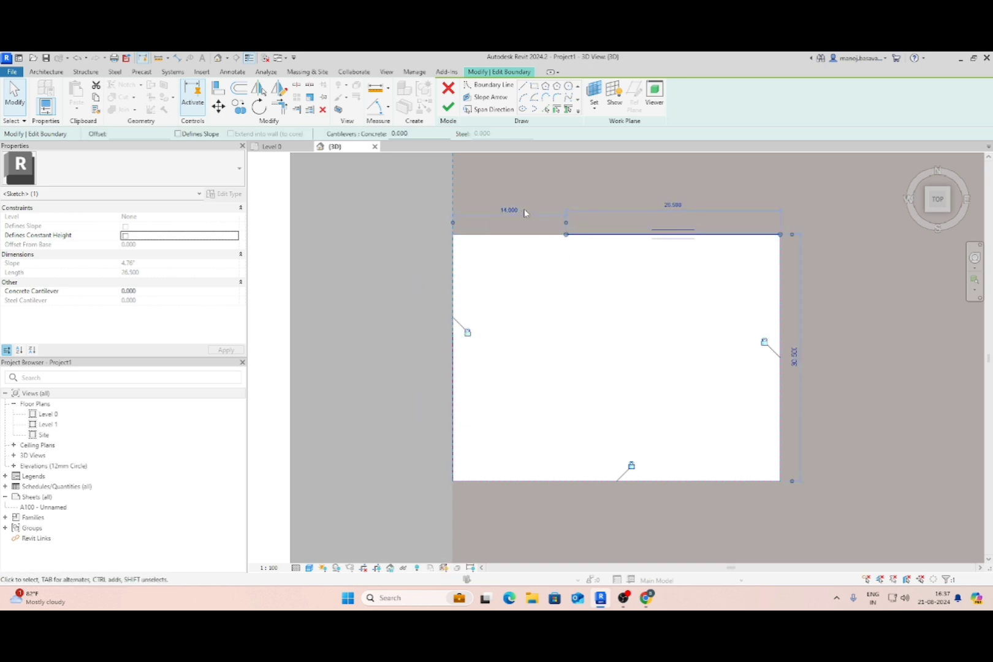
# Close the floor boundary around the 14 by 12 corner notch with two straight lines and finish the sketch.
pyautogui.click(524, 87)
pyautogui.click(566, 234)
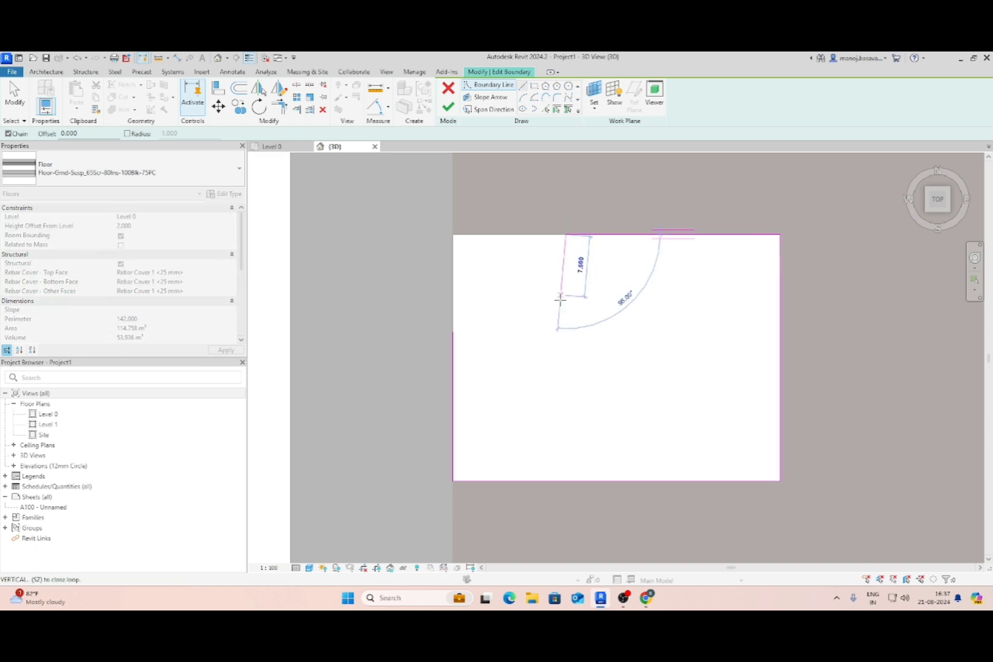
pyautogui.click(566, 331)
pyautogui.click(453, 331)
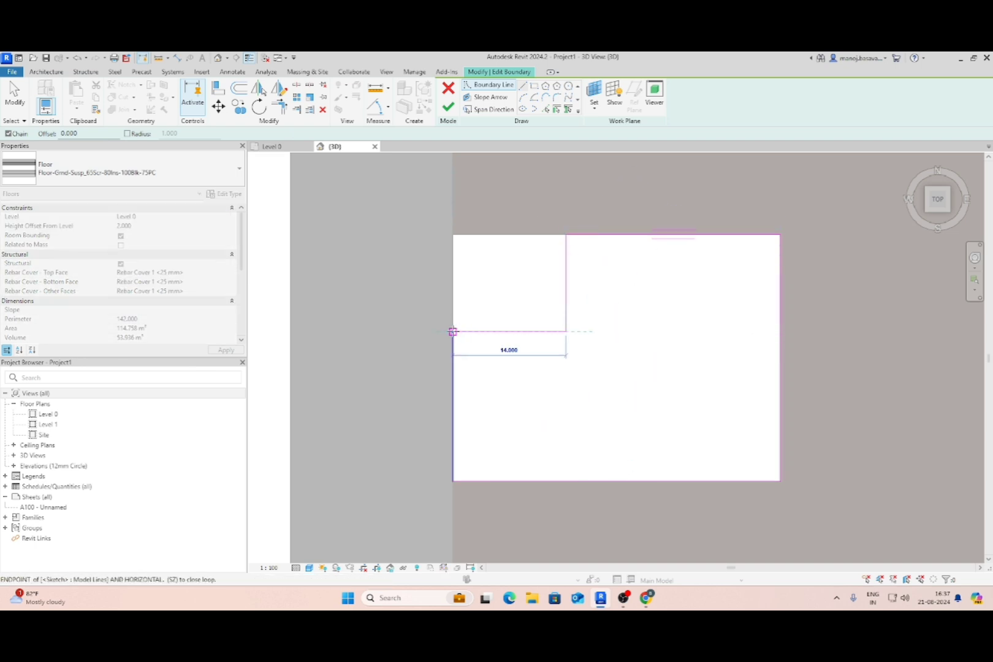
pyautogui.press('Escape')
pyautogui.press('Escape')
pyautogui.scroll(-2, 532, 284)
pyautogui.click(448, 106)
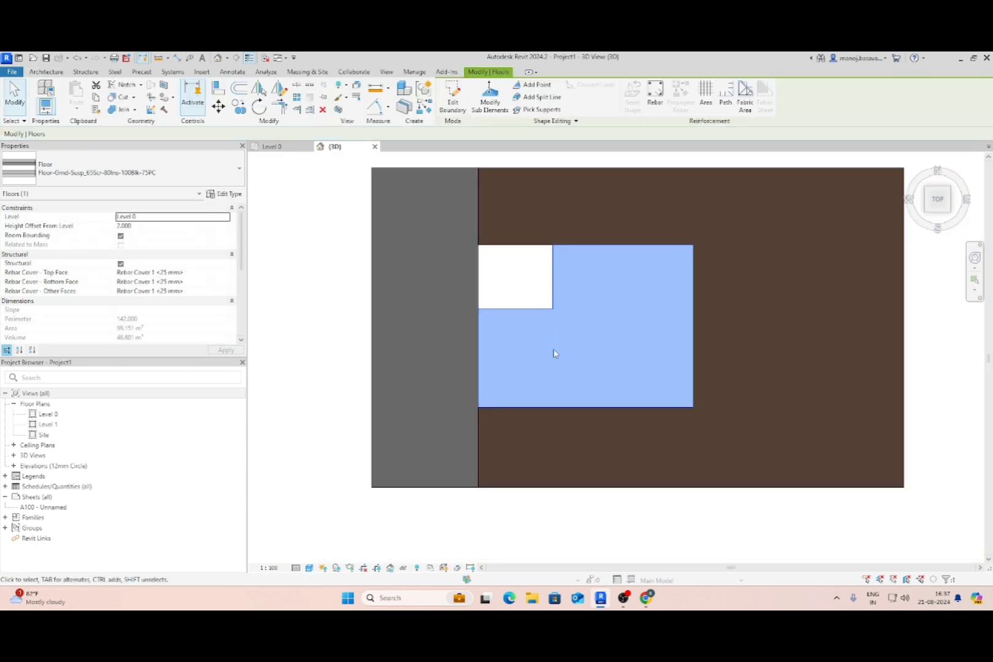
# Open the toposolid's boundary sketch and shorten the opening's edge beside the notch to the notch corner of the floor.
pyautogui.keyDown('shift'); pyautogui.moveTo(555, 350); pyautogui.dragTo(683, 275, button='middle'); pyautogui.keyUp('shift')
pyautogui.press('Escape')
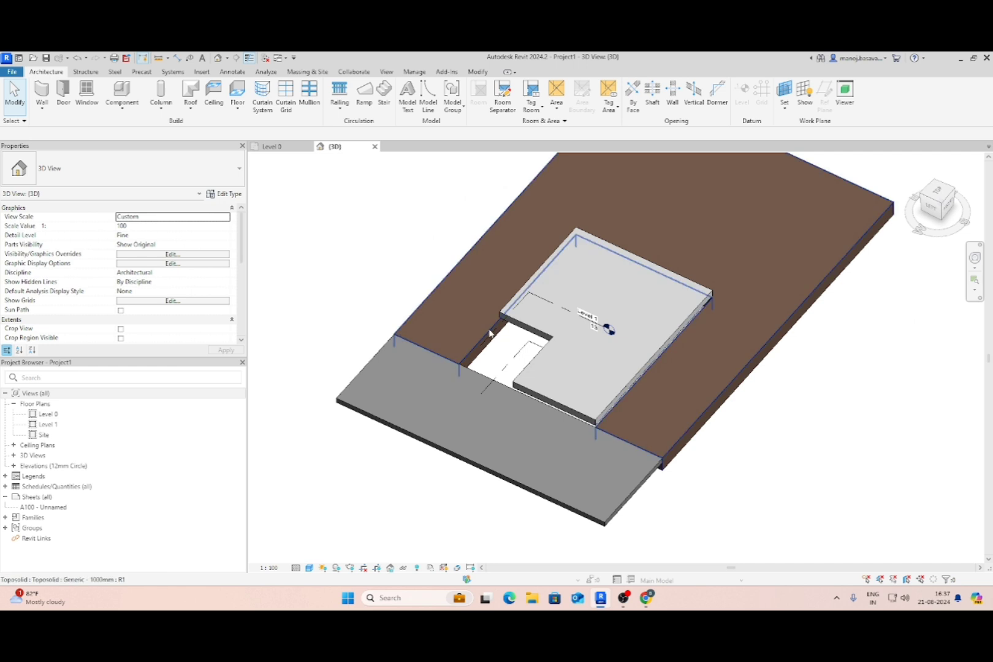
pyautogui.doubleClick(499, 329)
pyautogui.click(936, 195)
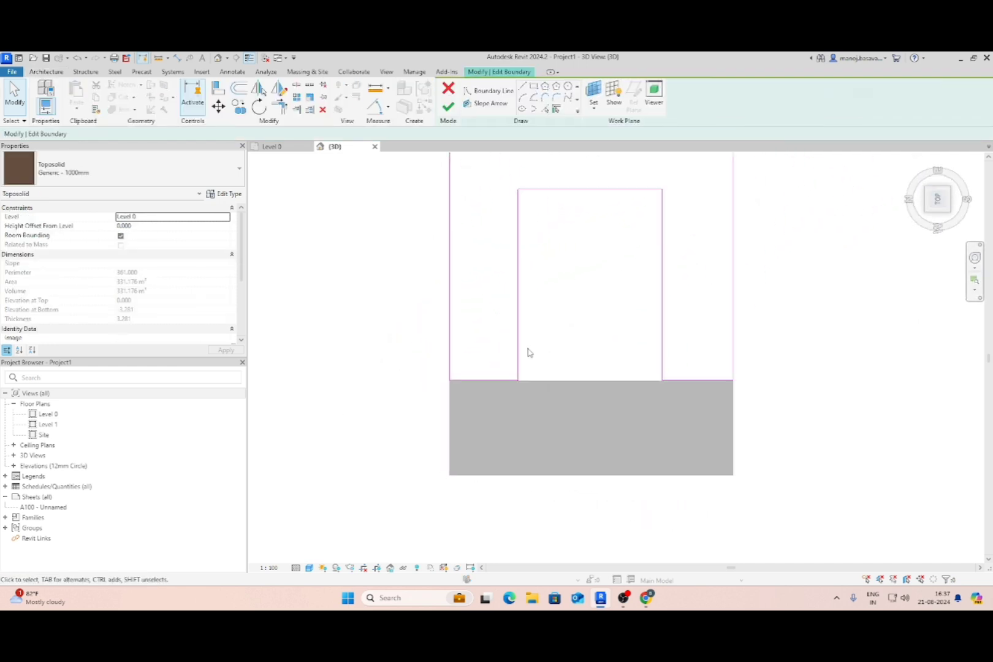
pyautogui.scroll(5, 533, 368)
pyautogui.click(553, 369)
pyautogui.moveTo(553, 464); pyautogui.dragTo(552, 288)
# Draw toposolid boundary lines along the floor's notch and across to the road-side edge, and finish the sketch.
pyautogui.click(523, 87)
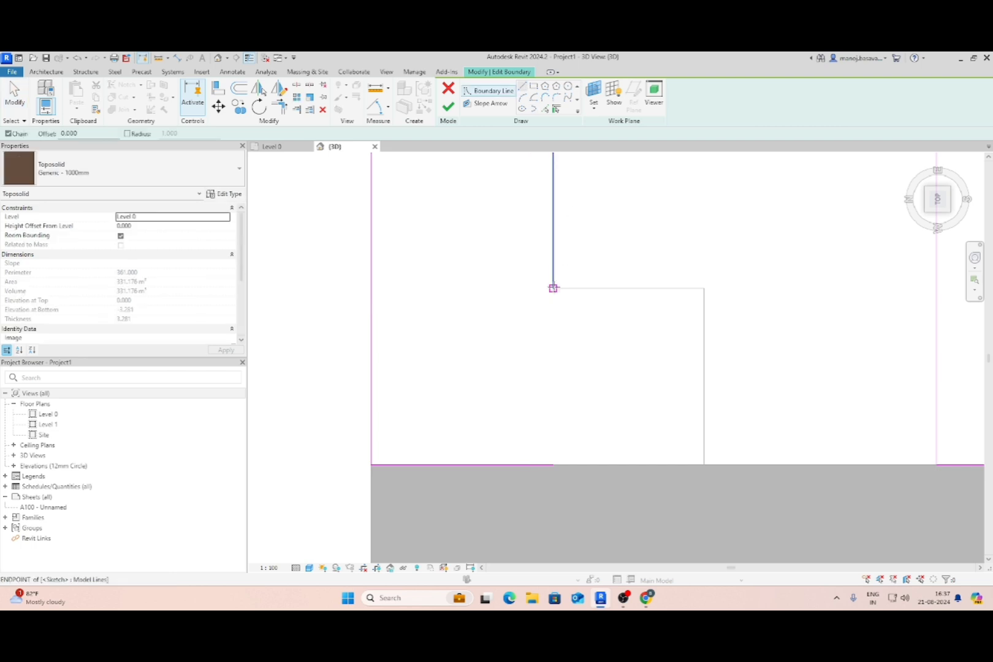
pyautogui.click(553, 288)
pyautogui.click(703, 288)
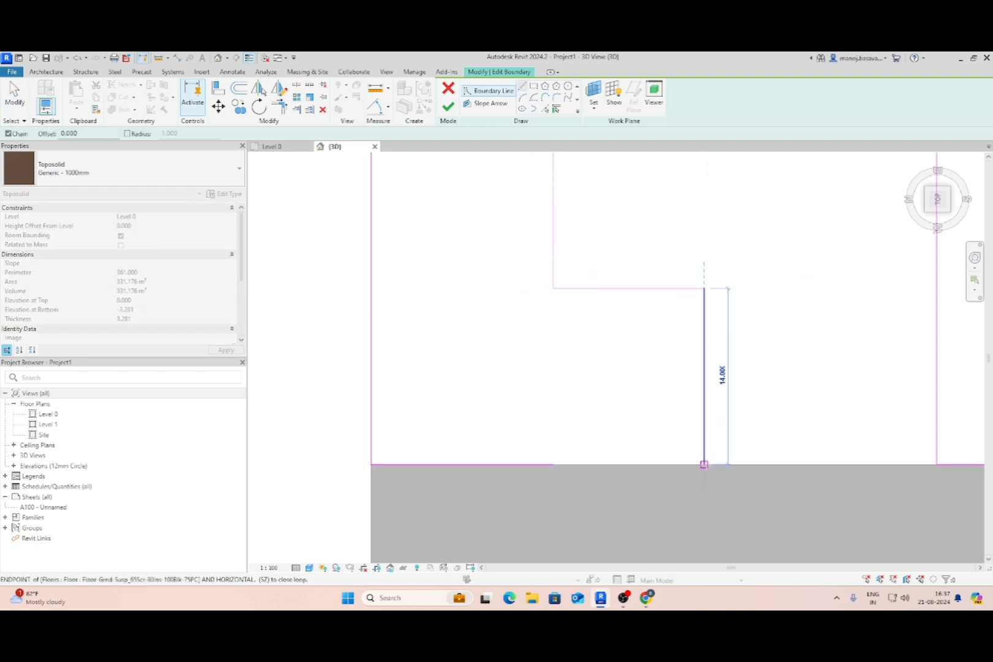
pyautogui.click(704, 464)
pyautogui.click(553, 464)
pyautogui.press('Escape')
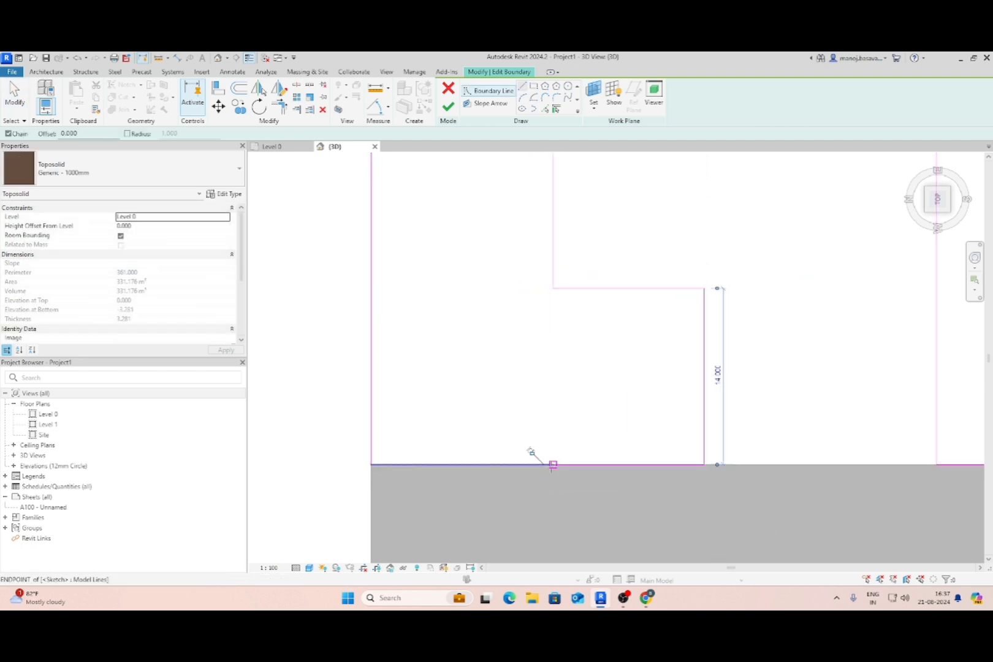
pyautogui.scroll(-3, 547, 300)
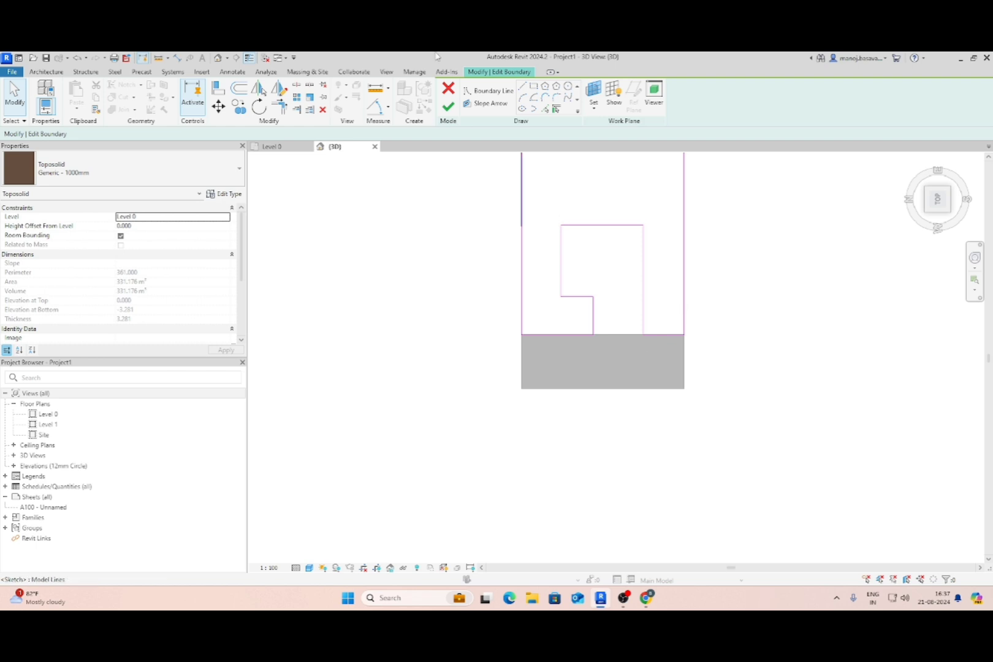
pyautogui.click(451, 109)
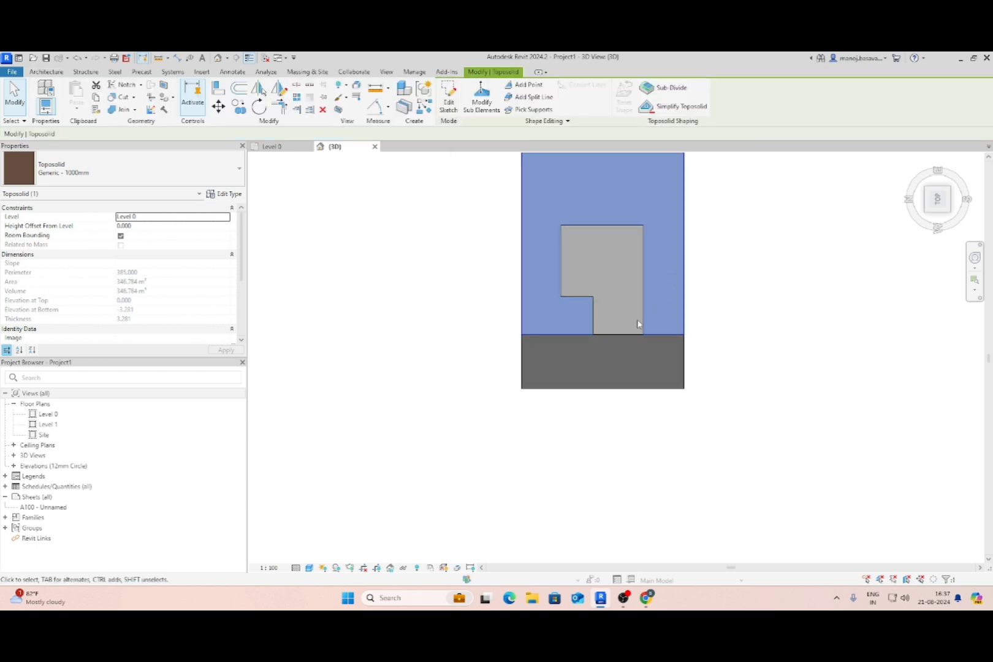
# Try the type Floor-Grnd-Bearing_65Scr-90Ins-125Conc-50SBld-150Hcore on the L-shaped floor, and restore Floor-Grnd-Susp_65Scr-80Ins-100Blk-75PC.
pyautogui.keyDown('shift'); pyautogui.moveTo(713, 414); pyautogui.dragTo(583, 255, button='middle'); pyautogui.keyUp('shift')
pyautogui.press('Escape')
pyautogui.scroll(4, 572, 248)
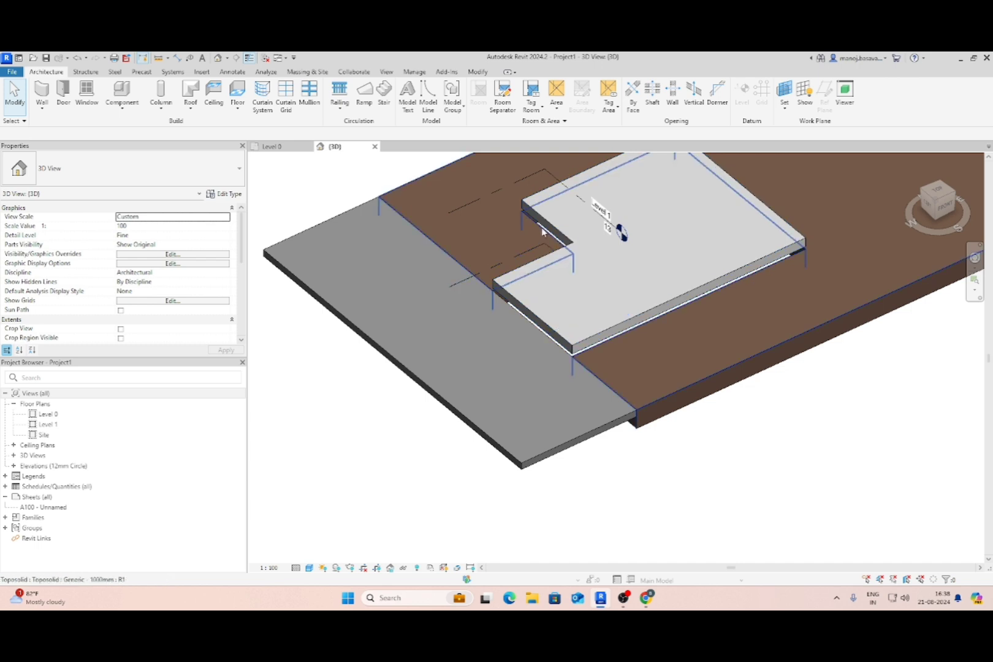
pyautogui.keyDown('shift'); pyautogui.moveTo(690, 357); pyautogui.dragTo(602, 345, button='middle'); pyautogui.keyUp('shift')
pyautogui.click(582, 337)
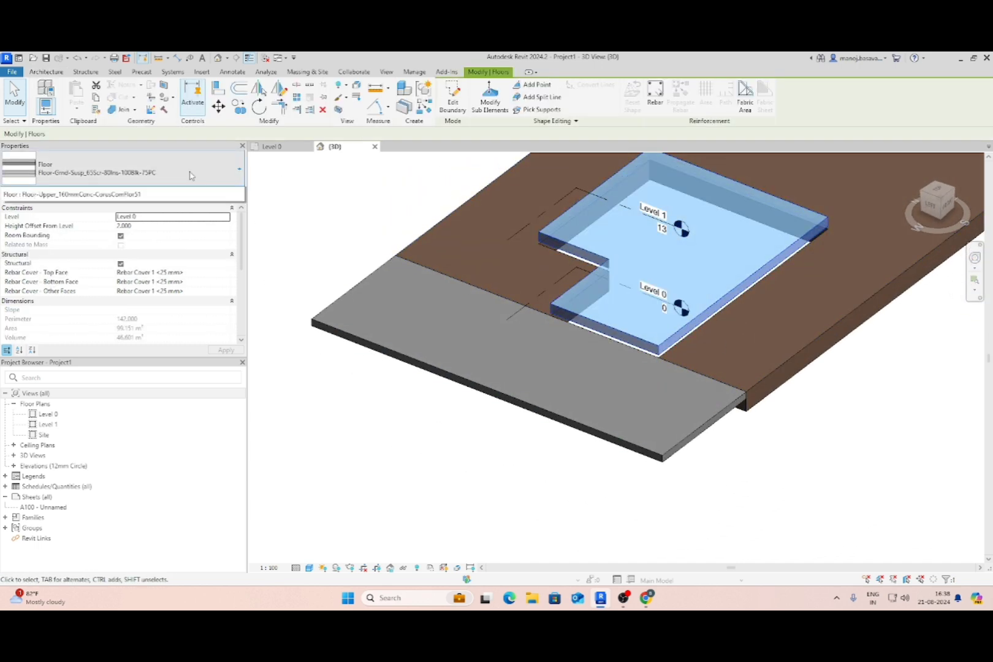
pyautogui.click(123, 169)
pyautogui.click(130, 228)
pyautogui.click(123, 170)
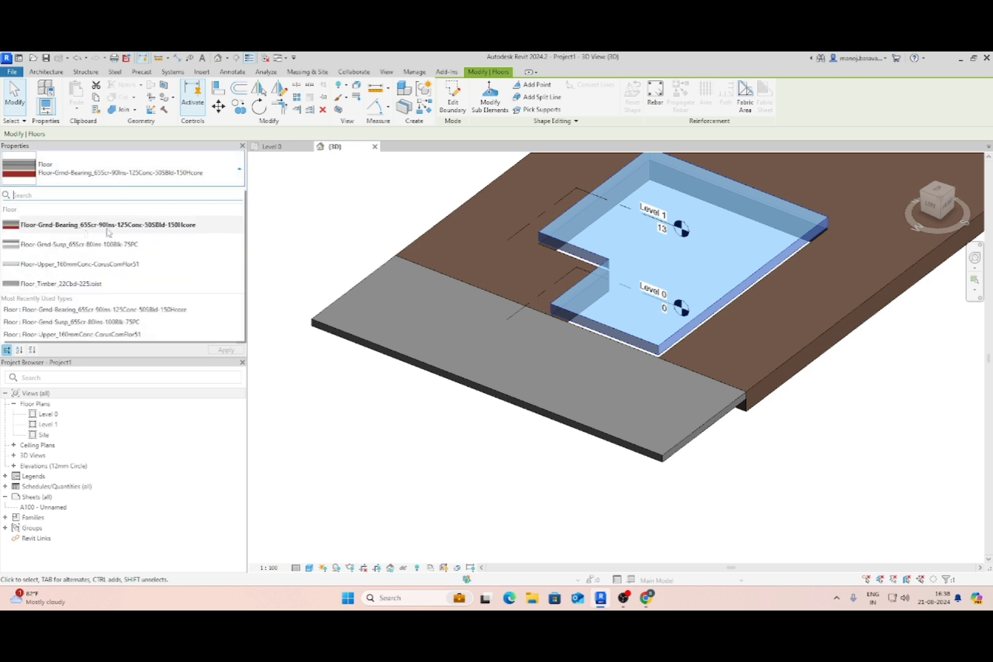
pyautogui.click(82, 244)
pyautogui.press('Escape')
pyautogui.scroll(-3, 662, 368)
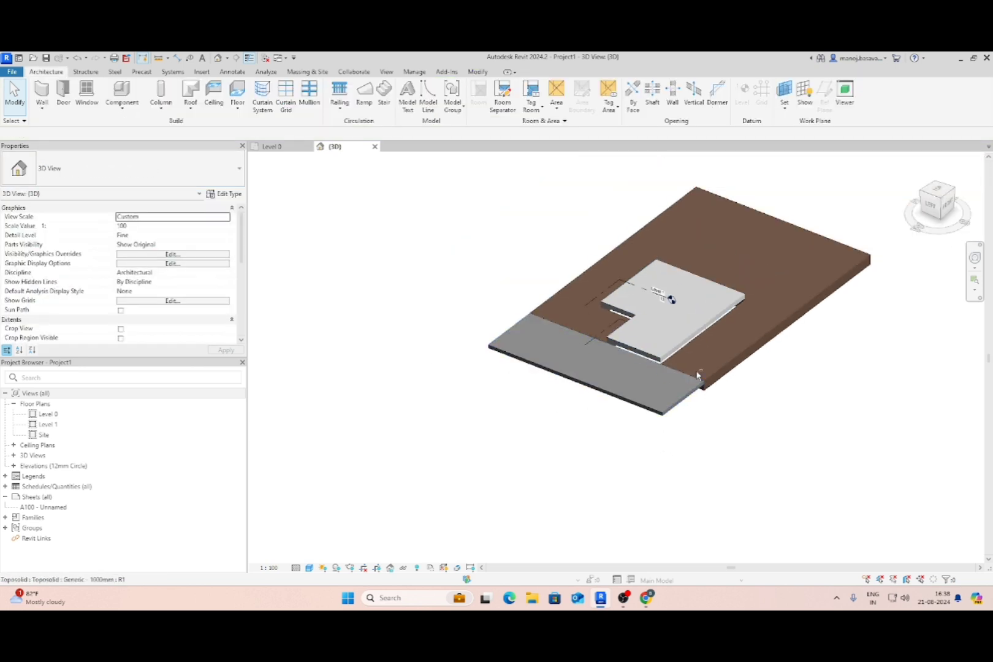
# Start a wall of type Wall-Ext_102Bwk-75Ins-100LBlk-12P in the Level 0 plan with its top constraint up to Level 1.
pyautogui.click(937, 191)
pyautogui.moveTo(675, 470); pyautogui.dragTo(593, 435, button='middle')
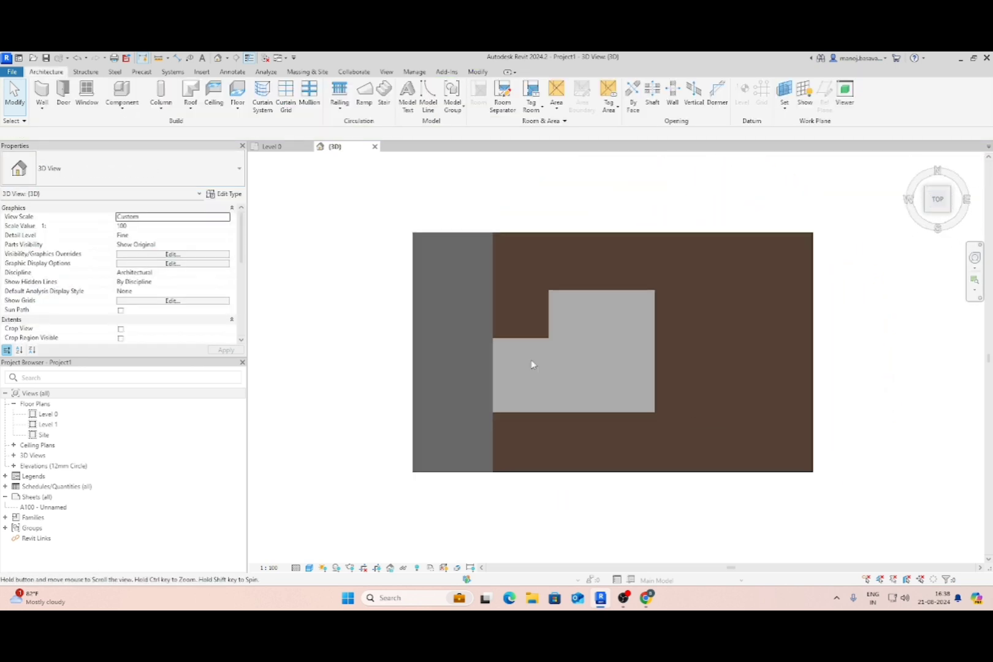
pyautogui.click(273, 147)
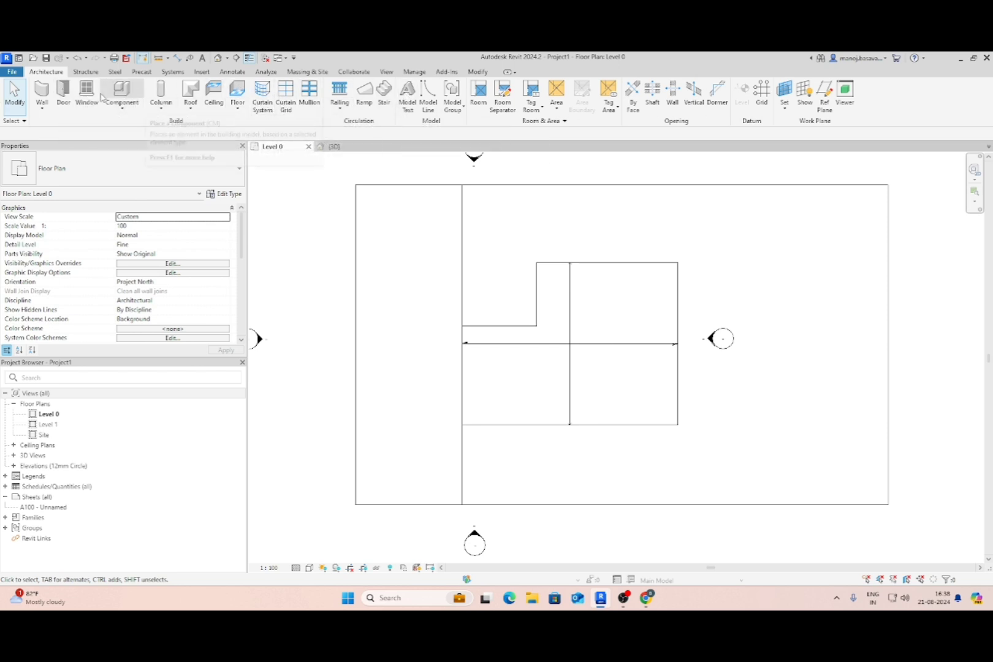
pyautogui.click(42, 95)
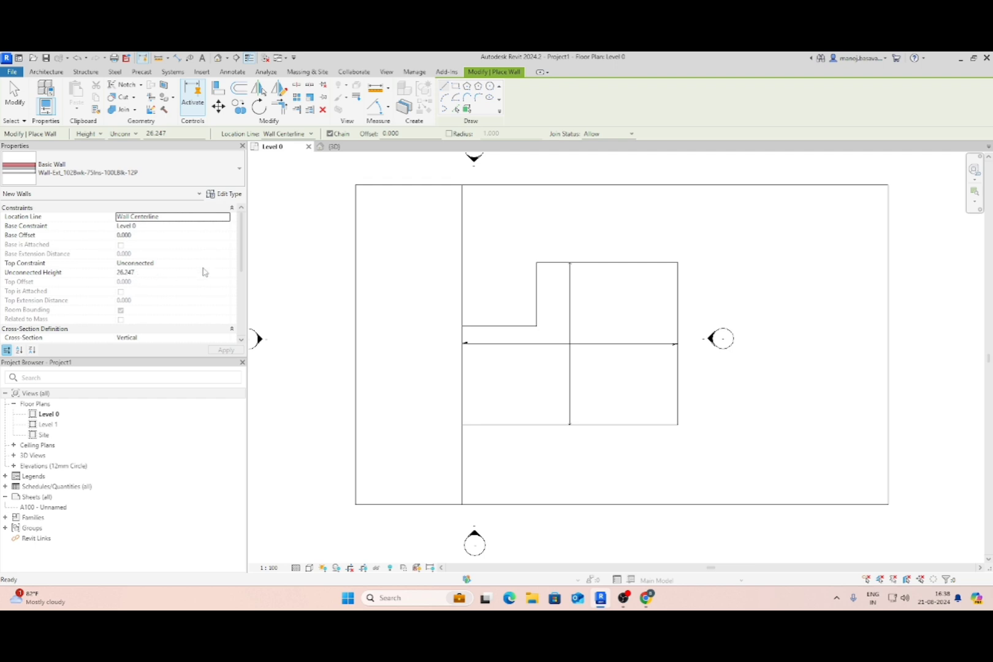
pyautogui.click(226, 264)
pyautogui.click(226, 264)
pyautogui.click(158, 288)
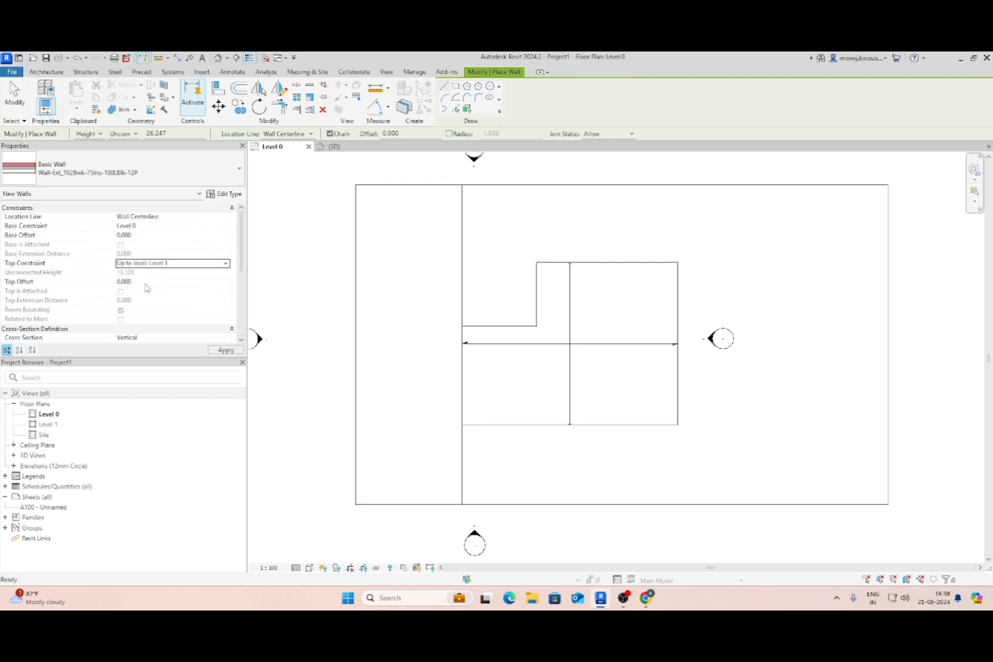
pyautogui.moveTo(543, 299); pyautogui.dragTo(525, 290, button='middle')
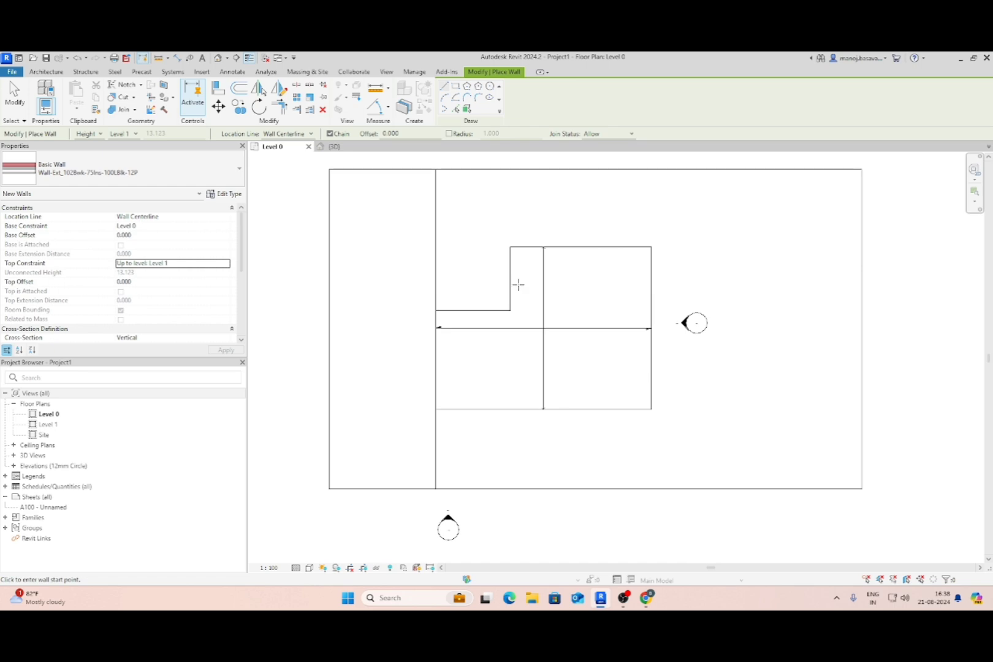
# Check the client's floor plan in Google Slides, and set the Revit wall to type Wall-Ext_215Bwk with location line Finish Face: Exterior.
pyautogui.hotkey('alt', 'Tab')
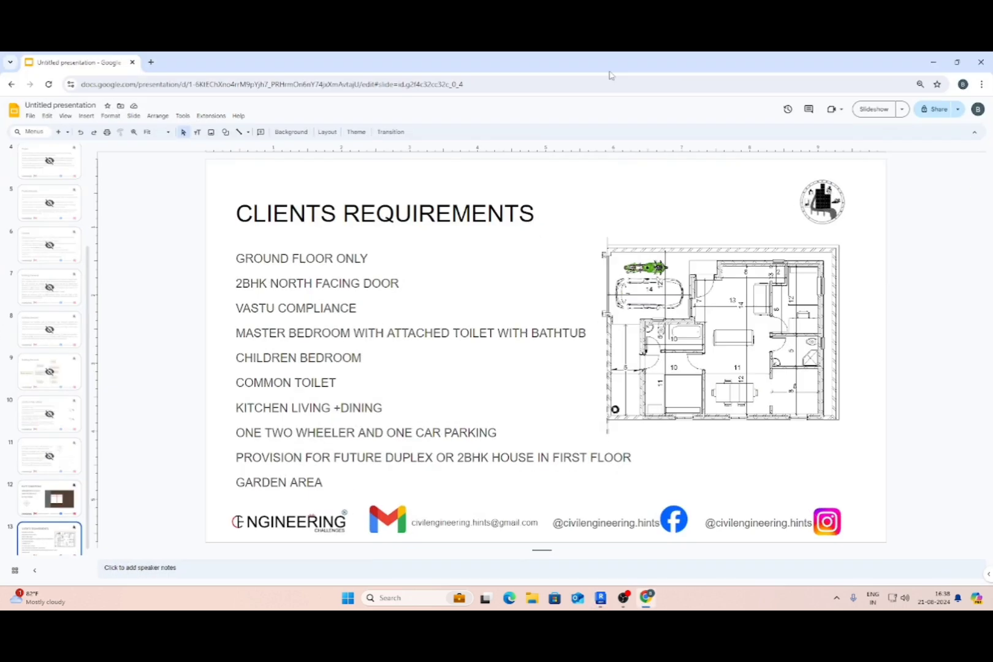
pyautogui.moveTo(609, 72); pyautogui.dragTo(992, 92)
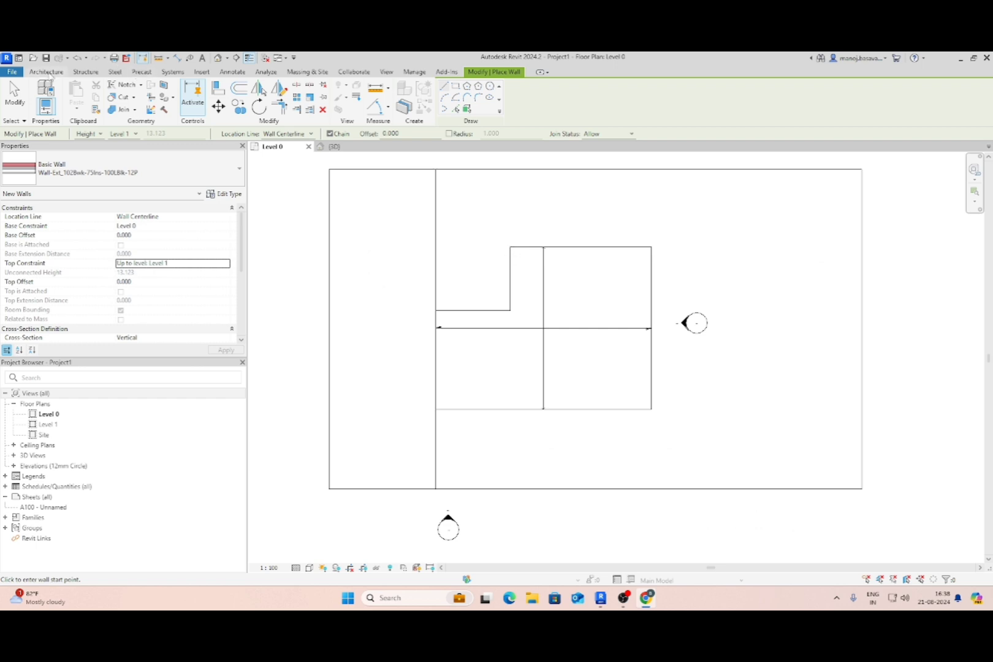
pyautogui.click(92, 168)
pyautogui.click(43, 256)
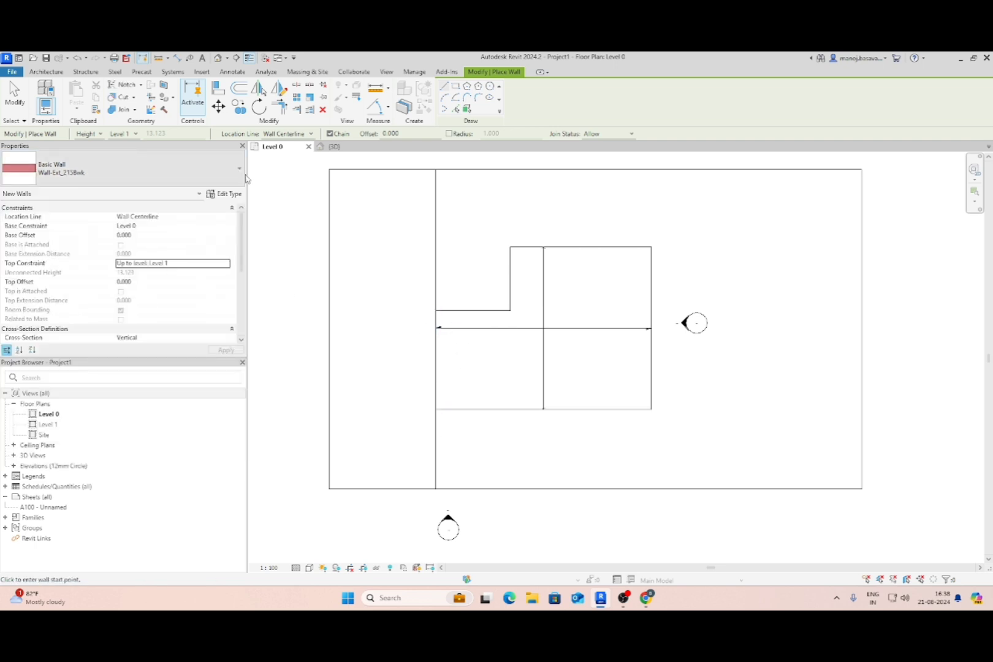
pyautogui.click(293, 134)
pyautogui.click(292, 161)
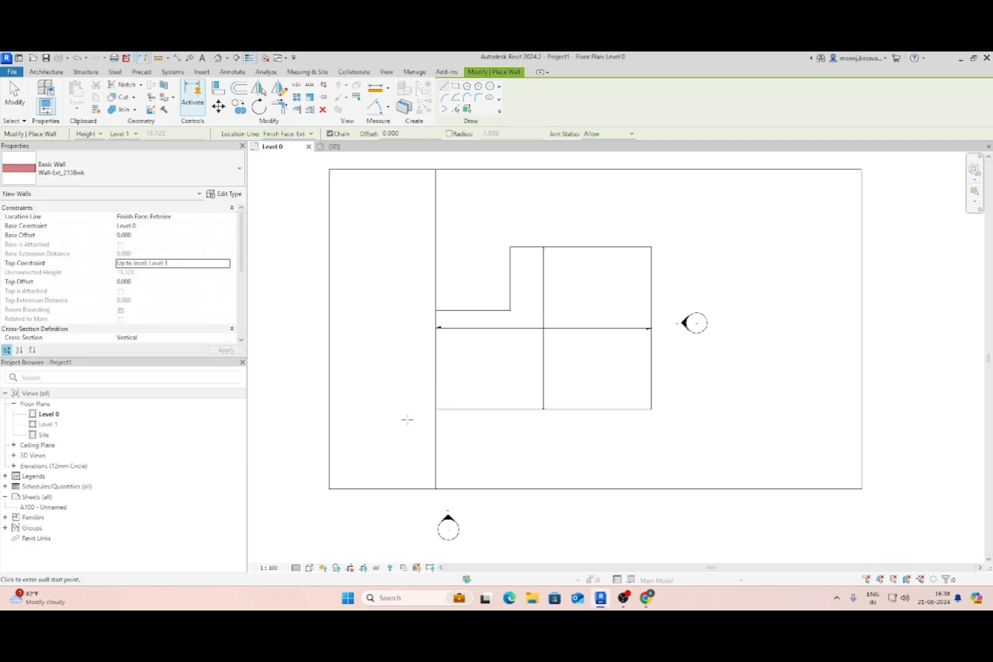
# Draw a closed rectangle of four walls around the floor's outer corners, running straight past the notch.
pyautogui.click(436, 409)
pyautogui.press('Escape')
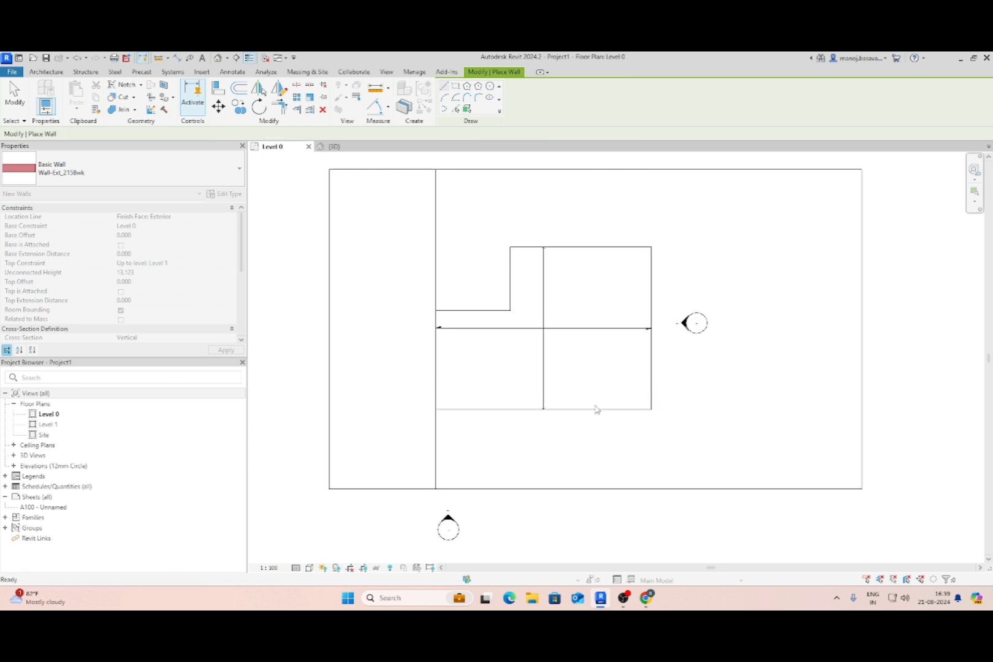
pyautogui.click(650, 408)
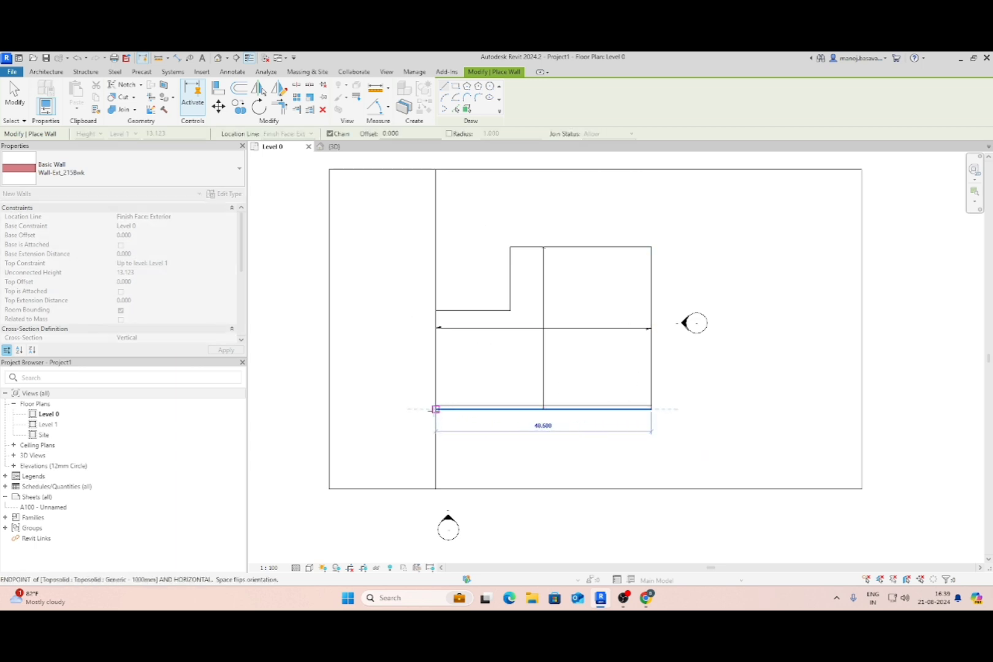
pyautogui.click(436, 408)
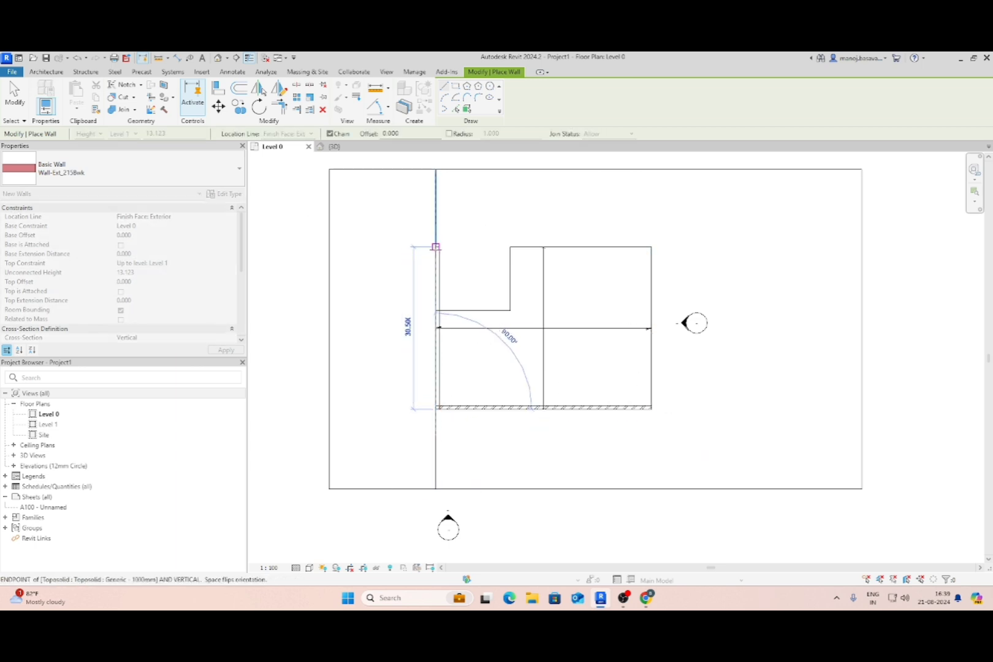
pyautogui.click(437, 248)
pyautogui.click(652, 247)
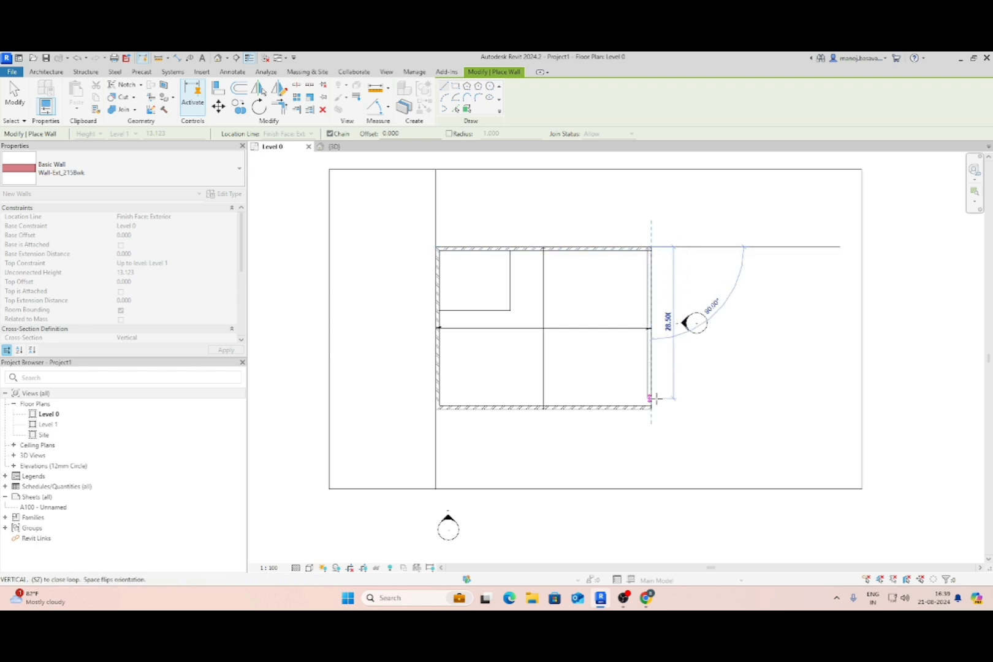
pyautogui.click(651, 407)
pyautogui.press('Escape')
pyautogui.press('Escape')
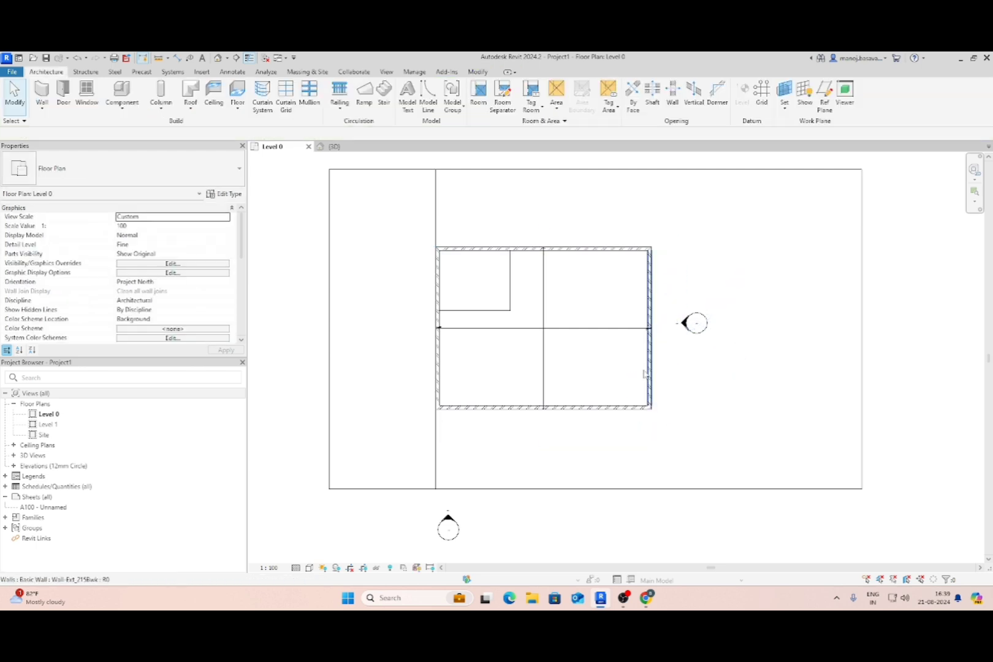
# Select the four exterior walls in the 3D view and set their top offset to -8.123.
pyautogui.click(348, 147)
pyautogui.keyDown('shift'); pyautogui.moveTo(589, 451); pyautogui.dragTo(641, 120, button='middle'); pyautogui.keyUp('shift')
pyautogui.keyDown('shift'); pyautogui.moveTo(651, 380); pyautogui.dragTo(624, 343, button='middle'); pyautogui.keyUp('shift')
pyautogui.moveTo(672, 282); pyautogui.dragTo(701, 261)
pyautogui.moveTo(729, 439)
pyautogui.keyDown('shift'); pyautogui.mouseDown(button='middle')
pyautogui.moveTo(713, 446)
pyautogui.moveTo(715, 431)
pyautogui.mouseUp(button='middle'); pyautogui.keyUp('shift')
pyautogui.click(492, 347)
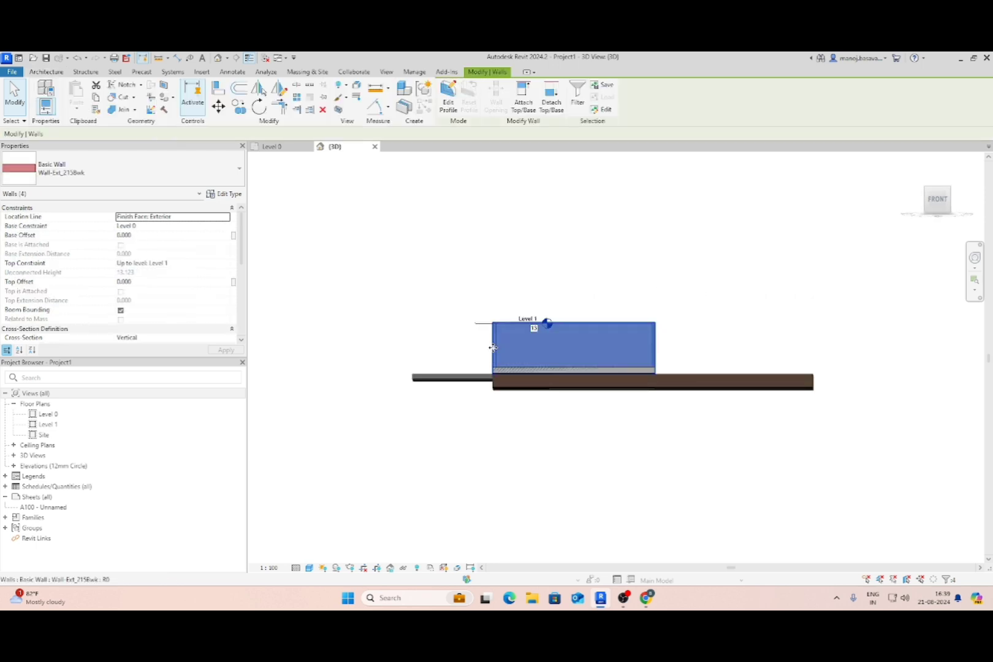
pyautogui.click(136, 281)
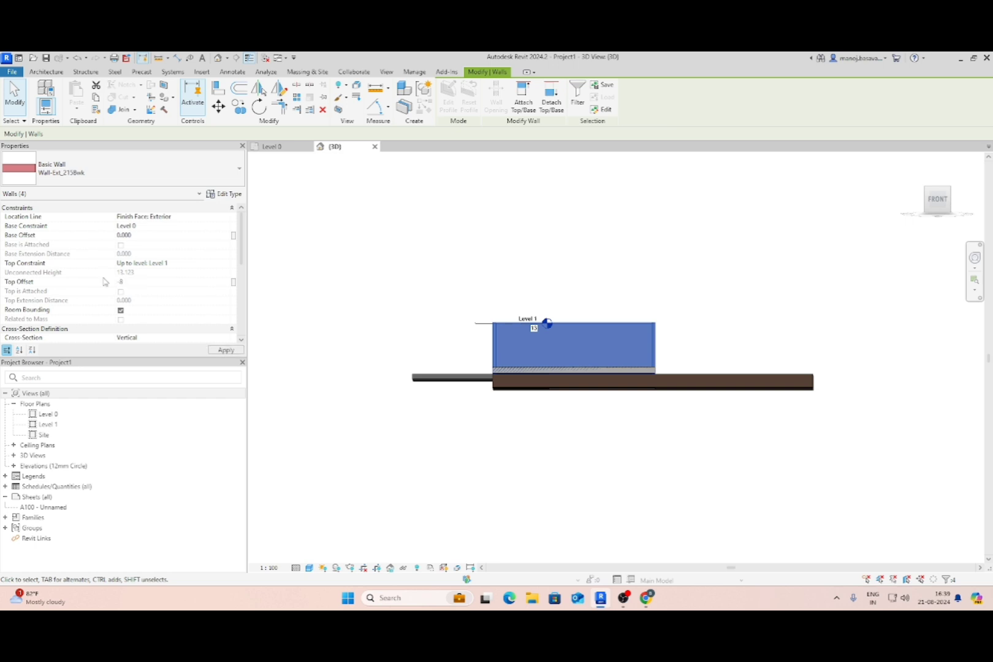
pyautogui.click(136, 283)
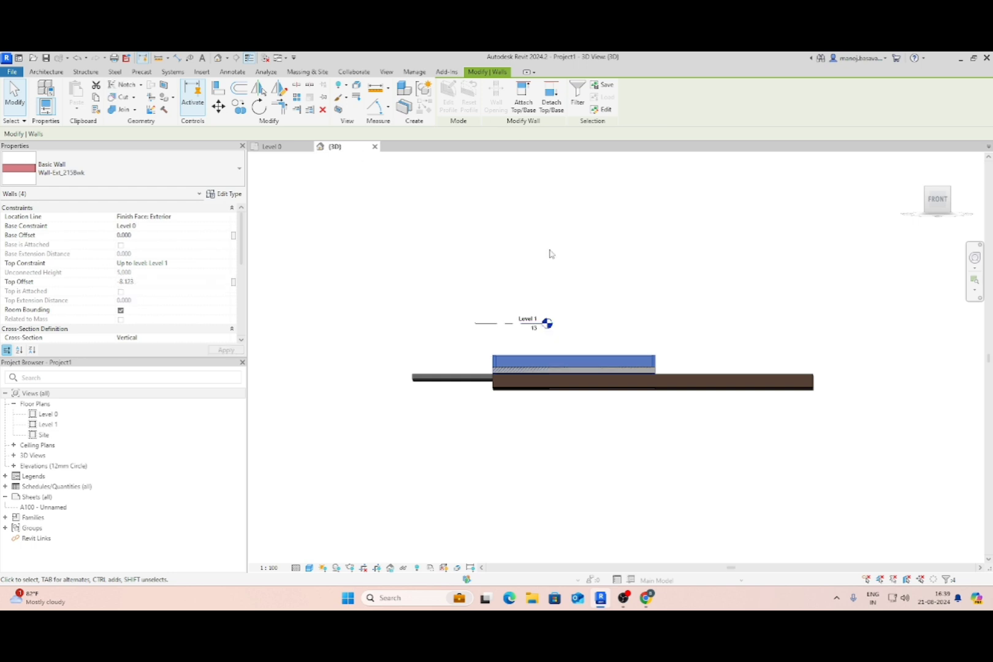
# Examine the L-shaped floor's type properties for its default thickness.
pyautogui.keyDown('shift'); pyautogui.moveTo(590, 333); pyautogui.dragTo(658, 398, button='middle'); pyautogui.keyUp('shift')
pyautogui.click(146, 234)
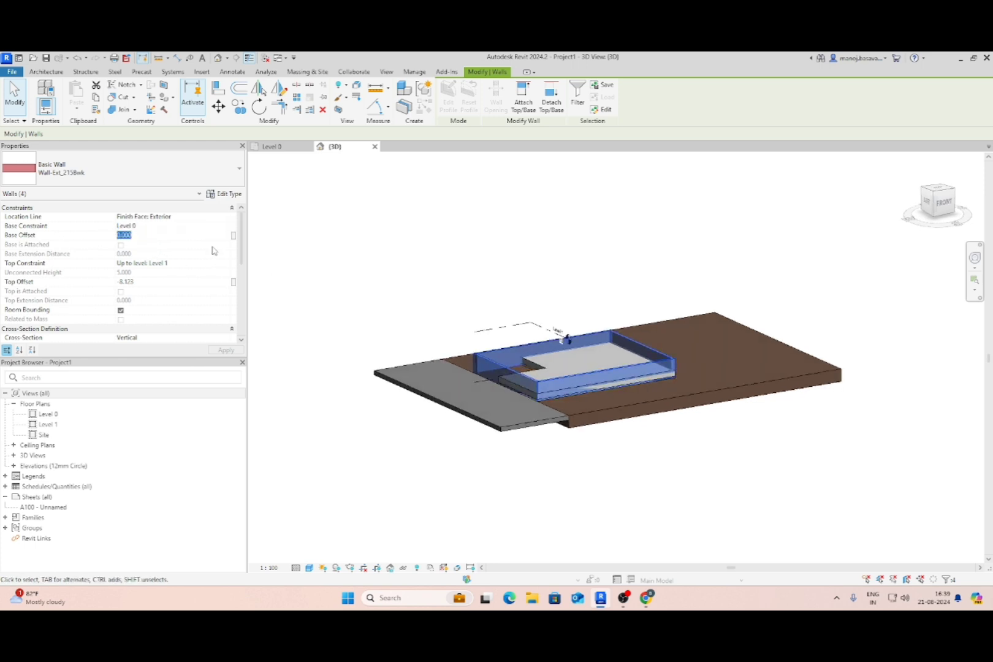
pyautogui.press('Escape')
pyautogui.click(543, 368)
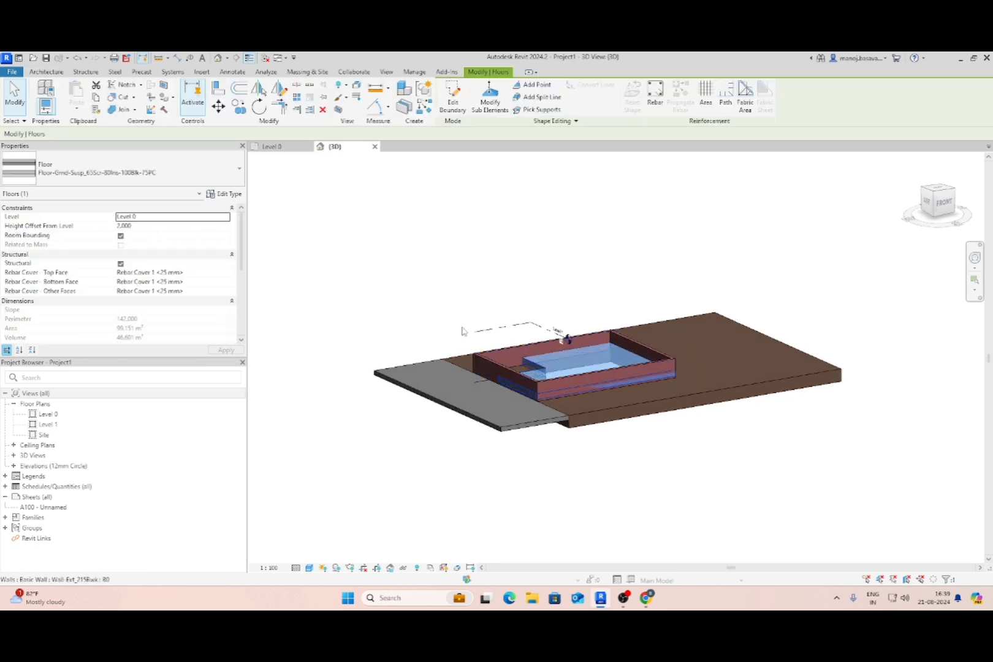
pyautogui.click(222, 195)
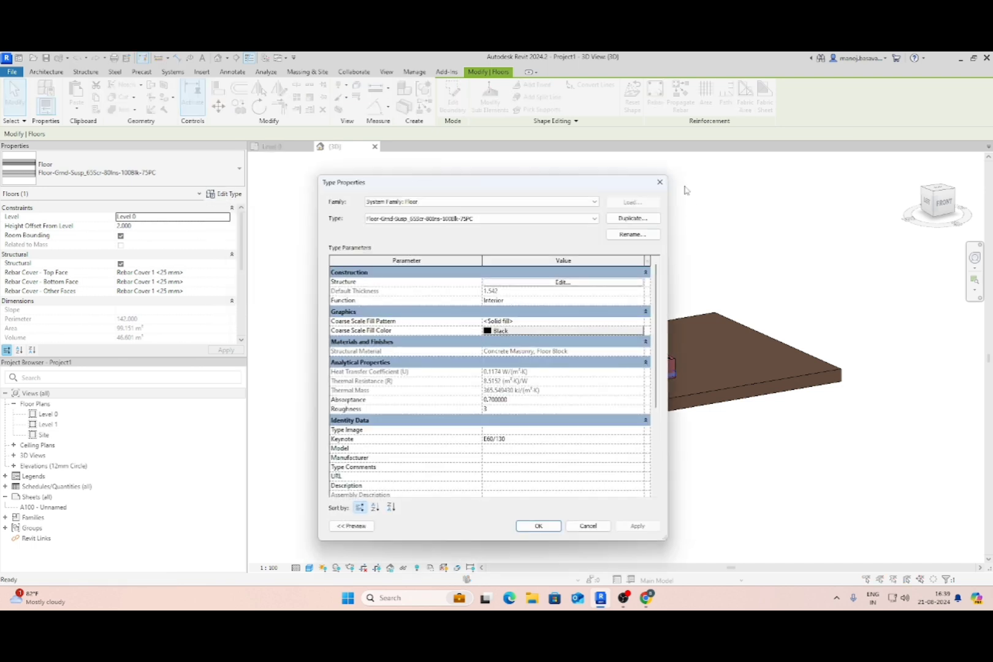
pyautogui.click(660, 183)
# Select the four exterior walls in a front view and set their base offset to 1.542.
pyautogui.moveTo(547, 382)
pyautogui.keyDown('shift'); pyautogui.mouseDown(button='middle')
pyautogui.moveTo(616, 419)
pyautogui.moveTo(625, 438)
pyautogui.moveTo(599, 379)
pyautogui.moveTo(574, 365)
pyautogui.moveTo(550, 412)
pyautogui.moveTo(572, 382)
pyautogui.moveTo(552, 368)
pyautogui.mouseUp(button='middle'); pyautogui.keyUp('shift')
pyautogui.scroll(3, 506, 356)
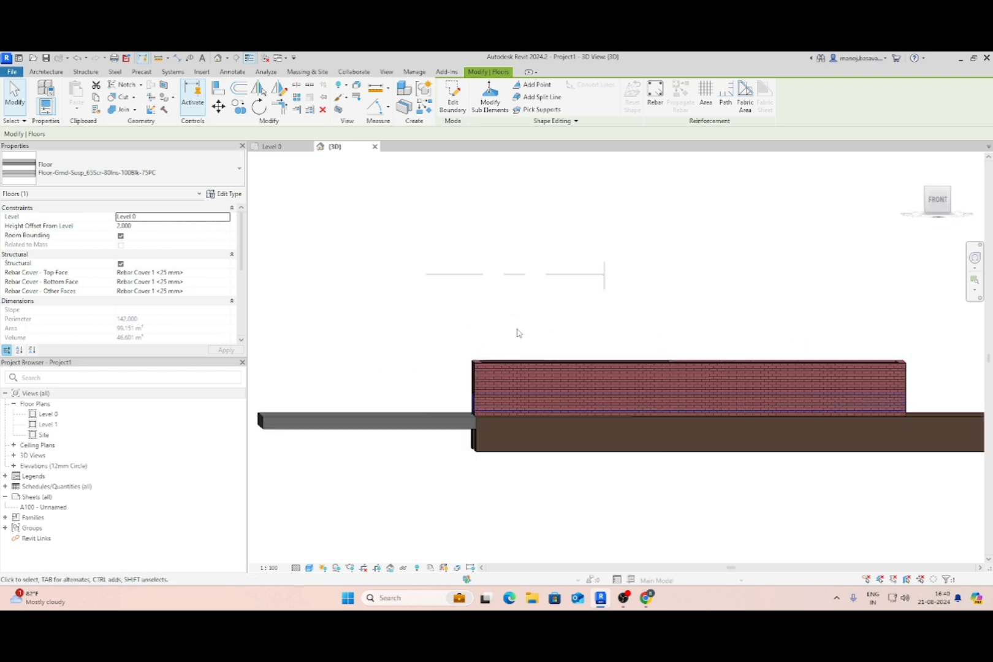
pyautogui.moveTo(517, 332); pyautogui.dragTo(470, 366)
pyautogui.keyDown('ctrl'); pyautogui.click(899, 366); pyautogui.keyUp('ctrl')
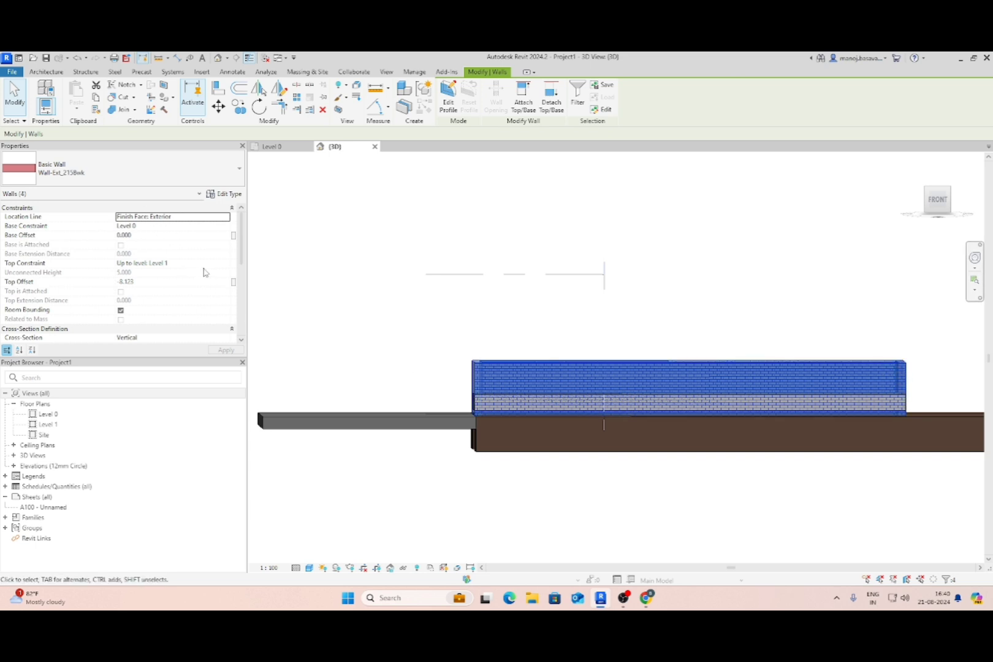
pyautogui.click(154, 282)
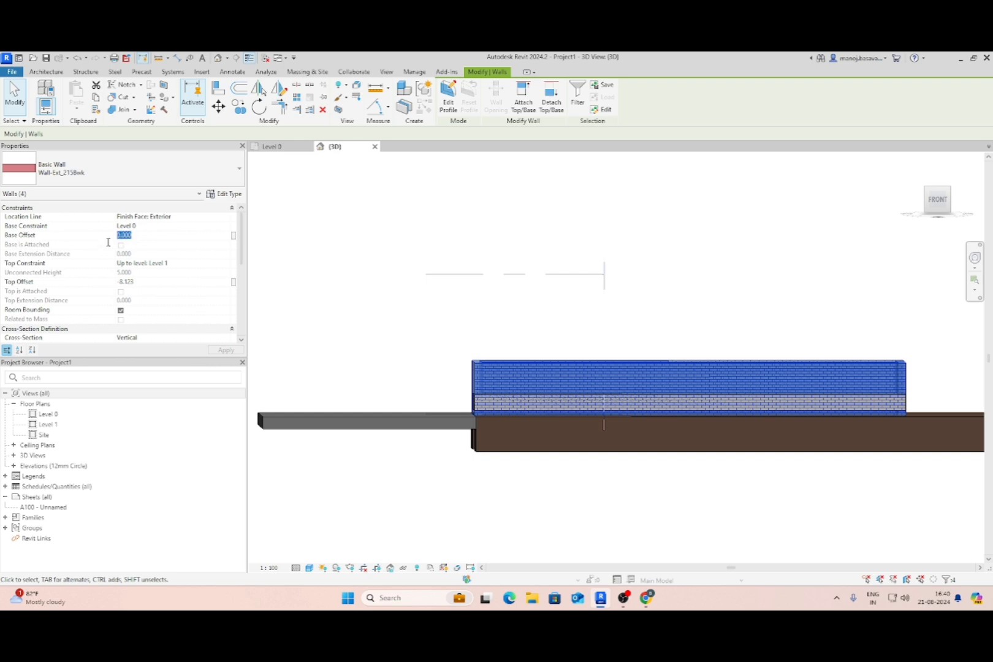
pyautogui.write('1.542')
# Set the four walls' top constraint to Unconnected with an unconnected height of 5.
pyautogui.click(136, 282)
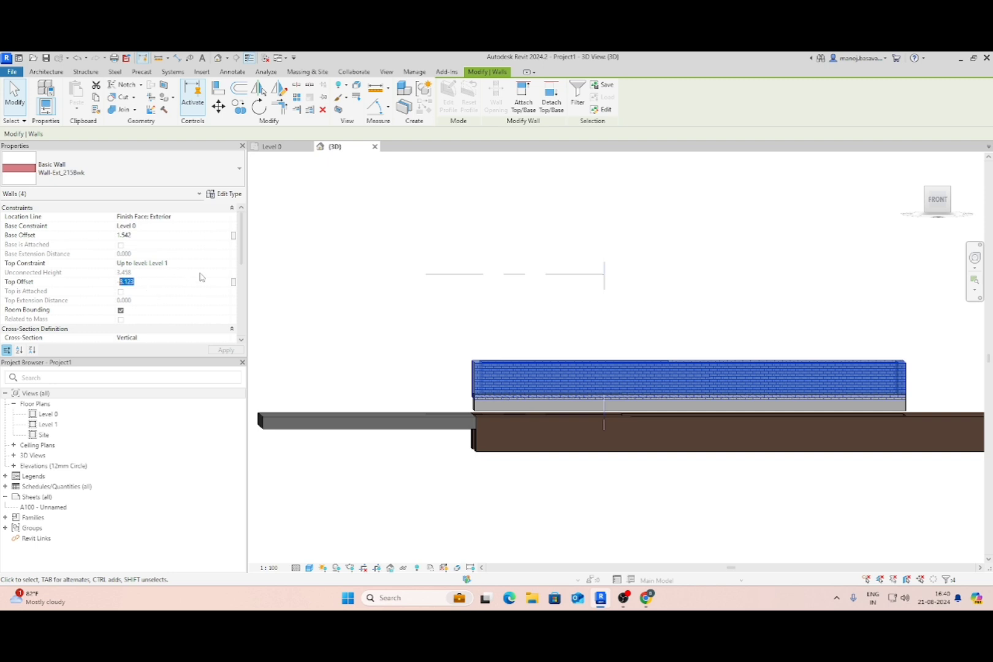
pyautogui.click(225, 264)
pyautogui.click(134, 276)
pyautogui.click(139, 273)
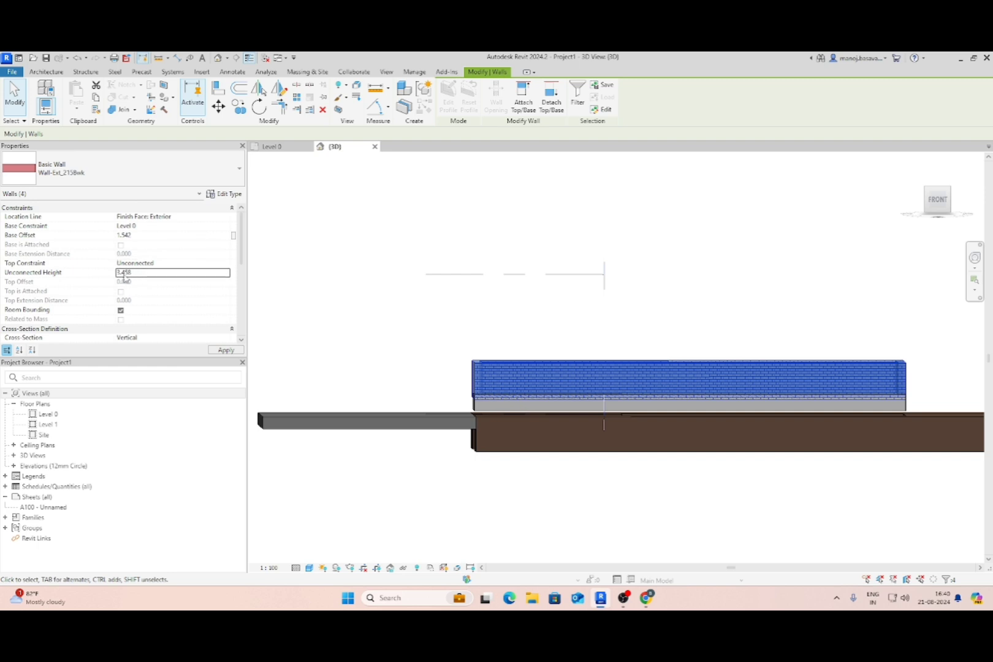
pyautogui.click(135, 272)
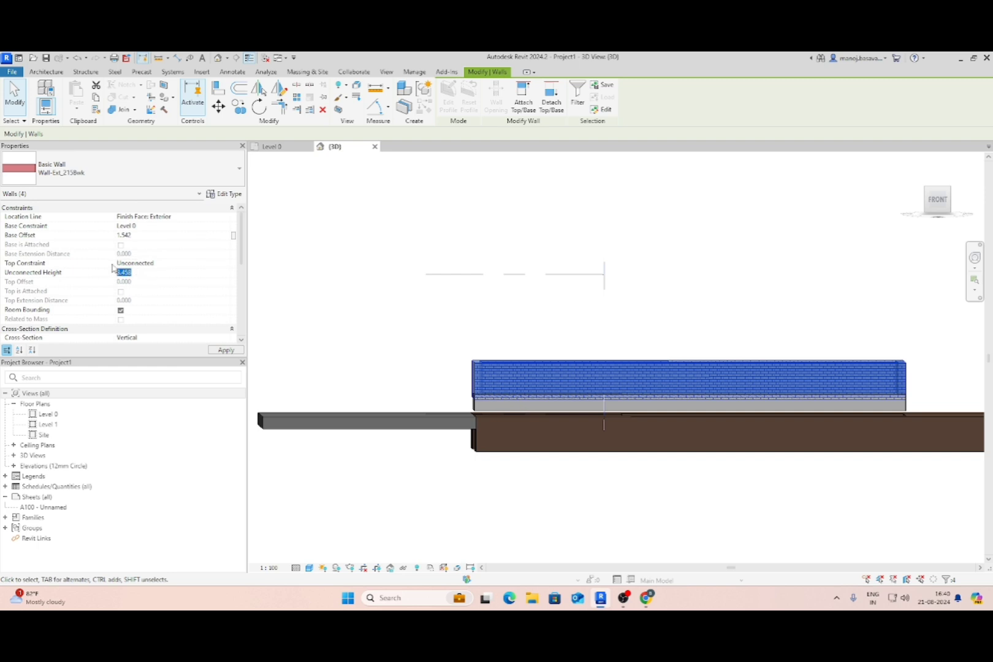
pyautogui.write('5')
pyautogui.scroll(-3, 476, 348)
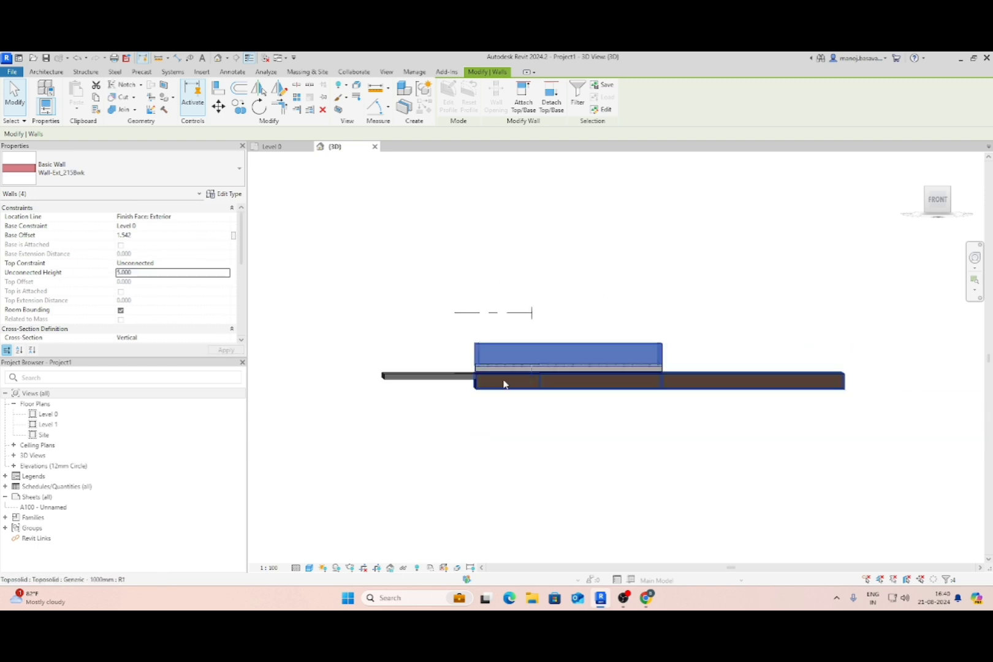
pyautogui.keyDown('shift'); pyautogui.moveTo(557, 416); pyautogui.dragTo(638, 504, button='middle'); pyautogui.keyUp('shift')
pyautogui.press('Escape')
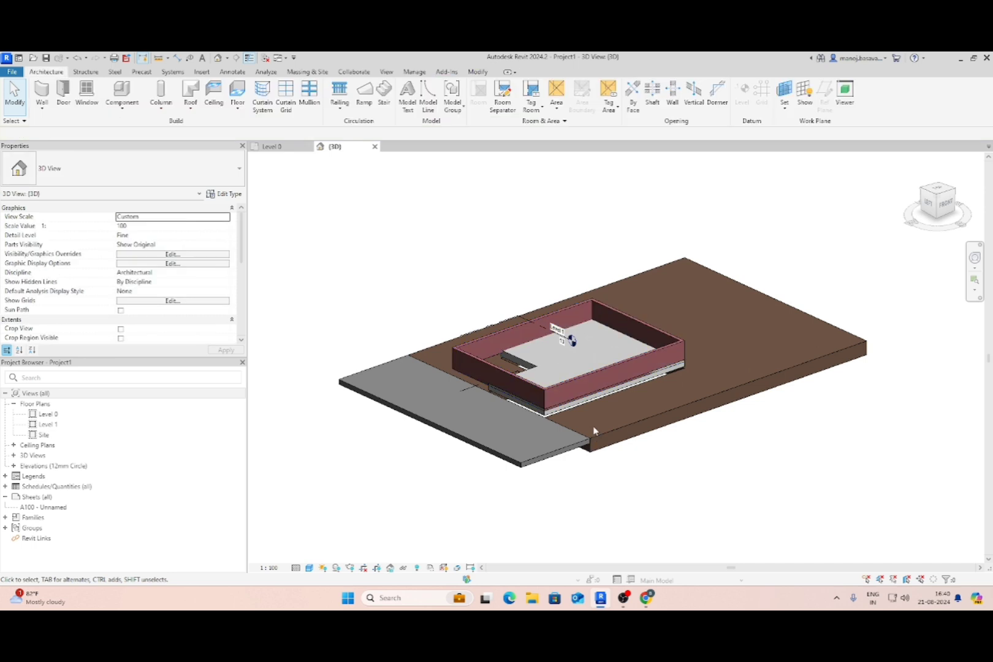
# Try a base offset of 0 on the four exterior walls and inspect them in 3D.
pyautogui.keyDown('shift'); pyautogui.moveTo(593, 431); pyautogui.dragTo(593, 319, button='middle'); pyautogui.keyUp('shift')
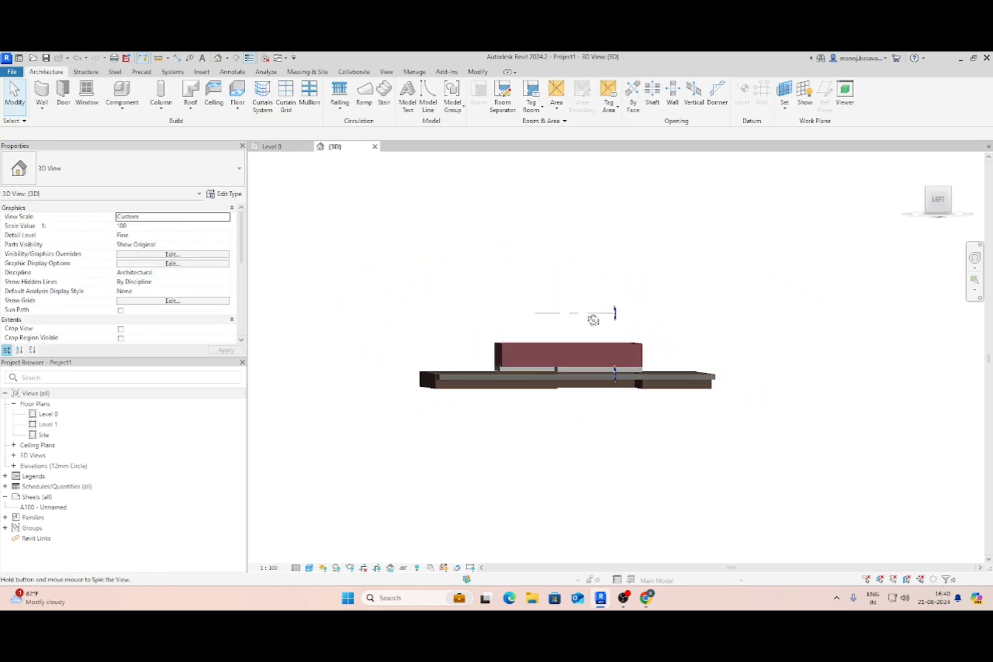
pyautogui.moveTo(660, 332); pyautogui.dragTo(478, 367)
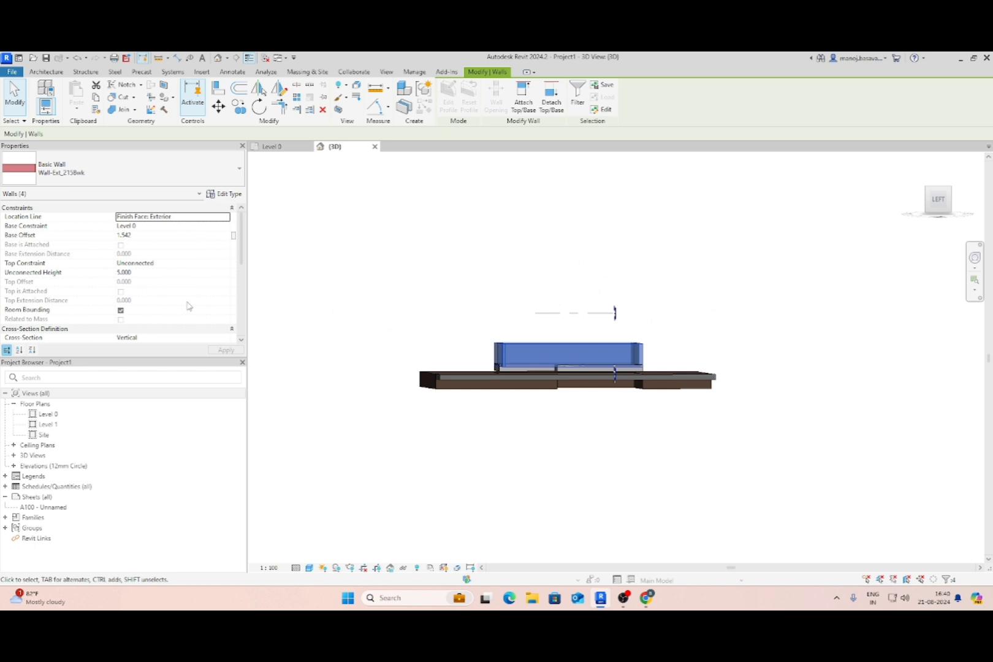
pyautogui.click(148, 236)
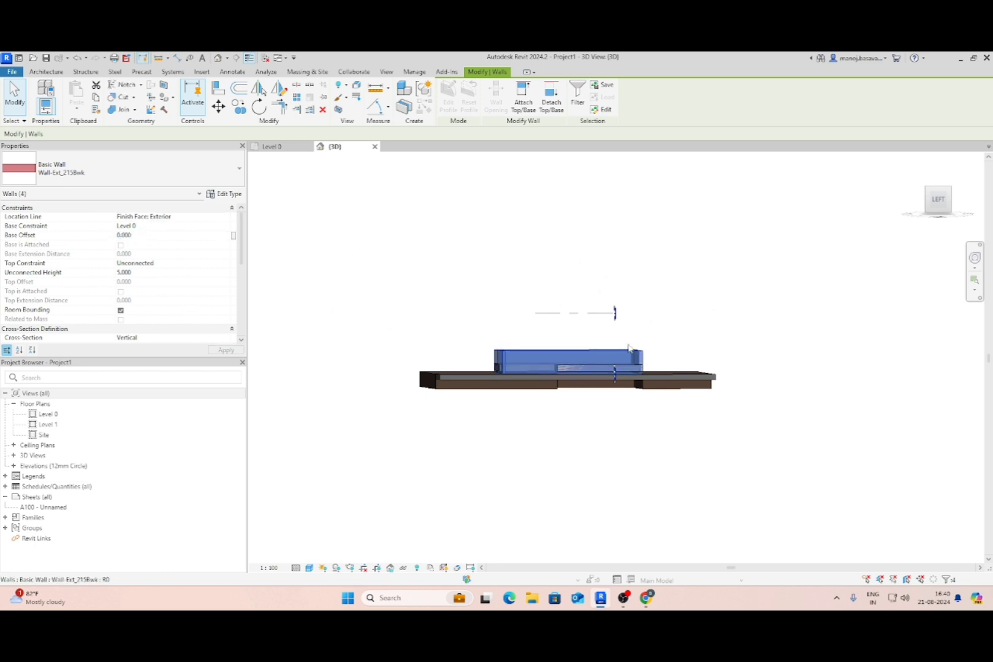
pyautogui.keyDown('shift'); pyautogui.moveTo(632, 350); pyautogui.dragTo(515, 429, button='middle'); pyautogui.keyUp('shift')
pyautogui.click(682, 545)
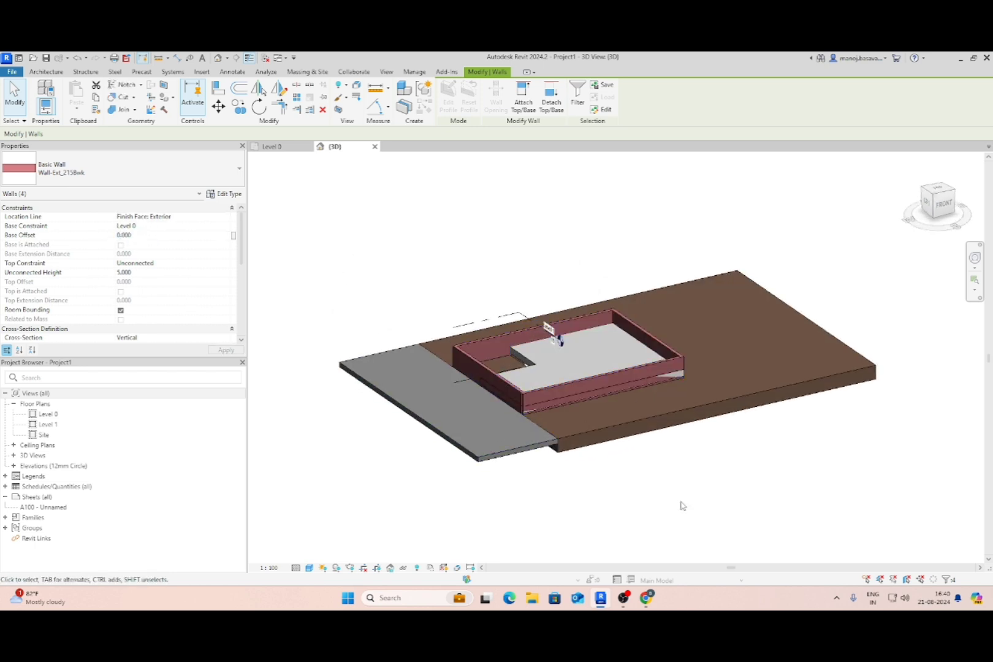
pyautogui.click(653, 372)
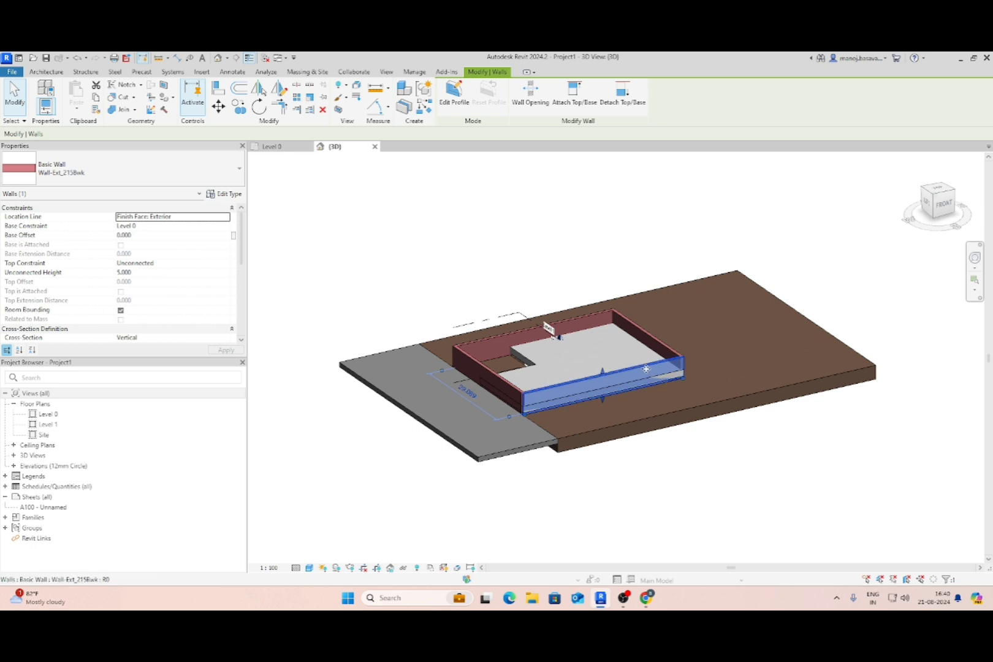
pyautogui.press('Escape')
# Set the four exterior walls' base offset to 0 and their unconnected height to 6.542.
pyautogui.keyDown('shift'); pyautogui.moveTo(528, 407); pyautogui.dragTo(558, 300, button='middle'); pyautogui.keyUp('shift')
pyautogui.moveTo(673, 331); pyautogui.dragTo(471, 350)
pyautogui.click(146, 272)
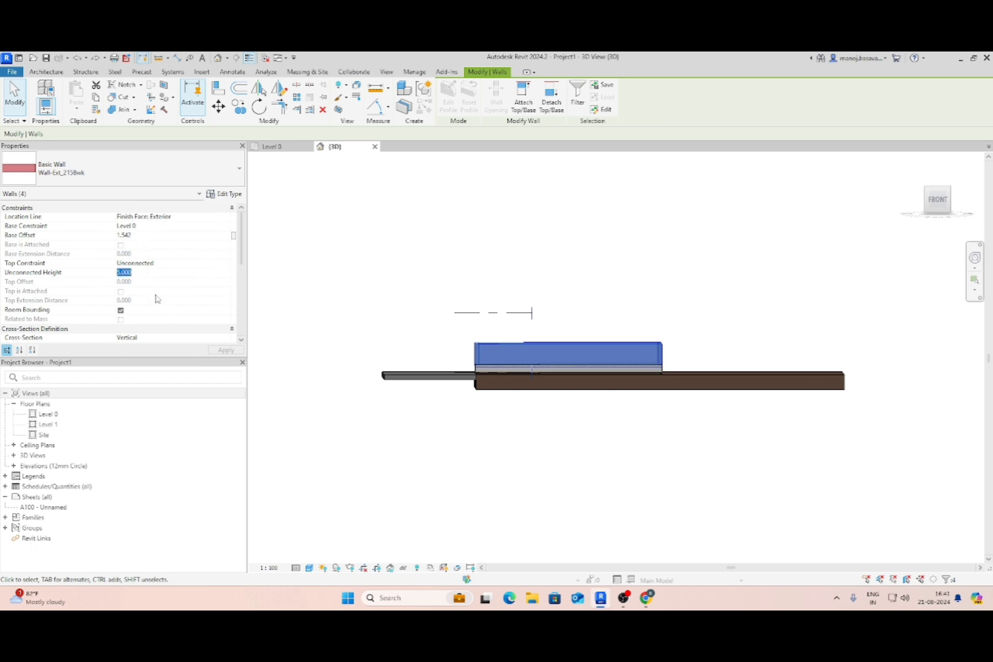
pyautogui.scroll(-5, 155, 298)
pyautogui.scroll(5, 154, 294)
pyautogui.click(142, 235)
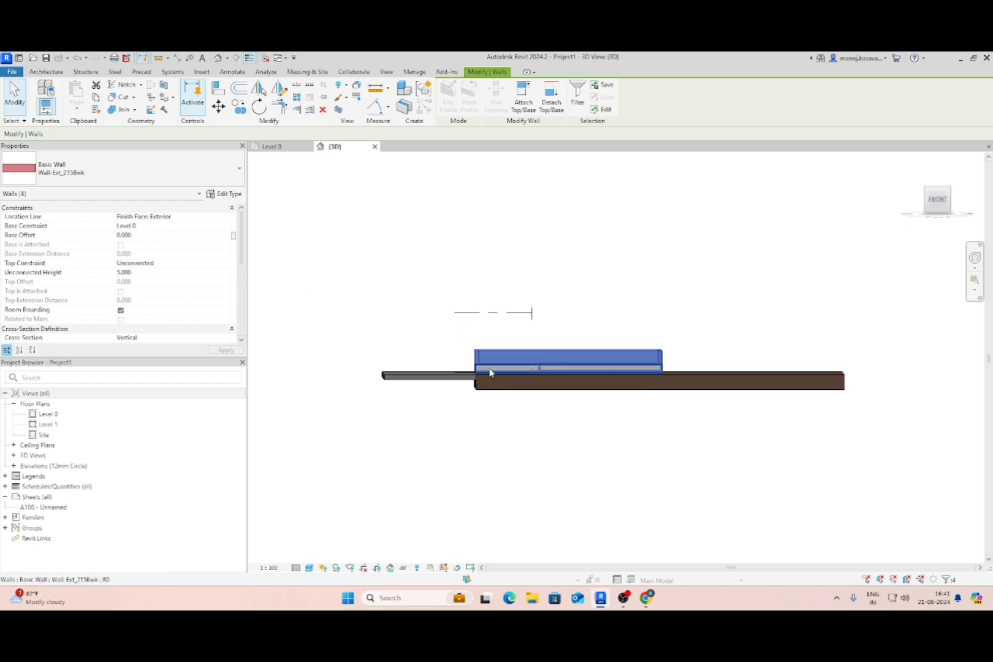
pyautogui.click(145, 272)
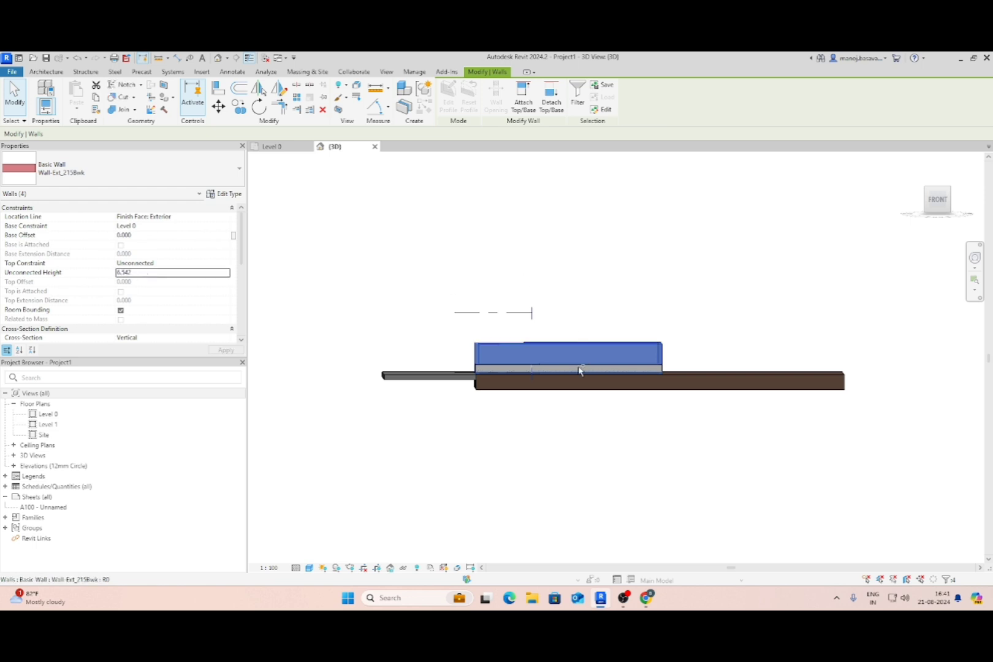
pyautogui.keyDown('shift'); pyautogui.moveTo(578, 370); pyautogui.dragTo(708, 483, button='middle'); pyautogui.keyUp('shift')
pyautogui.click(254, 331)
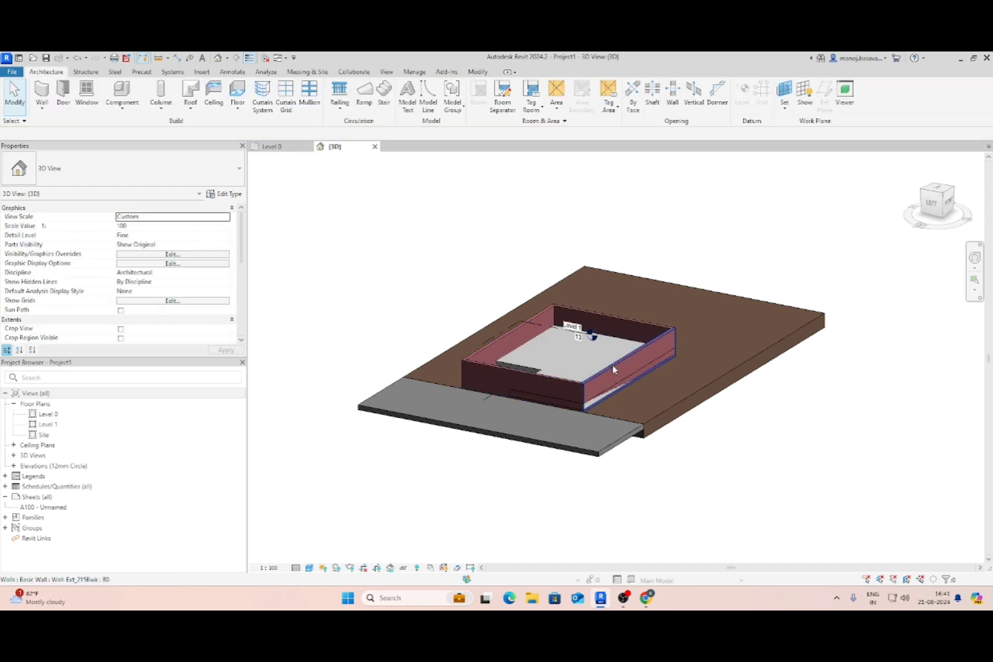
pyautogui.keyDown('shift'); pyautogui.moveTo(507, 383); pyautogui.dragTo(599, 463, button='middle'); pyautogui.keyUp('shift')
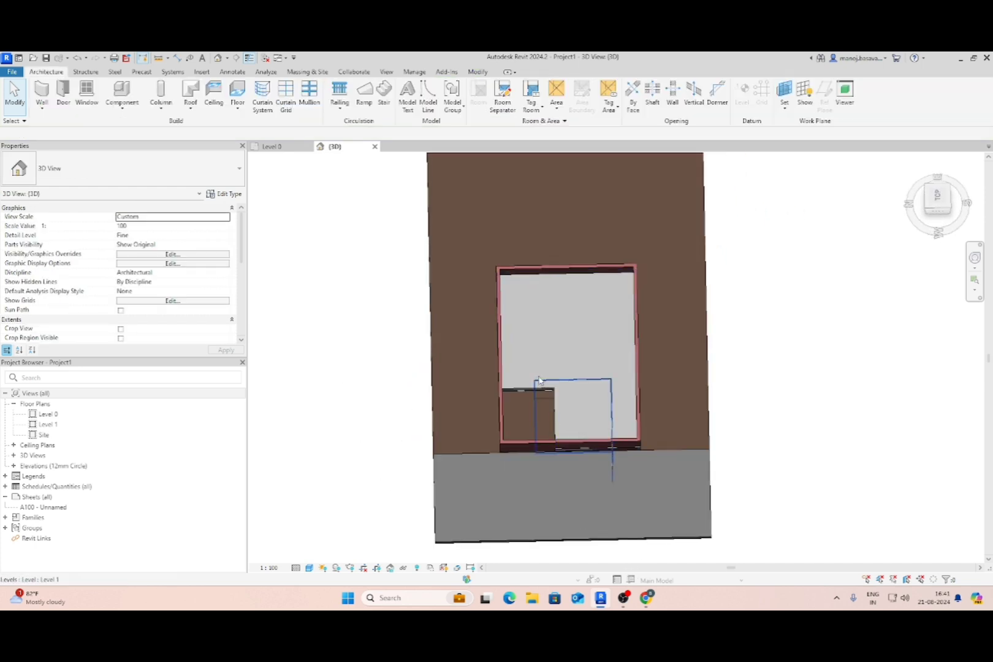
pyautogui.click(937, 197)
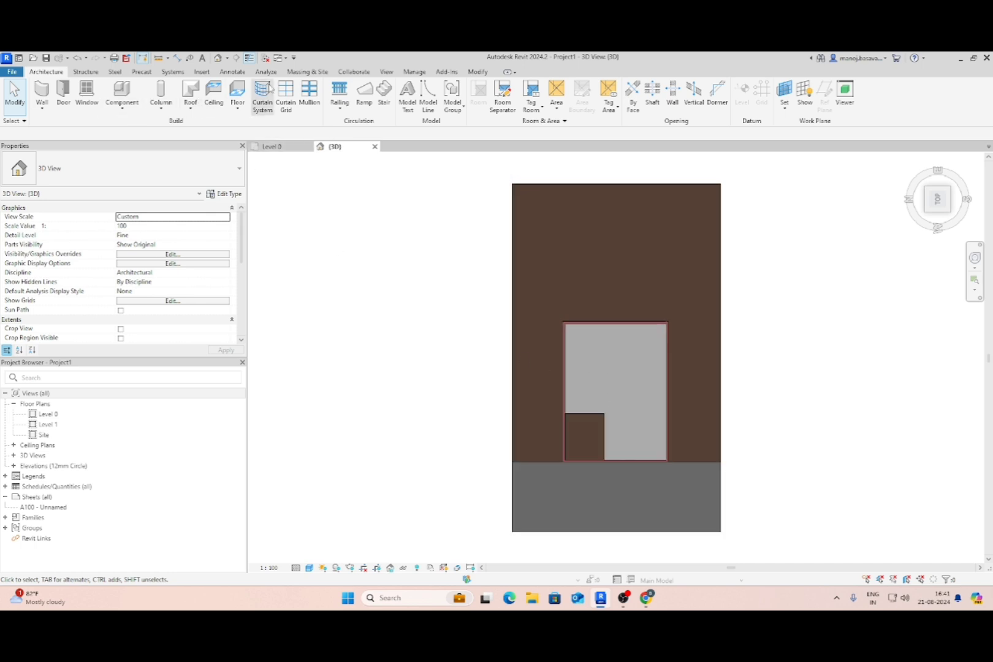
pyautogui.click(237, 105)
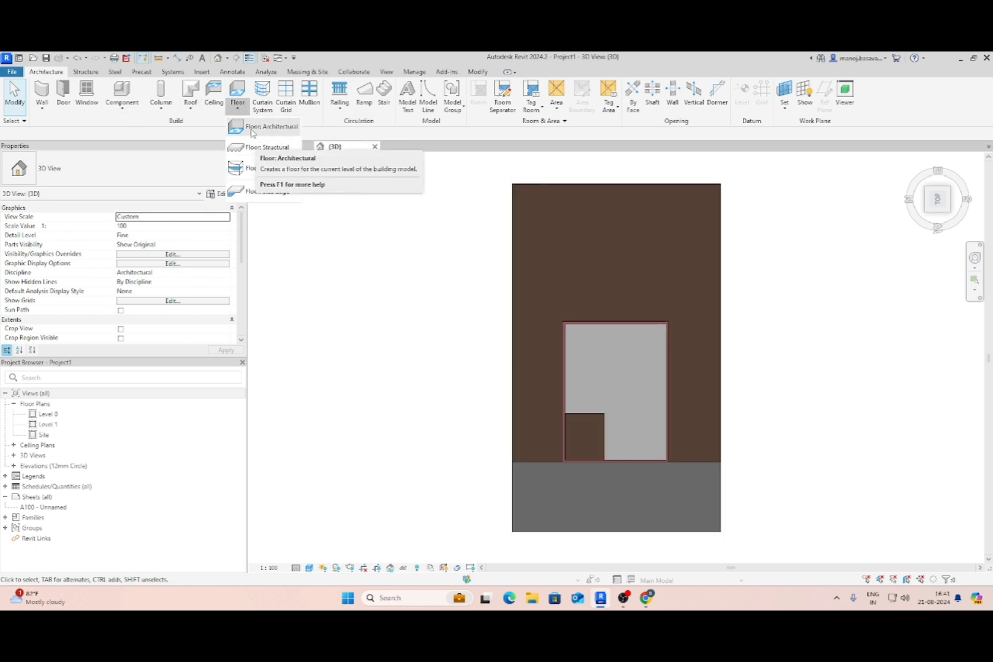
pyautogui.click(42, 107)
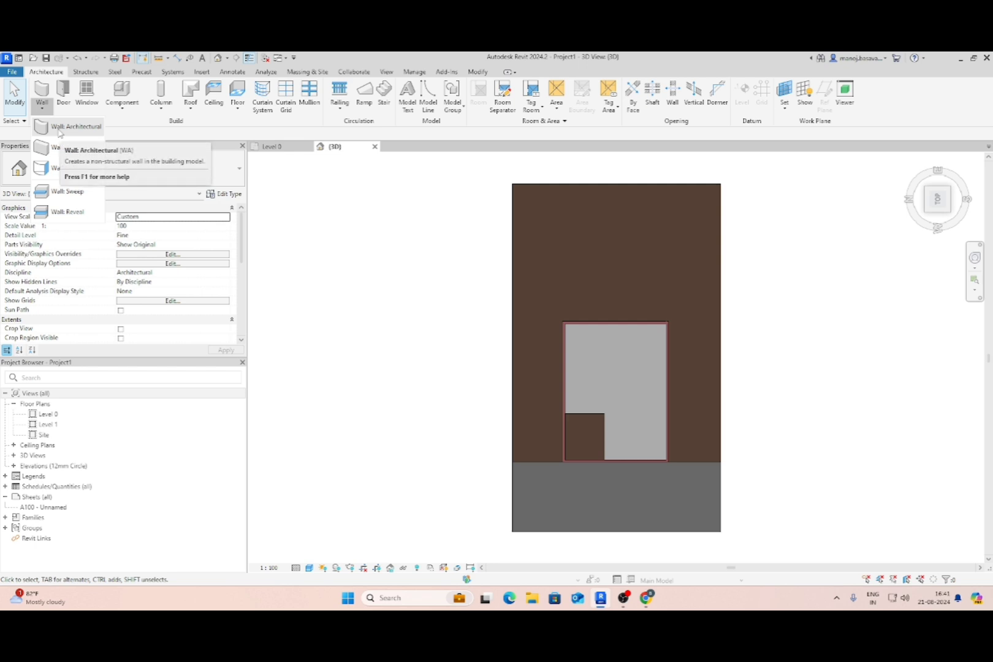
# Edit the ground floor boundary in the Level 0 plan, moving its upper and right edges onto the walls' inner faces and removing blocking constraints.
pyautogui.click(276, 147)
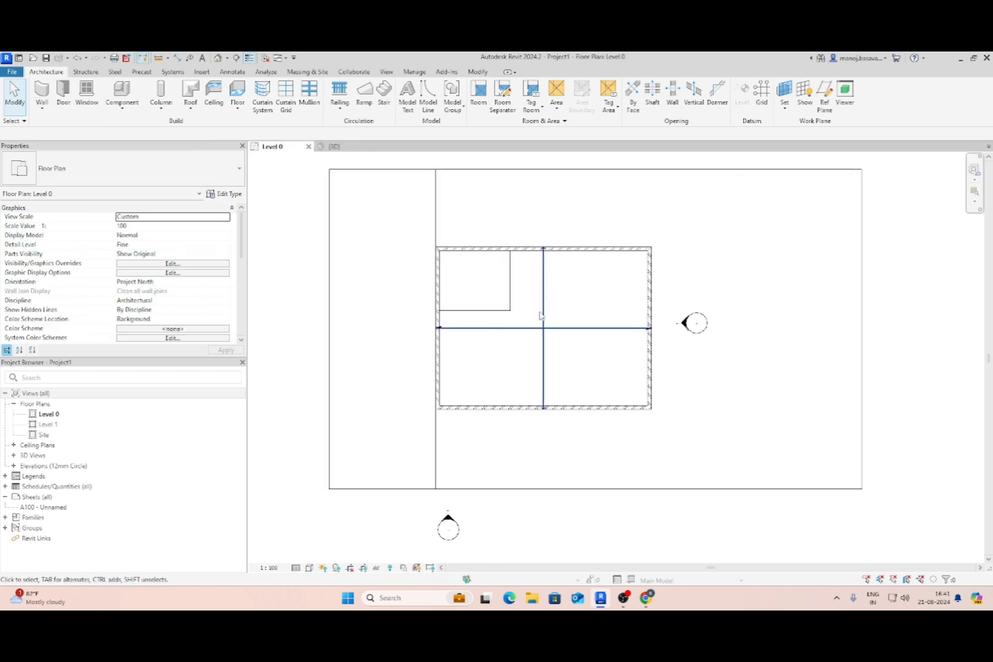
pyautogui.doubleClick(512, 265)
pyautogui.click(542, 248)
pyautogui.scroll(3, 541, 245)
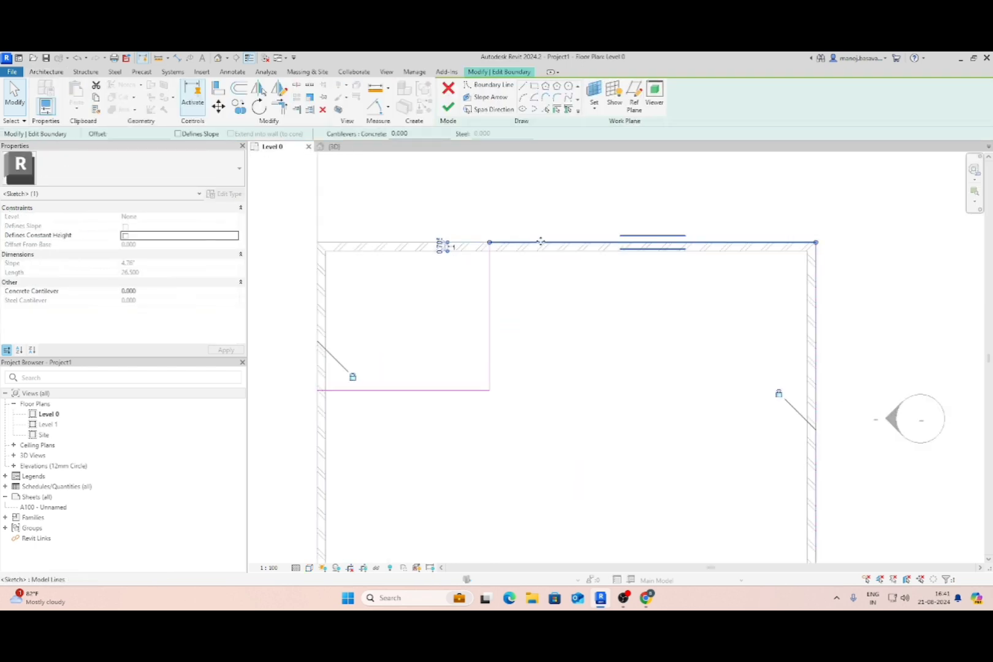
pyautogui.click(735, 329)
pyautogui.click(809, 333)
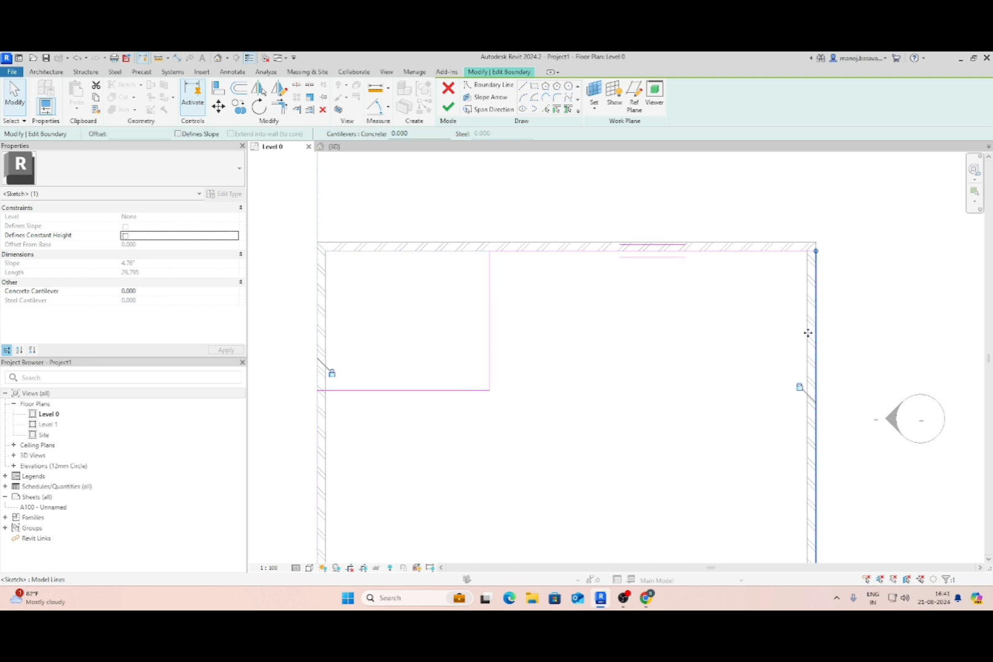
pyautogui.moveTo(808, 333); pyautogui.dragTo(759, 305)
pyautogui.click(809, 575)
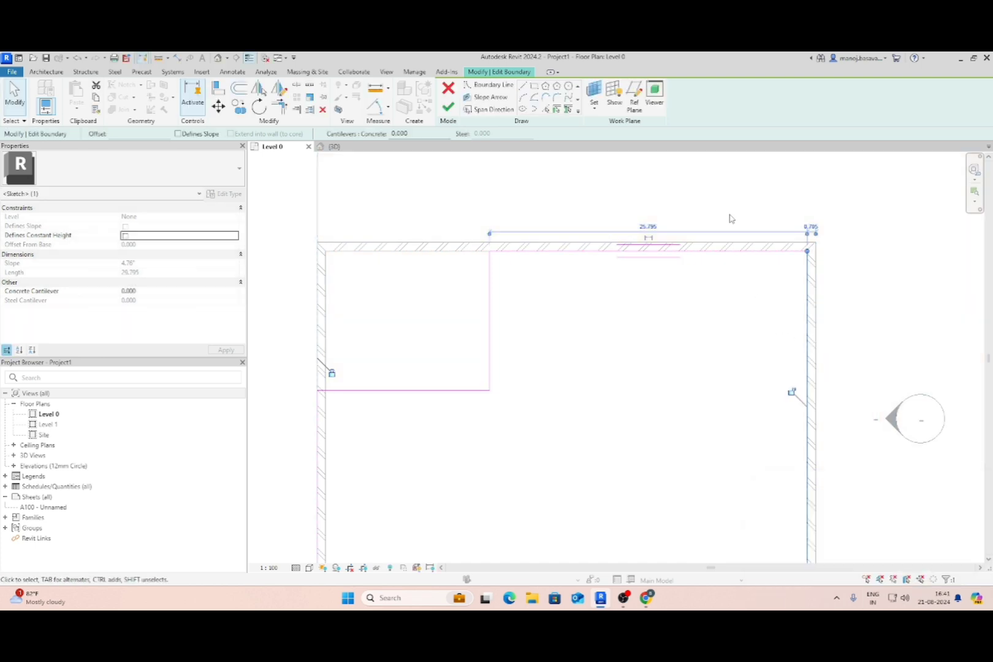
# Move the floor boundary's lower and left edges onto the walls' inner faces, remove their constraints, and finish the boundary edit.
pyautogui.scroll(-5, 731, 217)
pyautogui.scroll(6, 709, 389)
pyautogui.moveTo(705, 369); pyautogui.dragTo(706, 359)
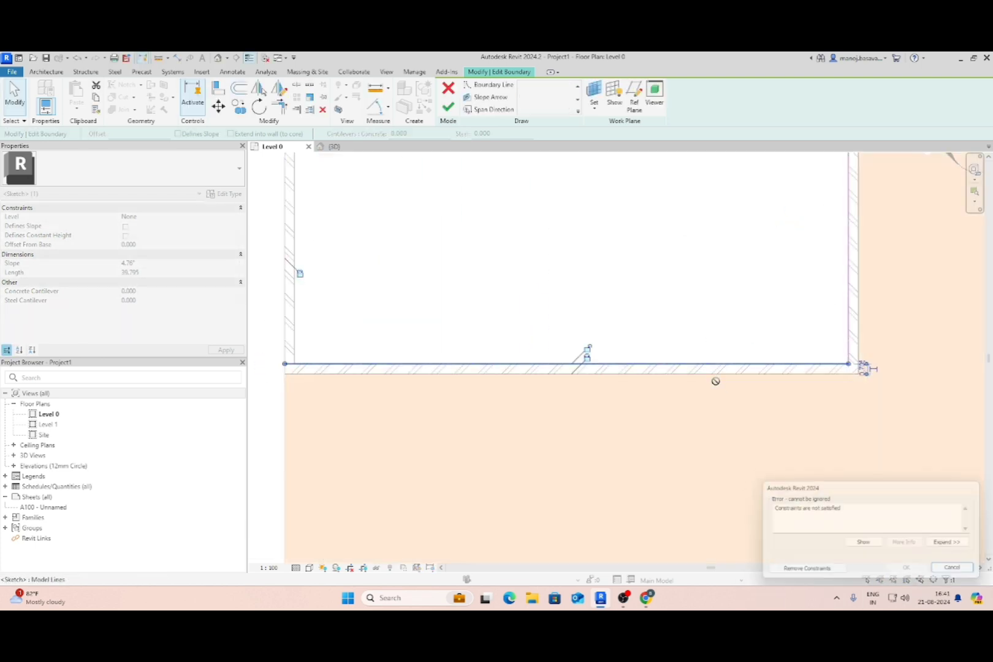
pyautogui.click(809, 574)
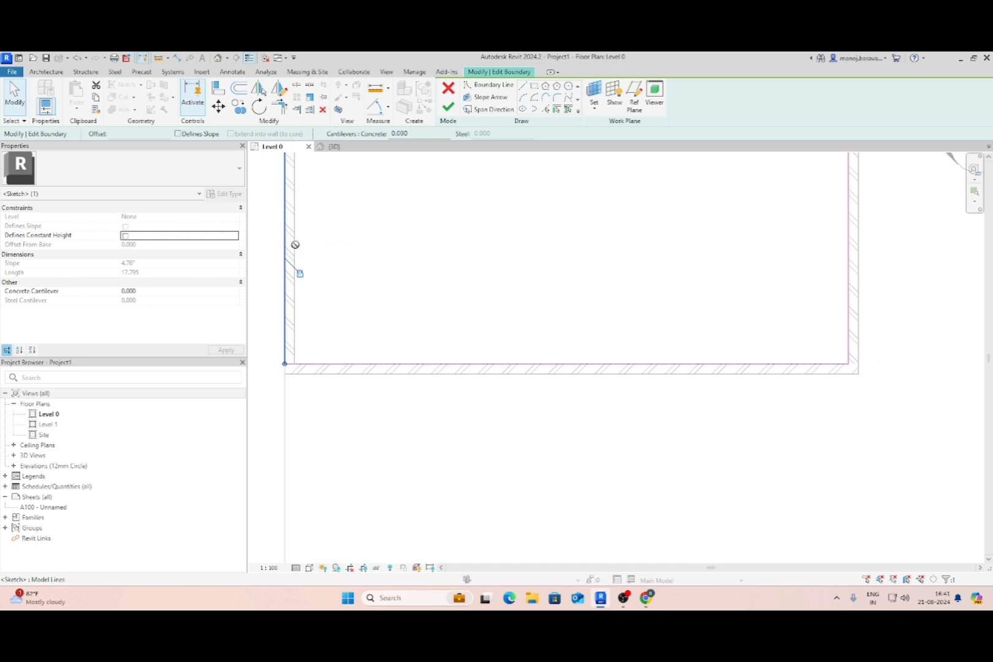
pyautogui.moveTo(295, 245); pyautogui.dragTo(300, 245)
pyautogui.click(804, 573)
pyautogui.scroll(-3, 562, 473)
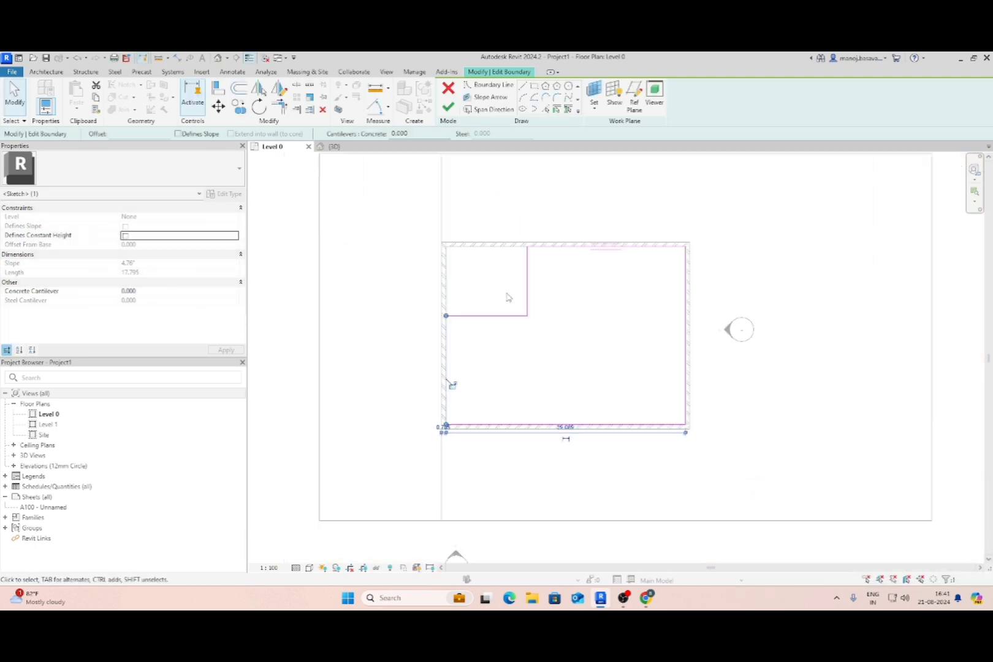
pyautogui.click(448, 107)
pyautogui.click(668, 469)
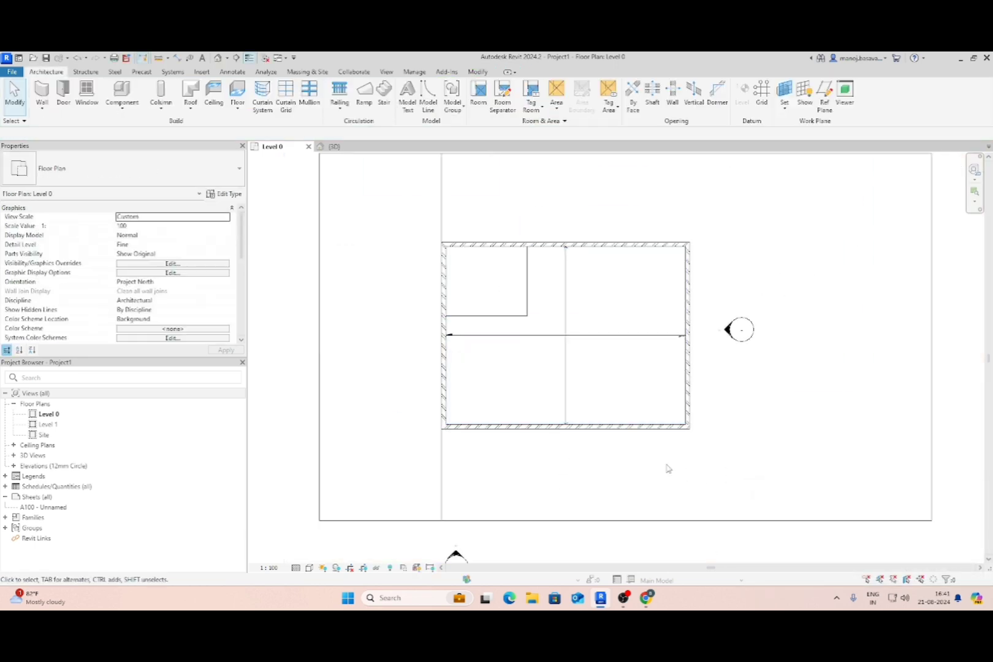
# Inspect the floor in 3D, and start an architectural wall of type Wall-Ext_102Bwk-75Ins-100LBlk-12P in the Level 0 plan.
pyautogui.click(335, 147)
pyautogui.keyDown('shift'); pyautogui.moveTo(619, 425); pyautogui.dragTo(509, 251, button='middle'); pyautogui.keyUp('shift')
pyautogui.scroll(3, 577, 430)
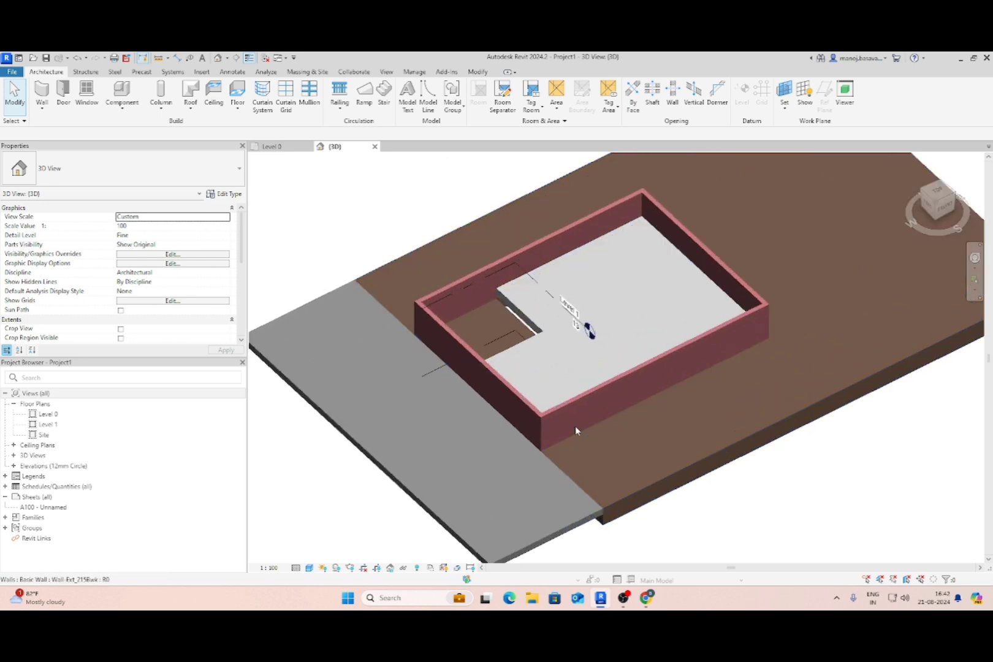
pyautogui.click(948, 195)
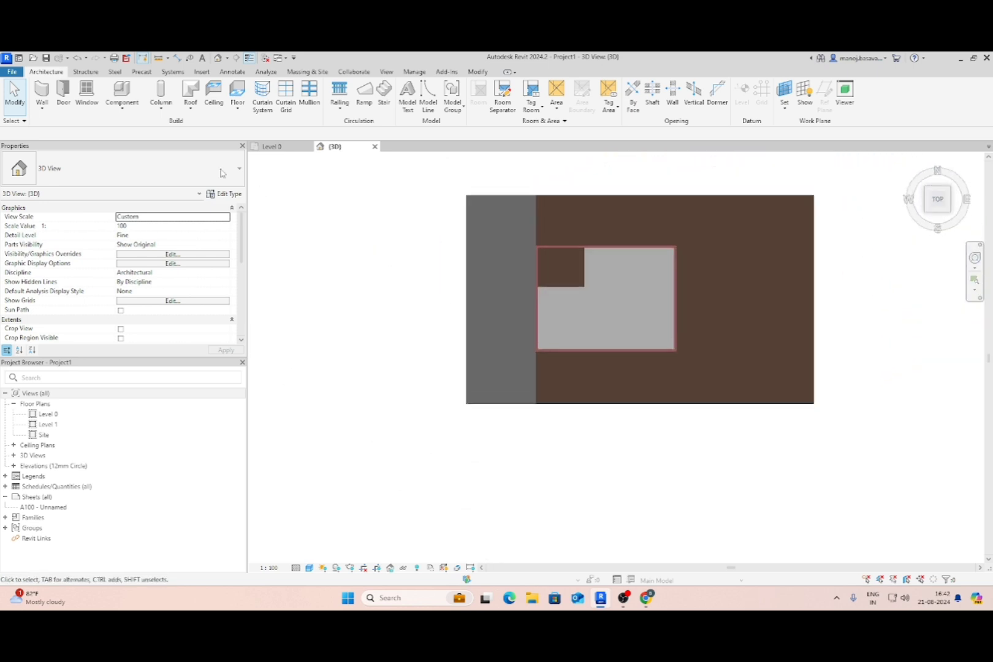
pyautogui.click(272, 147)
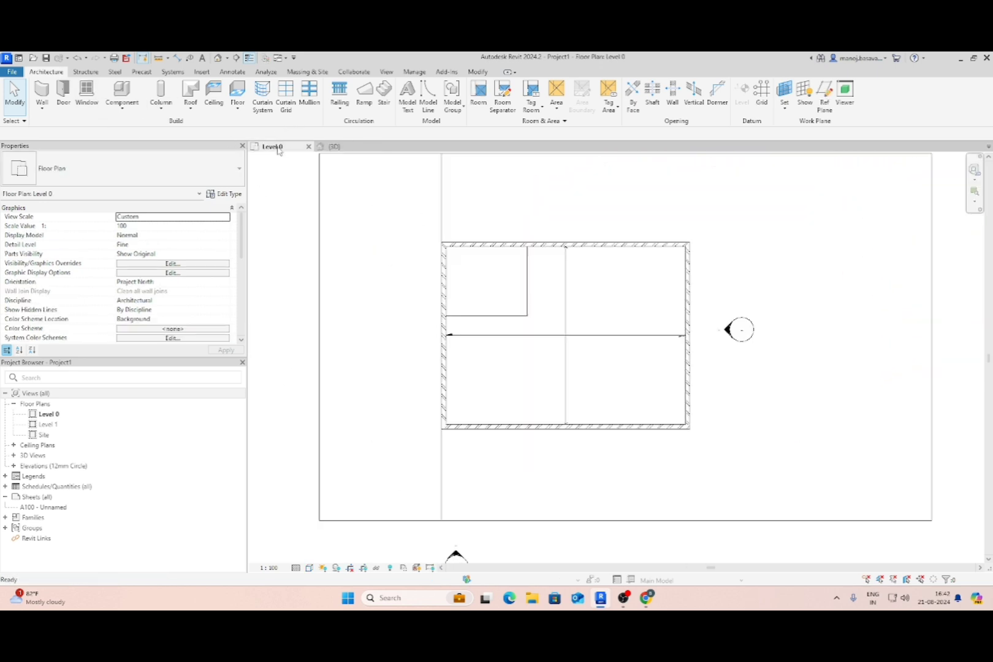
pyautogui.click(42, 92)
pyautogui.click(96, 165)
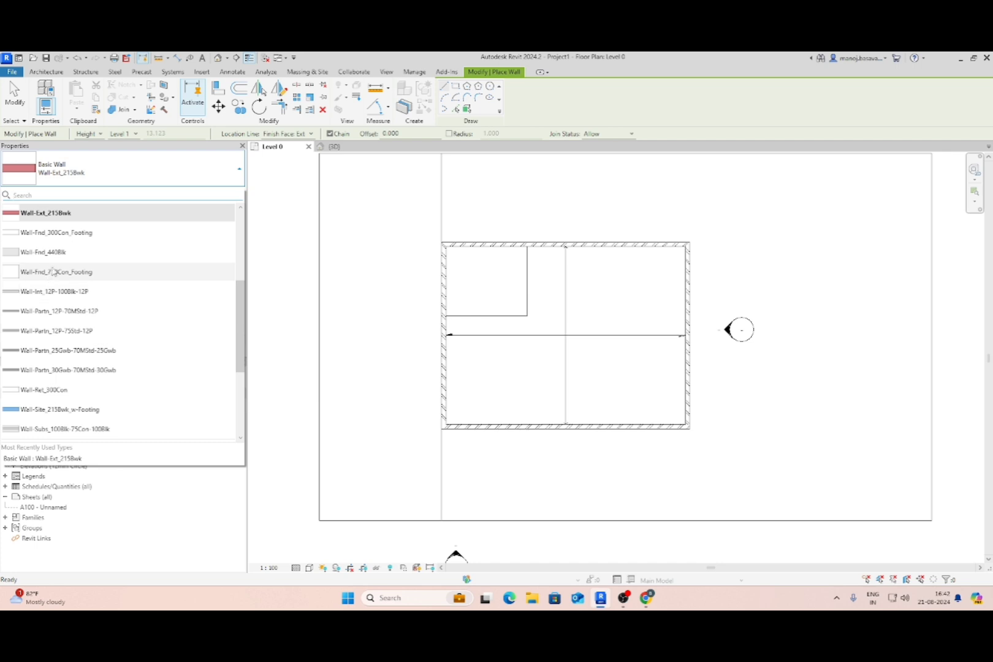
pyautogui.scroll(5, 45, 364)
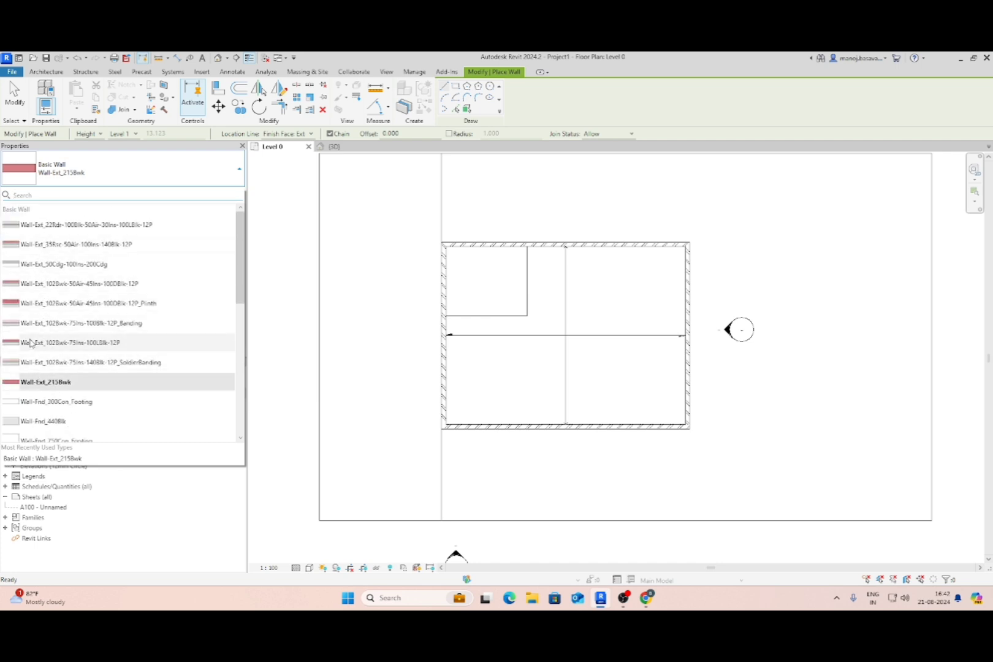
pyautogui.moveTo(30, 343)
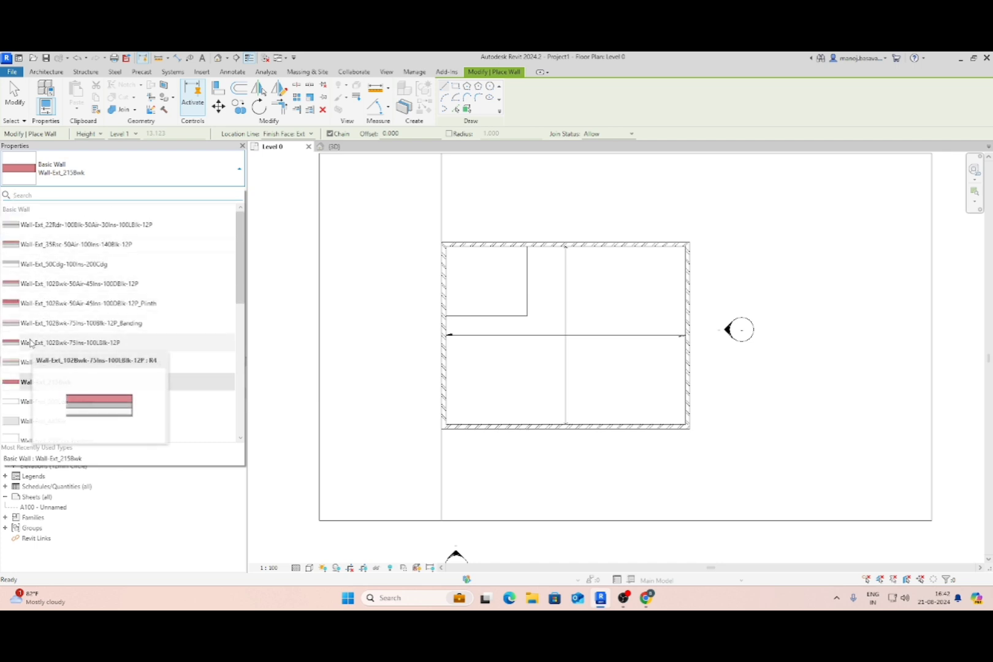
pyautogui.click(82, 343)
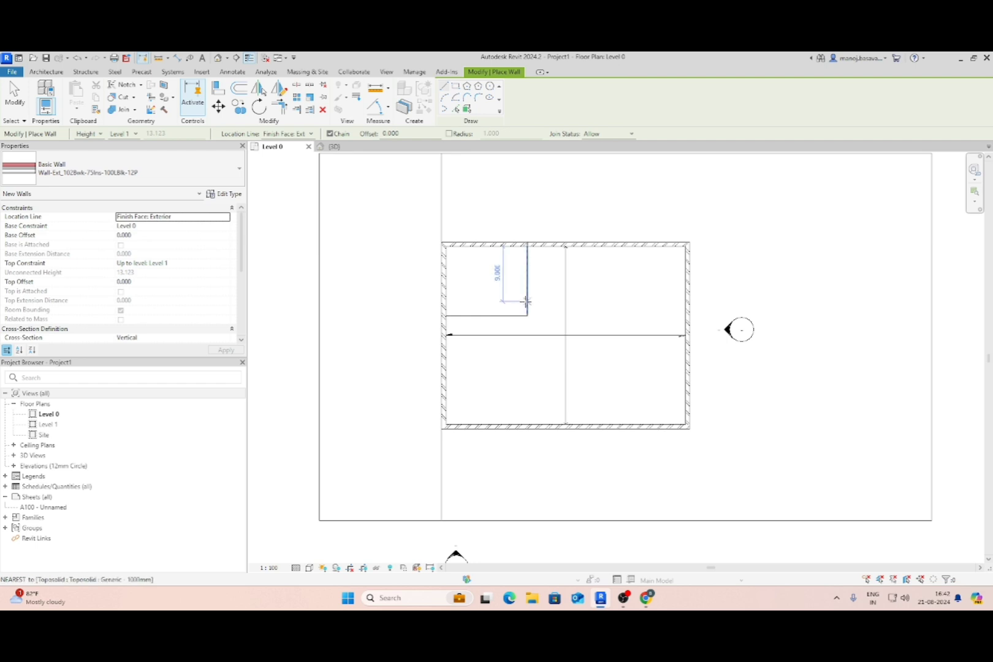
pyautogui.scroll(1, 526, 246)
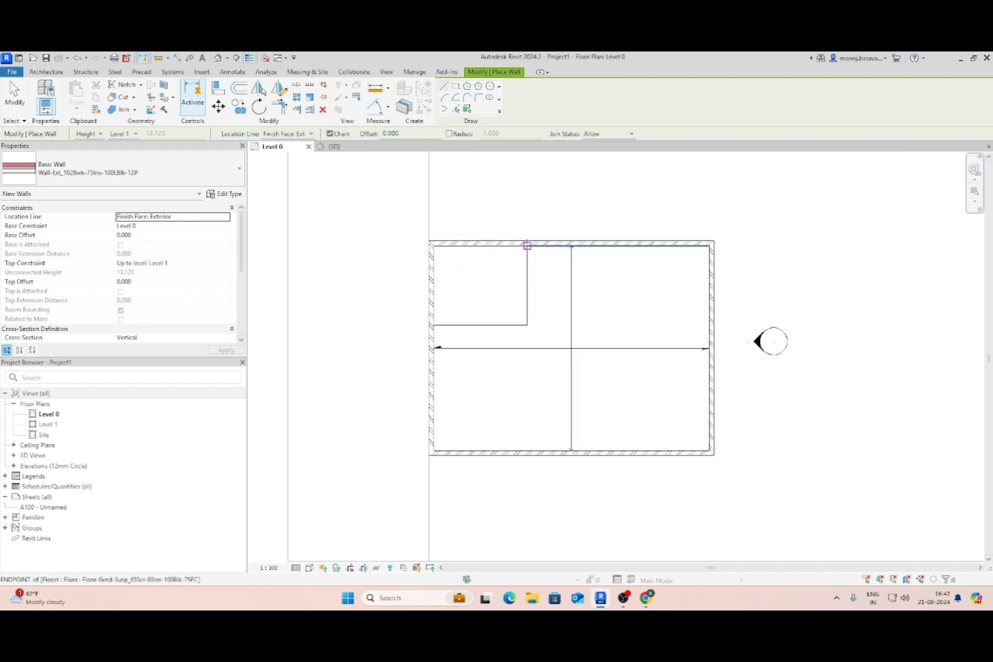
pyautogui.click(526, 246)
pyautogui.press('Escape')
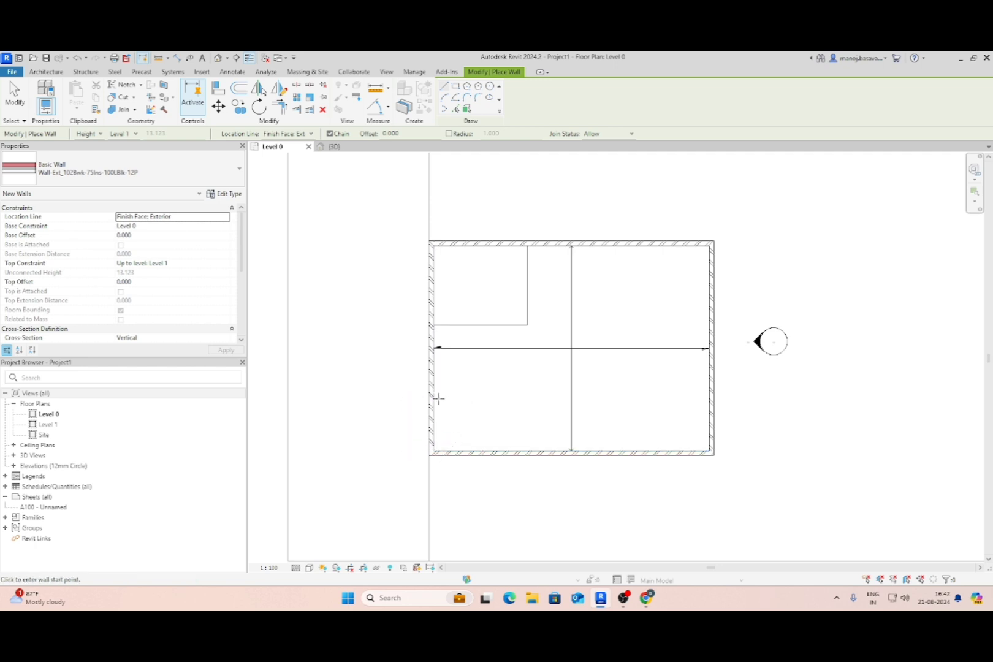
# Create a parallel wall inside the house by picking the left exterior wall's inner face with an offset.
pyautogui.click(456, 108)
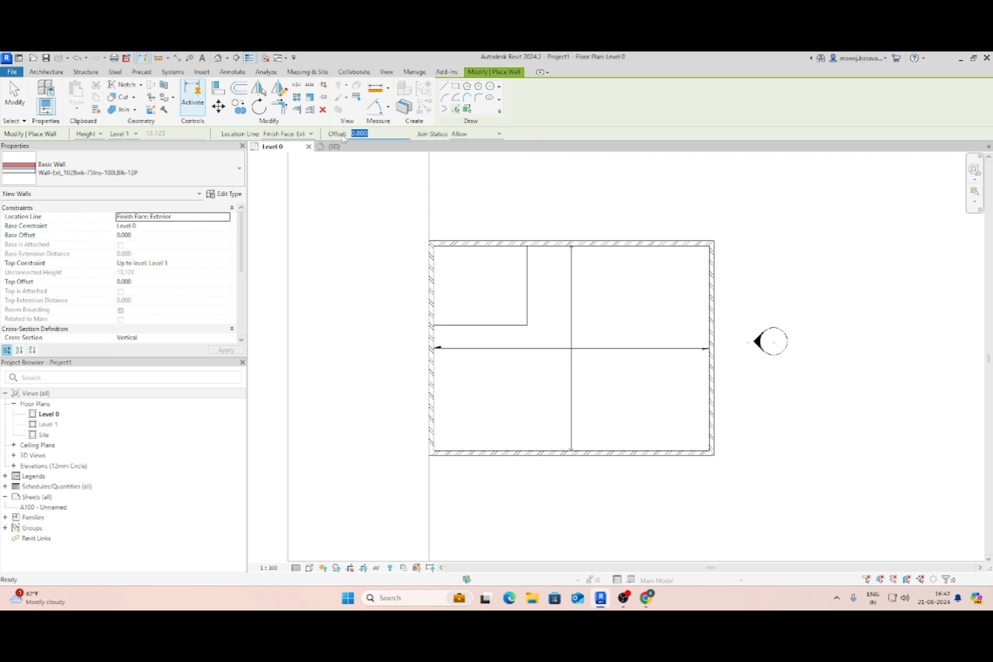
pyautogui.click(439, 406)
pyautogui.press('Escape')
pyautogui.press('Escape')
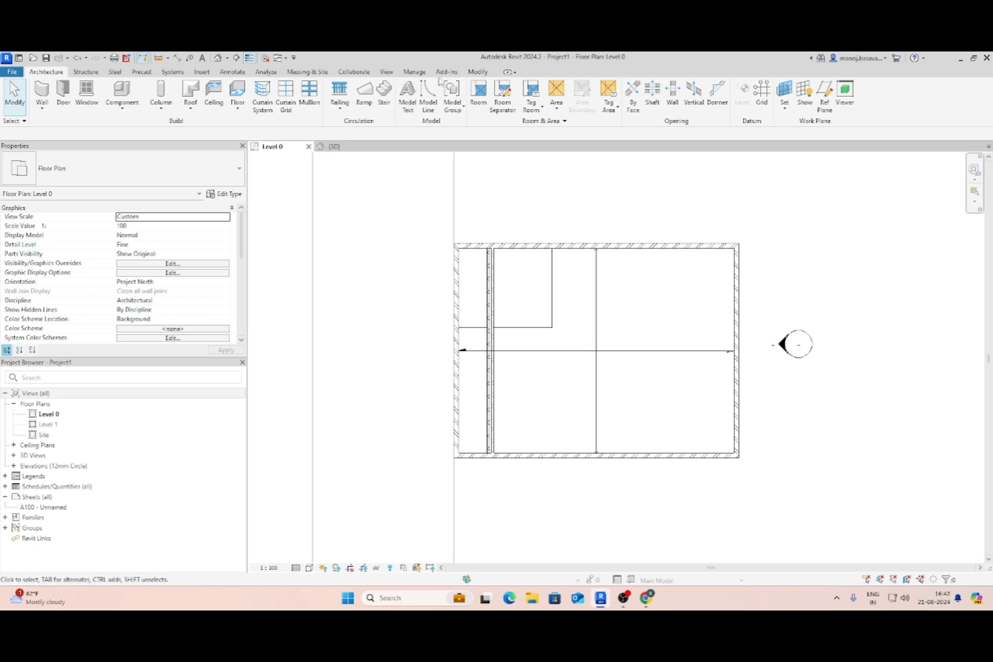
# Place an aligned dimension between the left exterior wall's inner face and the near face of the new parallel wall.
pyautogui.click(388, 107)
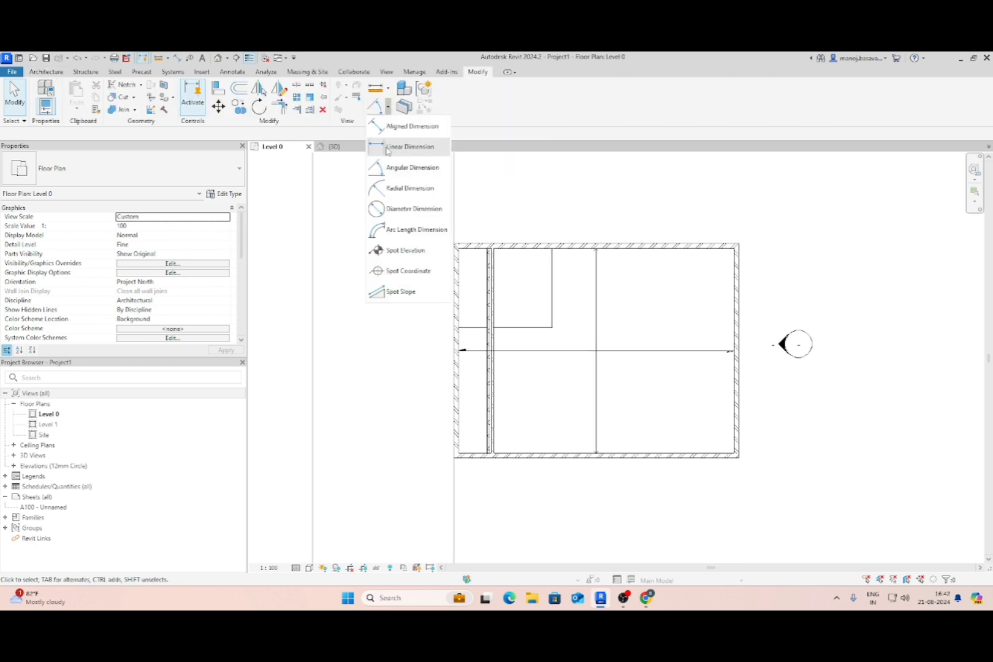
pyautogui.click(408, 147)
pyautogui.scroll(3, 472, 418)
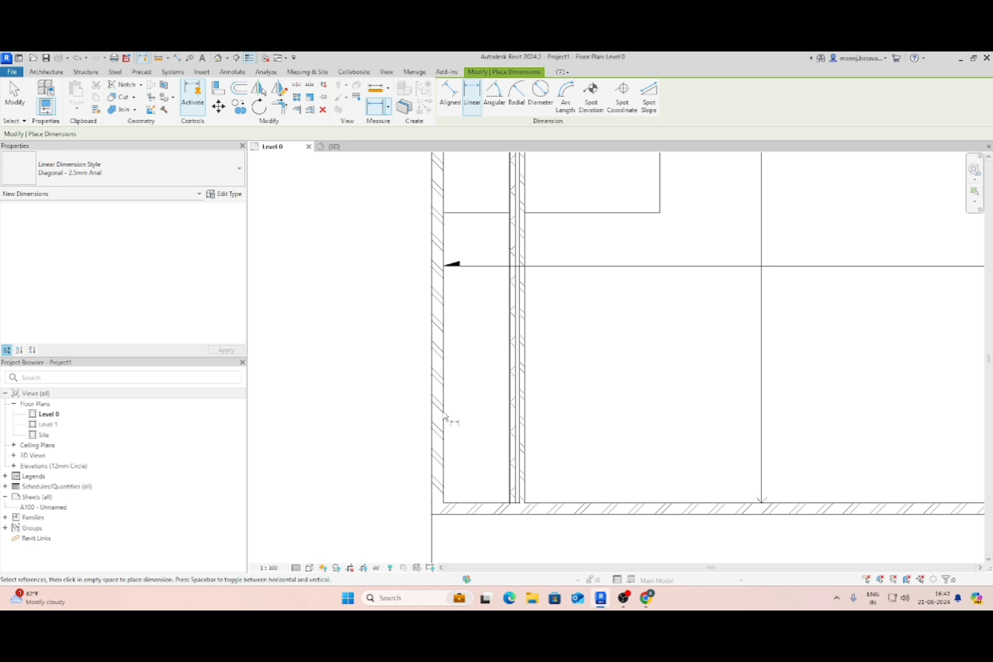
pyautogui.click(443, 93)
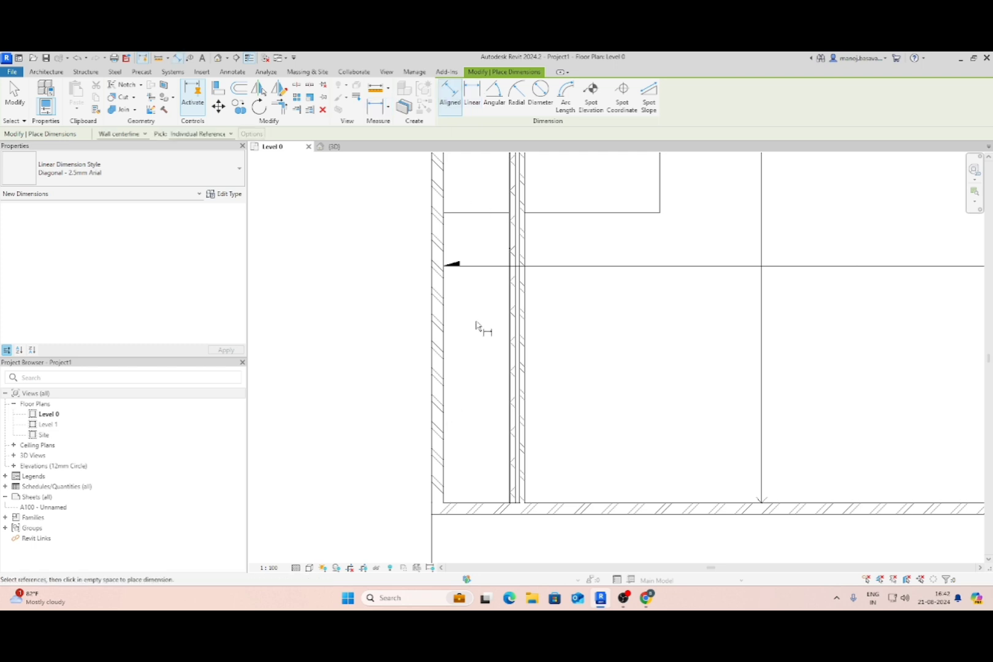
pyautogui.click(509, 368)
pyautogui.click(484, 372)
pyautogui.press('Escape')
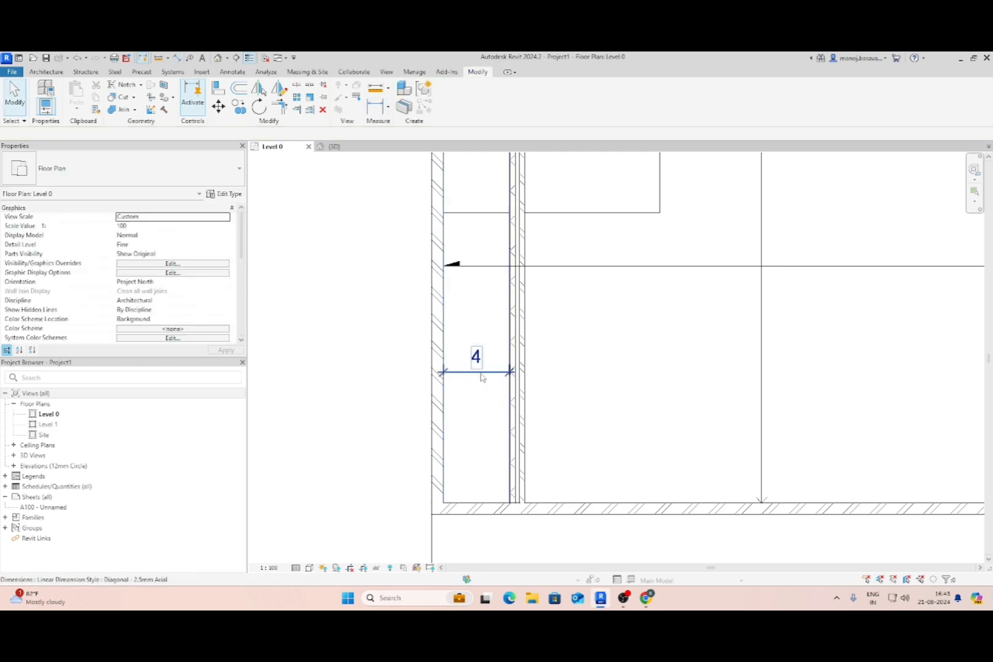
# Set the new wall's distance from the left exterior wall's inner face to 5.
pyautogui.click(480, 372)
pyautogui.click(509, 384)
pyautogui.click(478, 371)
pyautogui.click(509, 376)
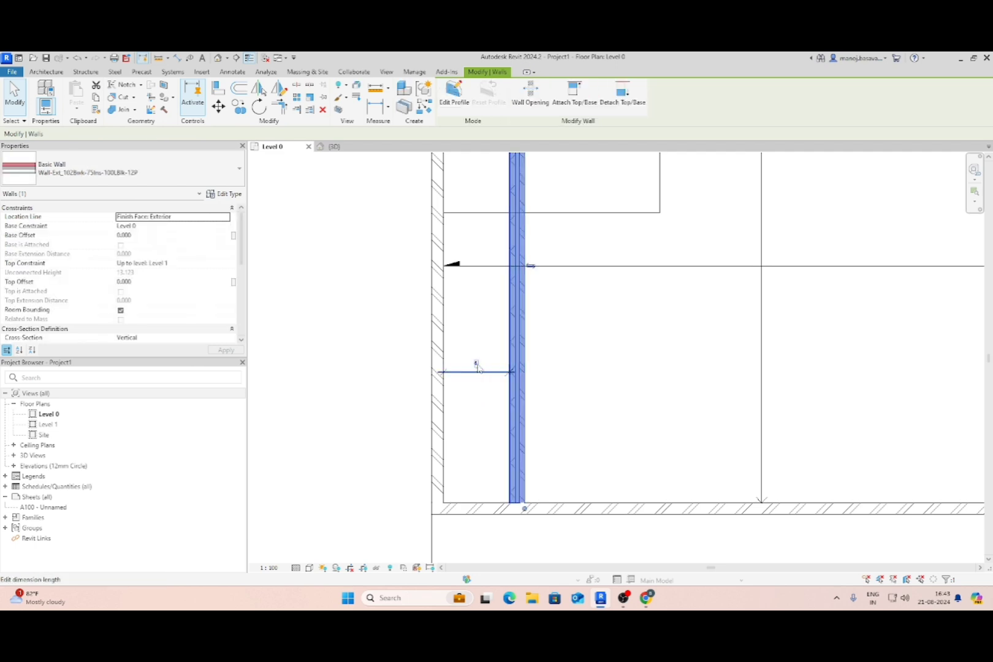
pyautogui.write('5')
pyautogui.press('Return')
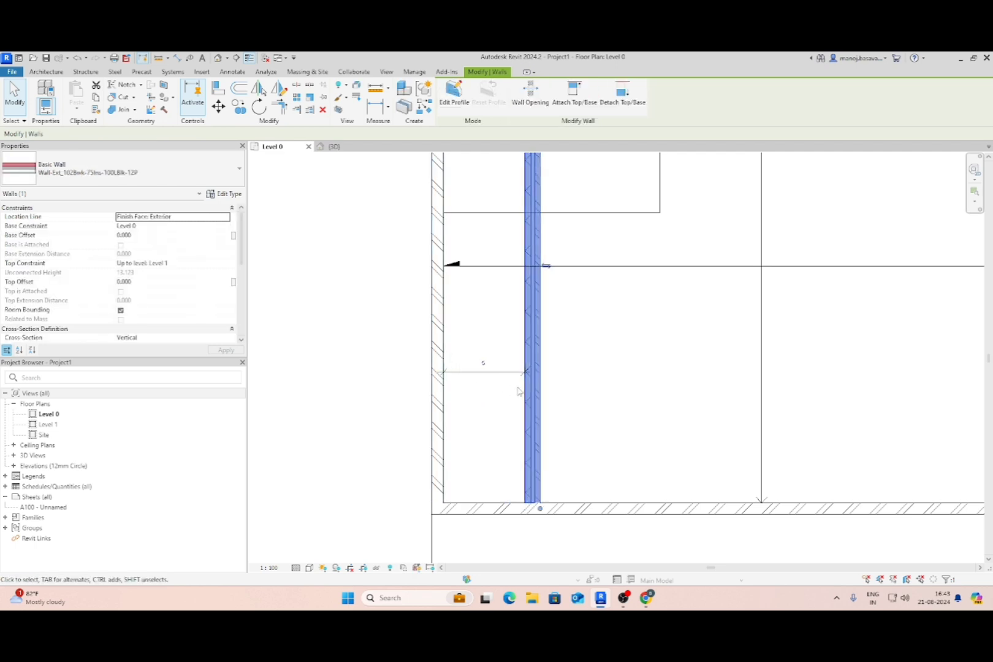
# Delete the dimension between the left exterior wall and the parallel wall.
pyautogui.press('Escape')
pyautogui.scroll(-1, 515, 387)
pyautogui.click(477, 375)
pyautogui.press('Escape')
pyautogui.scroll(-3, 478, 376)
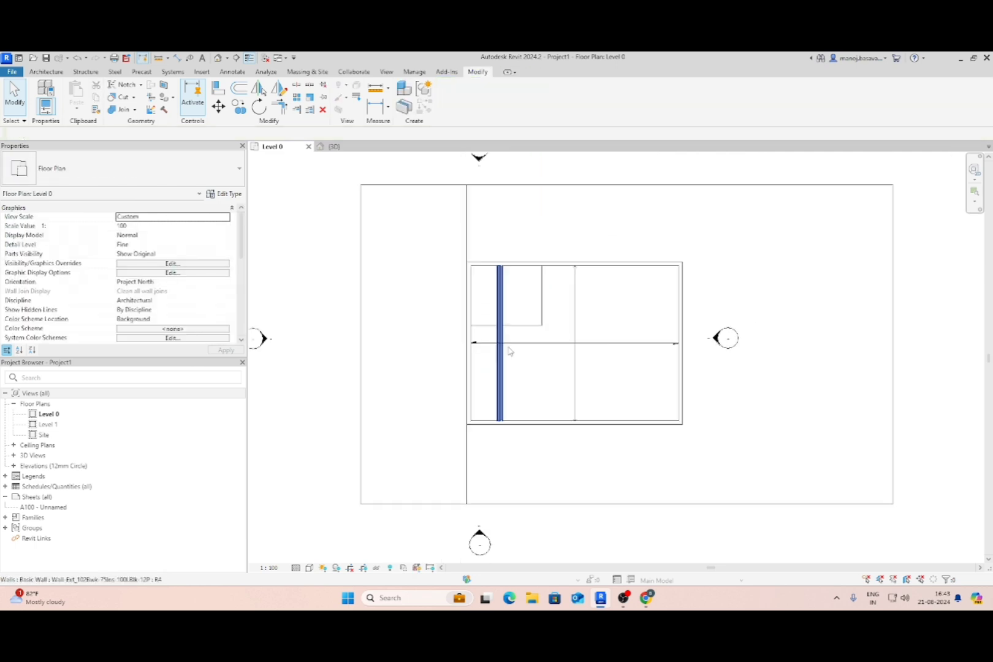
# Shorten the parallel wall by pulling its upper end back to the lower edge of the floor notch.
pyautogui.click(497, 279)
pyautogui.moveTo(501, 265); pyautogui.dragTo(501, 325)
pyautogui.press('Escape')
pyautogui.scroll(3, 499, 334)
# Draw house walls from the parallel wall's upper end along the notch's lower edge and partway up its right edge.
pyautogui.click(46, 71)
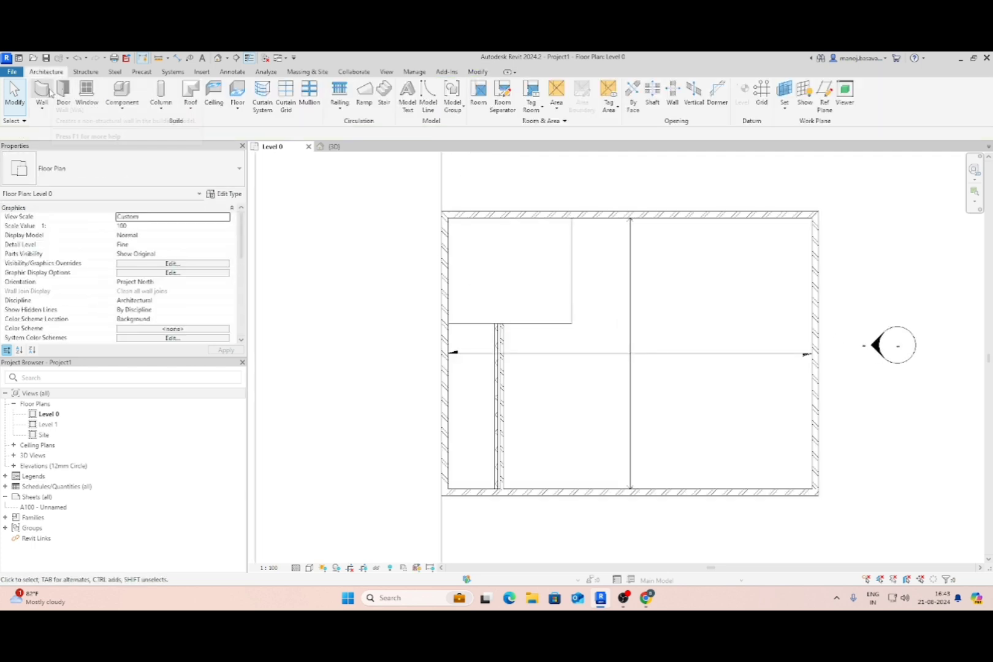
pyautogui.click(499, 404)
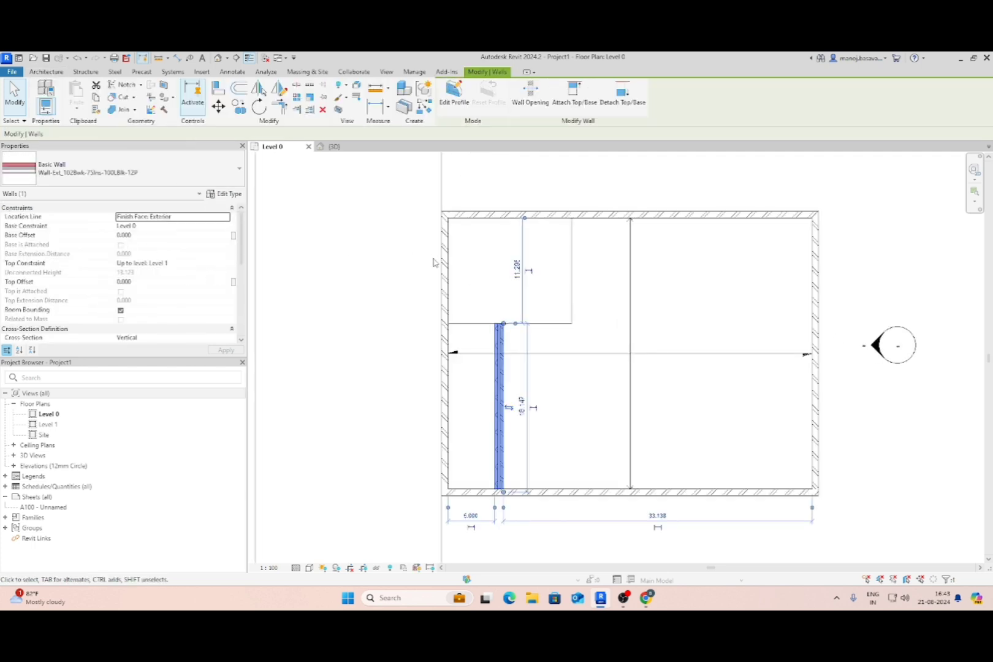
pyautogui.press('Escape')
pyautogui.press('w')
pyautogui.press('a')
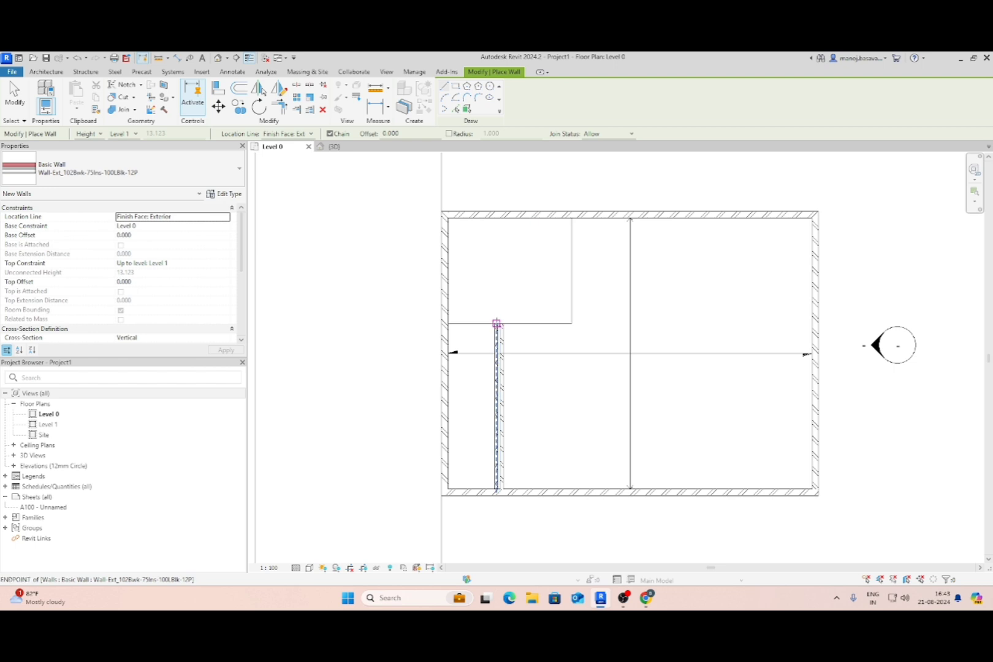
pyautogui.click(496, 323)
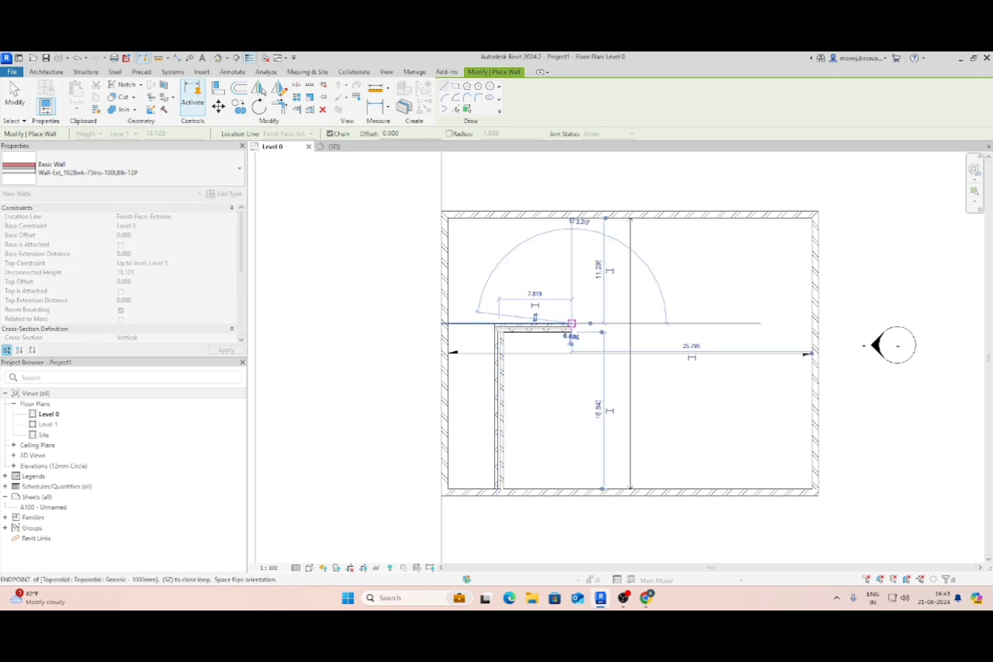
pyautogui.click(571, 323)
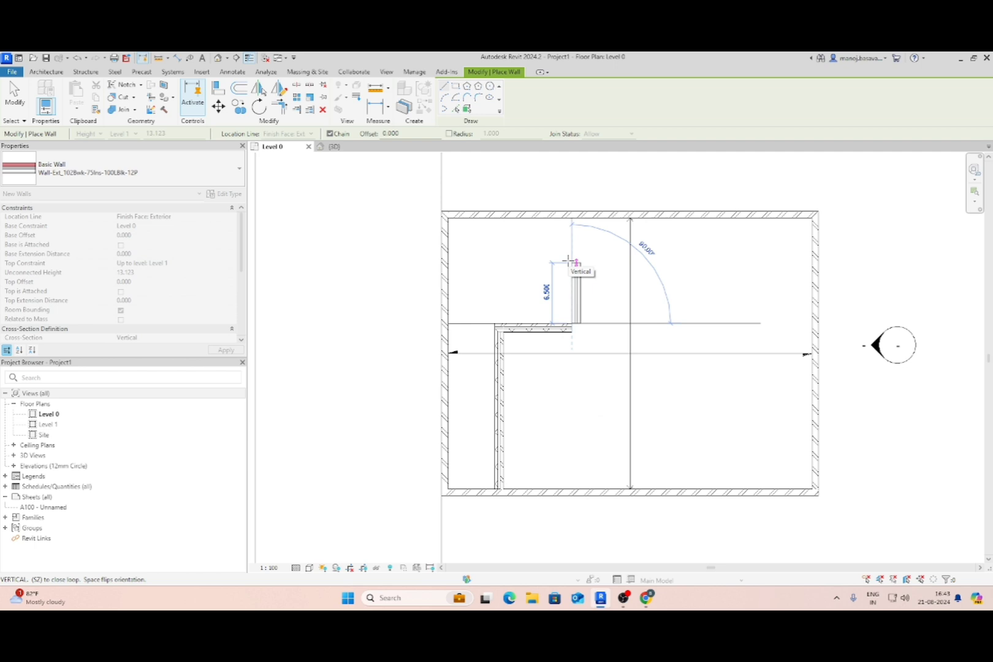
pyautogui.click(573, 253)
pyautogui.press('Escape')
pyautogui.press('Escape')
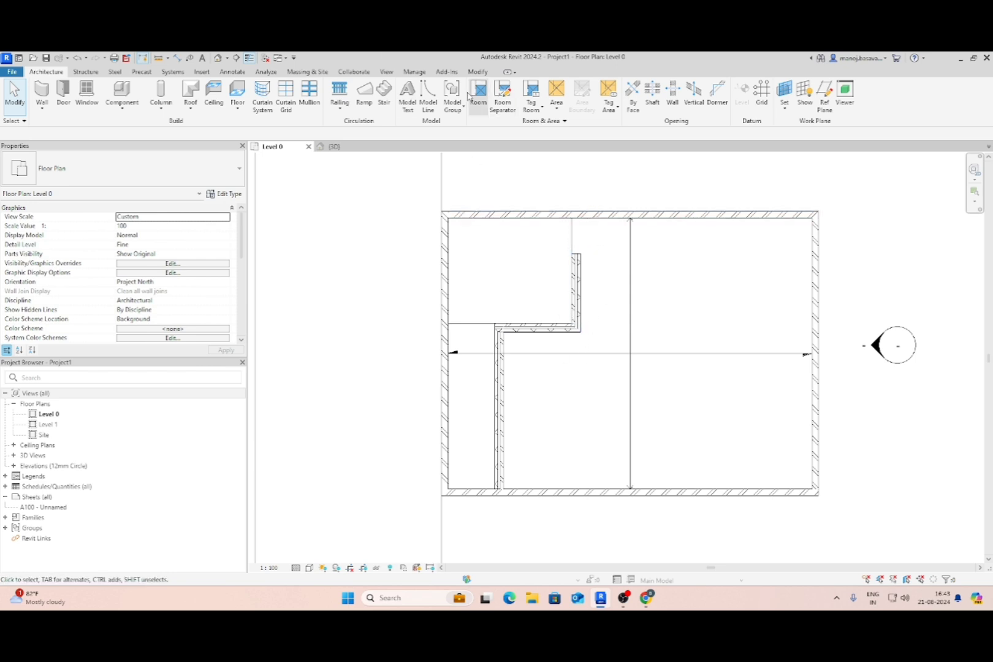
# Create a model line parallel to the top perimeter wall by picking its inner face with an offset of 4.
pyautogui.click(427, 95)
pyautogui.click(571, 218)
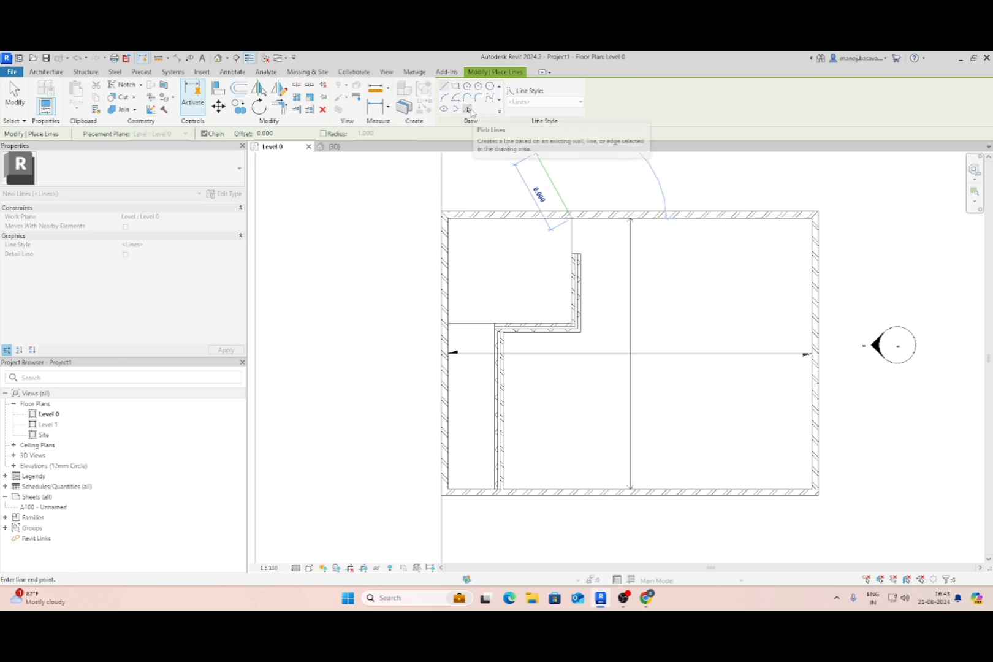
pyautogui.click(469, 110)
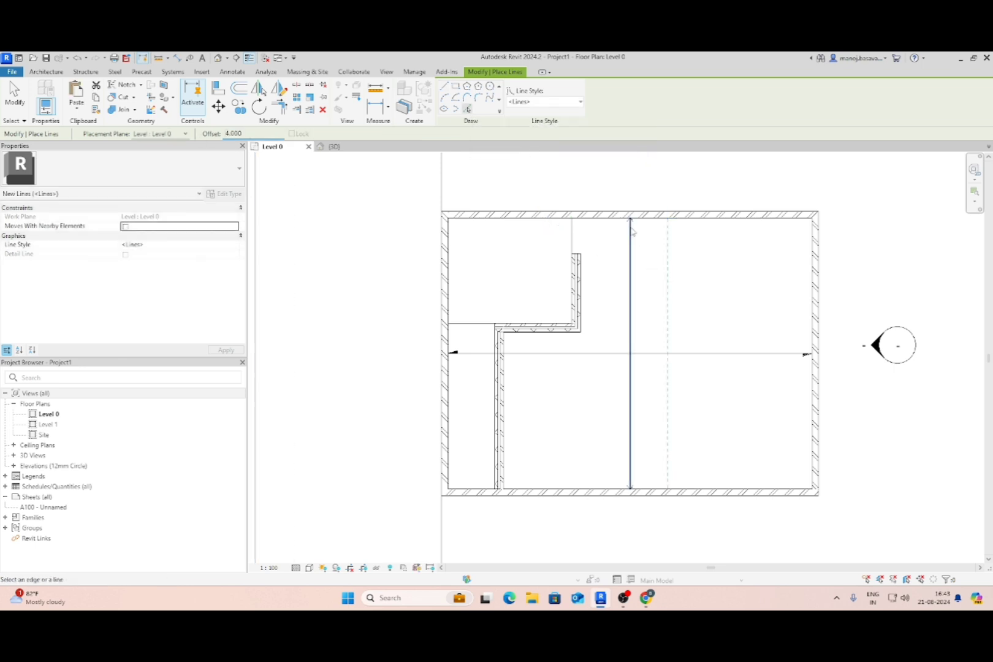
pyautogui.press('Escape')
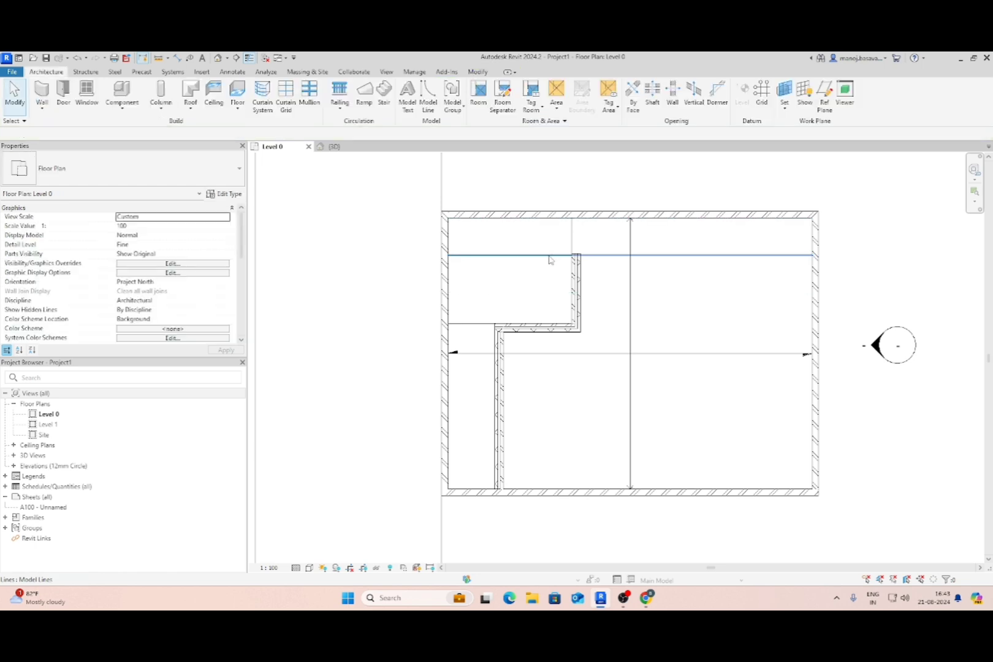
# Shorten the offset model line by pulling its left end to the new vertical wall beside the notch.
pyautogui.click(550, 255)
pyautogui.moveTo(448, 255); pyautogui.dragTo(881, 262)
pyautogui.press('Escape')
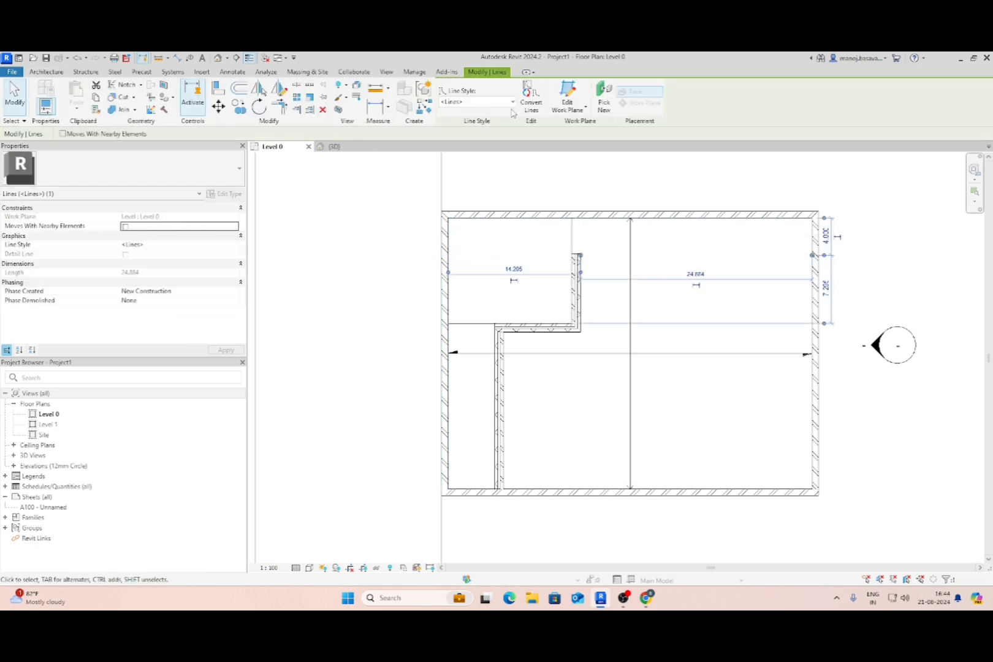
pyautogui.press('Delete')
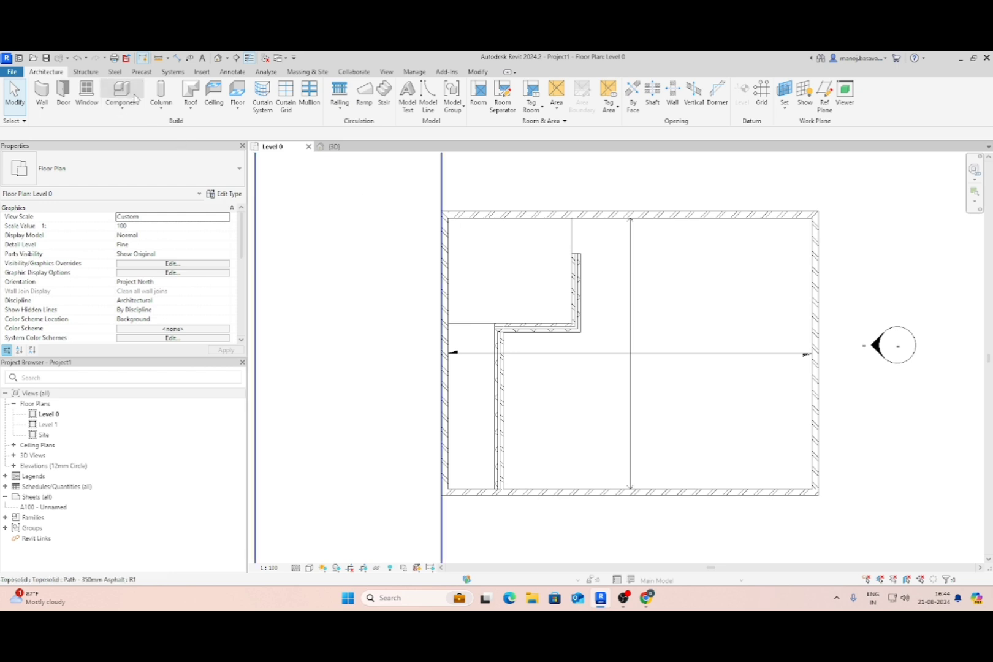
# Pull the upper end of the vertical wall beside the notch onto the offset model line.
pyautogui.click(572, 263)
pyautogui.moveTo(572, 254); pyautogui.dragTo(572, 255)
pyautogui.click(537, 163)
# Continue the house walls from the vertical wall's upper end with a segment 4 to the right and another 2 up.
pyautogui.press('w')
pyautogui.press('a')
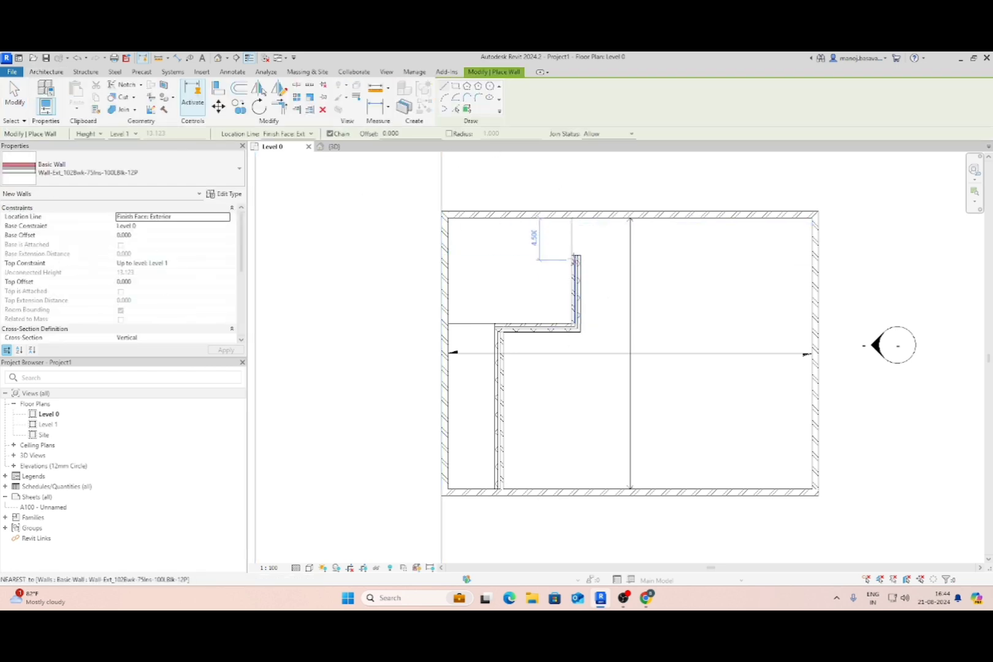
pyautogui.click(573, 255)
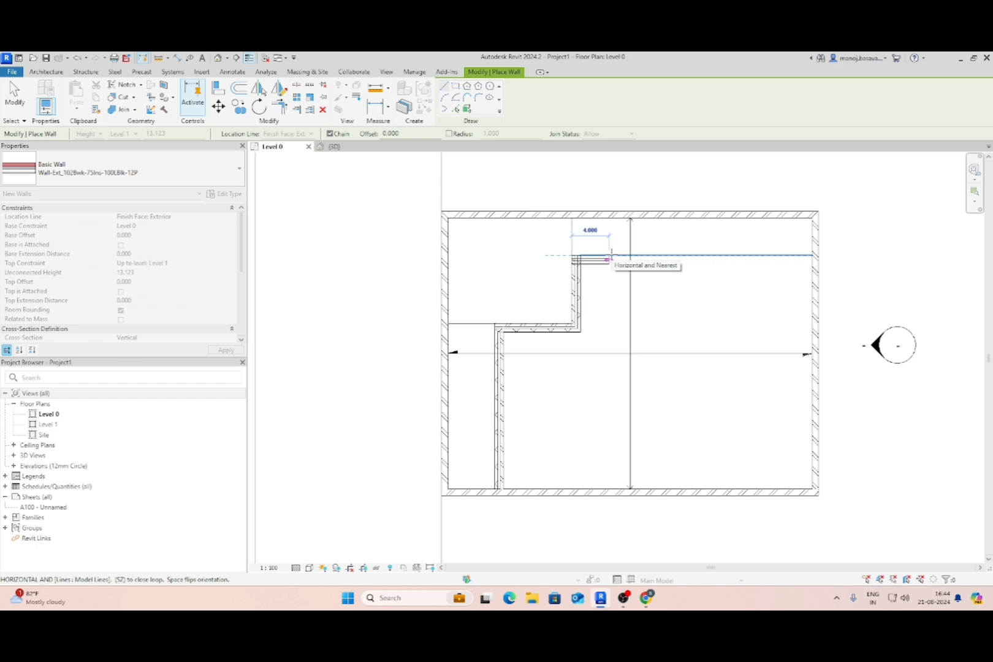
pyautogui.click(611, 256)
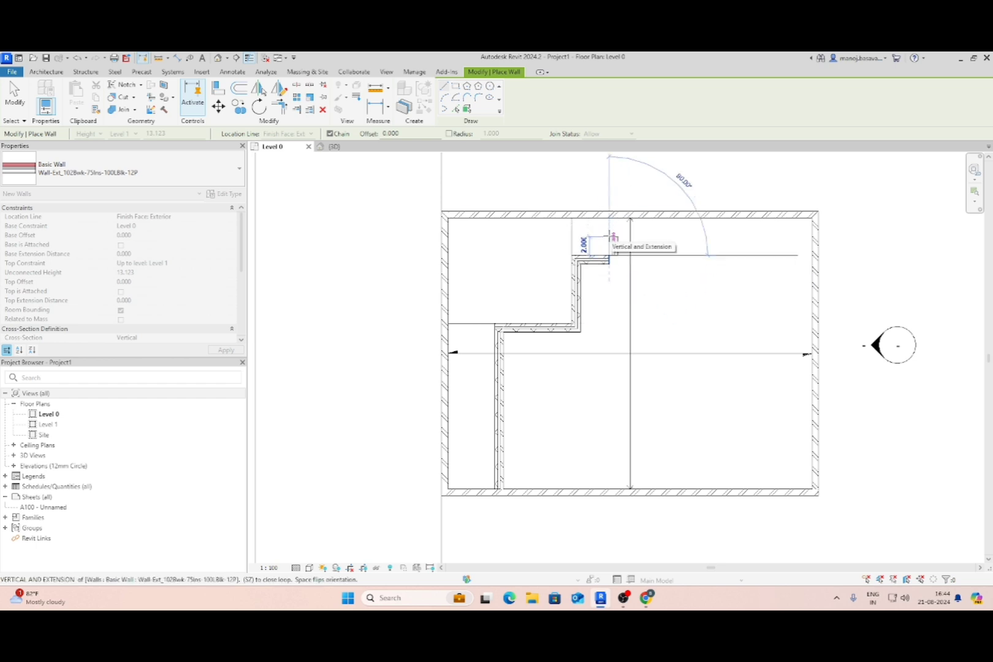
pyautogui.click(611, 237)
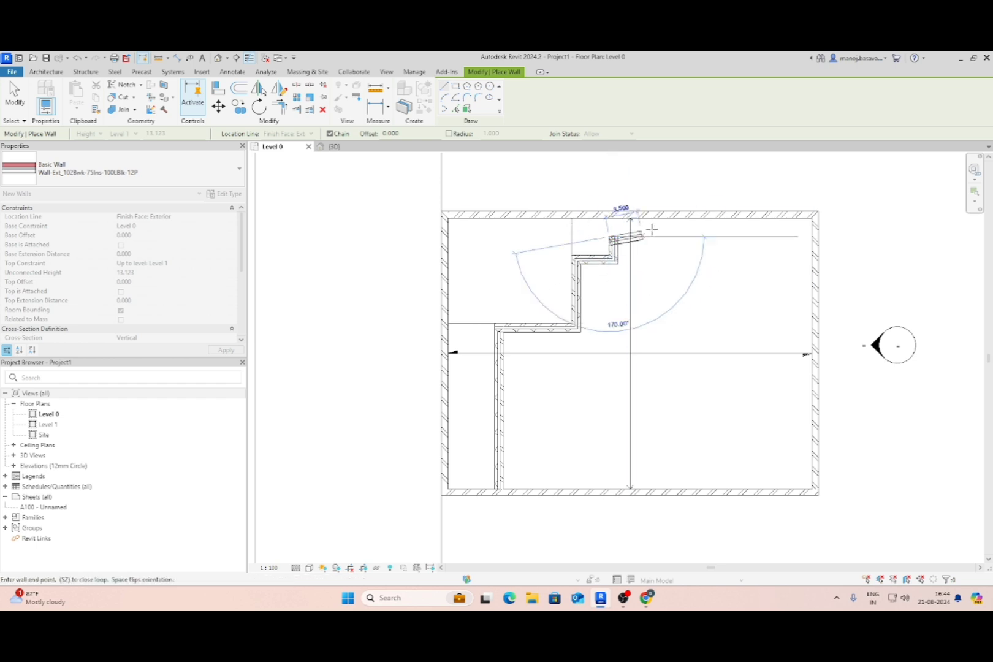
# Close the house outline with walls along the upper side, about 27.4 down the right side, and about 31.7 back along the bottom.
pyautogui.click(795, 241)
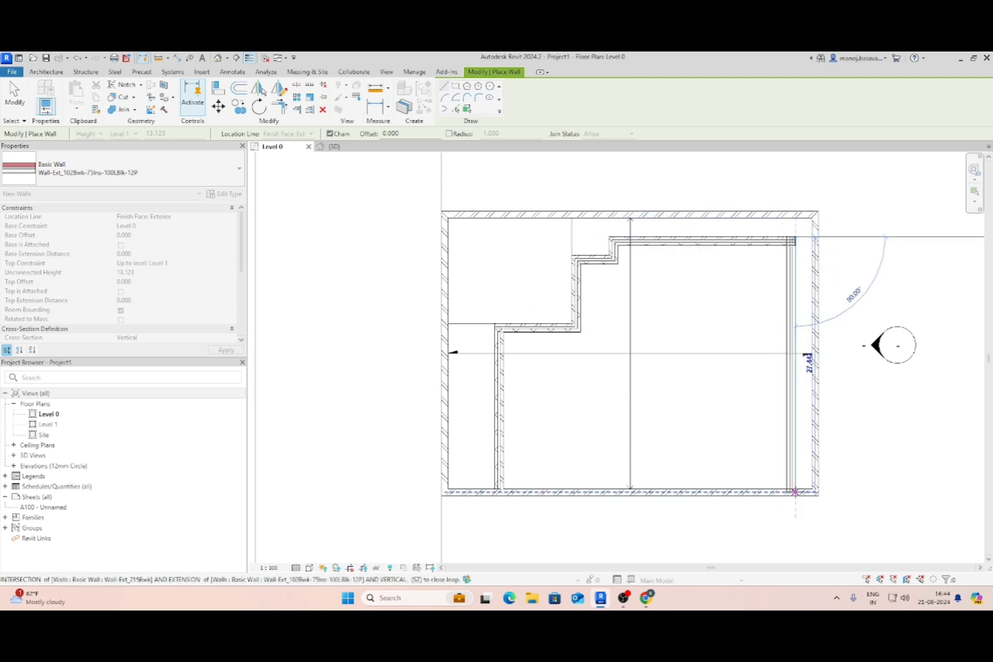
pyautogui.click(795, 491)
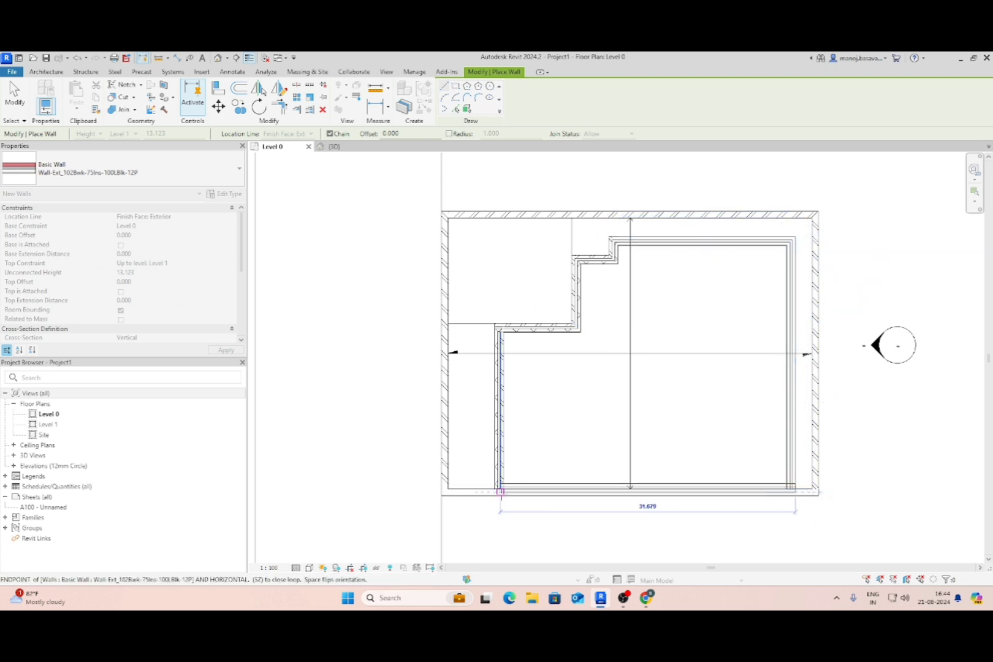
pyautogui.click(500, 490)
pyautogui.press('Escape')
pyautogui.press('Escape')
# Delete the bottom perimeter wall that overlaps the house's new bottom wall.
pyautogui.click(560, 500)
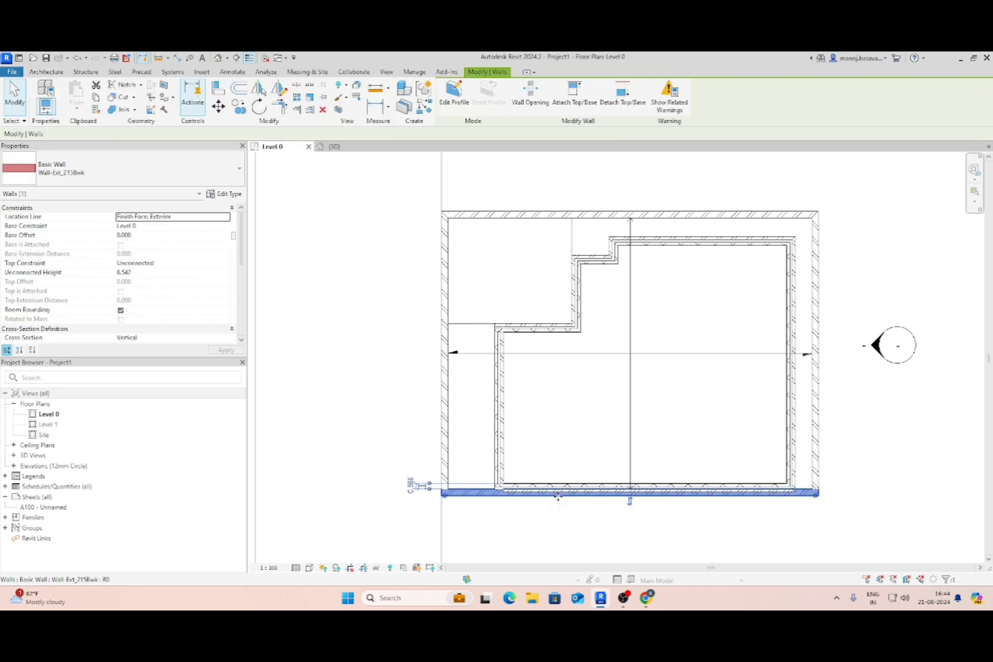
pyautogui.press('Delete')
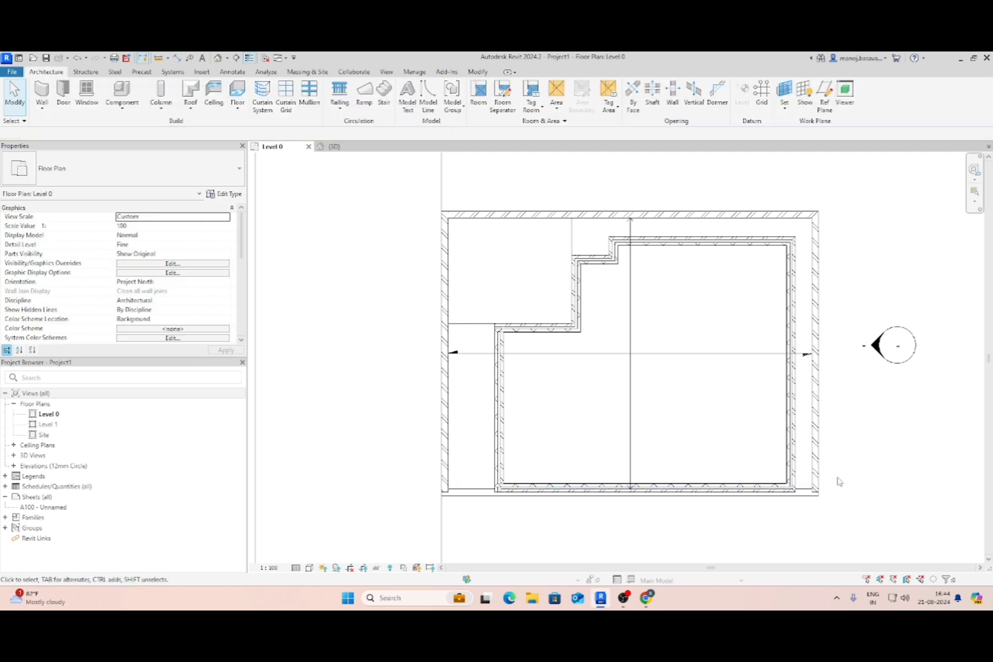
pyautogui.click(729, 498)
pyautogui.scroll(4, 646, 497)
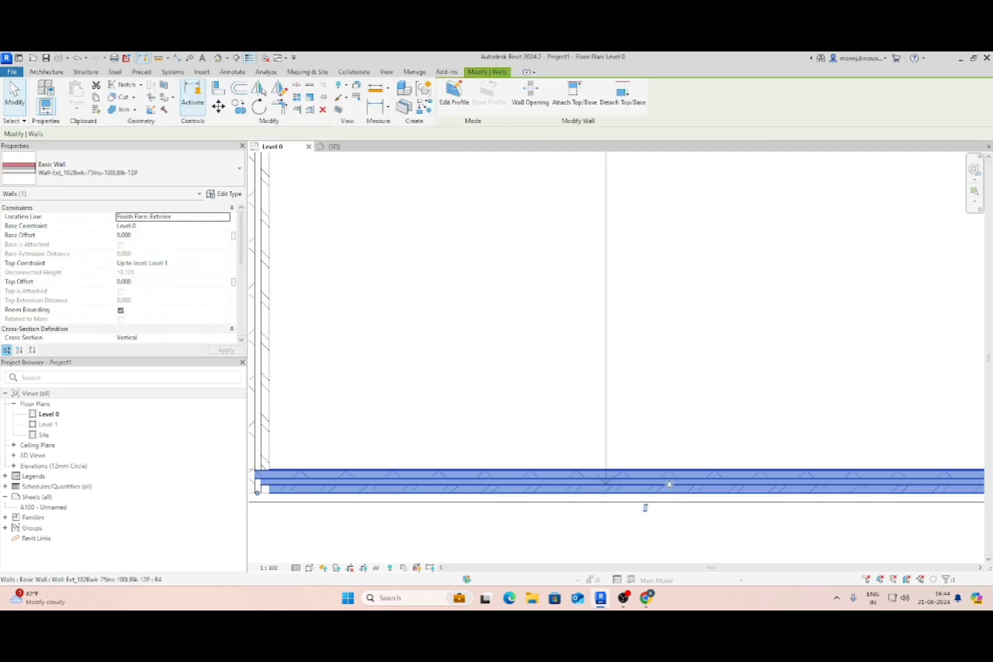
pyautogui.scroll(-4, 650, 487)
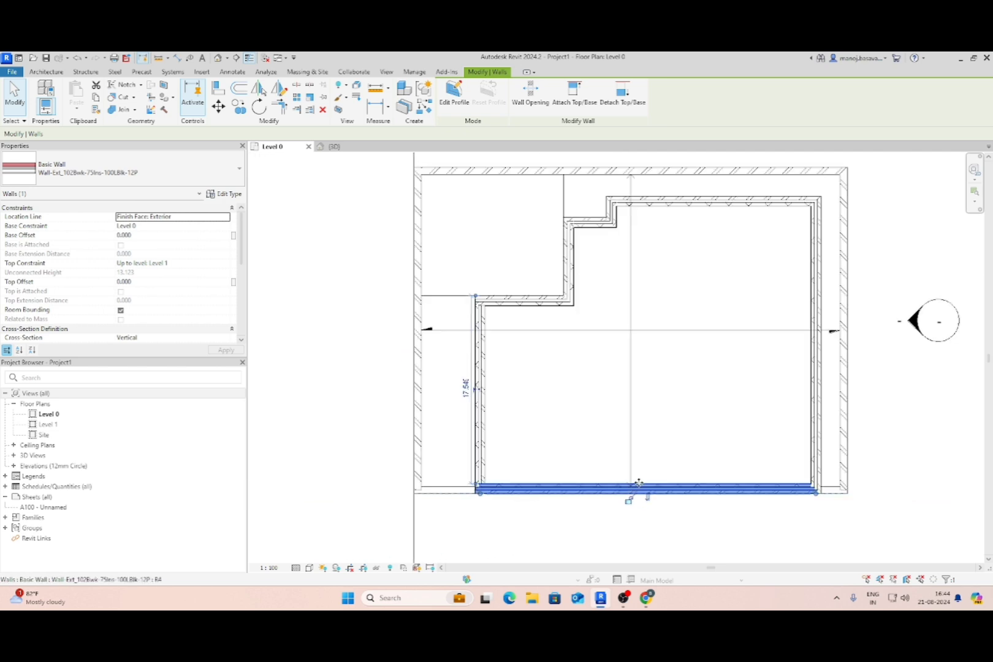
pyautogui.press('Escape')
# Correct the left house wall's distance from the inner face of the left perimeter wall.
pyautogui.scroll(4, 491, 386)
pyautogui.click(493, 415)
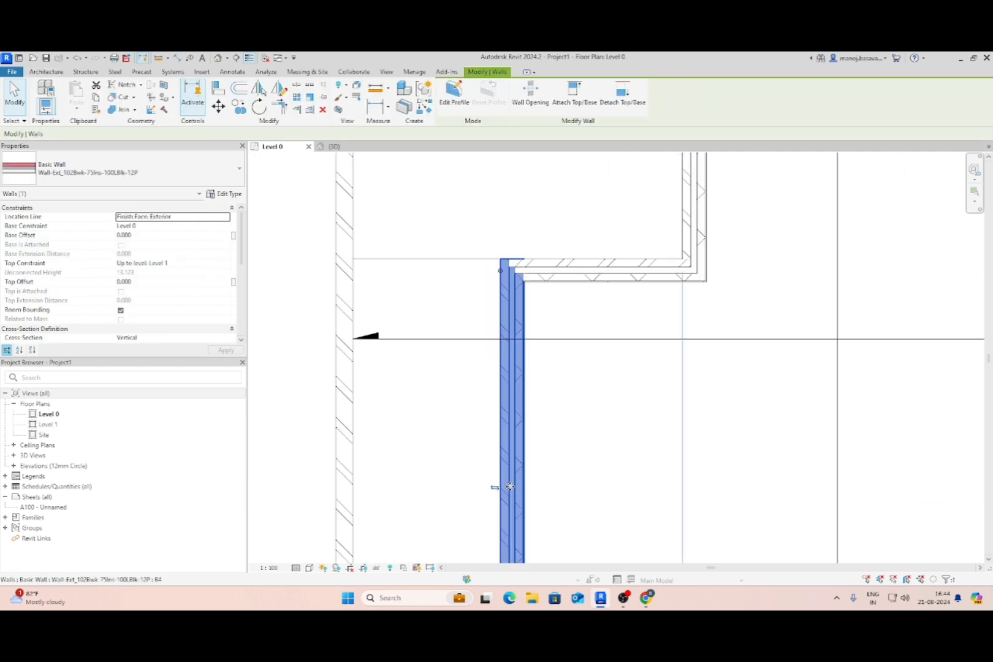
pyautogui.click(489, 368)
pyautogui.scroll(-3, 494, 371)
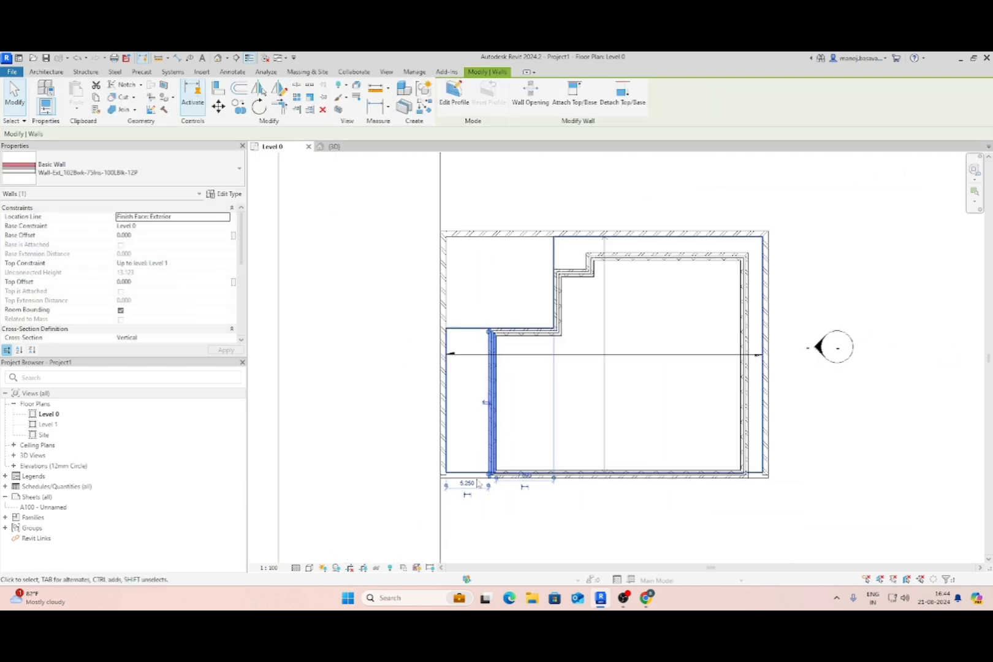
pyautogui.click(469, 483)
pyautogui.write('5.250')
pyautogui.press('Return')
pyautogui.click(513, 494)
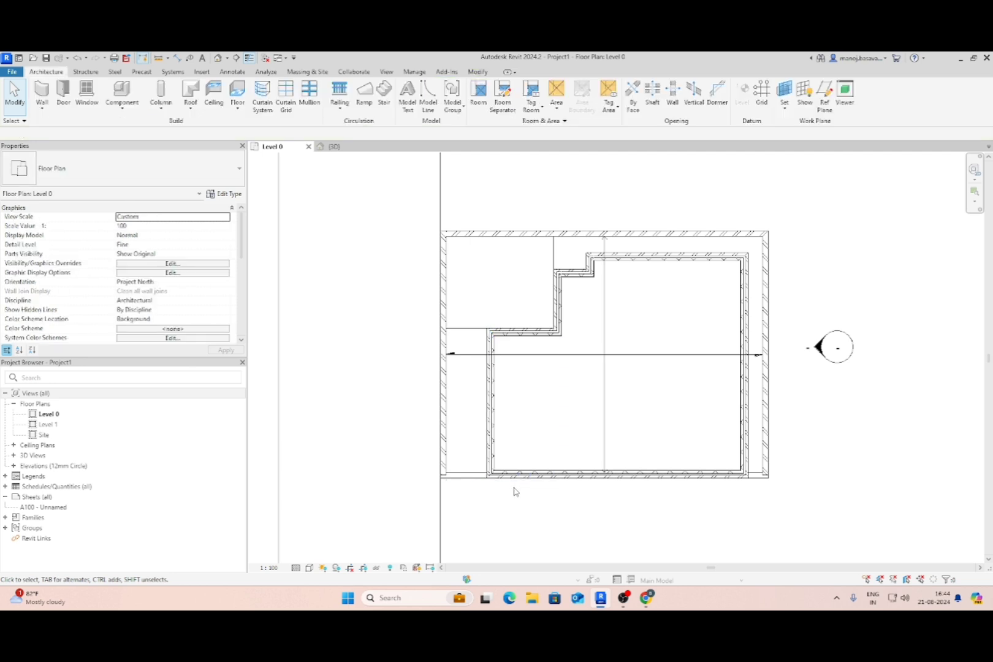
# Examine the right house wall's spacing and the wall joins at the stepped corner beside the notch.
pyautogui.scroll(1, 663, 467)
pyautogui.scroll(1, 755, 460)
pyautogui.click(755, 460)
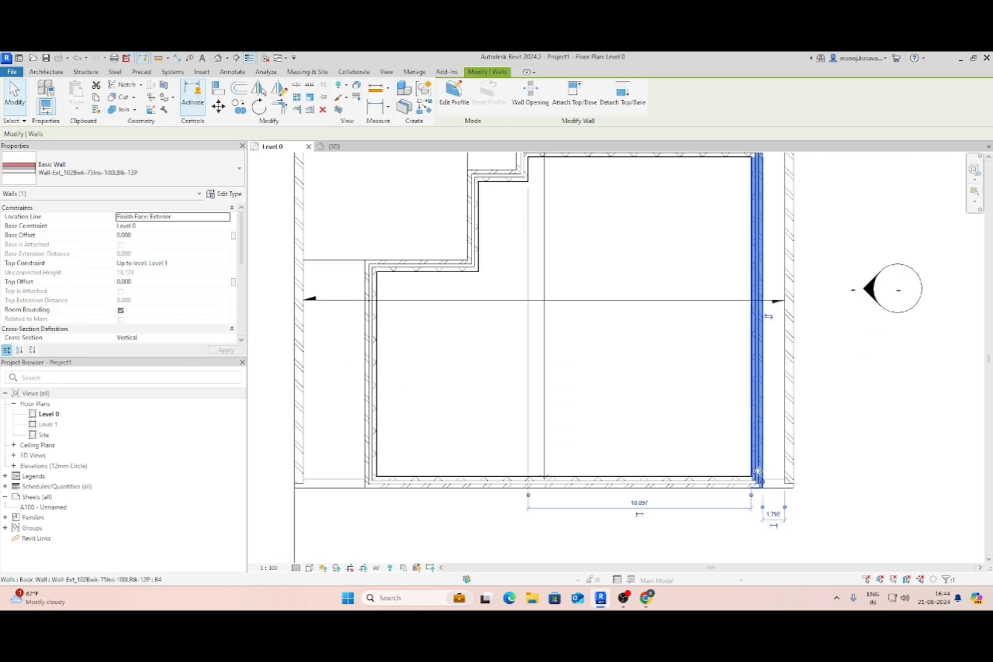
pyautogui.click(511, 320)
pyautogui.scroll(5, 511, 320)
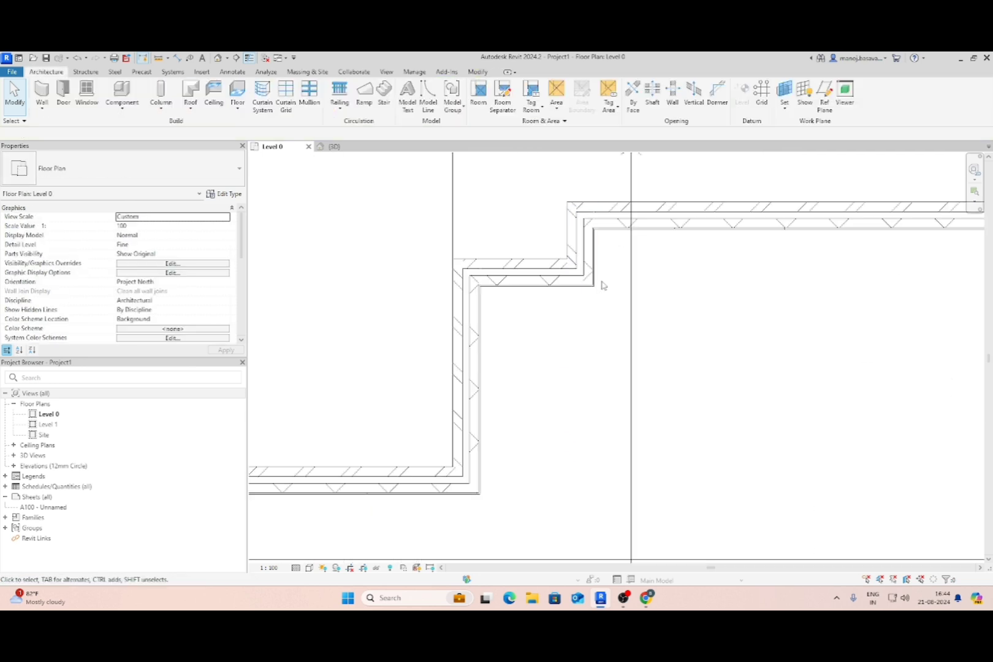
pyautogui.scroll(-5, 552, 299)
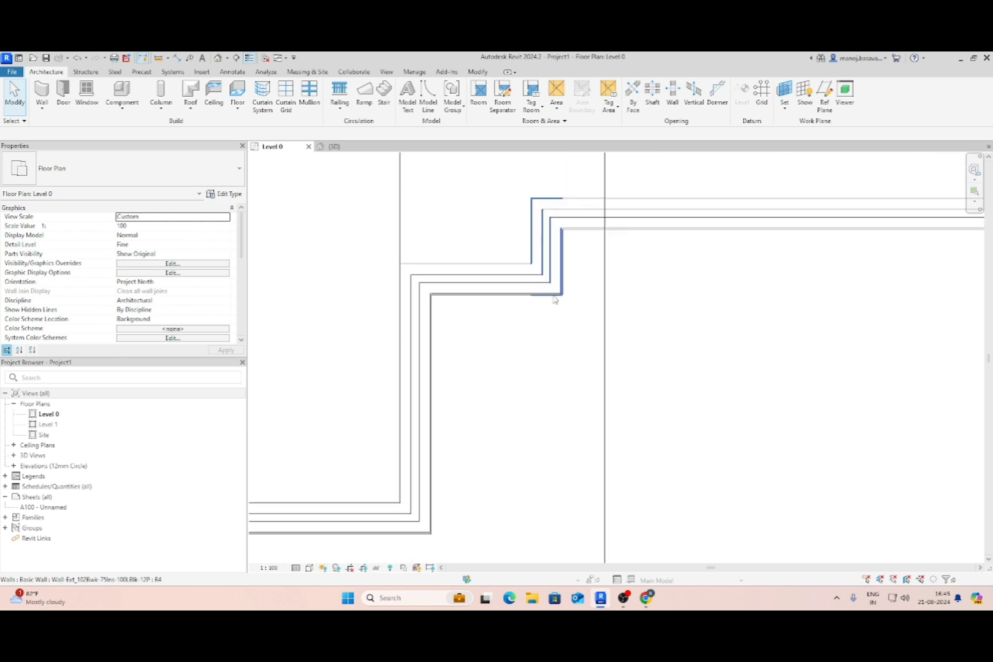
pyautogui.moveTo(588, 324); pyautogui.dragTo(652, 280, button='middle')
pyautogui.scroll(-3, 543, 227)
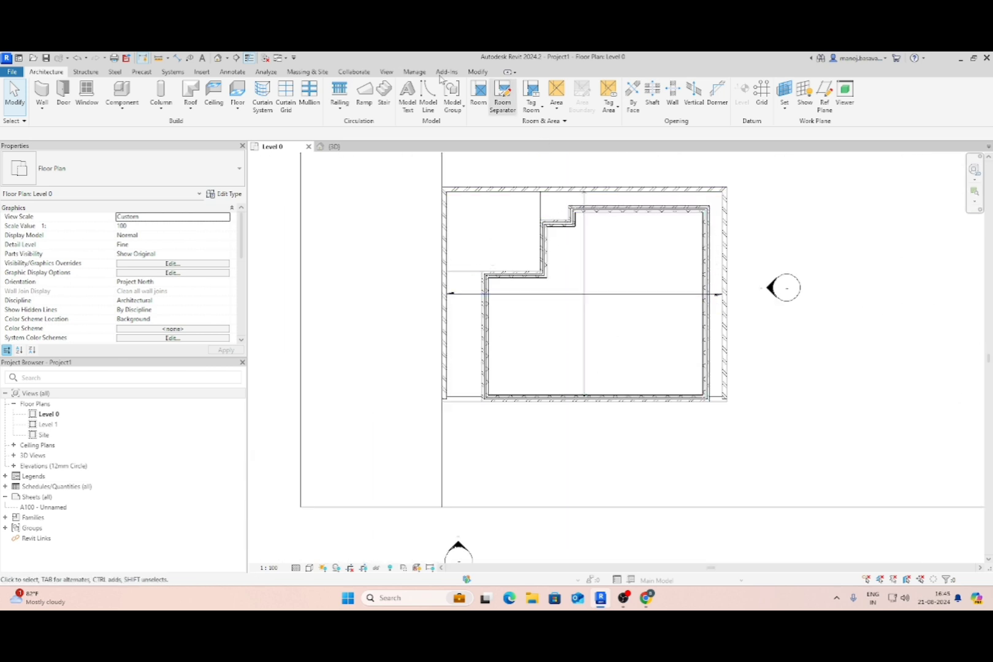
# Place an aligned dimension between the right house wall's outer face and the right perimeter wall's inner face.
pyautogui.click(473, 73)
pyautogui.click(374, 107)
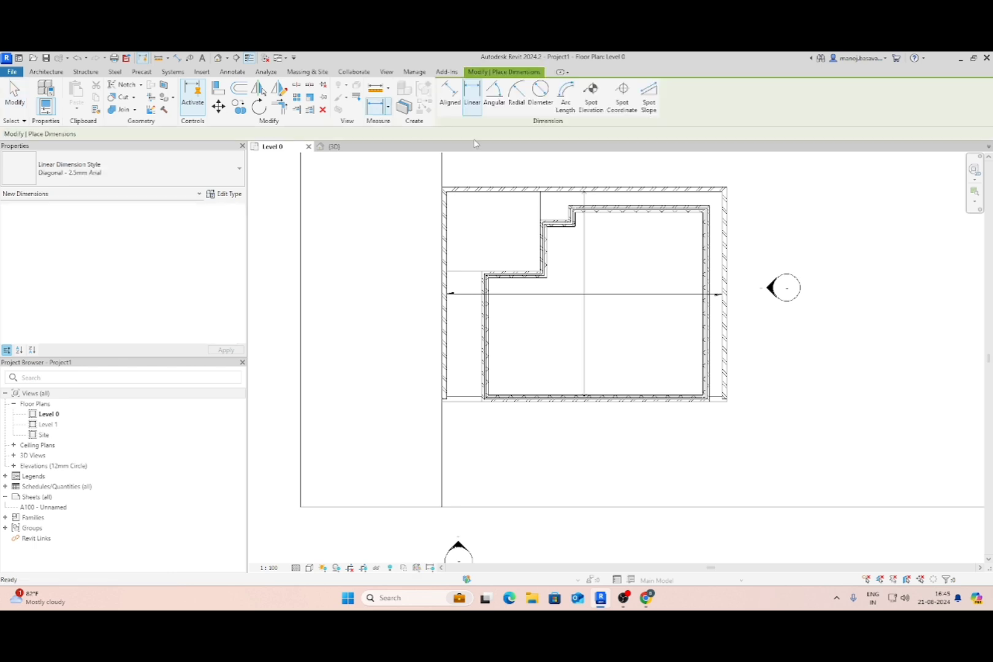
pyautogui.scroll(4, 708, 269)
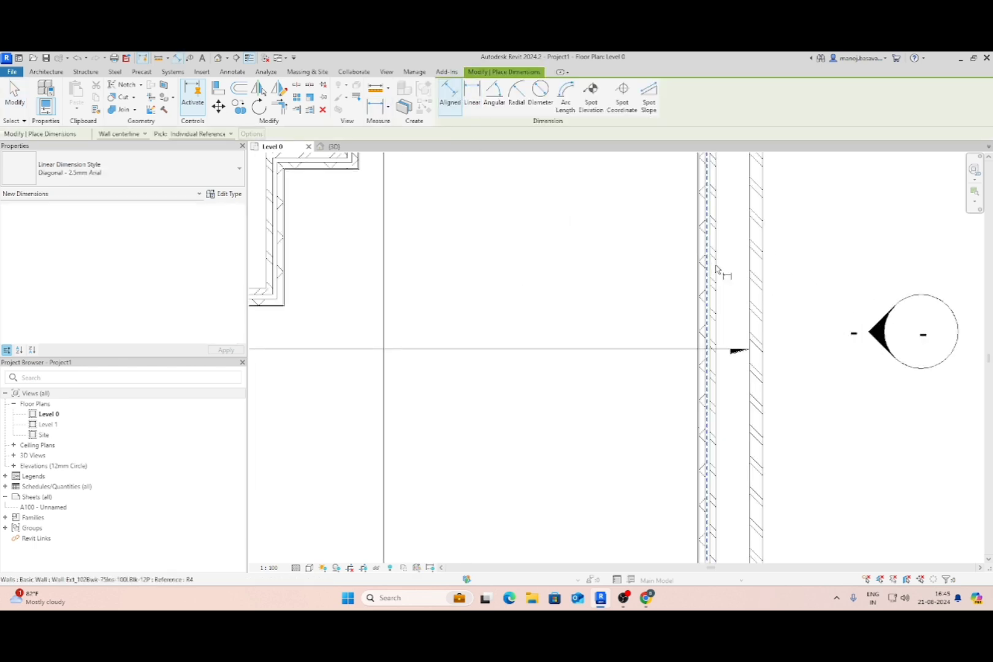
pyautogui.click(714, 271)
pyautogui.click(748, 273)
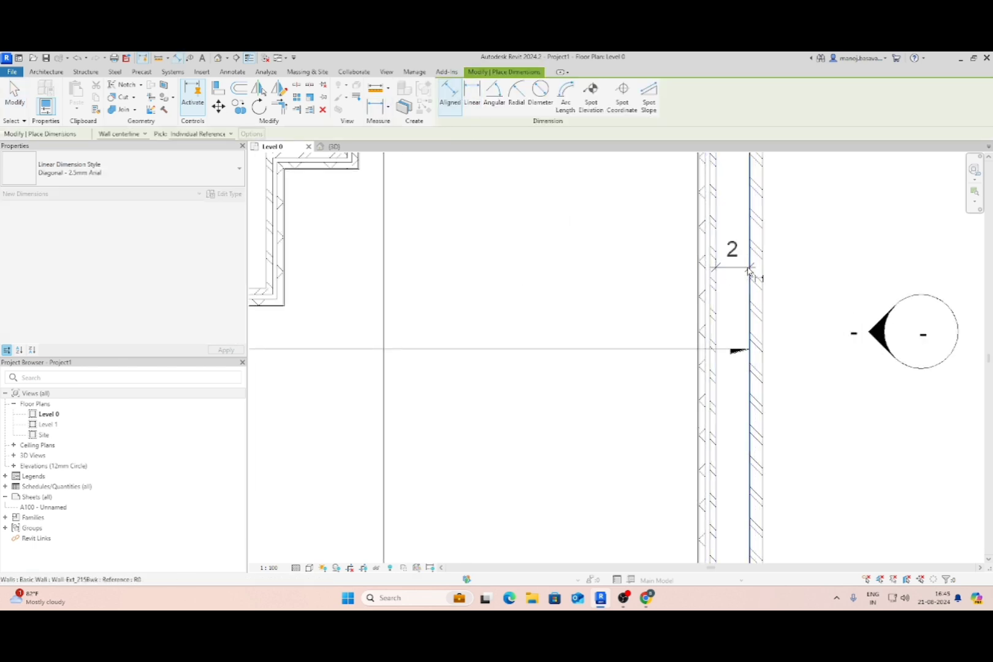
pyautogui.click(749, 277)
pyautogui.press('Escape')
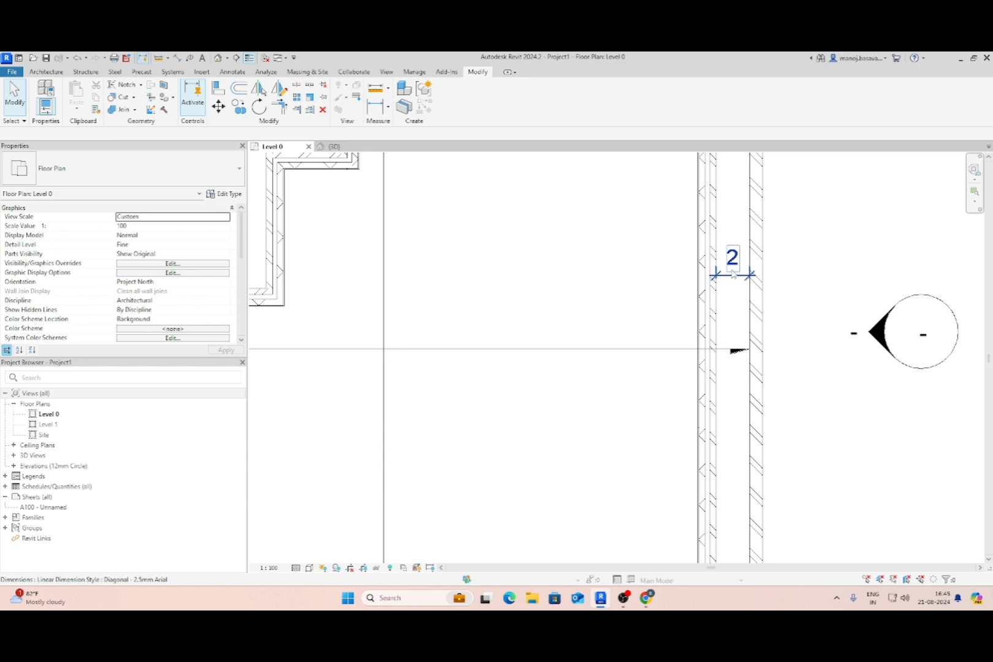
# Set the right house wall's distance from the right perimeter wall's inner face to 1.5.
pyautogui.click(713, 299)
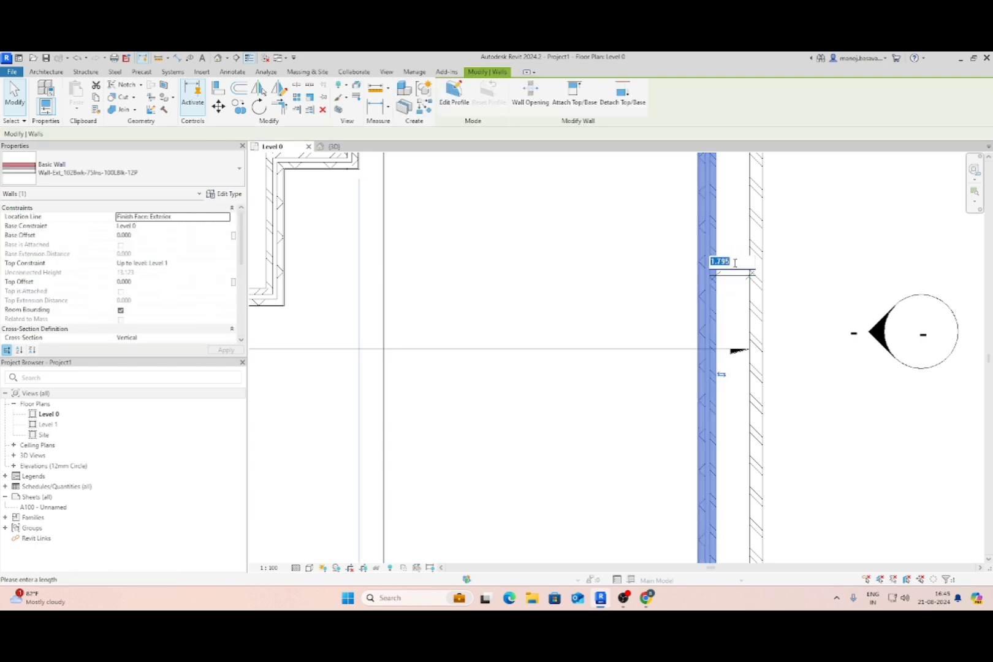
pyautogui.write('1.5')
pyautogui.press('Return')
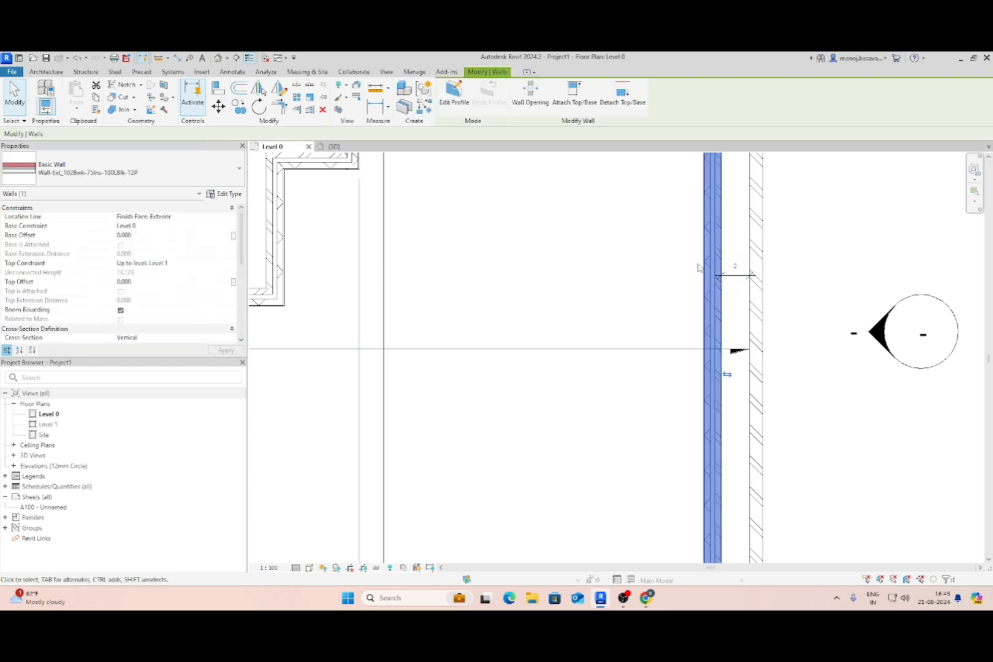
pyautogui.scroll(-3, 725, 311)
pyautogui.press('Escape')
# Set the upper house wall's distance from the upper perimeter wall's inner face to 1.5.
pyautogui.click(699, 244)
pyautogui.click(699, 244)
pyautogui.scroll(3, 700, 244)
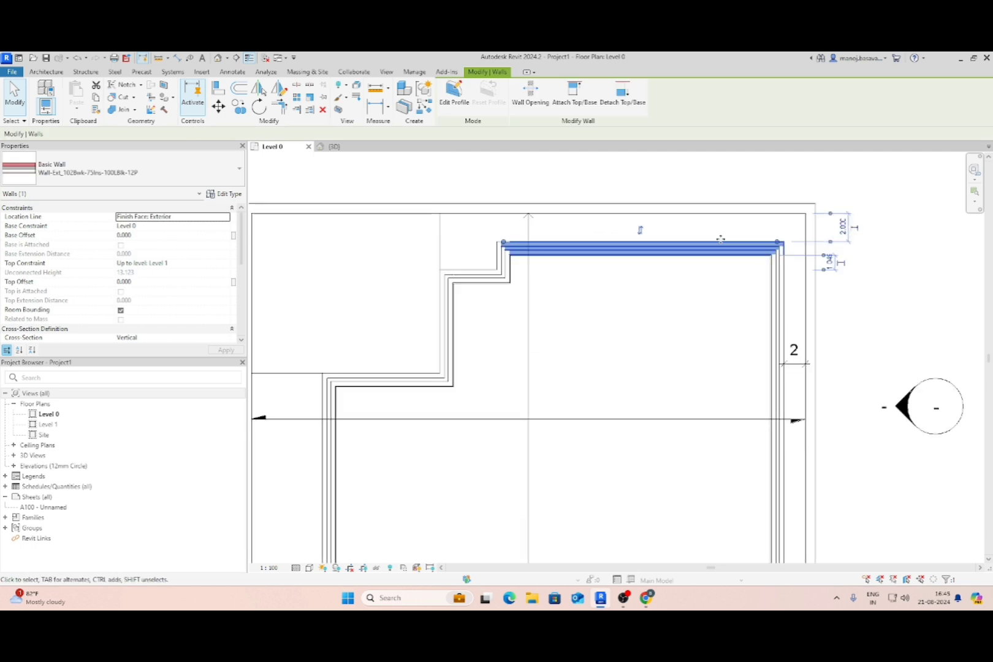
pyautogui.write('1.5')
pyautogui.press('Return')
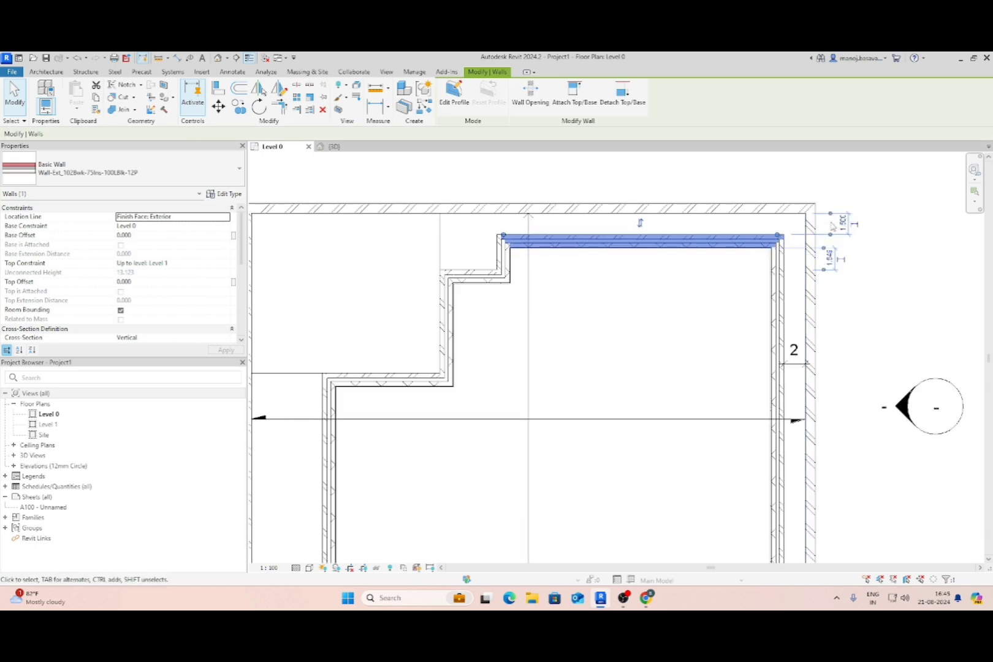
pyautogui.press('Escape')
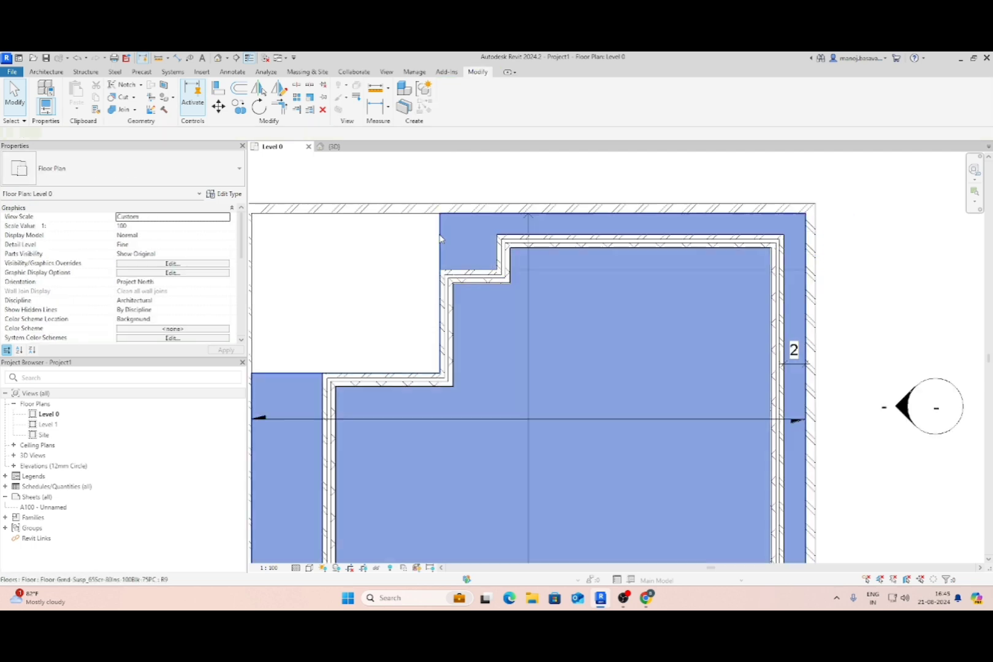
pyautogui.click(446, 245)
pyautogui.press('Escape')
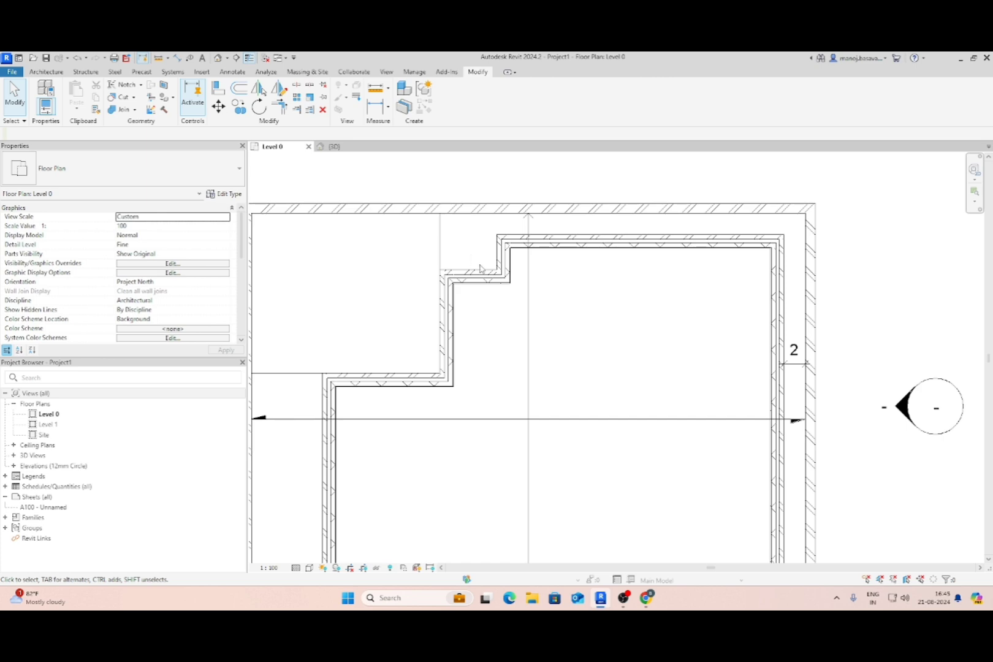
# Examine the house walls in 3D and compare their height with Level 0 and Level 1 in the West elevation.
pyautogui.click(335, 147)
pyautogui.keyDown('shift'); pyautogui.moveTo(554, 411); pyautogui.dragTo(724, 221, button='middle'); pyautogui.keyUp('shift')
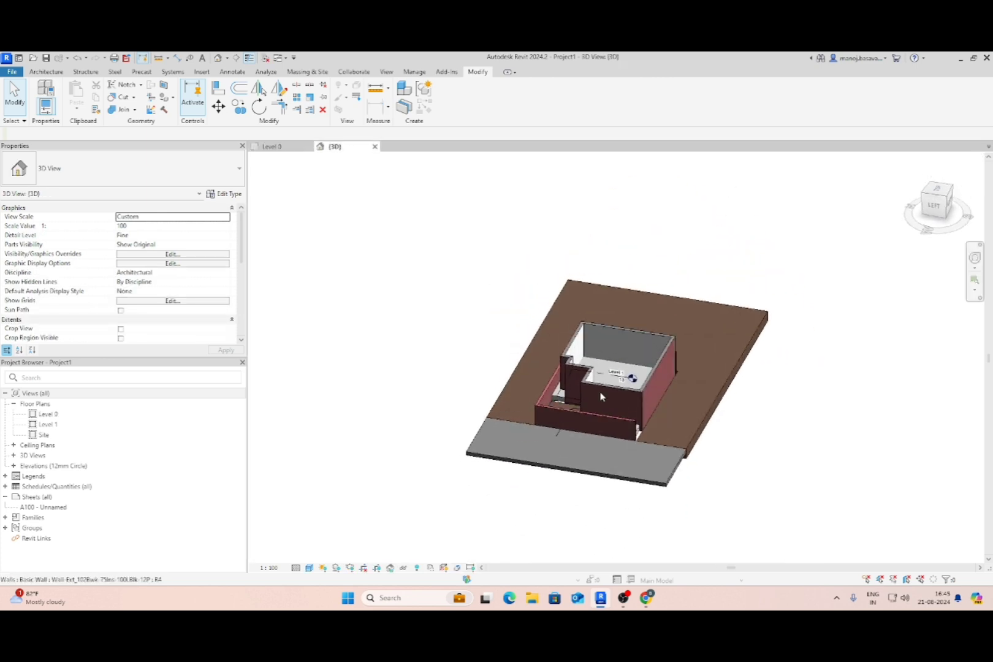
pyautogui.scroll(5, 591, 442)
pyautogui.keyDown('shift'); pyautogui.moveTo(590, 442); pyautogui.dragTo(676, 348, button='middle'); pyautogui.keyUp('shift')
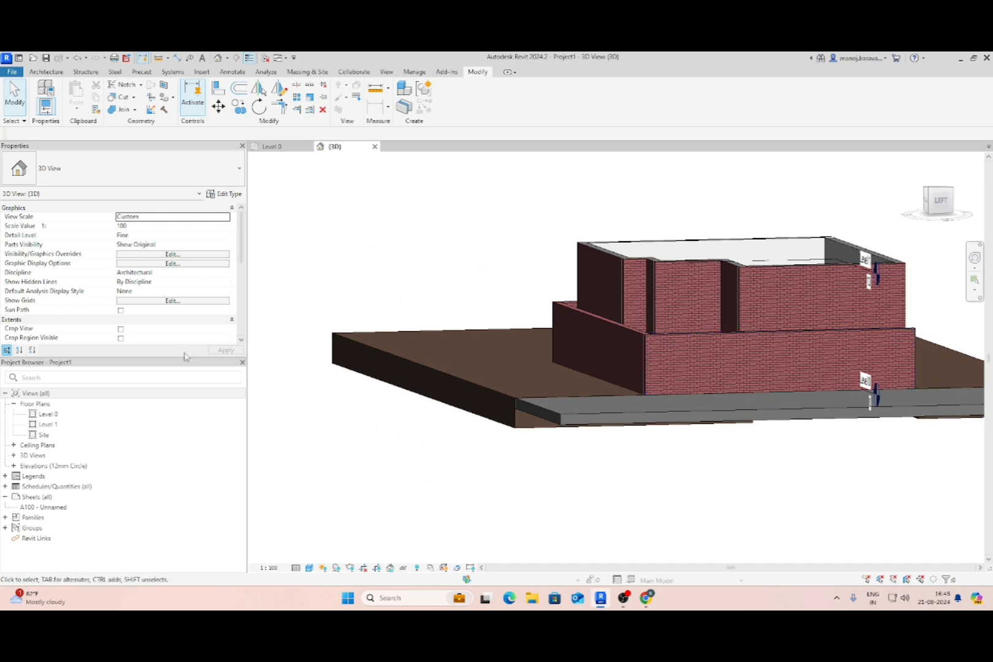
pyautogui.doubleClick(43, 466)
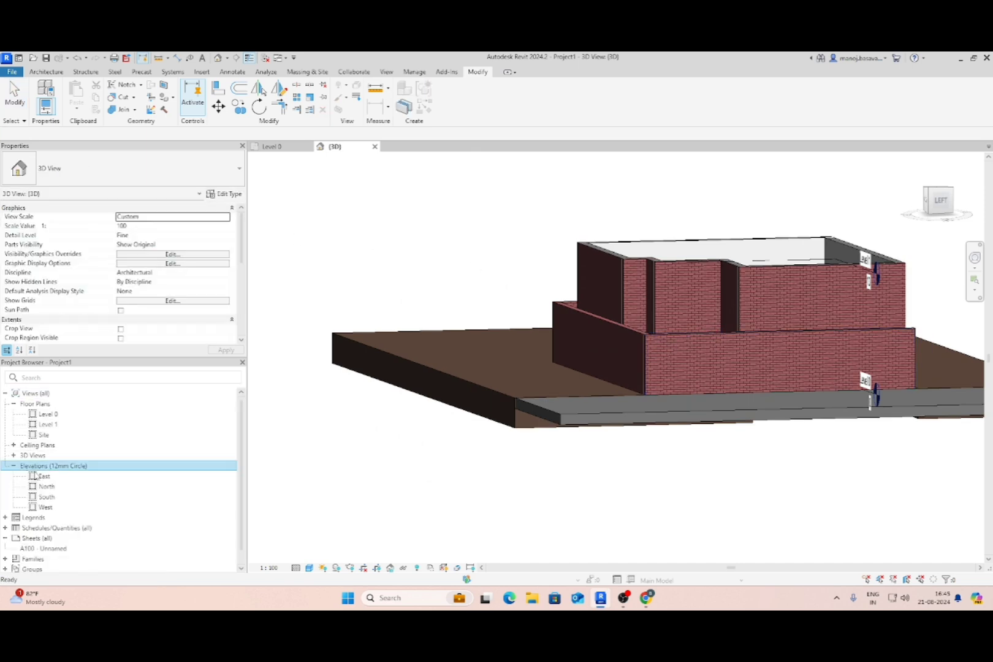
pyautogui.doubleClick(48, 507)
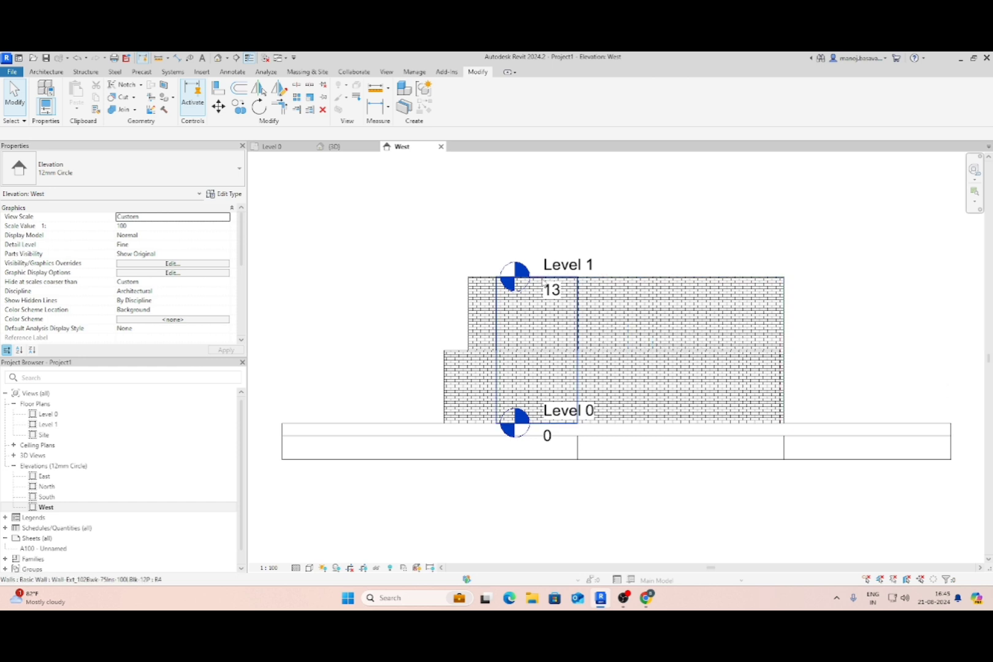
pyautogui.click(555, 270)
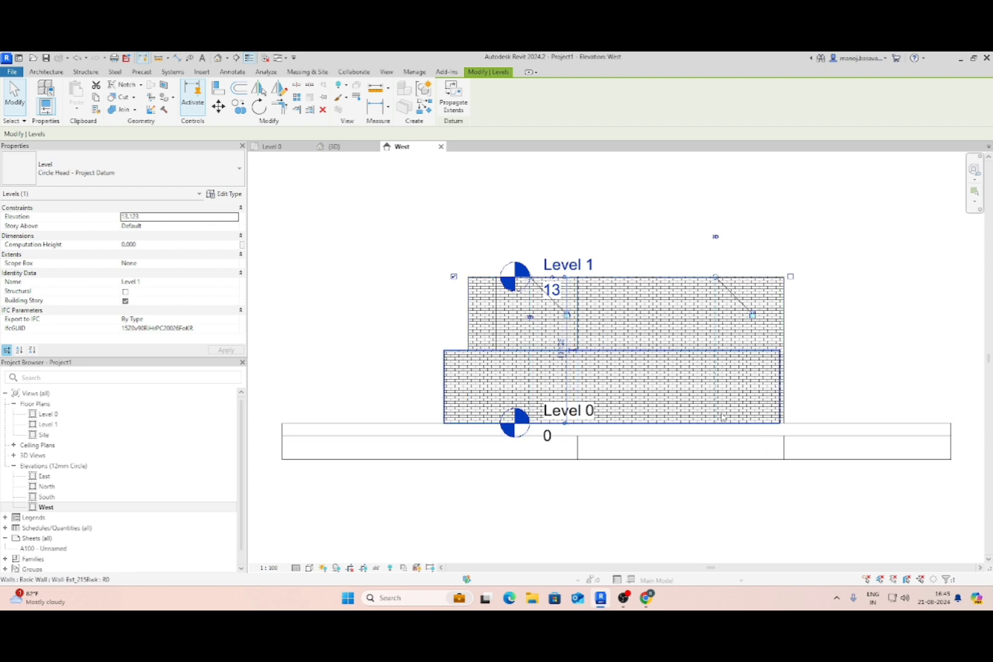
pyautogui.click(610, 282)
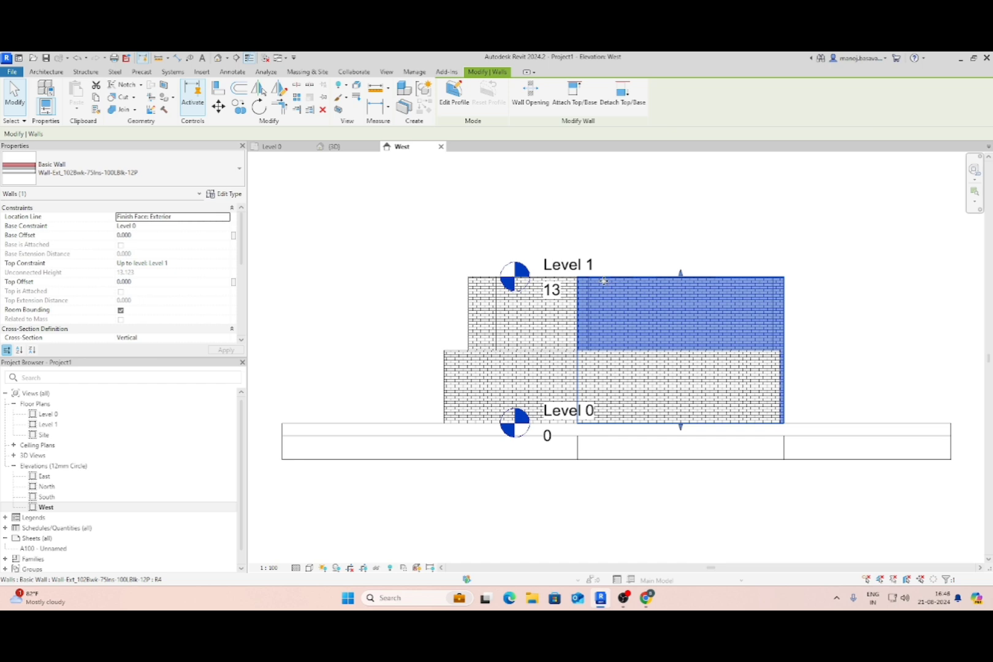
# Inspect in 3D how the base of the house walls meets the floor slab edge at the notch.
pyautogui.click(355, 147)
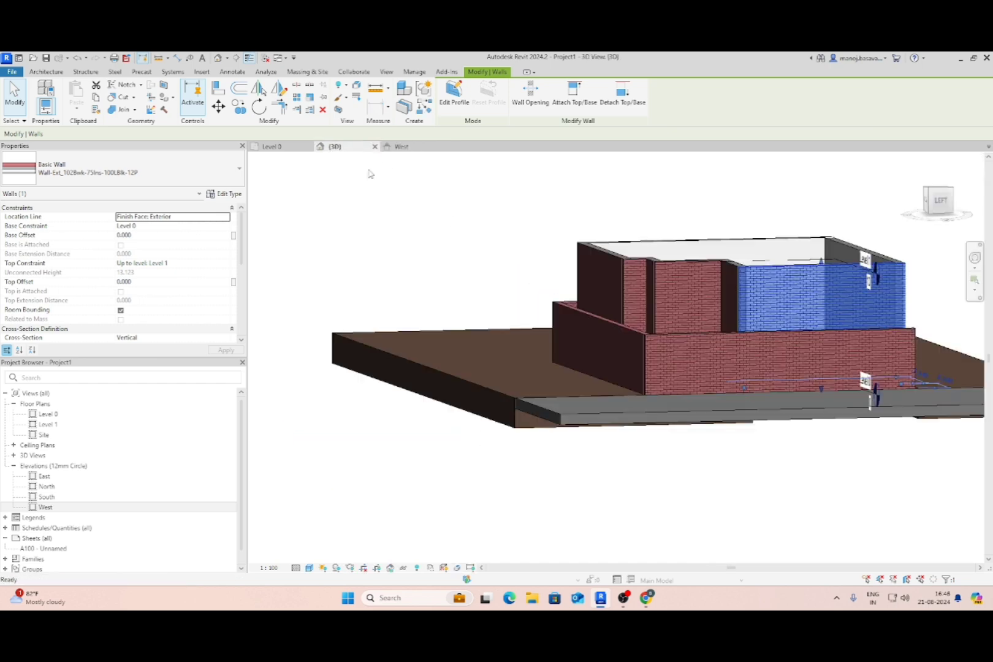
pyautogui.keyDown('shift'); pyautogui.moveTo(370, 174); pyautogui.dragTo(760, 493, button='middle'); pyautogui.keyUp('shift')
pyautogui.scroll(8, 797, 393)
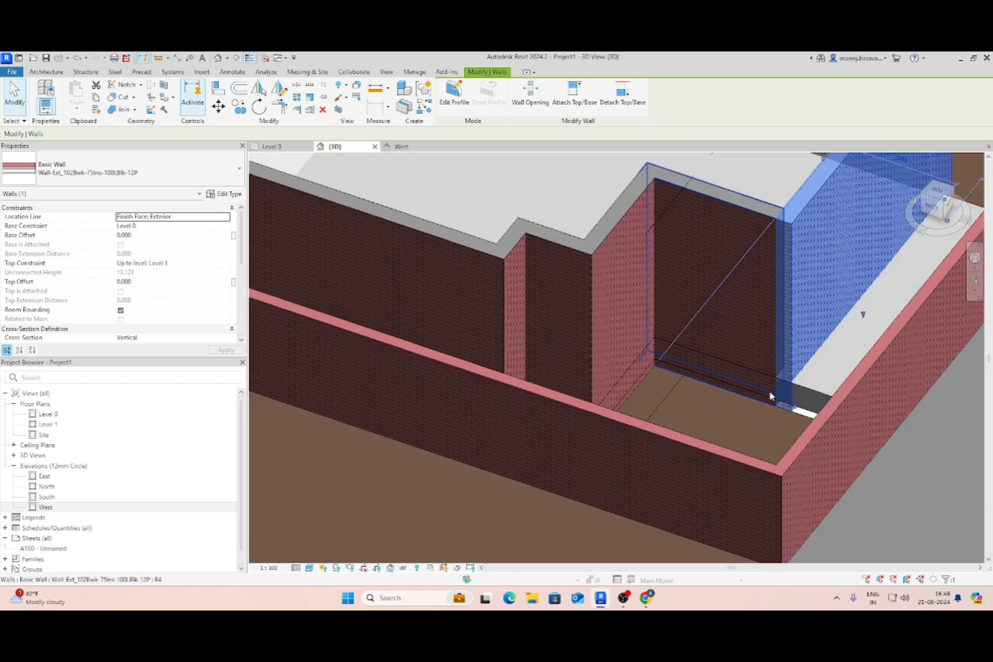
pyautogui.press('Escape')
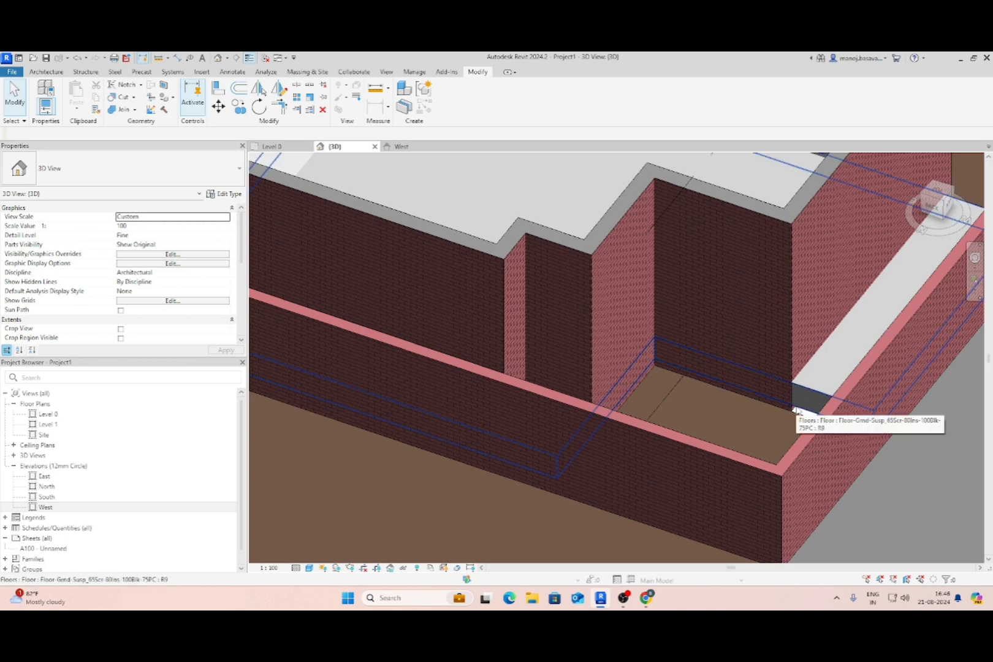
pyautogui.click(770, 216)
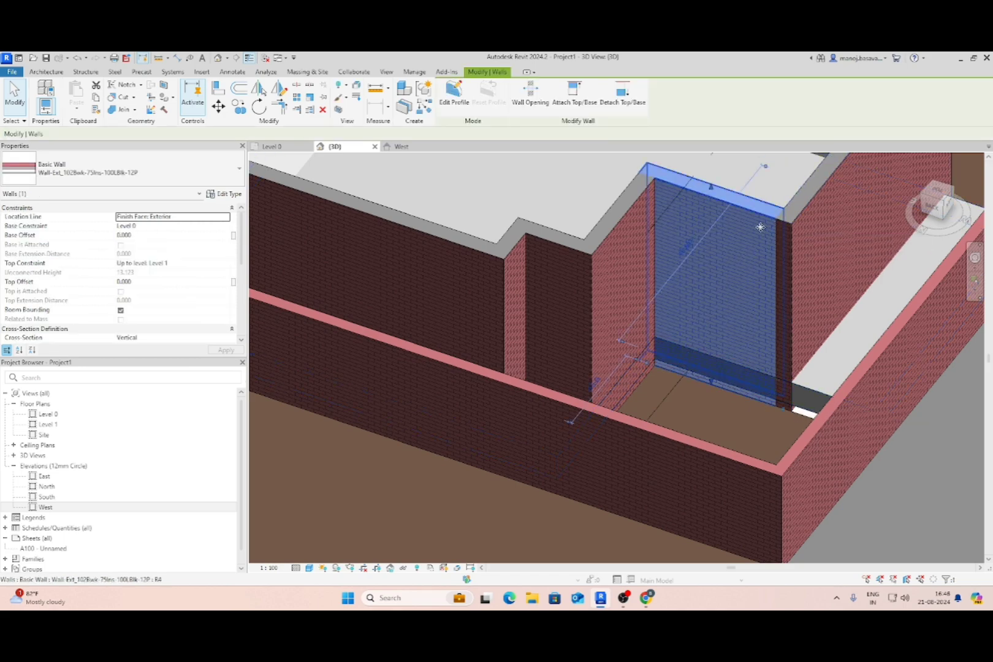
pyautogui.scroll(-5, 763, 429)
pyautogui.press('Escape')
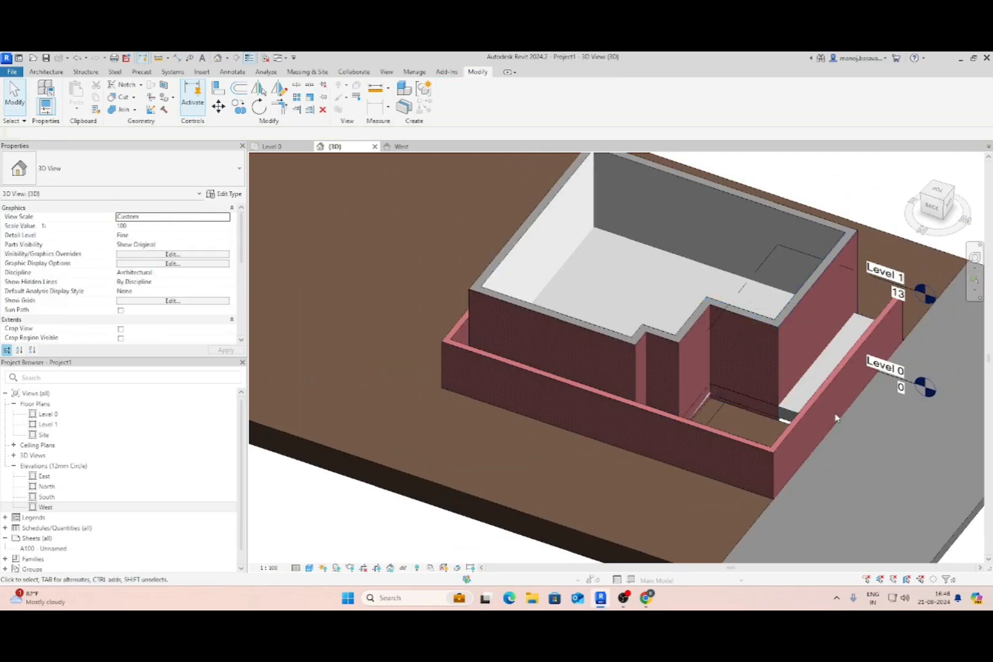
# Select all eight house walls and set both their base offset and top offset to 1.542.
pyautogui.keyDown('shift'); pyautogui.moveTo(763, 429); pyautogui.dragTo(882, 375, button='middle'); pyautogui.keyUp('shift')
pyautogui.moveTo(915, 290); pyautogui.dragTo(599, 298)
pyautogui.keyDown('shift'); pyautogui.moveTo(598, 298); pyautogui.dragTo(830, 540, button='middle'); pyautogui.keyUp('shift')
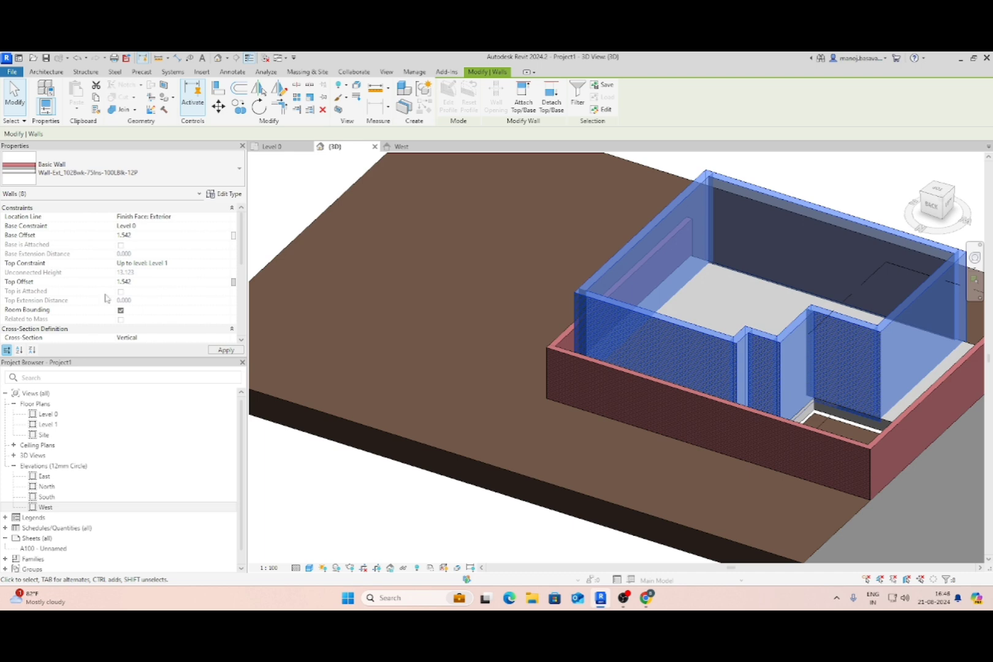
pyautogui.scroll(-1, 566, 308)
pyautogui.press('Escape')
# Check the floor slab's type thickness and set the slab's height offset from Level 0 to 1.542.
pyautogui.keyDown('shift'); pyautogui.moveTo(748, 366); pyautogui.dragTo(777, 392, button='middle'); pyautogui.keyUp('shift')
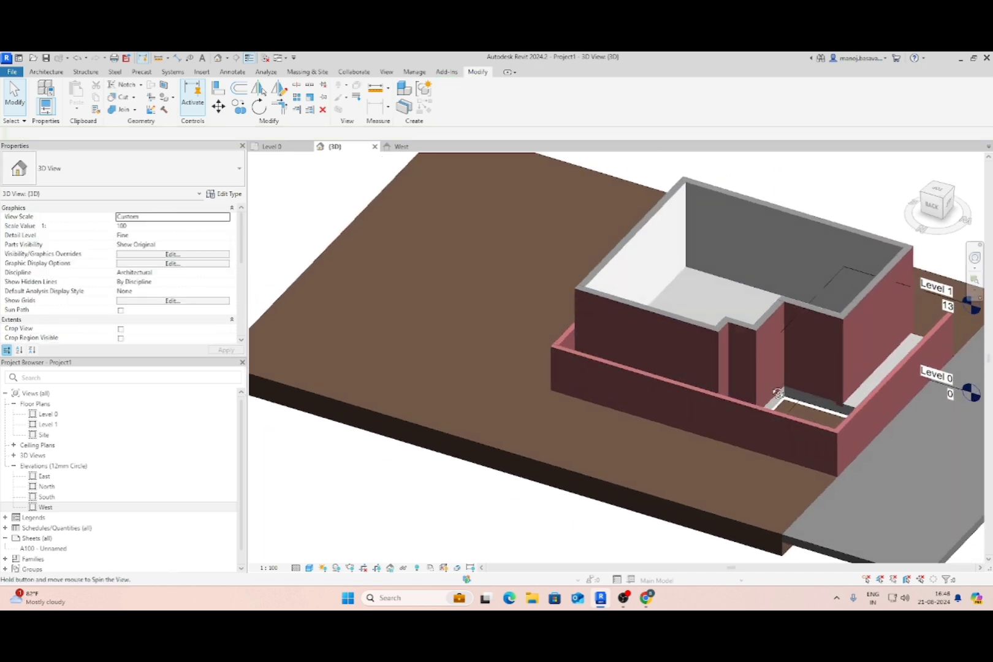
pyautogui.scroll(5, 777, 392)
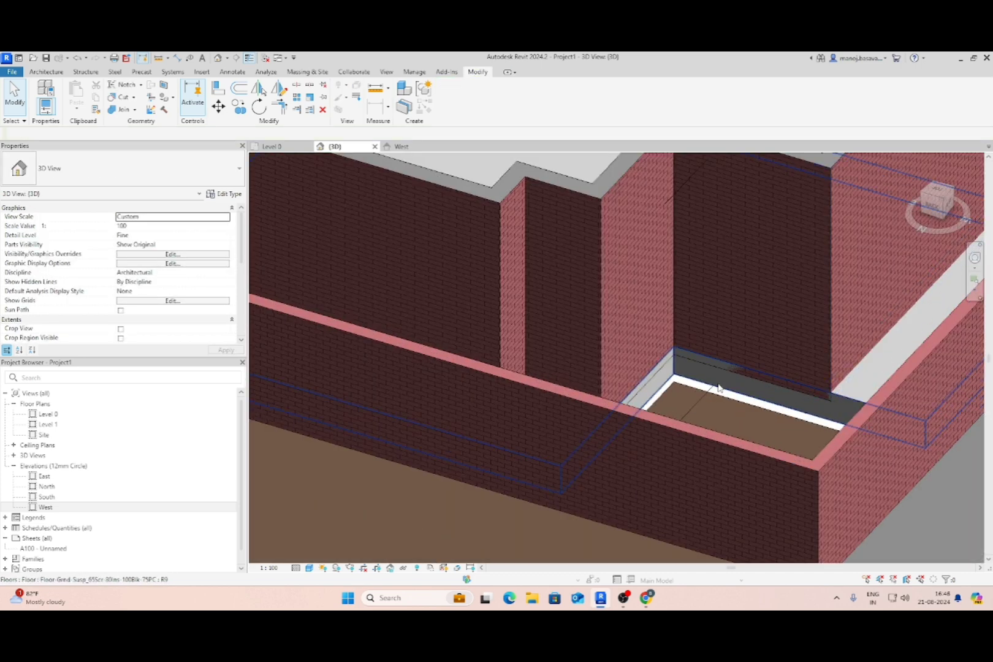
pyautogui.click(720, 387)
pyautogui.click(224, 194)
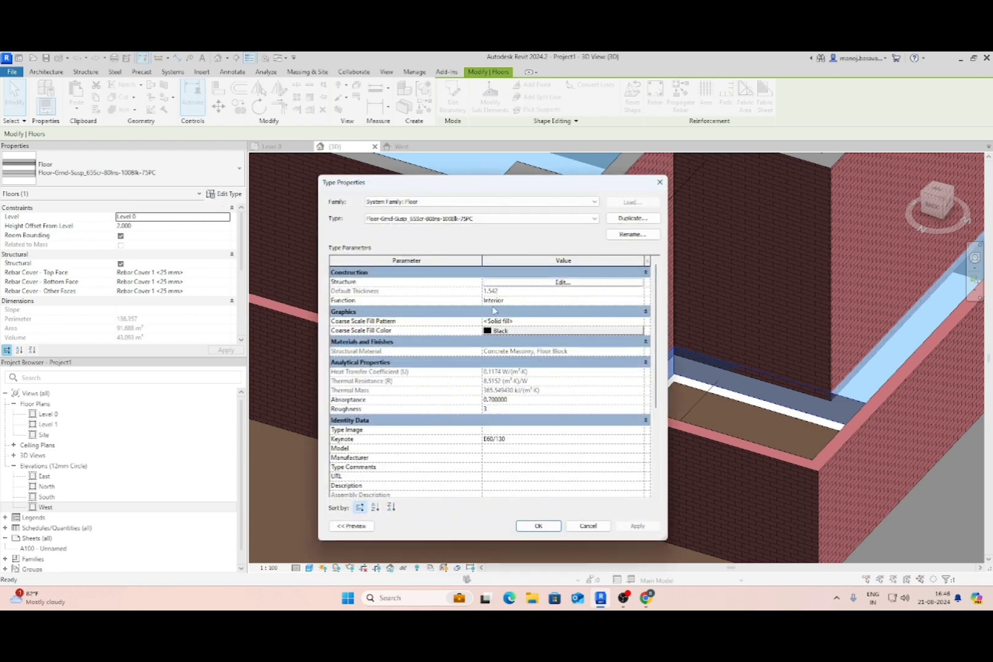
pyautogui.click(659, 182)
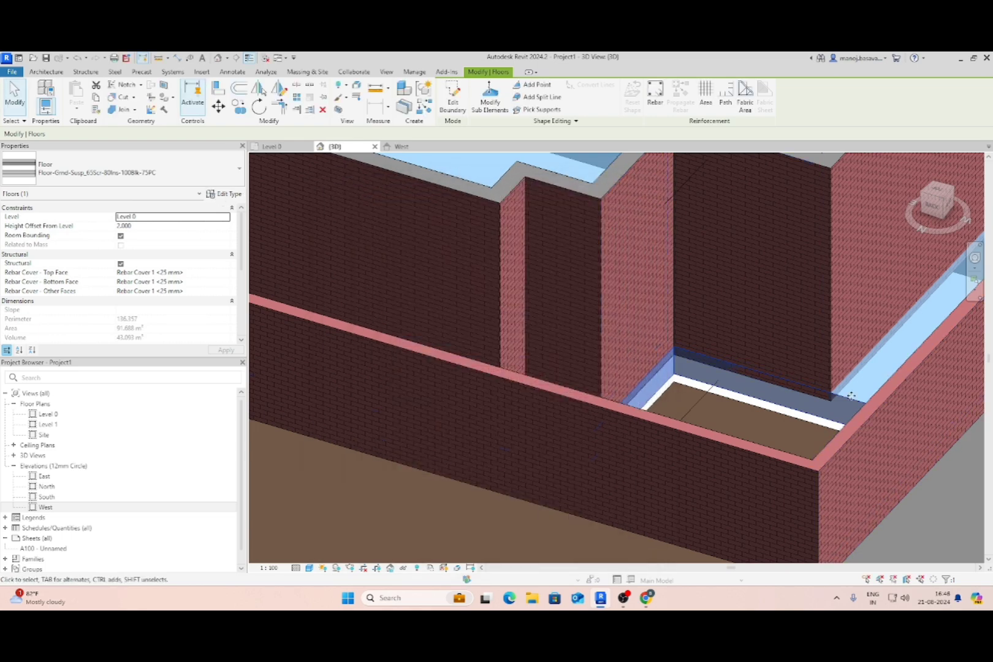
pyautogui.doubleClick(842, 397)
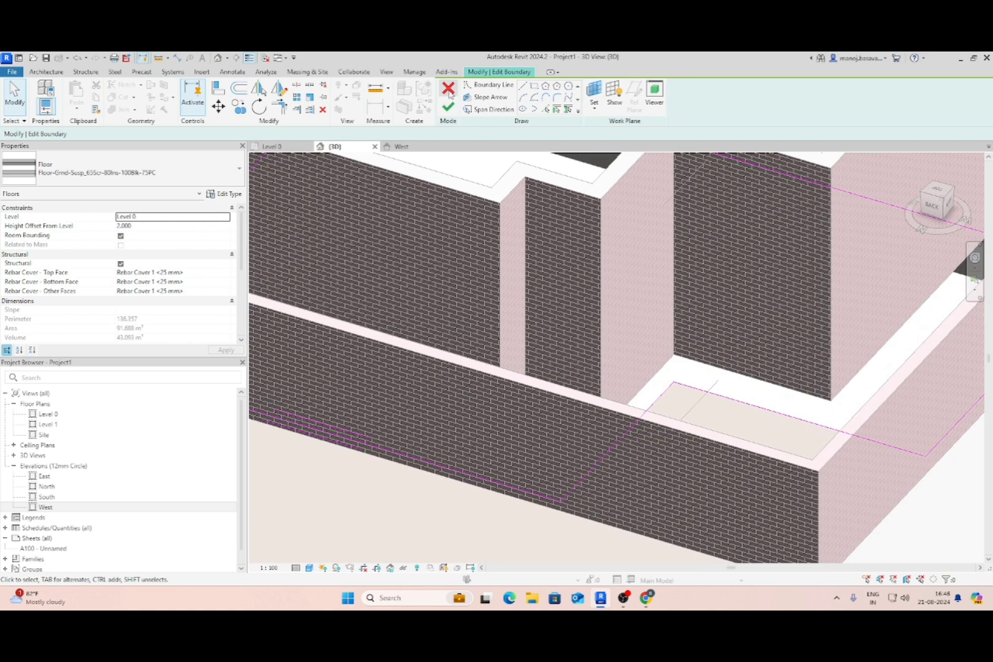
pyautogui.click(449, 91)
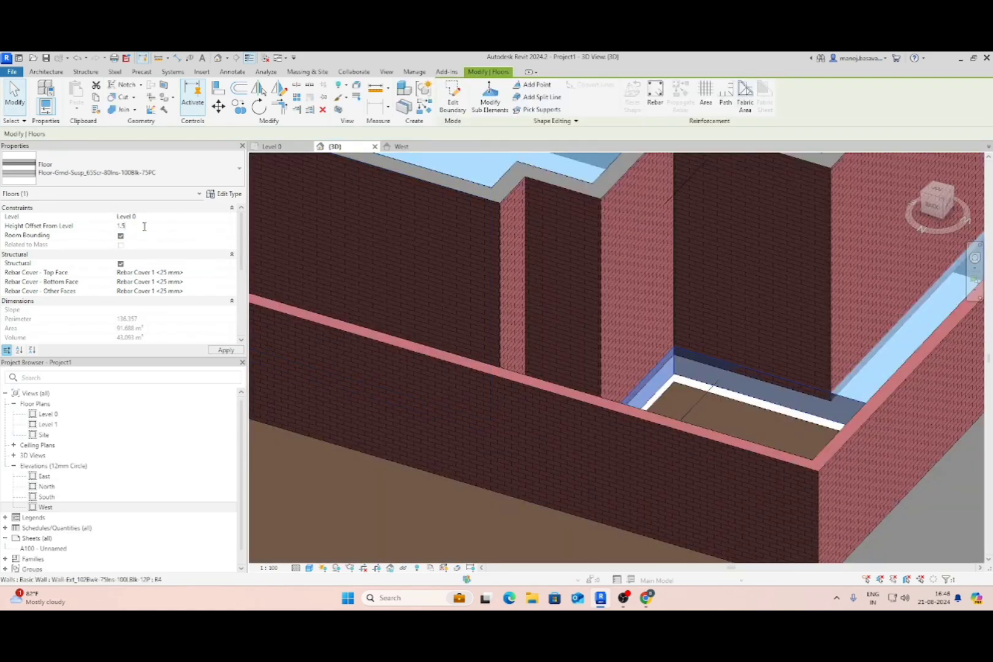
pyautogui.press('Escape')
pyautogui.scroll(-3, 477, 359)
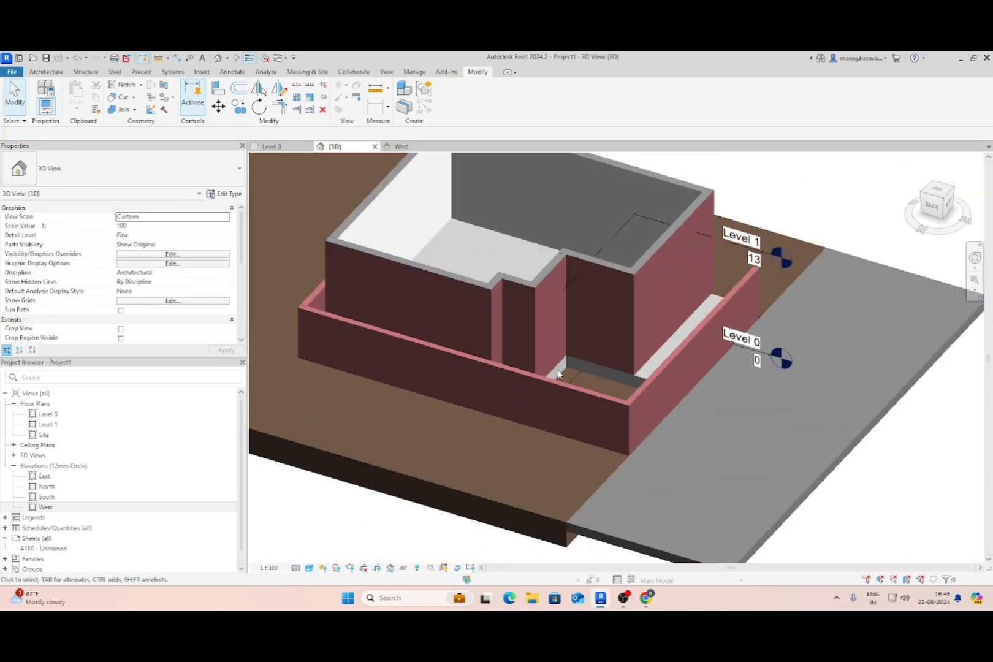
# Edit the slab boundary, moving its right edge to the house wall's outer face and its left and upper edges to the perimeter walls' outer faces.
pyautogui.keyDown('shift'); pyautogui.moveTo(655, 396); pyautogui.dragTo(589, 360, button='middle'); pyautogui.keyUp('shift')
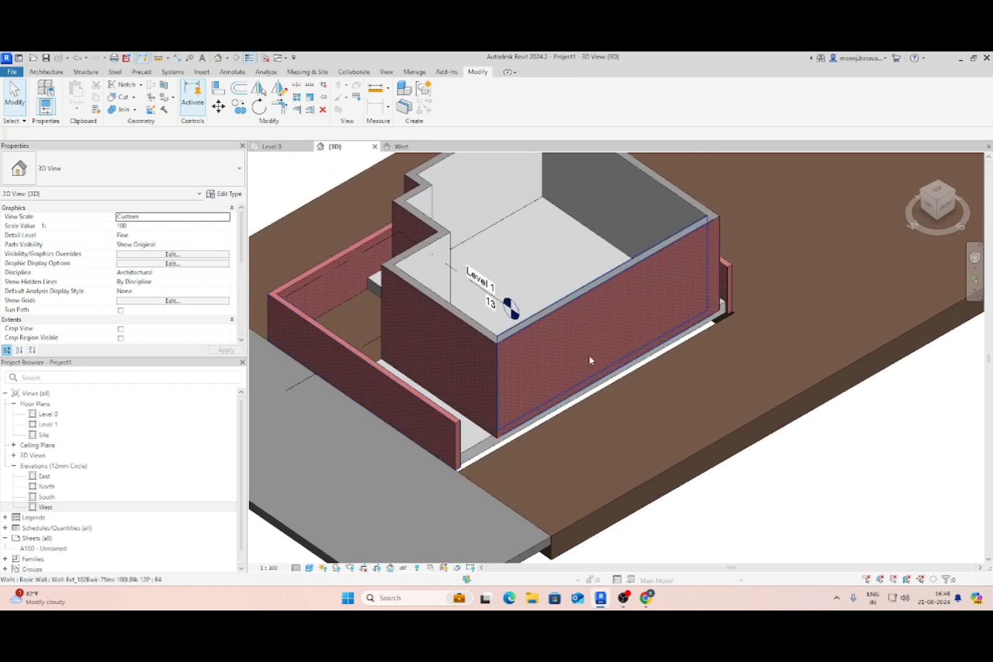
pyautogui.scroll(4, 733, 322)
pyautogui.keyDown('shift'); pyautogui.moveTo(738, 332); pyautogui.dragTo(786, 328, button='middle'); pyautogui.keyUp('shift')
pyautogui.scroll(-10, 785, 329)
pyautogui.scroll(8, 693, 420)
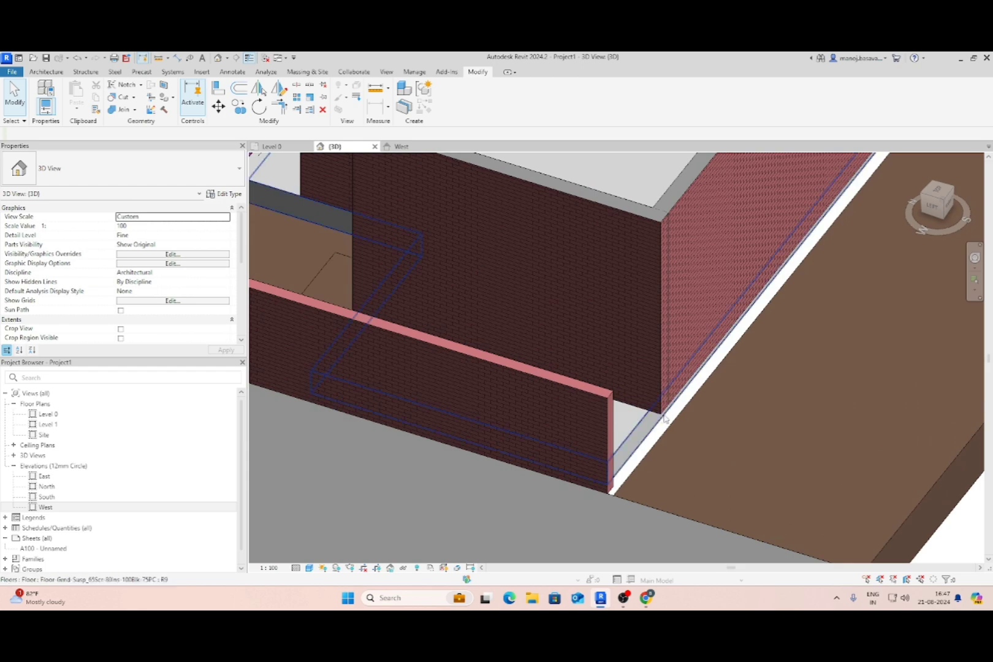
pyautogui.doubleClick(644, 424)
pyautogui.click(930, 190)
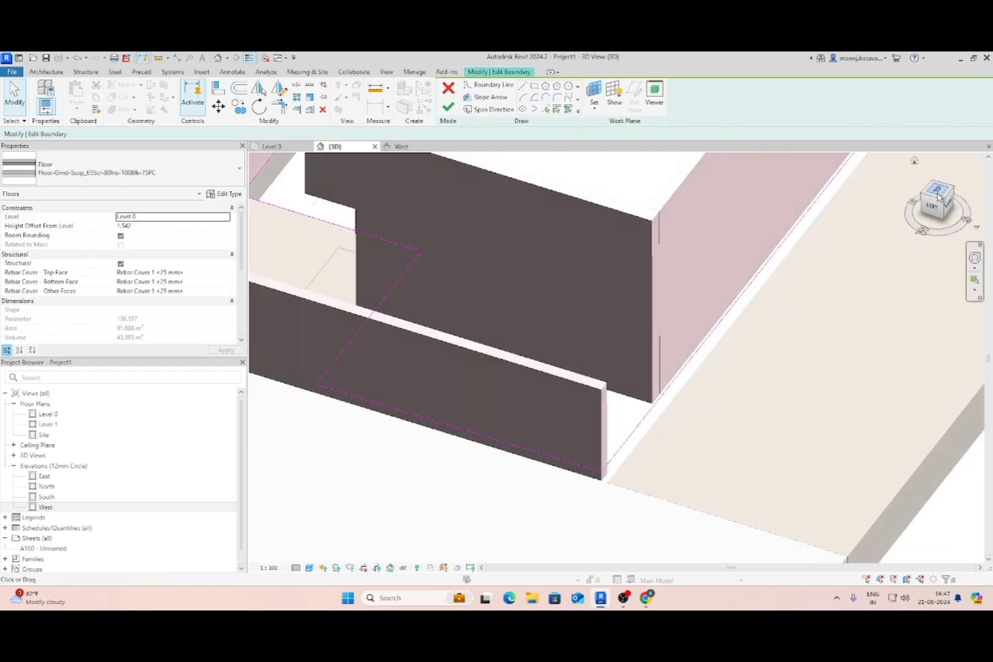
pyautogui.scroll(4, 677, 355)
pyautogui.click(649, 355)
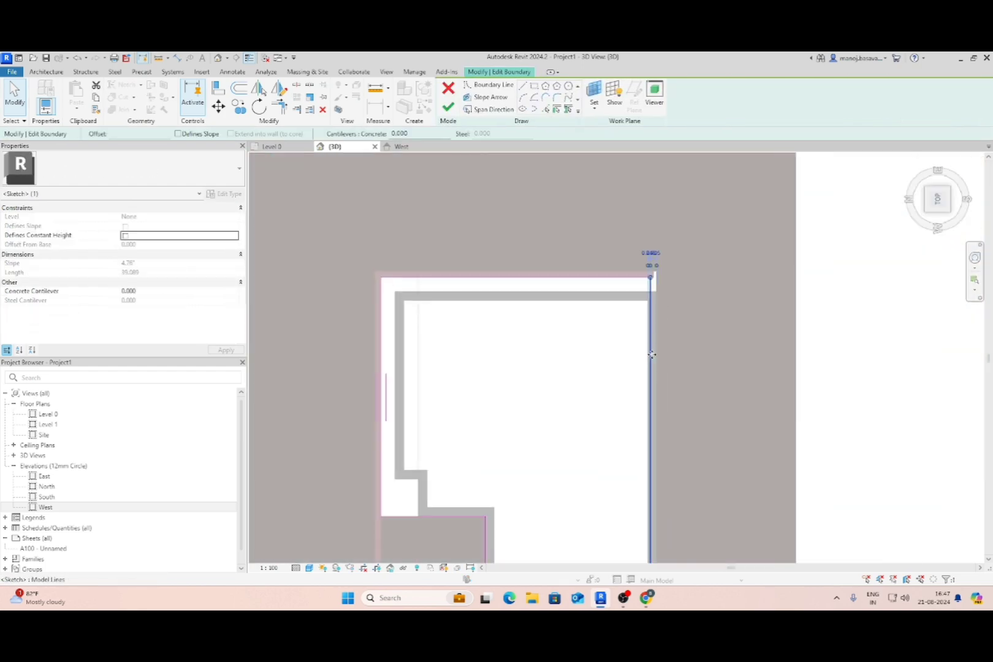
pyautogui.scroll(1, 380, 331)
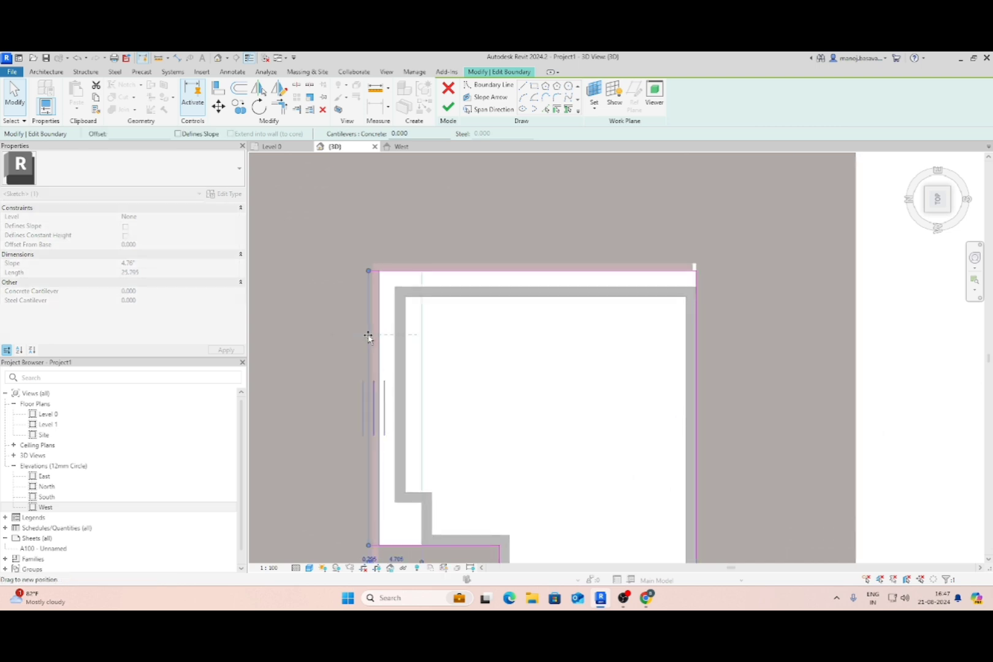
pyautogui.moveTo(369, 336); pyautogui.dragTo(361, 335)
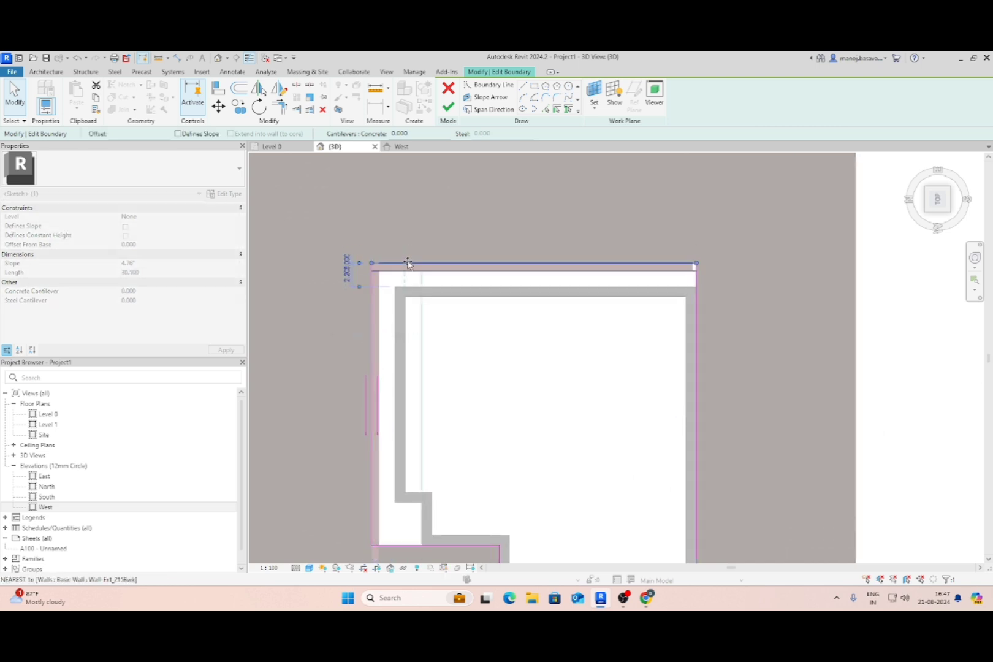
# Move the slab's lower boundary edge beside the notch out to the perimeter wall's outer face and finish the sketch.
pyautogui.scroll(-4, 406, 261)
pyautogui.scroll(3, 453, 392)
pyautogui.scroll(2, 453, 392)
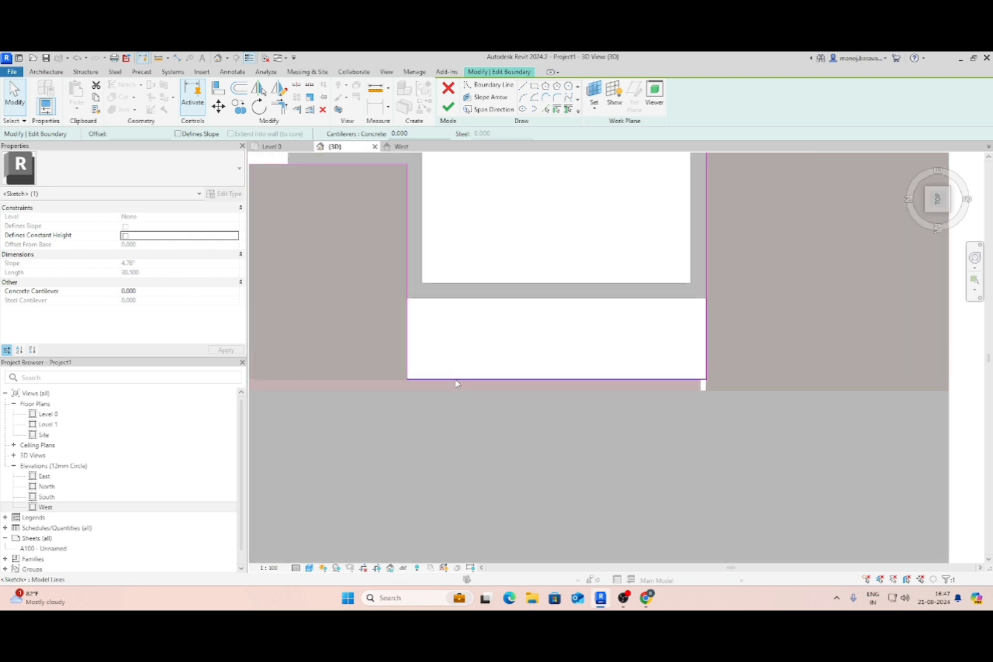
pyautogui.click(465, 390)
pyautogui.scroll(-4, 562, 380)
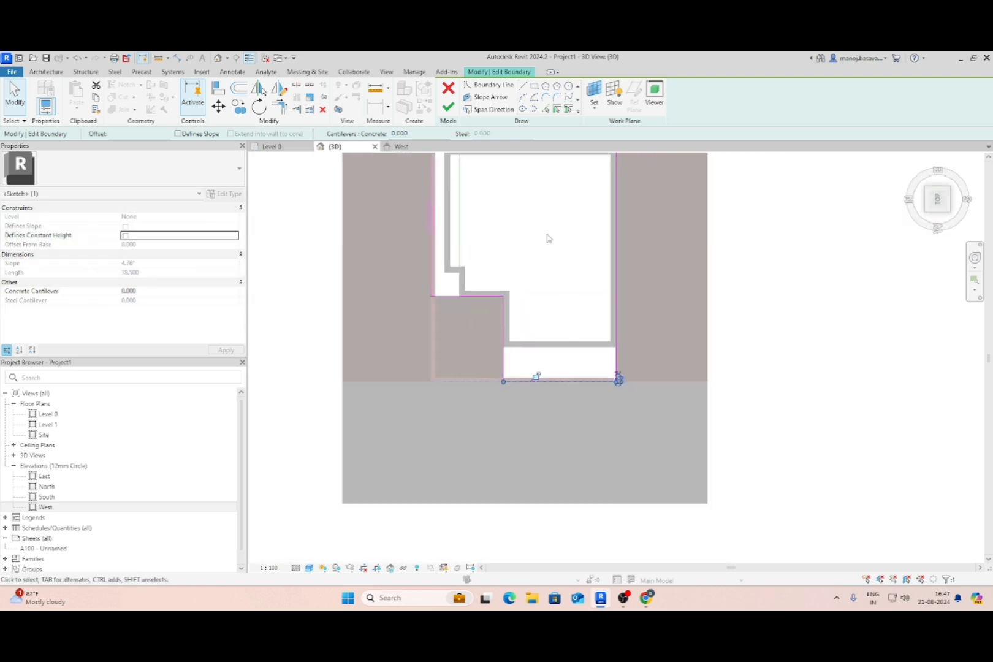
pyautogui.click(446, 109)
# Raise the base of the back perimeter wall to the slab's top surface, giving a base offset of 1.542 and a height of 5.
pyautogui.keyDown('shift'); pyautogui.moveTo(588, 405); pyautogui.dragTo(569, 328, button='middle'); pyautogui.keyUp('shift')
pyautogui.click(507, 393)
pyautogui.keyDown('shift'); pyautogui.moveTo(507, 393); pyautogui.dragTo(509, 343, button='middle'); pyautogui.keyUp('shift')
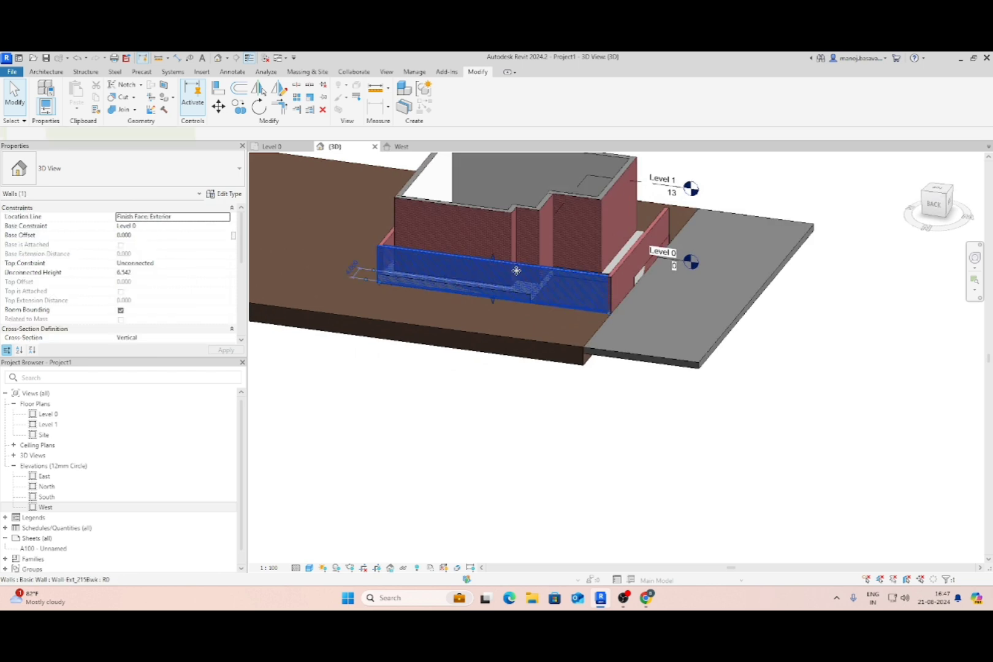
pyautogui.click(496, 303)
pyautogui.scroll(3, 495, 303)
pyautogui.moveTo(489, 293); pyautogui.dragTo(489, 273)
pyautogui.keyDown('shift'); pyautogui.moveTo(551, 337); pyautogui.dragTo(607, 310, button='middle'); pyautogui.keyUp('shift')
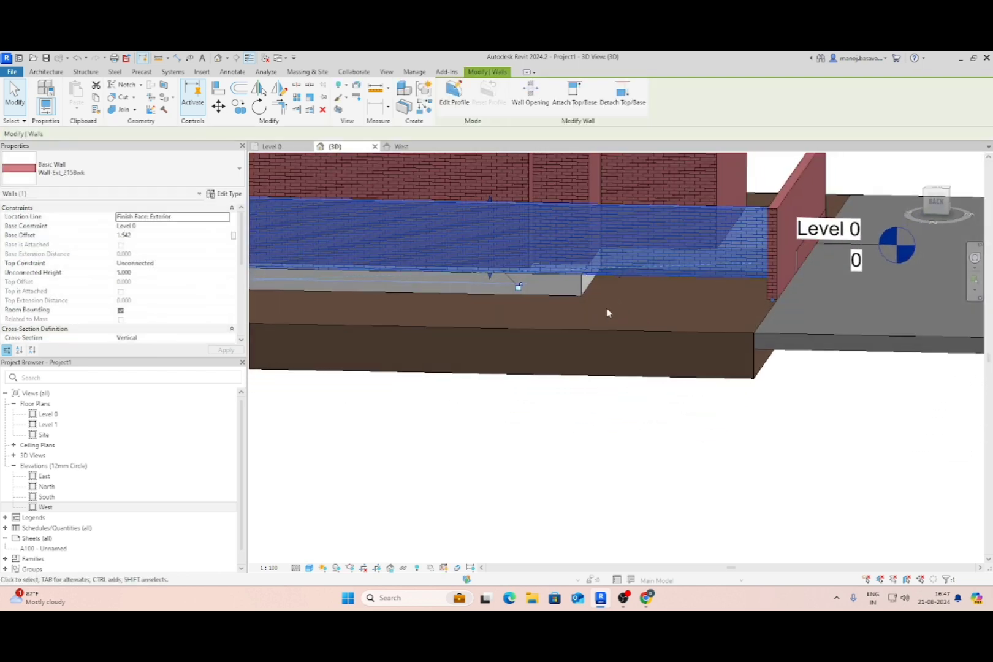
# Edit the back perimeter wall's profile and shorten its bottom edge so it ends at the slab's notch edge.
pyautogui.click(936, 200)
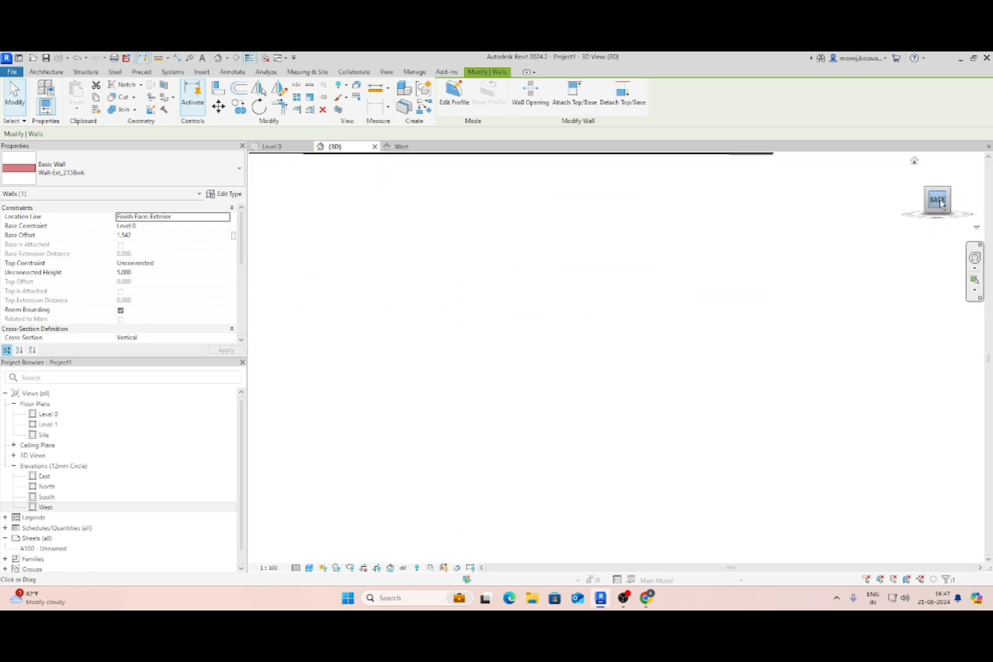
pyautogui.doubleClick(723, 384)
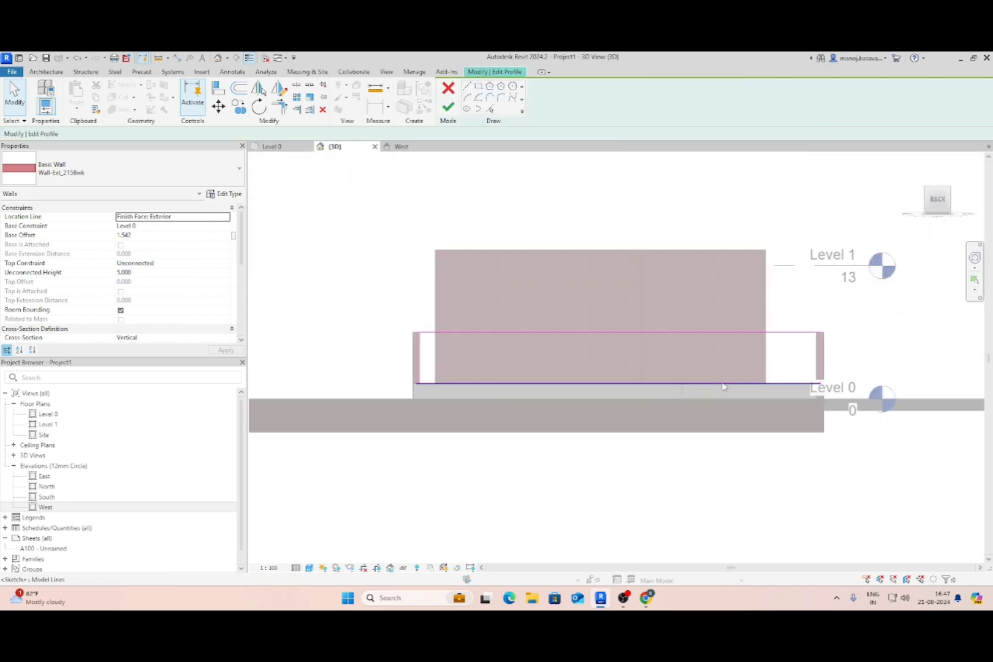
pyautogui.scroll(1, 709, 385)
pyautogui.click(712, 384)
pyautogui.moveTo(835, 383); pyautogui.dragTo(837, 383)
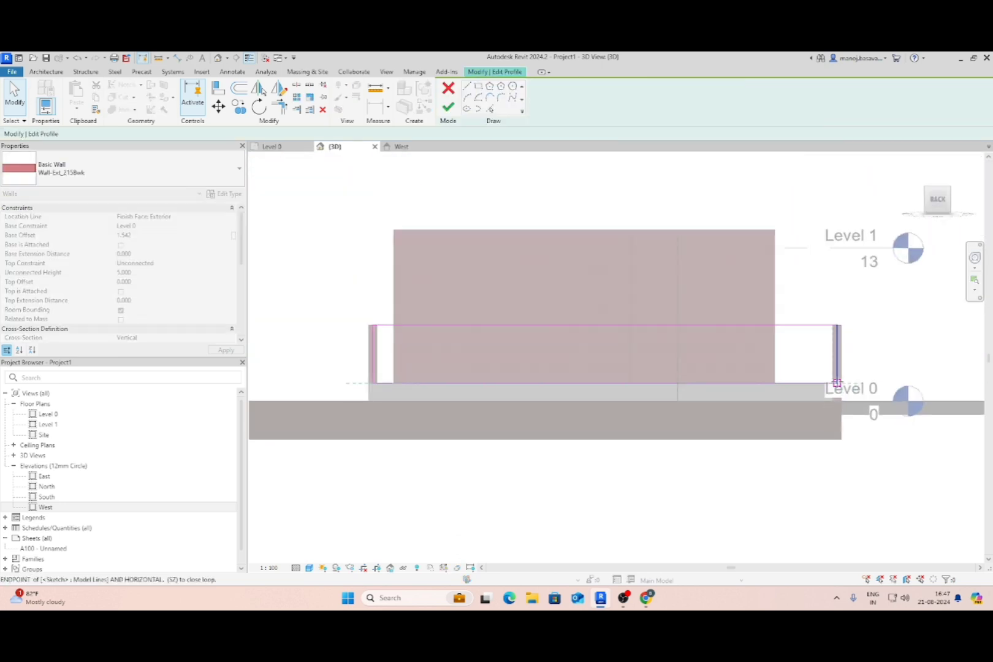
pyautogui.moveTo(675, 383); pyautogui.dragTo(676, 384)
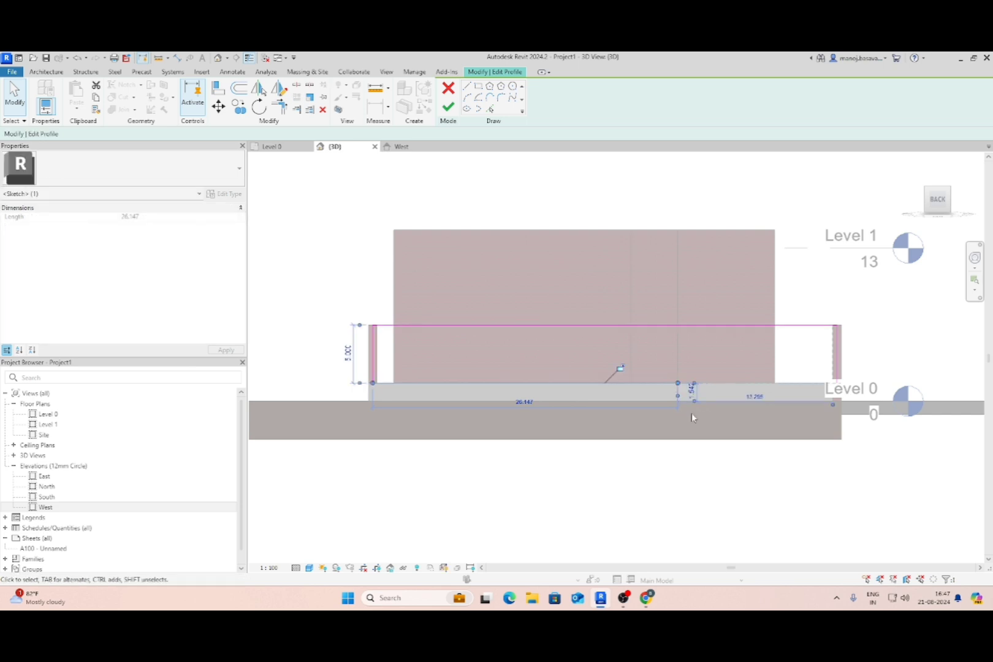
pyautogui.scroll(2, 686, 396)
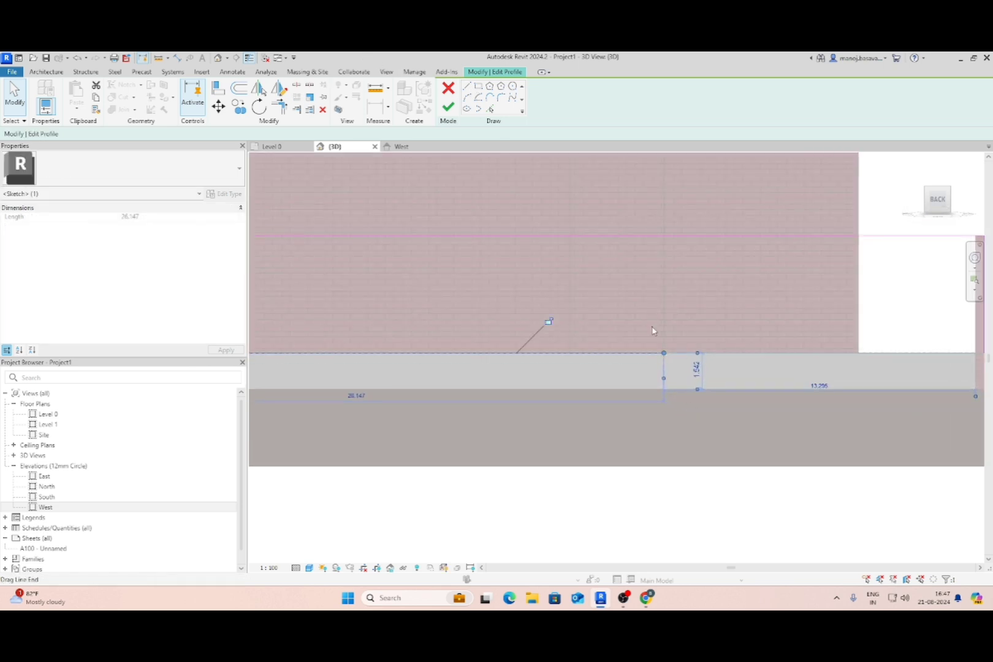
# Draw the profile 1.542 down at the notch edge and along the ground to the wall's end, and finish the profile.
pyautogui.click(467, 86)
pyautogui.click(664, 389)
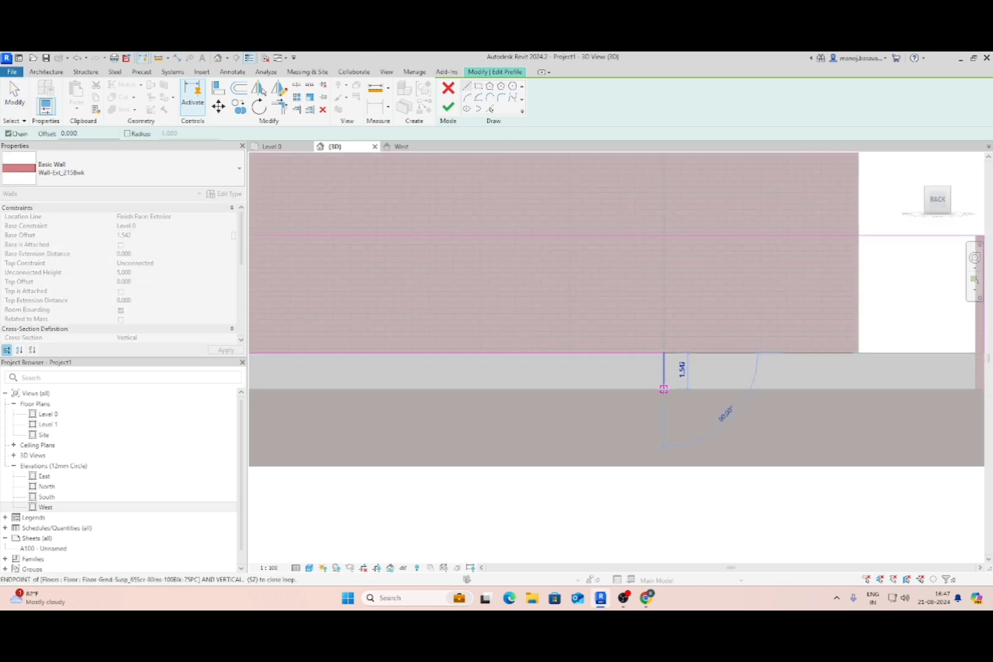
pyautogui.scroll(-4, 536, 411)
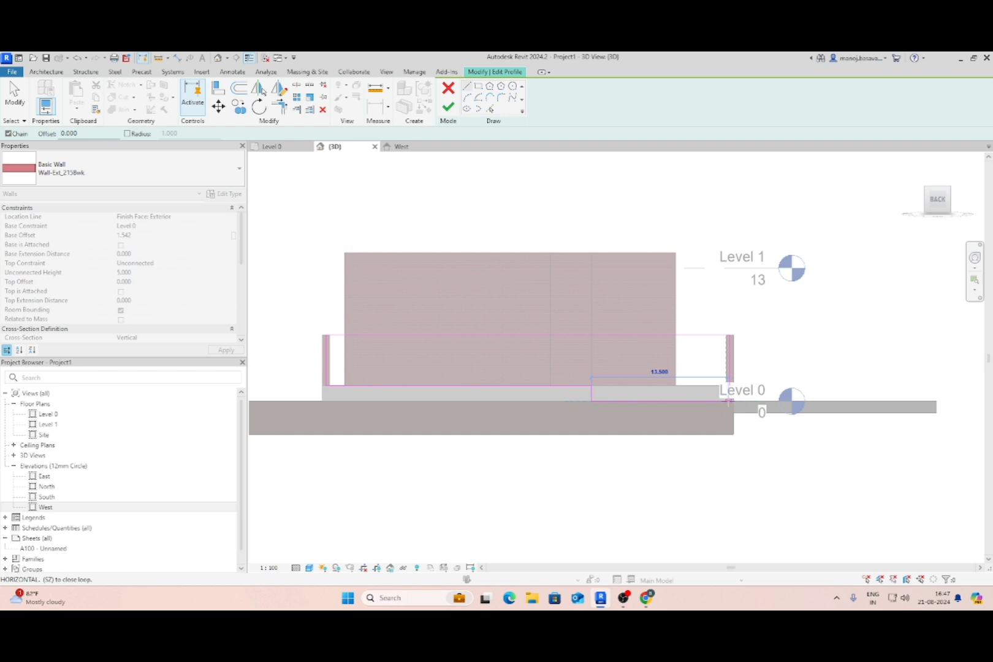
pyautogui.click(729, 402)
pyautogui.press('Escape')
pyautogui.click(279, 107)
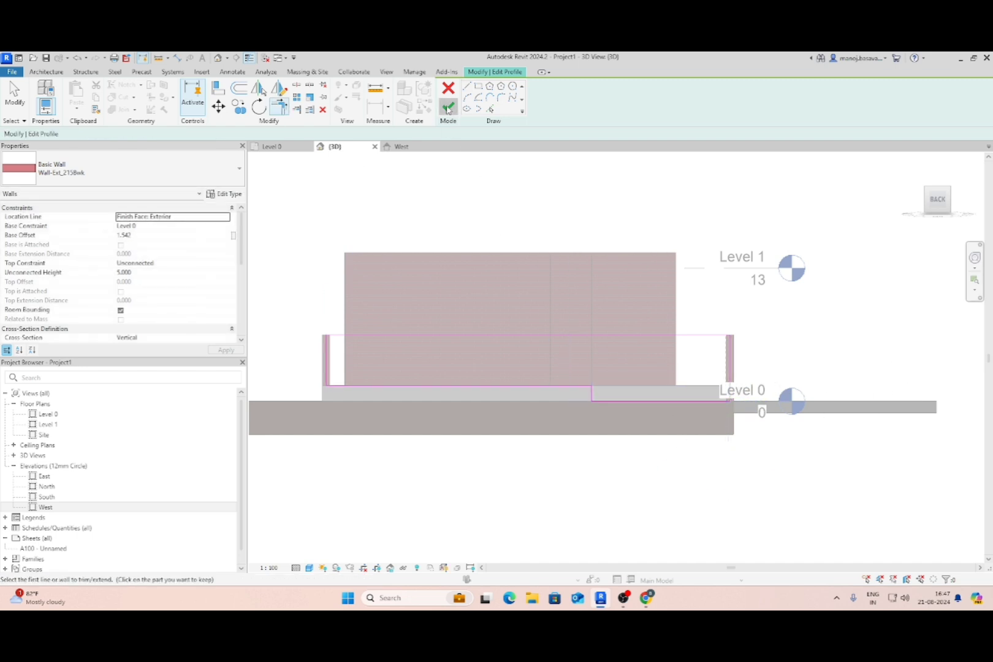
pyautogui.click(448, 109)
pyautogui.press('Escape')
# Raise the base of the road-side perimeter wall to the slab's top surface, giving a base offset of 1.542 and a height of 5.
pyautogui.keyDown('shift'); pyautogui.moveTo(760, 412); pyautogui.dragTo(479, 504, button='middle'); pyautogui.keyUp('shift')
pyautogui.click(604, 487)
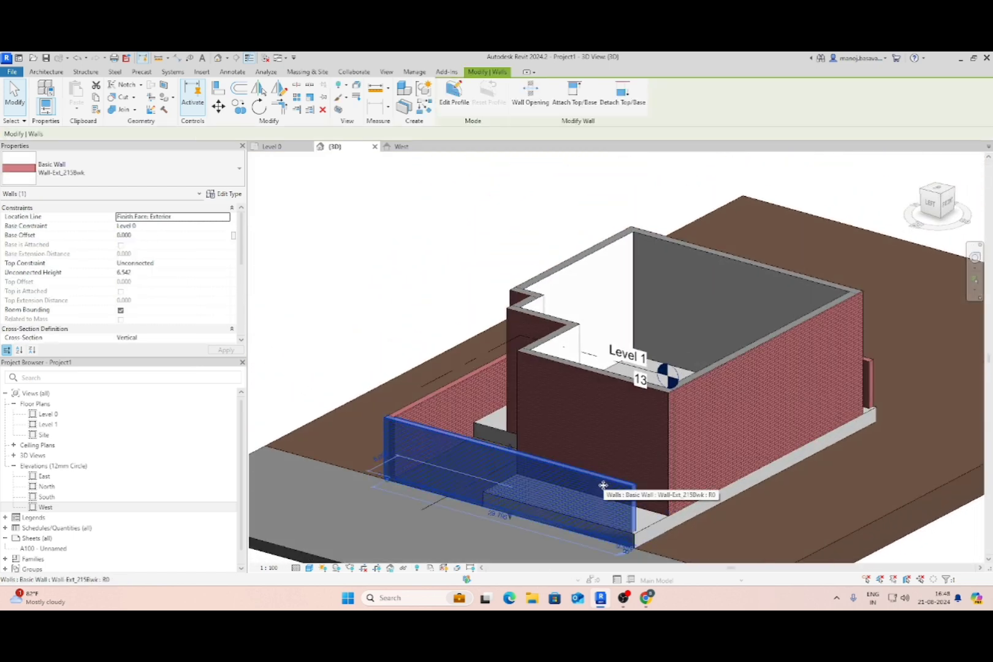
pyautogui.click(929, 203)
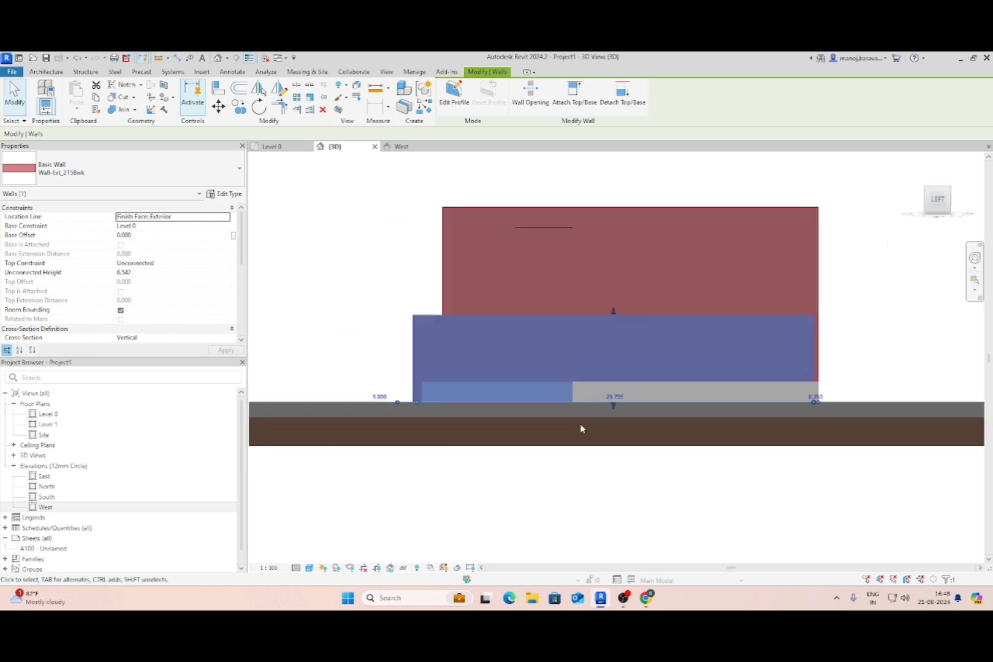
pyautogui.scroll(3, 576, 410)
pyautogui.moveTo(577, 393); pyautogui.dragTo(594, 350)
pyautogui.scroll(-4, 552, 331)
# Edit the road-side perimeter wall's profile and shorten its bottom edge to the slab's notch edge.
pyautogui.doubleClick(521, 313)
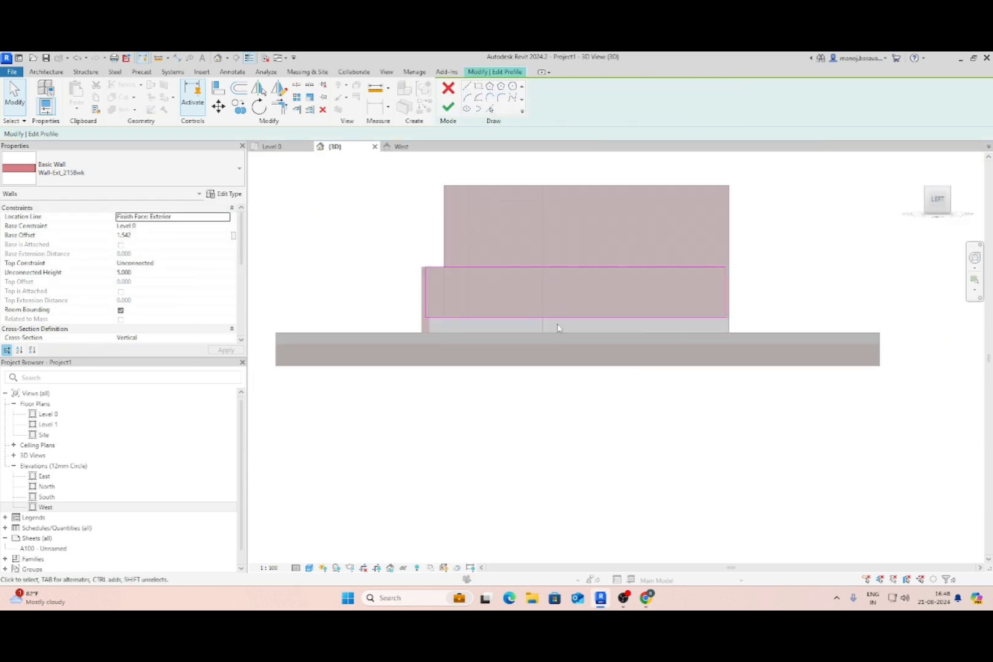
pyautogui.click(503, 317)
pyautogui.moveTo(429, 317); pyautogui.dragTo(443, 319)
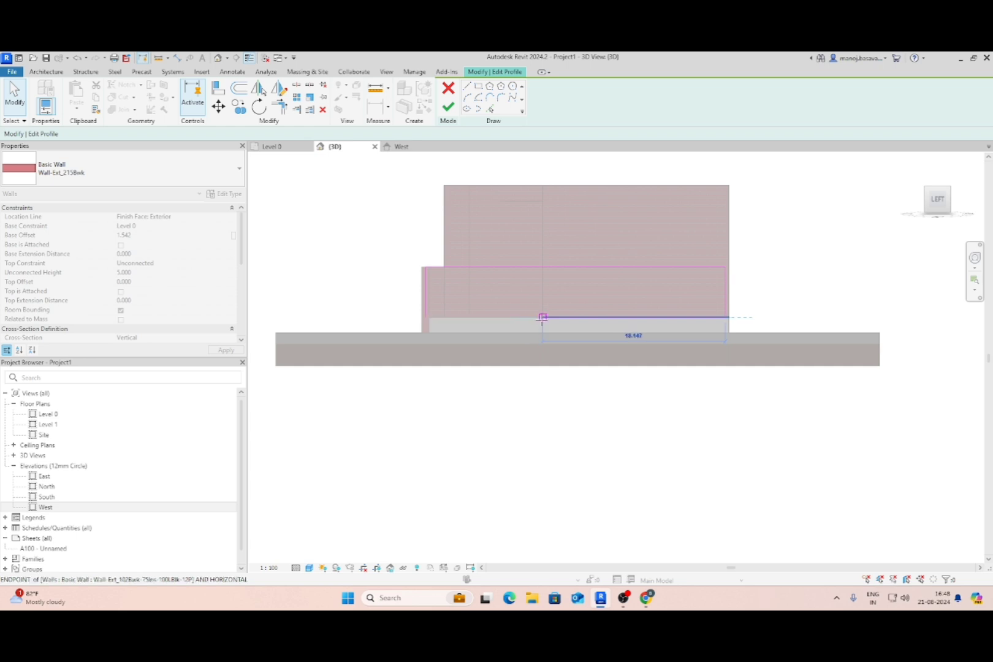
pyautogui.moveTo(541, 317); pyautogui.dragTo(542, 317)
# Draw the road-side wall's profile down to ground level at the notch and across to the wall's end, and finish the profile.
pyautogui.click(467, 88)
pyautogui.scroll(3, 551, 295)
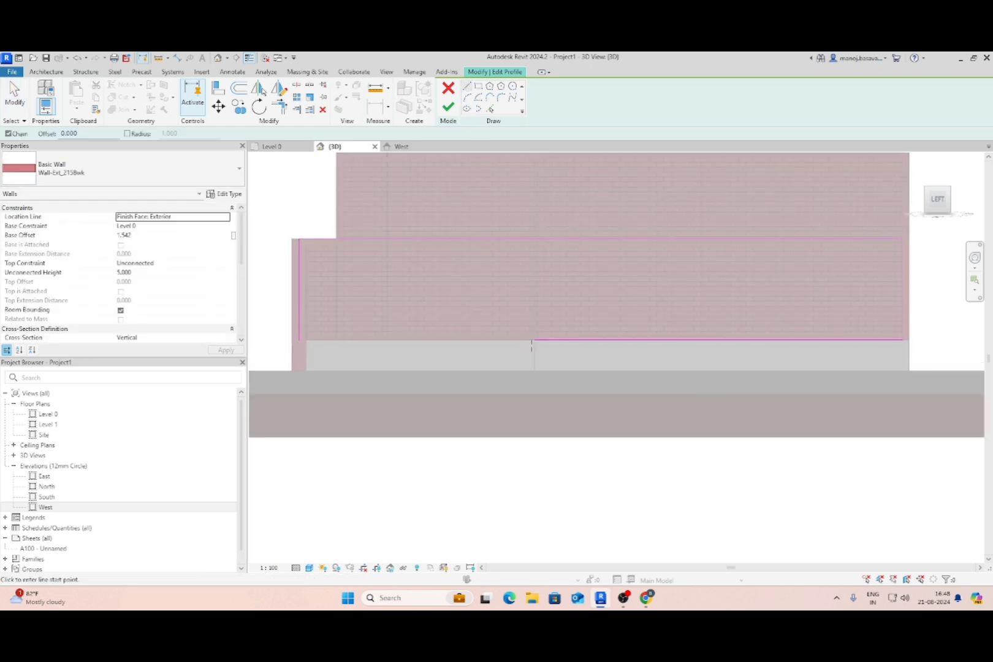
pyautogui.click(534, 339)
pyautogui.click(534, 370)
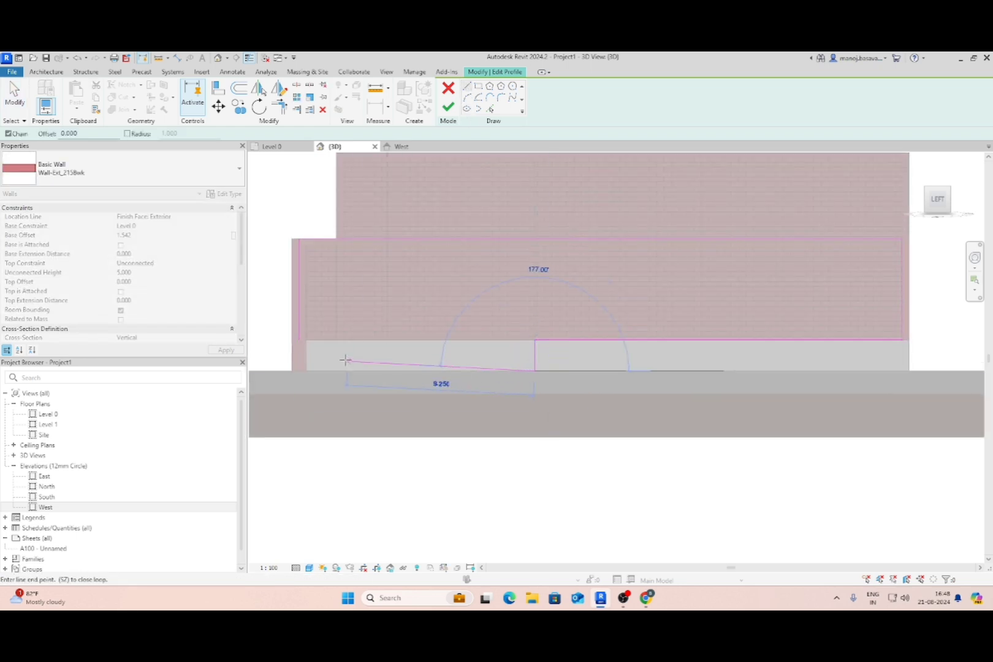
pyautogui.click(298, 371)
pyautogui.press('Escape')
pyautogui.press('Escape')
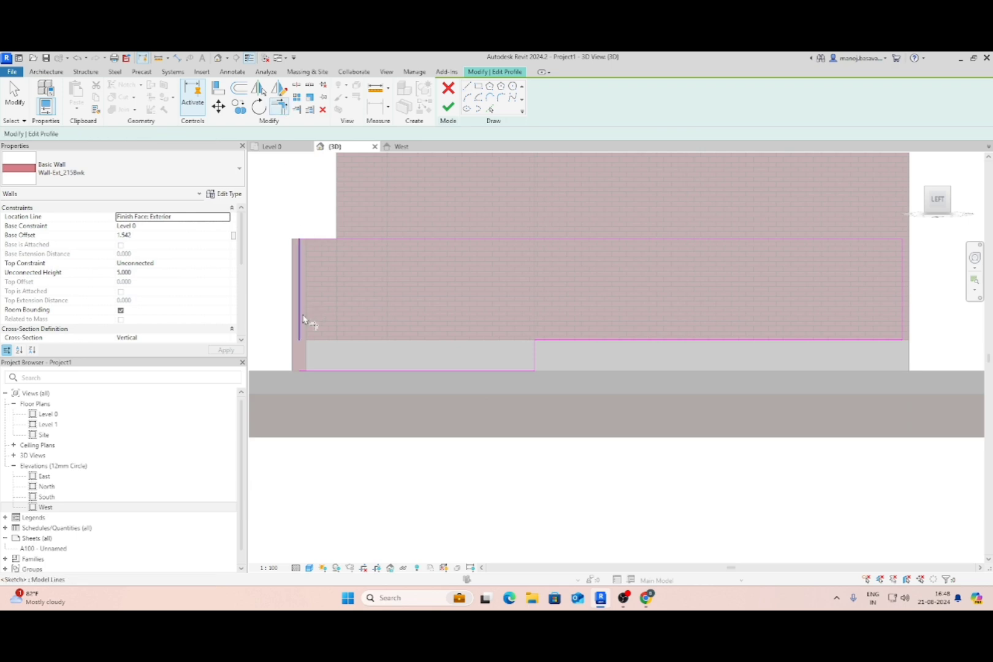
pyautogui.click(452, 110)
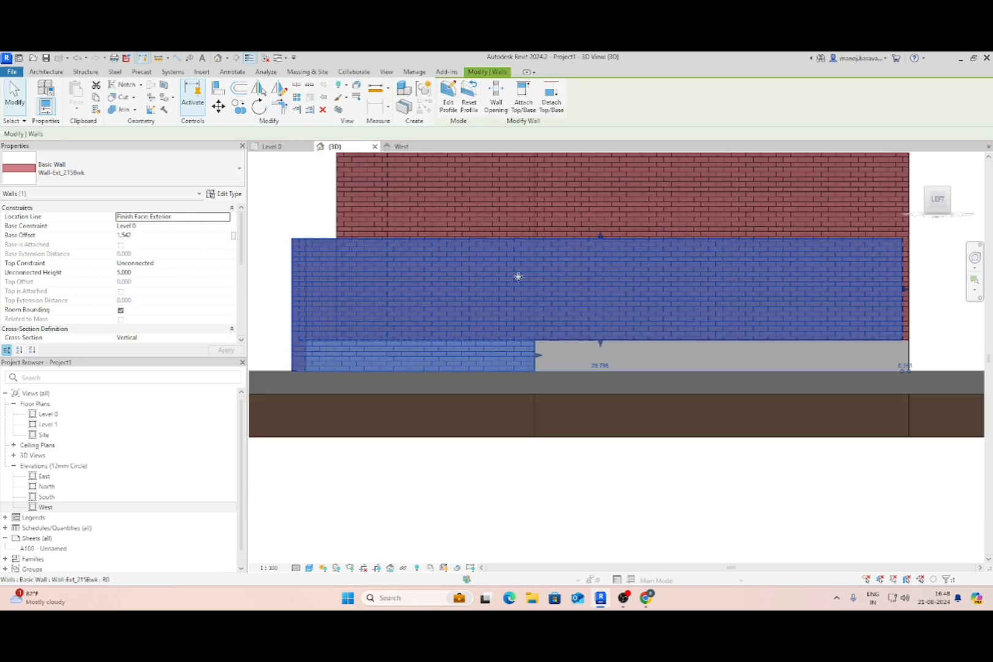
# Create a similar perimeter wall closing the gap between the house's road-side corner and the end of the road-side perimeter wall.
pyautogui.scroll(-4, 519, 277)
pyautogui.keyDown('shift'); pyautogui.moveTo(657, 331); pyautogui.dragTo(587, 399, button='middle'); pyautogui.keyUp('shift')
pyautogui.click(587, 399)
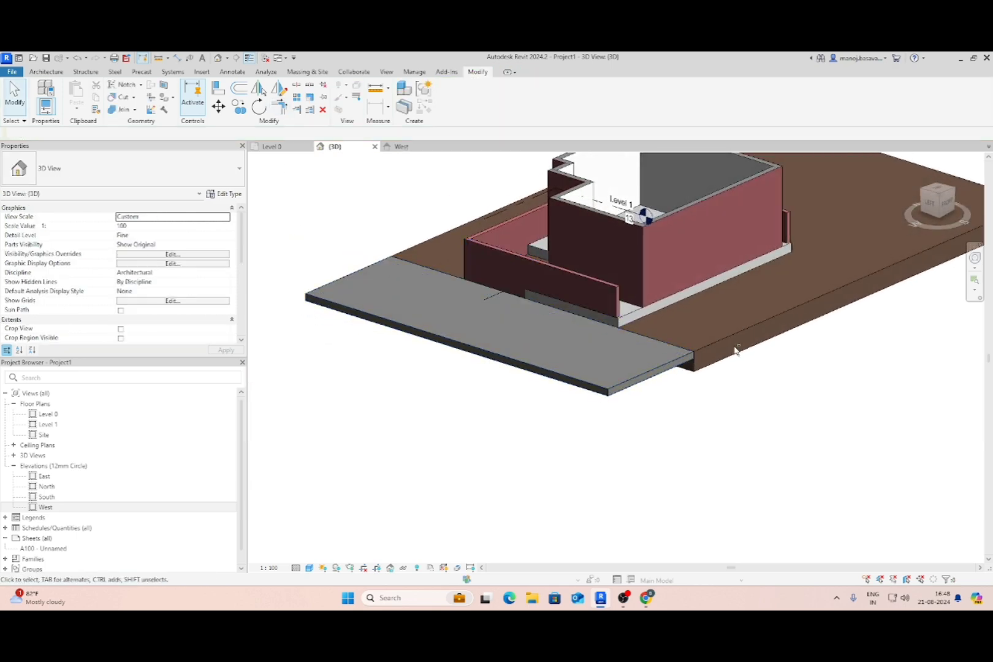
pyautogui.keyDown('shift'); pyautogui.moveTo(736, 350); pyautogui.dragTo(849, 497, button='middle'); pyautogui.keyUp('shift')
pyautogui.click(937, 196)
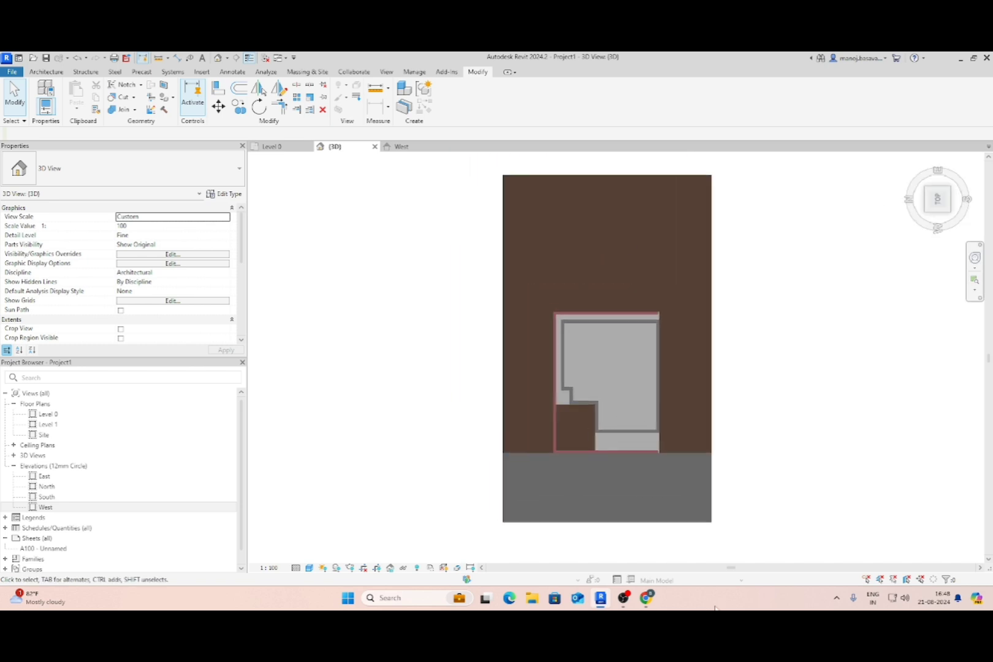
pyautogui.scroll(5, 668, 465)
pyautogui.click(659, 472)
pyautogui.rightClick(657, 472)
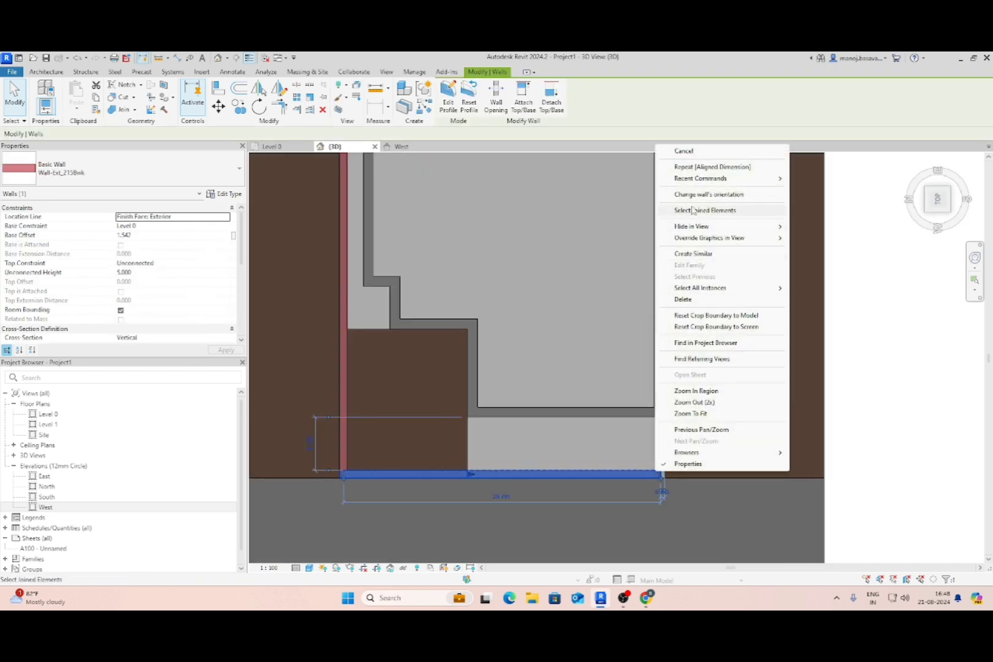
pyautogui.click(692, 253)
pyautogui.click(662, 472)
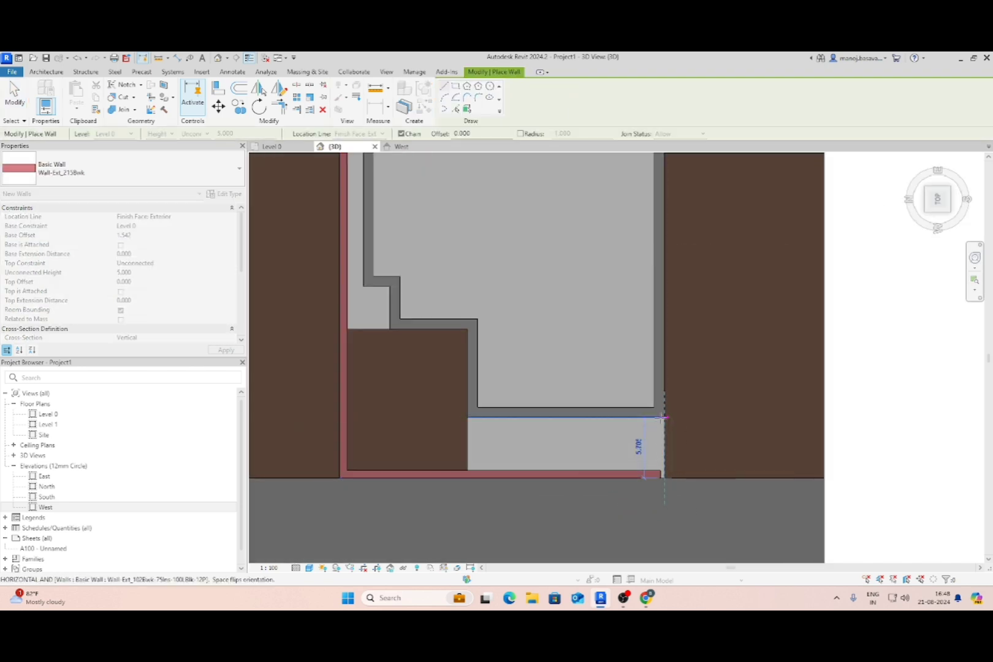
pyautogui.click(662, 418)
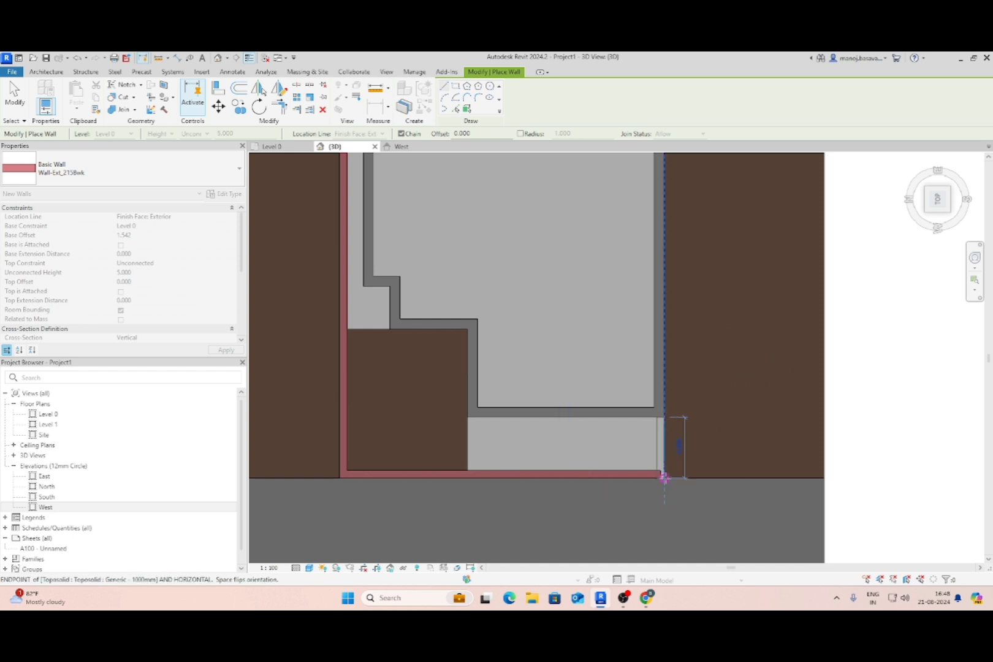
pyautogui.click(663, 478)
pyautogui.press('Escape')
# Add a matching short wall between the opposite perimeter wall's open end and the house corner.
pyautogui.scroll(-3, 633, 512)
pyautogui.scroll(3, 651, 303)
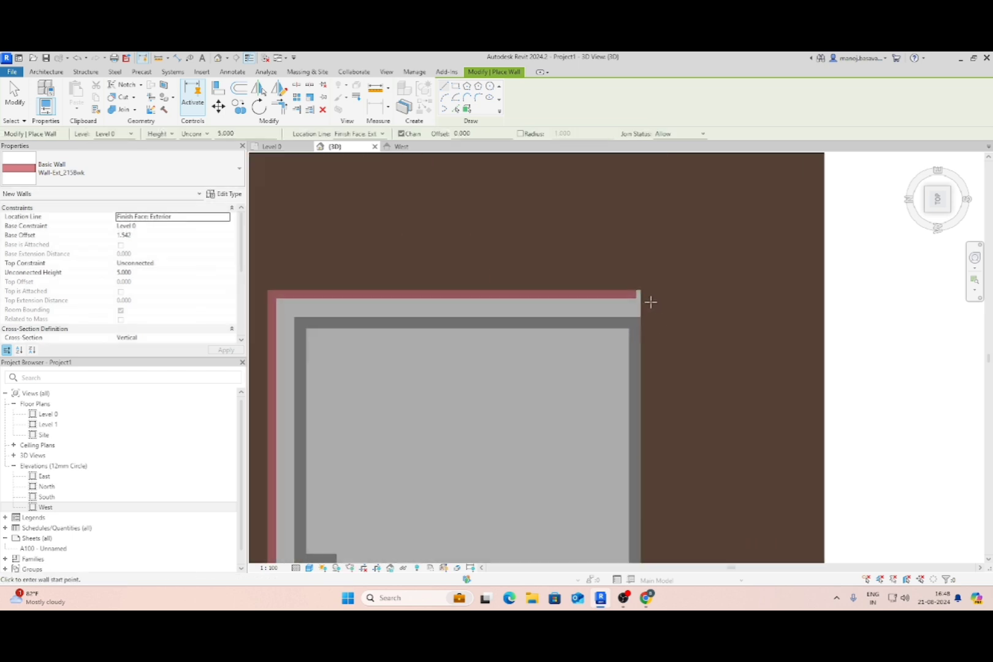
pyautogui.click(640, 291)
pyautogui.click(641, 318)
pyautogui.press('Escape')
pyautogui.press('Escape')
pyautogui.scroll(-3, 679, 261)
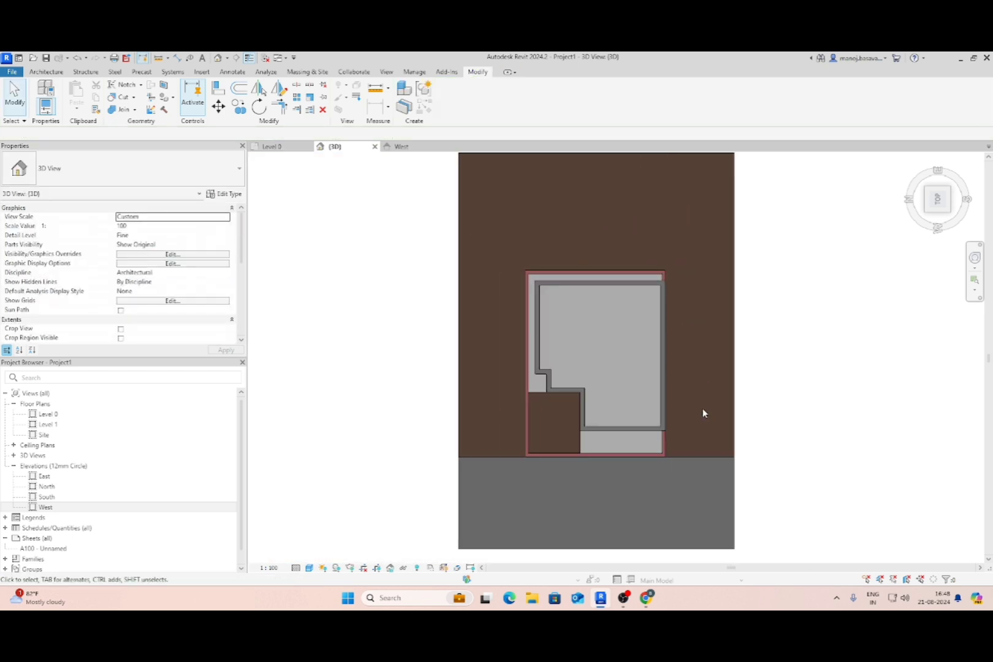
# Edit the profile of the perimeter wall opposite the road, raise its bottom edge to the slab's top, removing constraints, and finish.
pyautogui.keyDown('shift'); pyautogui.moveTo(703, 413); pyautogui.dragTo(539, 344, button='middle'); pyautogui.keyUp('shift')
pyautogui.scroll(4, 550, 333)
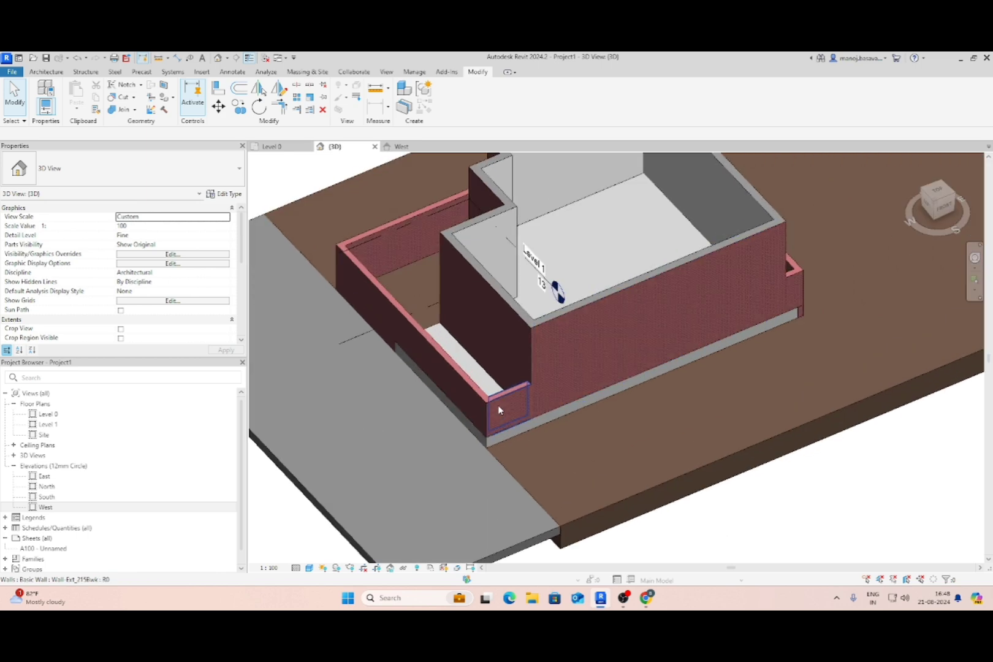
pyautogui.keyDown('shift'); pyautogui.moveTo(864, 281); pyautogui.dragTo(614, 356, button='middle'); pyautogui.keyUp('shift')
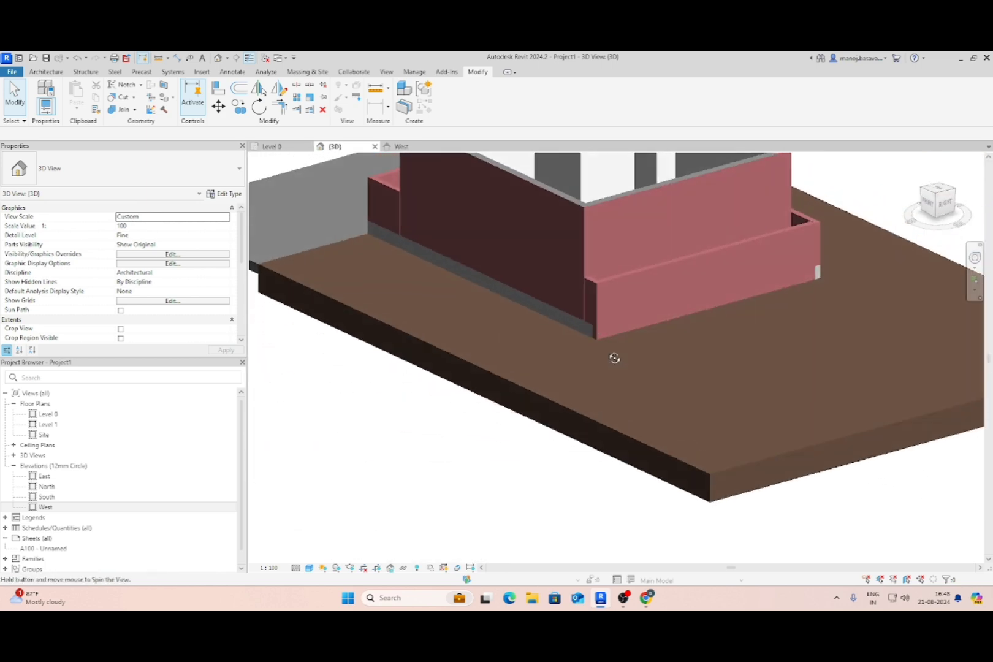
pyautogui.doubleClick(633, 290)
pyautogui.click(944, 204)
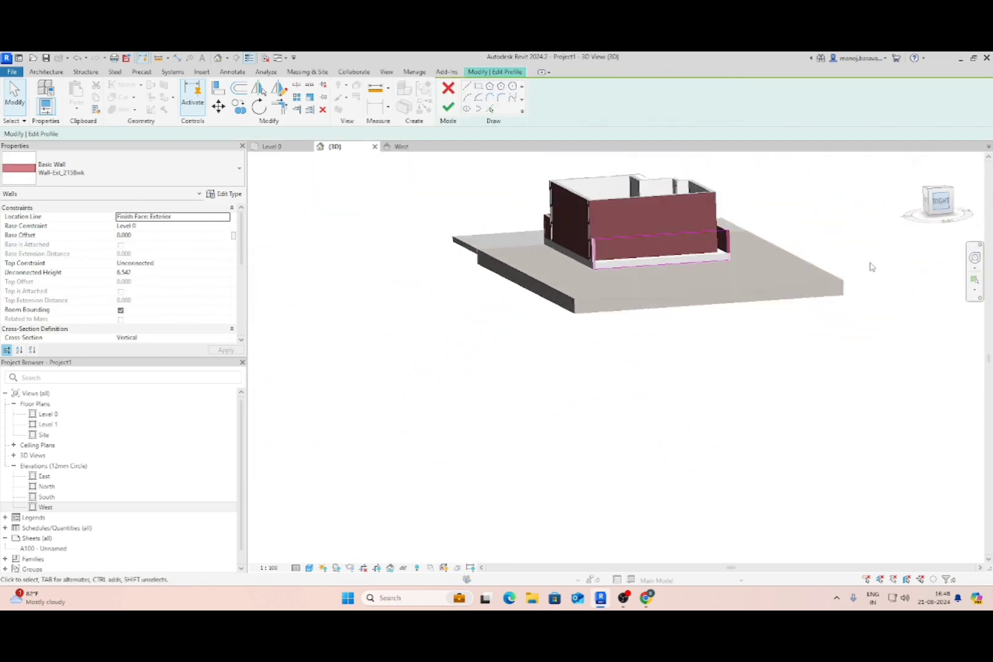
pyautogui.moveTo(660, 236); pyautogui.dragTo(638, 324, button='middle')
pyautogui.scroll(3, 627, 337)
pyautogui.click(618, 405)
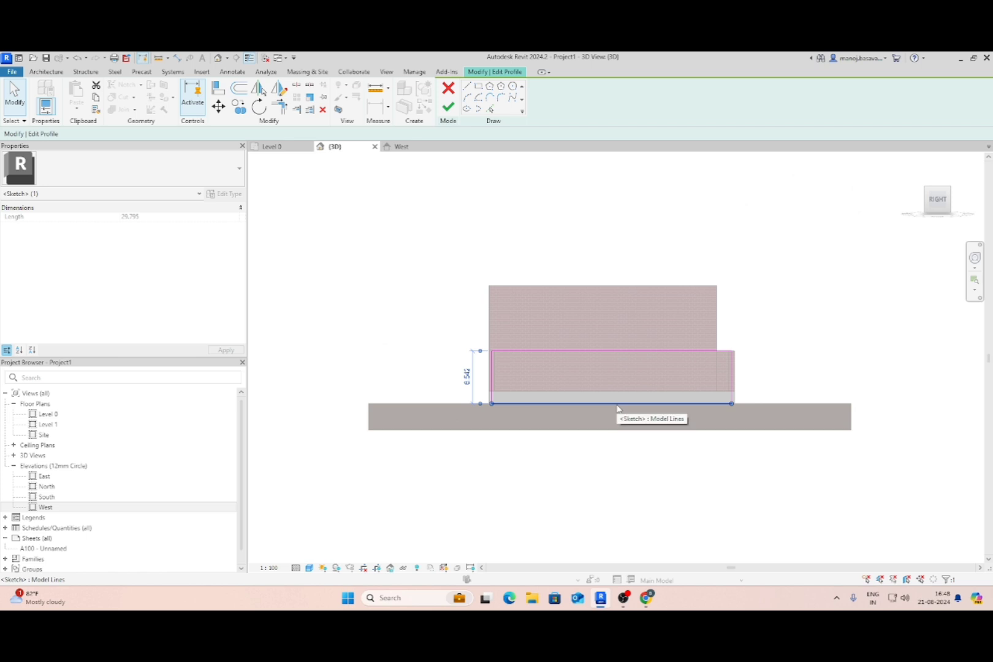
pyautogui.moveTo(620, 395); pyautogui.dragTo(628, 376)
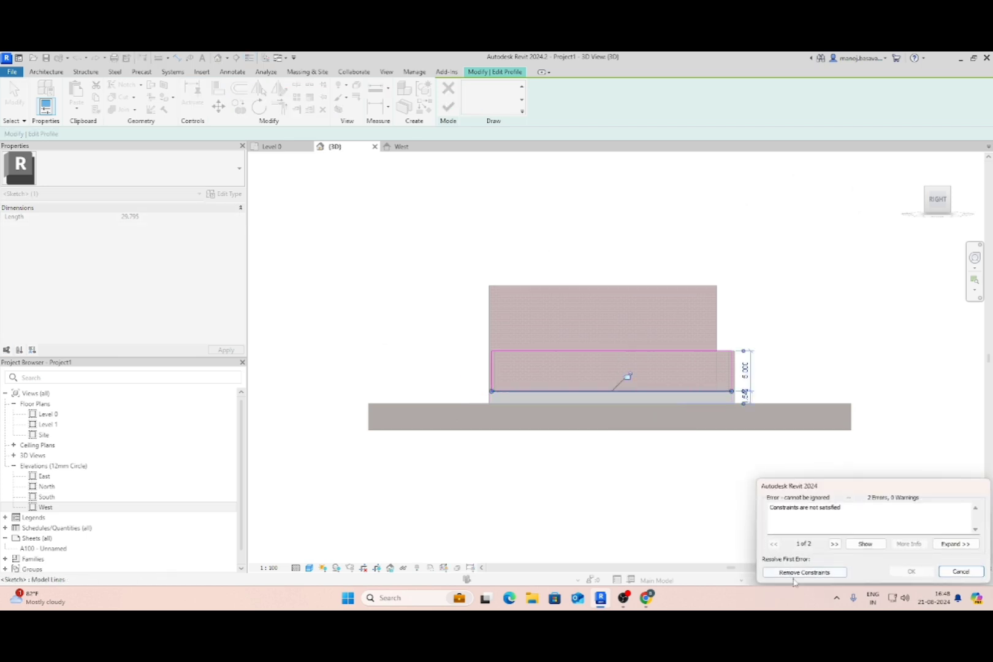
pyautogui.click(795, 574)
pyautogui.click(448, 108)
# On the Level 0 plan, set the distance from the perimeter wall to the house's horizontal stepped wall beside the notch to 12.
pyautogui.keyDown('shift'); pyautogui.moveTo(685, 388); pyautogui.dragTo(604, 468, button='middle'); pyautogui.keyUp('shift')
pyautogui.press('Escape')
pyautogui.click(937, 191)
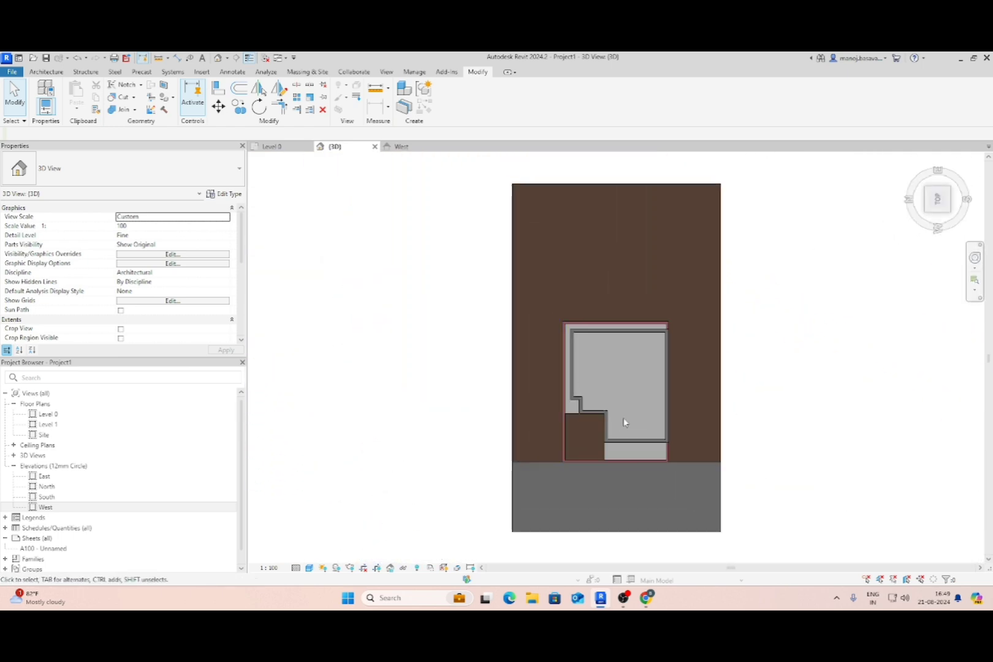
pyautogui.click(297, 146)
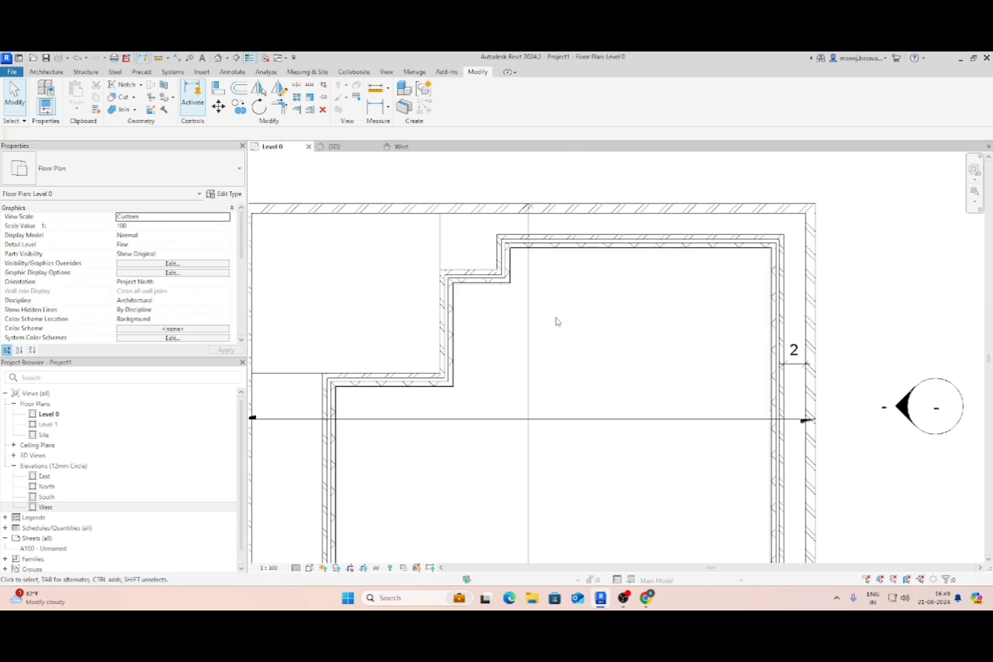
pyautogui.scroll(-2, 554, 321)
pyautogui.click(429, 362)
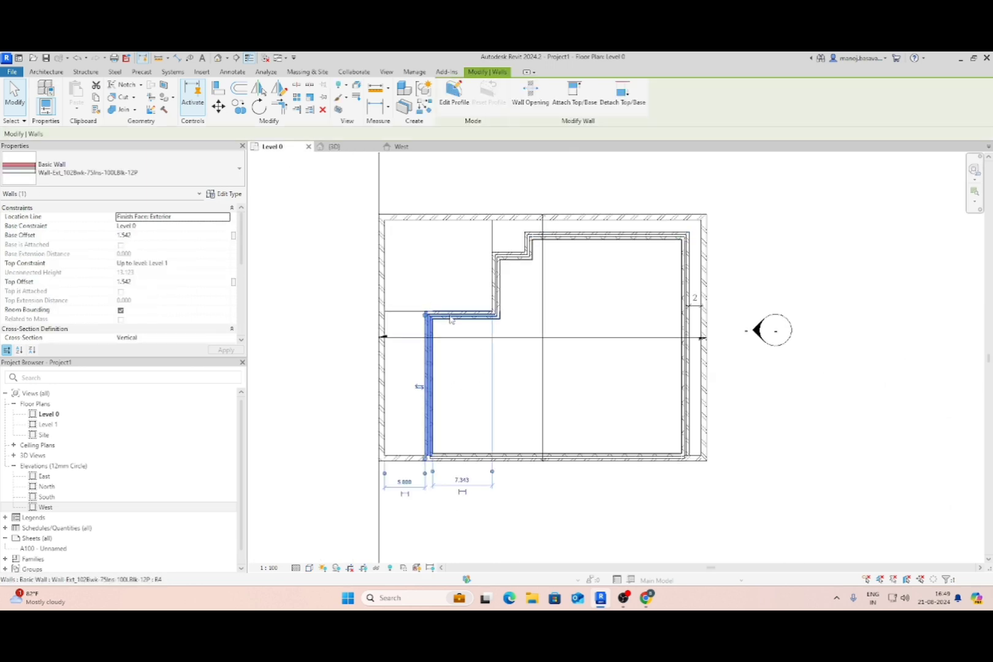
pyautogui.click(450, 315)
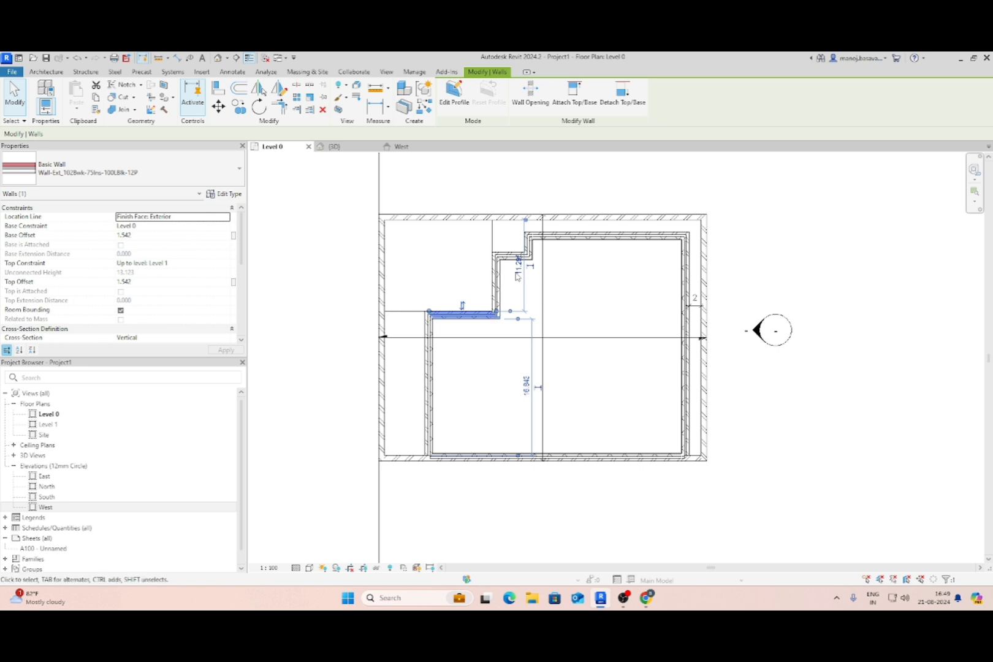
pyautogui.press('Return')
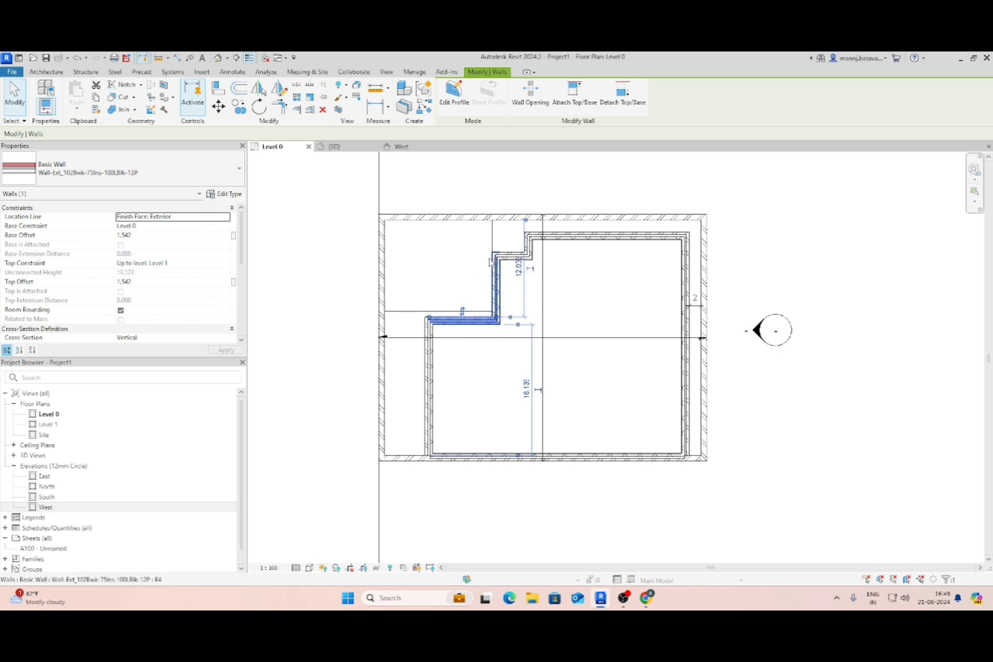
# Edit the floor boundary, move the notch's horizontal edge onto the house's stepped wall, and finish the sketch.
pyautogui.doubleClick(470, 312)
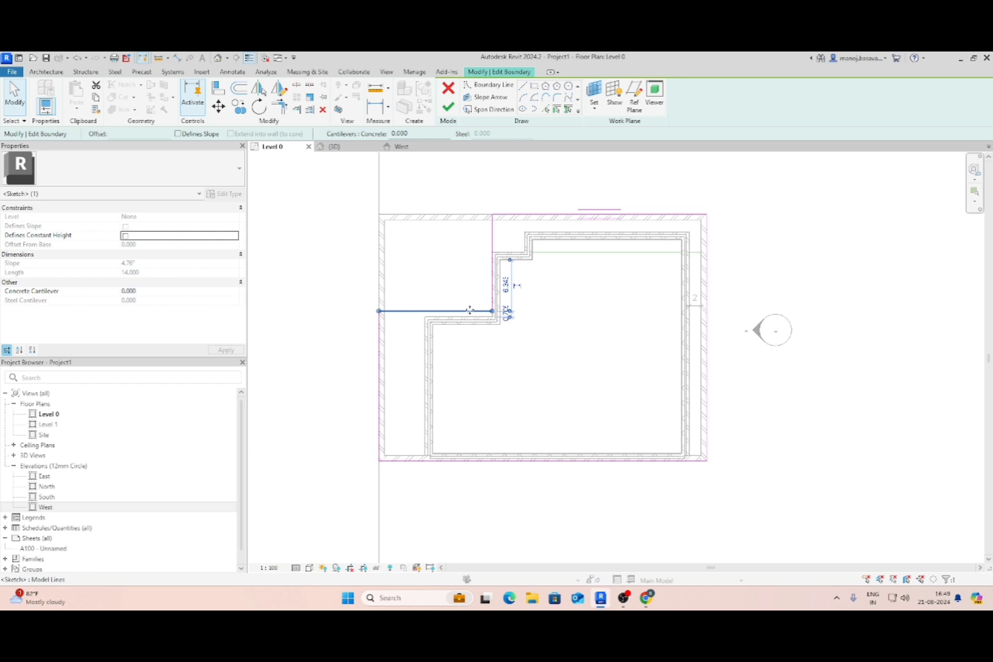
pyautogui.moveTo(470, 310); pyautogui.dragTo(470, 325)
pyautogui.scroll(2, 488, 206)
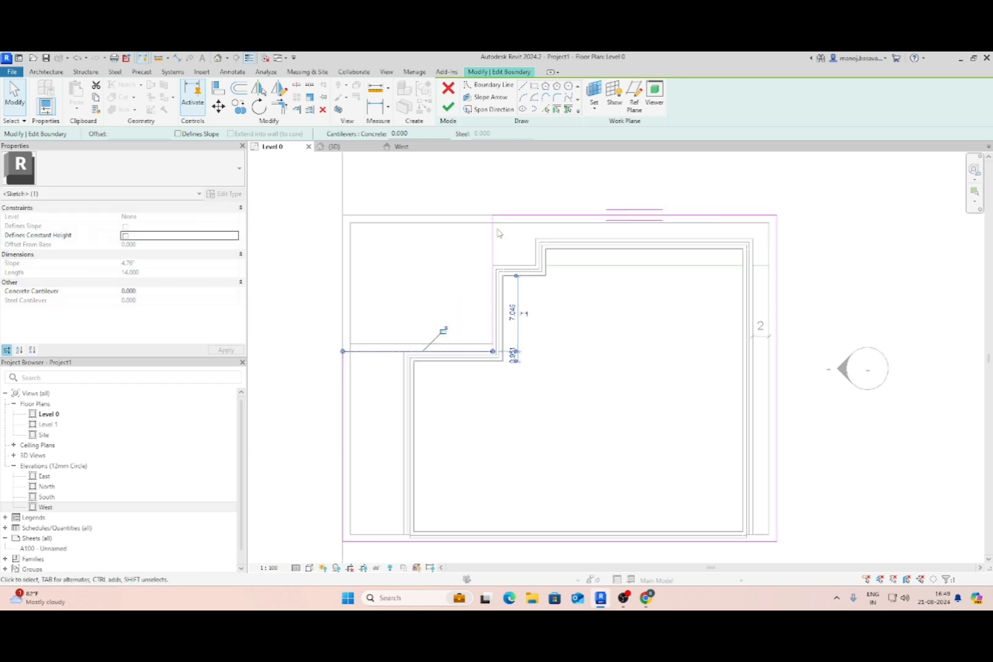
pyautogui.click(448, 107)
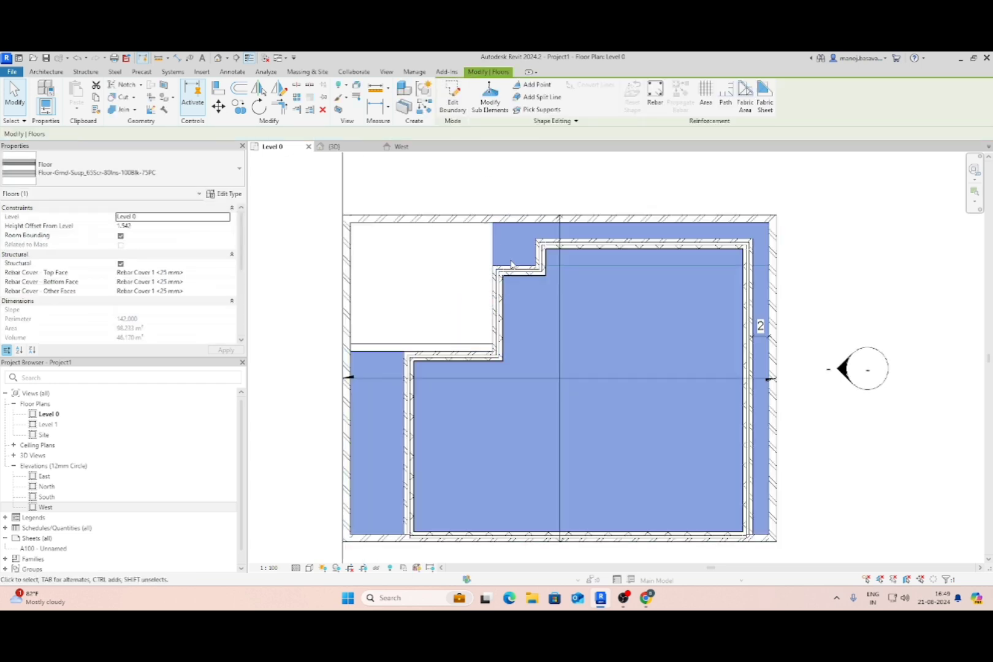
pyautogui.scroll(-4, 514, 264)
# Delete the dimension between the east house wall and the perimeter wall.
pyautogui.click(681, 262)
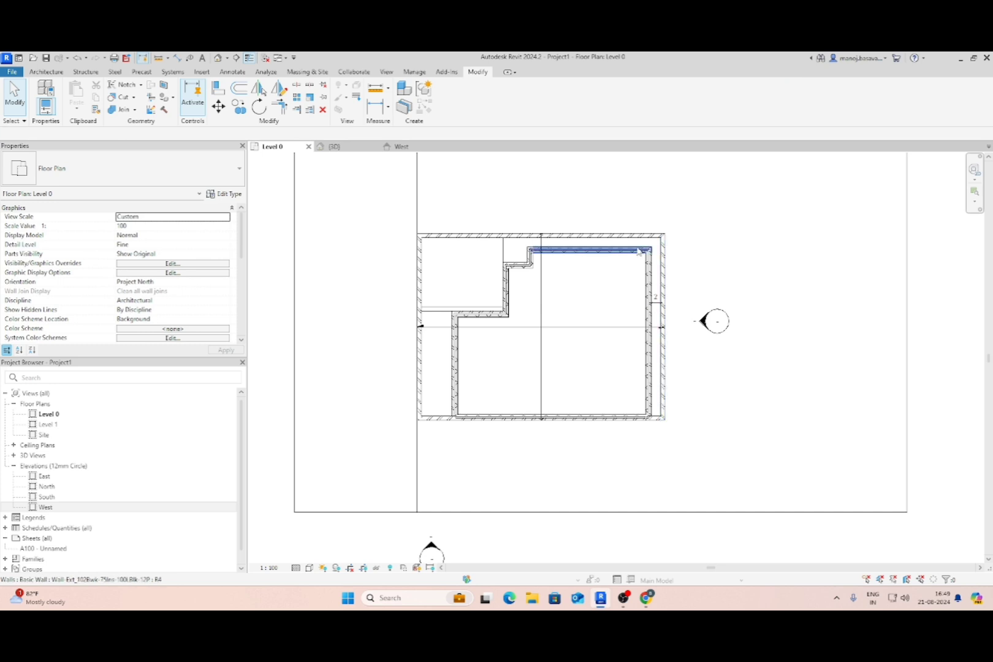
pyautogui.scroll(2, 637, 251)
pyautogui.click(660, 319)
pyautogui.press('Delete')
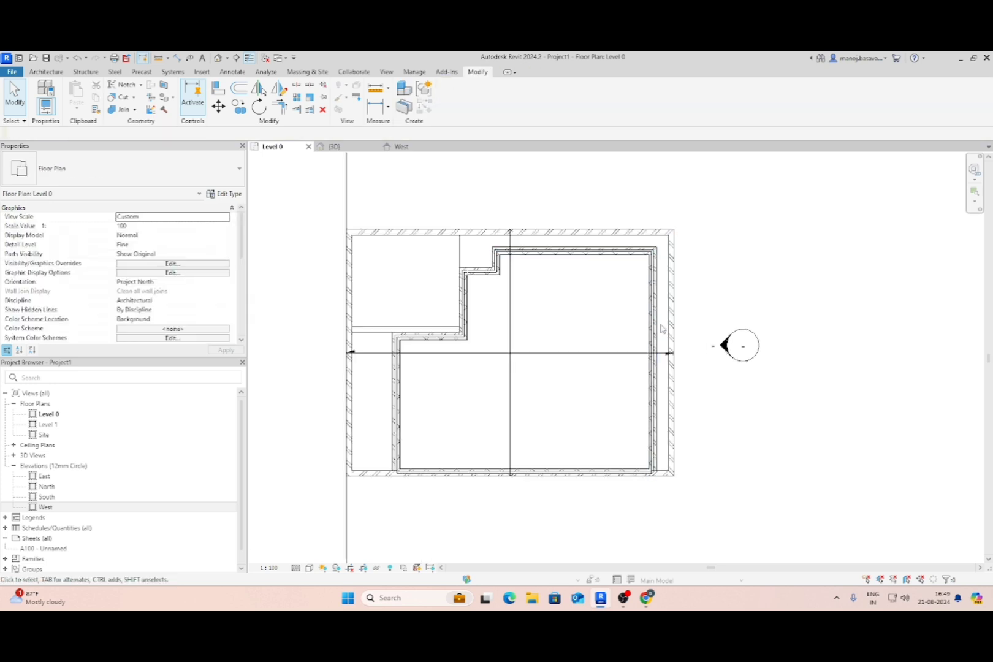
# Draw Wall-Int_12P-100Blk-12P interior walls from the notch's inner house corner, 3 units east and then straight to the south wall.
pyautogui.moveTo(482, 426); pyautogui.dragTo(561, 410, button='middle')
pyautogui.moveTo(494, 365); pyautogui.dragTo(505, 375, button='middle')
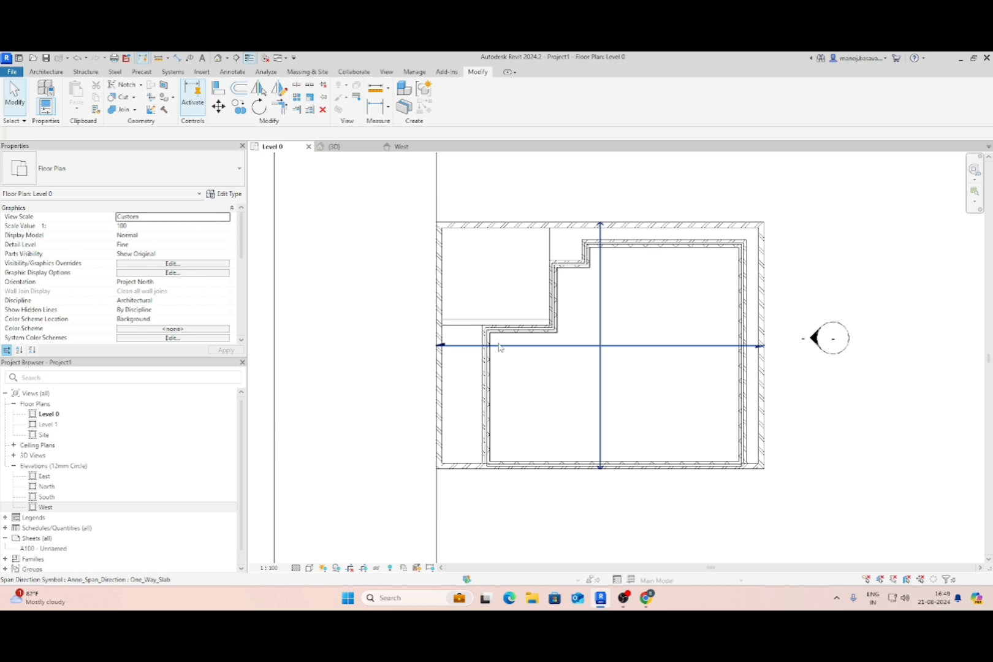
pyautogui.click(46, 73)
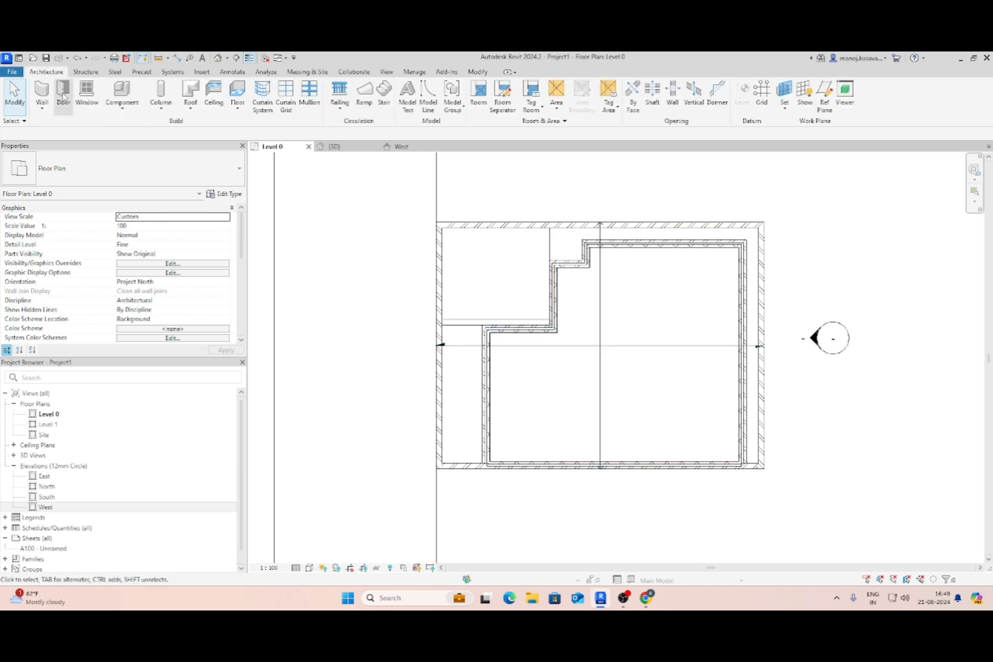
pyautogui.click(49, 107)
pyautogui.click(68, 126)
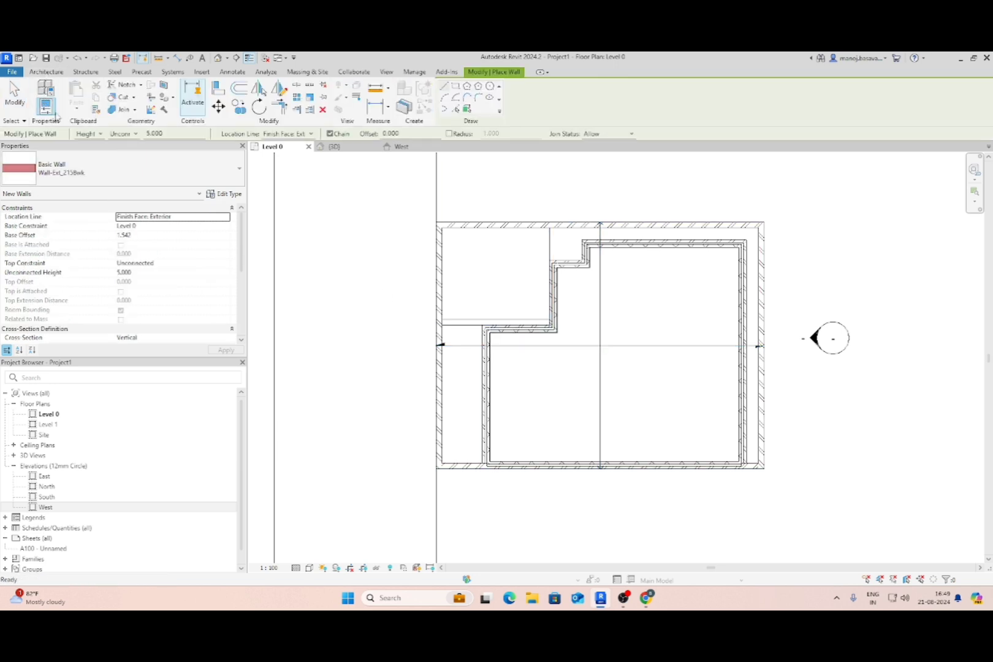
pyautogui.click(122, 168)
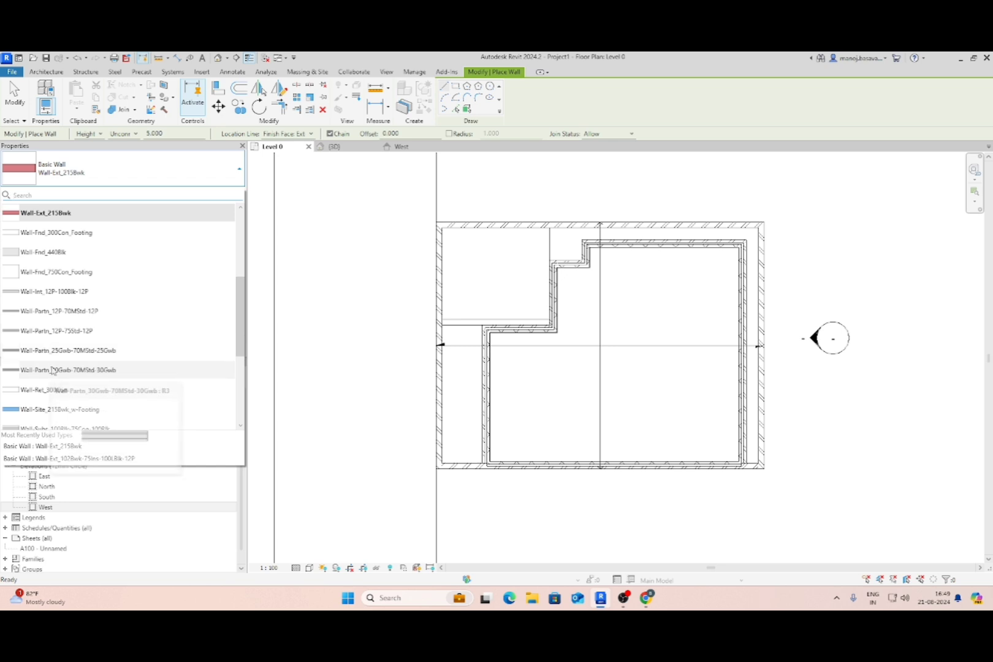
pyautogui.click(46, 292)
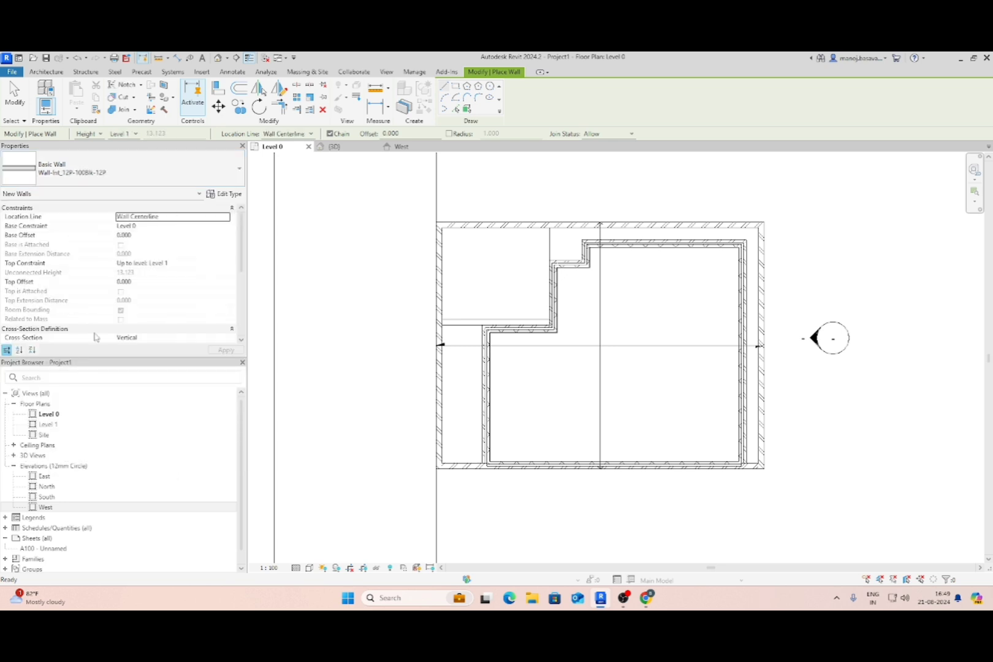
pyautogui.click(555, 329)
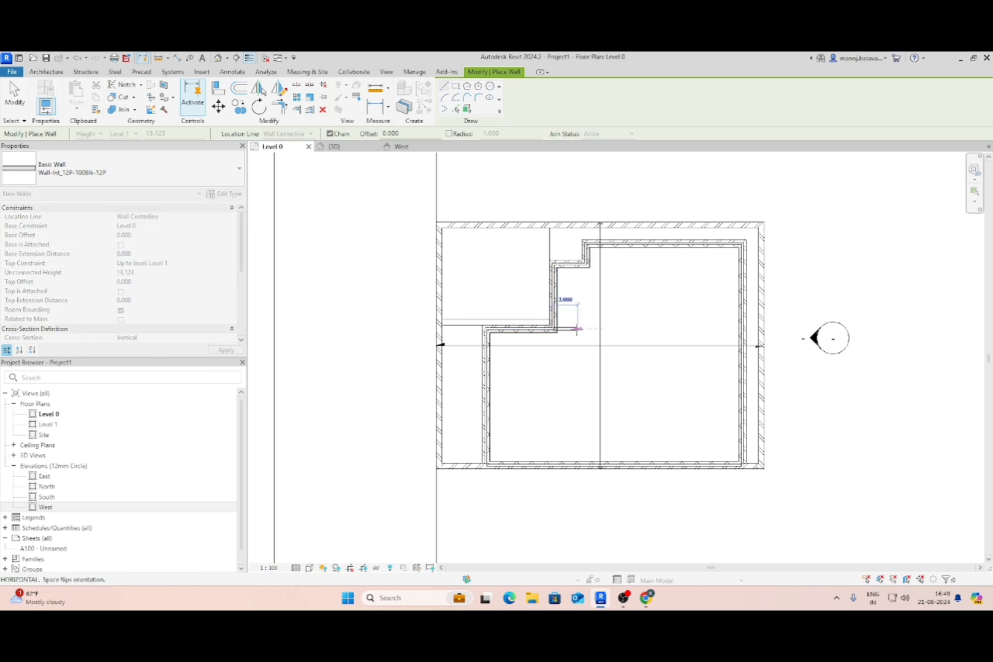
pyautogui.click(576, 329)
pyautogui.click(577, 463)
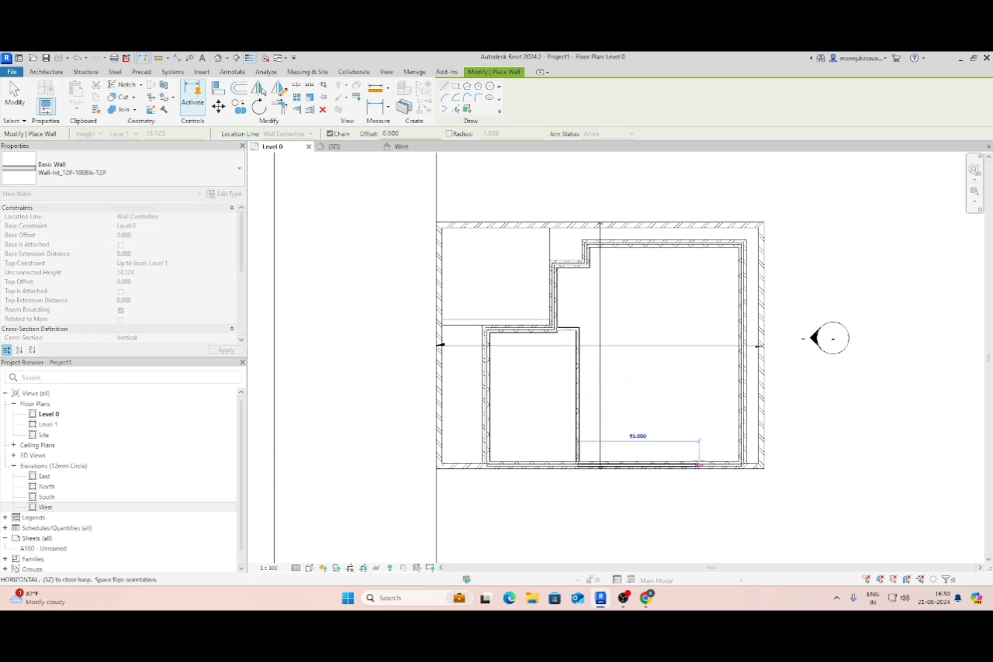
pyautogui.press('Escape')
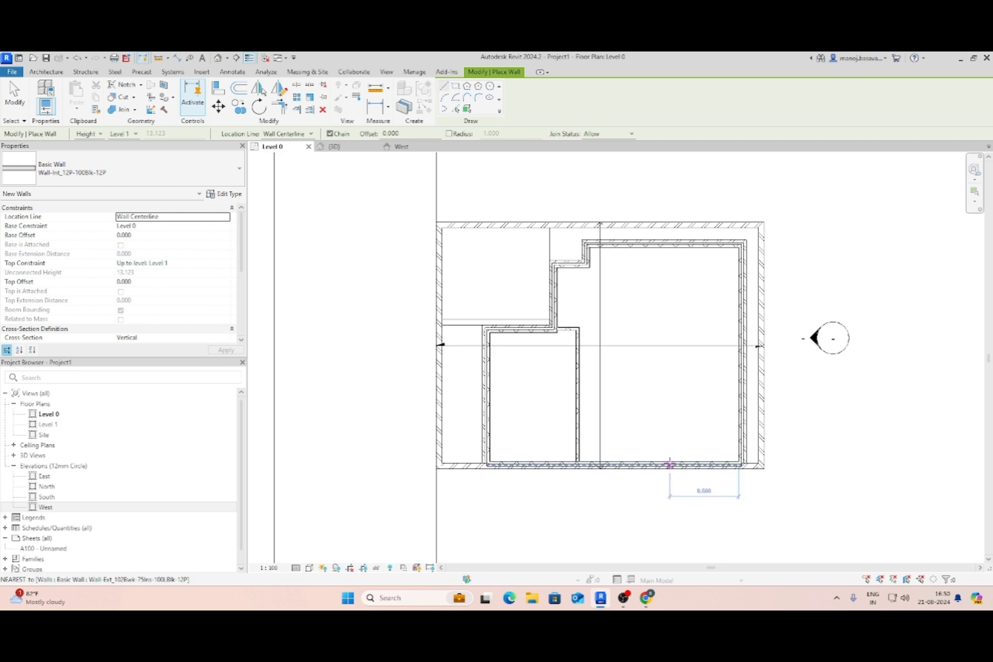
# Draw a full-depth partition between the south and north house walls, about 8.3 from the east house wall.
pyautogui.click(669, 464)
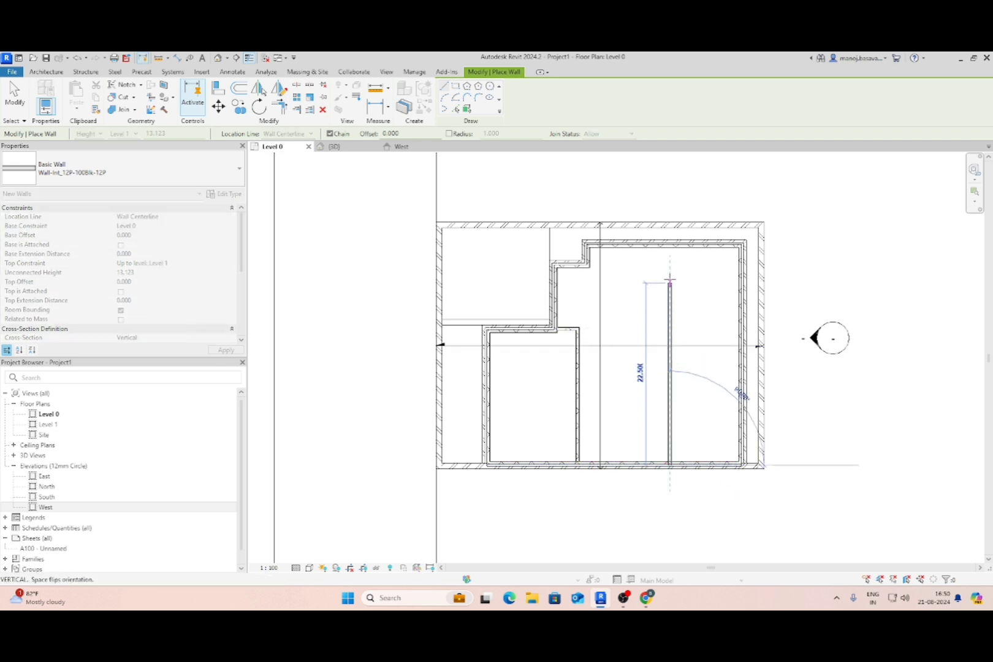
pyautogui.click(670, 245)
pyautogui.press('Escape')
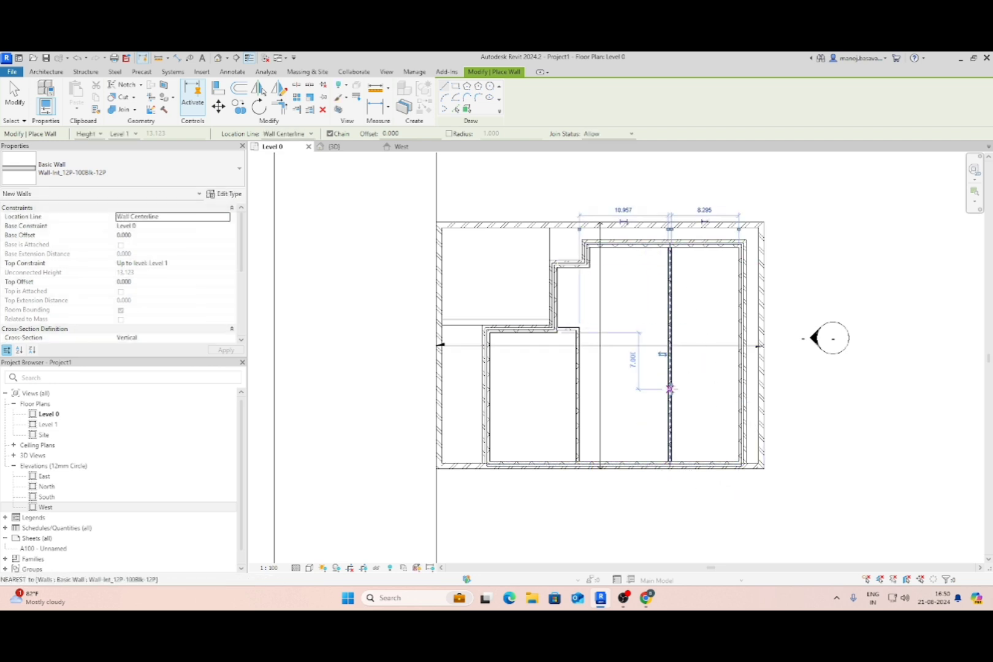
# Draw two parallel cross partitions from the full-depth partition to the east house wall, forming three rooms.
pyautogui.click(670, 388)
pyautogui.click(739, 388)
pyautogui.press('Escape')
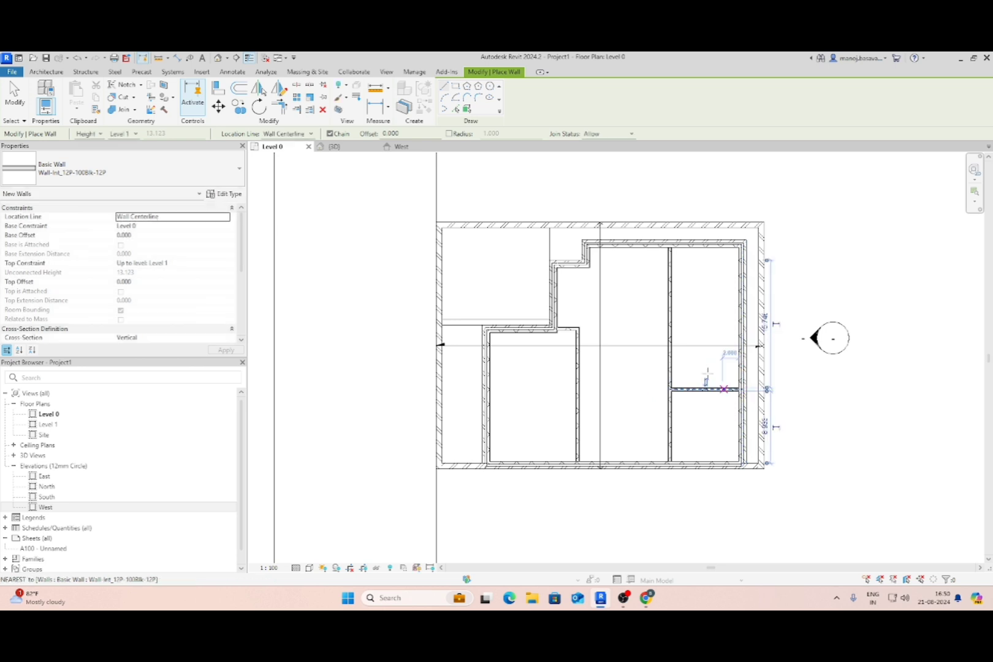
pyautogui.click(671, 346)
pyautogui.click(739, 345)
pyautogui.press('Escape')
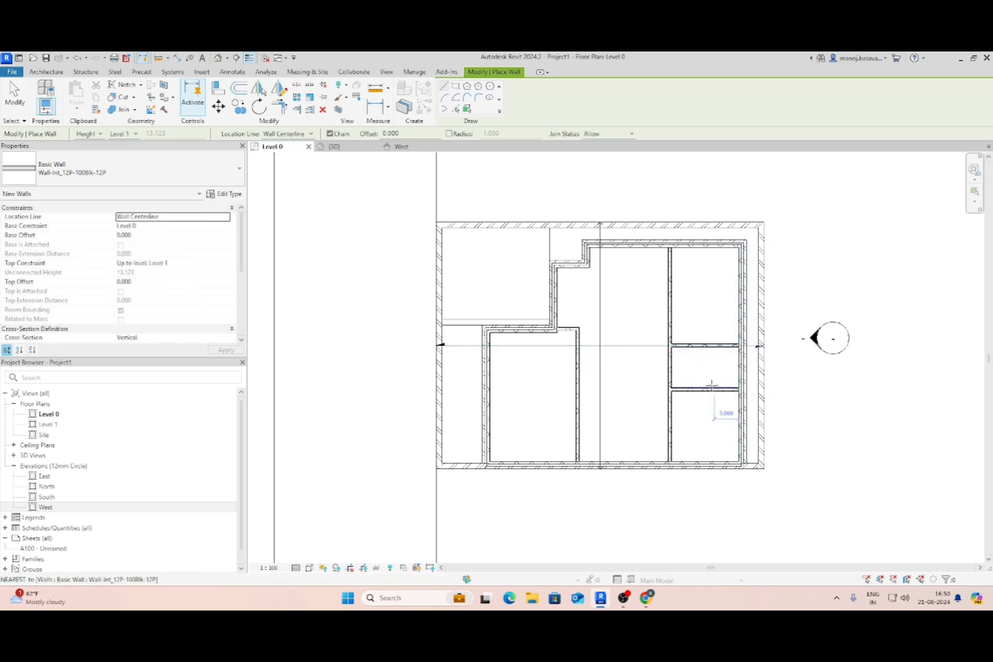
pyautogui.press('Escape')
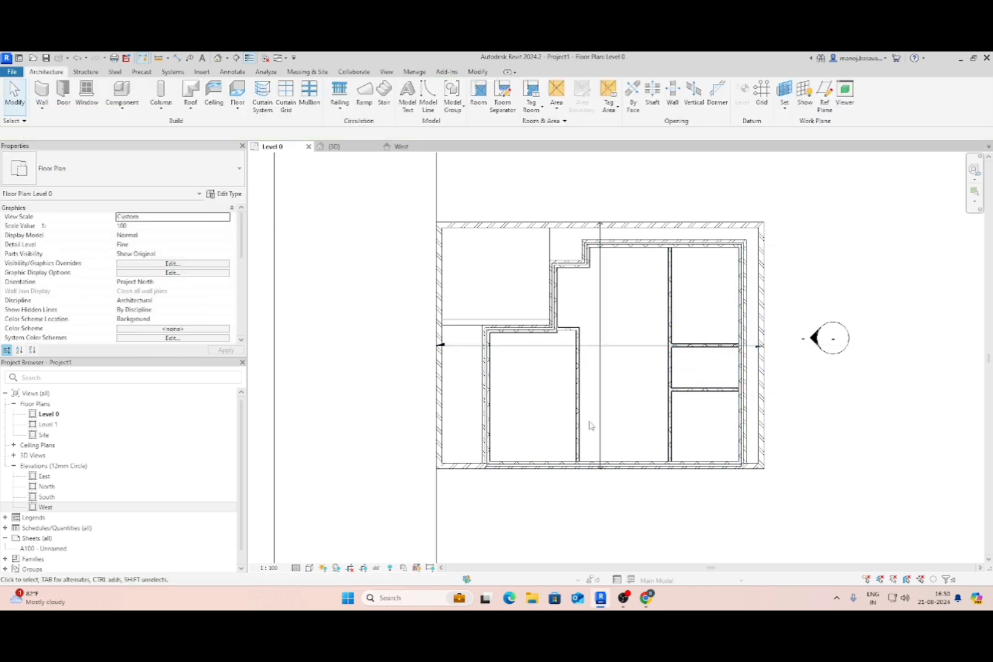
# Draw a cross partition dividing the southwest room between its interior east wall and the west house wall.
pyautogui.click(42, 92)
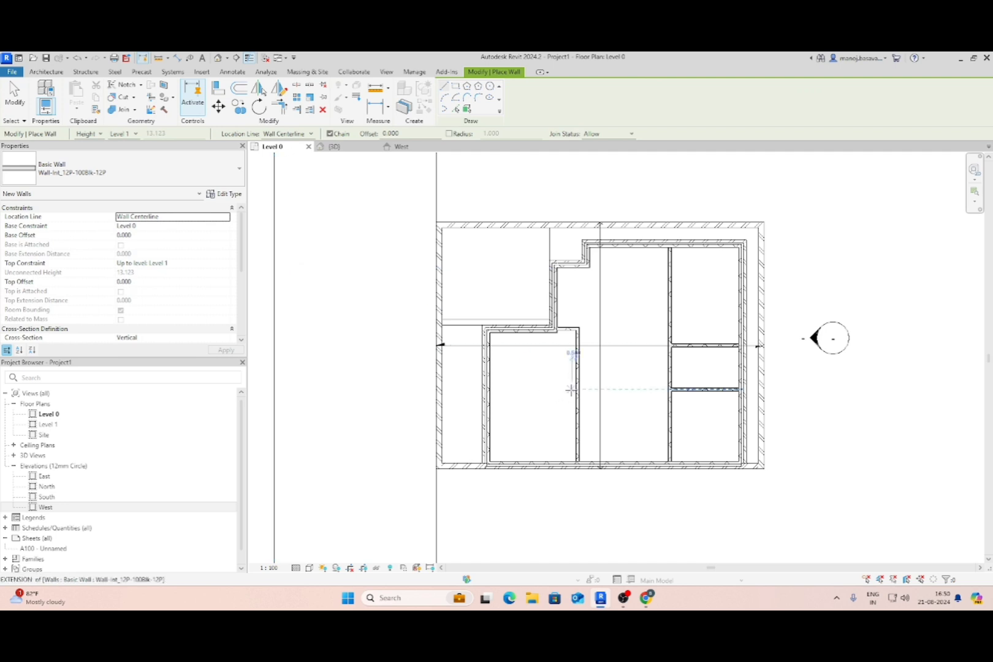
pyautogui.click(577, 364)
pyautogui.click(488, 364)
pyautogui.press('Escape')
pyautogui.press('Escape')
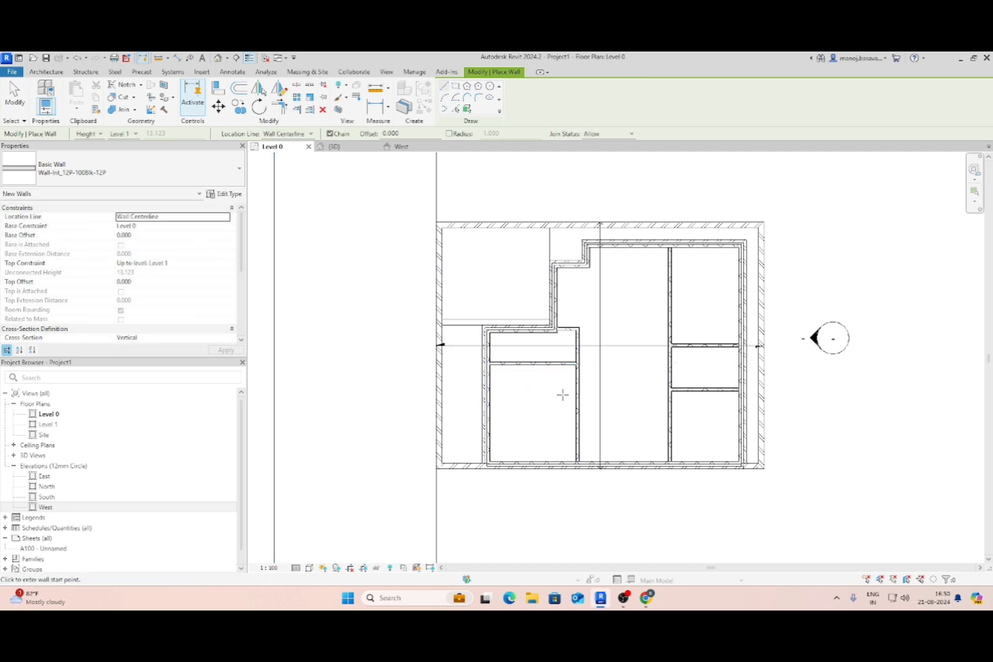
# Set the distance from the southern cross partition on the east side to the south outer wall to 8.
pyautogui.scroll(-1, 539, 361)
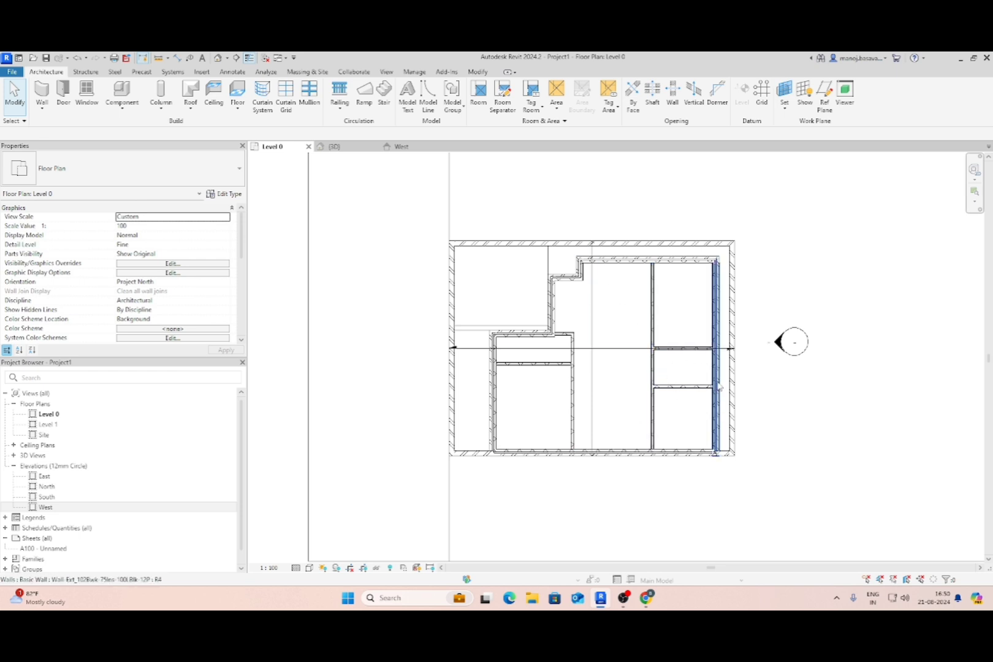
pyautogui.scroll(3, 652, 410)
pyautogui.click(654, 405)
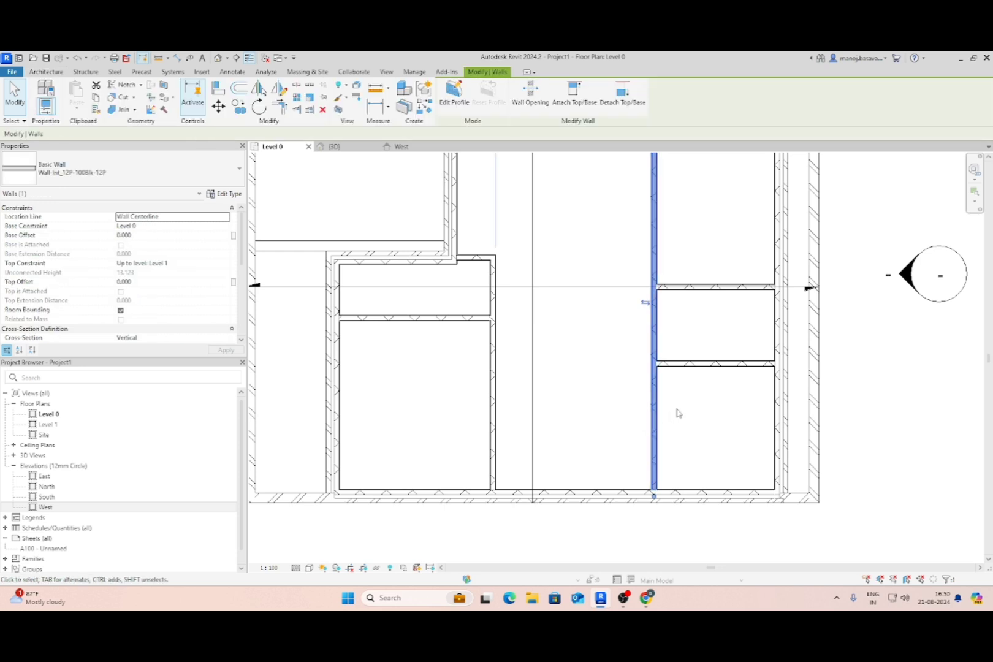
pyautogui.scroll(2, 641, 304)
pyautogui.press('Escape')
pyautogui.scroll(-4, 641, 400)
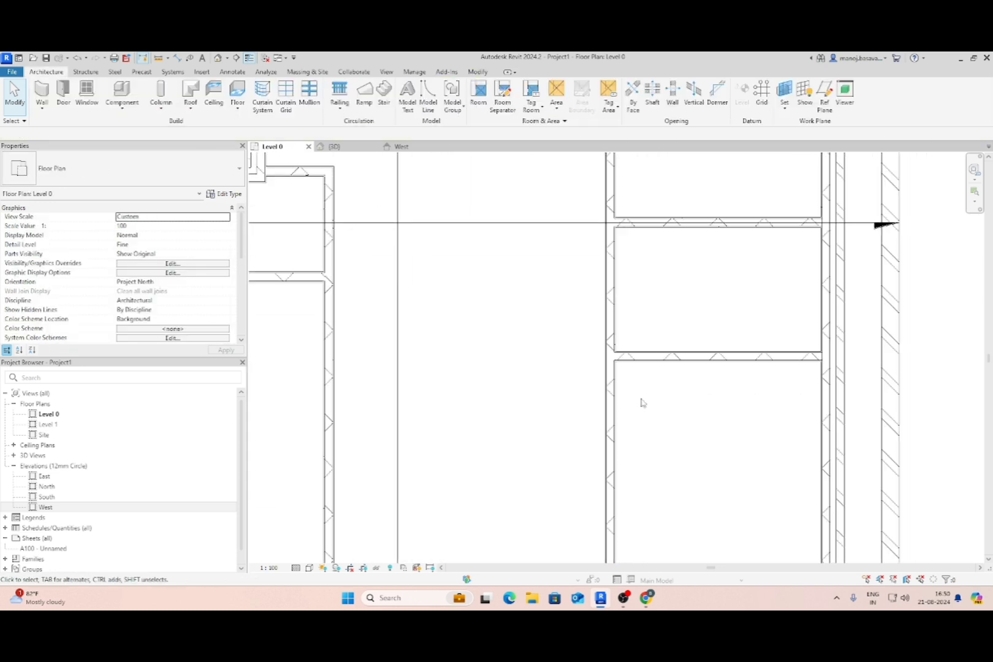
pyautogui.click(668, 381)
pyautogui.click(745, 429)
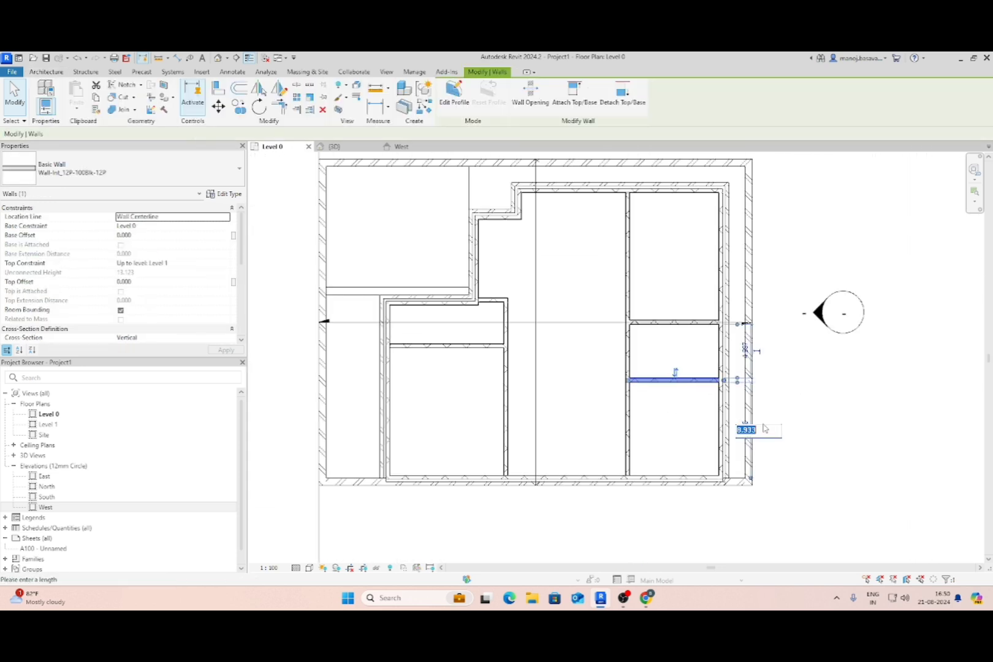
pyautogui.press('Return')
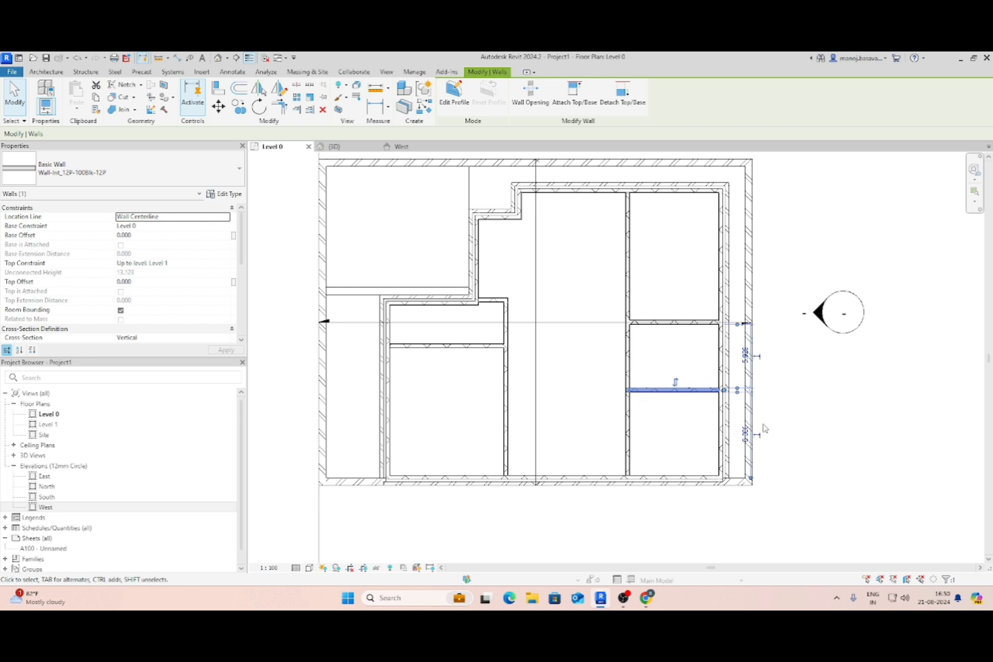
pyautogui.press('Escape')
# Set the clear distance between the full-depth partition and the east house wall to 8.
pyautogui.click(627, 443)
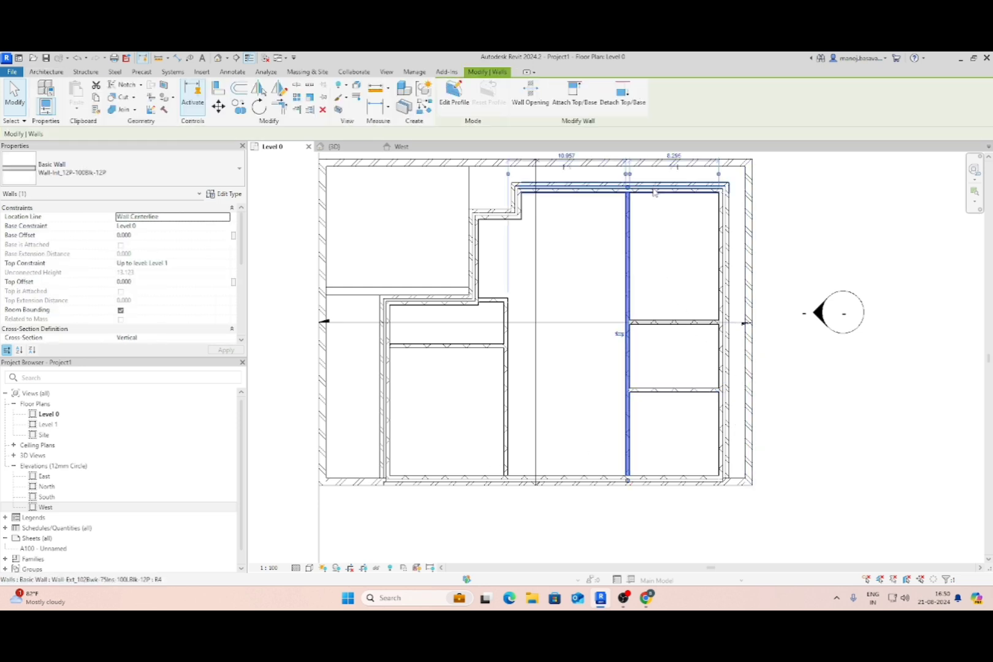
pyautogui.click(670, 156)
pyautogui.write('8')
pyautogui.press('Return')
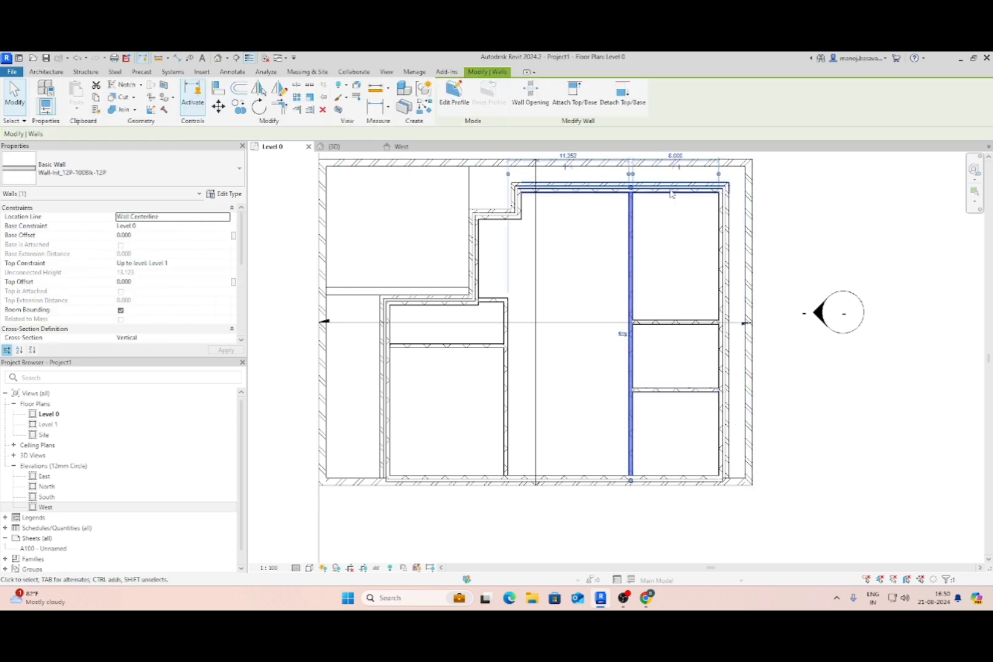
pyautogui.press('Escape')
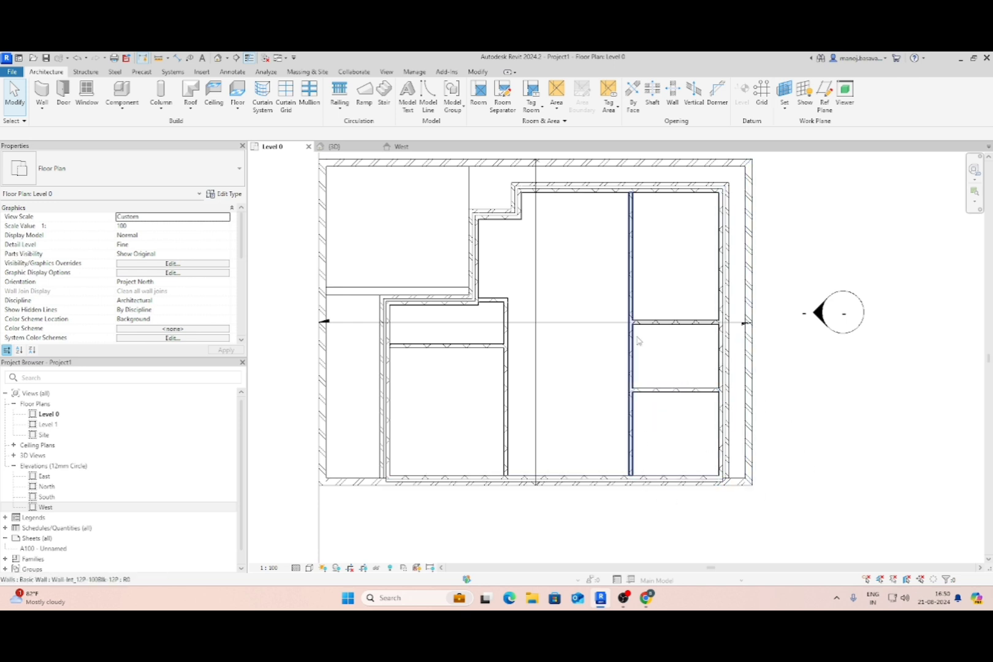
# Set the clear distance from the southern cross partition to the south house wall's inner face to 8.
pyautogui.click(662, 391)
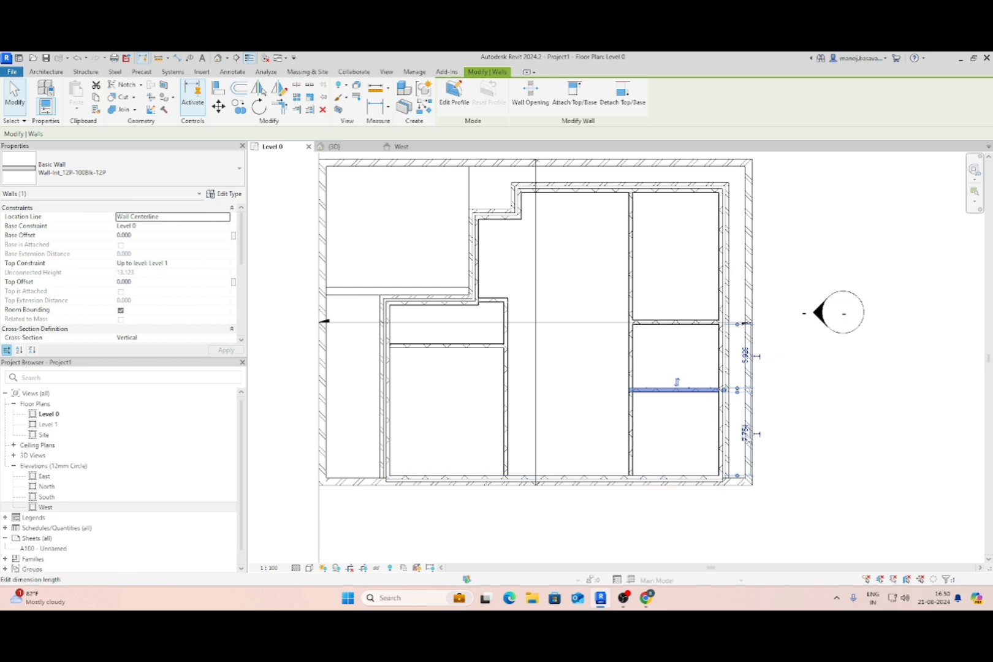
pyautogui.click(746, 433)
pyautogui.press('Return')
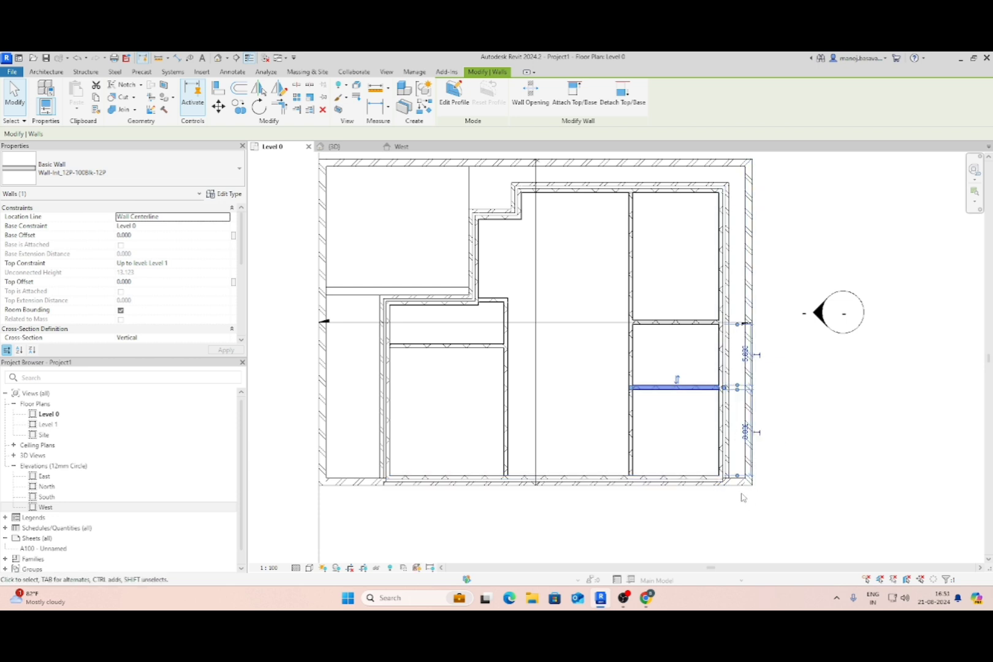
# Check the southeast room's clear width and depth with temporary model lines, then leave the line command.
pyautogui.scroll(3, 735, 484)
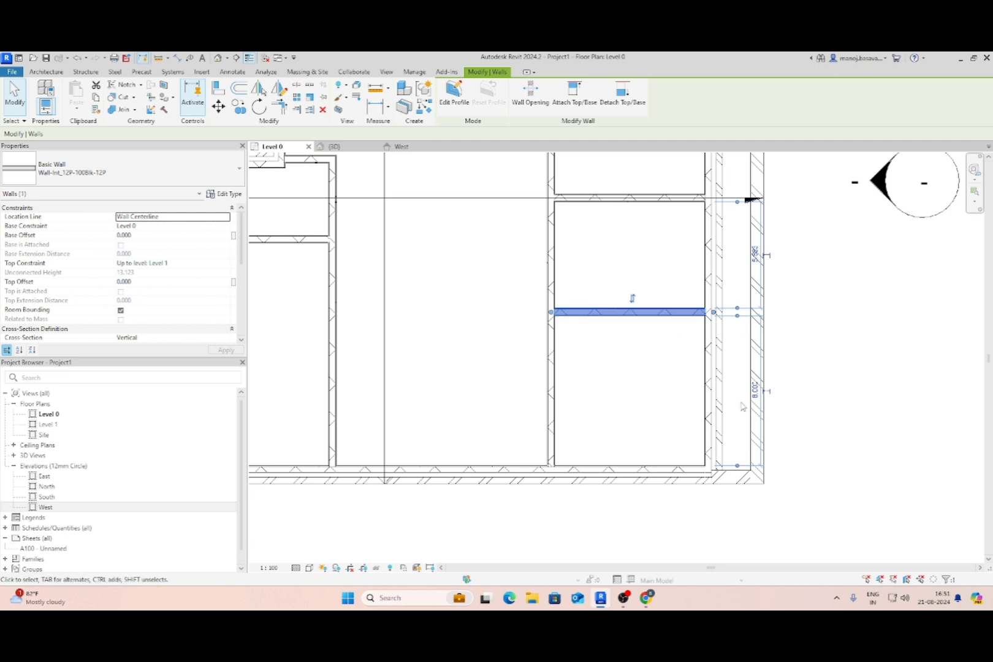
pyautogui.click(672, 385)
pyautogui.click(428, 95)
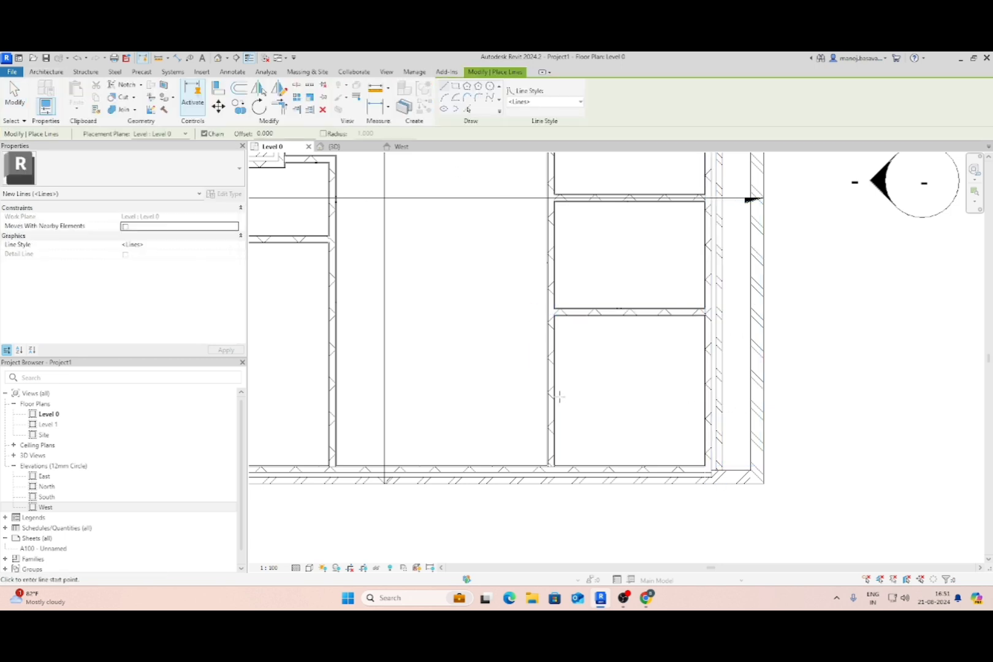
pyautogui.click(555, 394)
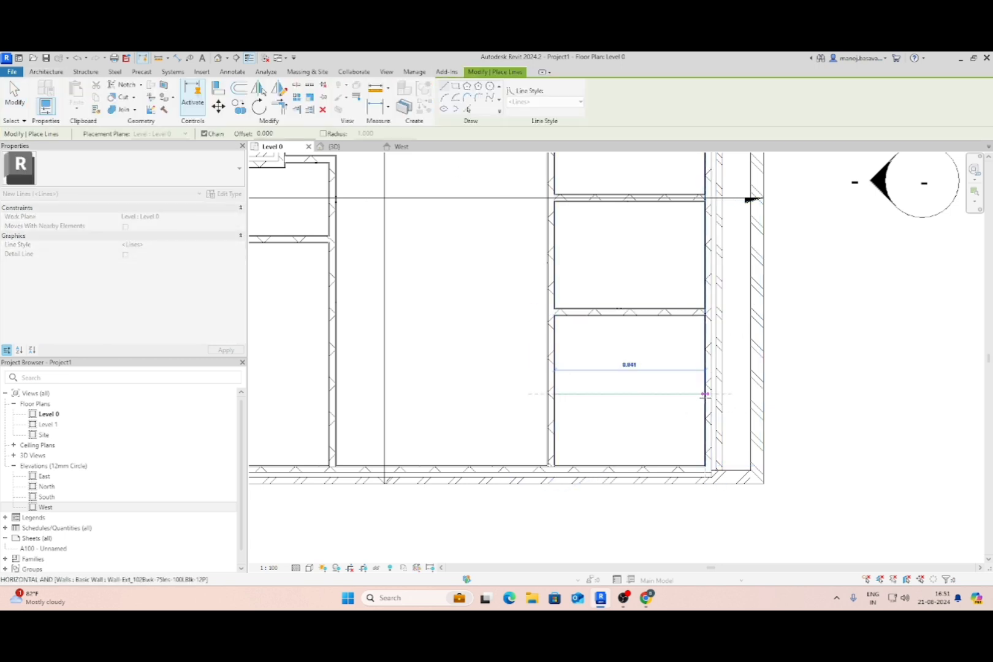
pyautogui.press('Escape')
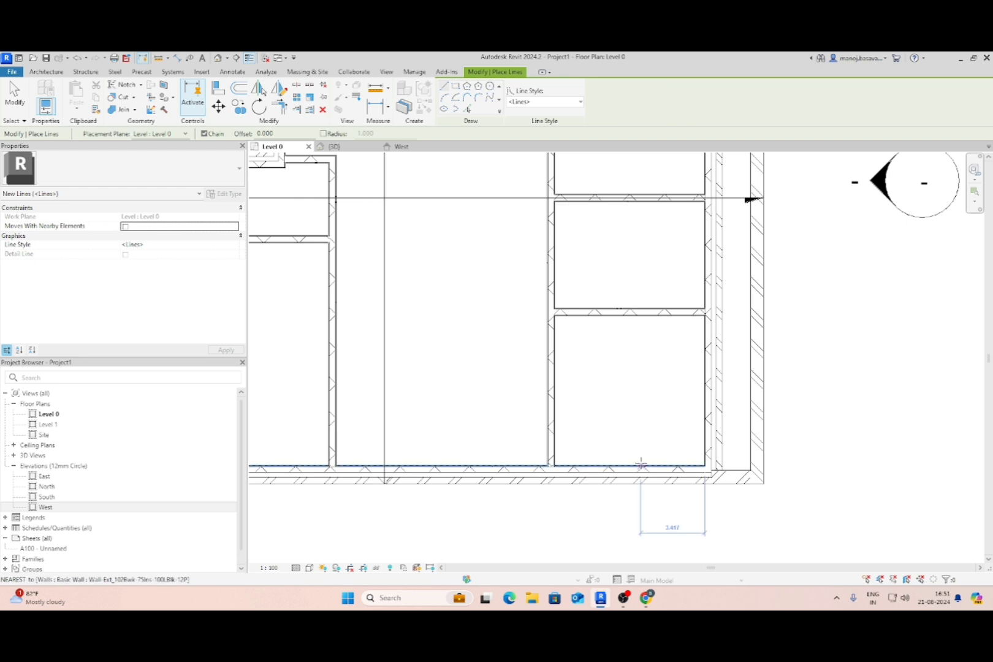
pyautogui.click(641, 465)
pyautogui.press('Escape')
pyautogui.press('Escape')
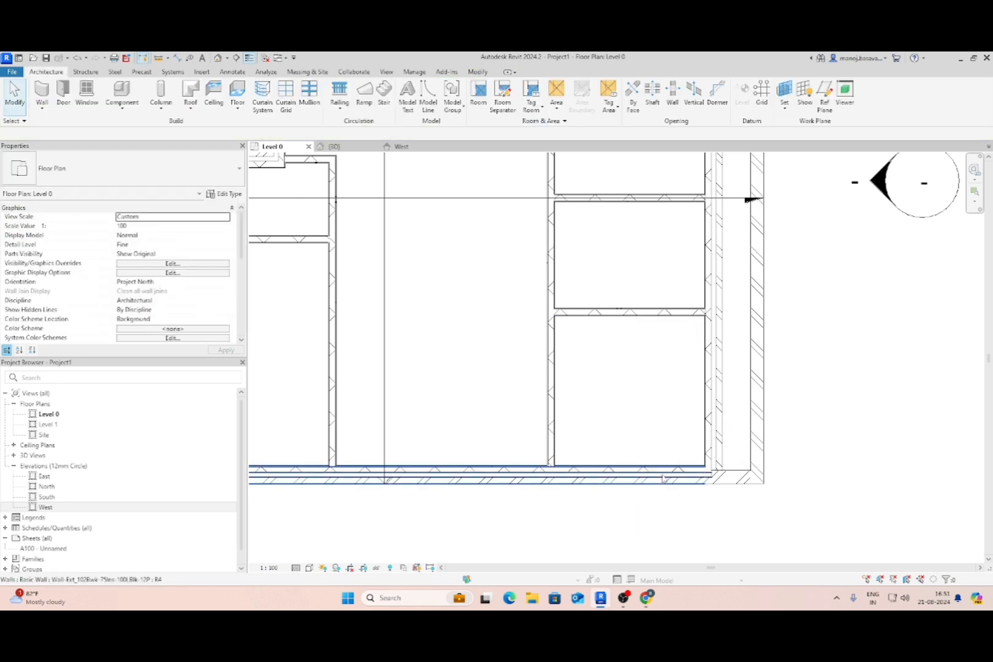
# Set the clear distance between the two east-side cross partitions to 6 by moving the northern one.
pyautogui.scroll(-5, 663, 479)
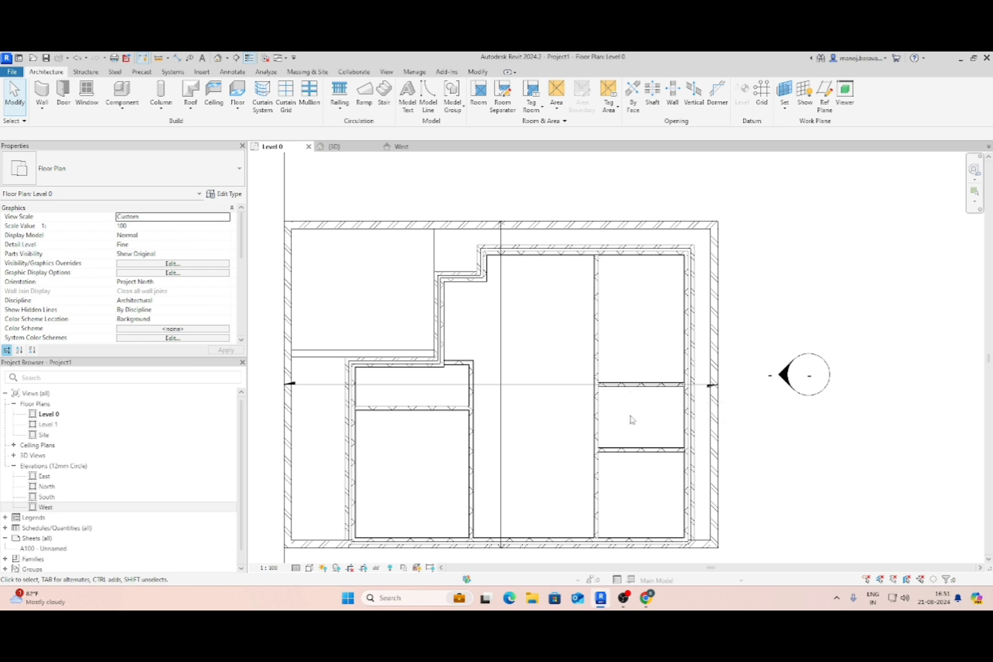
pyautogui.click(613, 448)
pyautogui.scroll(3, 636, 441)
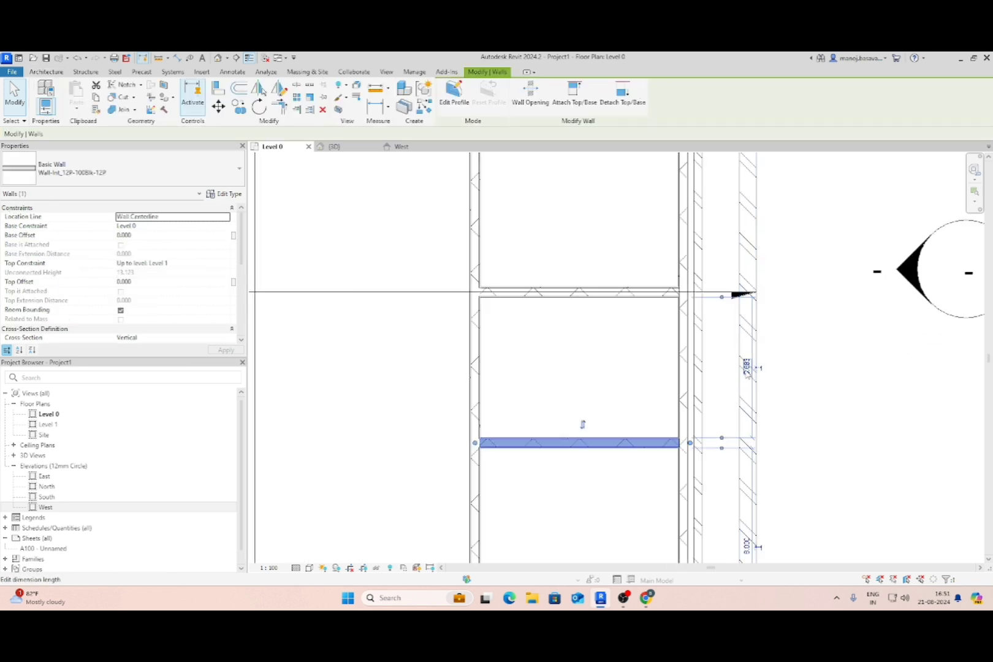
pyautogui.click(747, 369)
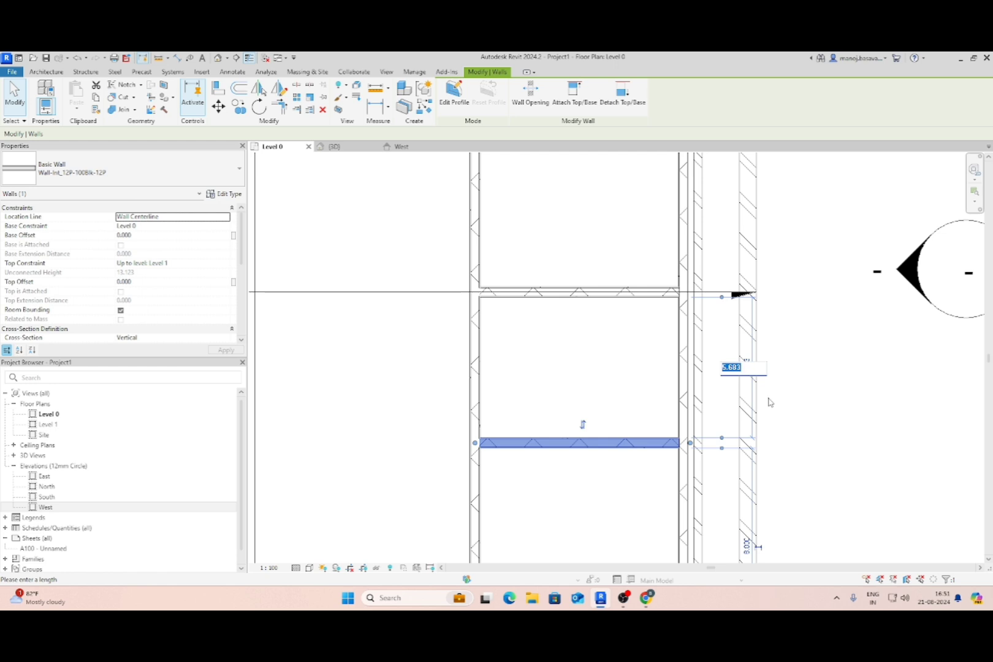
pyautogui.click(629, 291)
pyautogui.click(631, 292)
pyautogui.click(704, 366)
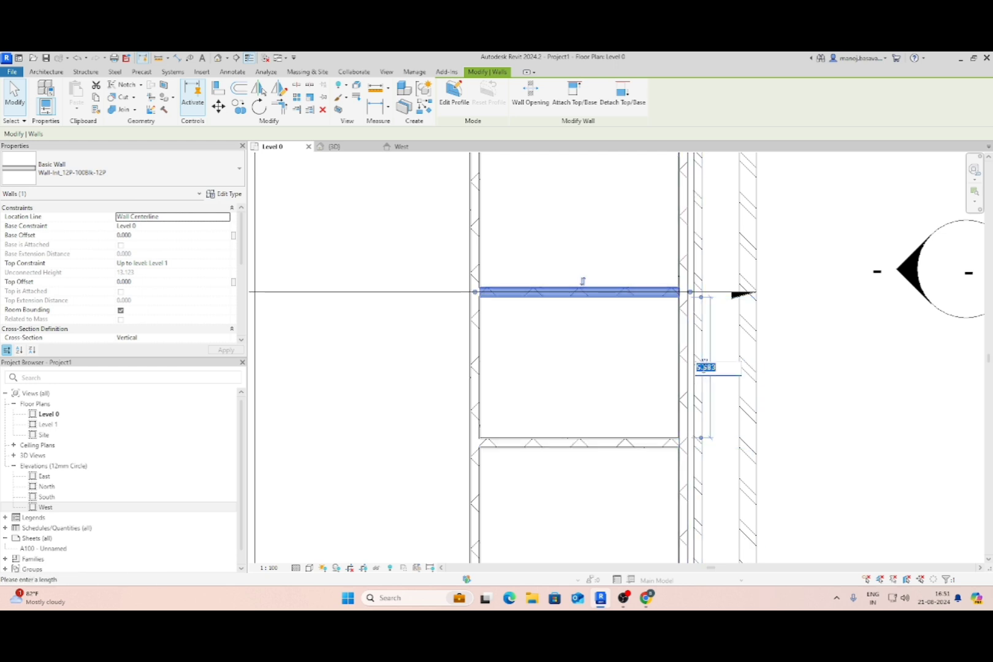
pyautogui.write('6')
pyautogui.press('Return')
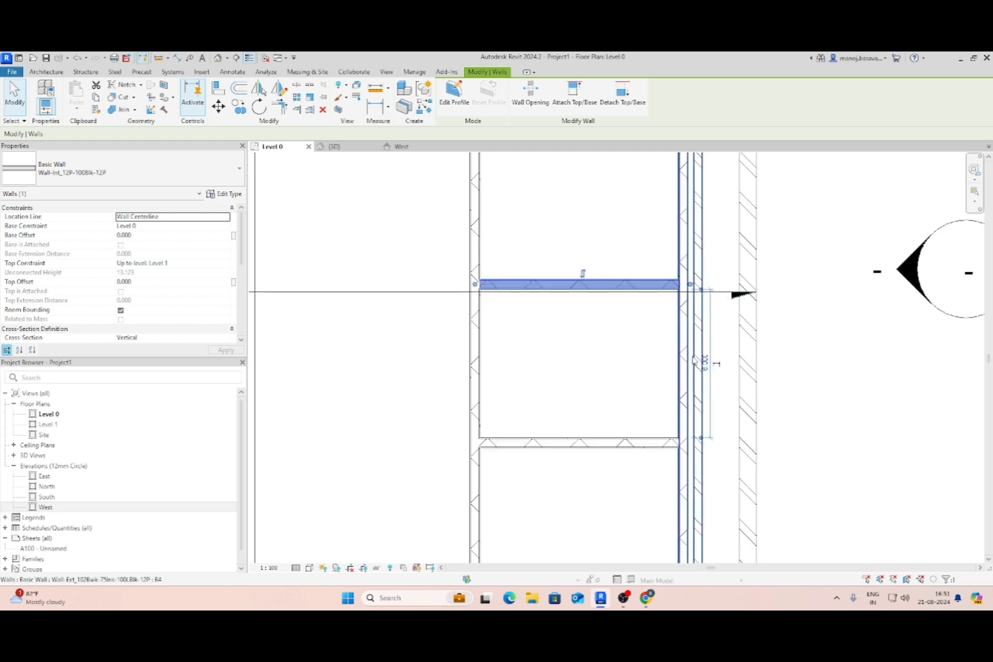
pyautogui.click(495, 349)
pyautogui.scroll(-4, 679, 355)
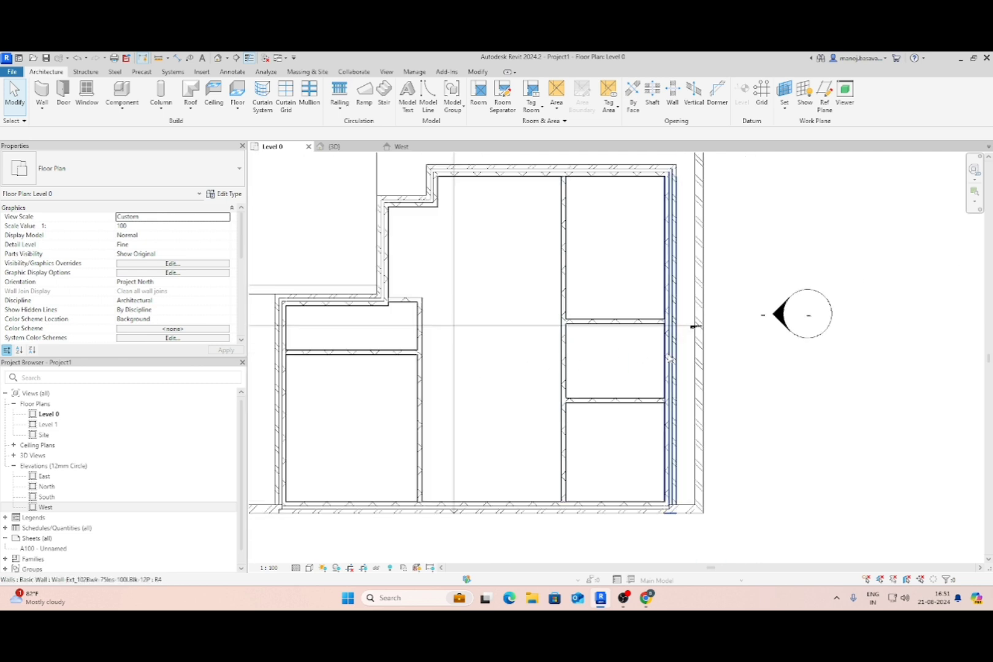
# Set the clear distance from the northern cross partition on the east side to the north house wall to 11.5.
pyautogui.click(643, 321)
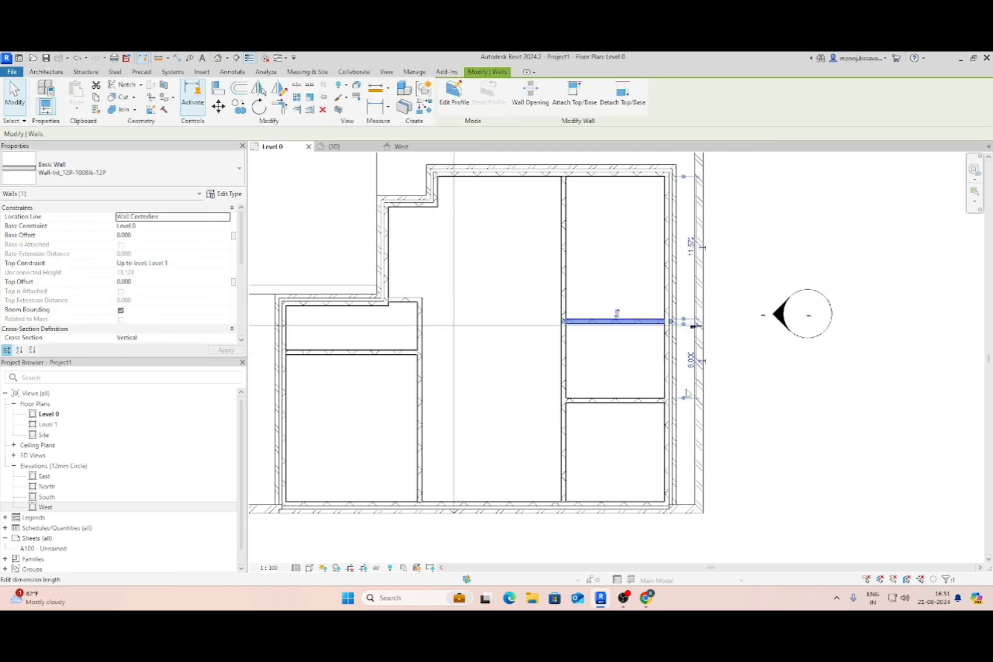
pyautogui.scroll(3, 674, 397)
pyautogui.scroll(-3, 752, 458)
pyautogui.press('Escape')
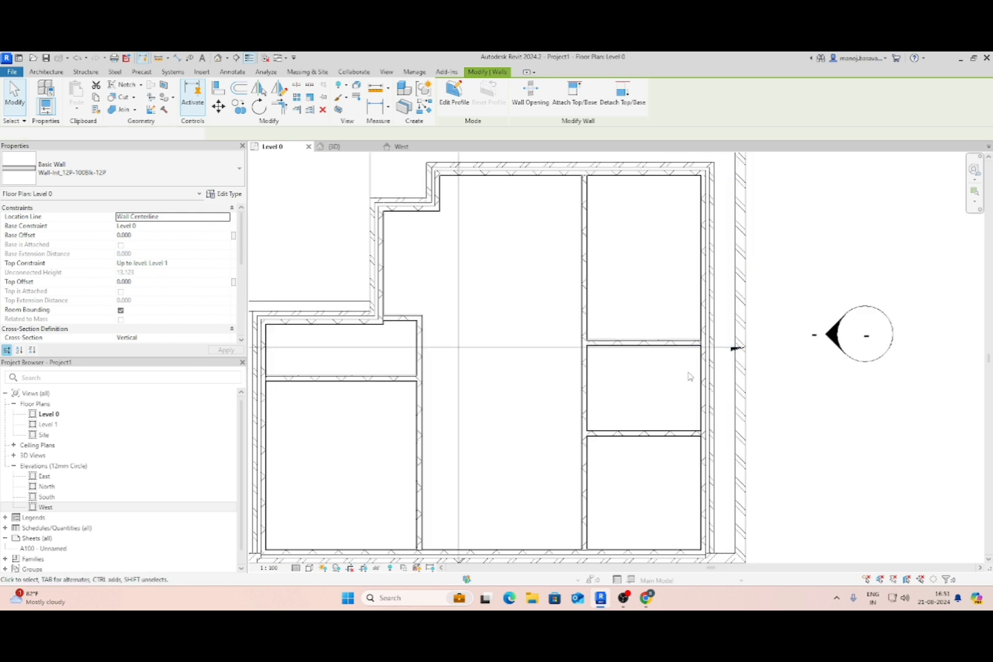
pyautogui.click(669, 342)
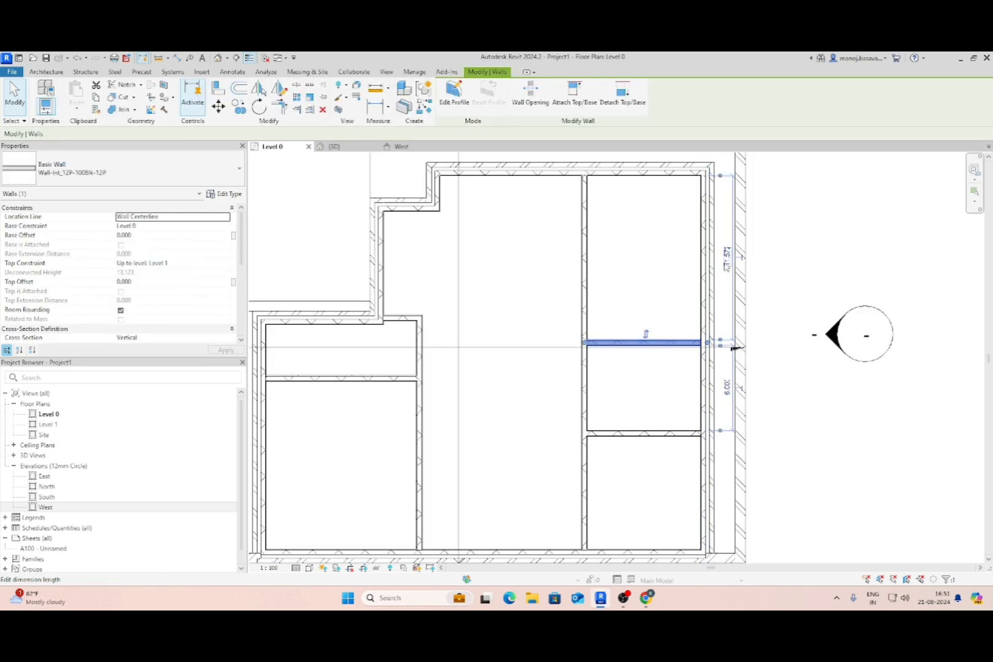
pyautogui.click(727, 258)
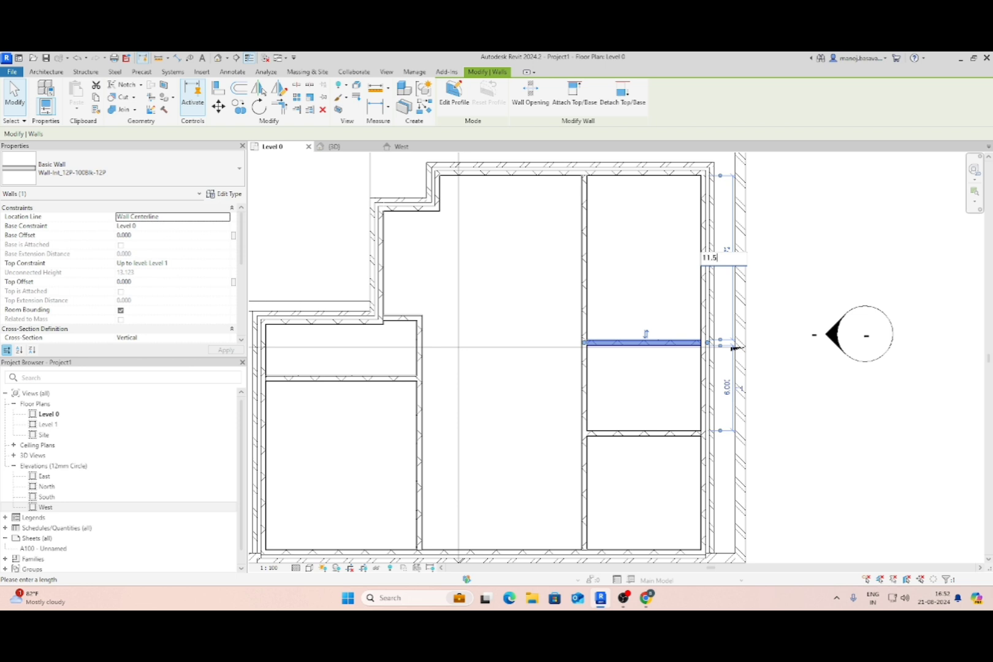
pyautogui.write('11.5')
pyautogui.press('Return')
pyautogui.press('Escape')
pyautogui.click(661, 347)
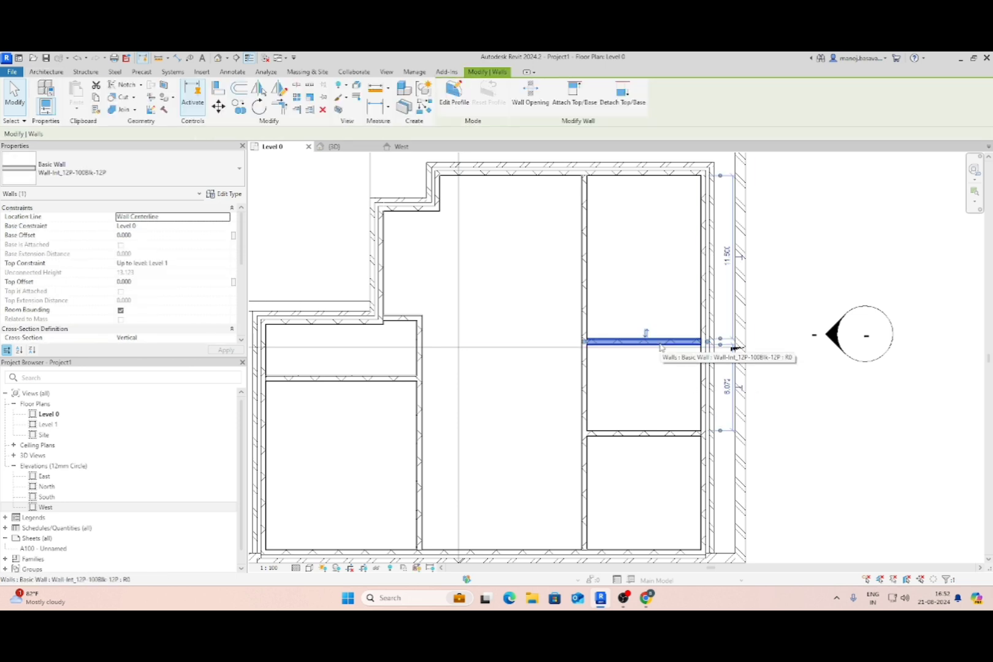
pyautogui.press('Escape')
pyautogui.scroll(-3, 661, 347)
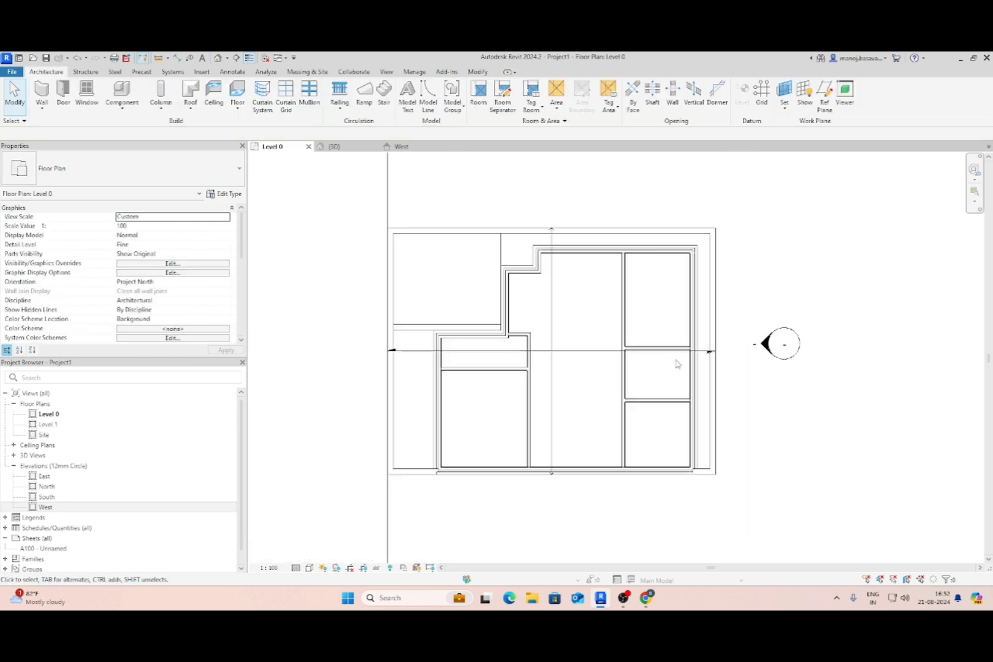
pyautogui.moveTo(607, 396); pyautogui.dragTo(649, 385, button='middle')
pyautogui.scroll(1, 572, 411)
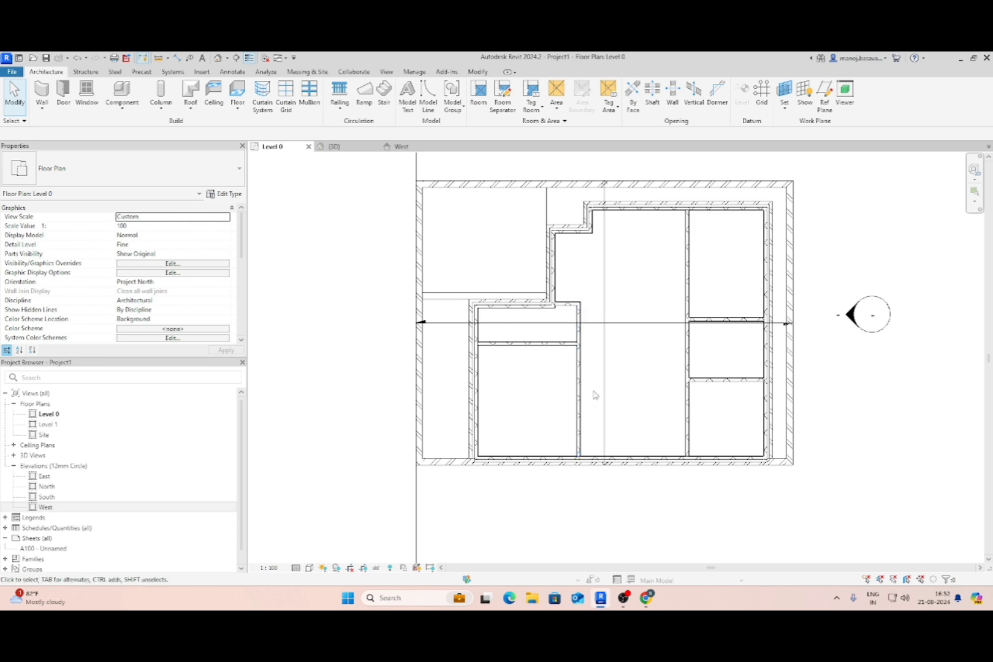
# Review the client requirements slide in Google Slides, and examine the exterior wall beside the bedroom in the Revit Level 0 plan.
pyautogui.hotkey('alt', 'Tab')
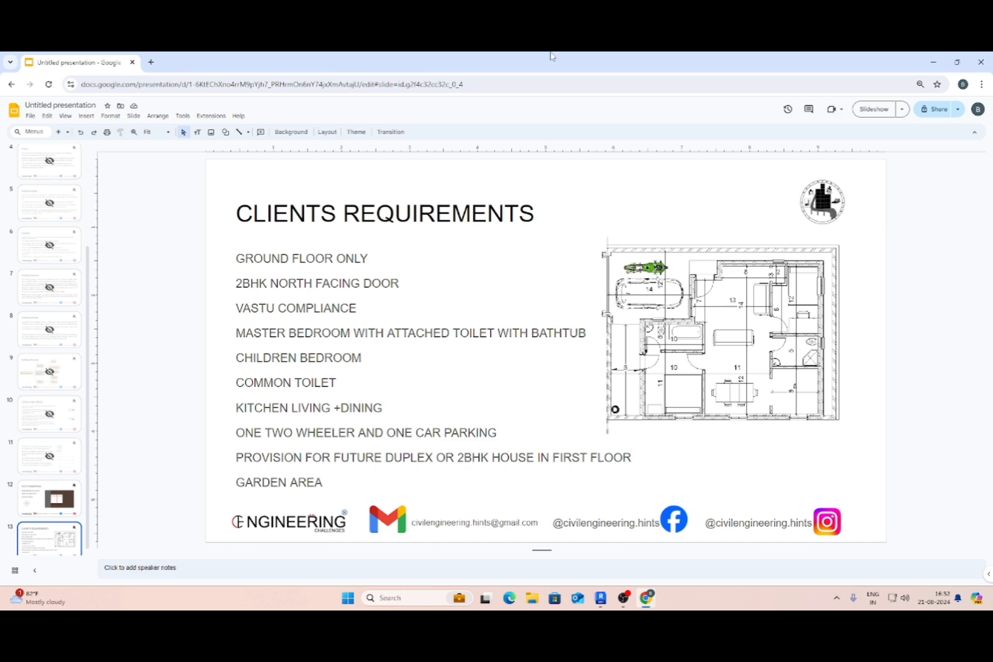
pyautogui.moveTo(550, 56); pyautogui.dragTo(992, 123)
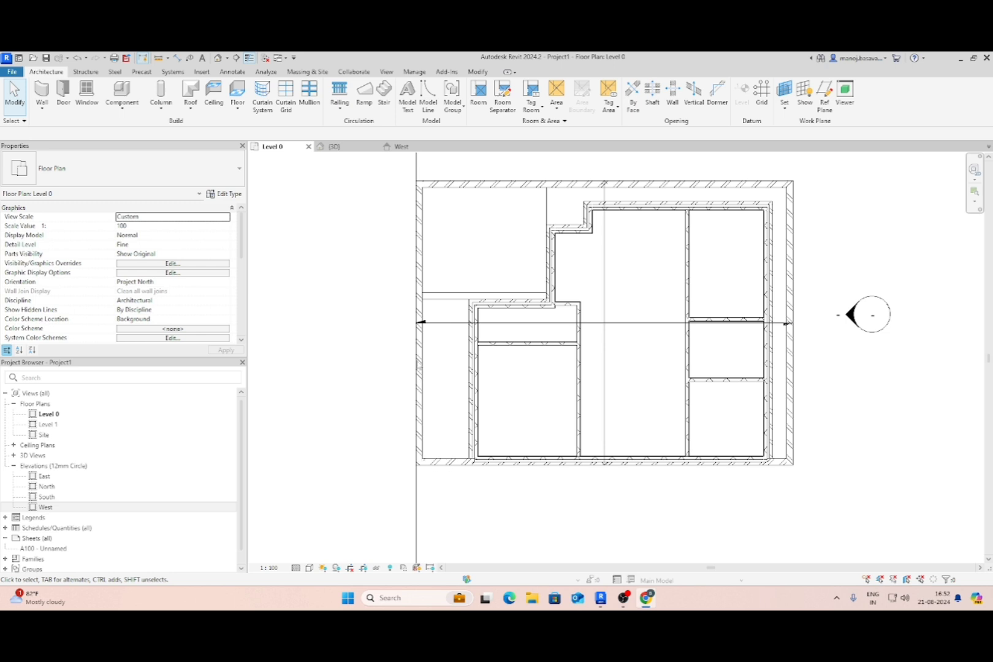
pyautogui.click(471, 394)
pyautogui.scroll(2, 439, 442)
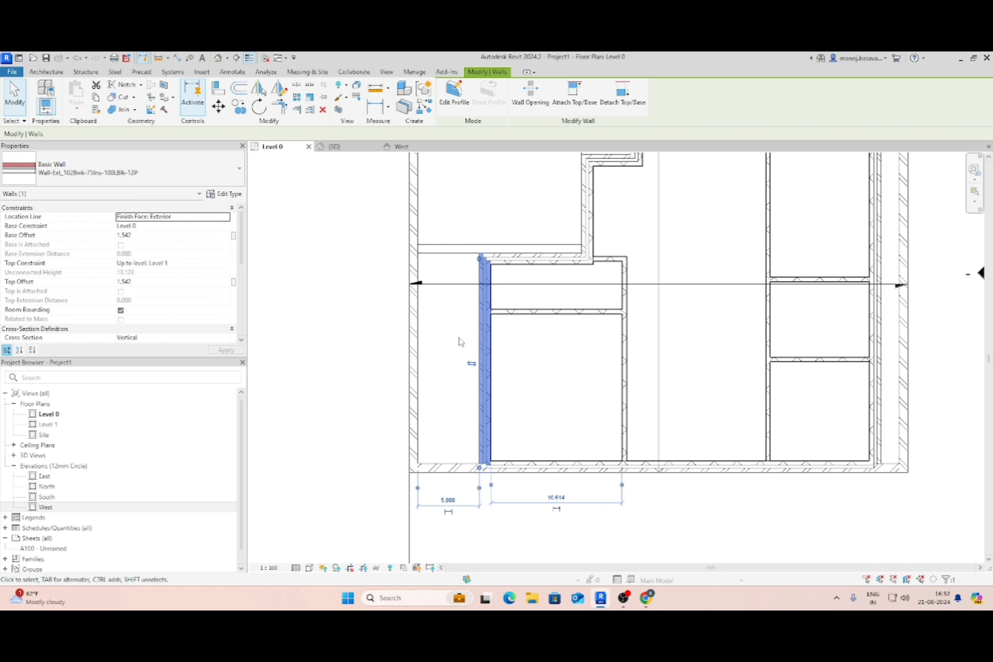
pyautogui.scroll(-3, 461, 341)
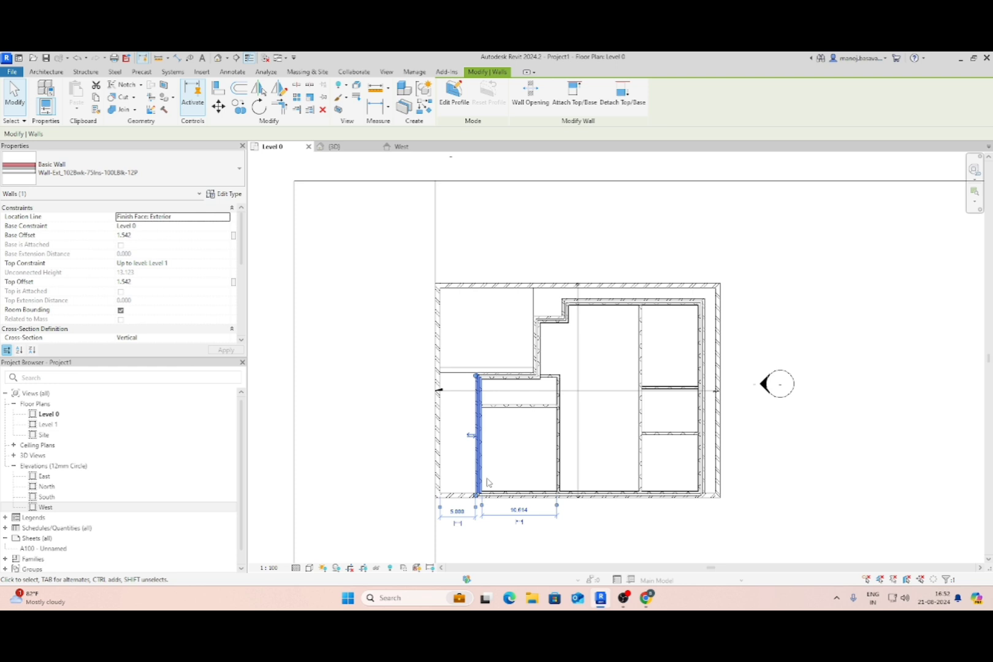
pyautogui.scroll(1, 562, 453)
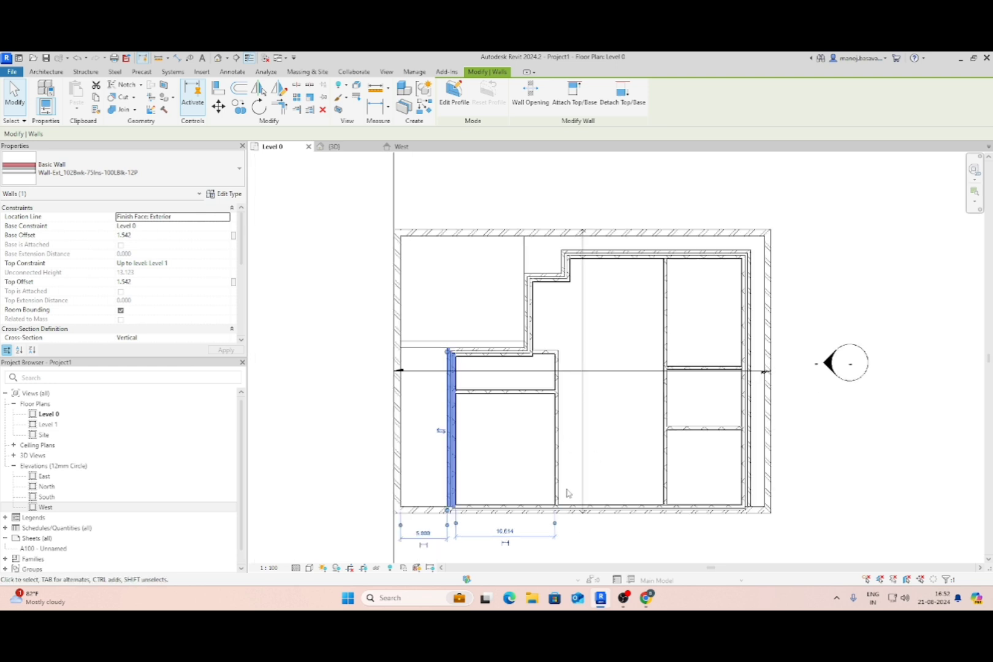
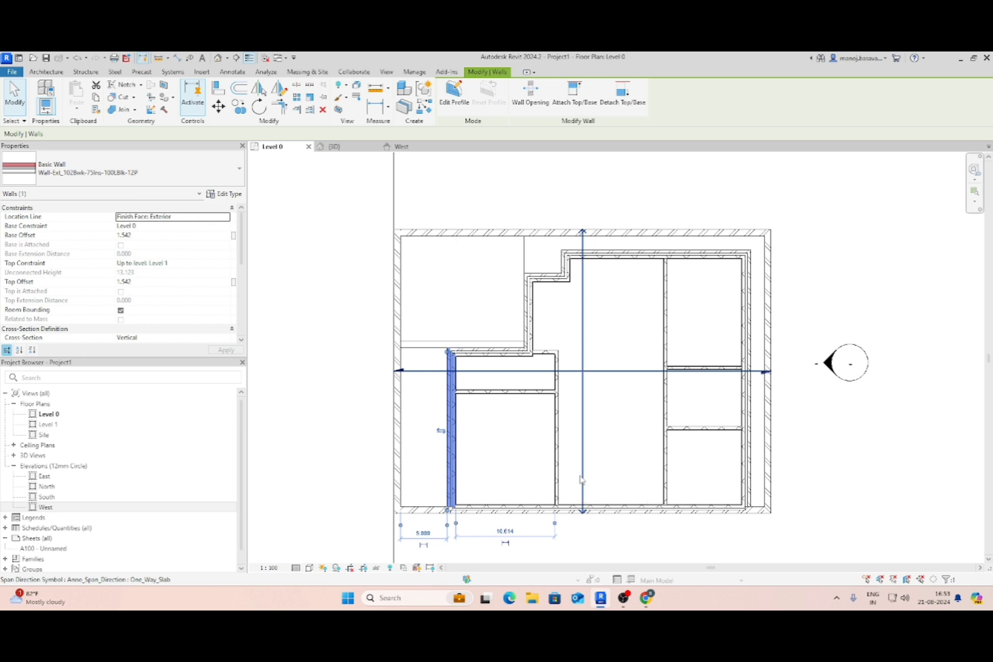
pyautogui.scroll(-2, 603, 344)
pyautogui.press('Escape')
pyautogui.scroll(3, 594, 374)
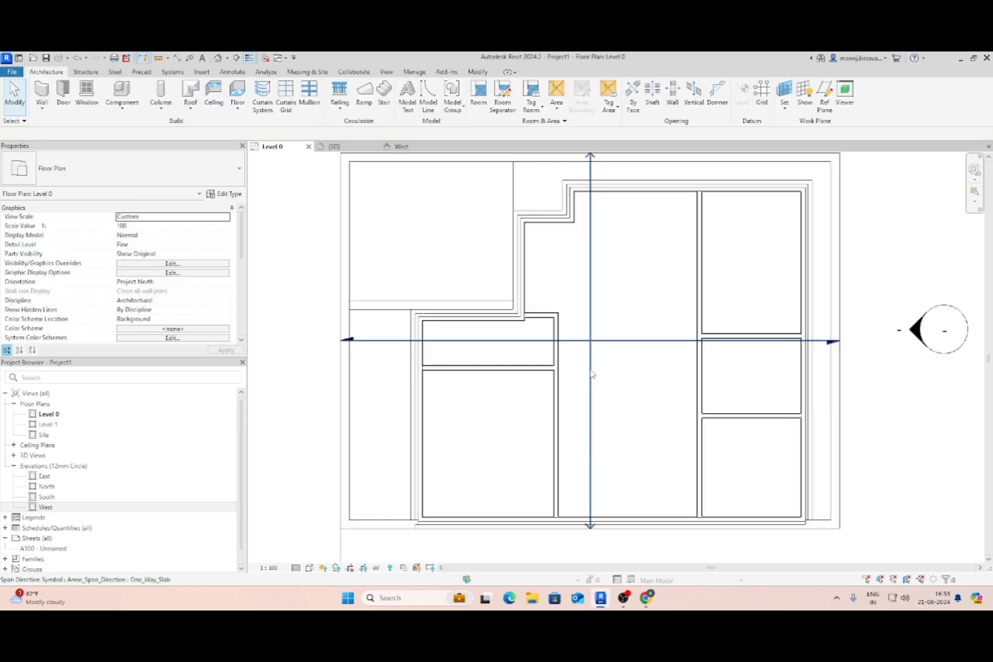
pyautogui.moveTo(637, 410); pyautogui.dragTo(617, 411, button='middle')
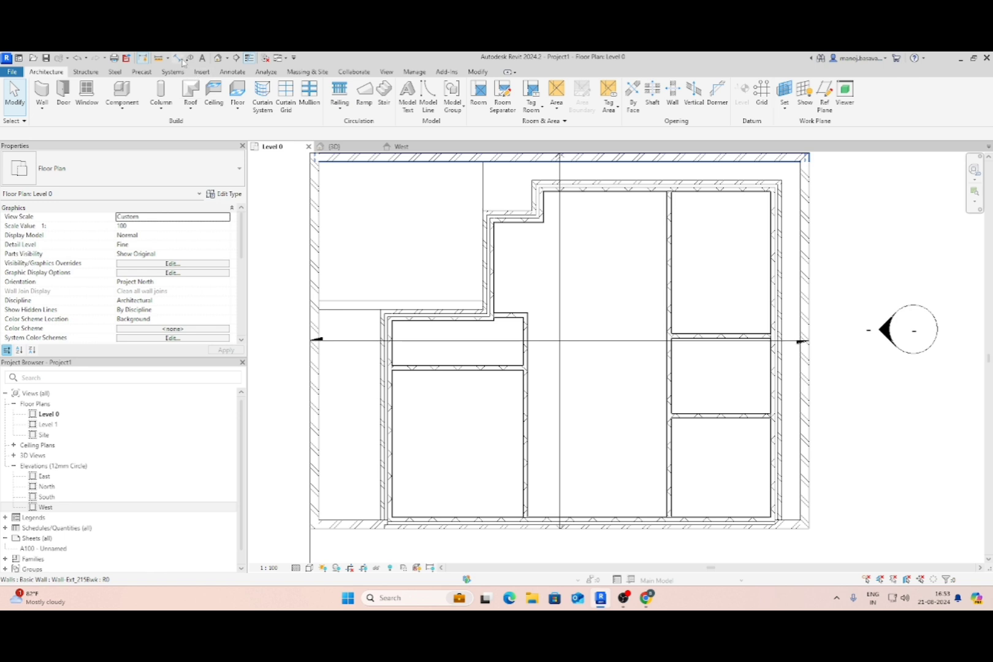
# Shift the short interior wall at the small room's upper corner closer to the adjoining exterior wall's inner face line.
pyautogui.click(455, 370)
pyautogui.moveTo(455, 369); pyautogui.dragTo(505, 314)
pyautogui.scroll(5, 508, 317)
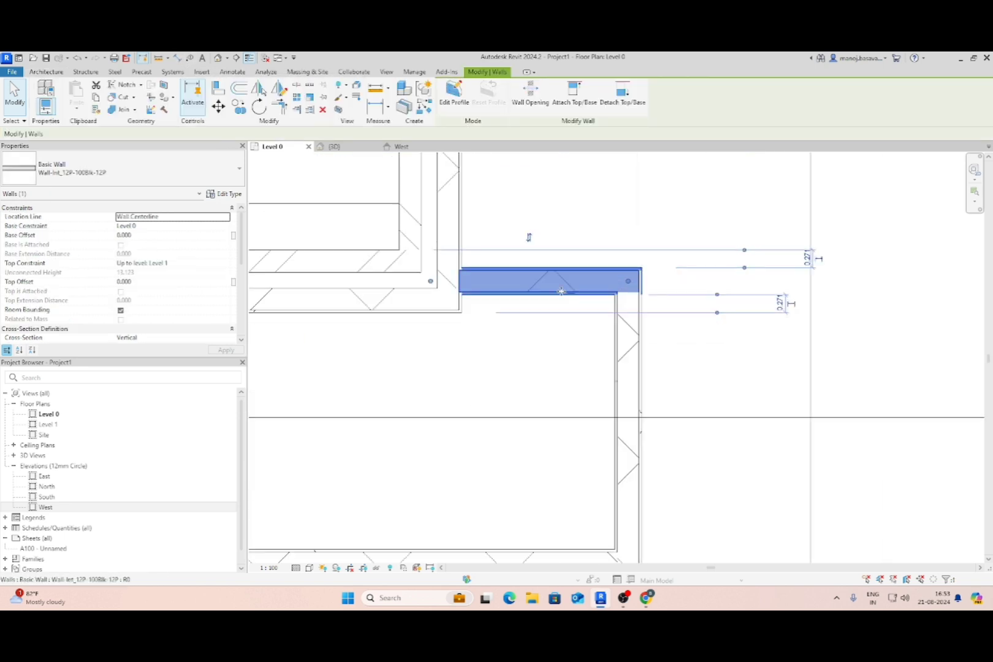
pyautogui.moveTo(560, 291); pyautogui.dragTo(563, 308)
pyautogui.scroll(3, 469, 320)
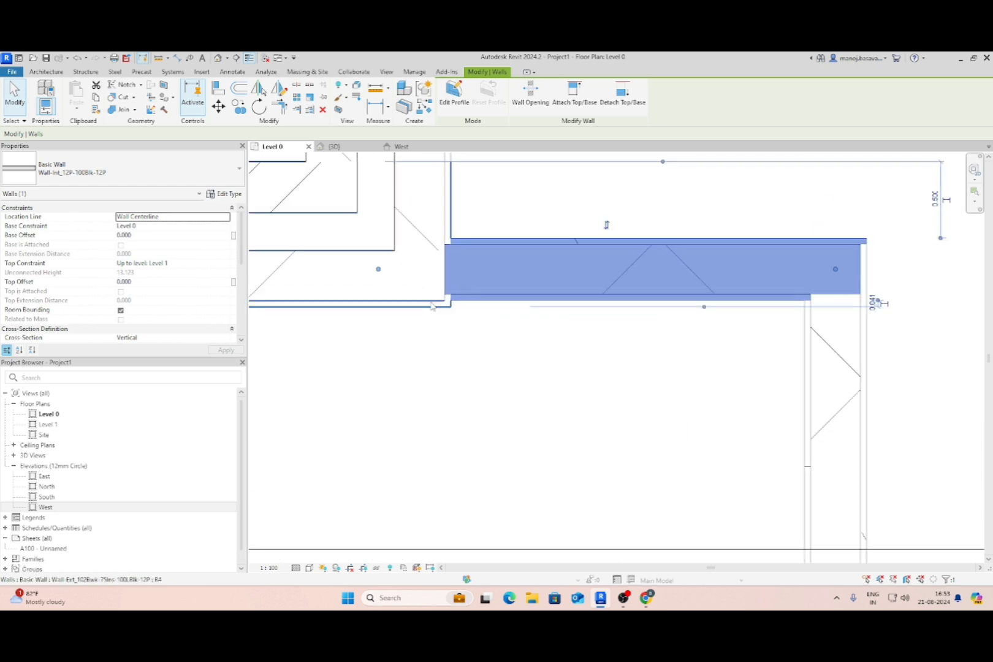
# Move the short interior wall with the Move tool so its lower face is flush with the adjoining exterior wall's inner face.
pyautogui.scroll(1, 432, 305)
pyautogui.click(218, 106)
pyautogui.scroll(3, 436, 313)
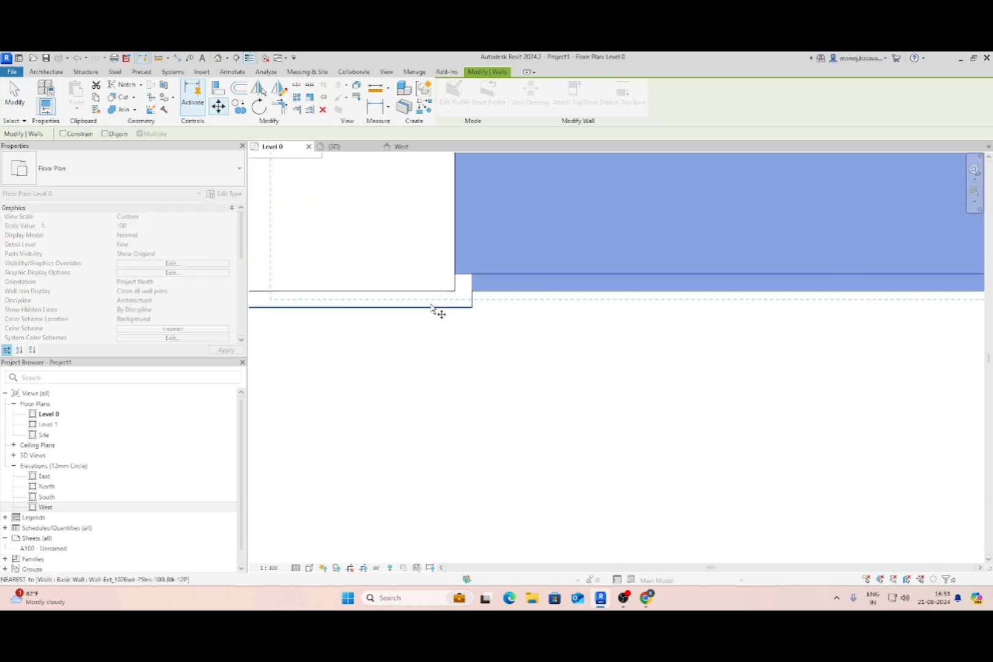
pyautogui.click(472, 294)
pyautogui.click(471, 307)
pyautogui.scroll(-3, 474, 327)
pyautogui.press('Escape')
pyautogui.scroll(-6, 474, 327)
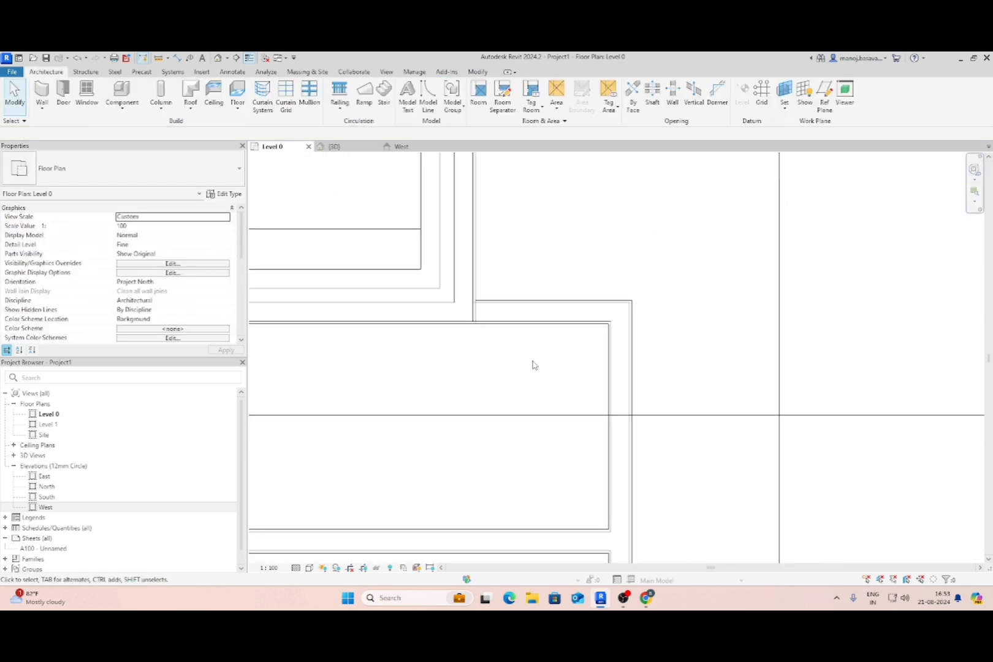
pyautogui.scroll(1, 499, 350)
pyautogui.scroll(-1, 494, 368)
pyautogui.scroll(-3, 494, 372)
# Set the distance from the wall dividing the small room and the bedroom to the wall above it to 5.
pyautogui.click(496, 395)
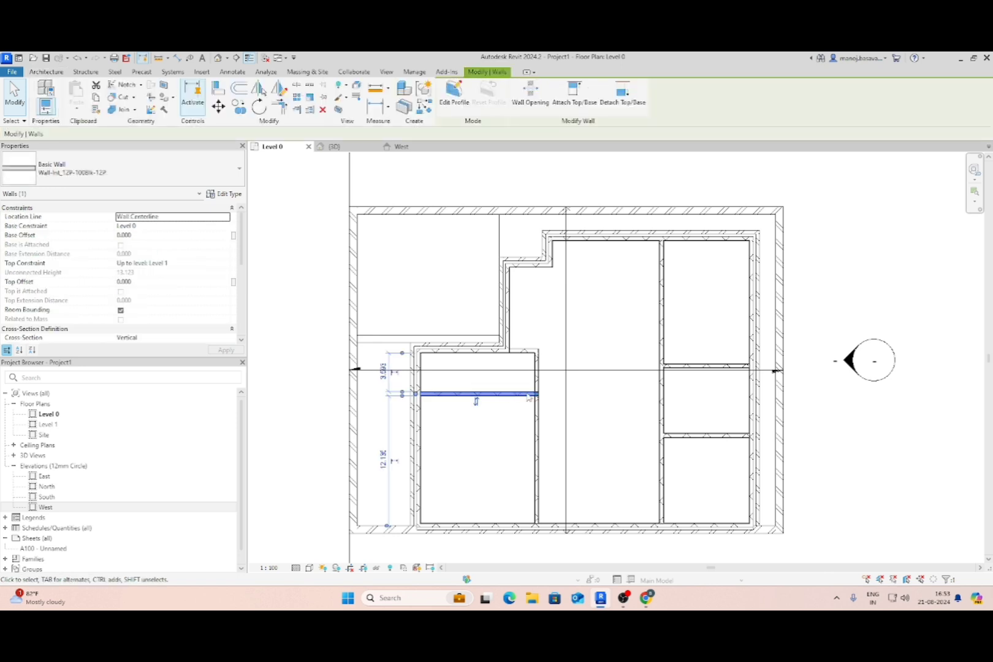
pyautogui.scroll(3, 398, 383)
pyautogui.click(374, 363)
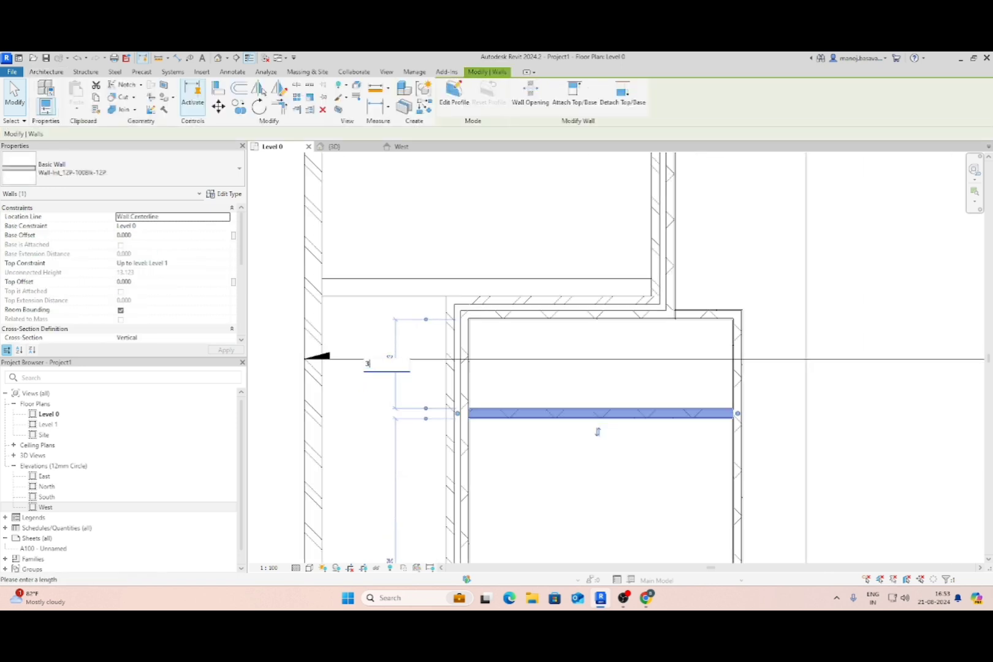
pyautogui.write('5')
pyautogui.press('Return')
pyautogui.scroll(-3, 509, 375)
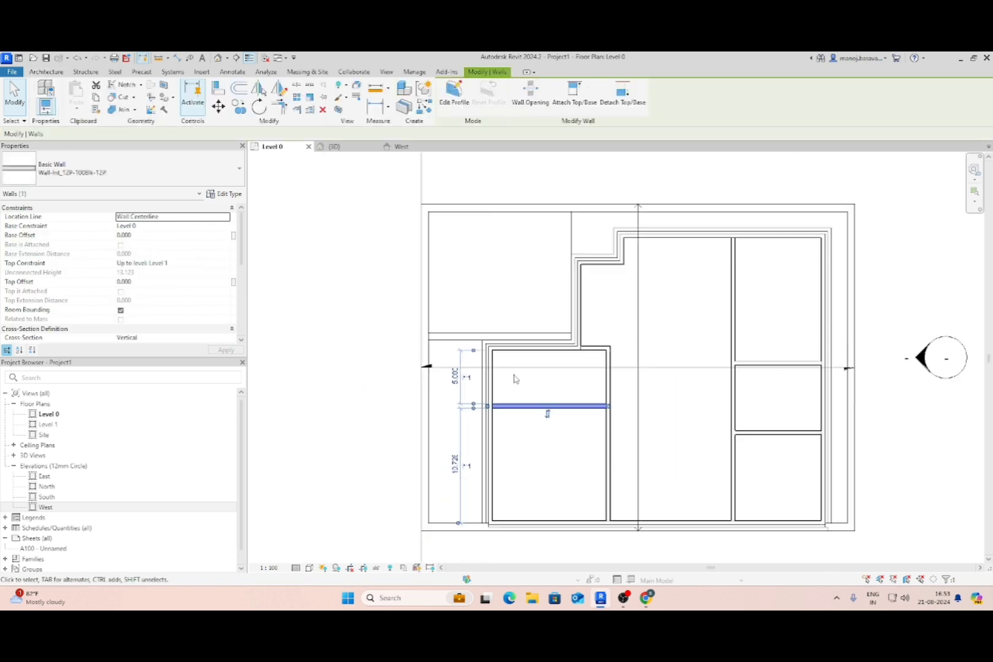
pyautogui.press('Escape')
pyautogui.click(539, 405)
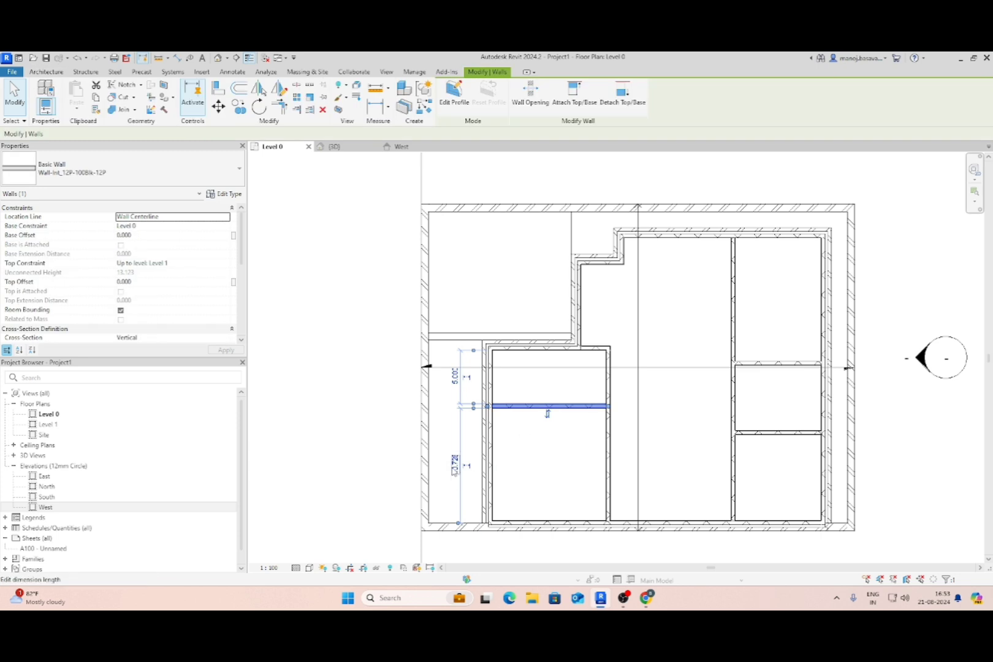
pyautogui.click(455, 465)
pyautogui.press('Escape')
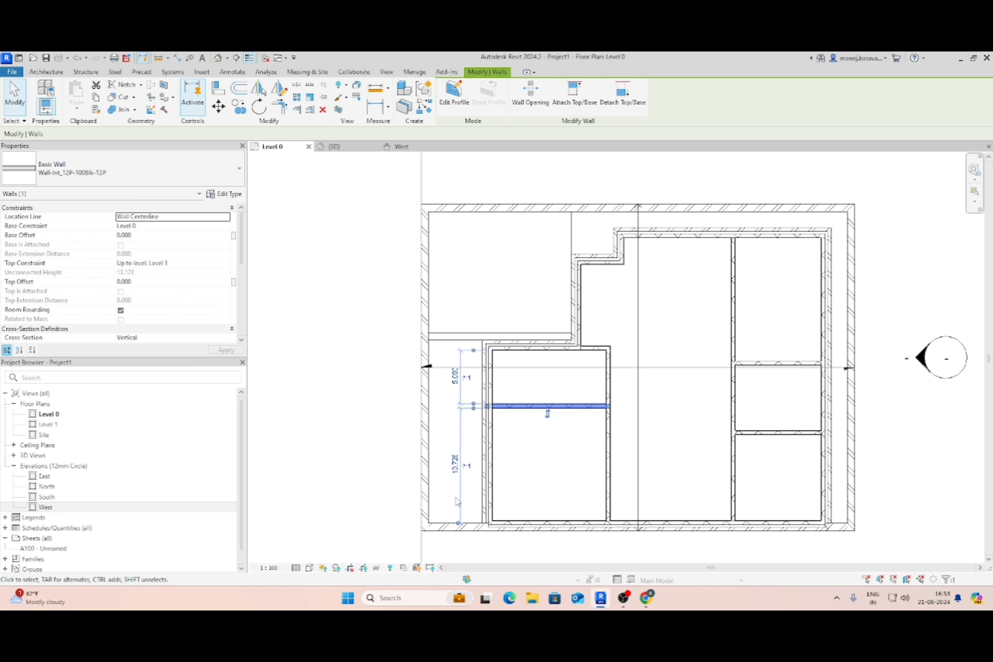
pyautogui.press('Escape')
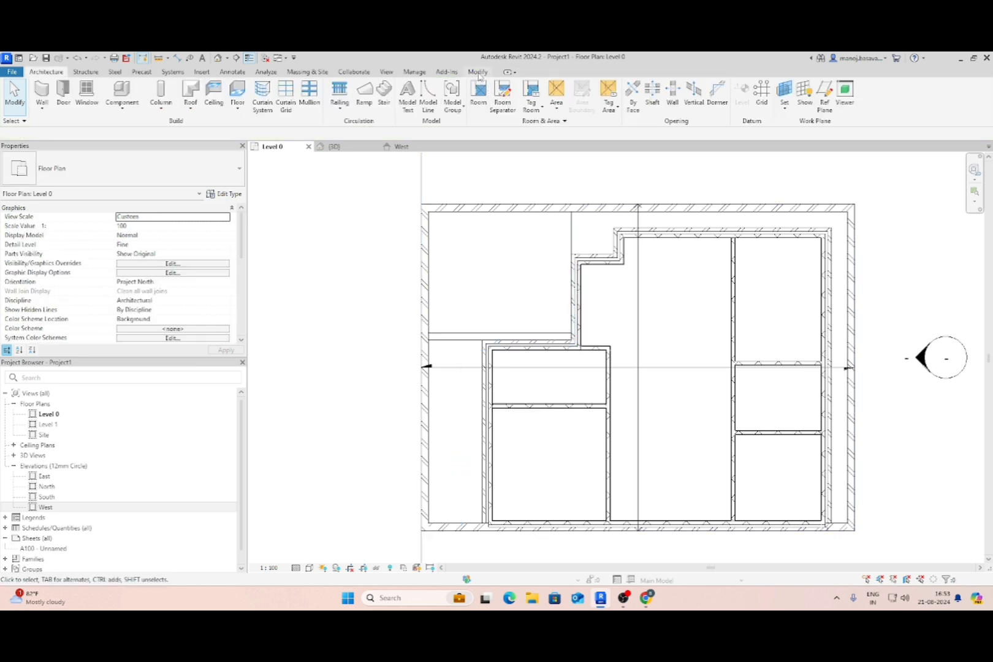
# Add an aligned dimension for the parking area's depth, between the house's exterior wall and the upper boundary wall.
pyautogui.click(478, 72)
pyautogui.click(375, 105)
pyautogui.scroll(3, 517, 356)
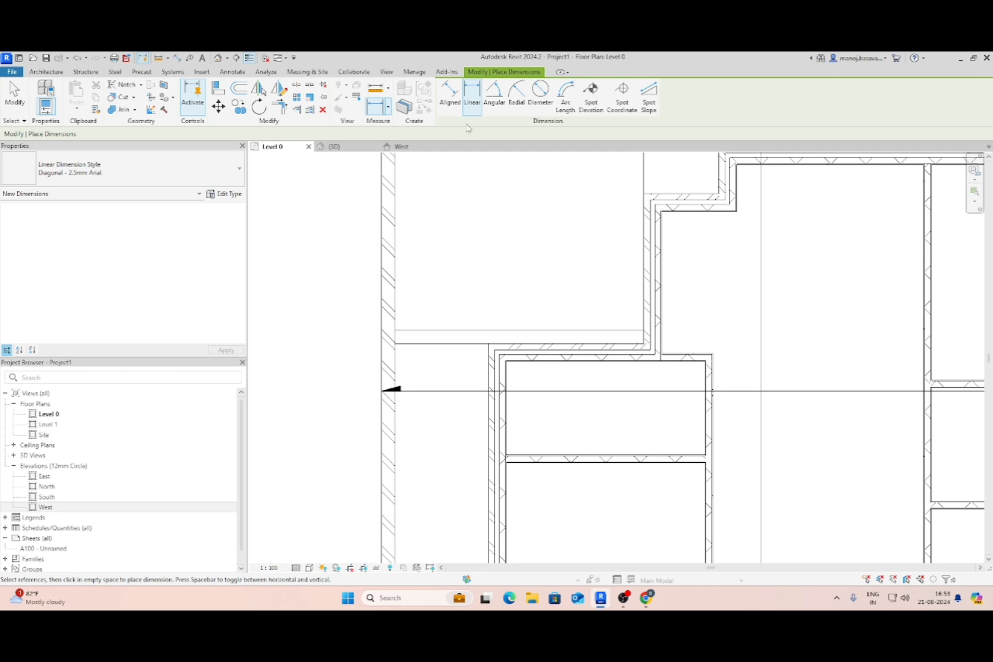
pyautogui.click(450, 95)
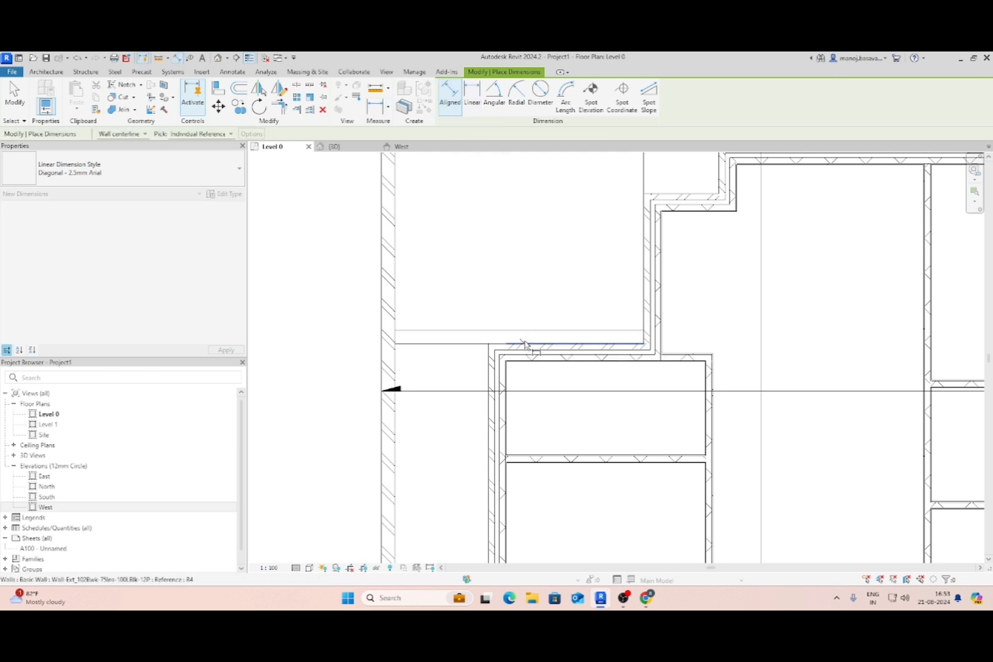
pyautogui.click(525, 344)
pyautogui.scroll(-3, 525, 349)
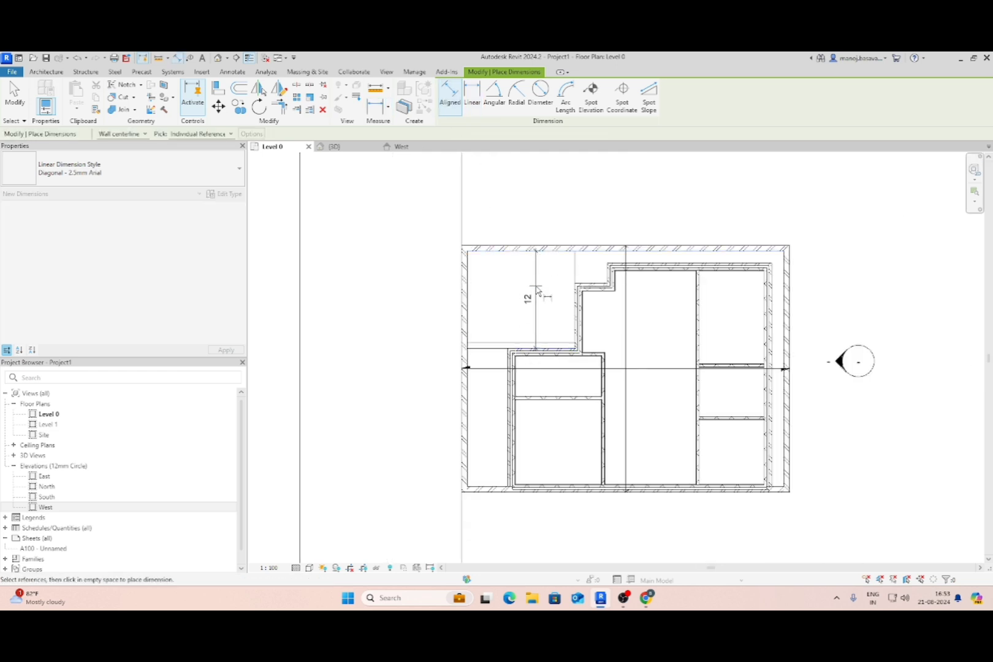
pyautogui.click(537, 292)
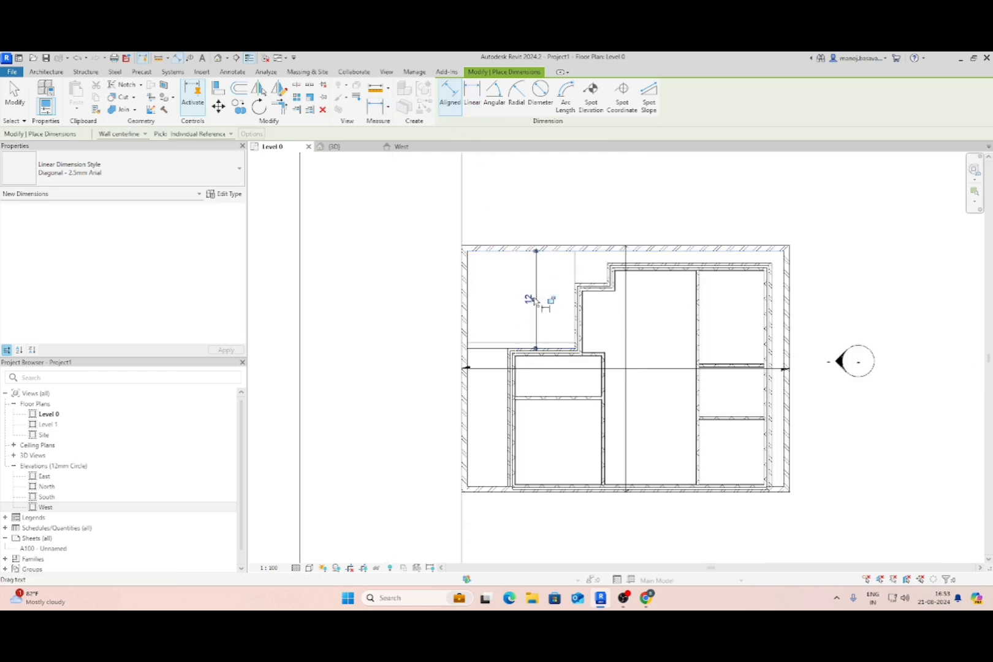
# Add an aligned dimension across the parking area's width, from the side boundary wall to the house wall.
pyautogui.click(469, 313)
pyautogui.click(575, 320)
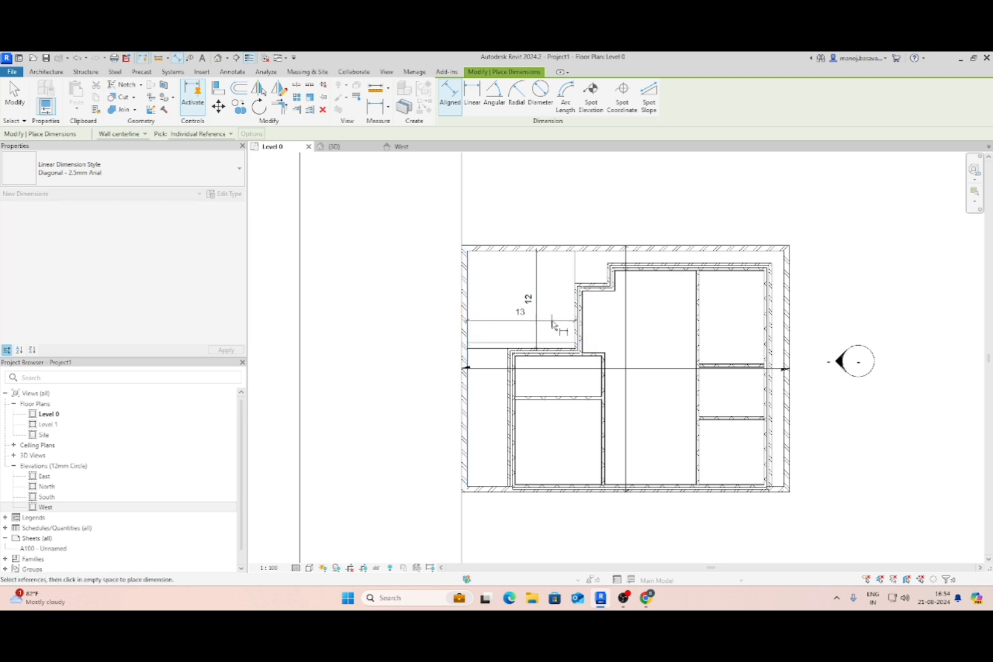
pyautogui.click(552, 323)
pyautogui.press('Escape')
pyautogui.press('Escape')
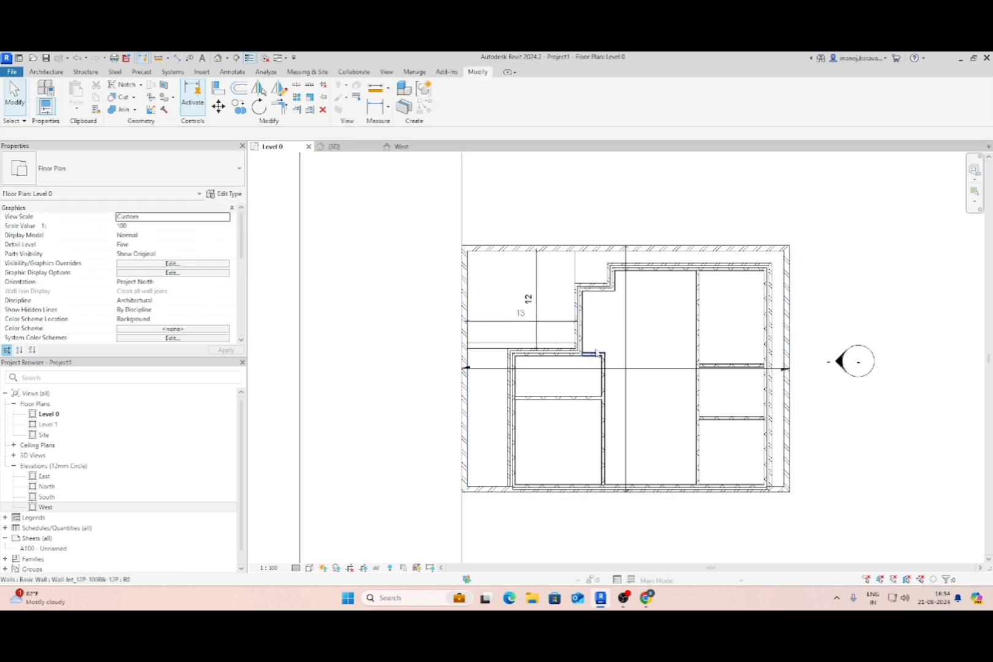
pyautogui.click(581, 319)
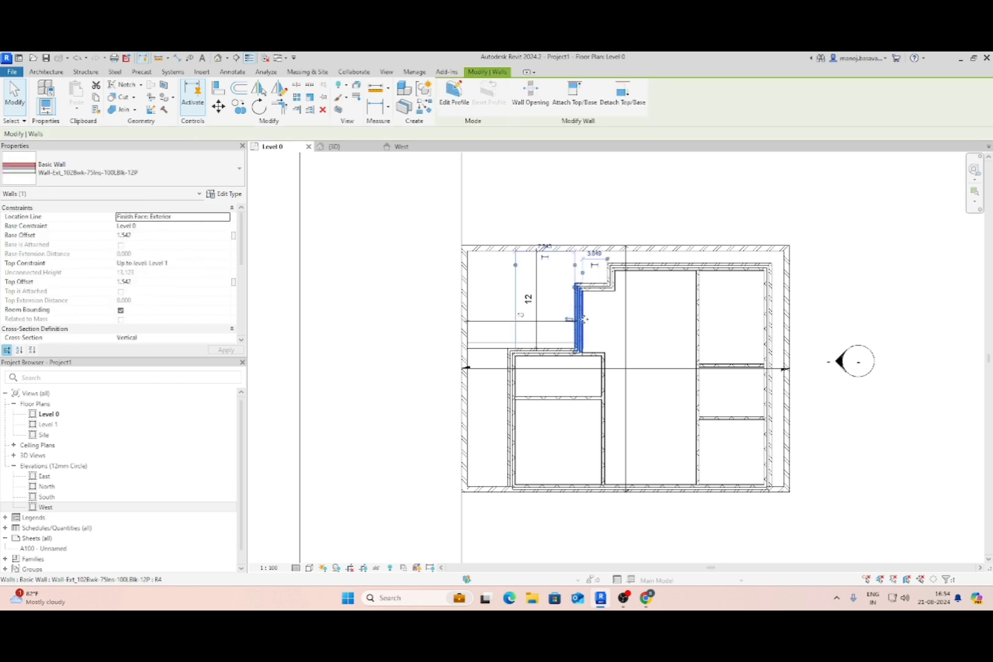
pyautogui.scroll(2, 541, 265)
pyautogui.click(520, 315)
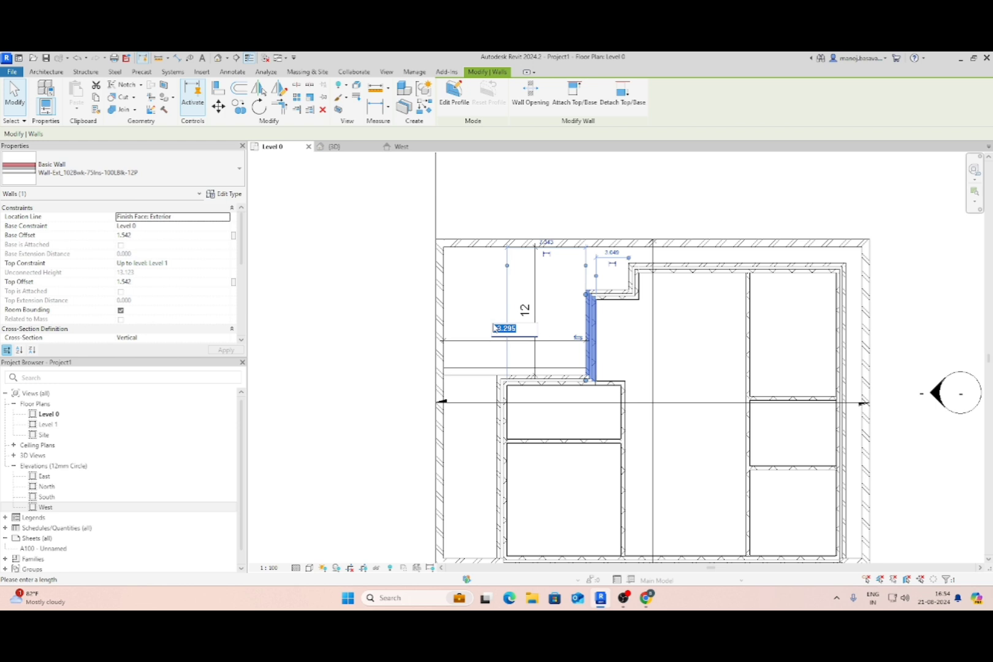
pyautogui.press('Escape')
pyautogui.press('Escape')
# Try to set the parking area's width dimension to 13 by adjusting the side boundary wall.
pyautogui.click(443, 299)
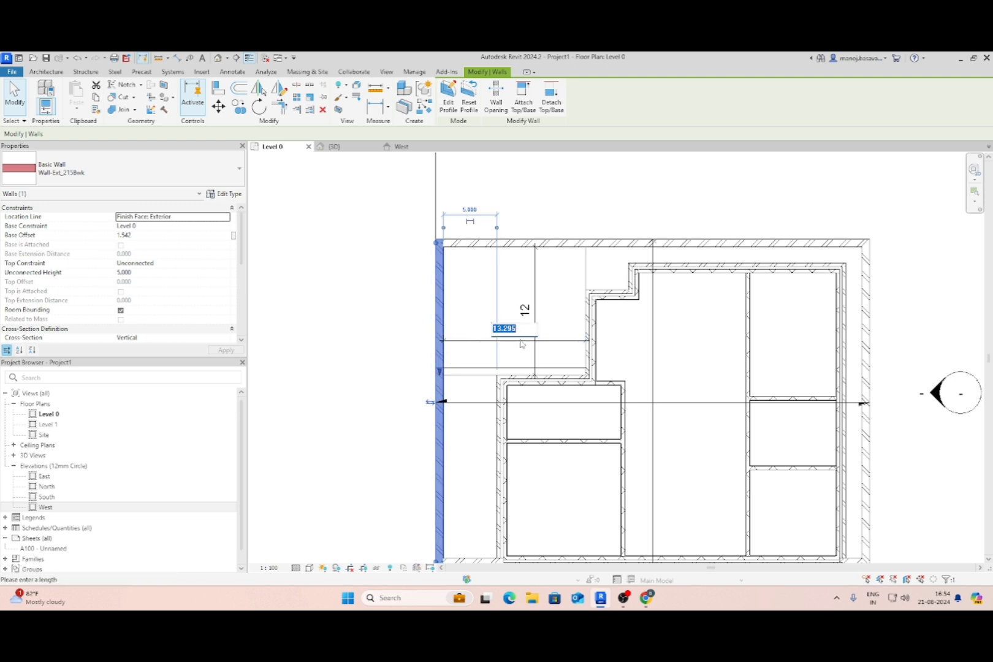
pyautogui.write('13')
pyautogui.press('Return')
pyautogui.press('Escape')
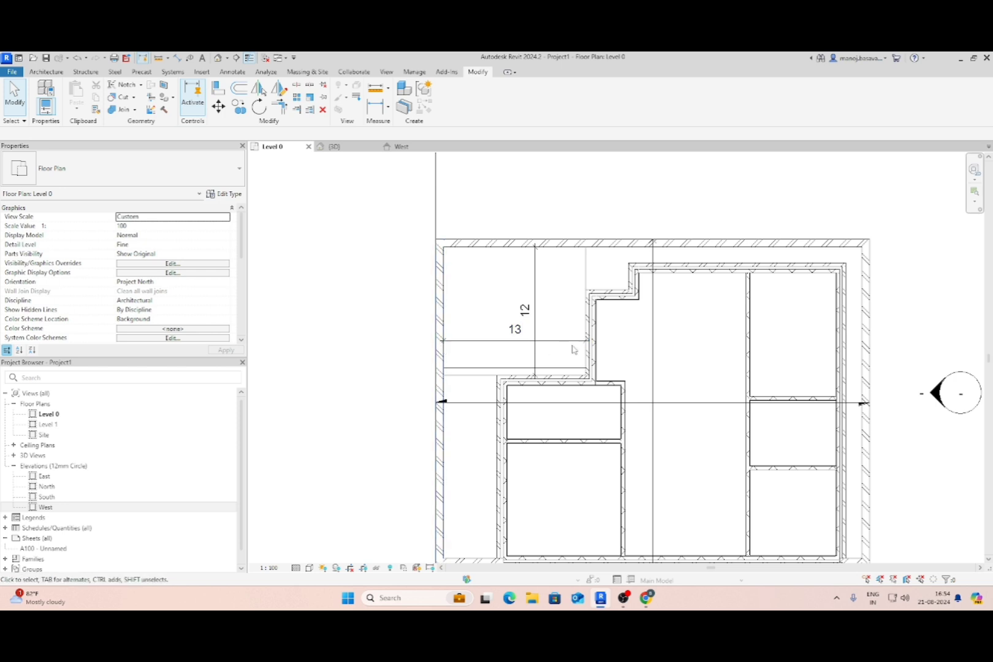
# Edit the house floor's boundary so its edge along the parking area lies 13.5 from the side boundary wall.
pyautogui.click(522, 356)
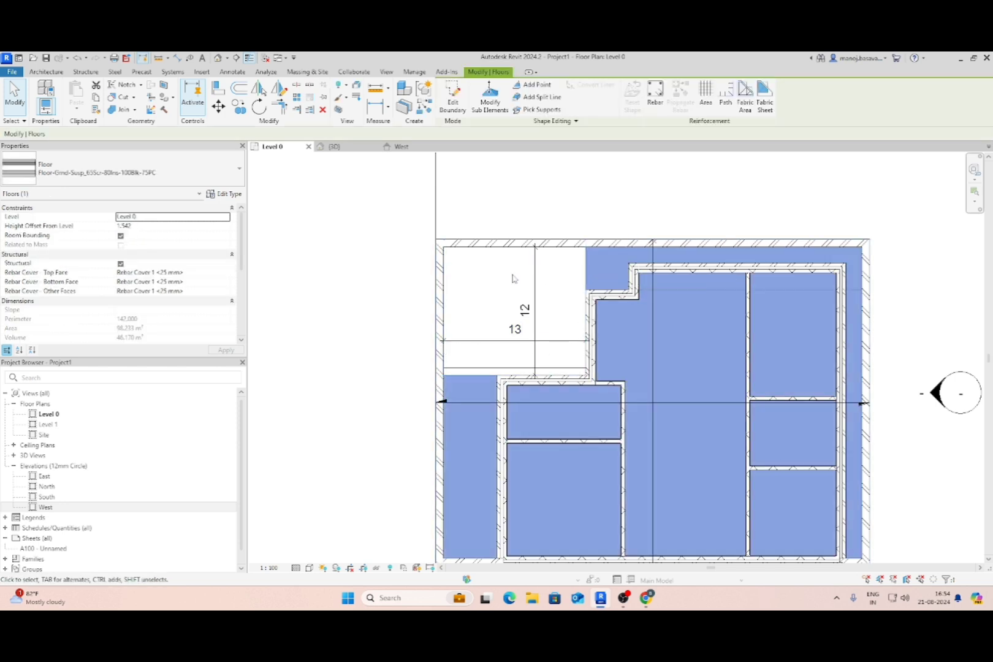
pyautogui.doubleClick(586, 274)
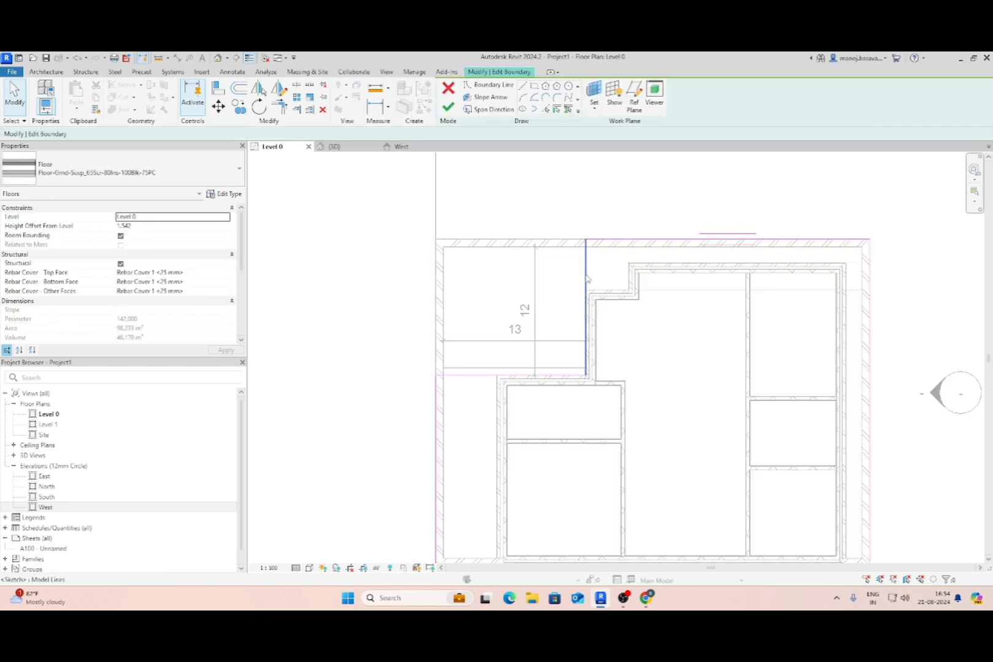
pyautogui.click(520, 217)
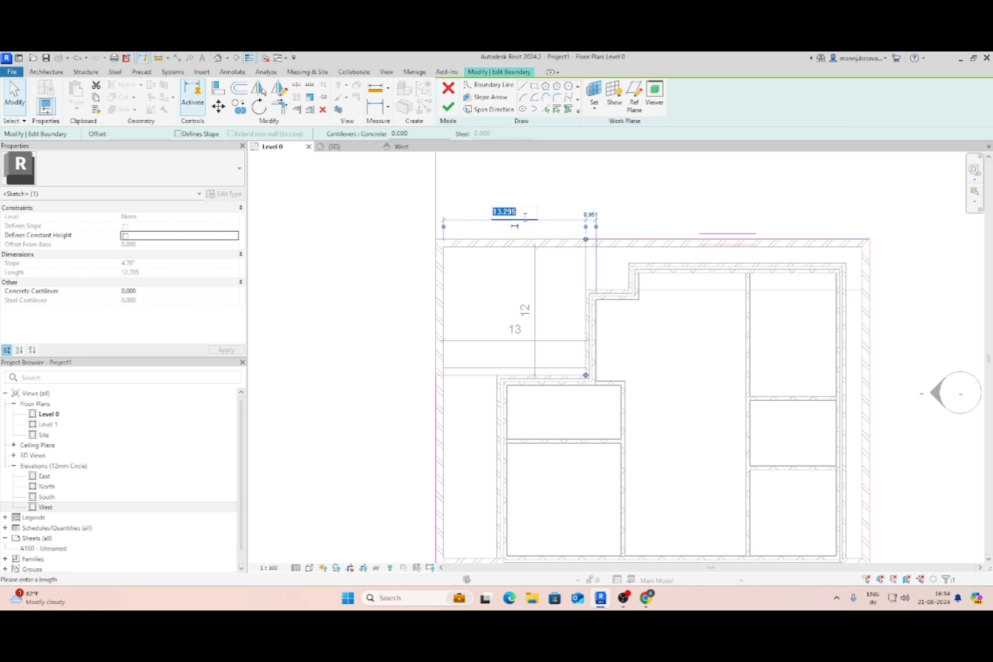
pyautogui.write('5')
pyautogui.press('Return')
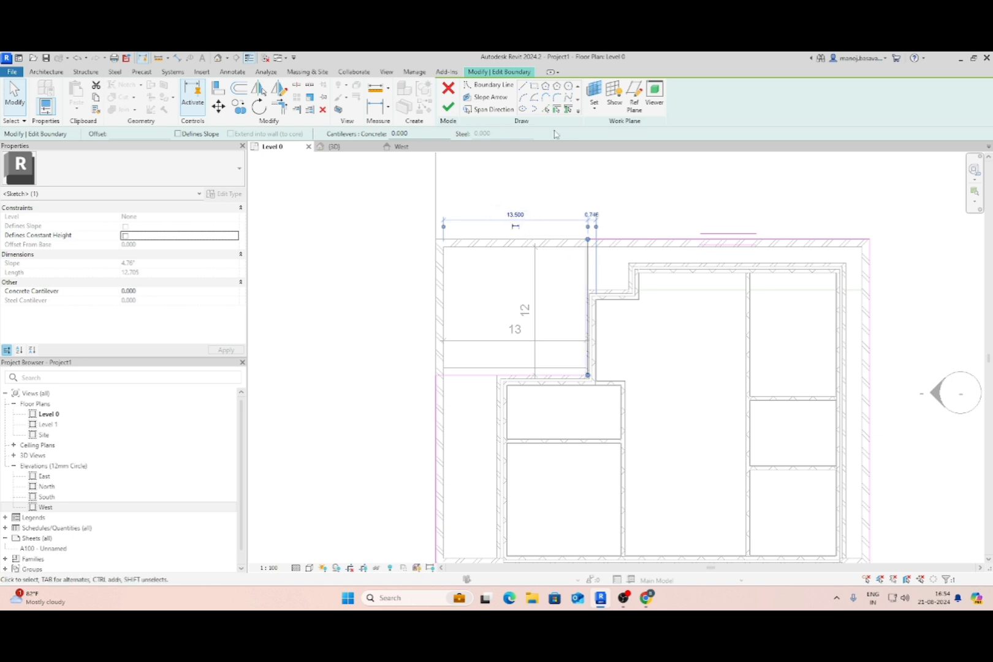
pyautogui.click(448, 106)
# Set the exterior house wall beside the parking area to 13.5 from the side boundary wall.
pyautogui.click(590, 337)
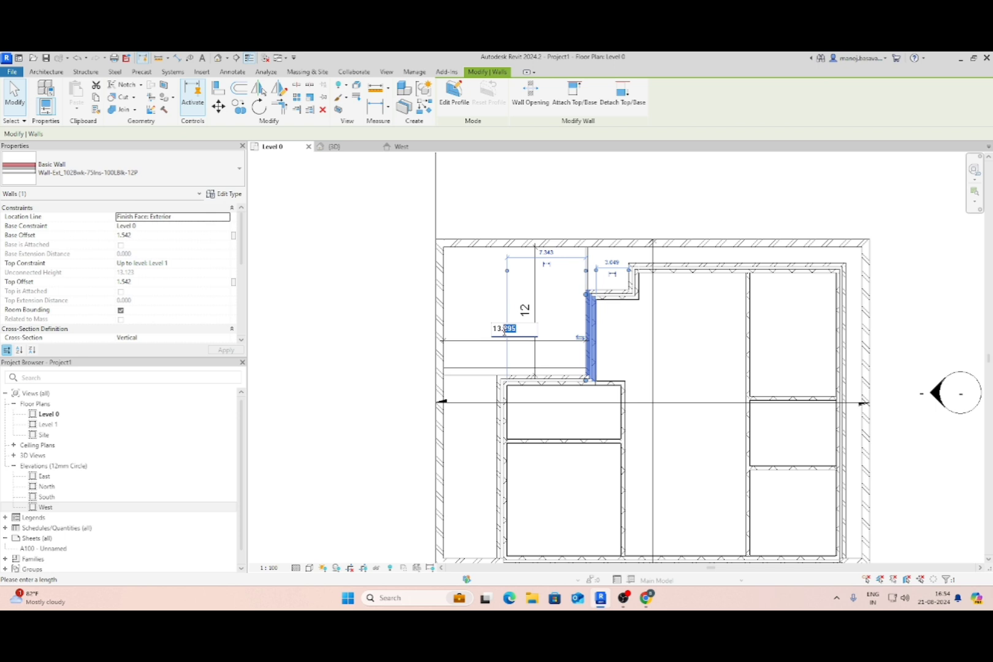
pyautogui.click(504, 328)
pyautogui.write('13.5')
pyautogui.press('Return')
pyautogui.press('Escape')
# Edit the parking floor's boundary, moving its inner side edge flush with the exterior face of the adjoining house wall.
pyautogui.scroll(4, 595, 288)
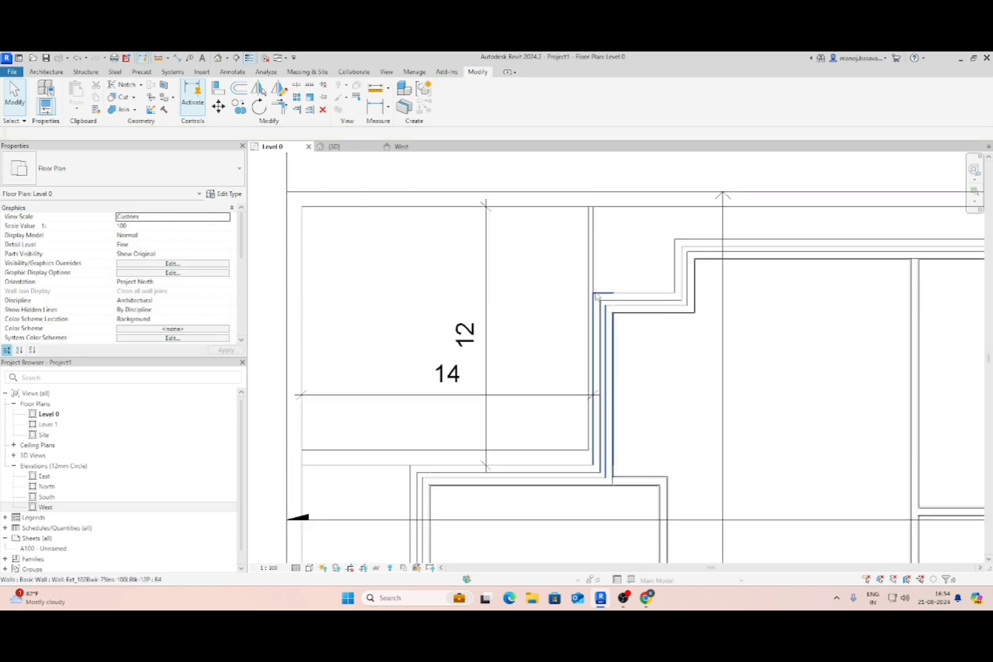
pyautogui.doubleClick(595, 289)
pyautogui.click(589, 300)
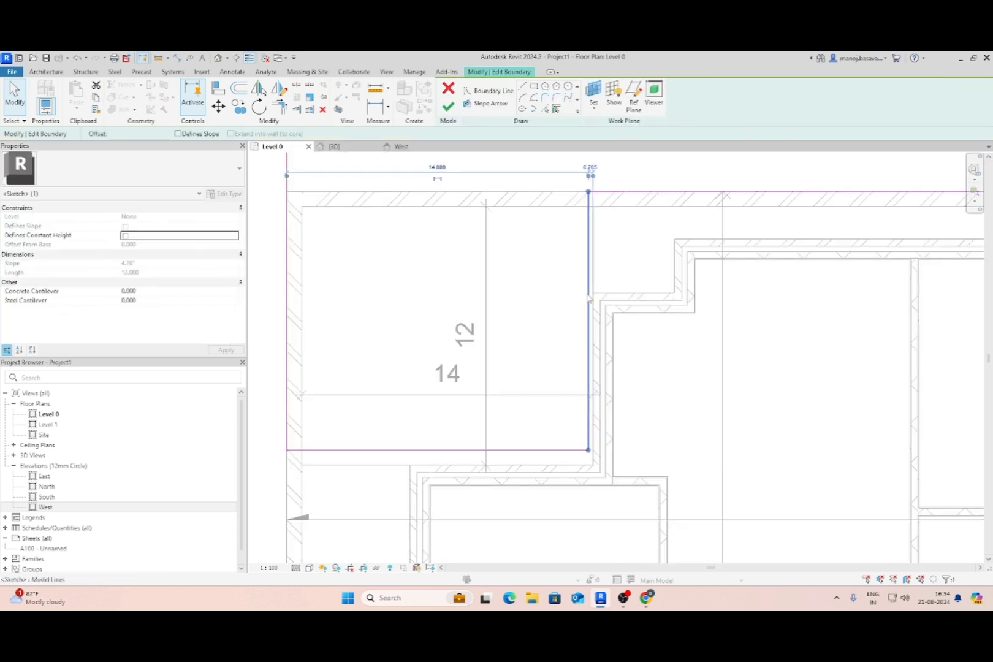
pyautogui.scroll(4, 587, 302)
pyautogui.moveTo(598, 305); pyautogui.dragTo(600, 306)
pyautogui.scroll(-4, 600, 306)
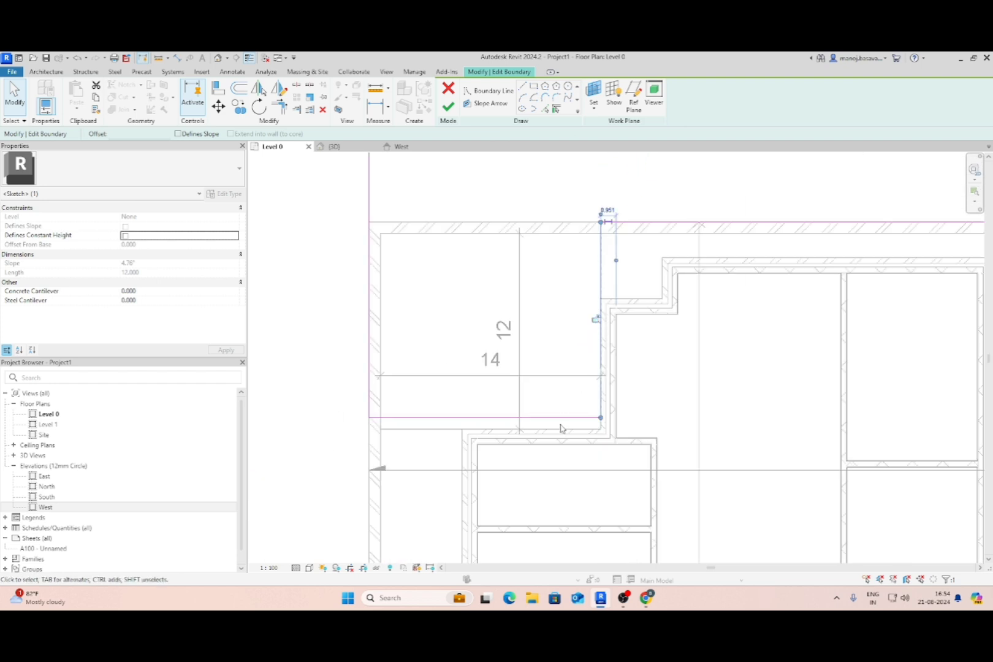
# Align the parking floor's lower edge with the exterior face of the house wall below it and finish the boundary sketch.
pyautogui.click(563, 417)
pyautogui.moveTo(562, 418); pyautogui.dragTo(564, 429)
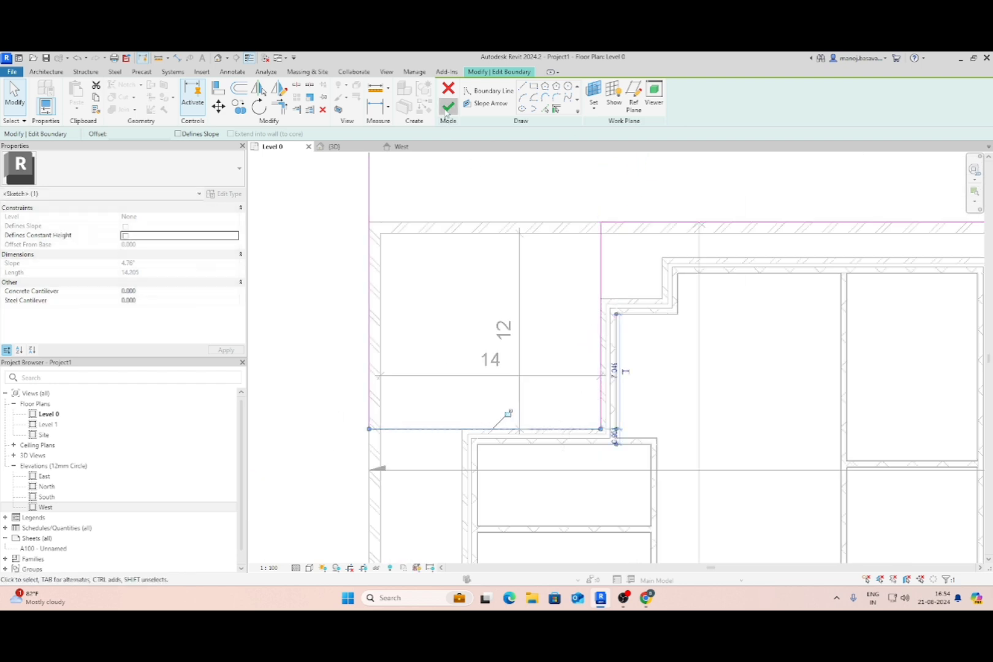
pyautogui.click(448, 107)
pyautogui.scroll(-3, 598, 377)
pyautogui.scroll(3, 566, 333)
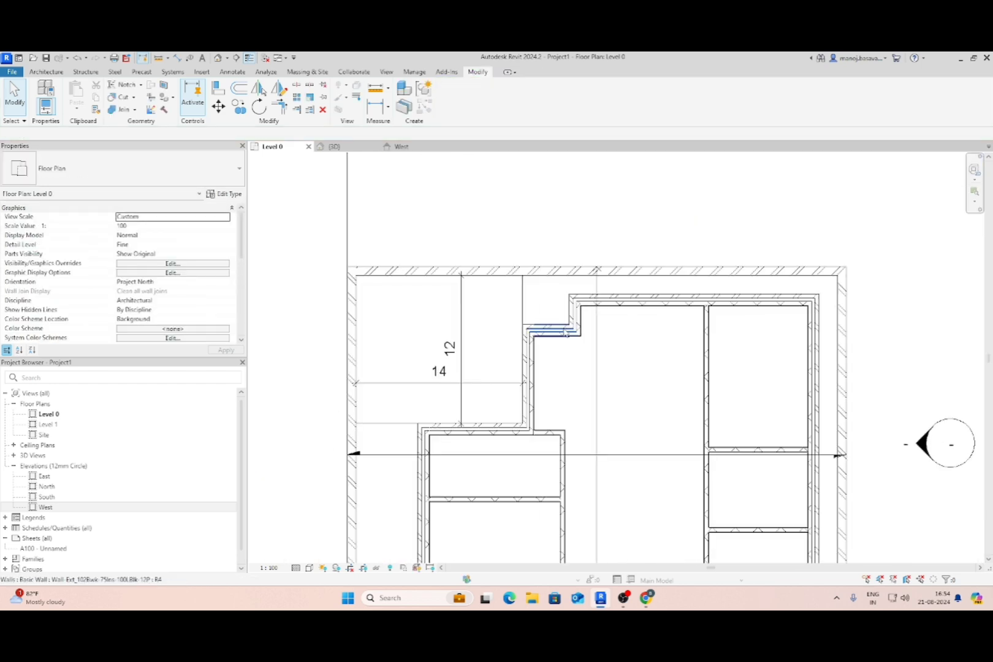
pyautogui.scroll(-3, 616, 416)
pyautogui.scroll(2, 602, 399)
pyautogui.scroll(-2, 593, 439)
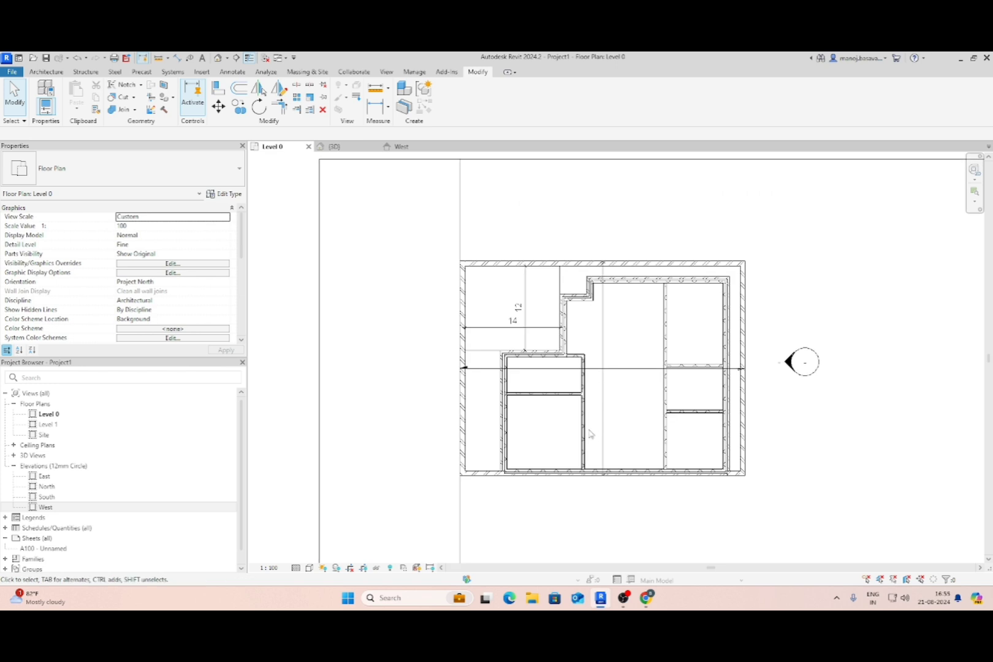
# Place a Doors_IntSgl 1010x2110mm door in the short exterior wall stepping out from the parking area, swinging into the hall.
pyautogui.click(47, 72)
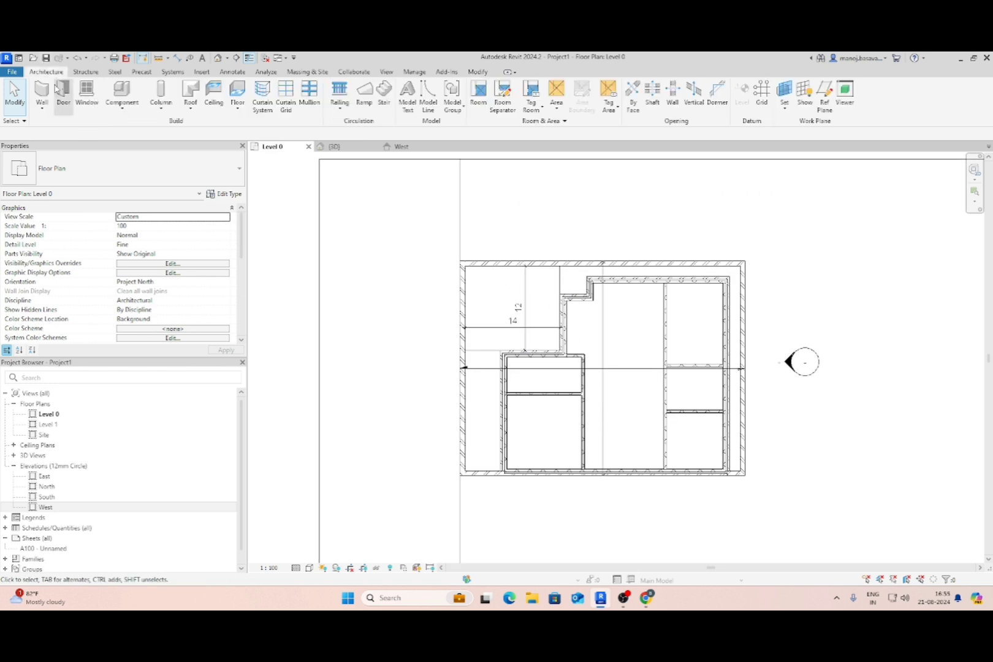
pyautogui.click(61, 96)
pyautogui.click(123, 168)
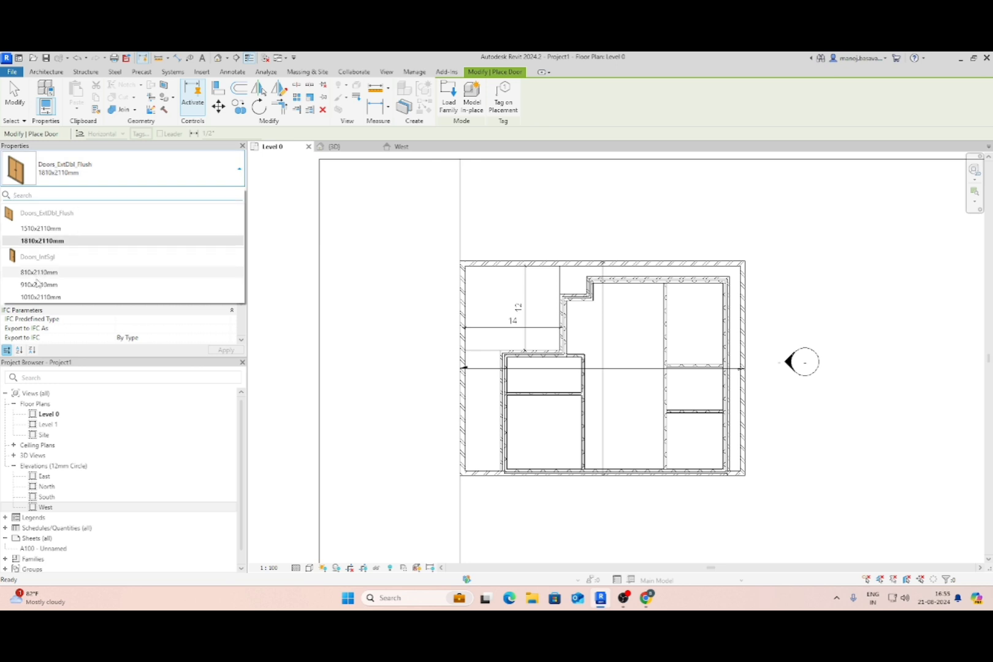
pyautogui.moveTo(36, 298)
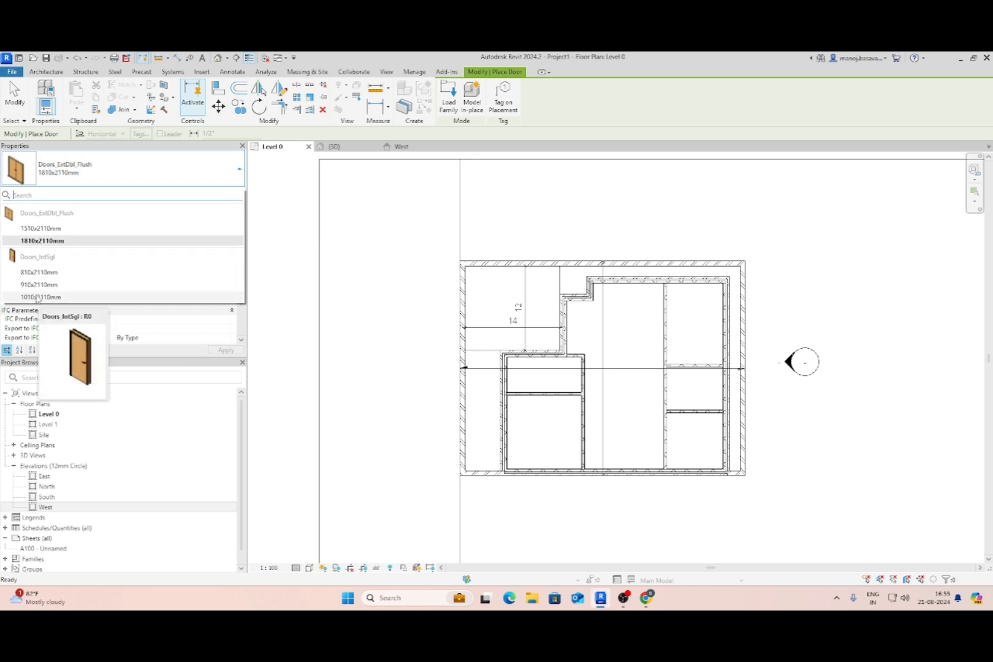
pyautogui.click(37, 297)
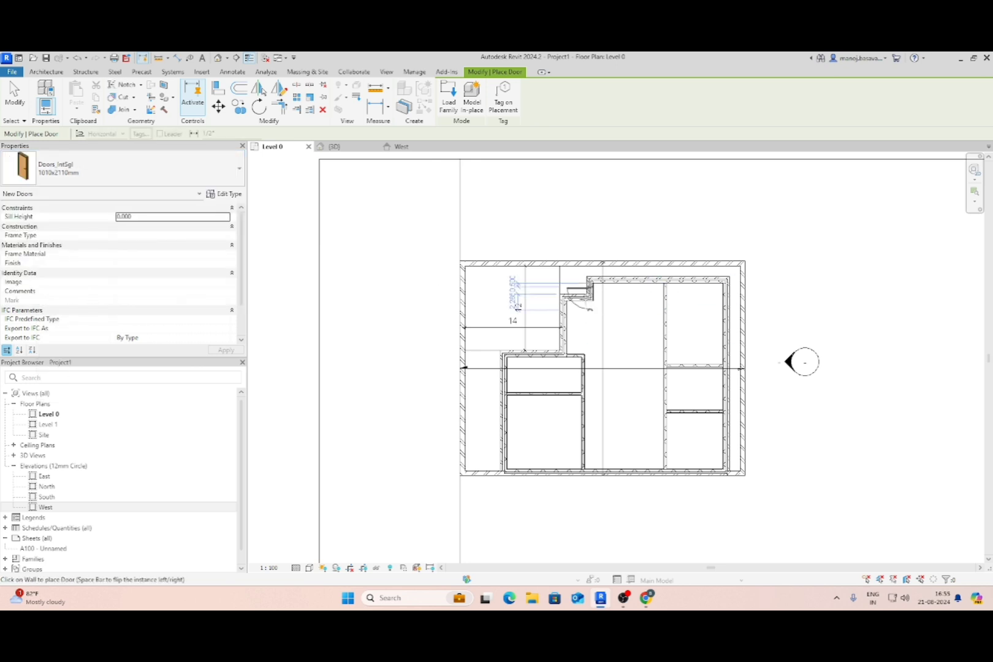
pyautogui.scroll(3, 589, 308)
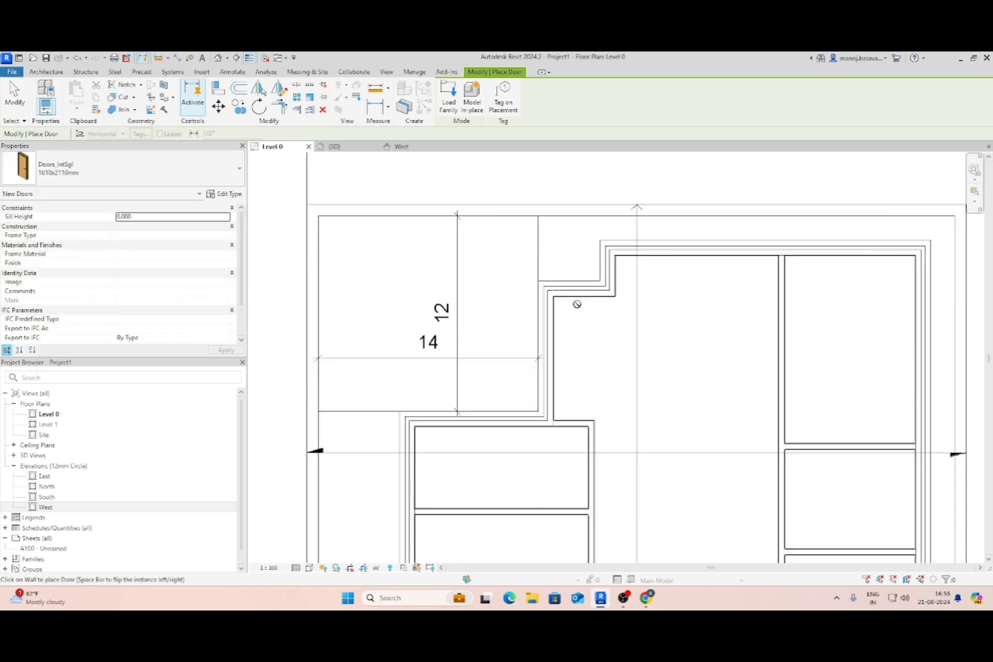
pyautogui.press('Escape')
# Shift the short exterior return wall beside the entrance door away from the parking area until its face meets the door frame.
pyautogui.click(610, 270)
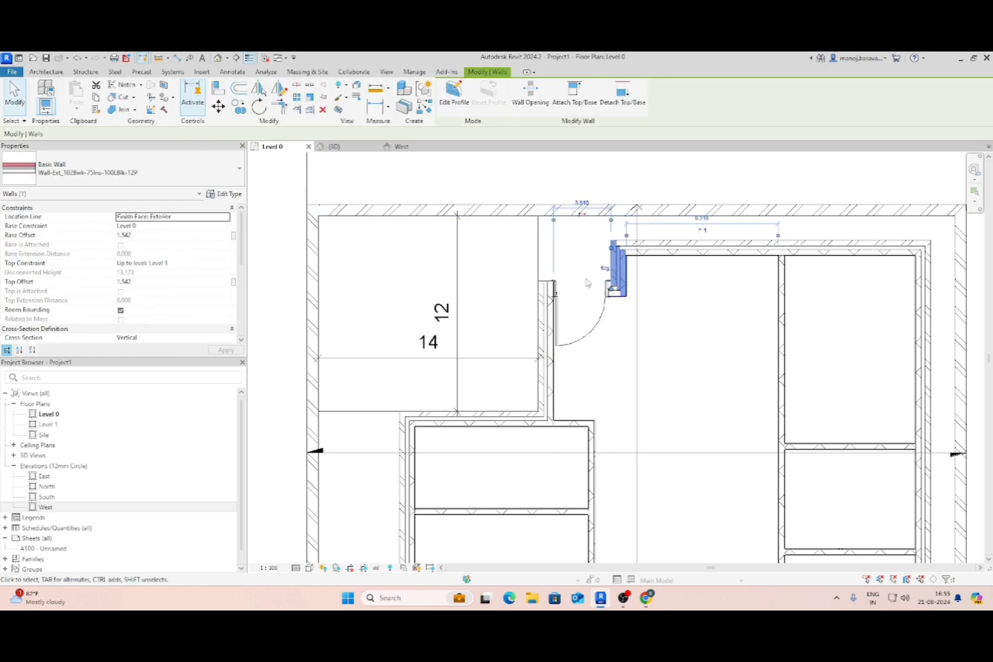
pyautogui.scroll(2, 560, 287)
pyautogui.click(544, 304)
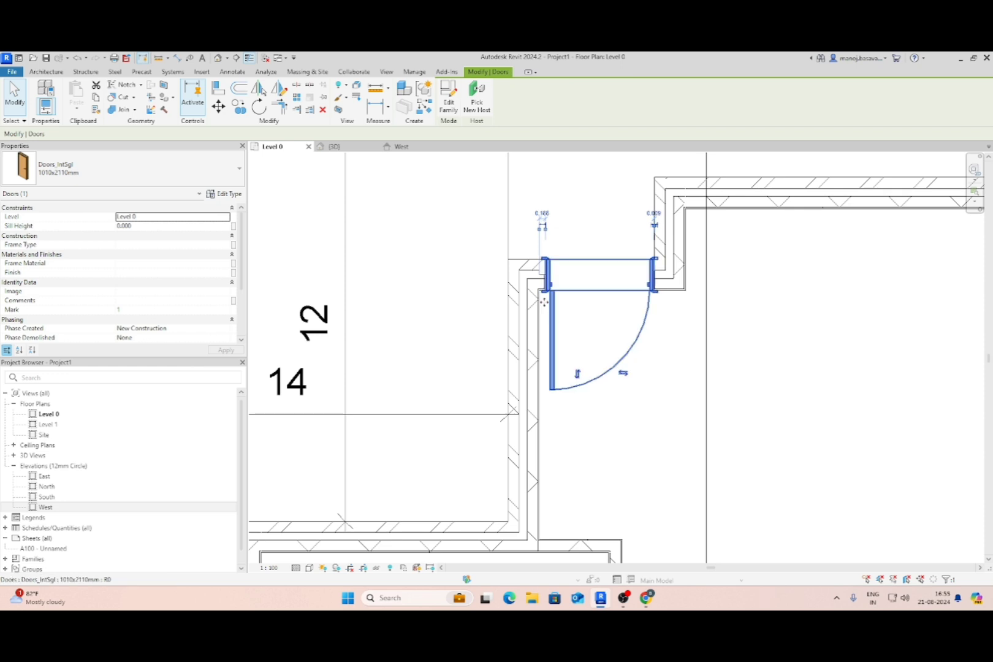
pyautogui.scroll(3, 547, 294)
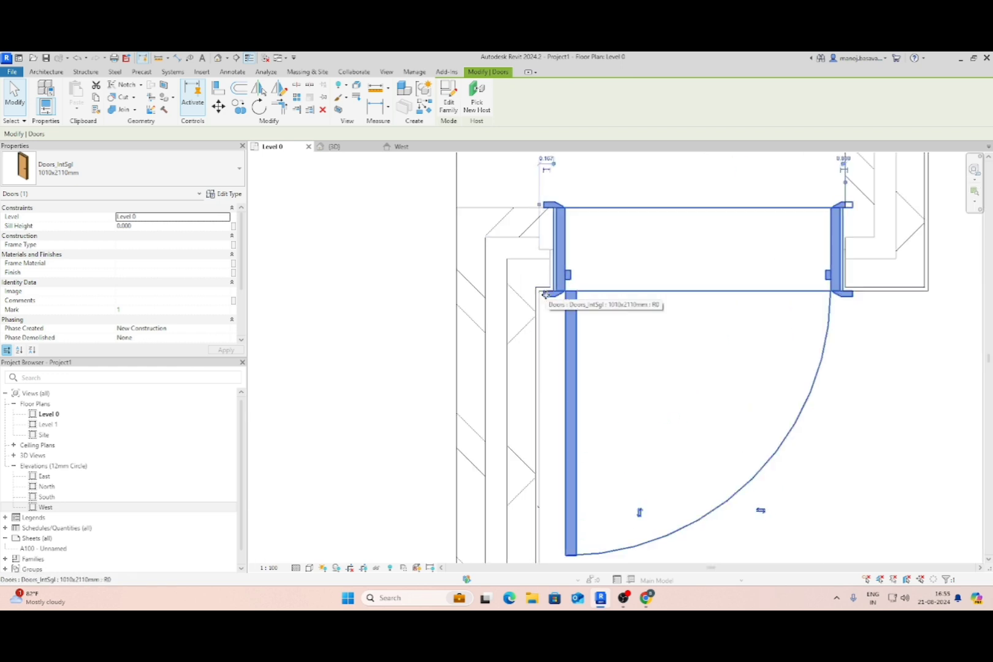
pyautogui.scroll(-3, 550, 303)
pyautogui.click(664, 268)
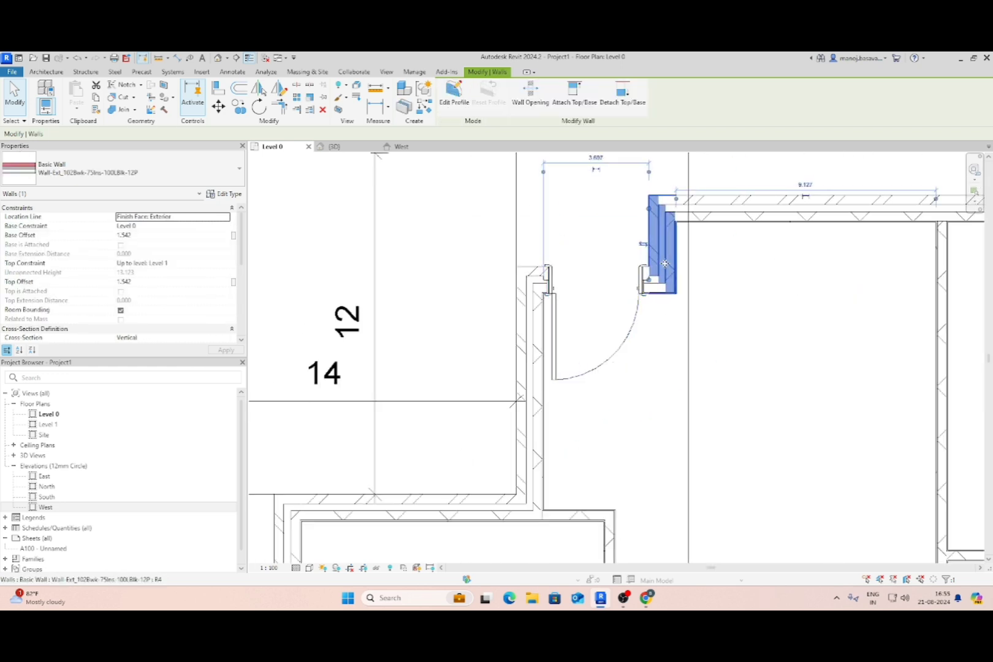
pyautogui.scroll(2, 665, 267)
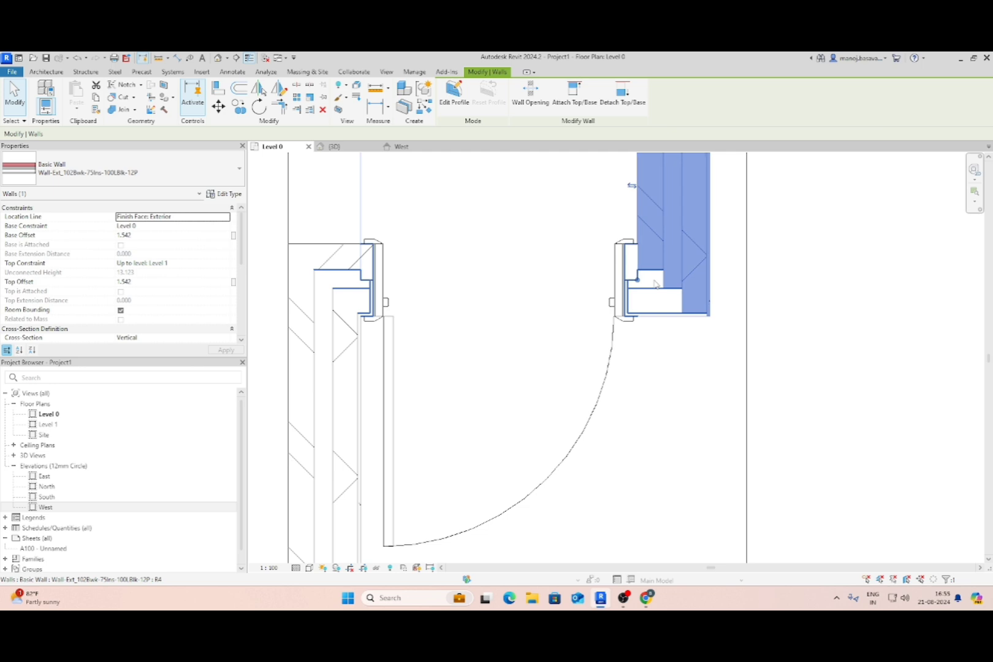
pyautogui.scroll(-2, 584, 257)
pyautogui.scroll(-3, 589, 266)
pyautogui.click(583, 230)
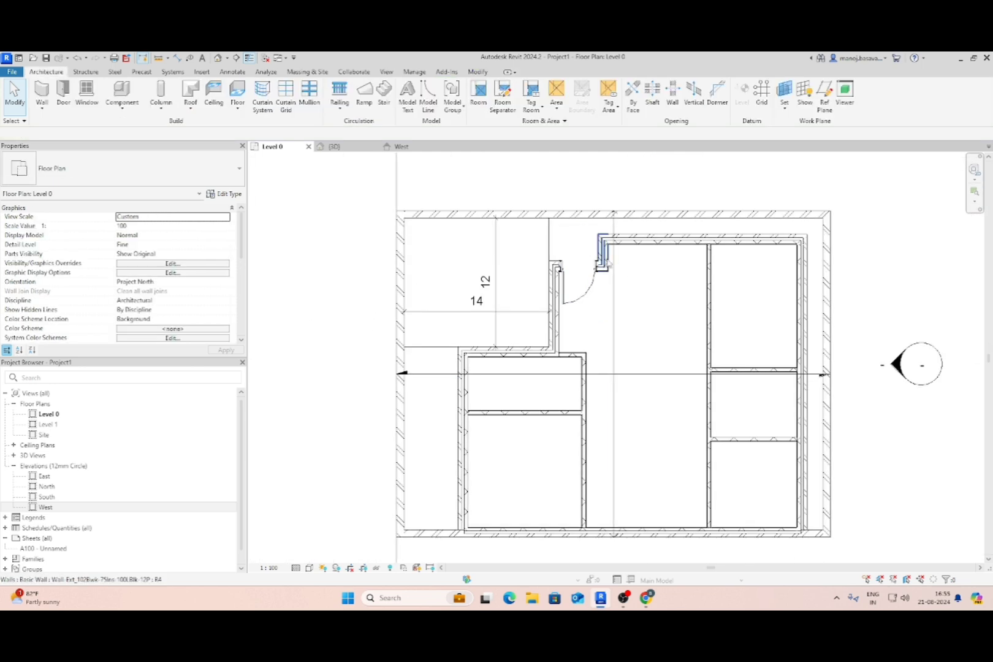
pyautogui.click(602, 251)
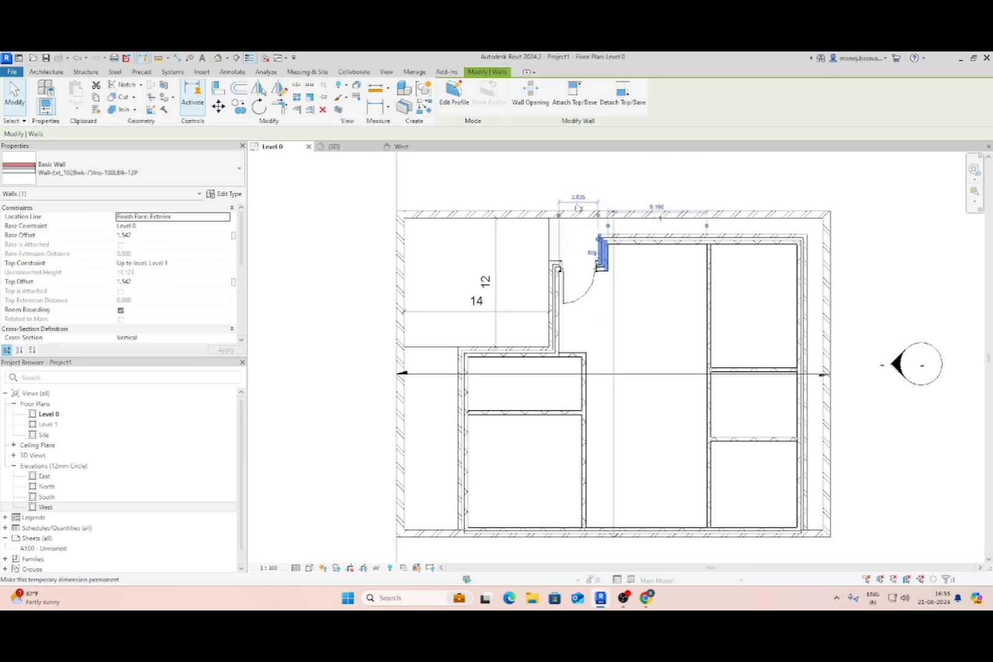
pyautogui.click(643, 284)
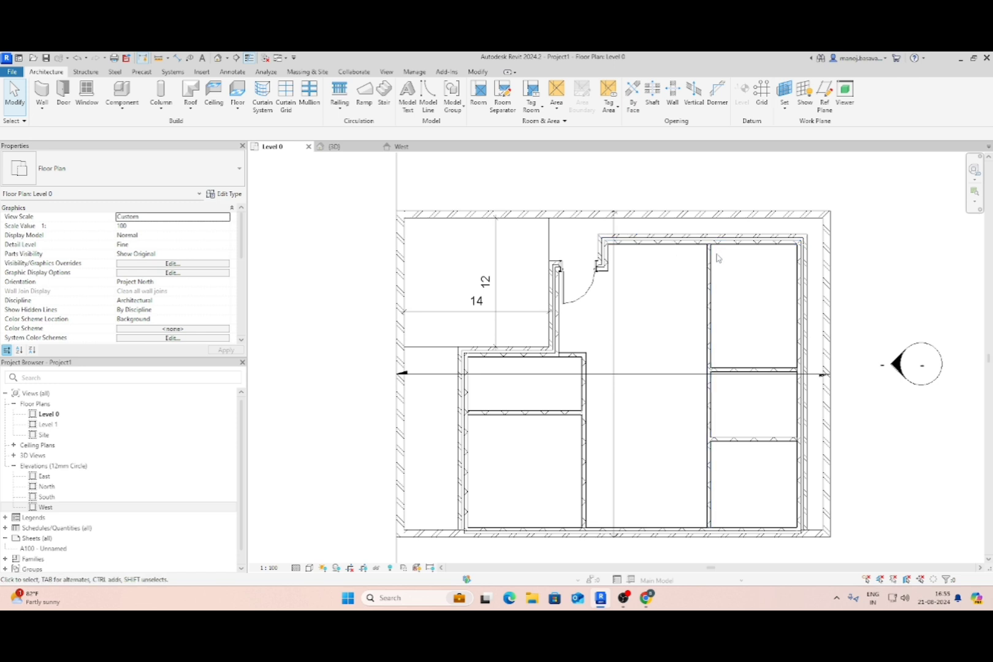
# Place a Doors_IntSgl 810x2110mm door in the partition between the small room below the parking area and the bedroom.
pyautogui.click(62, 92)
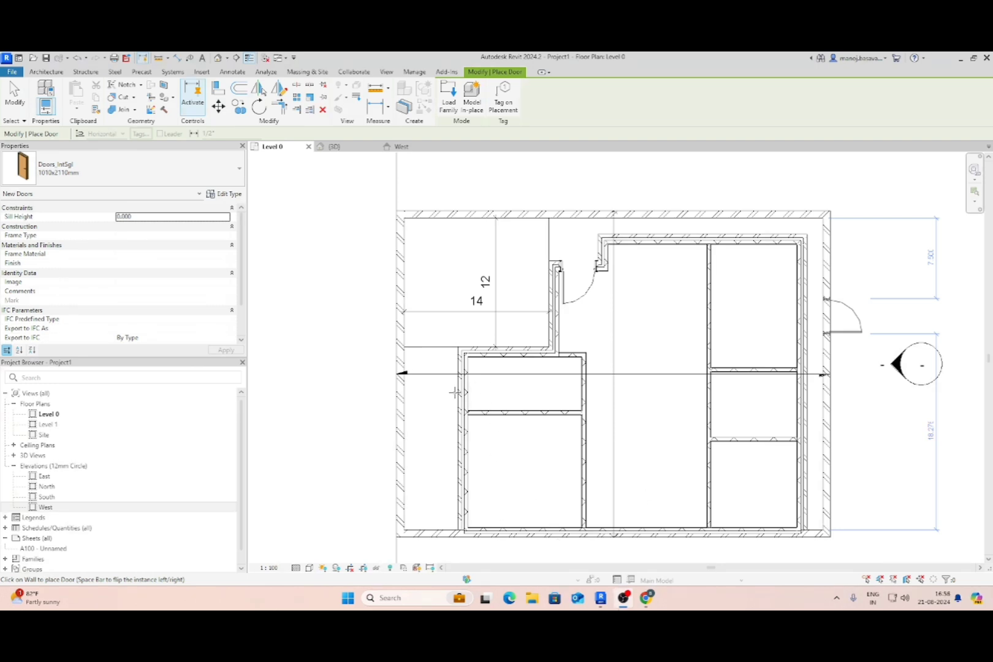
pyautogui.click(123, 171)
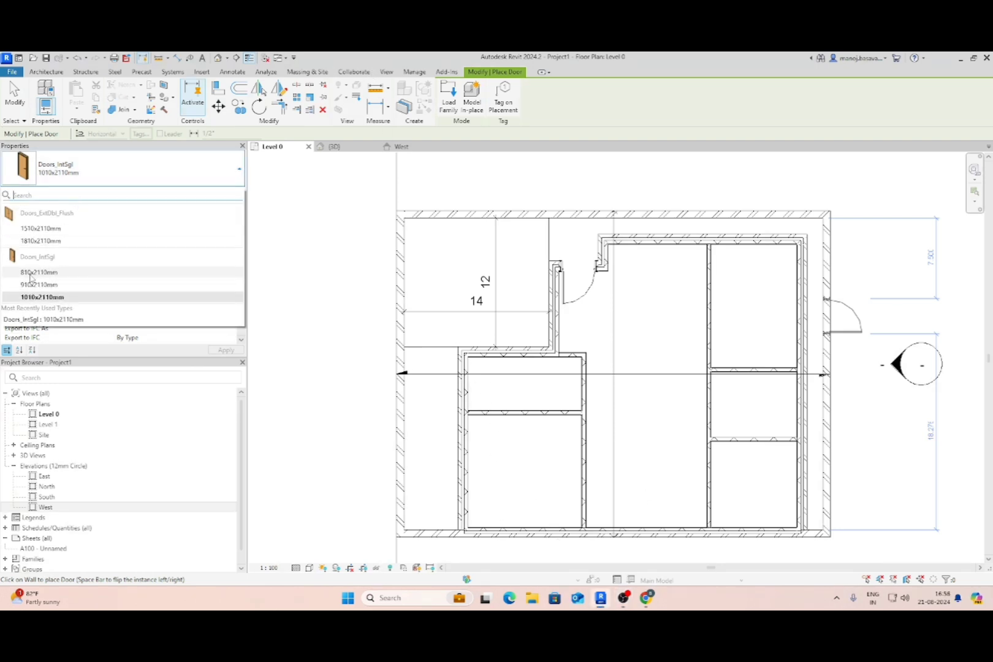
pyautogui.click(233, 285)
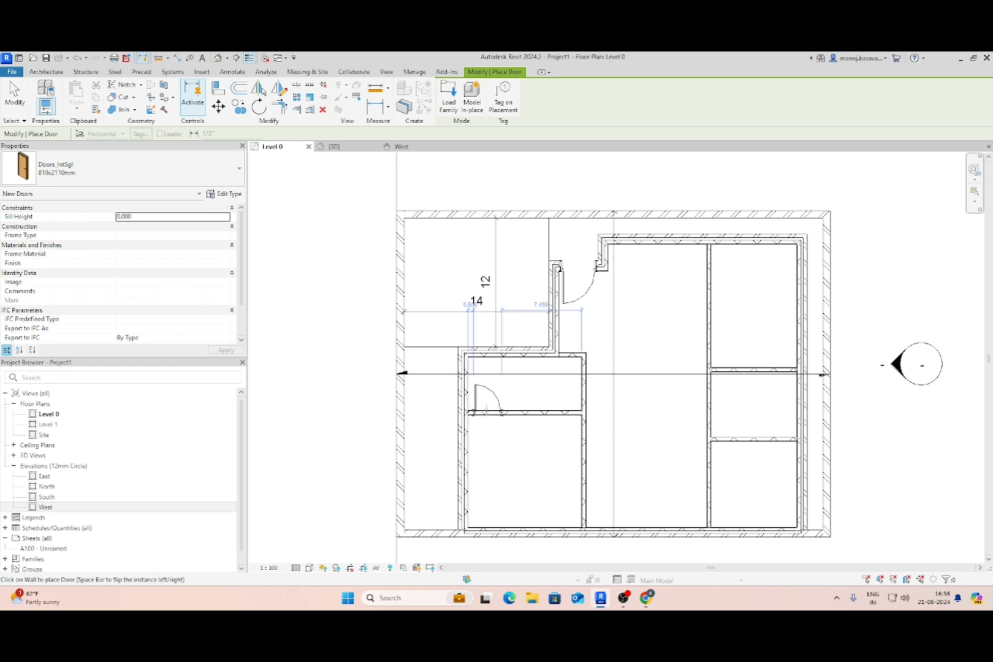
pyautogui.click(486, 409)
pyautogui.press('Escape')
pyautogui.press('Escape')
# Move the new 810x2110mm door along its partition until it sits close against the exterior side wall.
pyautogui.click(477, 407)
pyautogui.scroll(3, 470, 418)
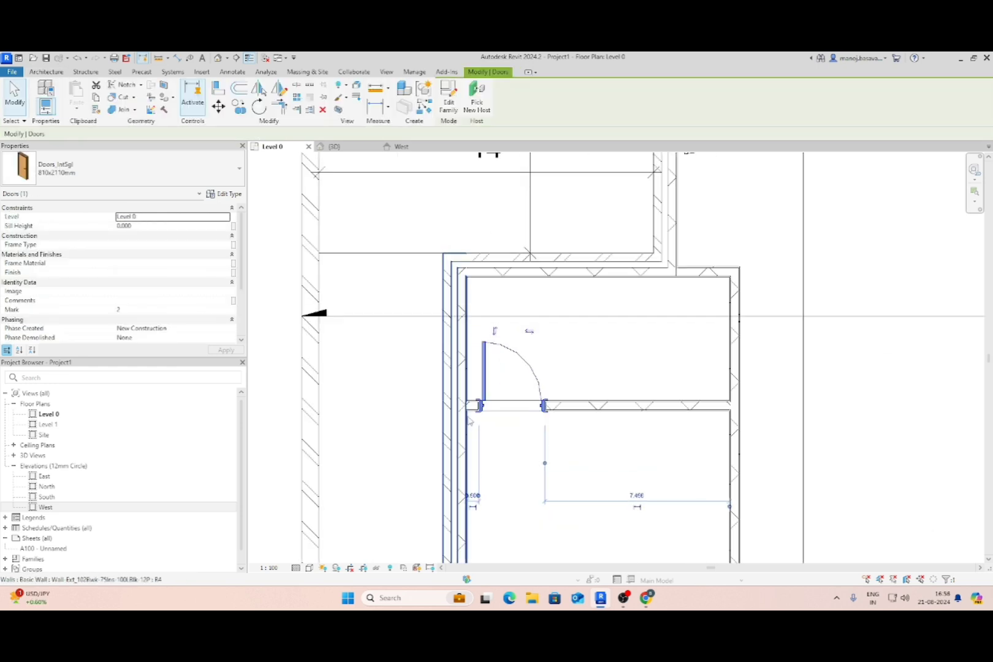
pyautogui.moveTo(481, 403); pyautogui.dragTo(474, 403)
pyautogui.scroll(-3, 450, 409)
pyautogui.click(607, 441)
pyautogui.moveTo(610, 442); pyautogui.dragTo(543, 440, button='middle')
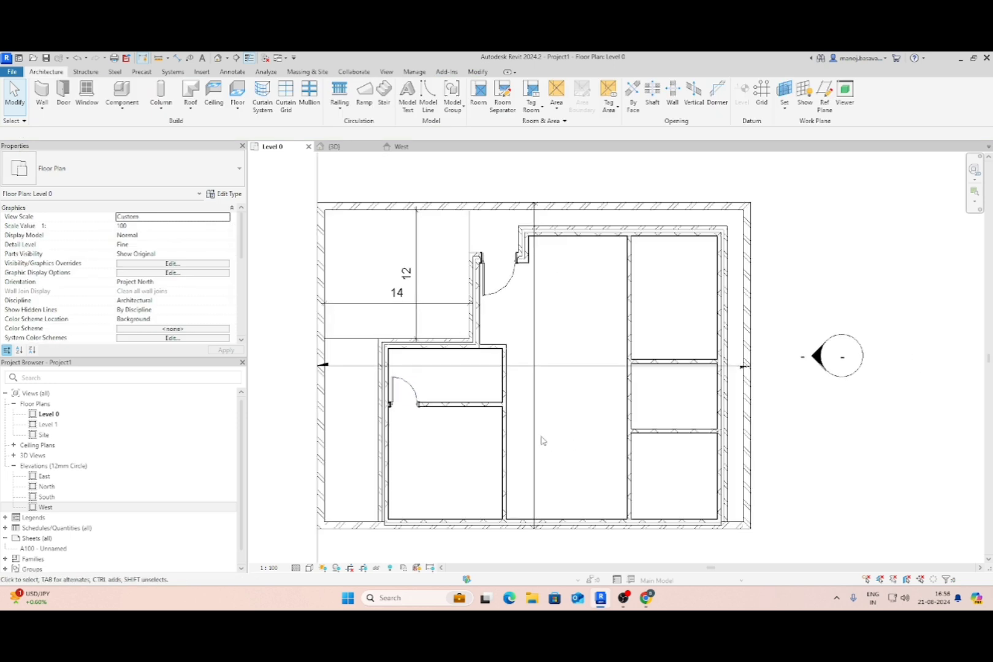
# Place a Doors_IntSgl 810x2110mm door in the hall-side wall of the middle room opposite and shift it close to the upper partition.
pyautogui.click(63, 98)
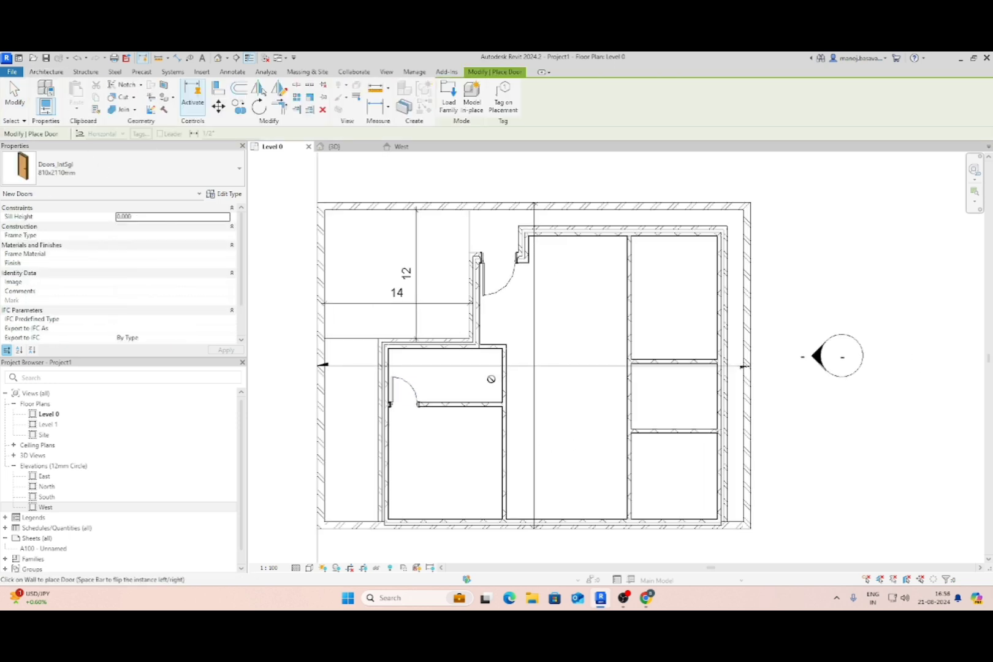
pyautogui.click(630, 380)
pyautogui.press('Escape')
pyautogui.press('Escape')
pyautogui.scroll(5, 630, 368)
pyautogui.click(631, 364)
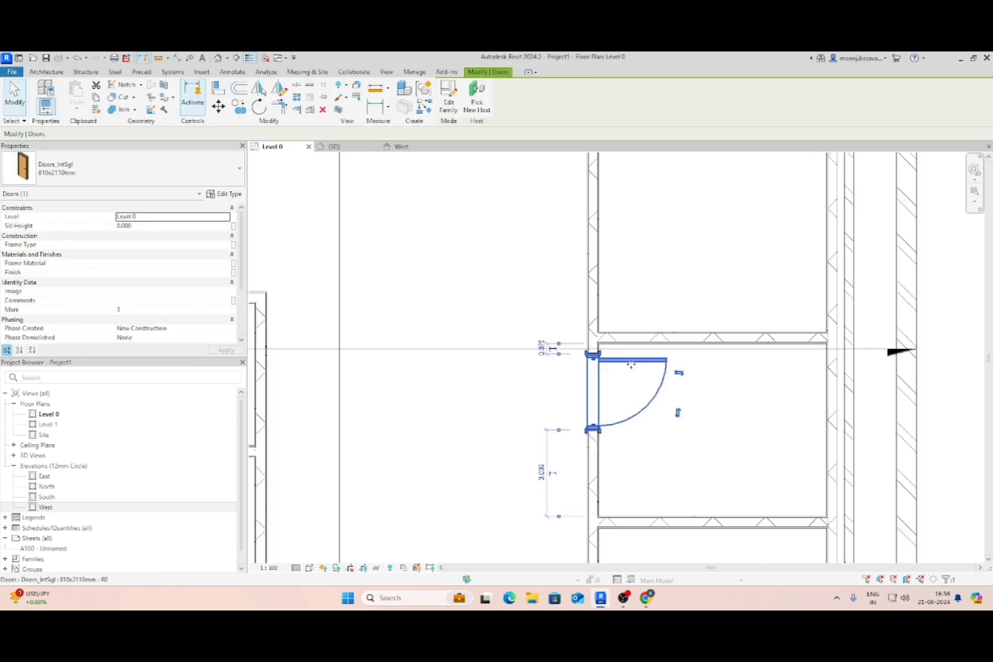
pyautogui.moveTo(631, 364); pyautogui.dragTo(630, 358)
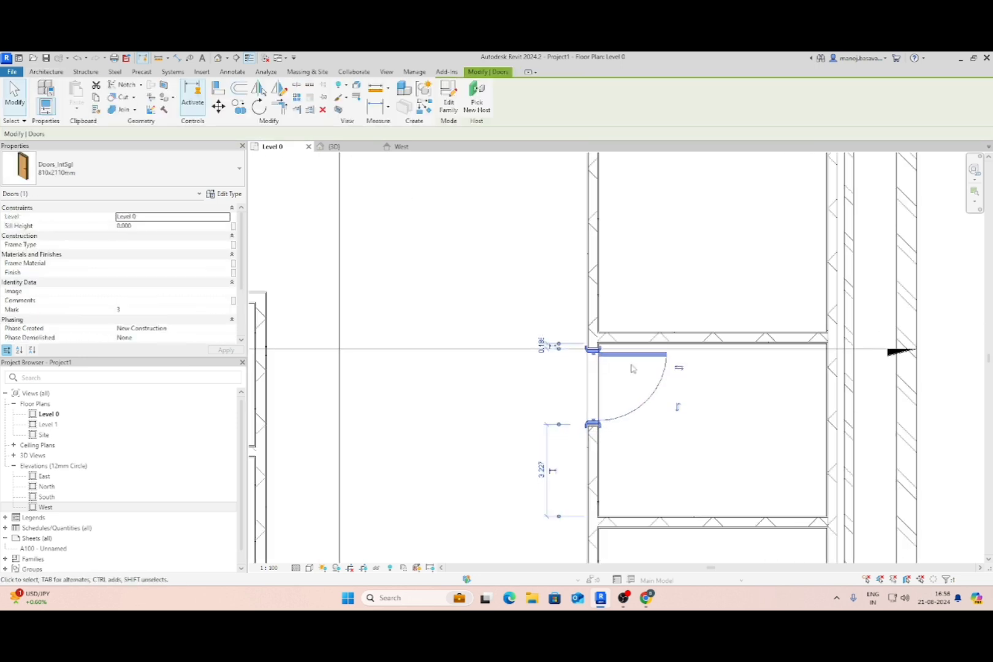
# Try the 910x2110mm type on the middle room's door and restore it to 810x2110mm.
pyautogui.click(49, 182)
pyautogui.click(65, 283)
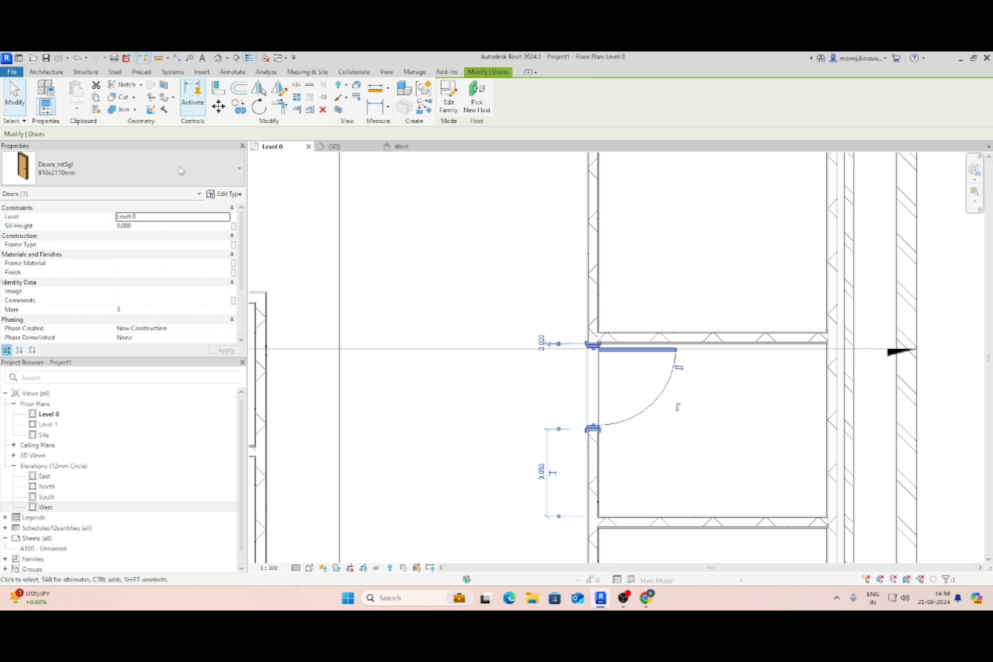
pyautogui.click(49, 72)
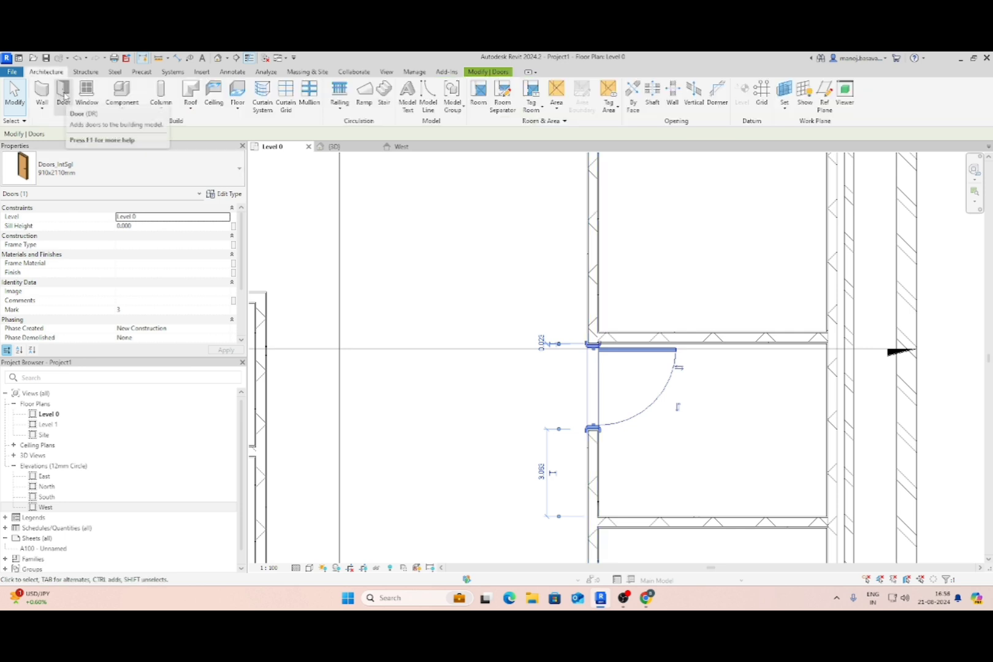
pyautogui.click(55, 181)
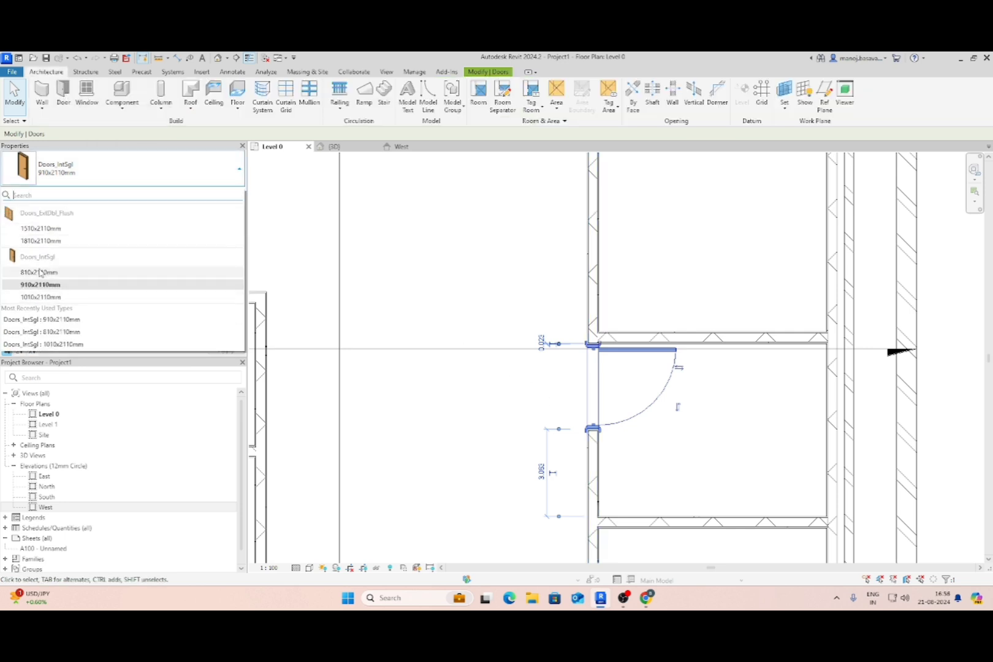
pyautogui.click(41, 272)
pyautogui.click(384, 206)
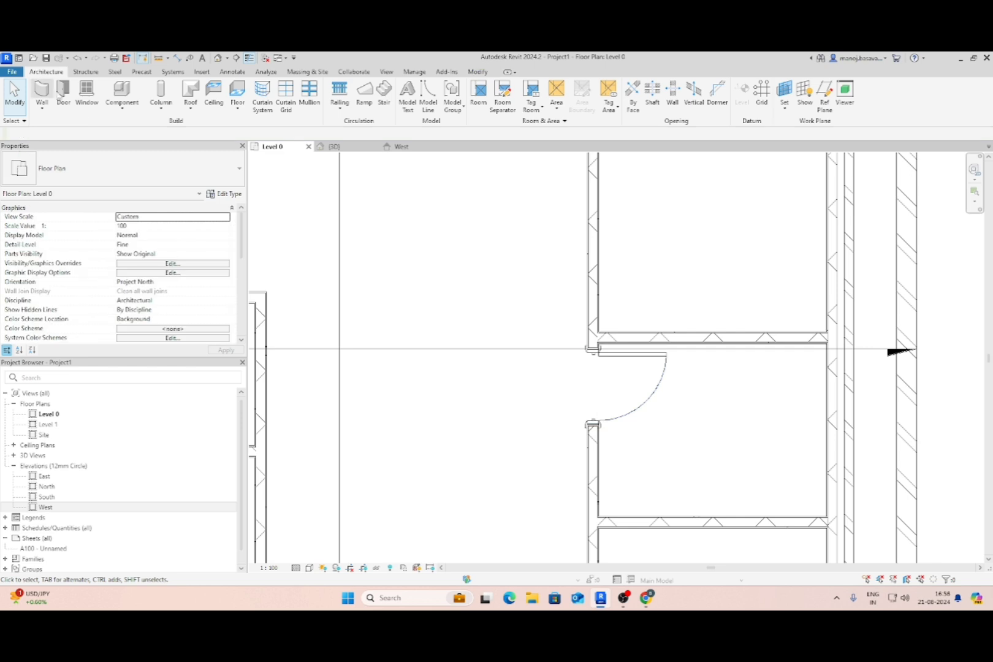
# Place a Doors_IntSgl 910x2110mm door in the hall-side wall of the upper room, just above the middle room's door.
pyautogui.click(63, 92)
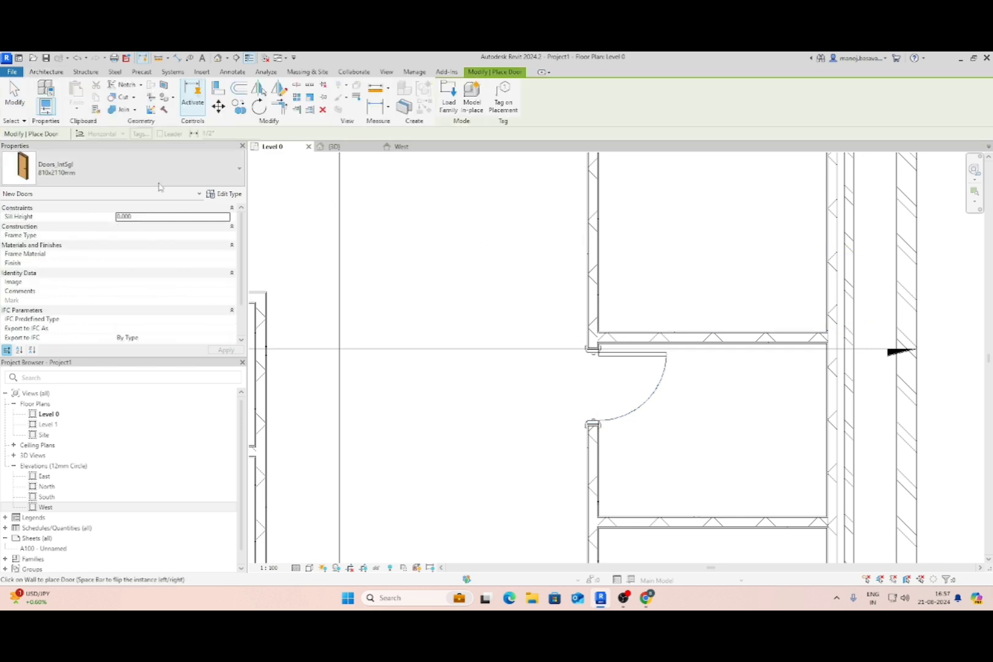
pyautogui.click(55, 181)
pyautogui.click(40, 286)
pyautogui.click(597, 288)
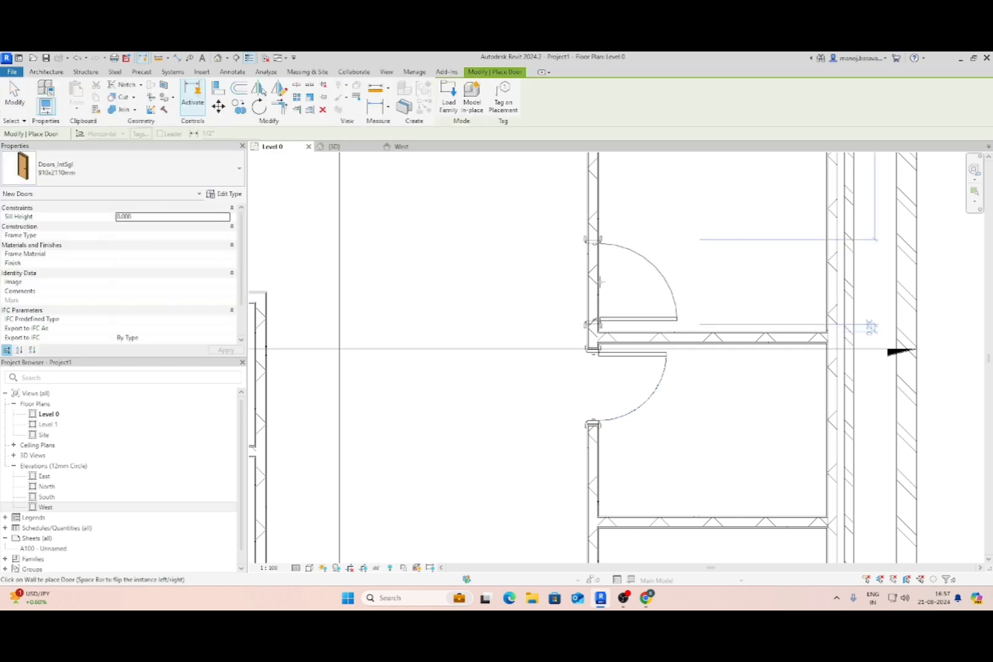
pyautogui.scroll(-3, 598, 407)
pyautogui.moveTo(618, 478); pyautogui.dragTo(565, 392, button='middle')
pyautogui.press('Escape')
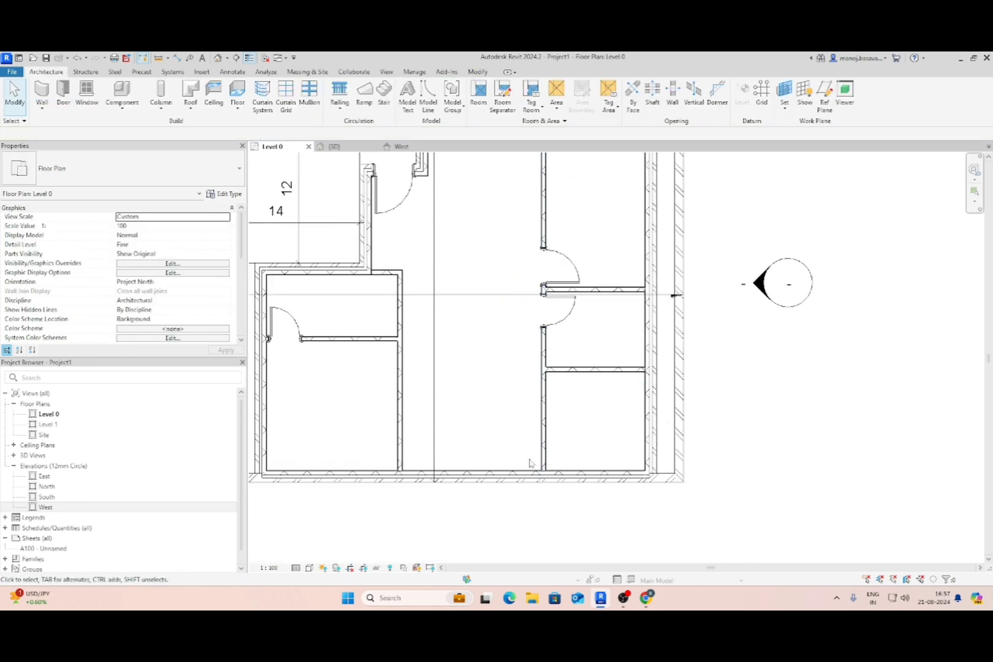
pyautogui.scroll(-4, 401, 317)
pyautogui.scroll(3, 487, 350)
pyautogui.moveTo(487, 350)
pyautogui.mouseDown(button='middle')
pyautogui.moveTo(481, 404)
pyautogui.moveTo(494, 449)
pyautogui.moveTo(583, 343)
pyautogui.moveTo(559, 340)
pyautogui.mouseUp(button='middle')
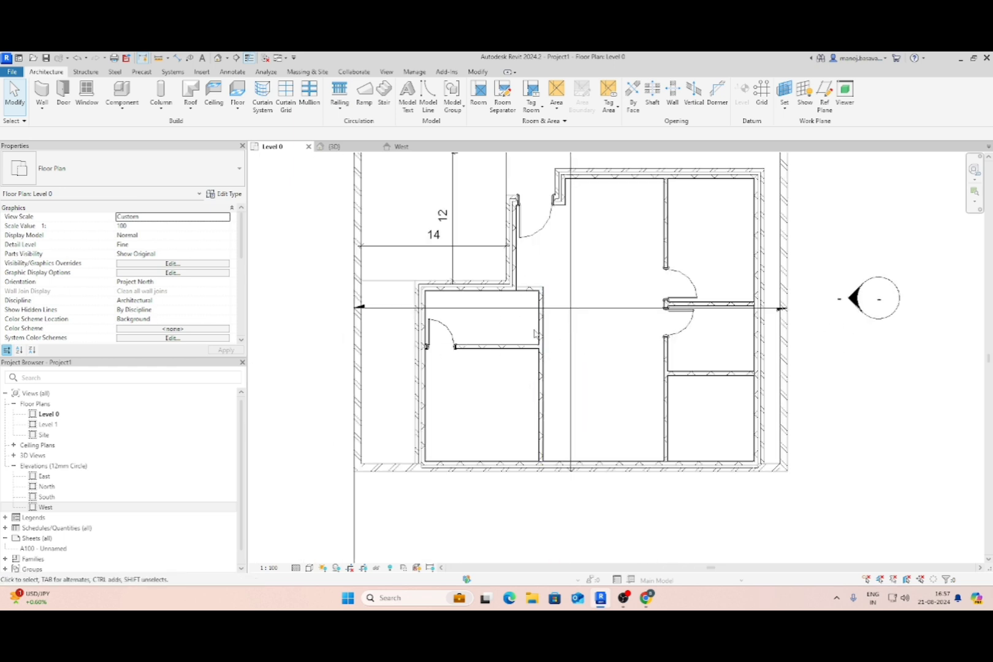
# Place a Doors_IntSgl 910x2110mm door in the hall-side wall of the lower bedroom, just below the partition holding the 810x2110mm door.
pyautogui.click(63, 92)
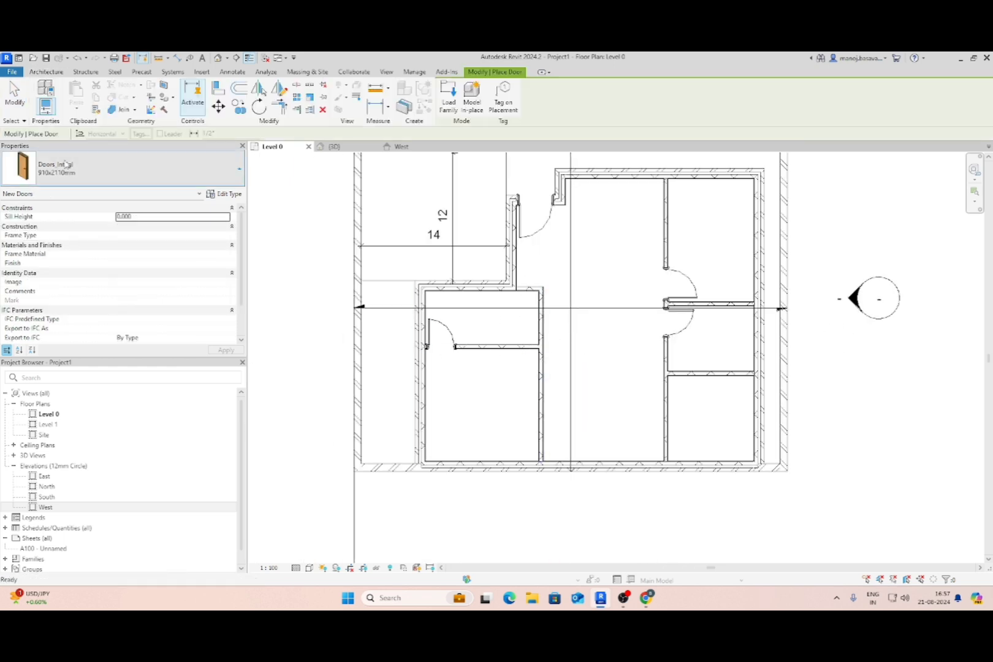
pyautogui.click(123, 169)
pyautogui.click(40, 284)
pyautogui.scroll(3, 544, 368)
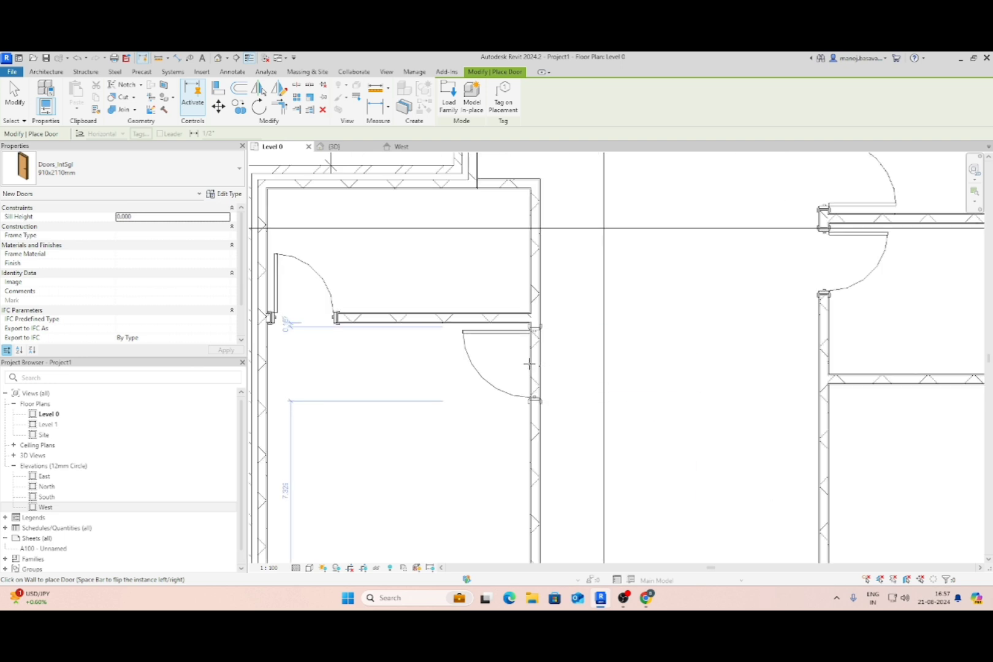
pyautogui.click(529, 364)
pyautogui.press('Escape')
pyautogui.press('Escape')
pyautogui.scroll(-5, 529, 363)
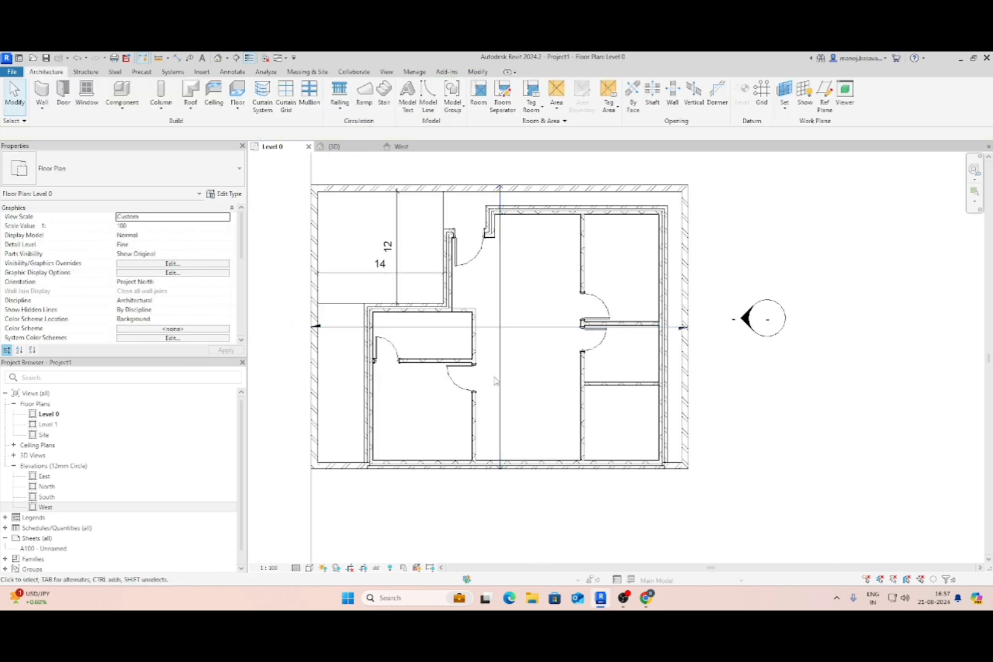
pyautogui.click(594, 319)
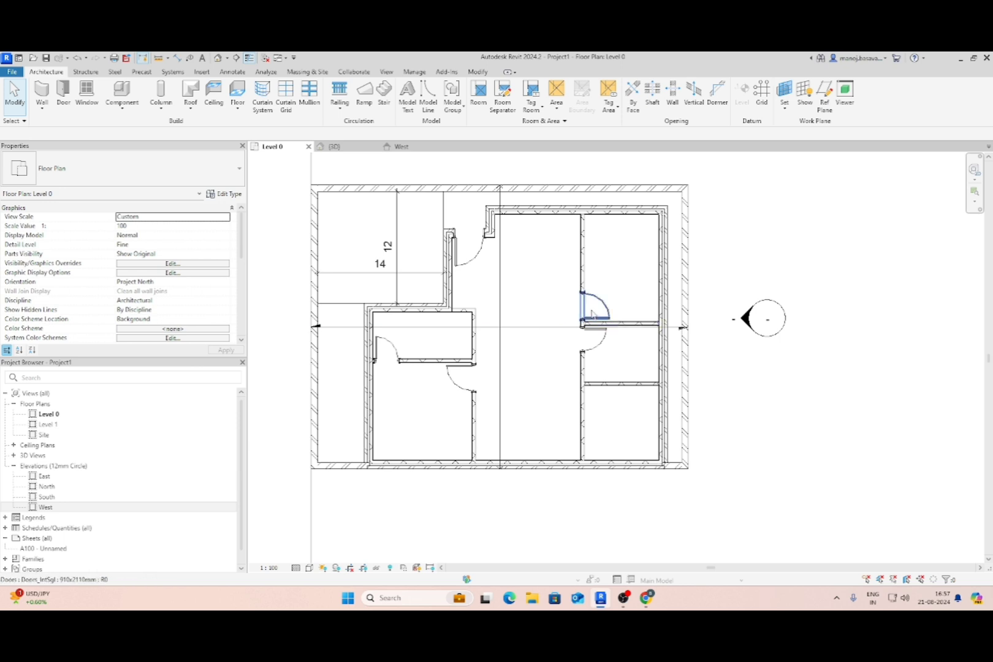
pyautogui.scroll(4, 592, 320)
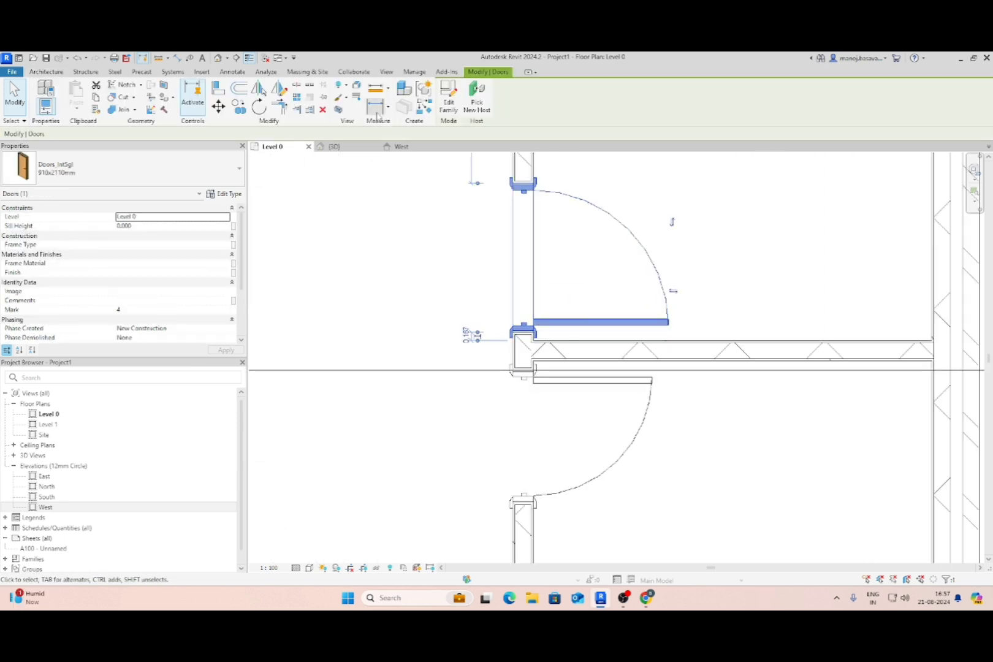
pyautogui.click(377, 115)
pyautogui.scroll(3, 601, 344)
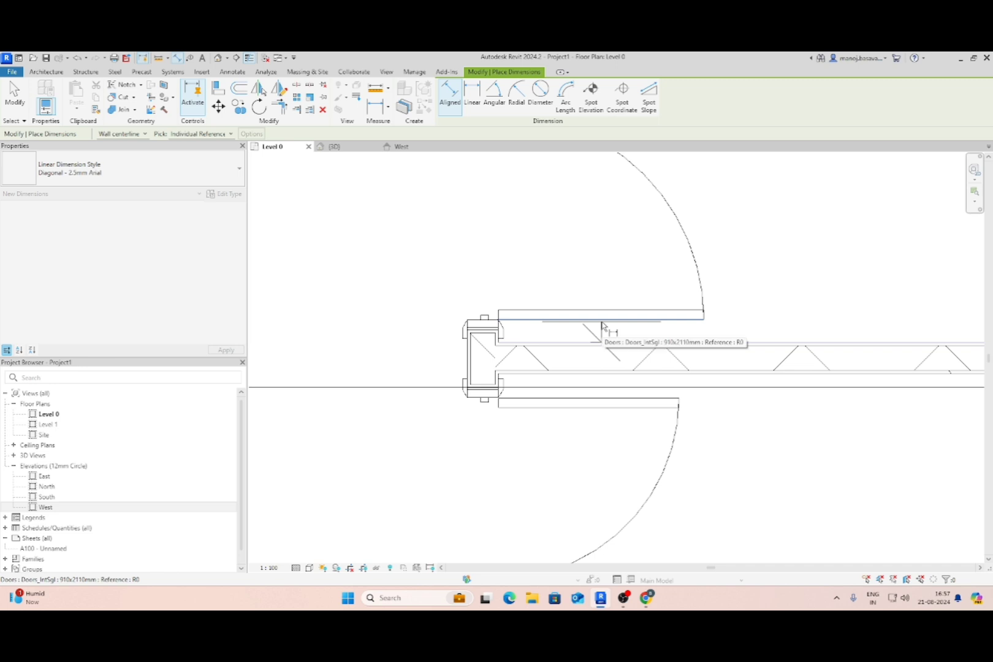
pyautogui.press('Escape')
pyautogui.press('Escape')
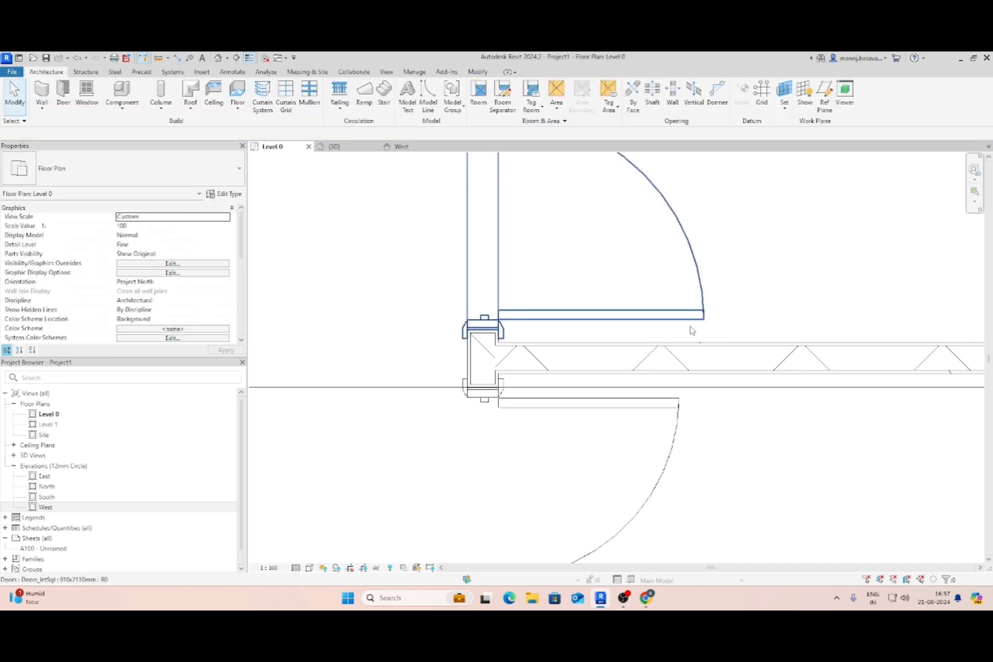
# Check the gap between the partition face and the upper room's open door leaf with a trial model line.
pyautogui.click(427, 97)
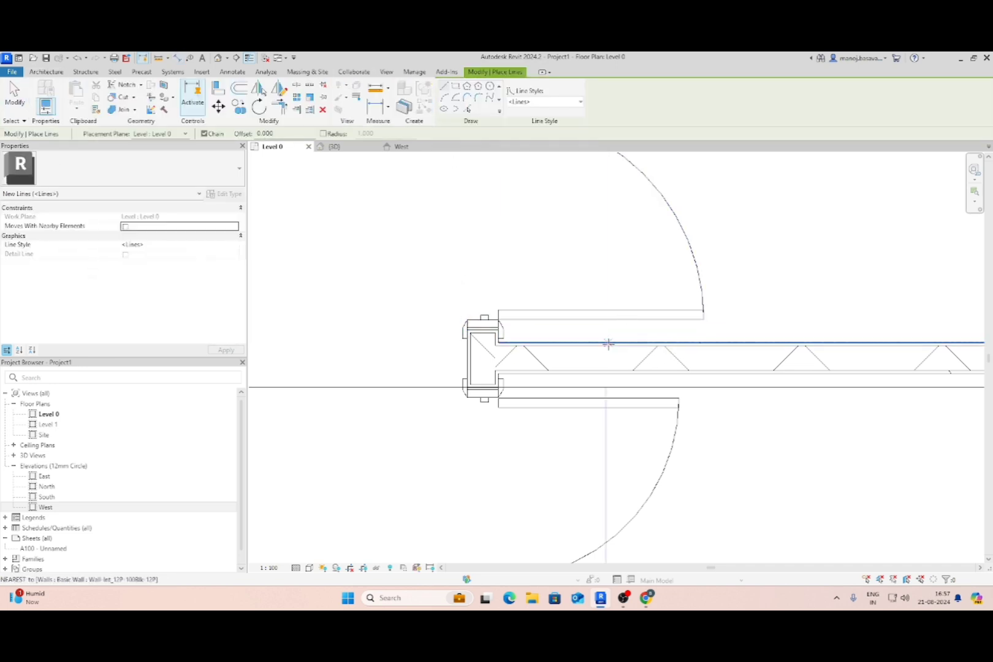
pyautogui.click(607, 343)
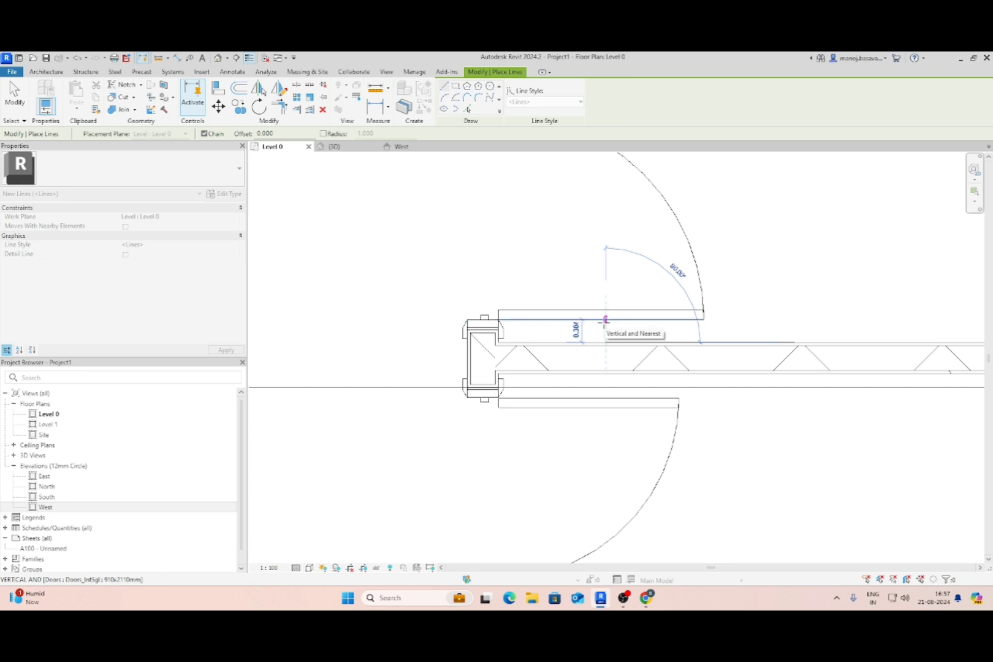
pyautogui.press('Escape')
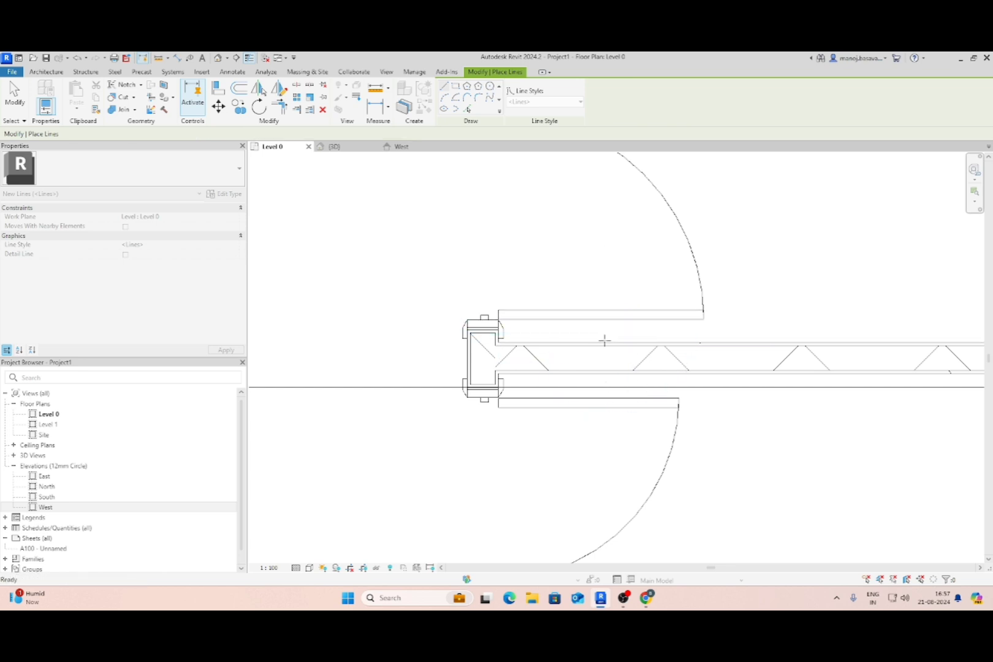
pyautogui.press('Escape')
# Try to move the witness line of the upper room door's temporary dimension onto its open leaf.
pyautogui.click(608, 330)
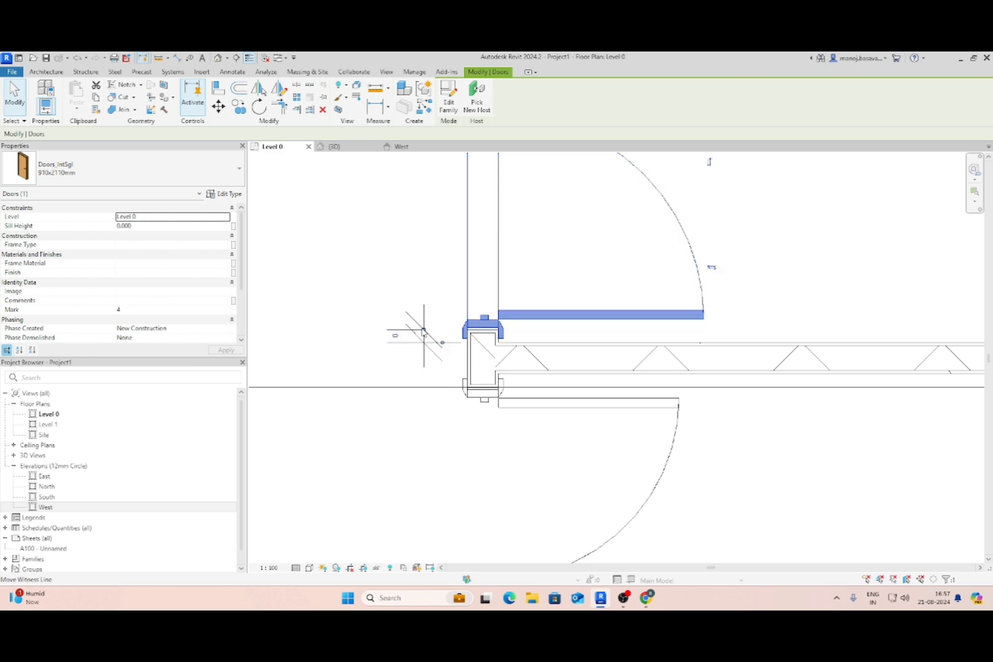
pyautogui.moveTo(423, 329); pyautogui.dragTo(527, 319)
pyautogui.click(433, 326)
pyautogui.press('Delete')
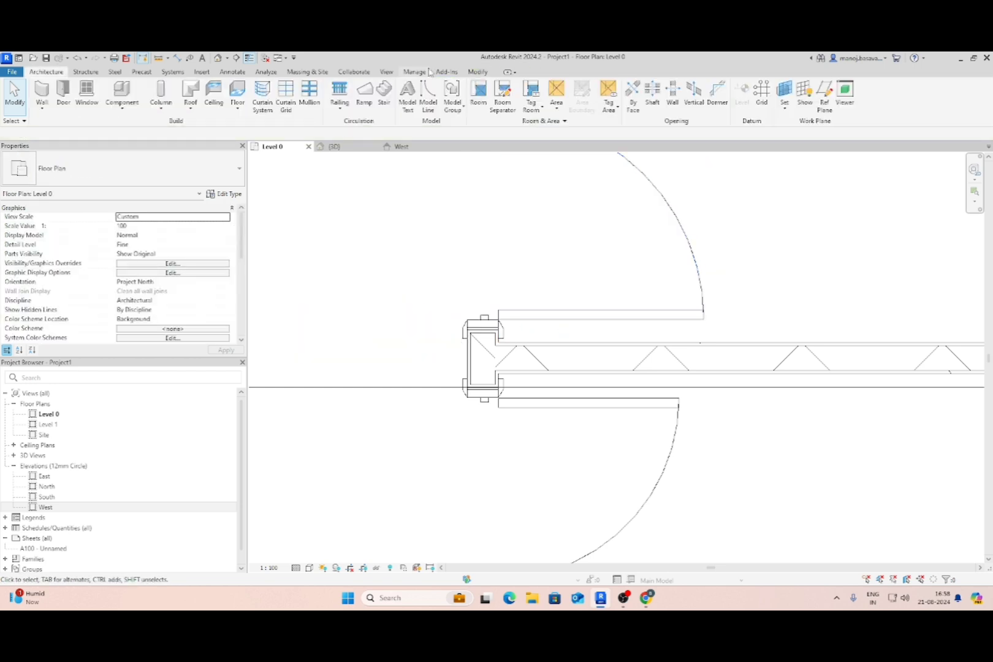
# Add an aligned dimension chain from the partition face to the upper room's open door leaf and its frame reference.
pyautogui.click(477, 72)
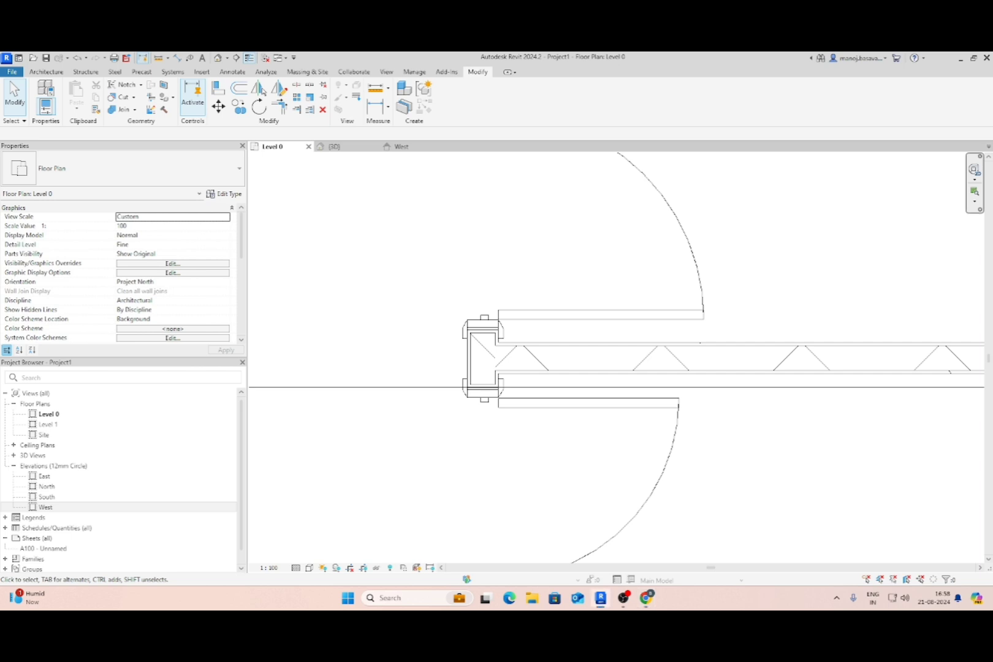
pyautogui.click(565, 334)
pyautogui.click(425, 202)
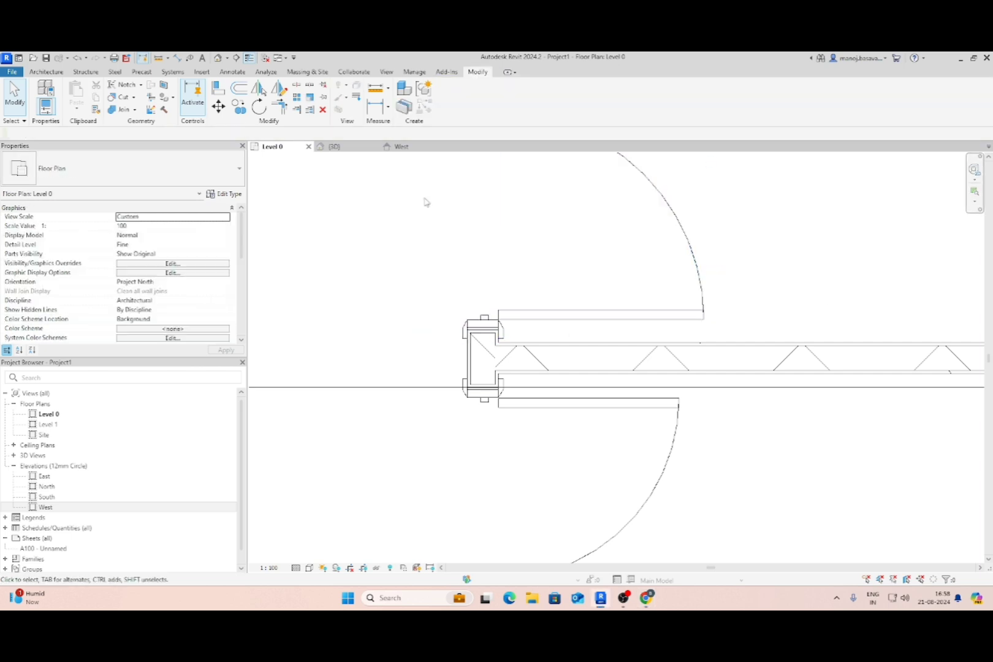
pyautogui.click(387, 108)
pyautogui.click(406, 127)
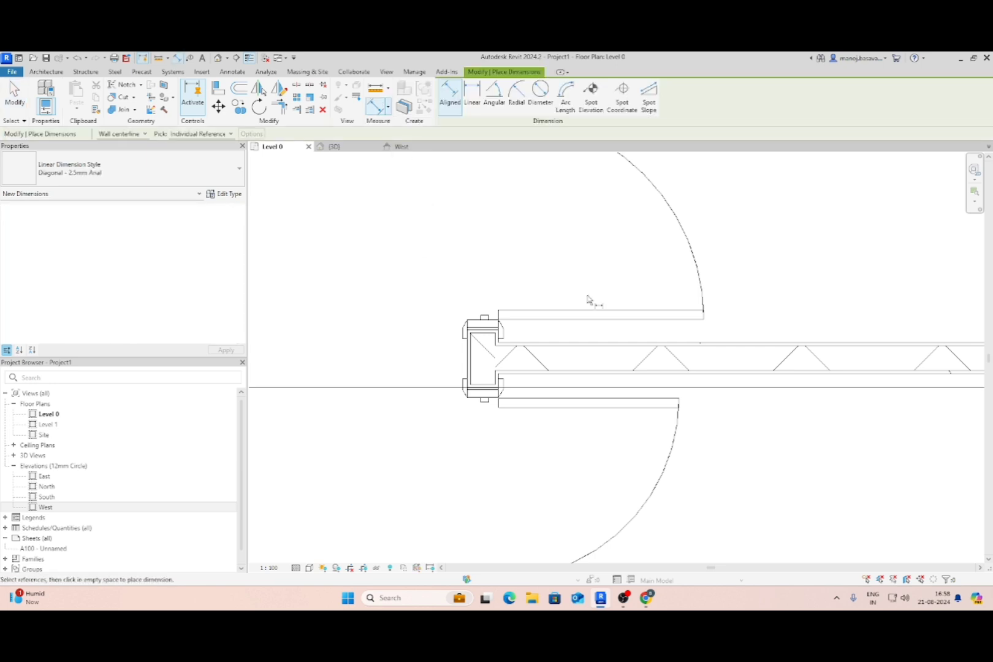
pyautogui.click(589, 344)
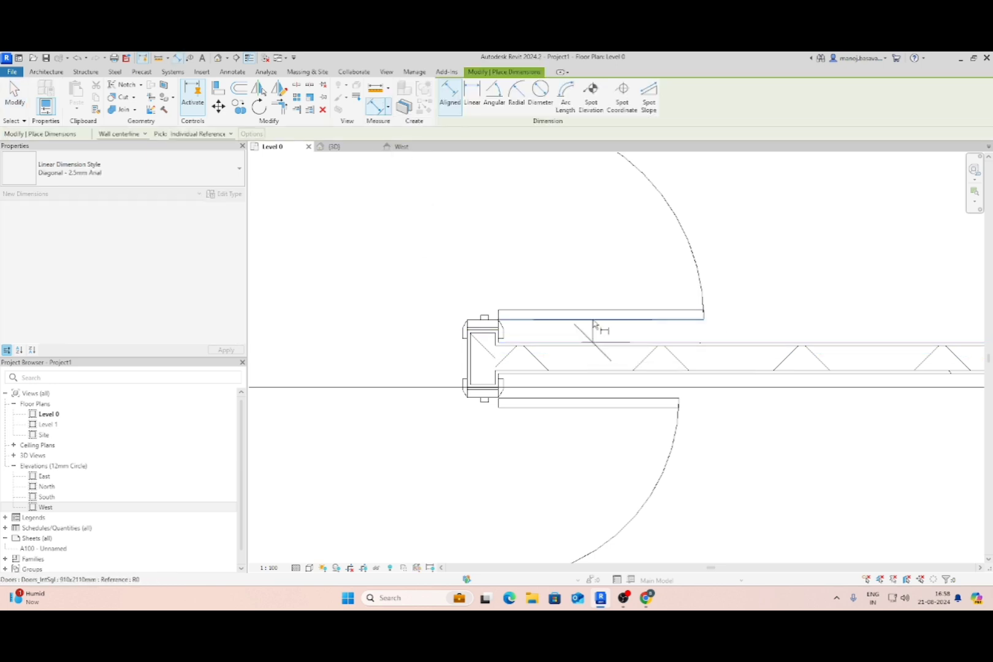
pyautogui.click(594, 324)
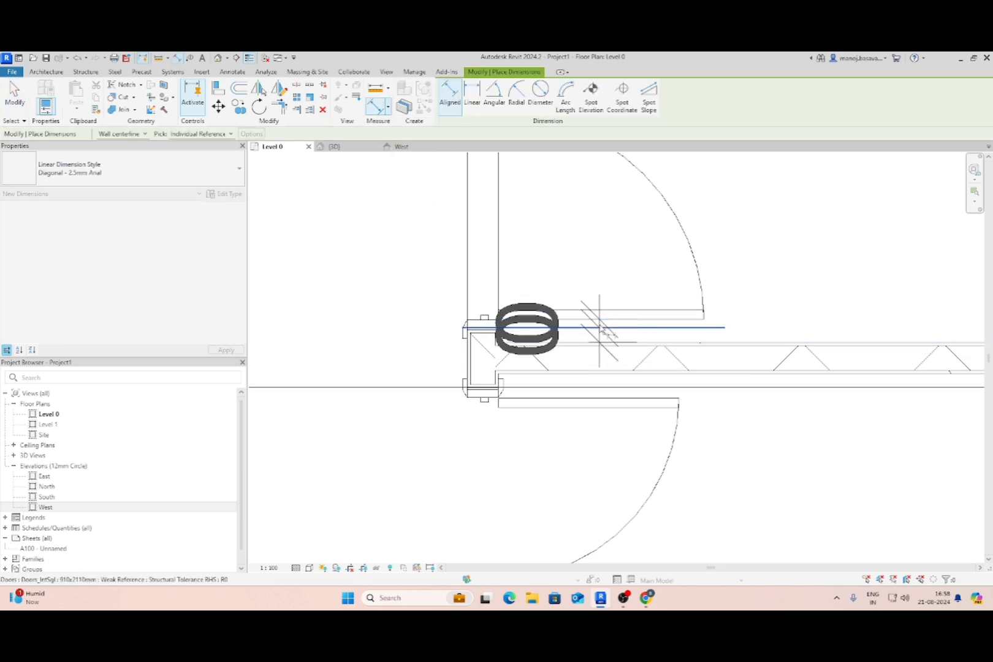
pyautogui.click(759, 337)
pyautogui.press('Escape')
pyautogui.press('Escape')
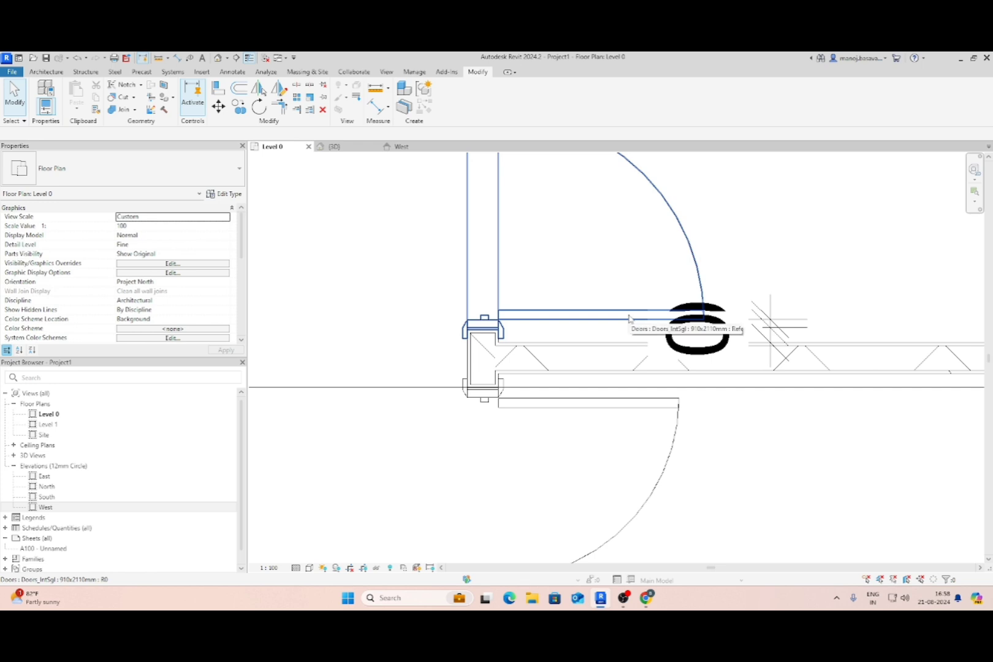
# Check the exact gap values on the upper door's dimension chain and delete the chain.
pyautogui.click(628, 318)
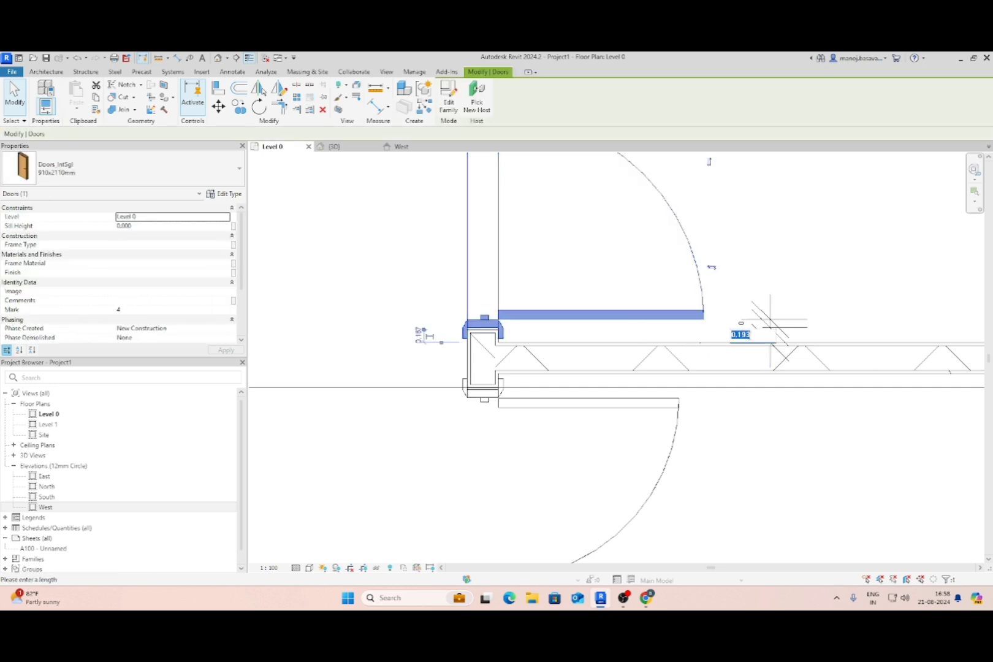
pyautogui.click(741, 325)
pyautogui.click(743, 329)
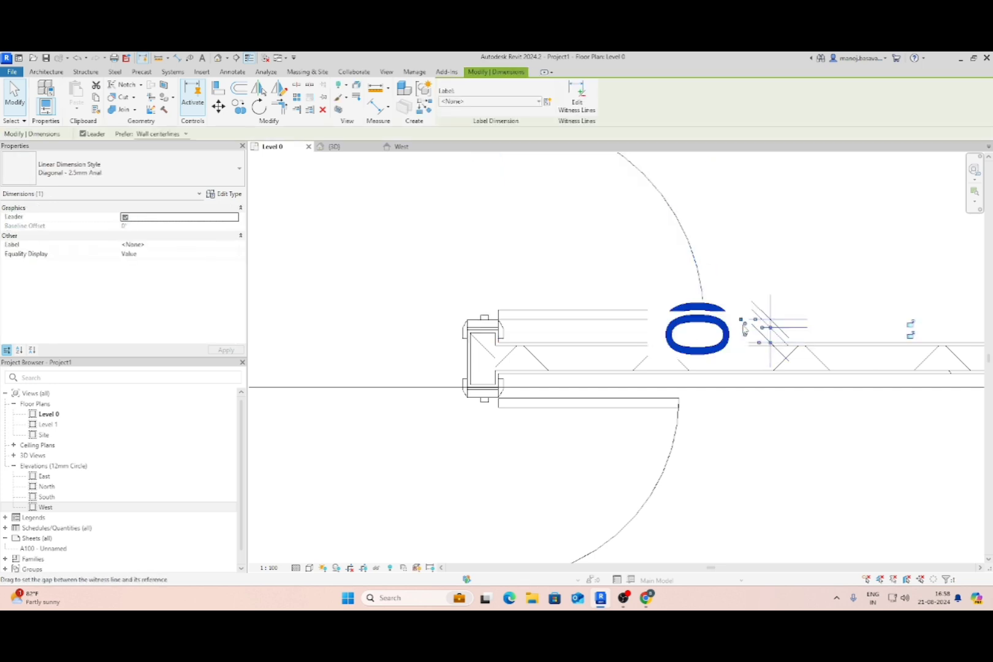
pyautogui.press('Escape')
pyautogui.click(770, 327)
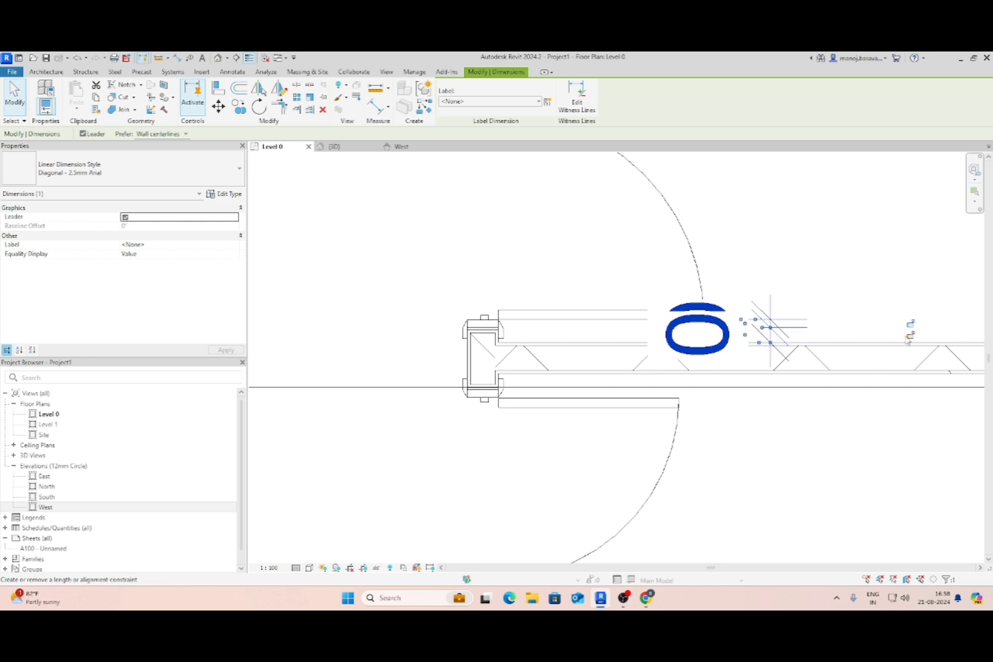
pyautogui.press('Delete')
# Dimension only the gap between the upper room's door leaf and the partition face, check it, and delete the dimension.
pyautogui.click(375, 105)
pyautogui.click(527, 292)
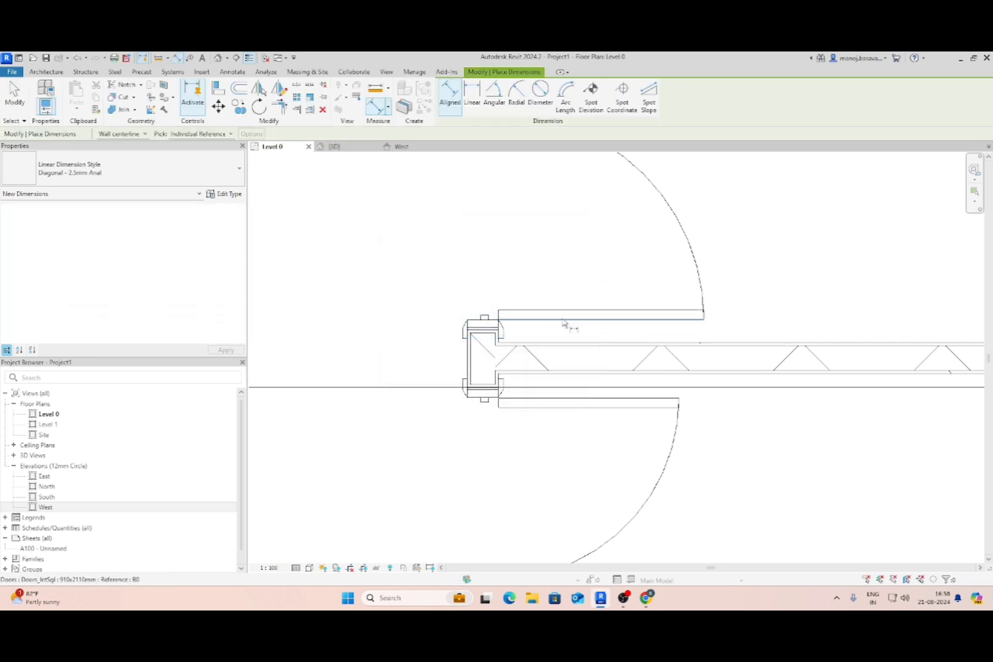
pyautogui.click(700, 348)
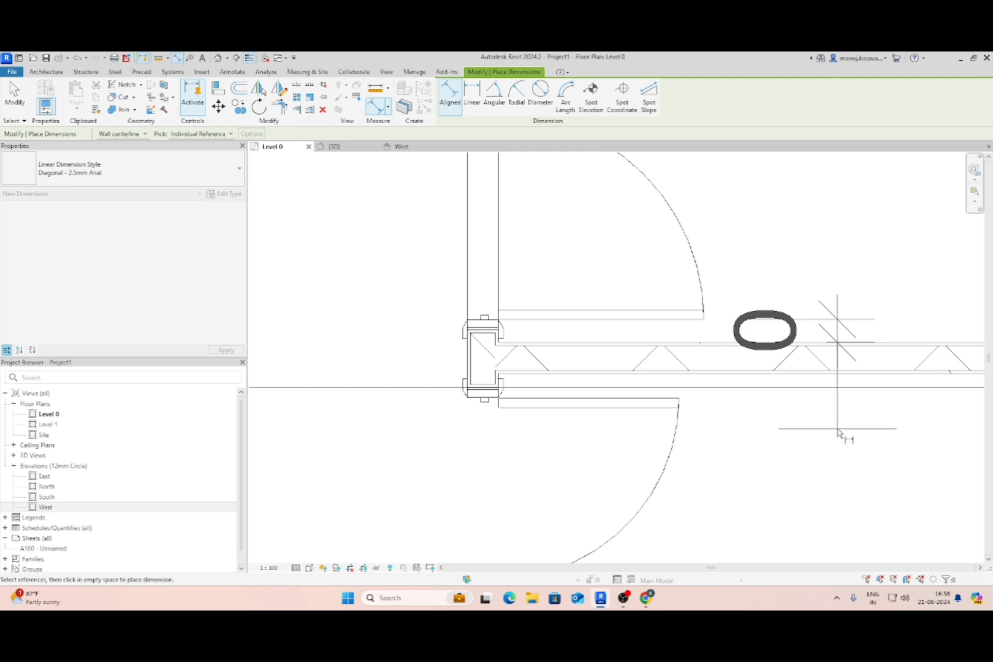
pyautogui.press('Escape')
pyautogui.press('Escape')
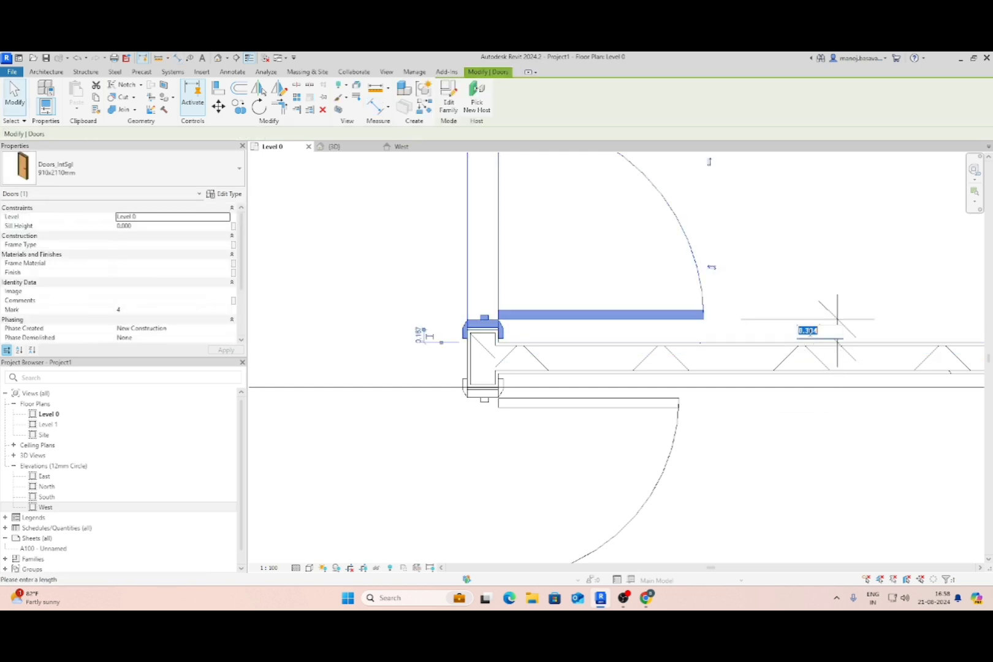
pyautogui.press('Escape')
pyautogui.click(837, 333)
pyautogui.press('Delete')
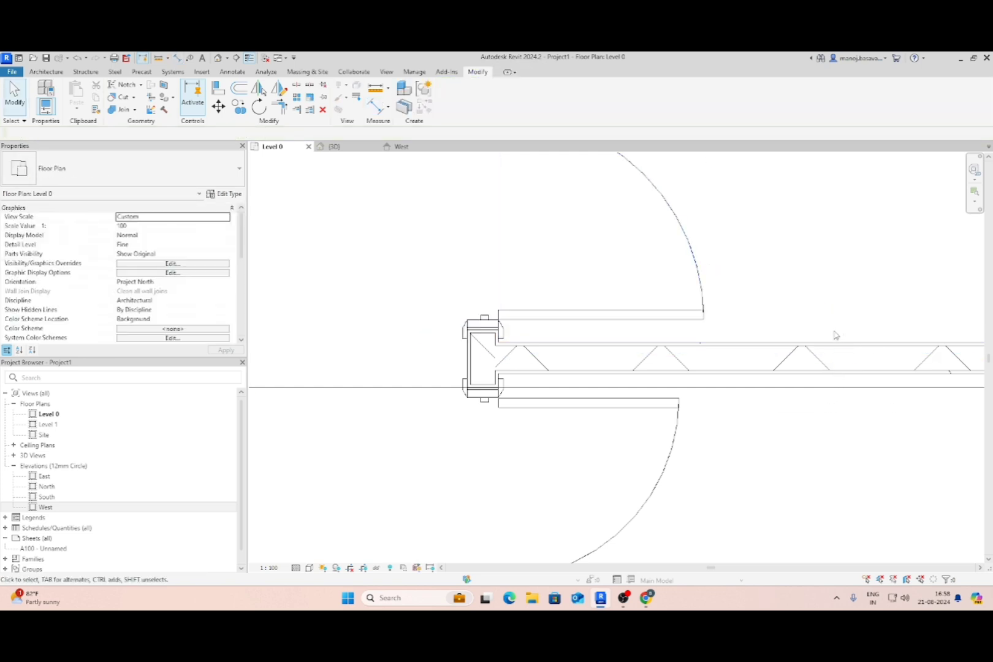
# Add an aligned dimension across the hall width, from the entrance-side wall's inner face to the upper room's hall-side wall.
pyautogui.scroll(-3, 497, 347)
pyautogui.scroll(-3, 630, 368)
pyautogui.scroll(5, 588, 362)
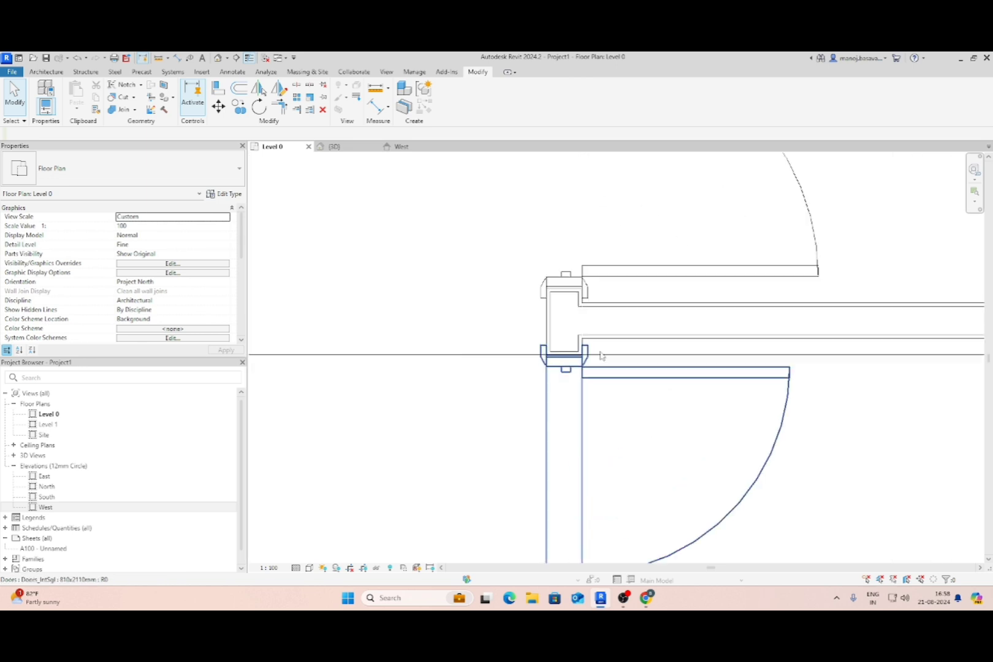
pyautogui.scroll(-5, 615, 386)
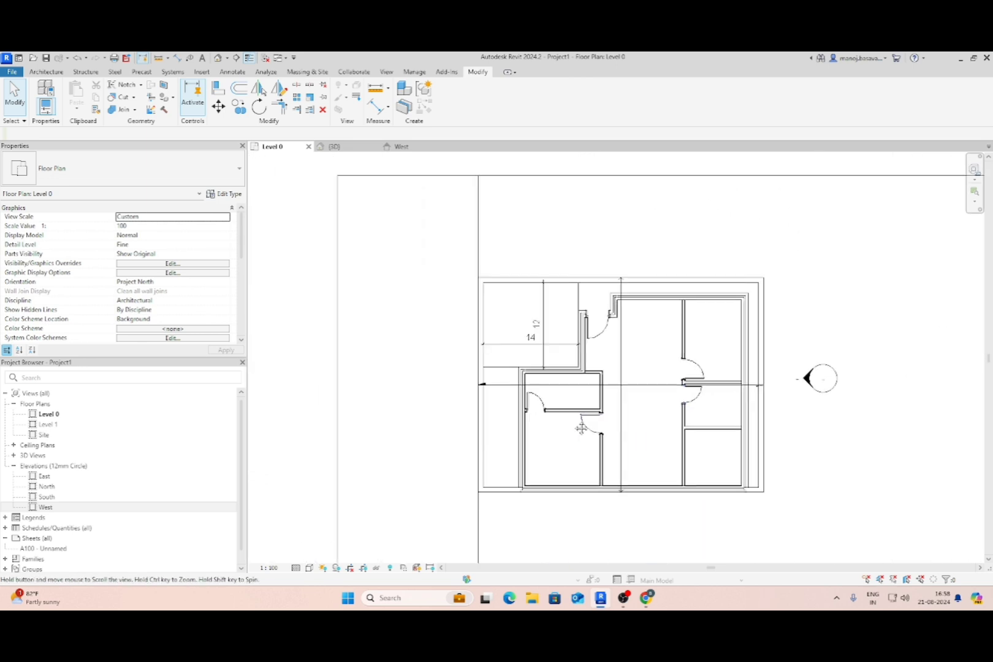
pyautogui.scroll(3, 535, 407)
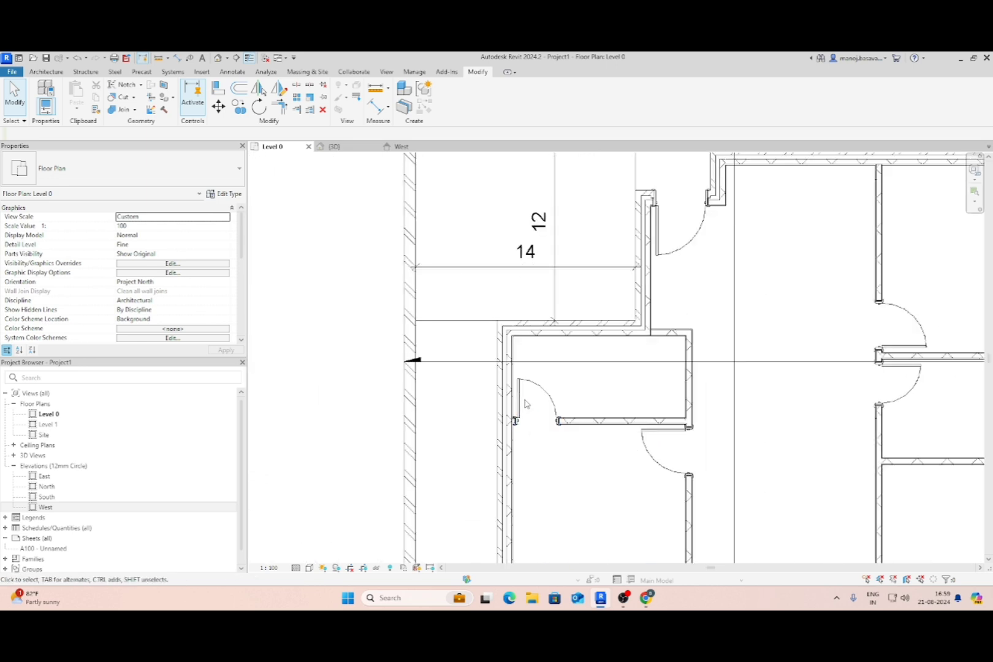
pyautogui.scroll(-5, 567, 443)
pyautogui.moveTo(635, 464); pyautogui.dragTo(541, 433, button='middle')
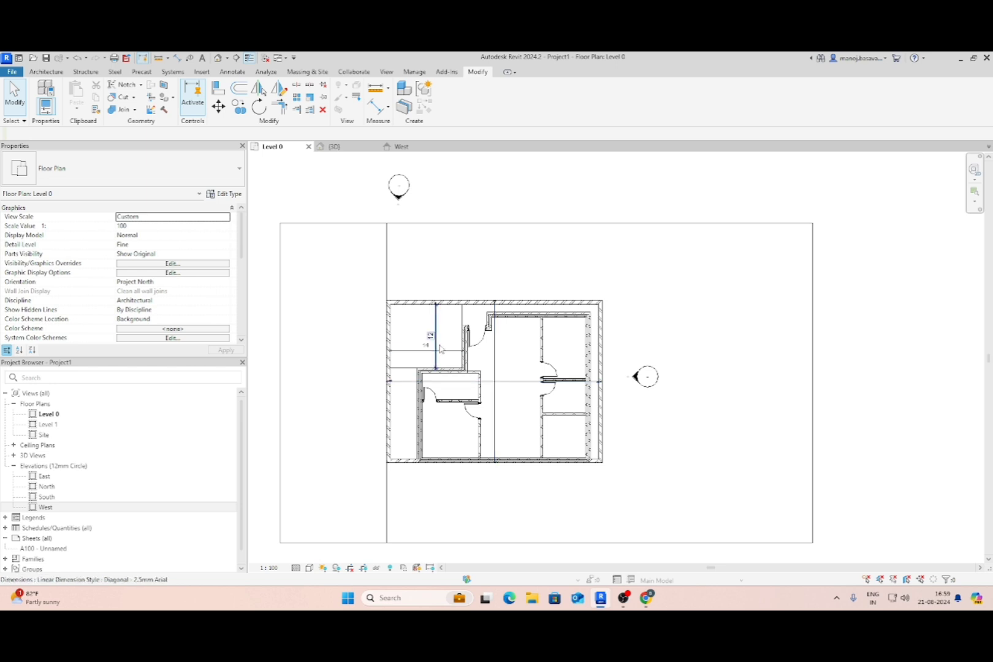
pyautogui.click(380, 111)
pyautogui.scroll(3, 500, 368)
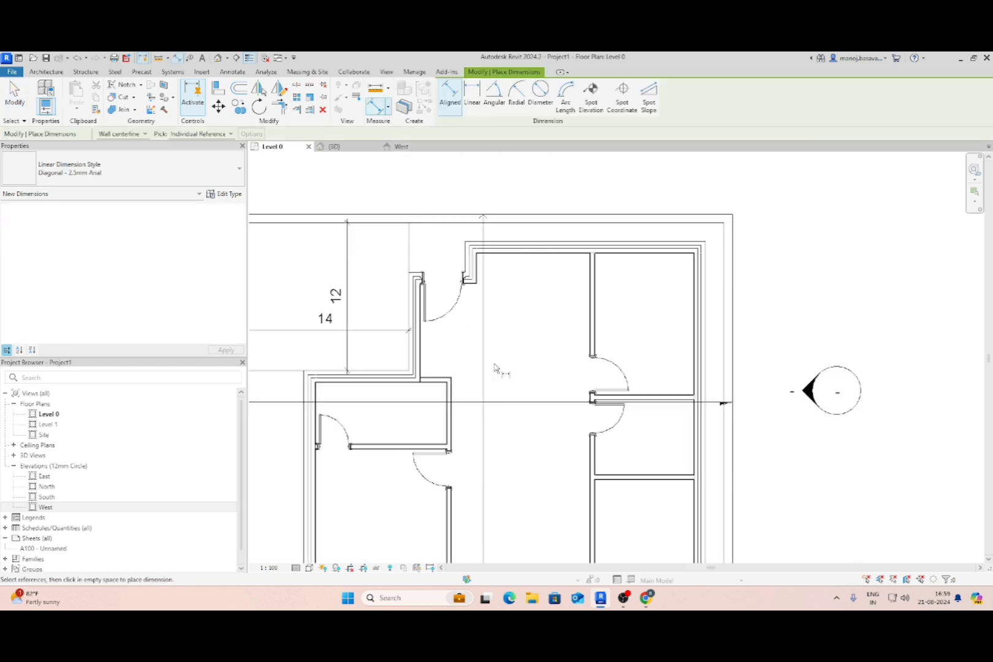
pyautogui.click(420, 350)
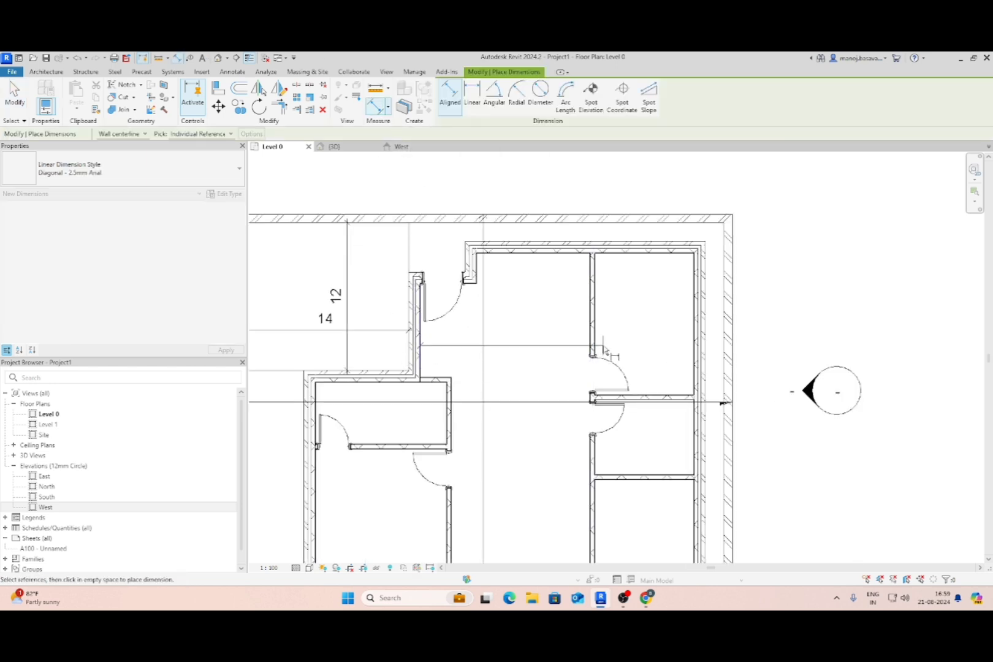
pyautogui.click(591, 348)
pyautogui.click(542, 353)
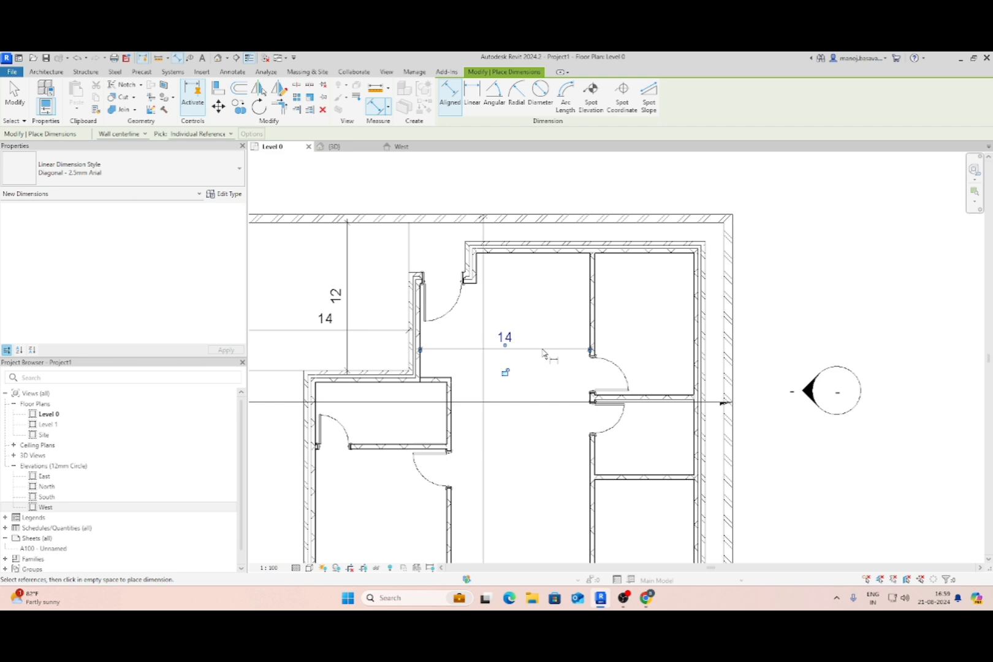
# Add an aligned dimension across the upper room's width to the exterior wall's inner face, in line with the hall dimension.
pyautogui.click(593, 319)
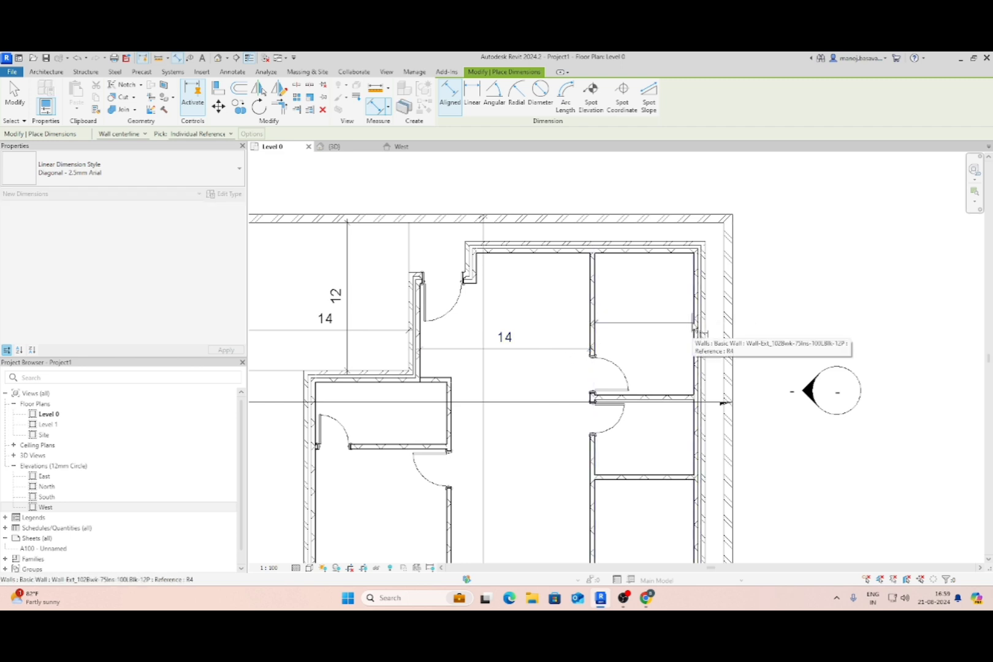
pyautogui.click(694, 333)
pyautogui.click(690, 353)
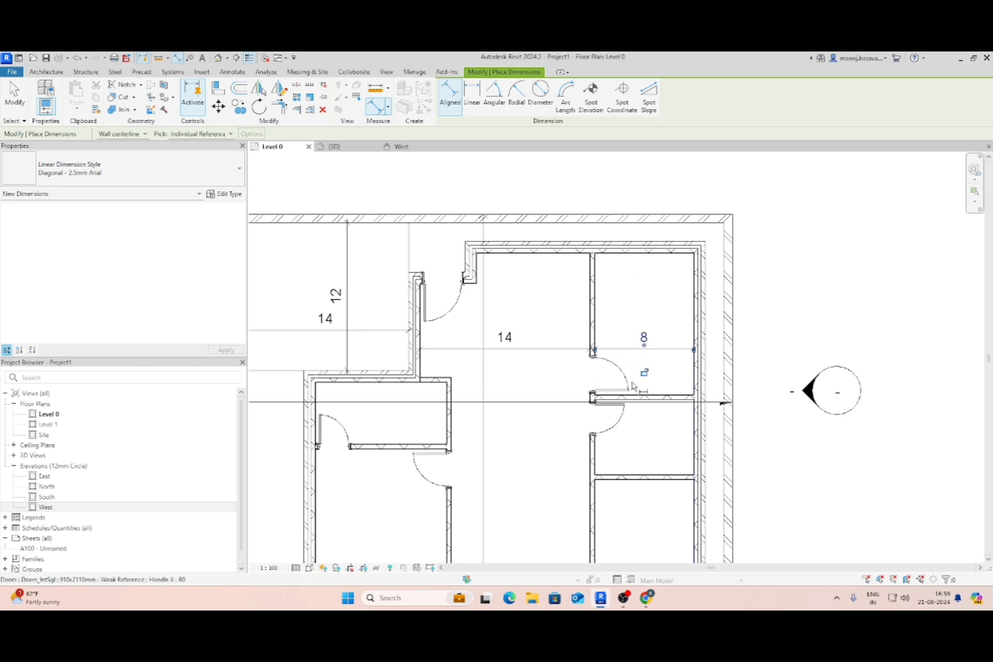
pyautogui.scroll(-5, 641, 263)
pyautogui.scroll(4, 641, 516)
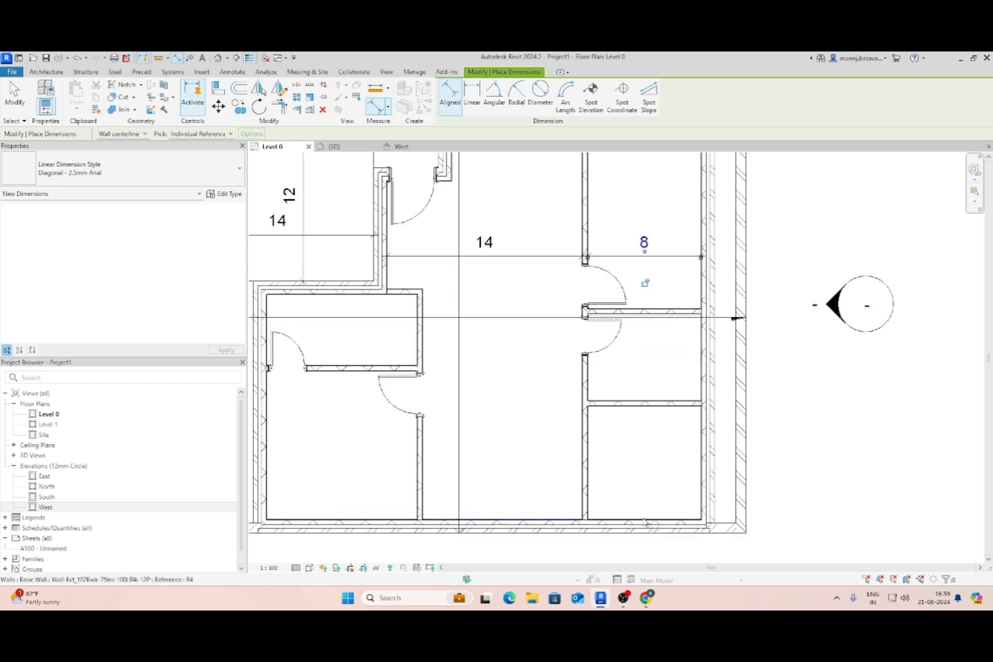
# Add aligned dimensions for the depth and the width of the lower corner room, measured between its inner wall faces.
pyautogui.press('Escape')
pyautogui.click(643, 407)
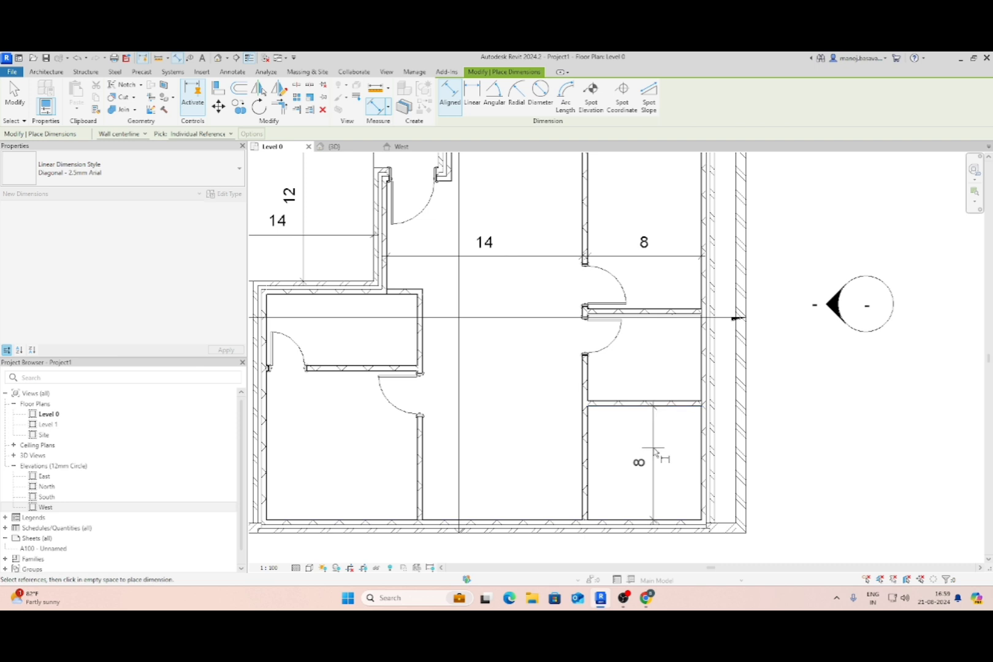
pyautogui.click(653, 452)
pyautogui.click(586, 467)
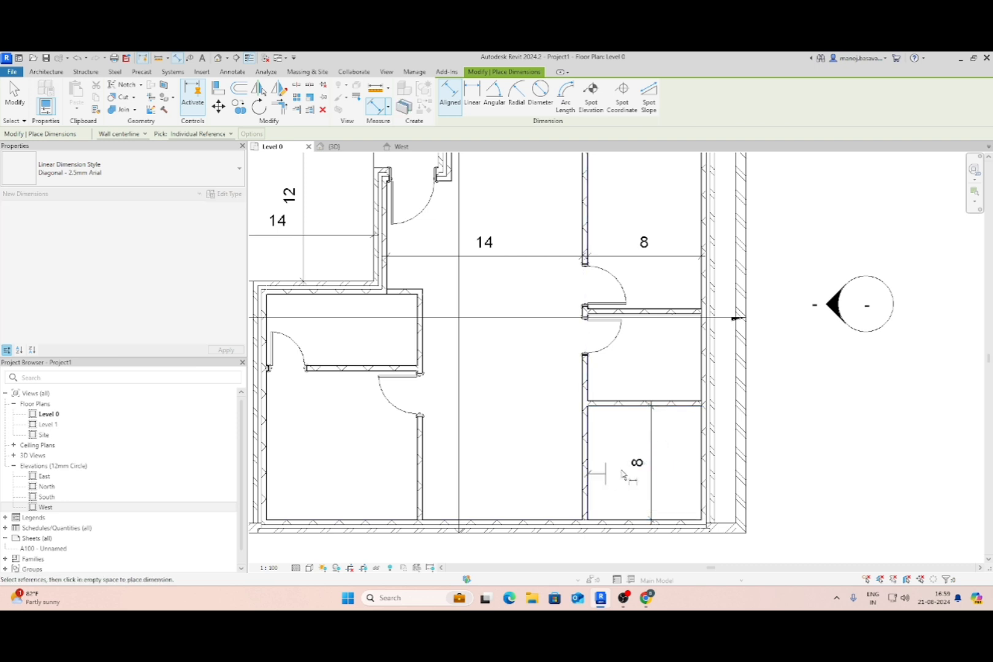
pyautogui.click(709, 475)
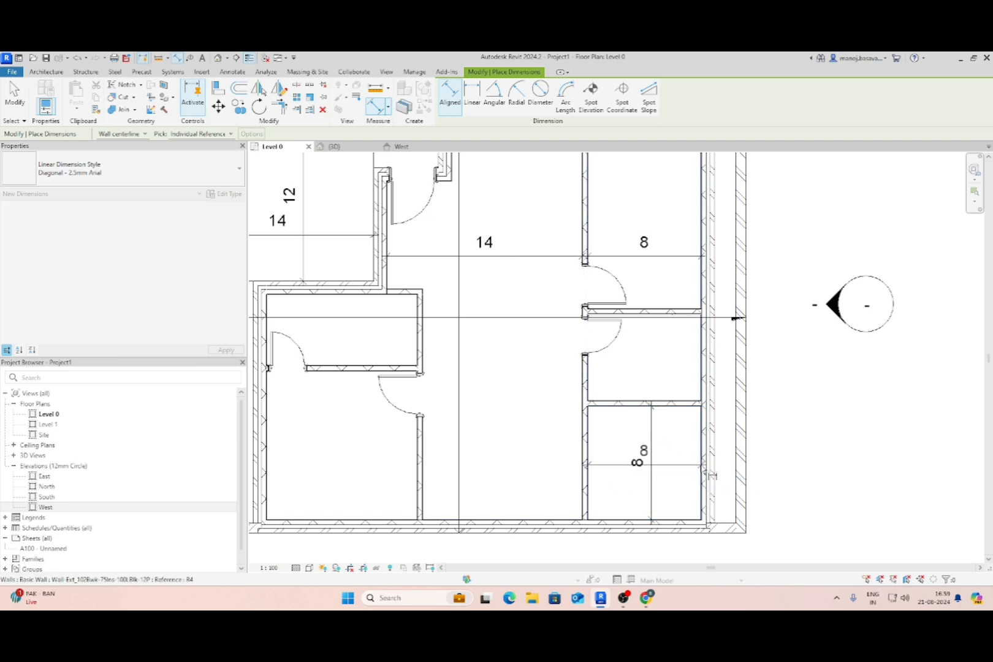
pyautogui.click(674, 454)
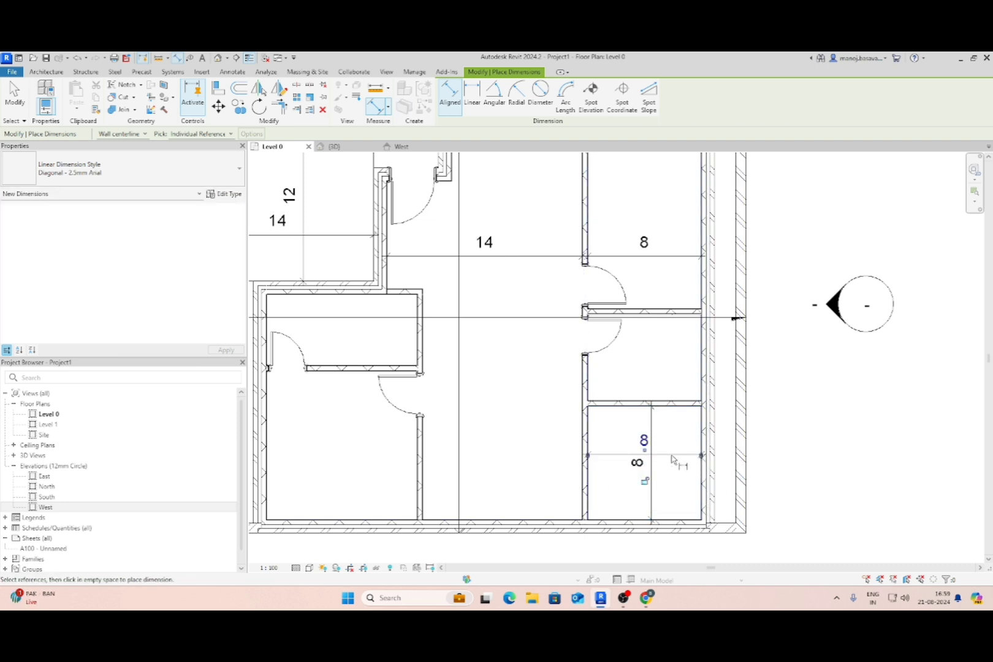
# Add an aligned dimension for the depth of the middle room, between the inner faces of its two partitions.
pyautogui.click(682, 404)
pyautogui.click(668, 318)
pyautogui.scroll(4, 668, 319)
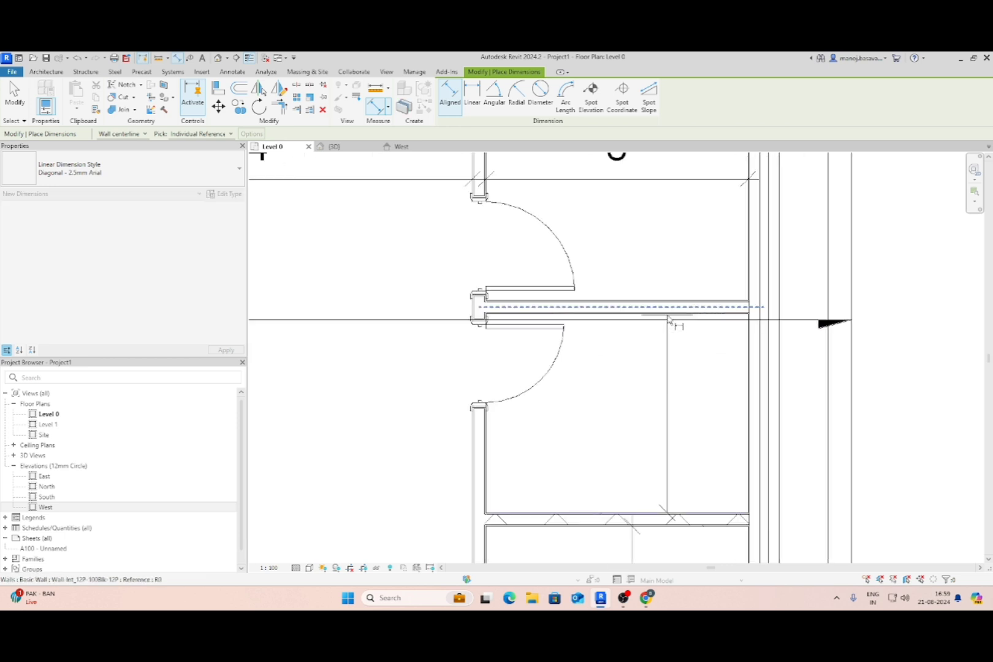
pyautogui.click(636, 361)
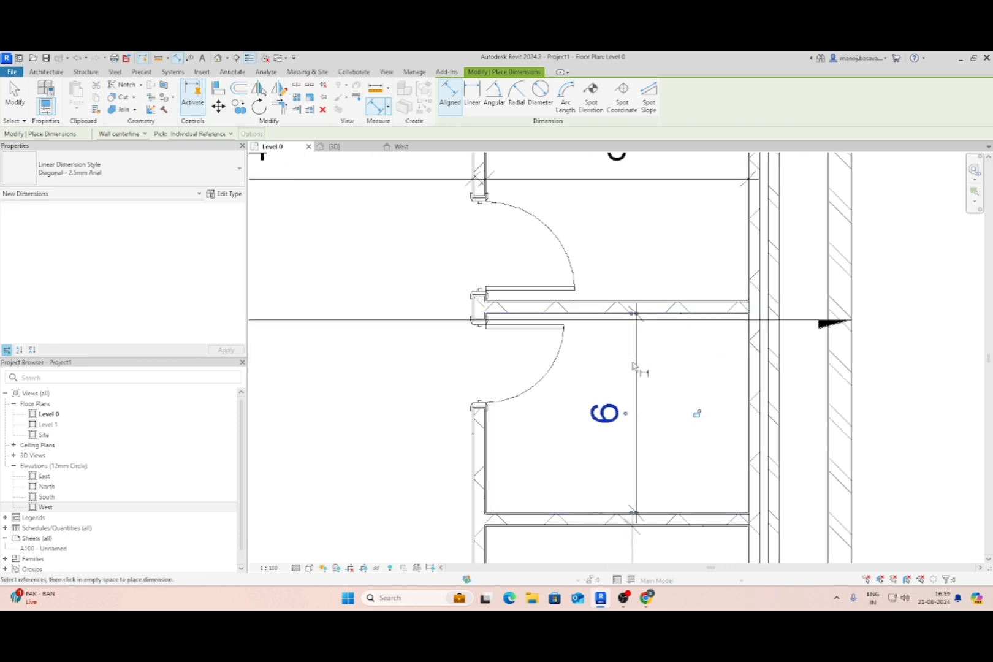
# Add an aligned dimension across the lower part of the hall, in line with the corner room's width dimension.
pyautogui.scroll(-3, 689, 457)
pyautogui.moveTo(569, 383); pyautogui.dragTo(554, 328, button='middle')
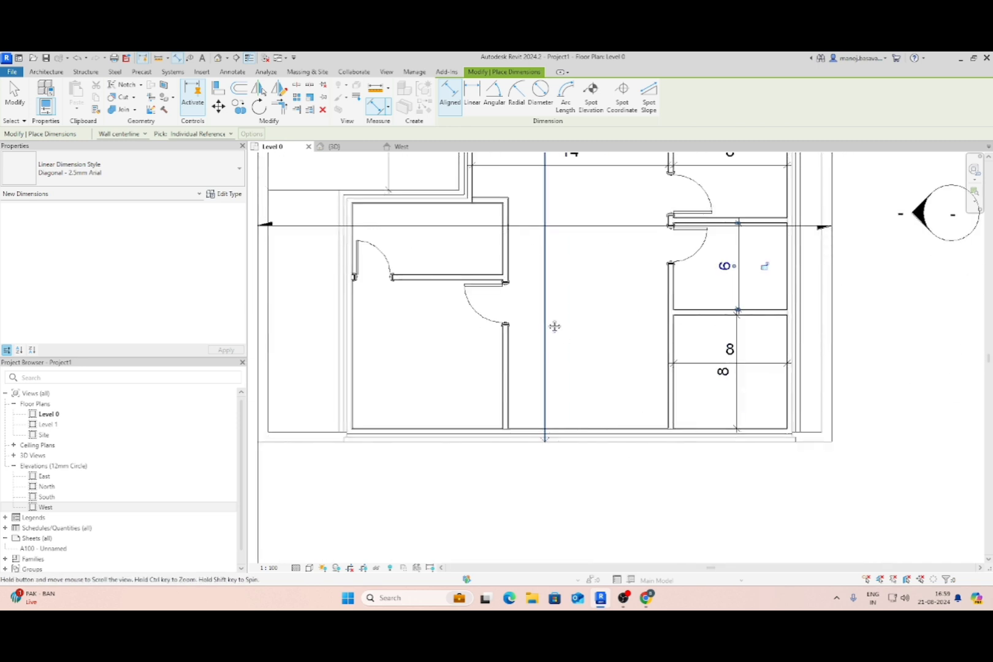
pyautogui.click(511, 378)
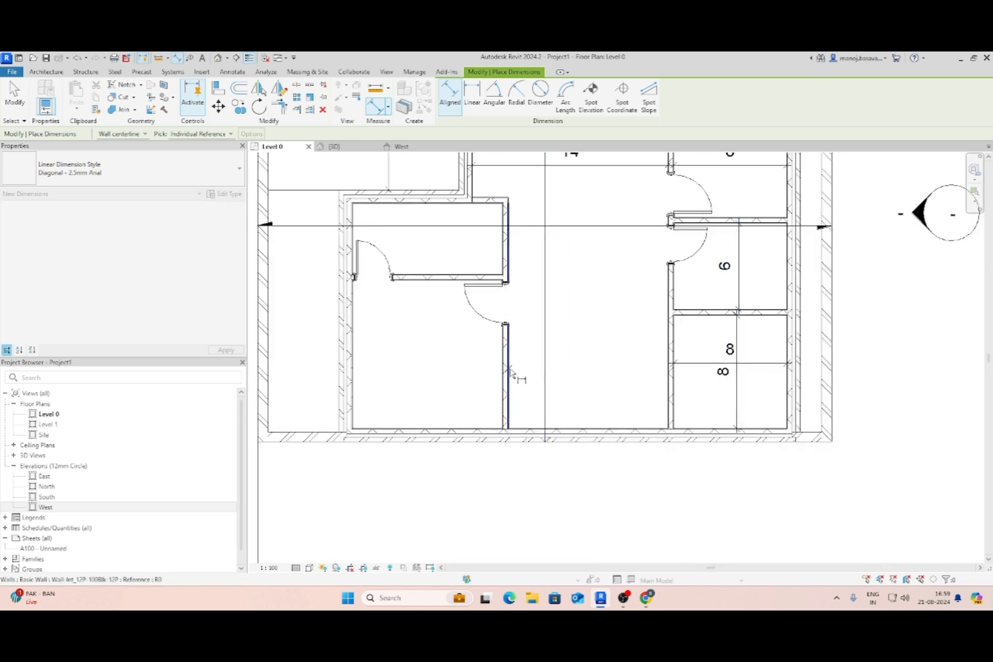
pyautogui.click(668, 365)
pyautogui.click(622, 366)
# Add an aligned dimension from the inner face of the hall's upper wall down to the horizontal span-direction line.
pyautogui.scroll(-5, 551, 343)
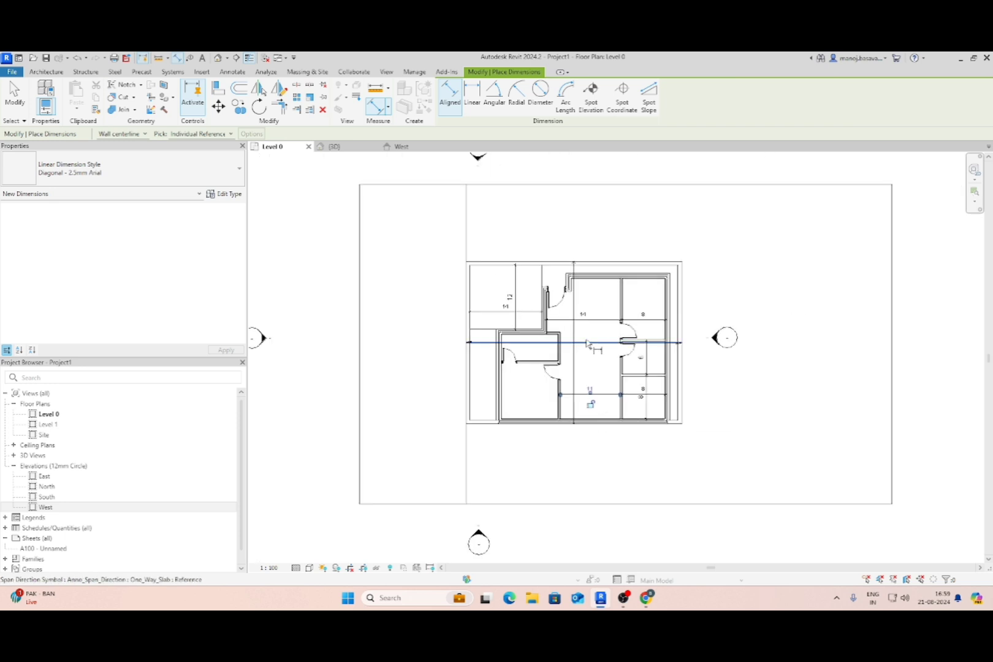
pyautogui.scroll(5, 545, 339)
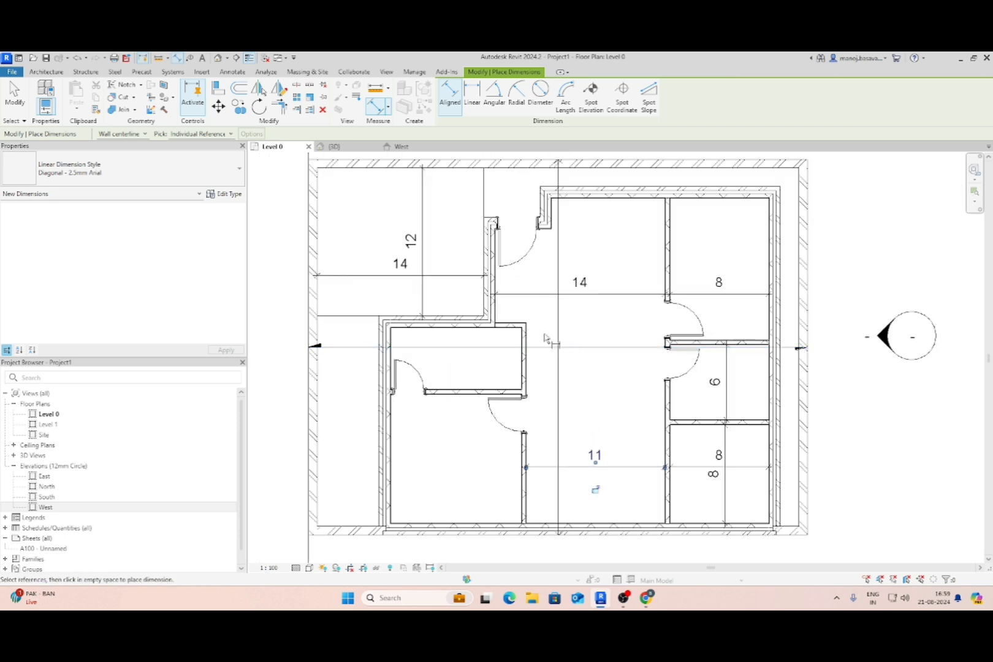
pyautogui.click(599, 204)
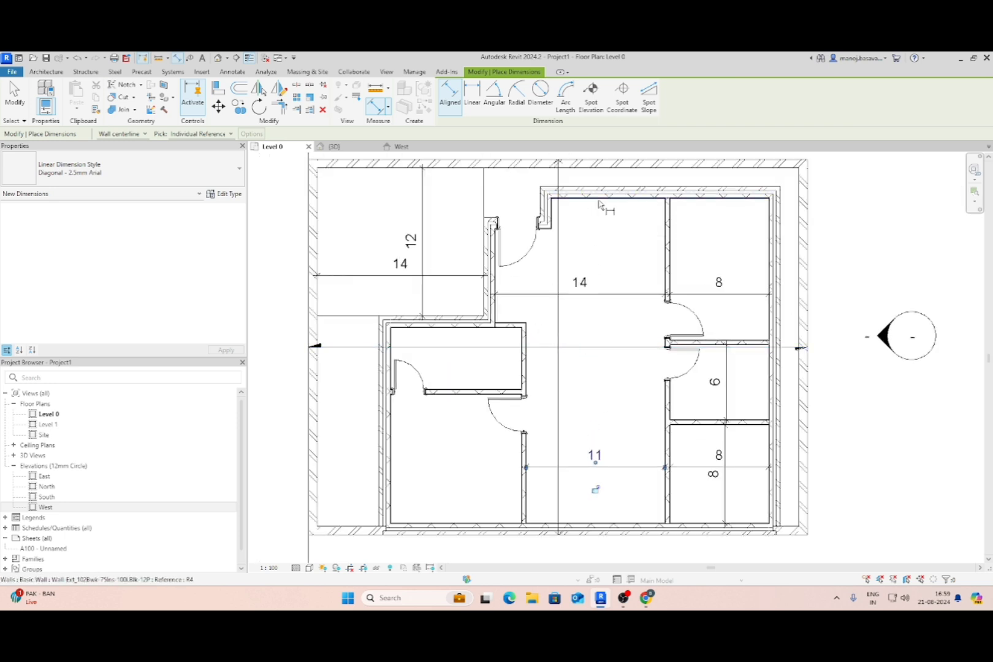
pyautogui.click(592, 348)
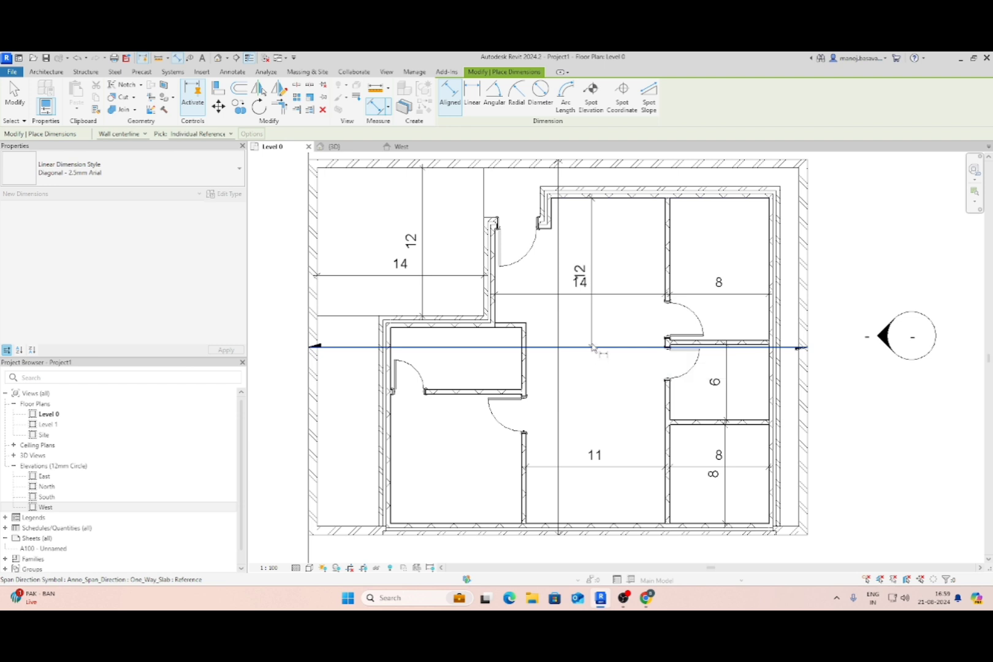
pyautogui.click(611, 301)
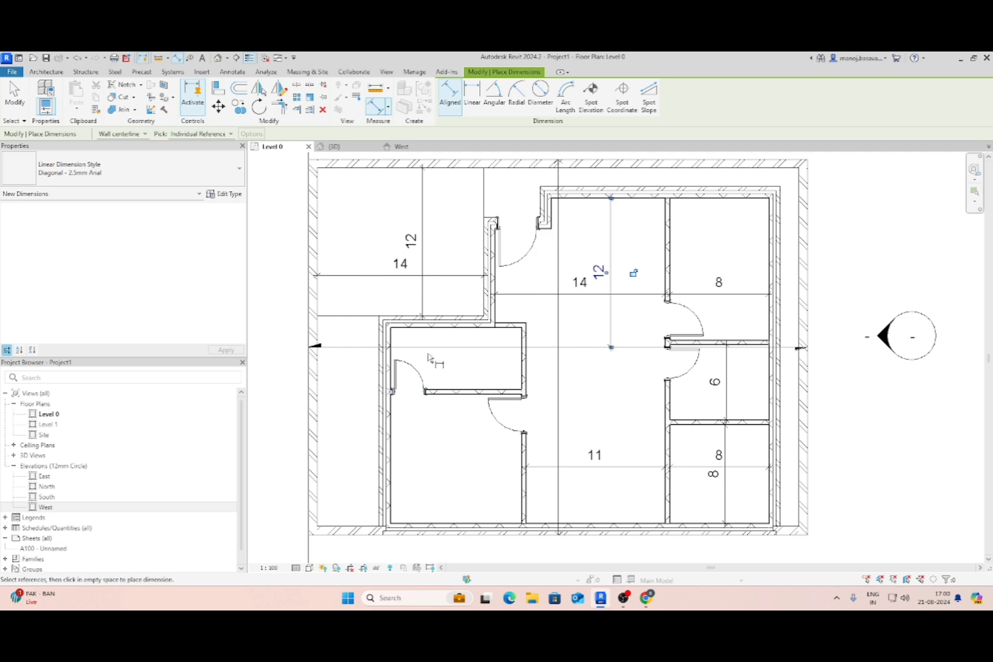
# Add an aligned dimension across the lower-left room's width, in line with the lower hall dimension.
pyautogui.click(392, 453)
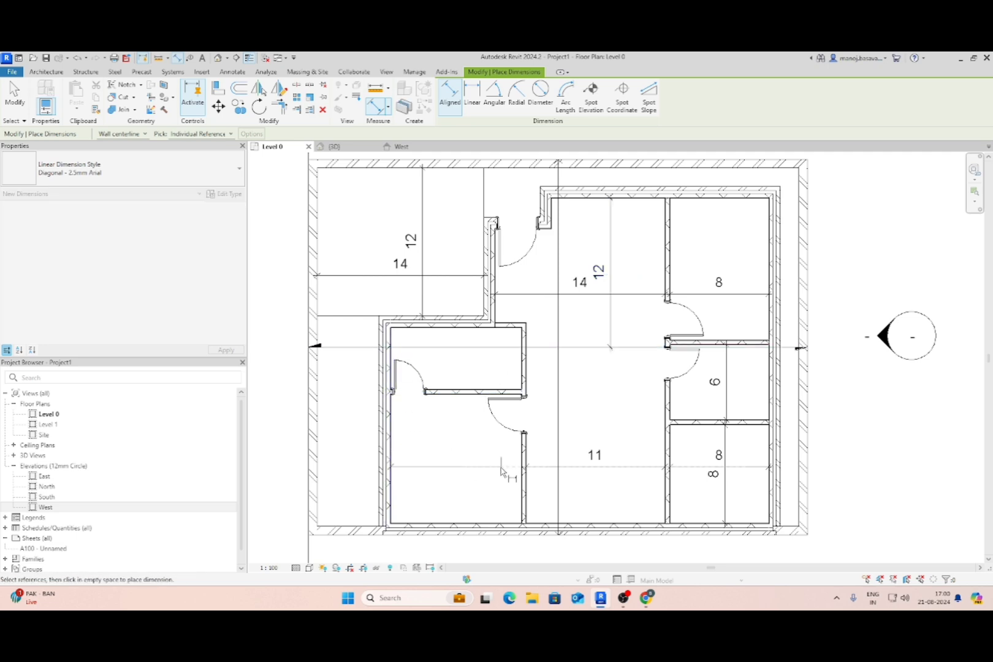
pyautogui.click(523, 466)
pyautogui.click(457, 467)
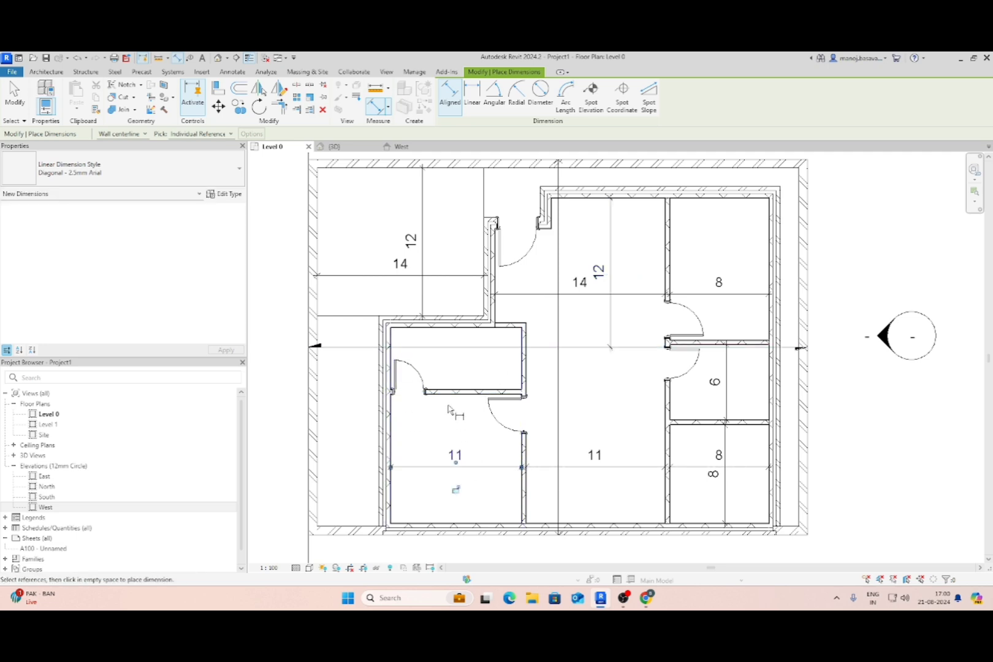
# Add aligned depth dimensions to the small room and to the larger room below it, both on the same line.
pyautogui.click(469, 331)
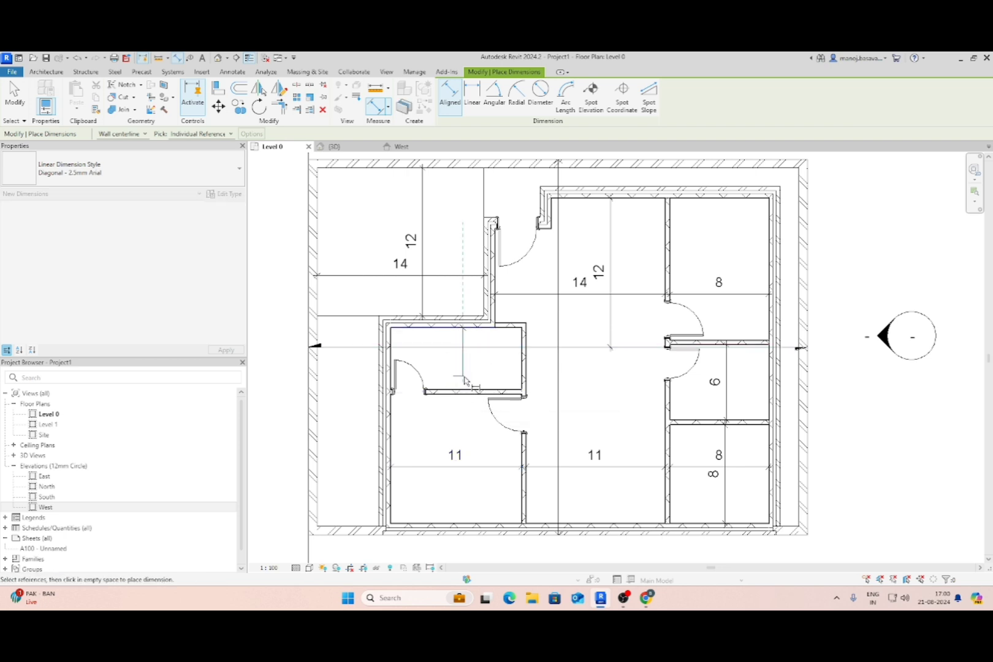
pyautogui.click(463, 391)
pyautogui.click(466, 373)
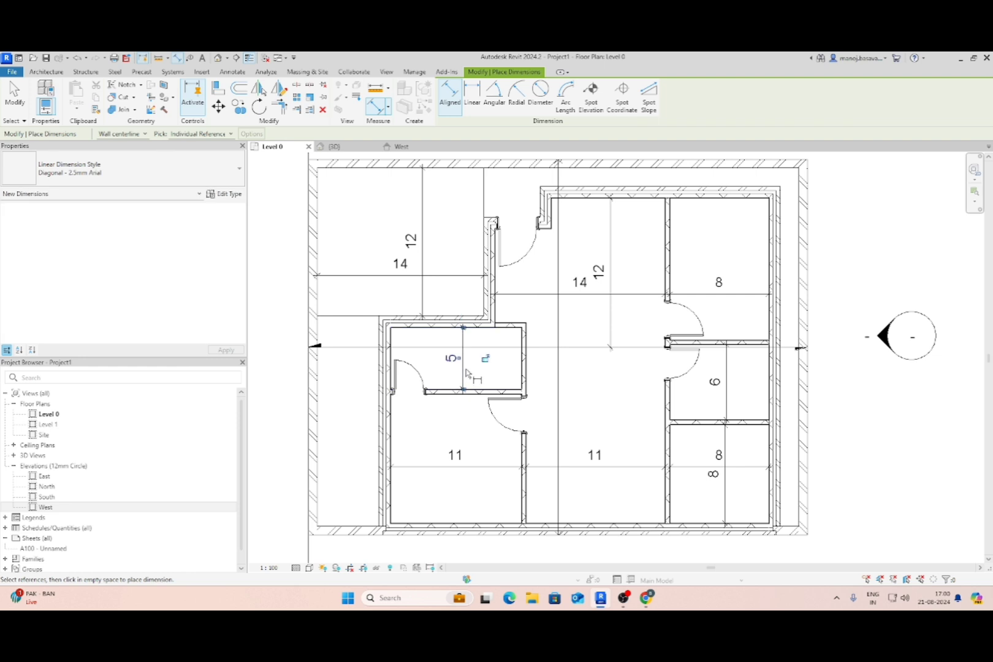
pyautogui.click(464, 394)
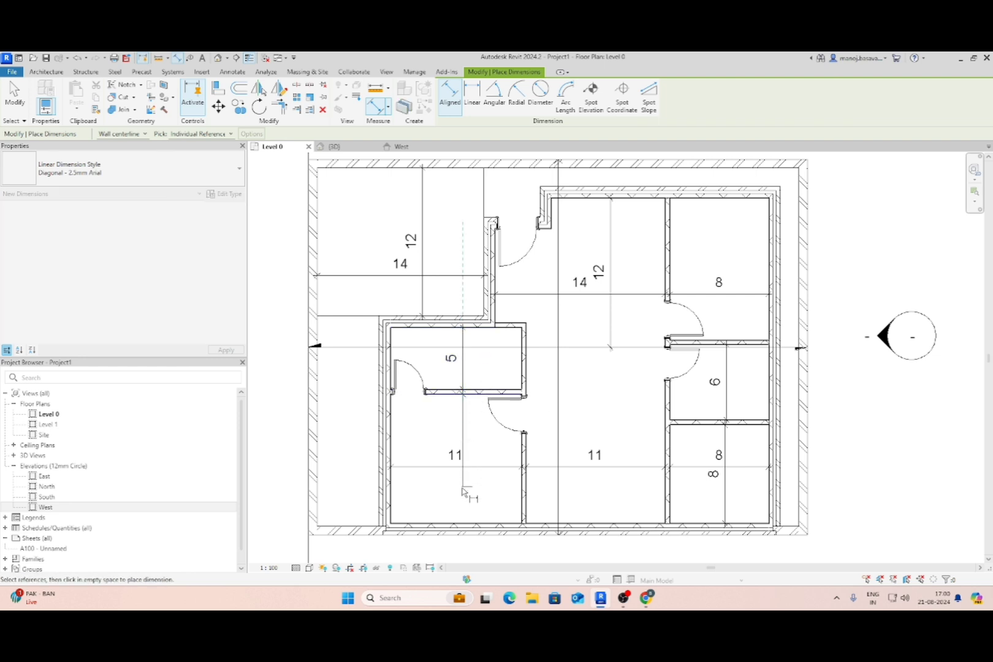
pyautogui.click(463, 524)
pyautogui.click(482, 466)
pyautogui.press('Escape')
pyautogui.press('Escape')
# Shift the depth dimensions of the small room and the room below it sideways toward the hall.
pyautogui.click(463, 493)
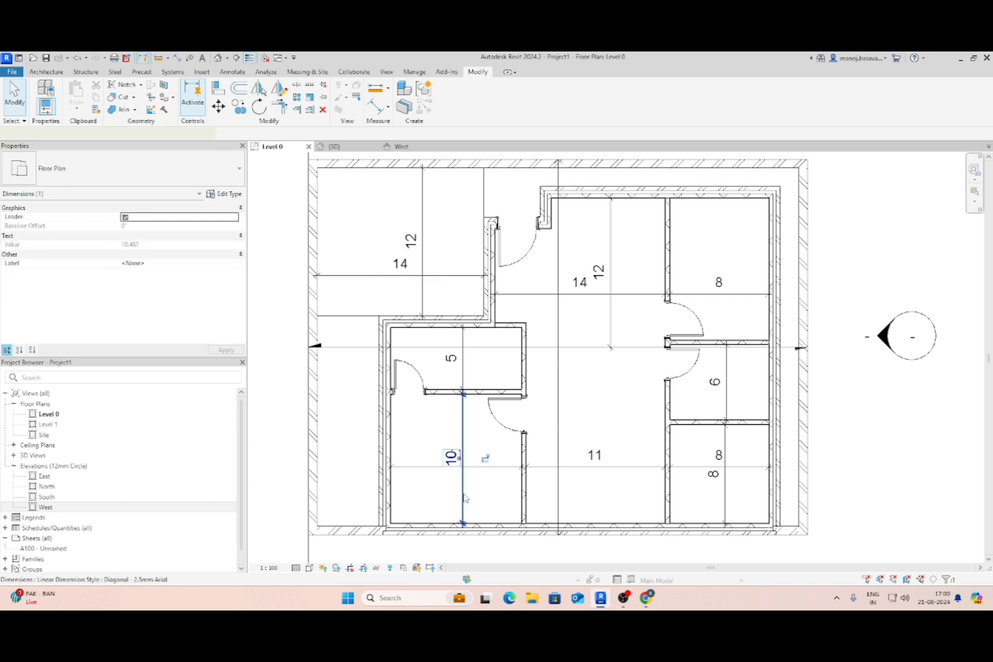
pyautogui.moveTo(462, 493); pyautogui.dragTo(481, 497)
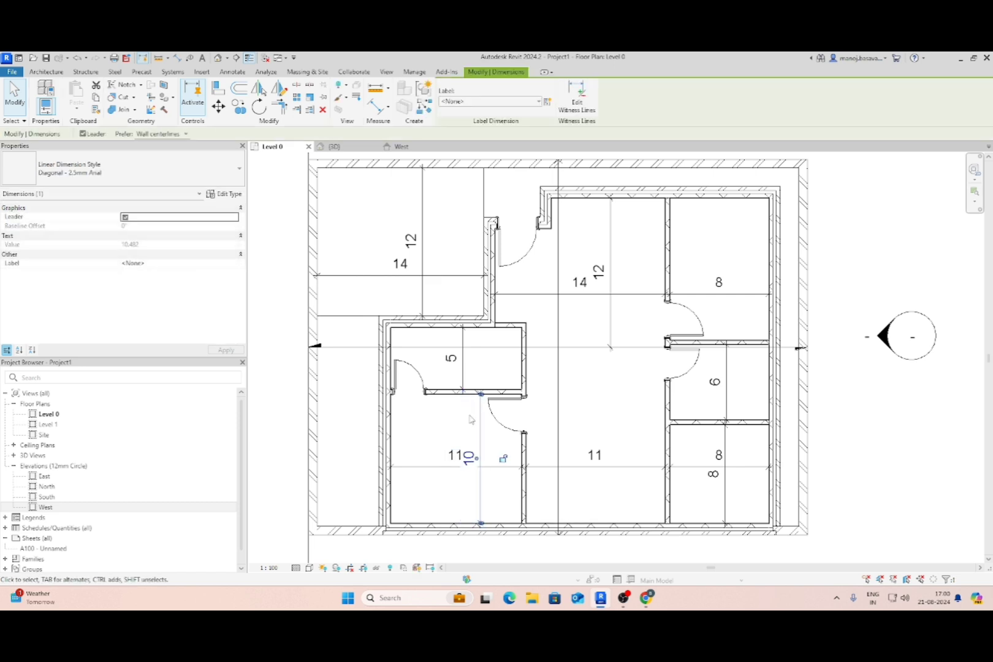
pyautogui.press('Escape')
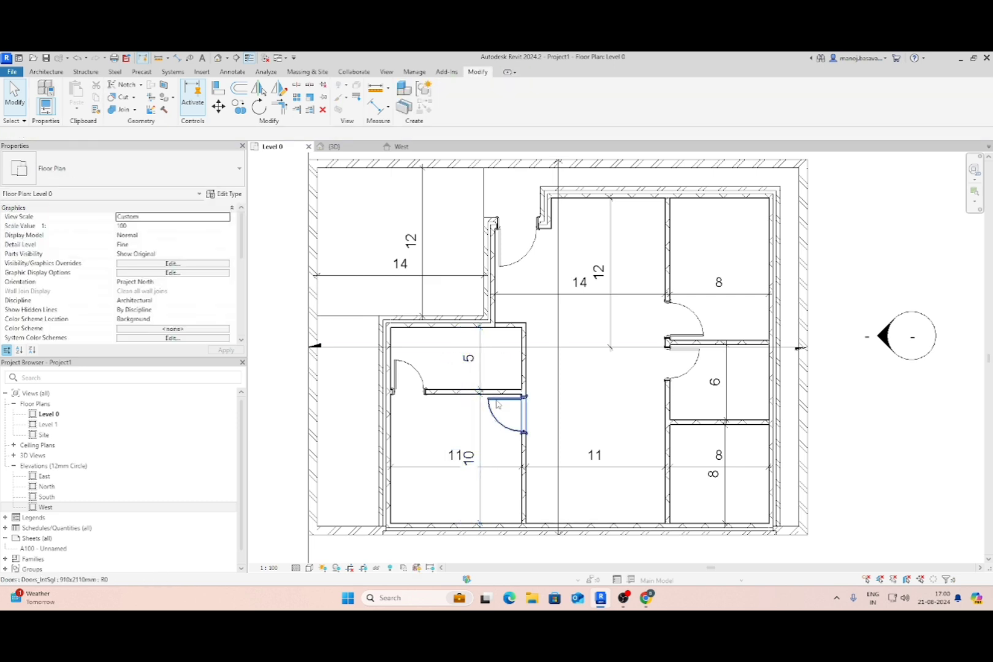
# Add an aligned dimension between the compound wall's inner face and the left exterior wall of the house.
pyautogui.scroll(-3, 507, 374)
pyautogui.moveTo(617, 417); pyautogui.dragTo(580, 432, button='middle')
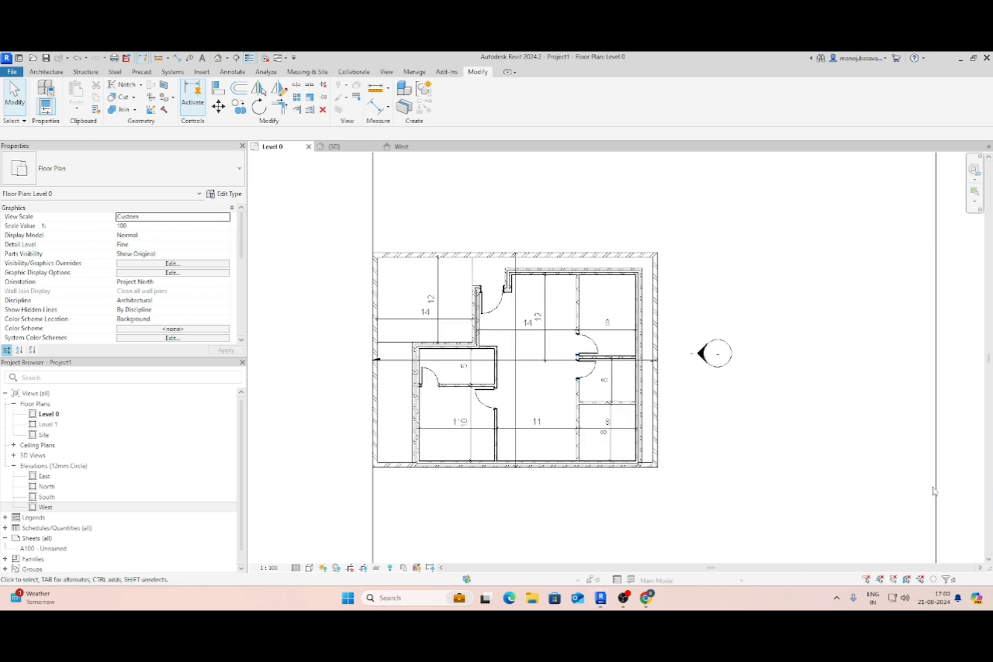
pyautogui.scroll(3, 429, 383)
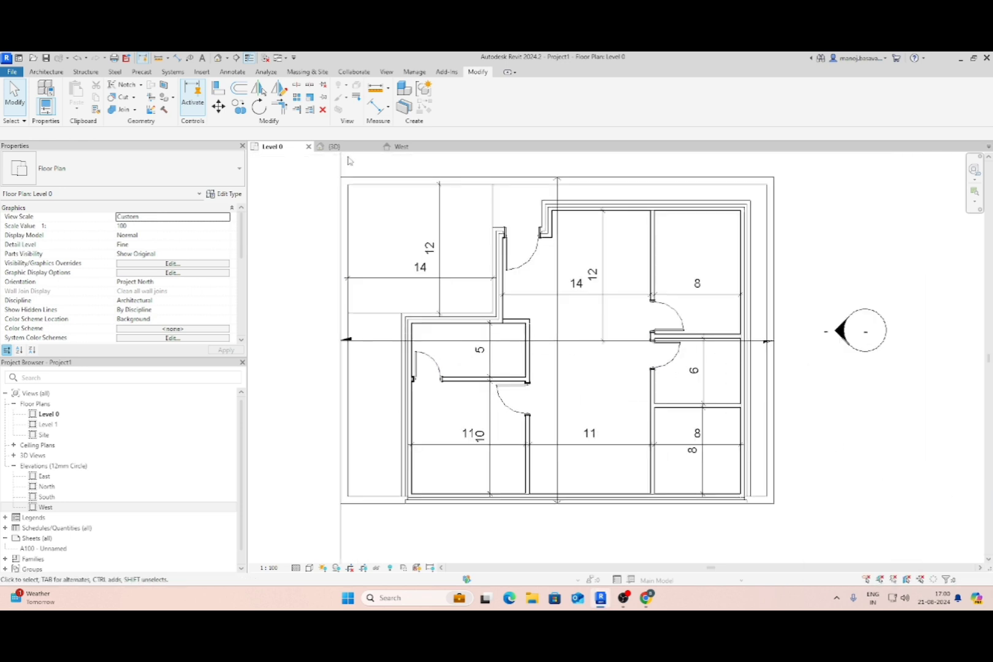
pyautogui.press('d')
pyautogui.press('i')
pyautogui.click(346, 429)
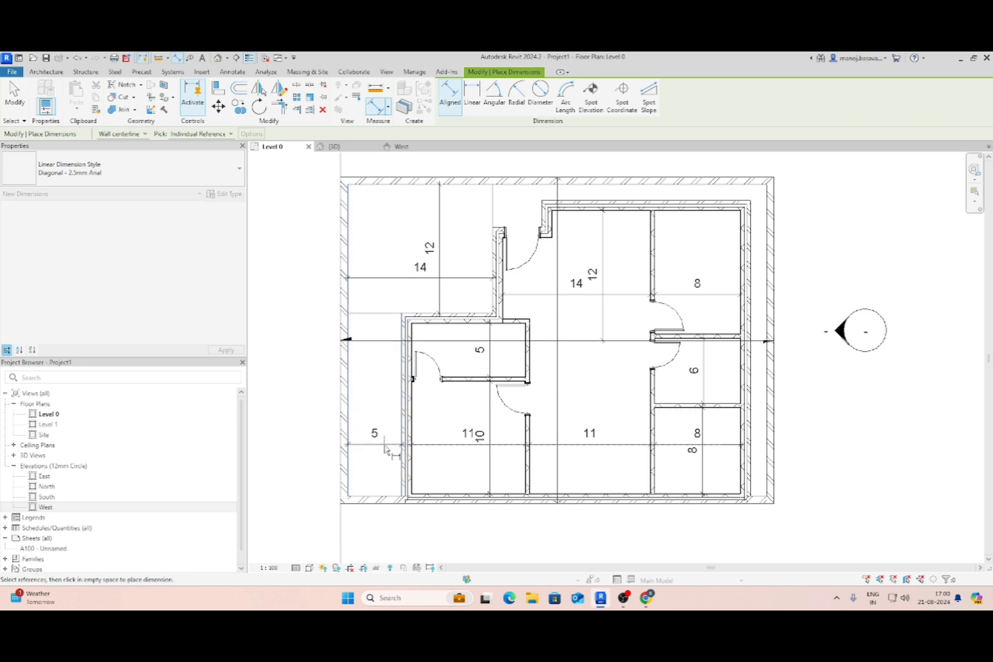
pyautogui.press('Escape')
pyautogui.press('Escape')
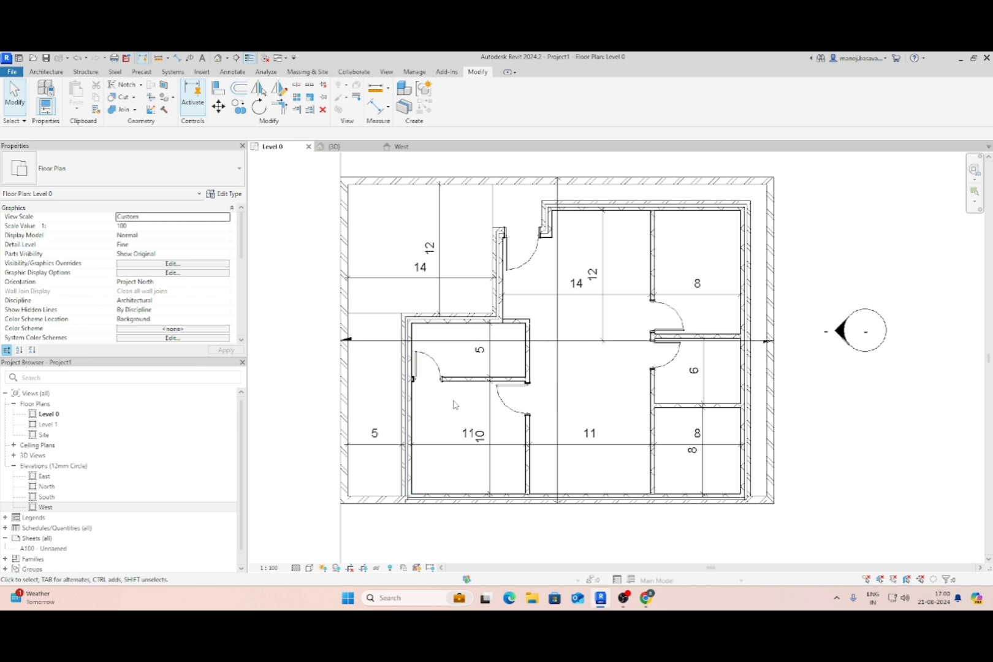
# Set the gap between the compound wall and the left exterior wall to 6 by moving the exterior wall.
pyautogui.click(407, 411)
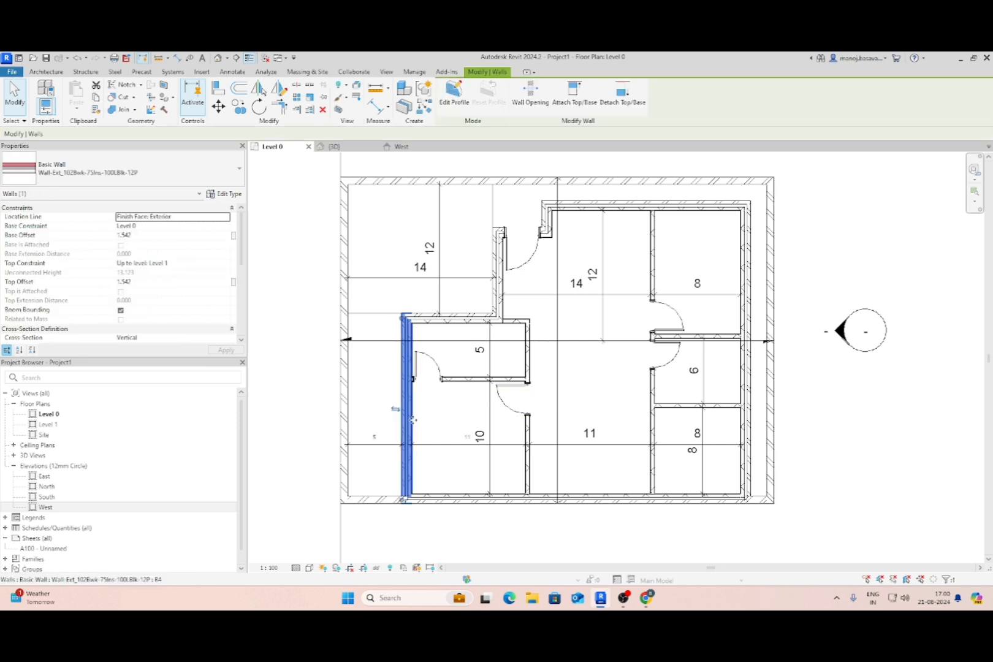
pyautogui.click(365, 433)
pyautogui.write('6')
pyautogui.press('Return')
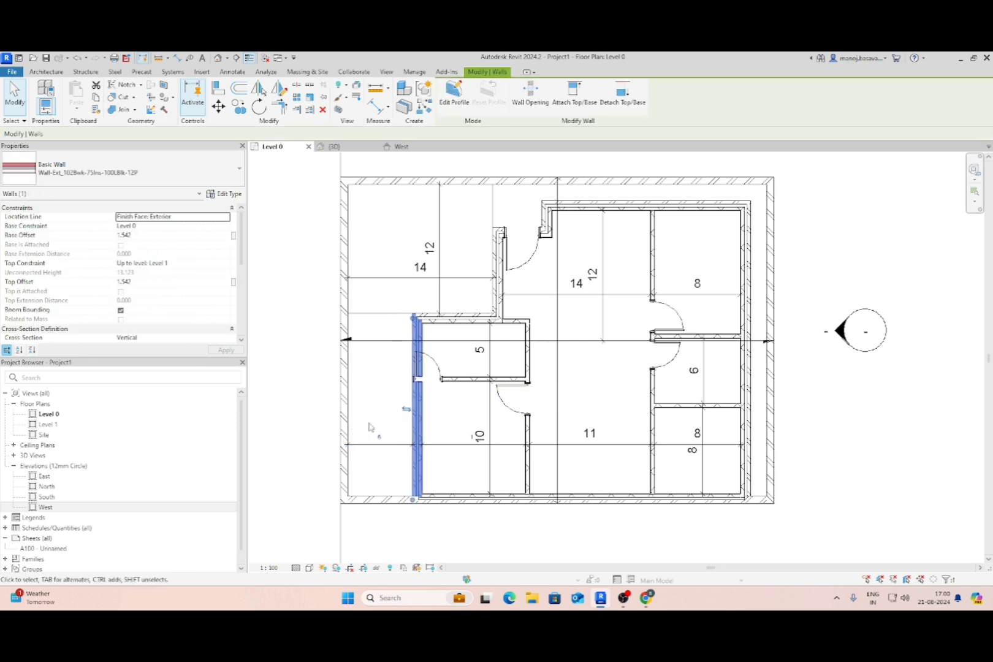
# Set the lower hall width to 10 by moving the partition between the lower-left room and the hall.
pyautogui.click(625, 465)
pyautogui.click(528, 457)
pyautogui.click(479, 437)
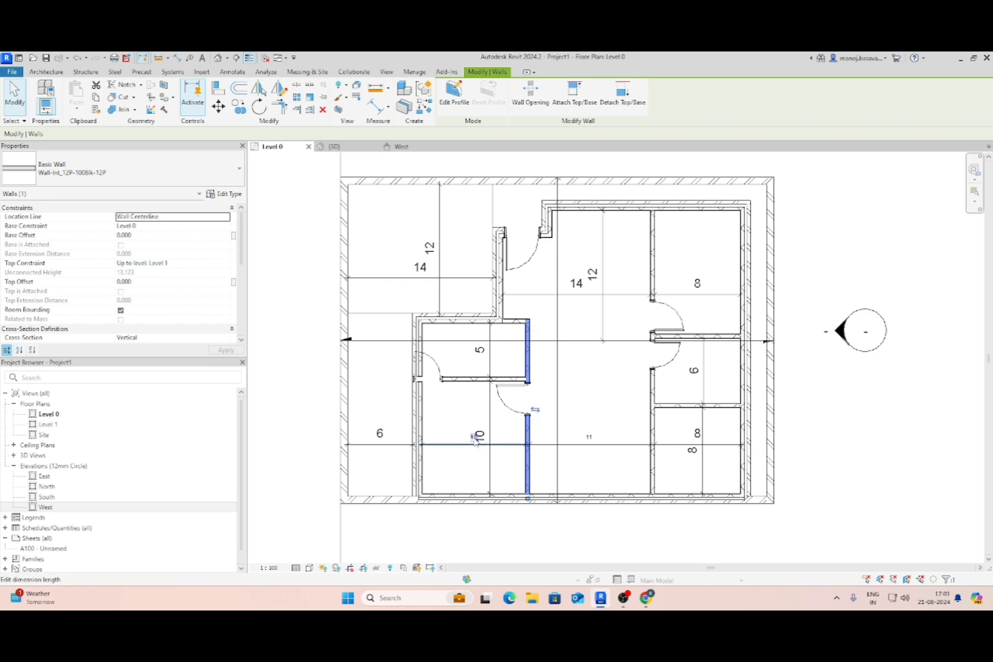
pyautogui.write('10')
pyautogui.press('Return')
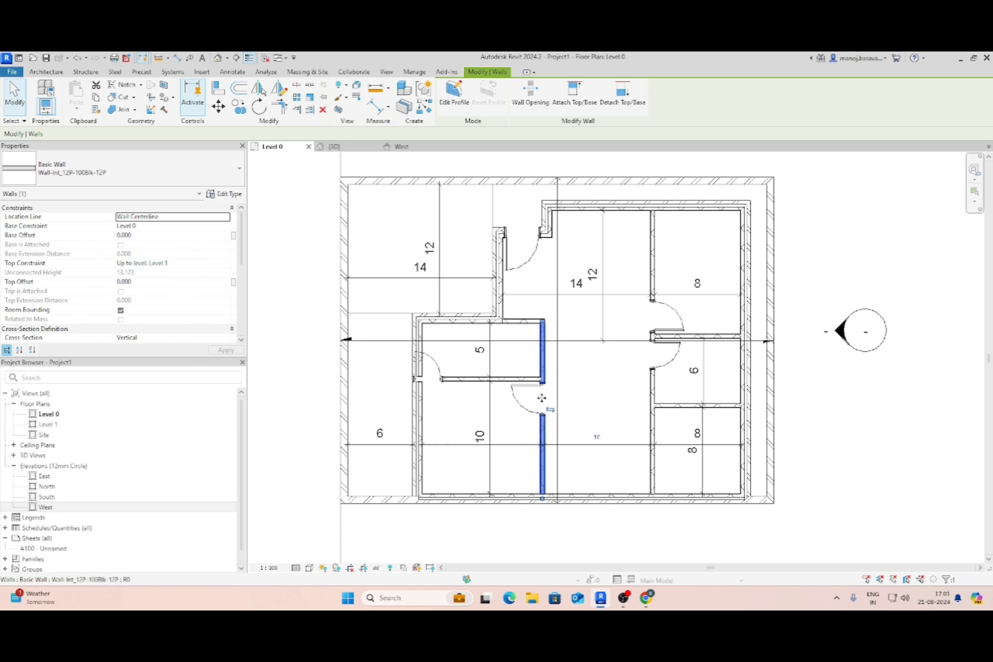
# Move the small room's door along its partition so that it clears the relocated exterior wall.
pyautogui.press('Escape')
pyautogui.moveTo(567, 359); pyautogui.dragTo(554, 366, button='middle')
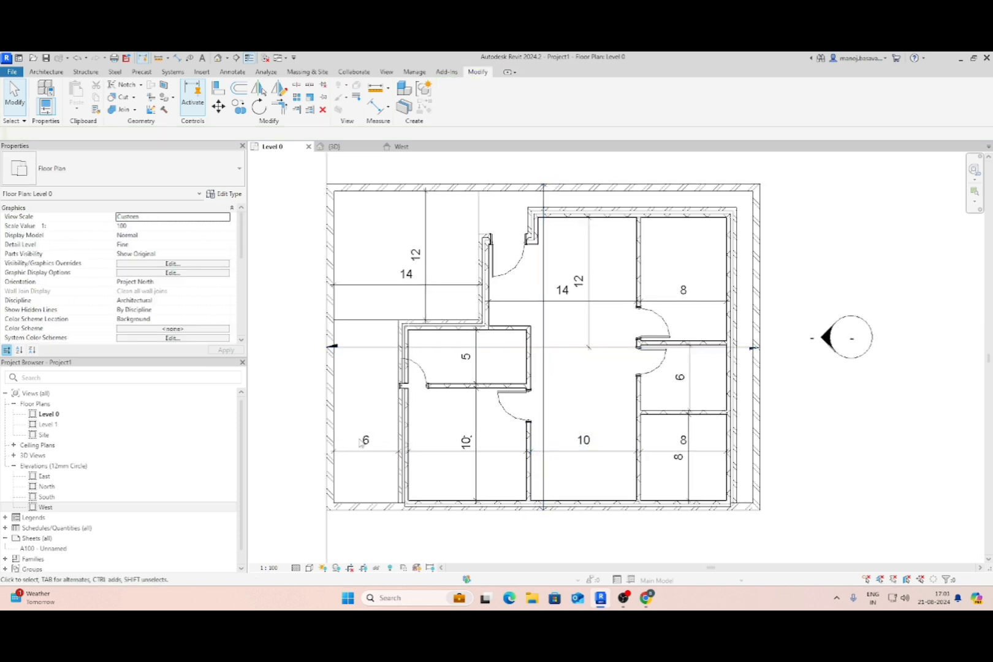
pyautogui.click(416, 377)
pyautogui.scroll(3, 401, 428)
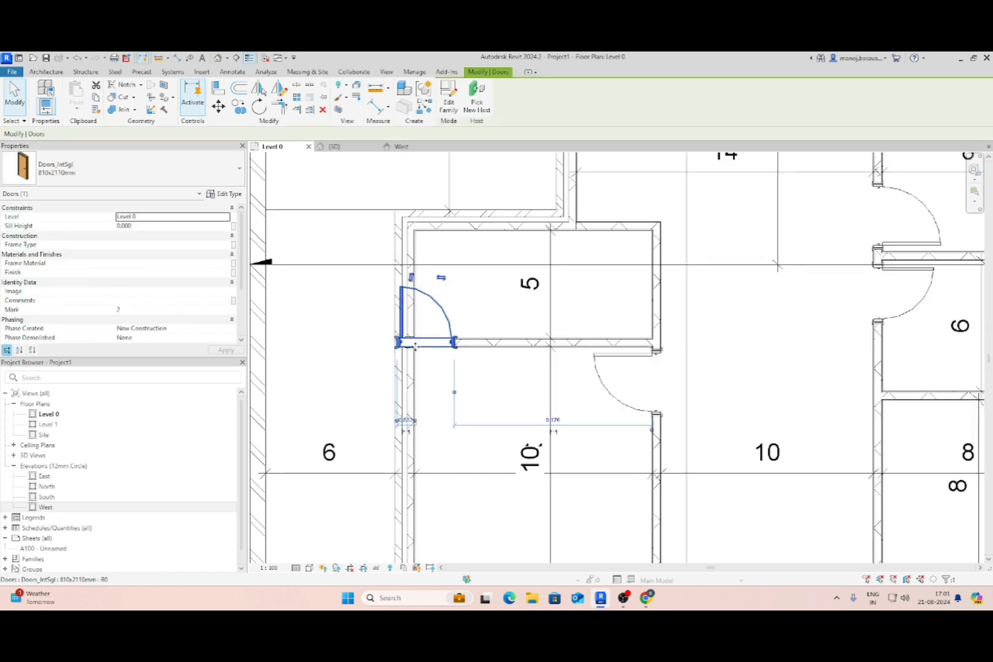
pyautogui.moveTo(437, 342); pyautogui.dragTo(451, 346)
pyautogui.click(430, 392)
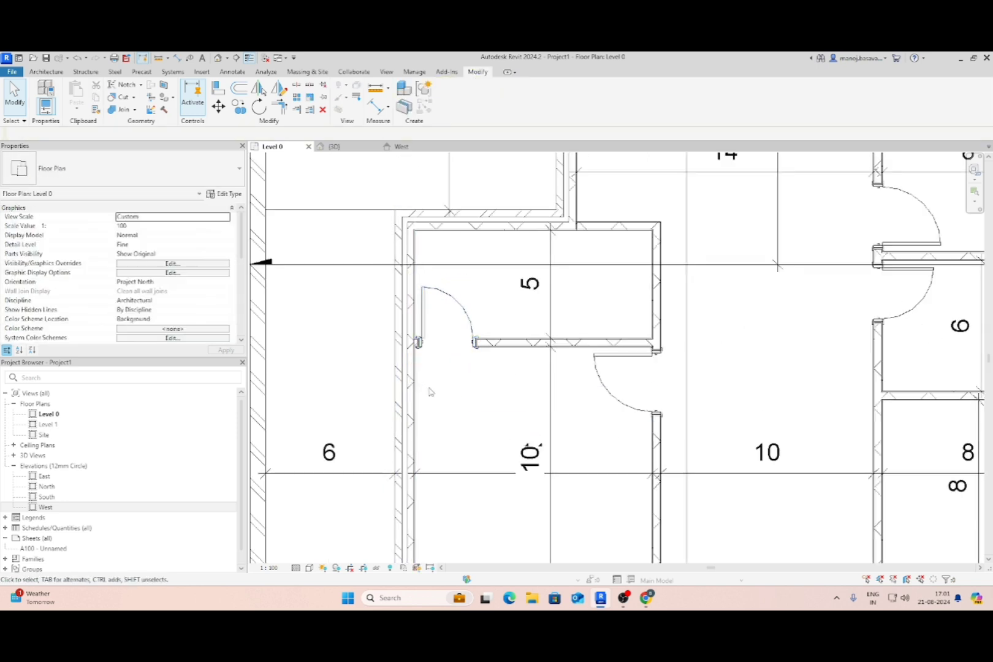
pyautogui.scroll(-3, 413, 402)
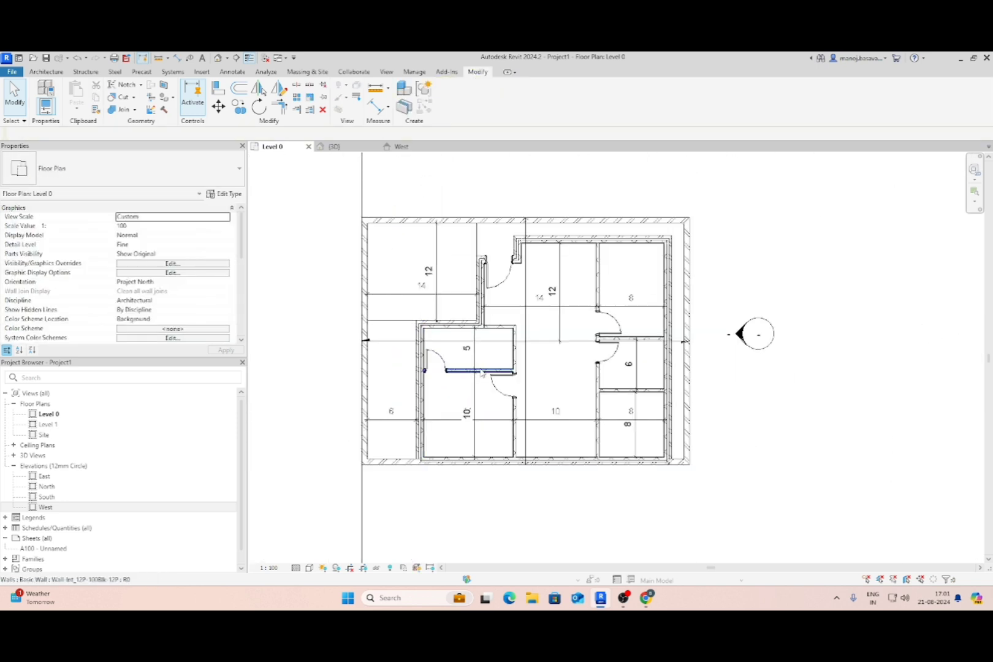
pyautogui.click(481, 304)
pyautogui.click(416, 281)
pyautogui.press('Escape')
pyautogui.press('Escape')
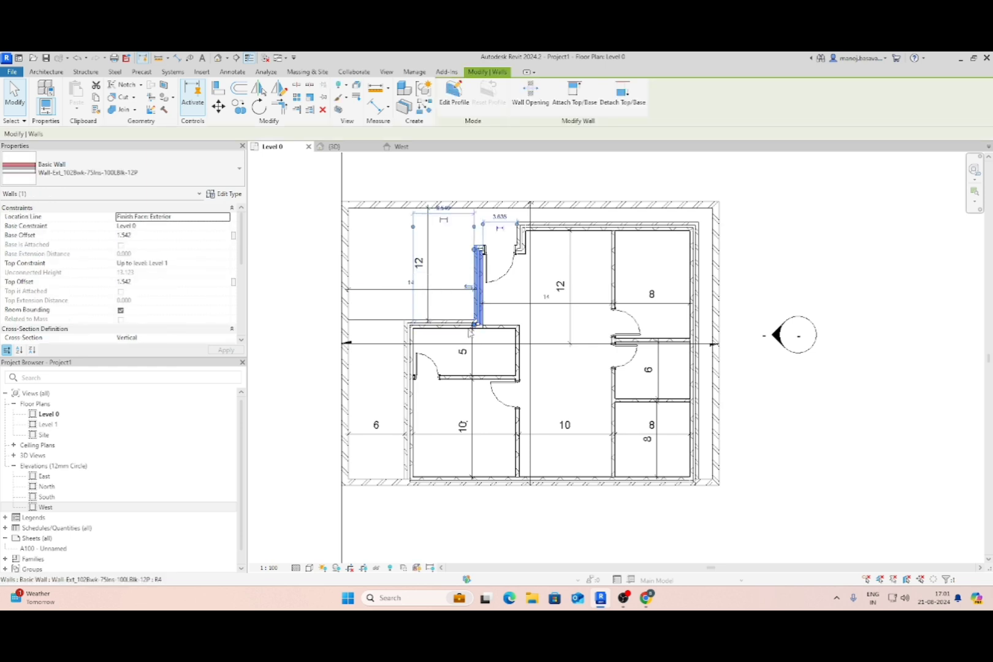
pyautogui.scroll(-4, 547, 280)
pyautogui.scroll(4, 547, 282)
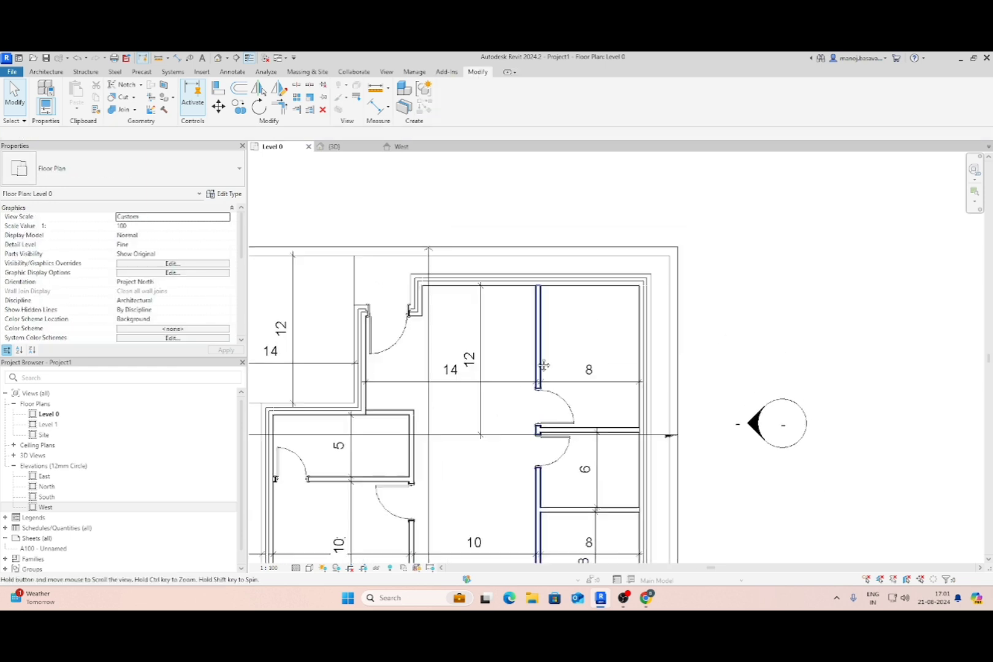
# Add an aligned dimension across the upper hall, from the jogged exterior wall's inner face to the partition of the upper-right room.
pyautogui.click(46, 71)
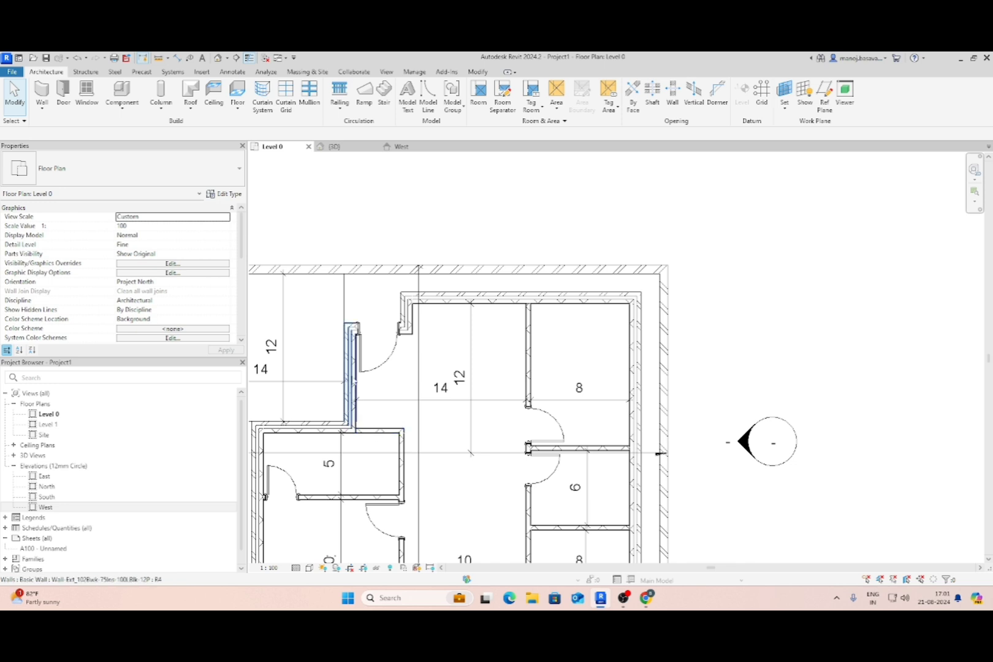
pyautogui.scroll(1, 394, 423)
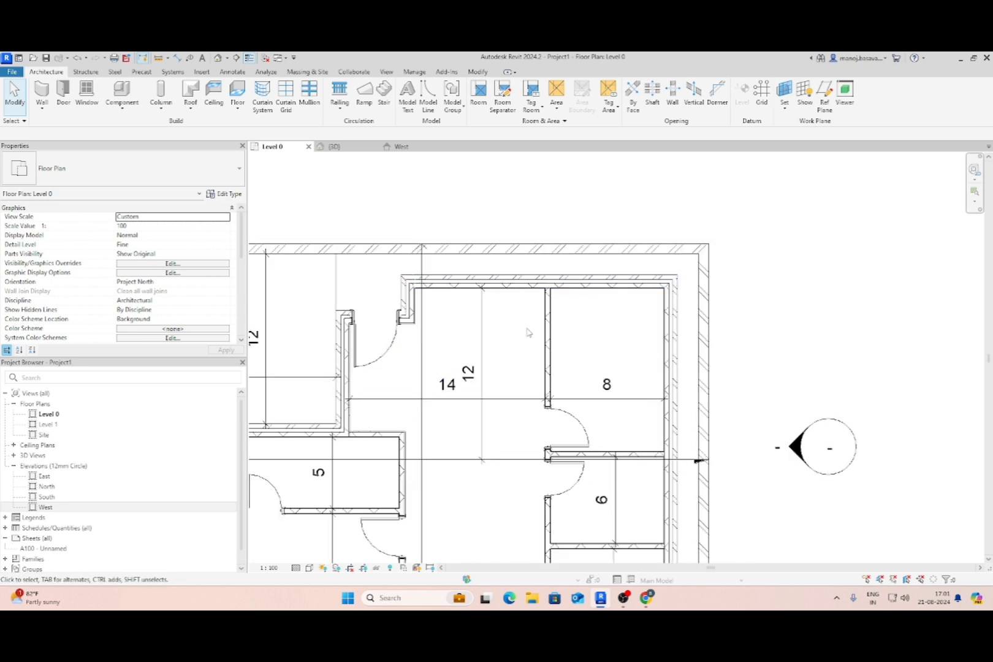
pyautogui.click(476, 72)
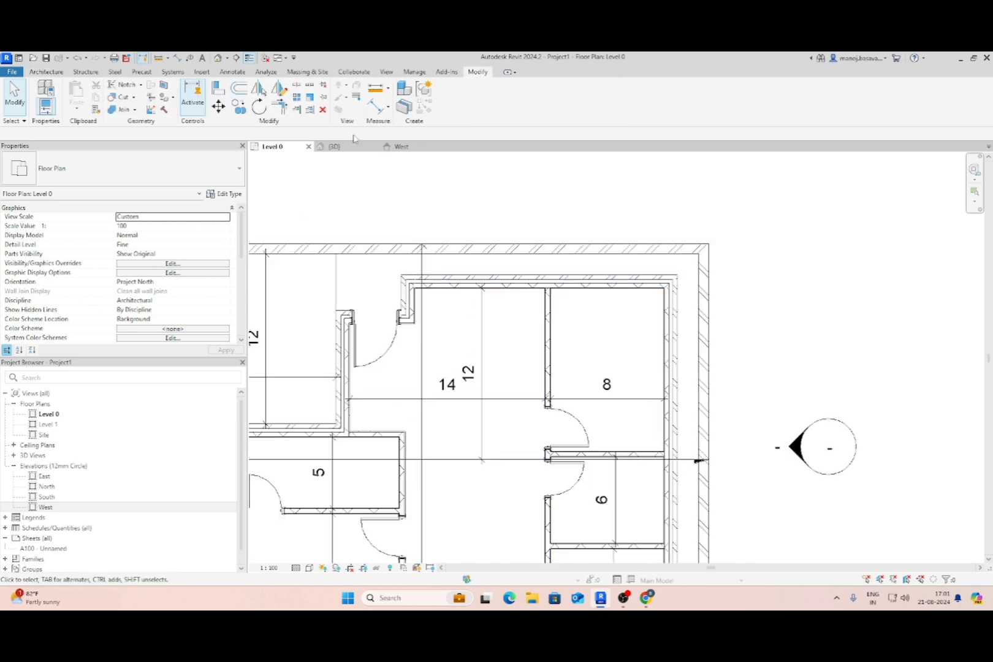
pyautogui.click(376, 106)
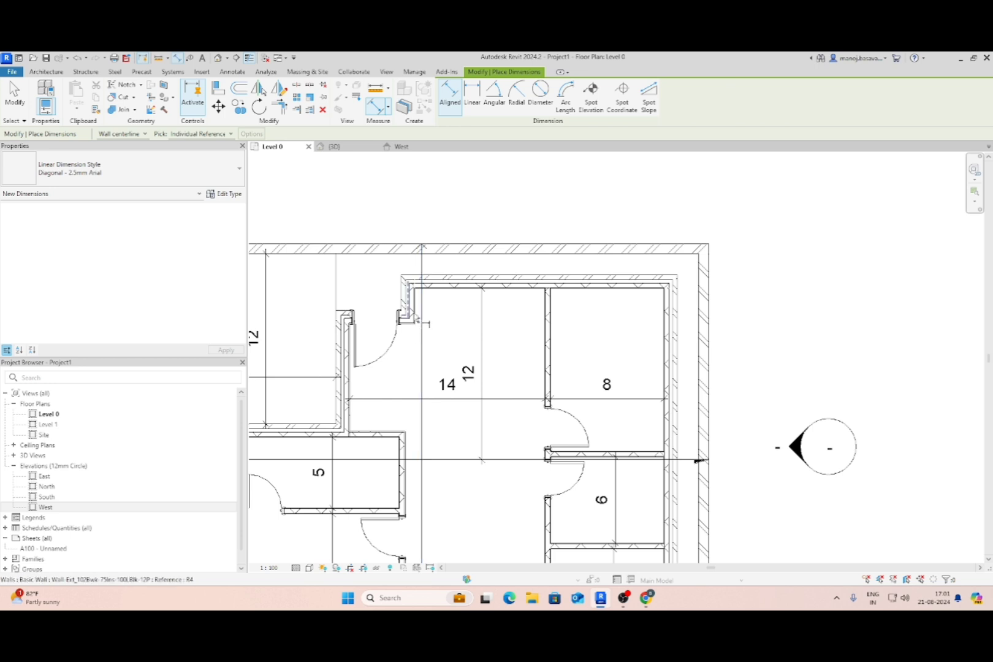
pyautogui.click(543, 310)
pyautogui.click(529, 318)
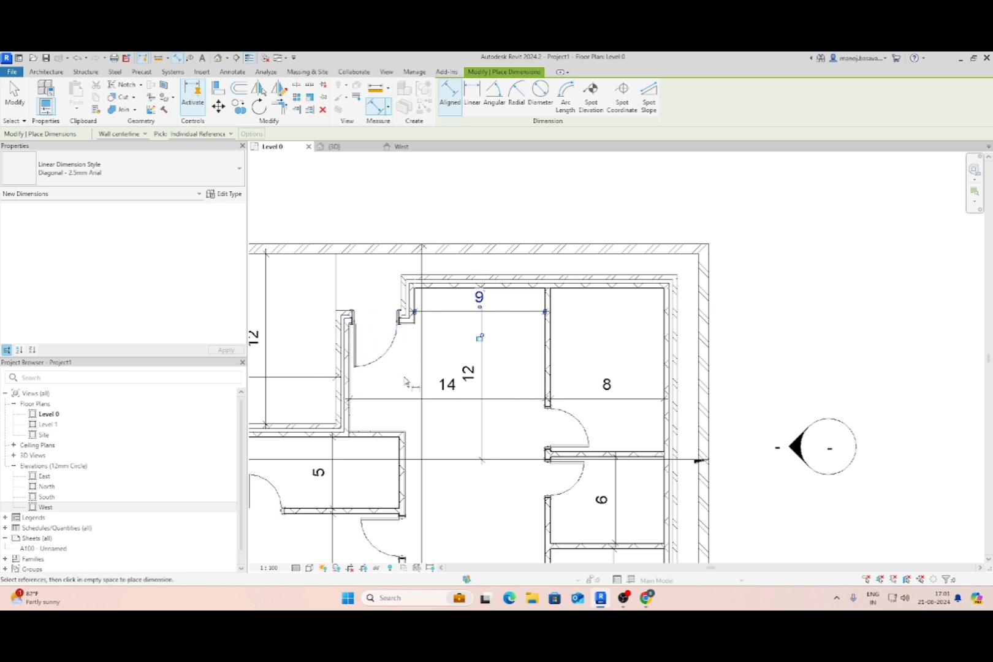
# Add an aligned dimension from the small room's upper wall to the inner face of the entrance wall beside the door.
pyautogui.click(378, 434)
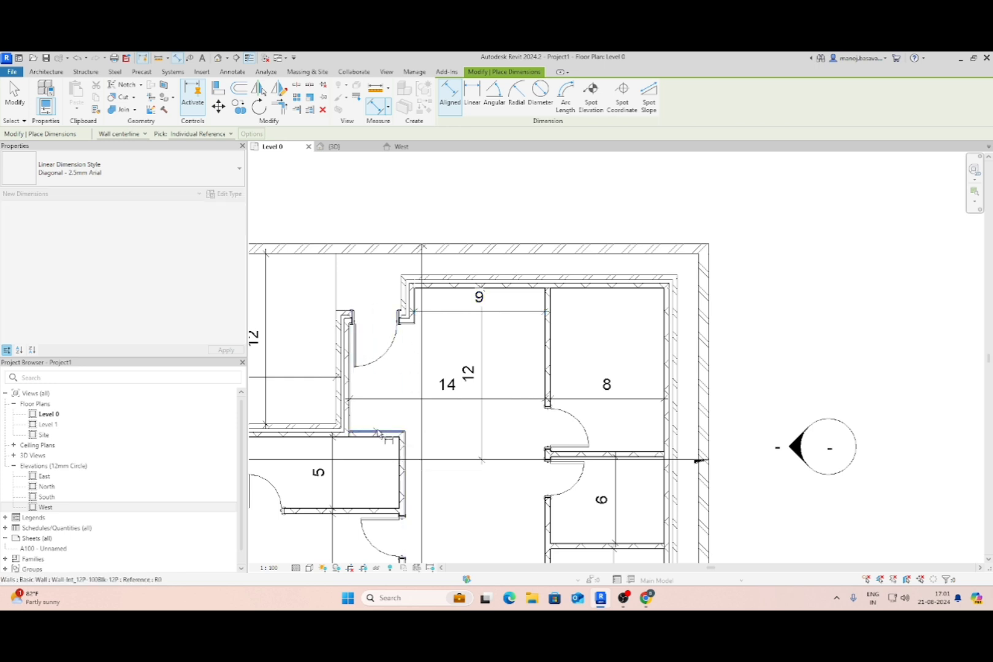
pyautogui.click(407, 326)
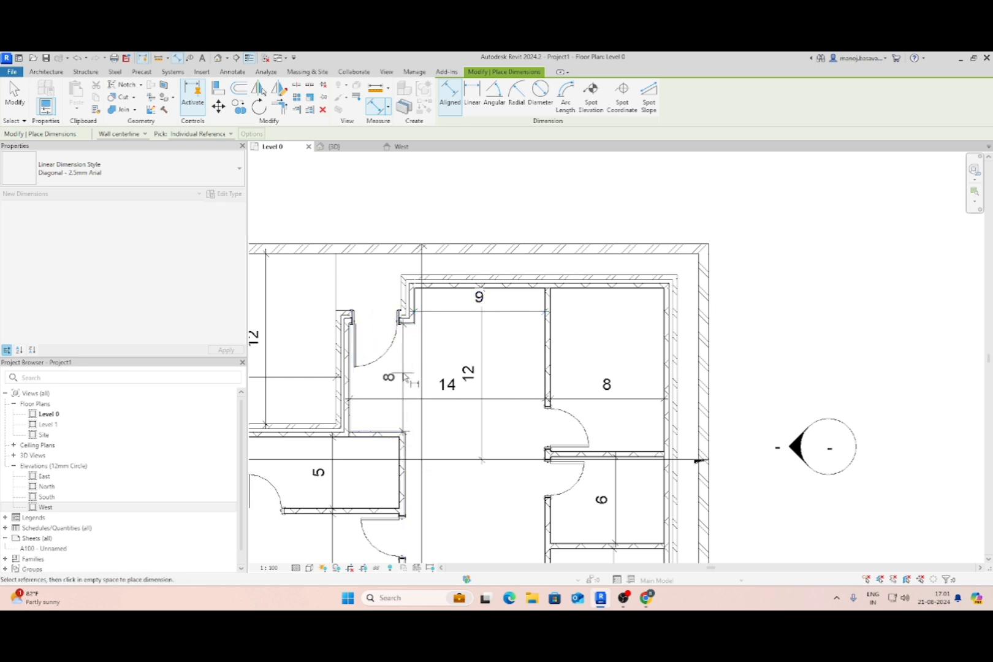
pyautogui.click(403, 376)
pyautogui.press('Escape')
pyautogui.press('Escape')
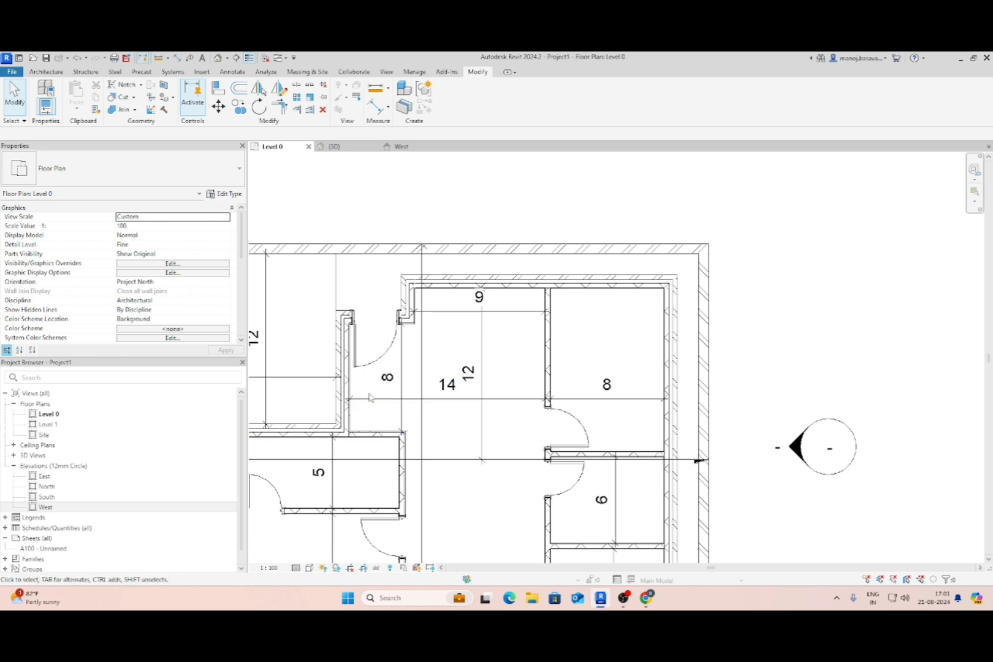
# Shift the vertical dimension lines of the two left rooms leftward so that they clear the 11 dimension text.
pyautogui.scroll(-3, 420, 365)
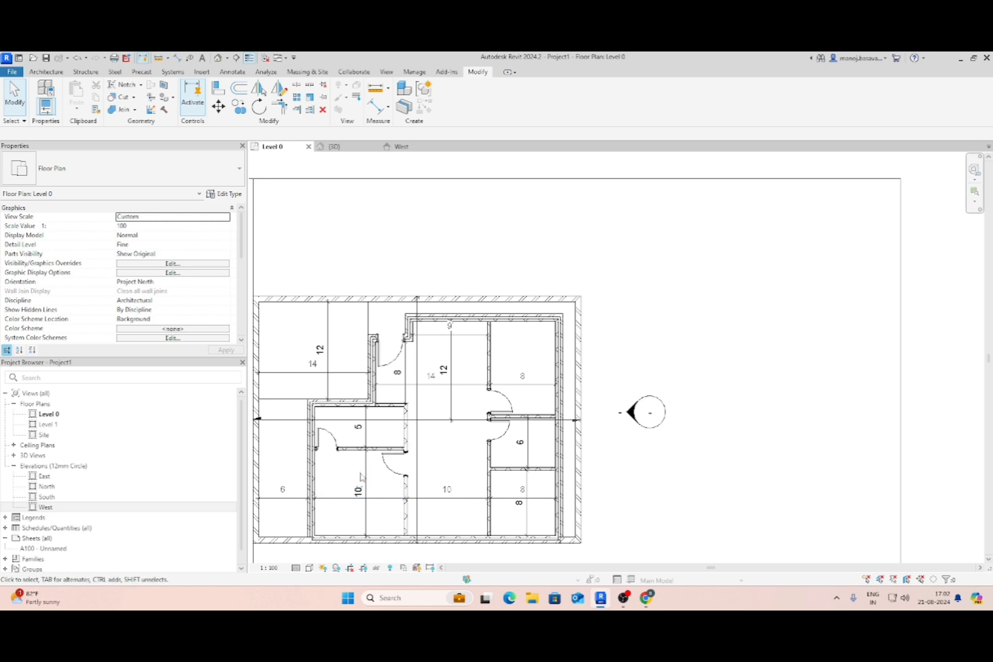
pyautogui.click(365, 471)
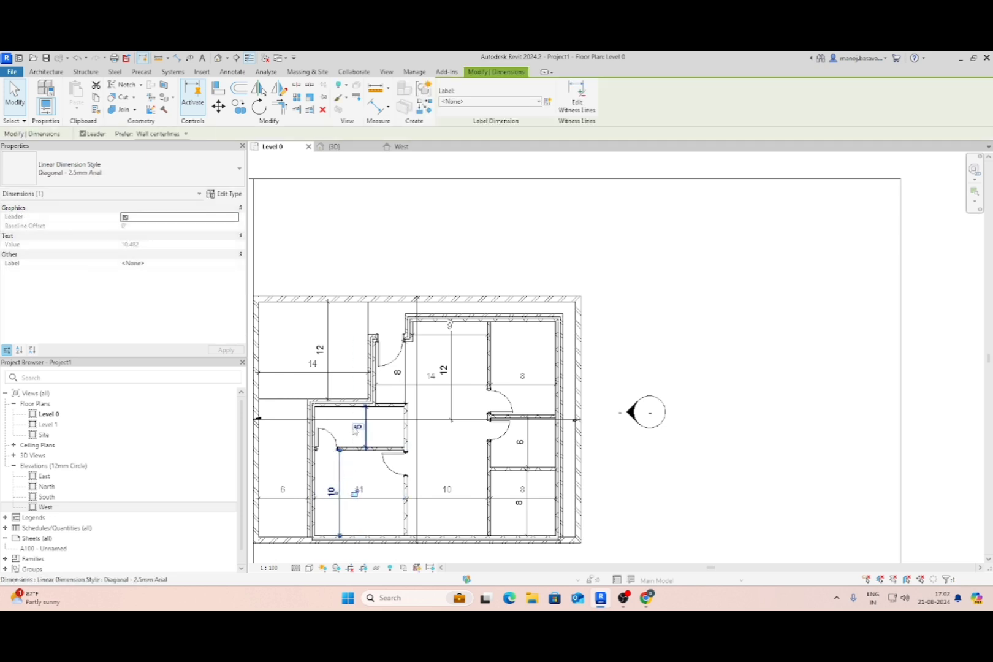
pyautogui.press('Escape')
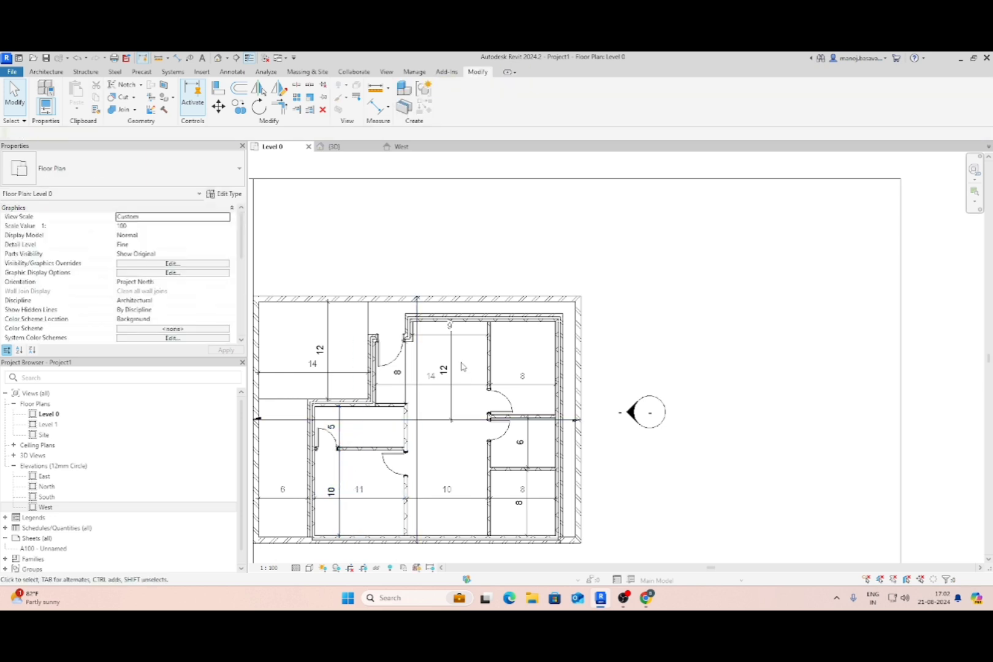
# Examine the room and hall dimensions across the Level 0 plan, especially around the upper hall.
pyautogui.scroll(2, 491, 340)
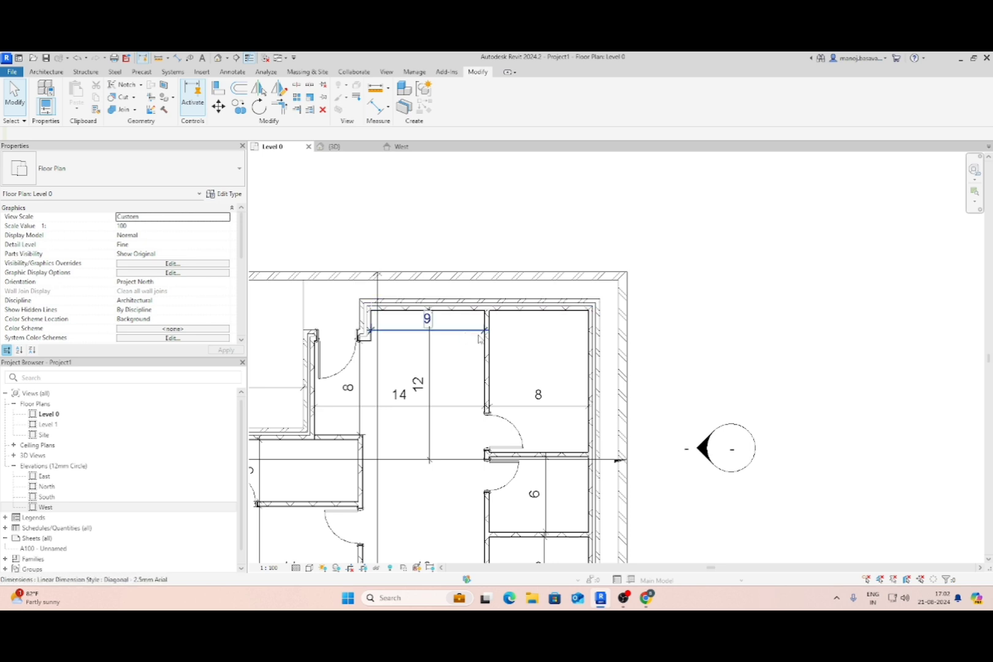
pyautogui.scroll(-3, 479, 339)
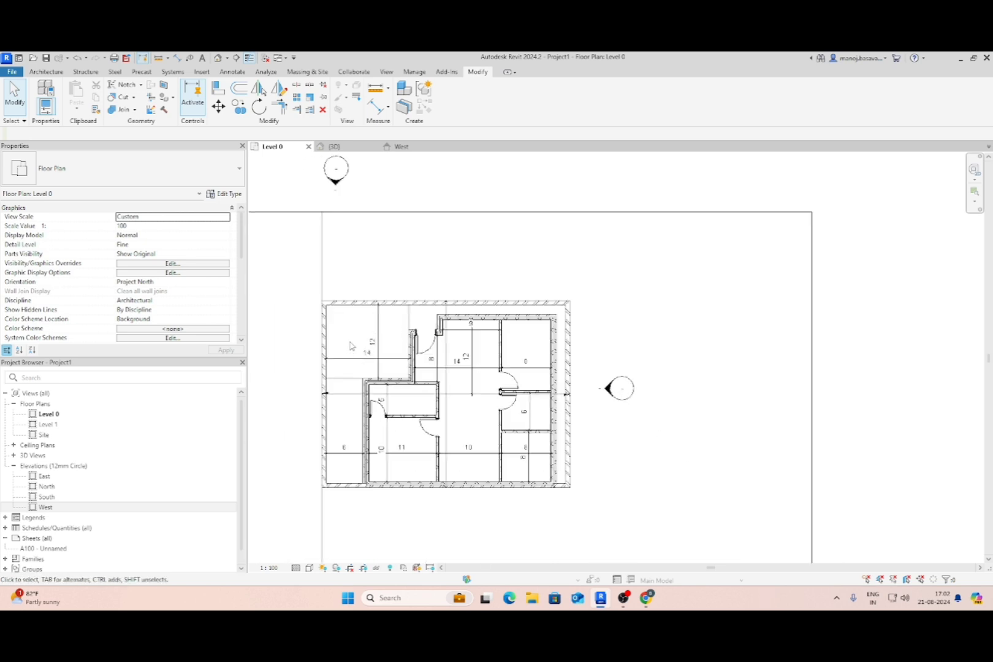
pyautogui.scroll(1, 486, 337)
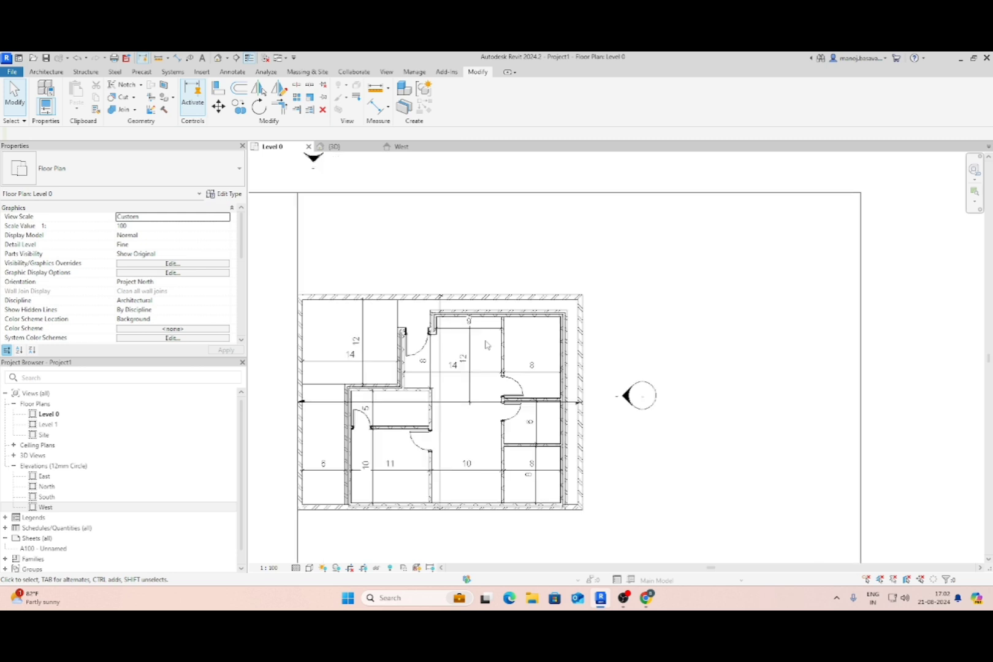
pyautogui.scroll(1, 508, 330)
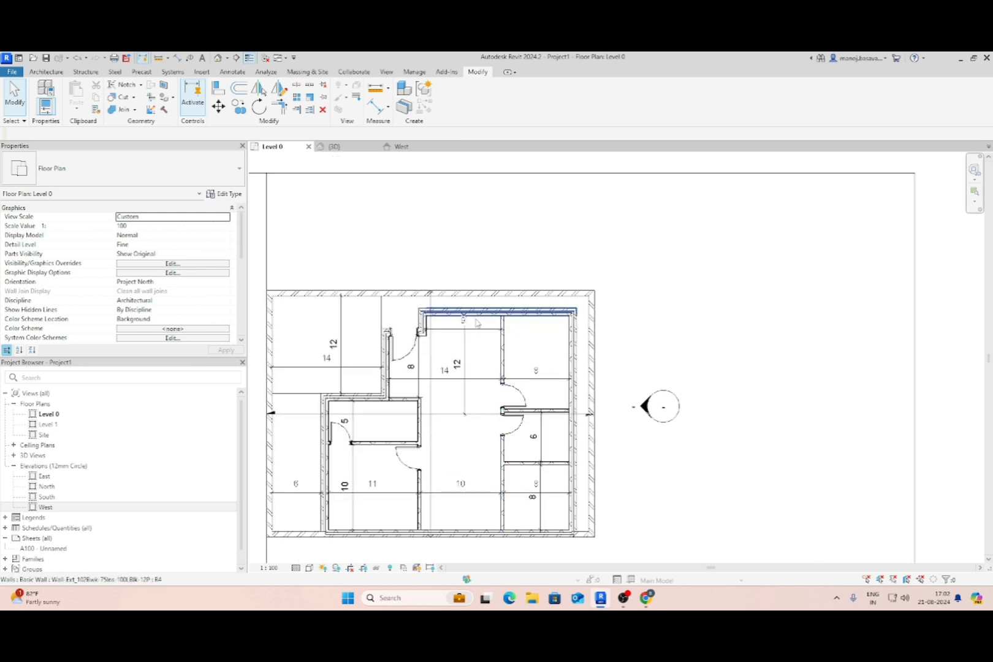
pyautogui.scroll(1, 492, 326)
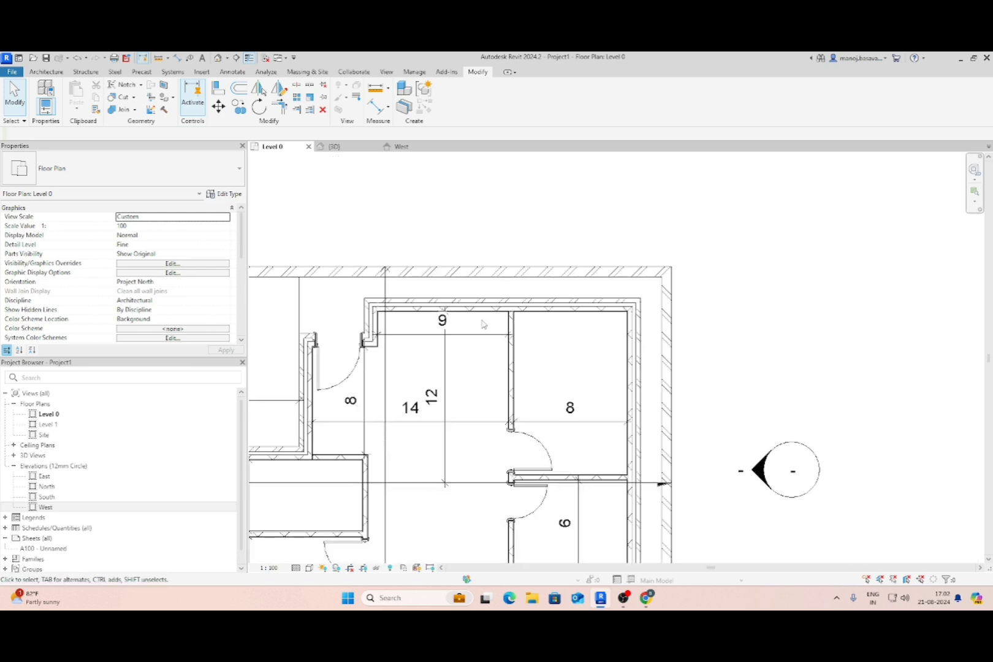
pyautogui.scroll(-4, 481, 336)
pyautogui.scroll(1, 481, 336)
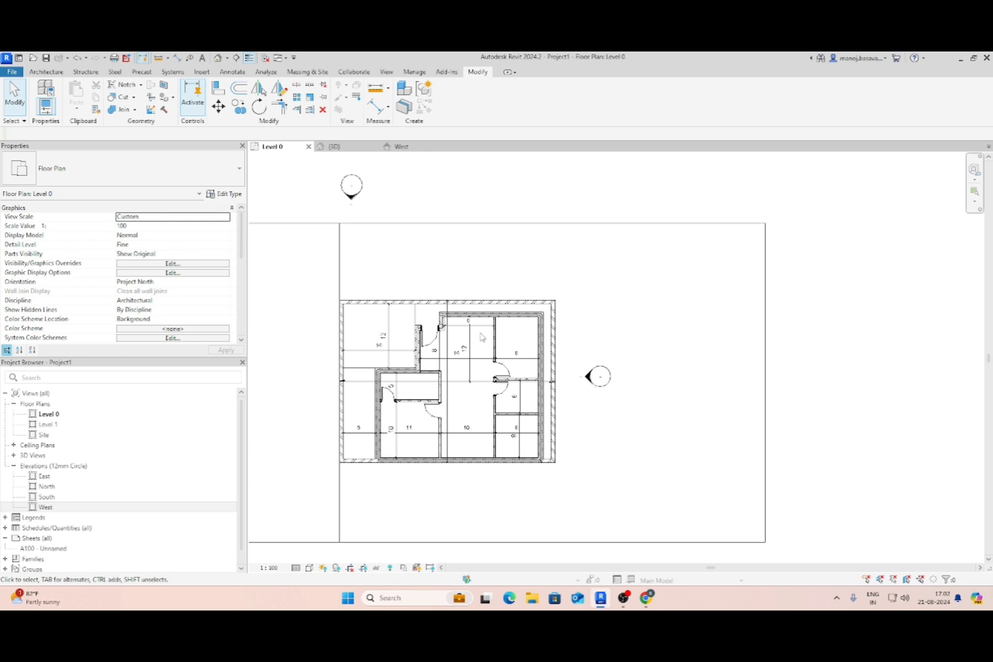
pyautogui.scroll(-1, 481, 336)
# Examine the room layout in the 3D view from the top, especially the wall jog beside the entrance.
pyautogui.click(334, 146)
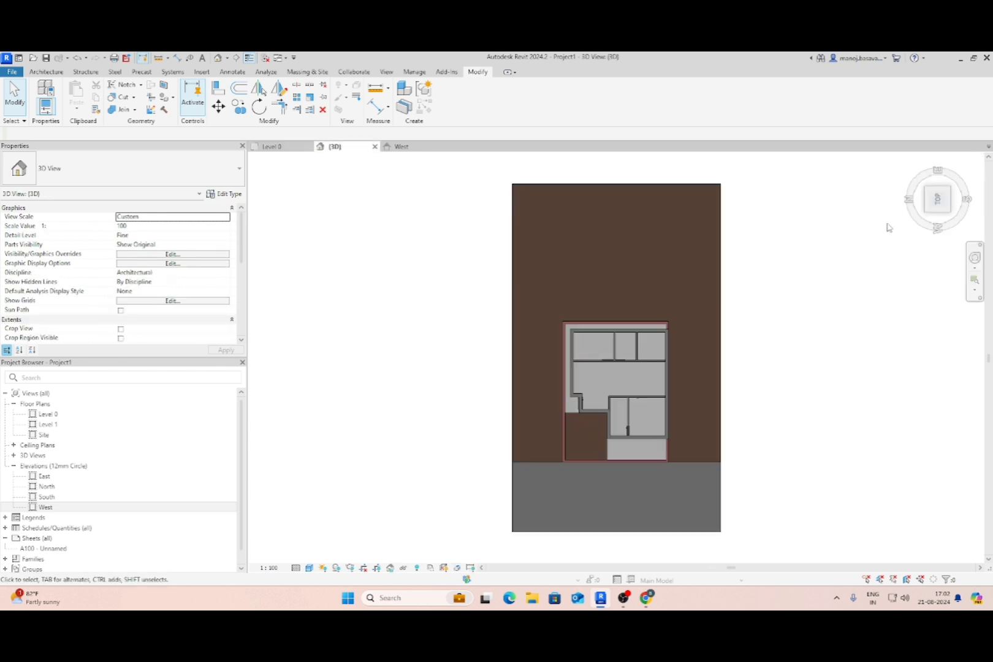
pyautogui.click(937, 199)
pyautogui.scroll(5, 604, 341)
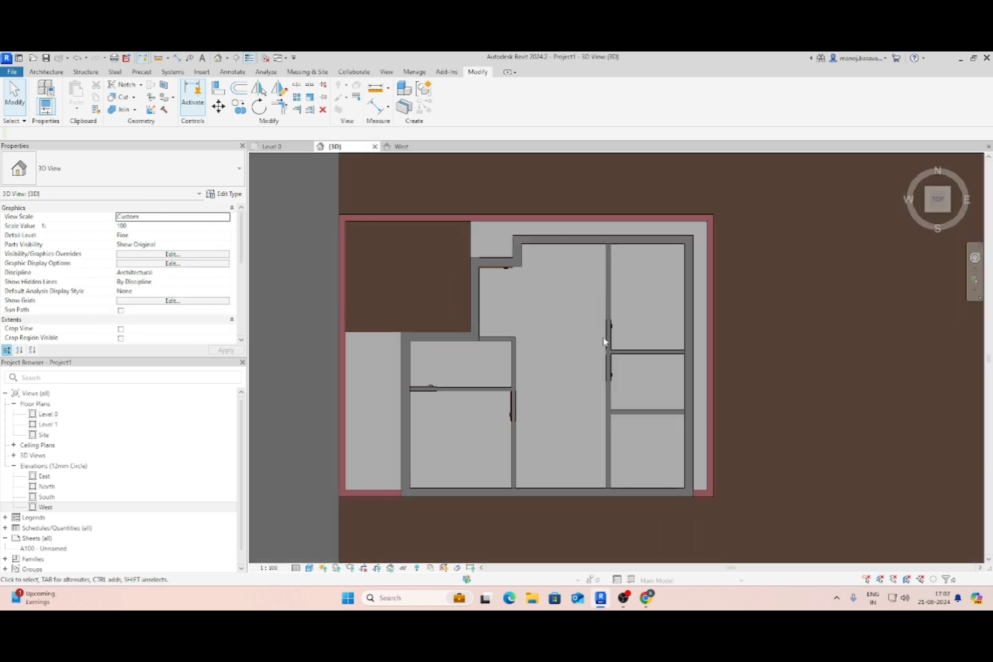
pyautogui.scroll(-1, 605, 341)
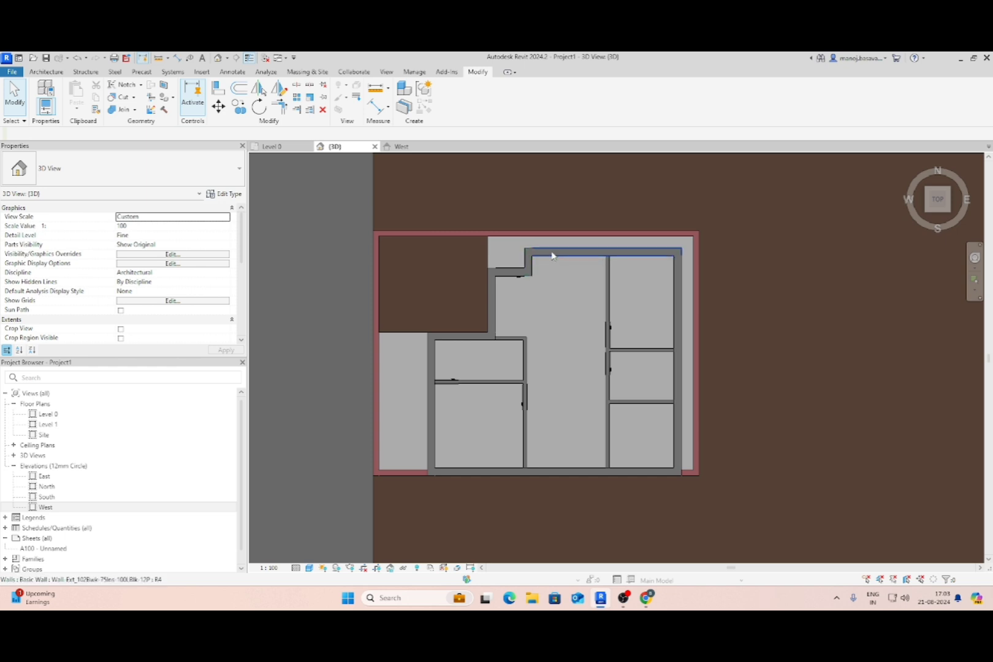
pyautogui.scroll(3, 537, 273)
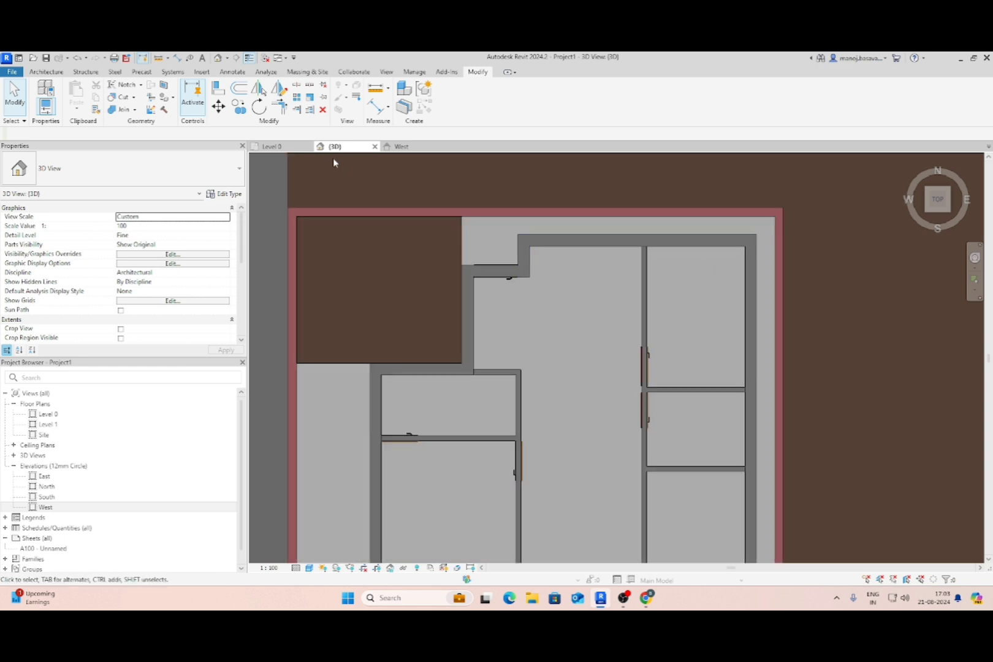
# Return to the Level 0 plan and start a Wall-Int_12P-100Blk-12P wall near the jog beside the entrance door.
pyautogui.click(273, 146)
pyautogui.scroll(5, 457, 331)
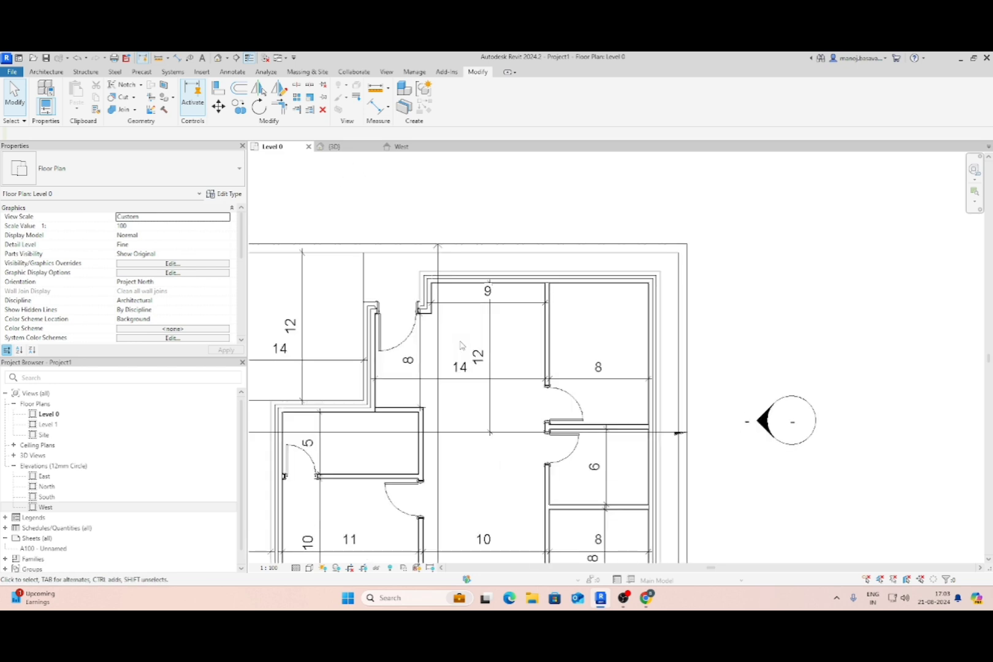
pyautogui.moveTo(452, 311); pyautogui.dragTo(531, 339, button='middle')
pyautogui.scroll(3, 531, 339)
pyautogui.click(46, 72)
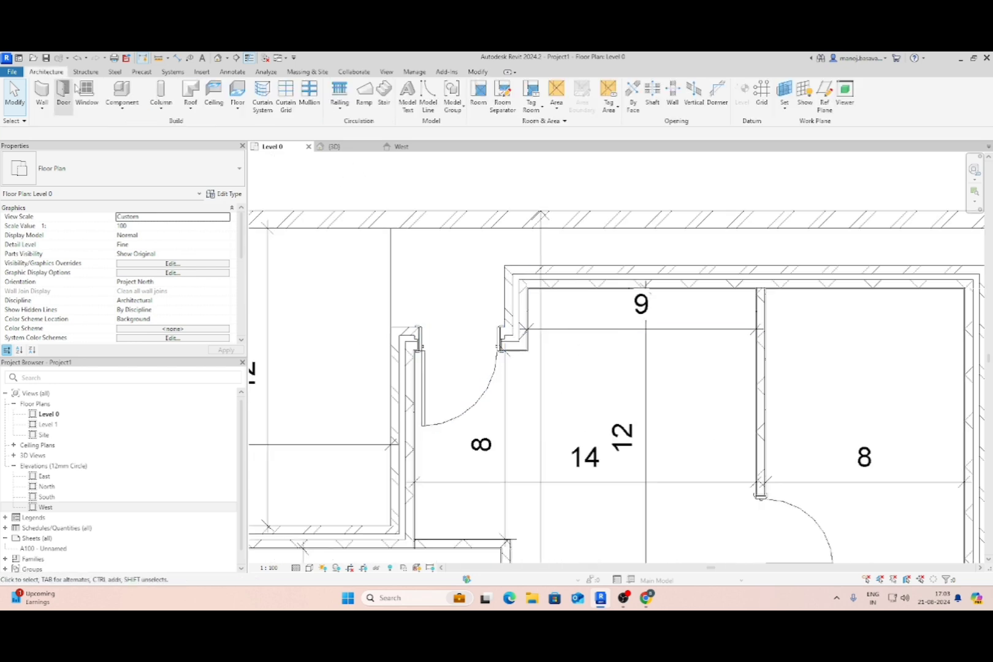
pyautogui.click(41, 91)
pyautogui.scroll(4, 525, 345)
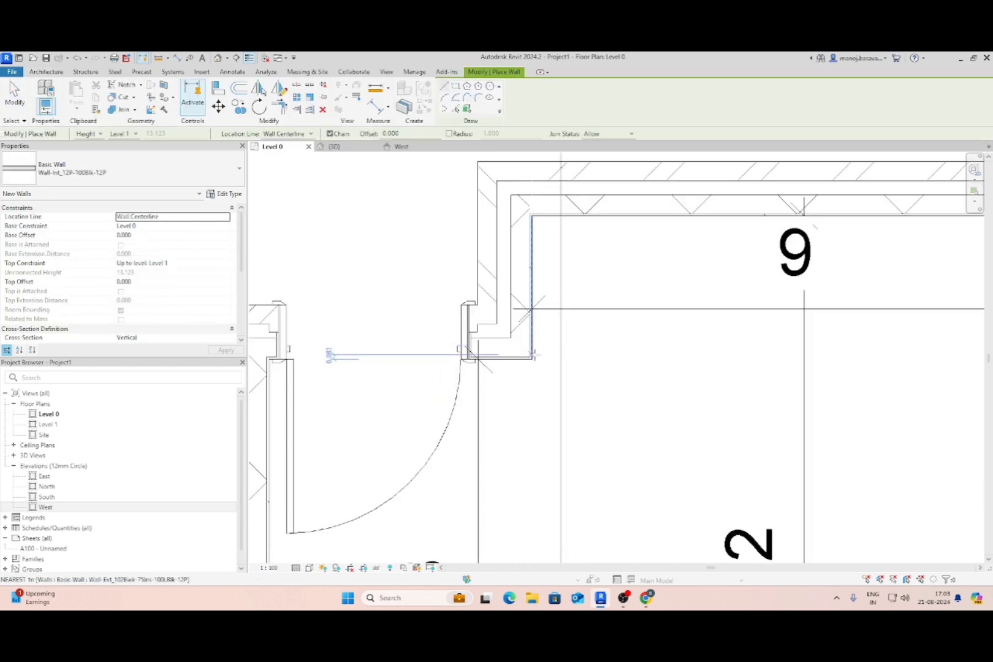
pyautogui.click(532, 357)
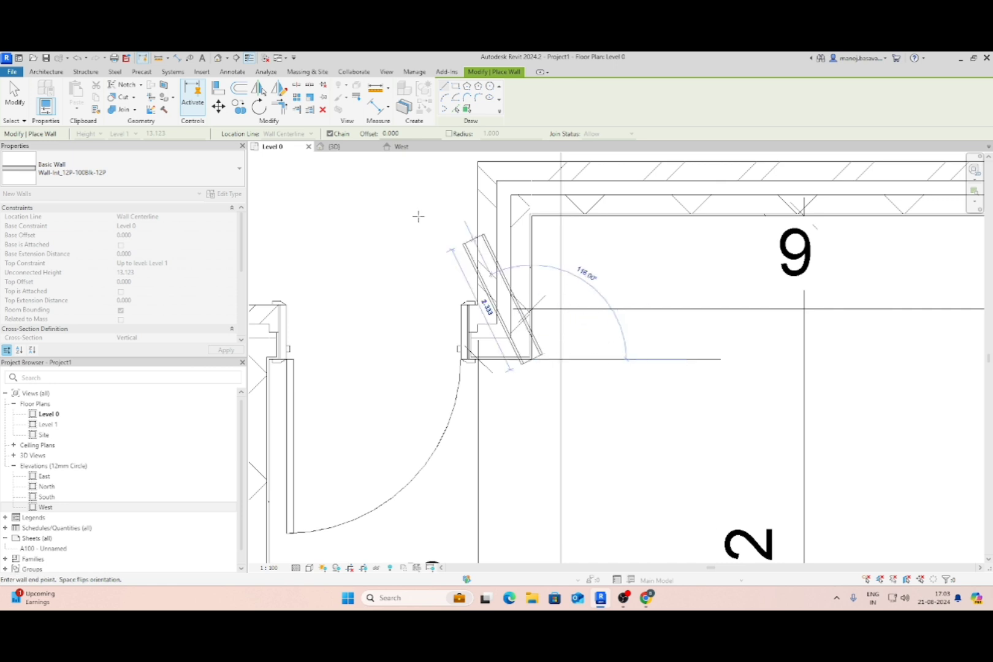
pyautogui.press('Escape')
pyautogui.click(287, 134)
pyautogui.click(288, 160)
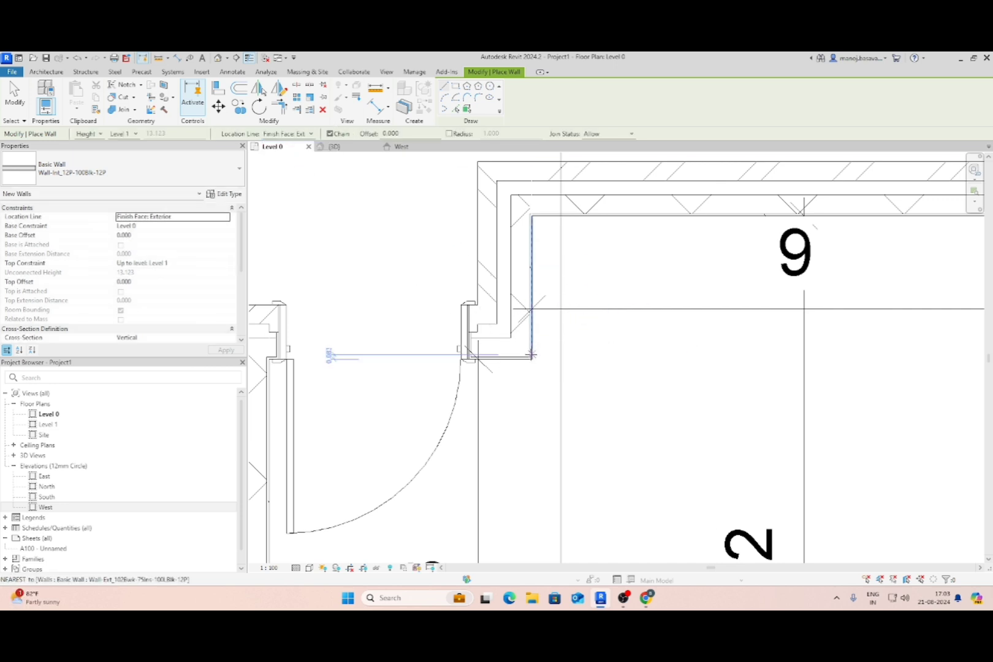
pyautogui.click(532, 357)
pyautogui.press('Escape')
# Enclose a niche beside the entrance with a 2.000 horizontal wall and a vertical wall from the upper exterior wall, using location line Finish Face: Interior.
pyautogui.click(287, 134)
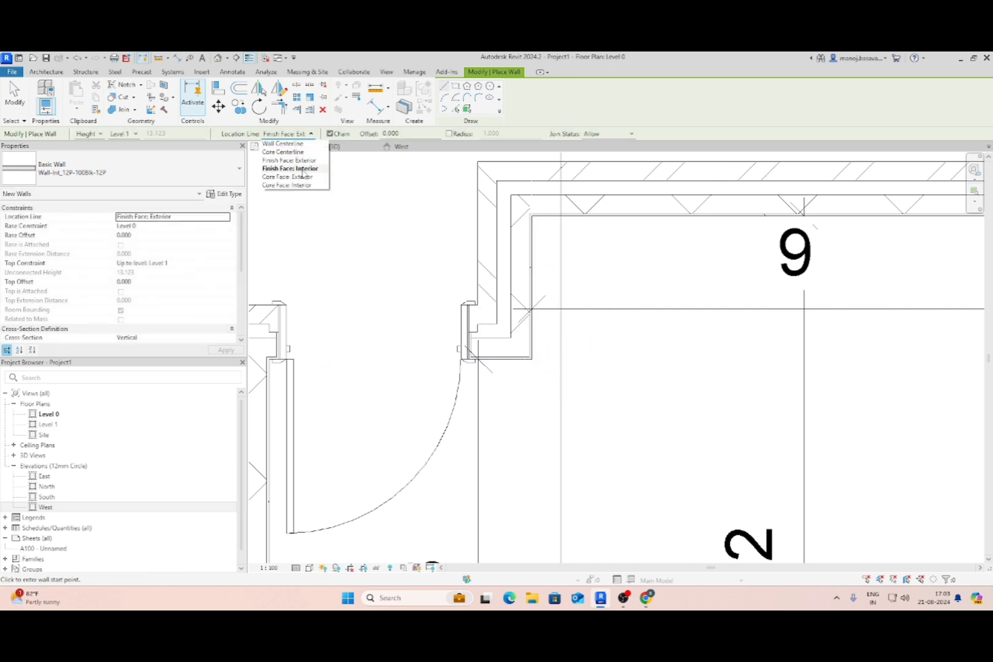
pyautogui.click(289, 170)
pyautogui.click(532, 359)
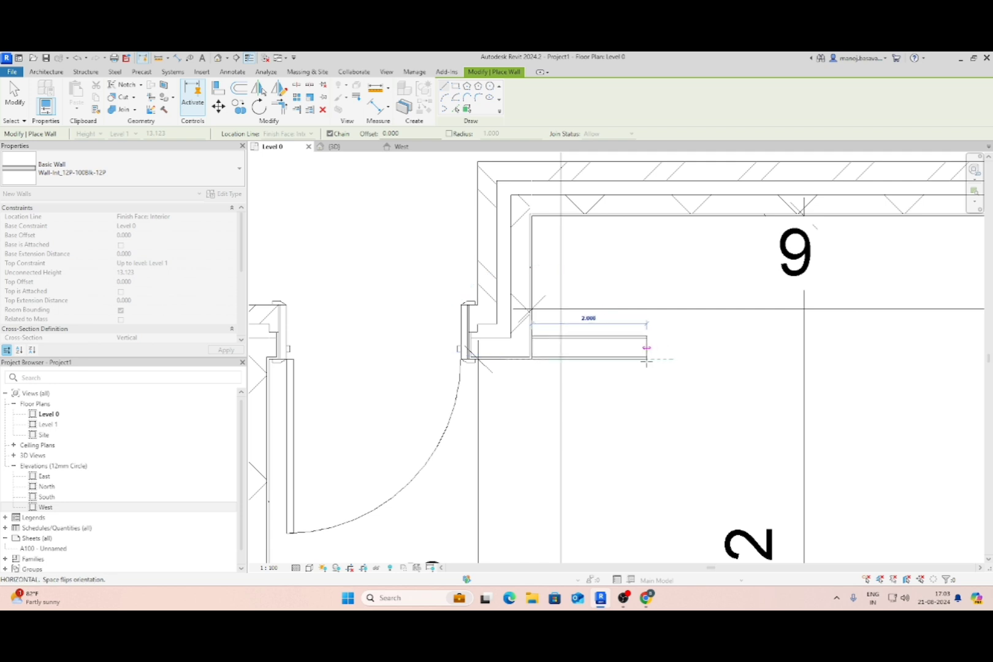
pyautogui.click(646, 362)
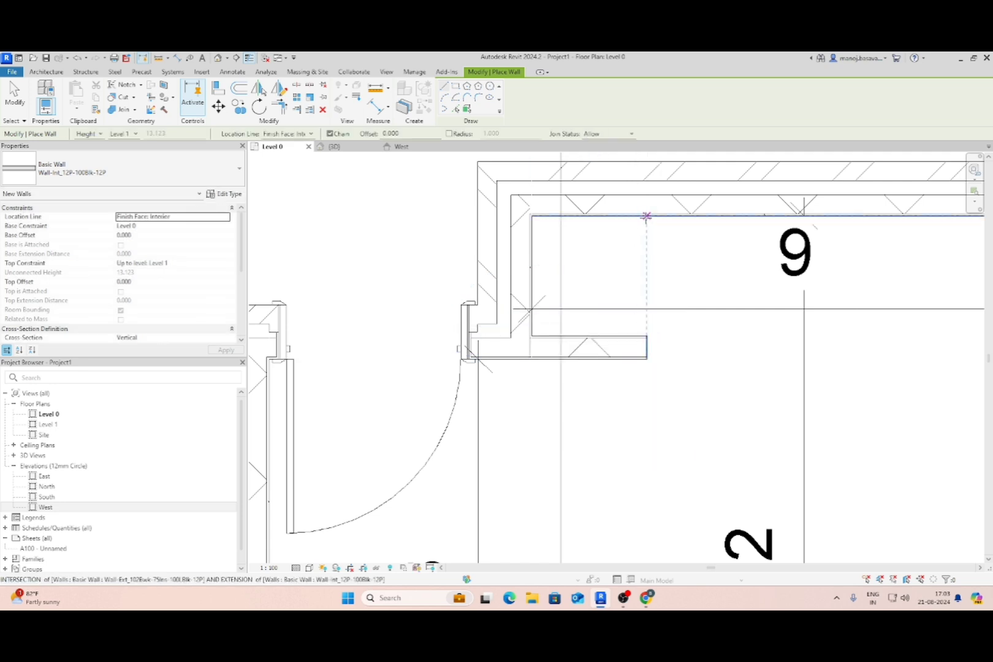
pyautogui.click(646, 217)
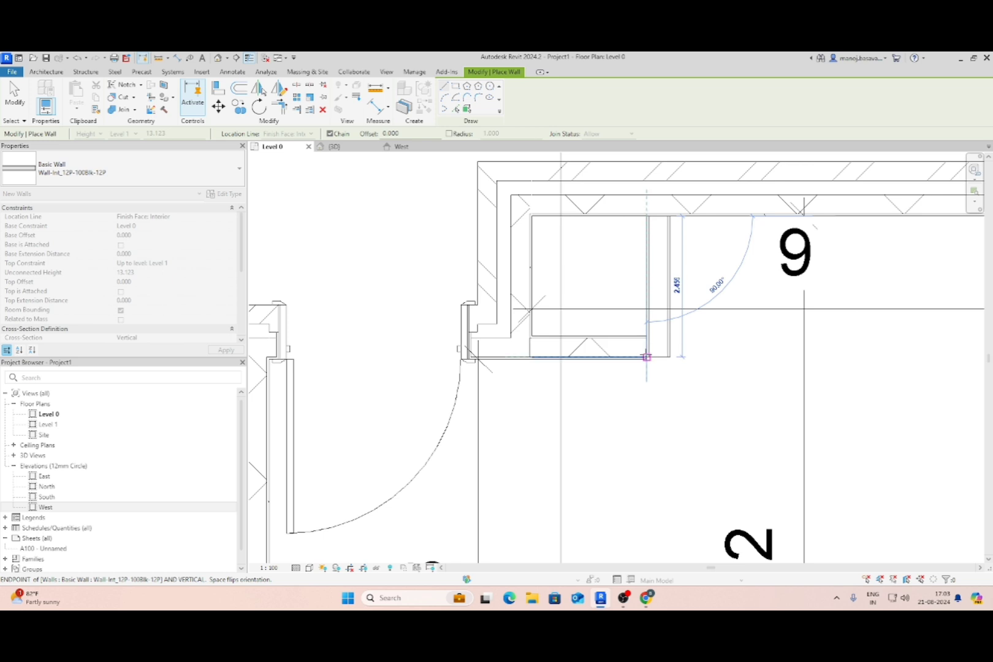
pyautogui.click(646, 357)
pyautogui.press('Escape')
pyautogui.press('Escape')
# Move the left witness line of the upper hall's 9 dimension to the hall-side face of the new niche wall.
pyautogui.scroll(-3, 590, 343)
pyautogui.click(589, 304)
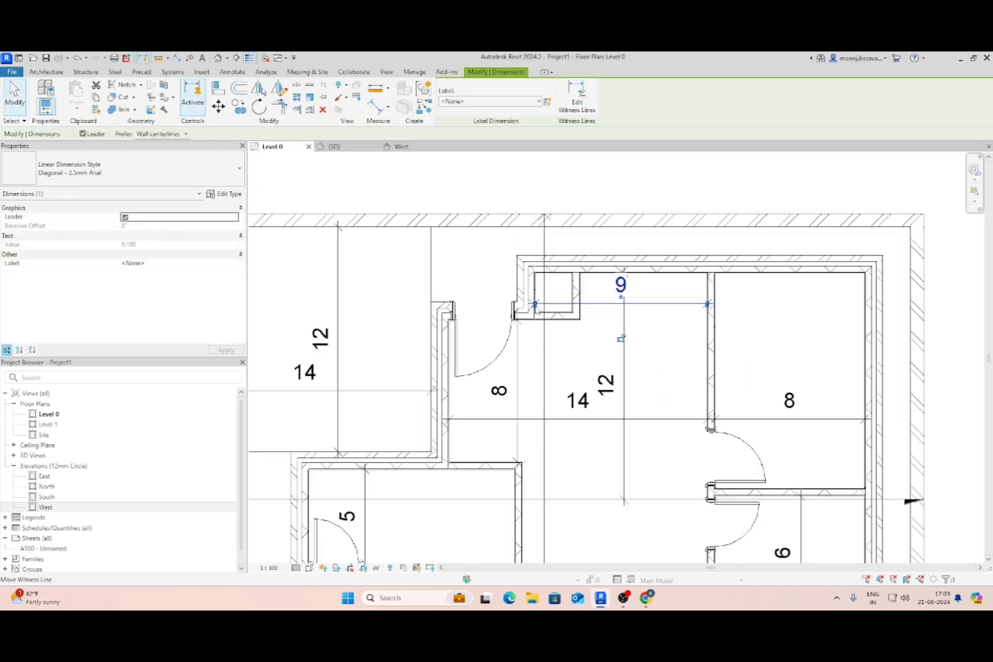
pyautogui.scroll(4, 535, 305)
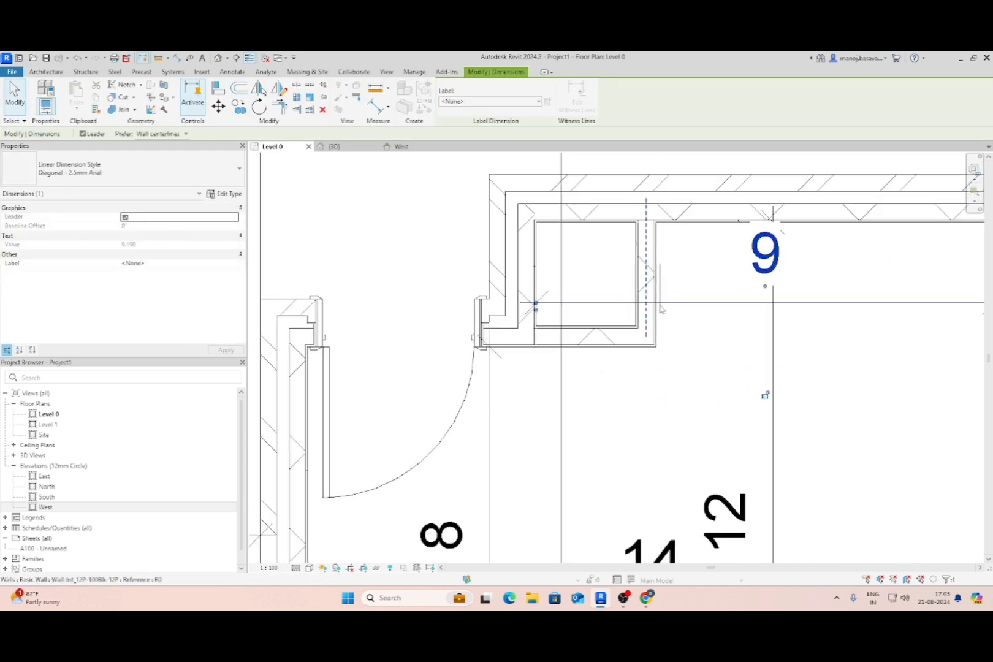
pyautogui.moveTo(668, 308); pyautogui.dragTo(631, 330)
pyautogui.press('Escape')
pyautogui.scroll(-4, 631, 331)
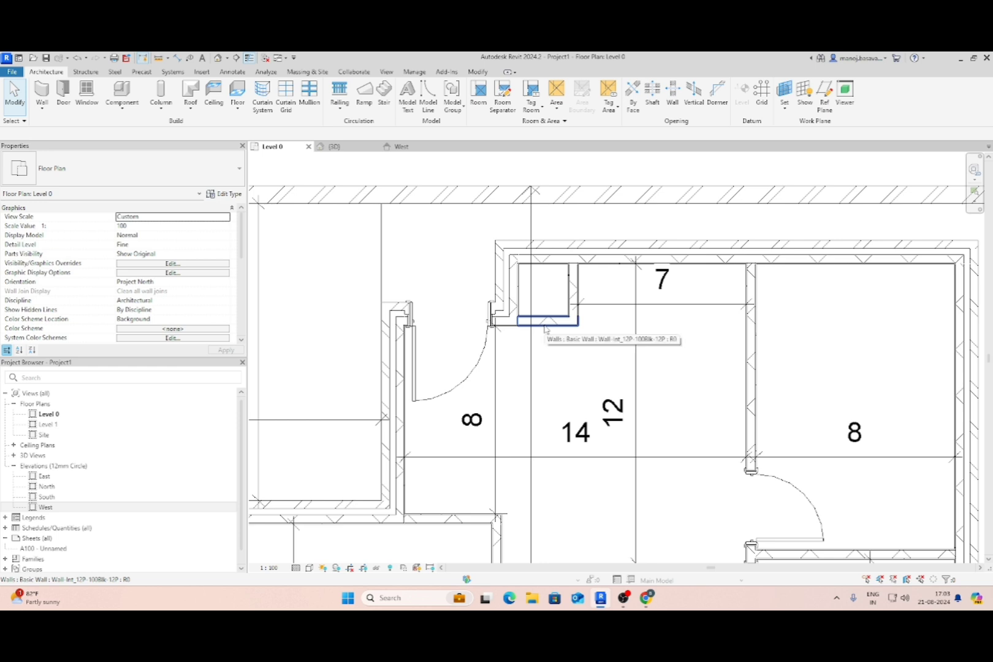
pyautogui.scroll(-1, 546, 329)
pyautogui.scroll(1, 588, 331)
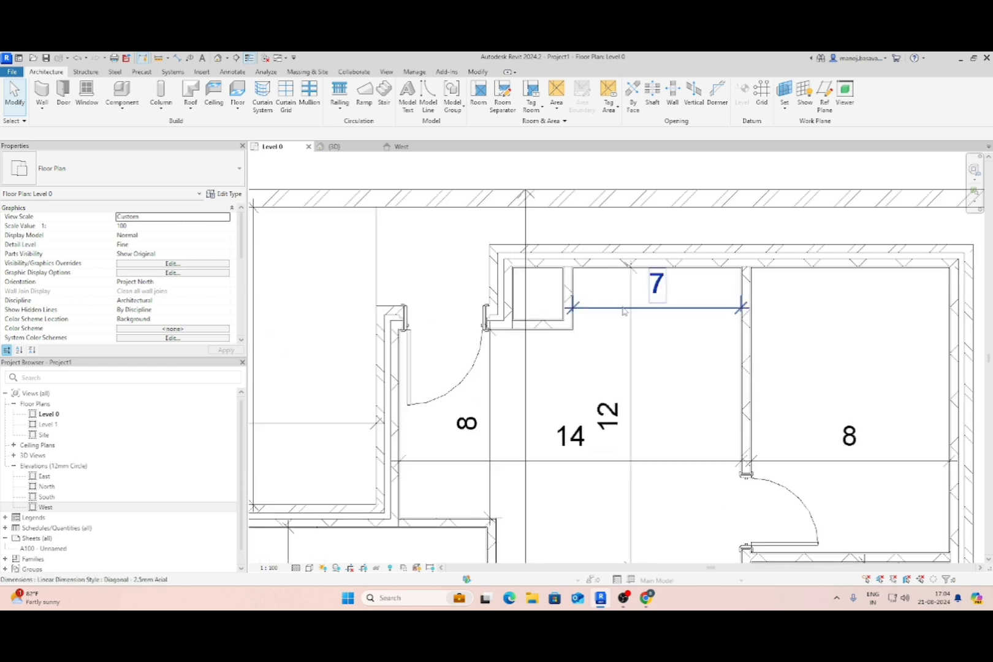
pyautogui.scroll(1, 566, 284)
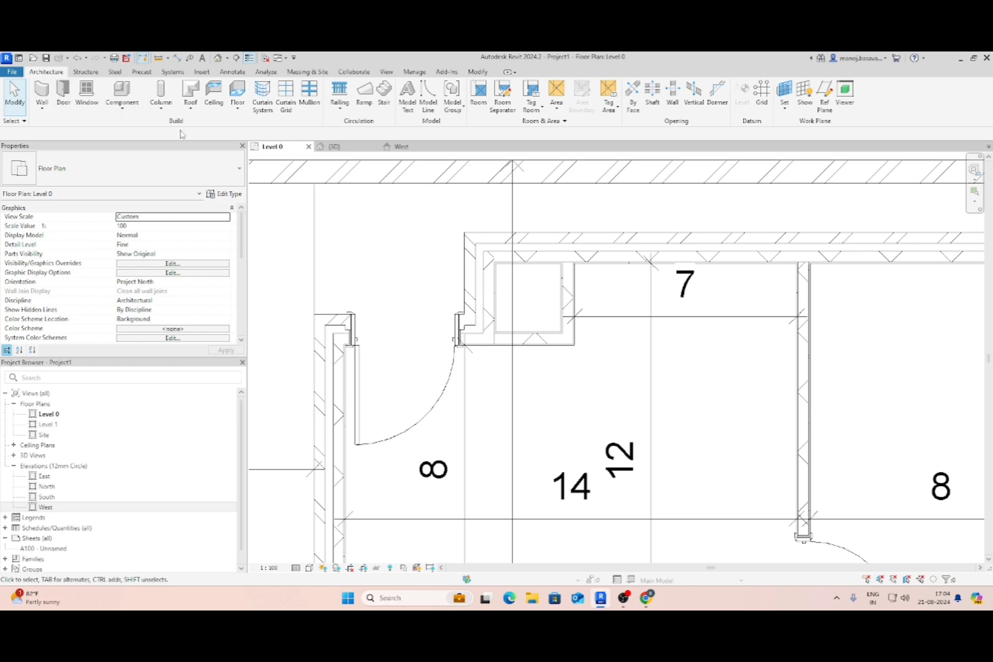
# Place a building section running vertically through the hall and facing the right-hand rooms, and open its view.
pyautogui.click(567, 296)
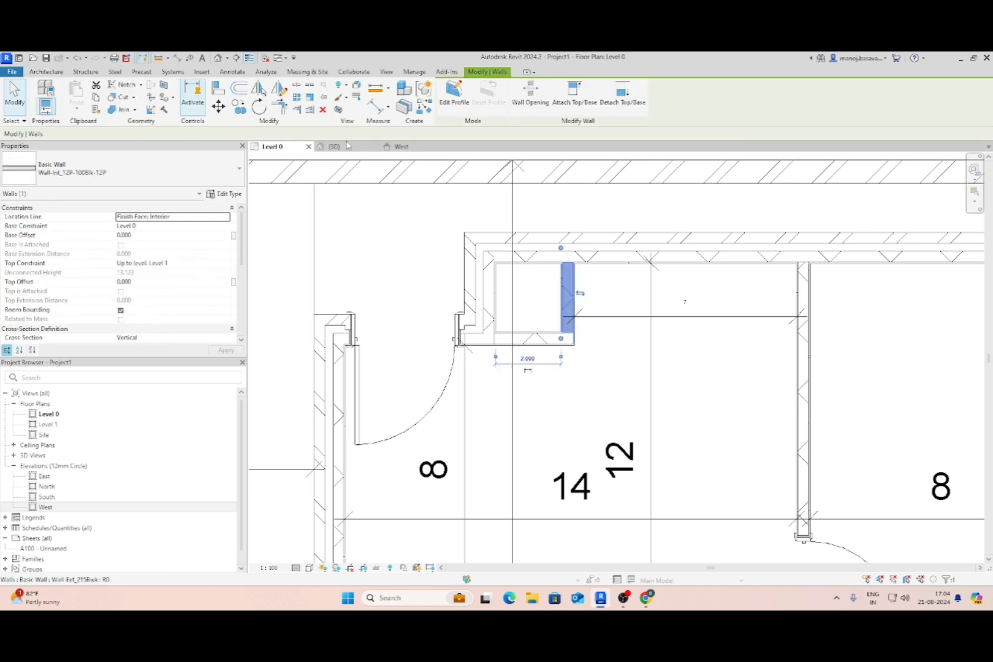
pyautogui.press('Escape')
pyautogui.click(236, 58)
pyautogui.scroll(-5, 543, 230)
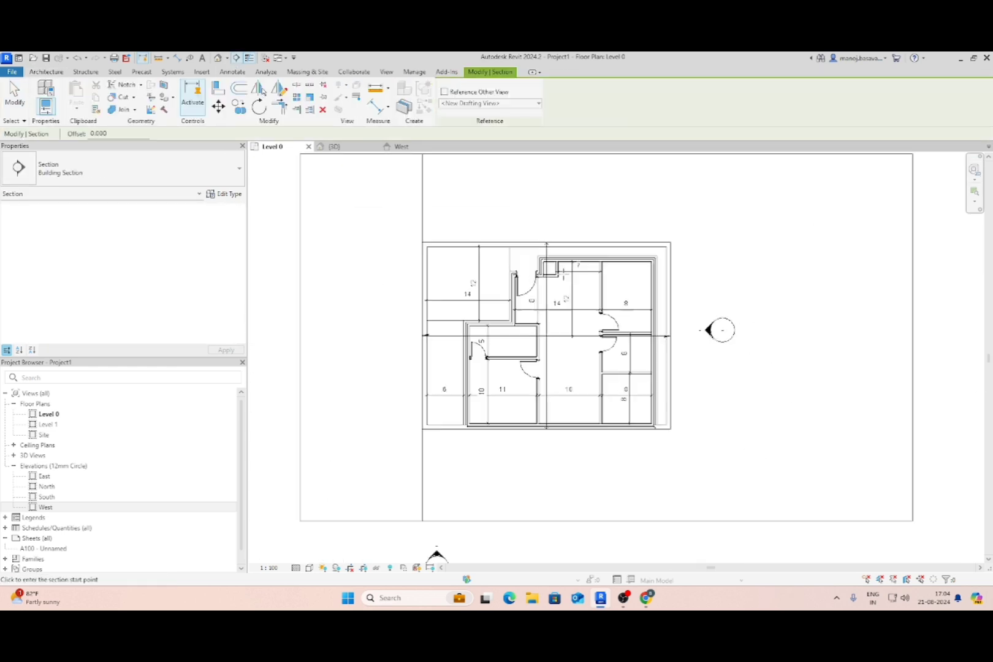
pyautogui.scroll(4, 561, 320)
pyautogui.scroll(-3, 560, 320)
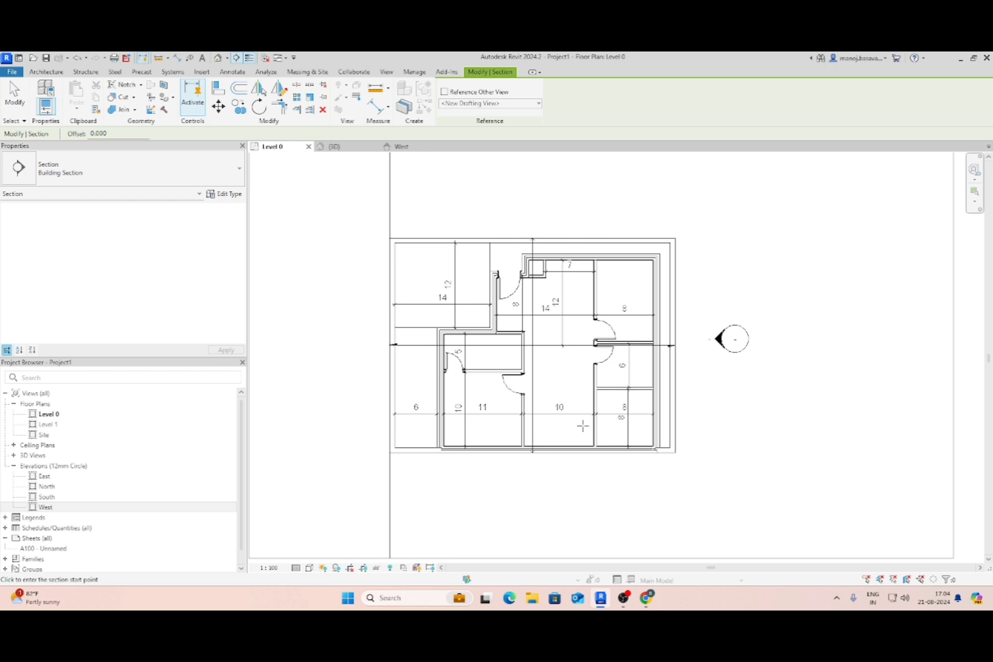
pyautogui.click(568, 226)
pyautogui.click(567, 493)
pyautogui.press('Escape')
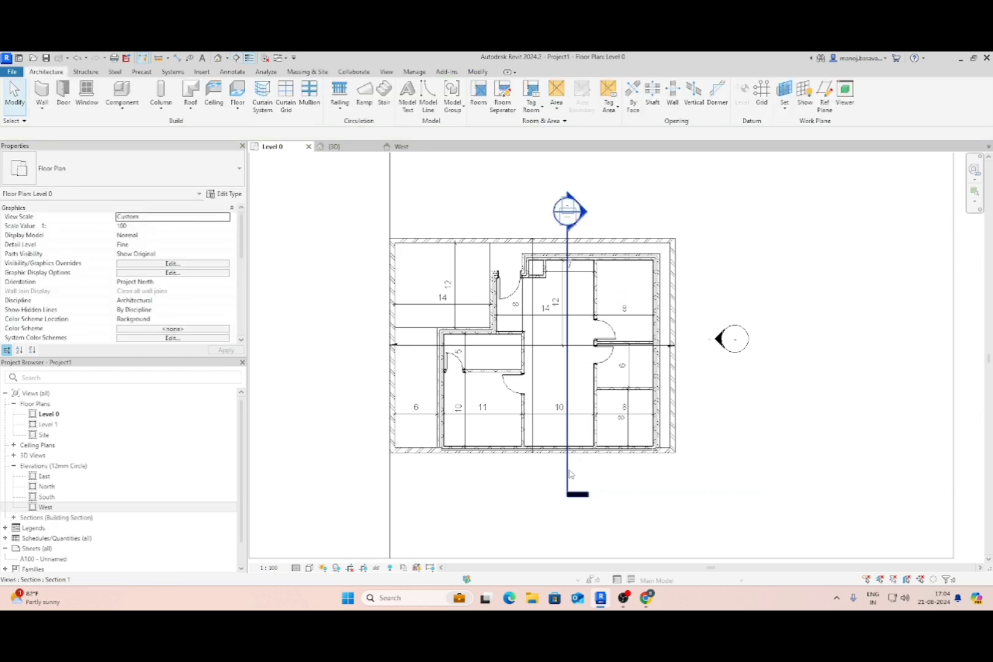
pyautogui.rightClick(568, 470)
pyautogui.click(603, 221)
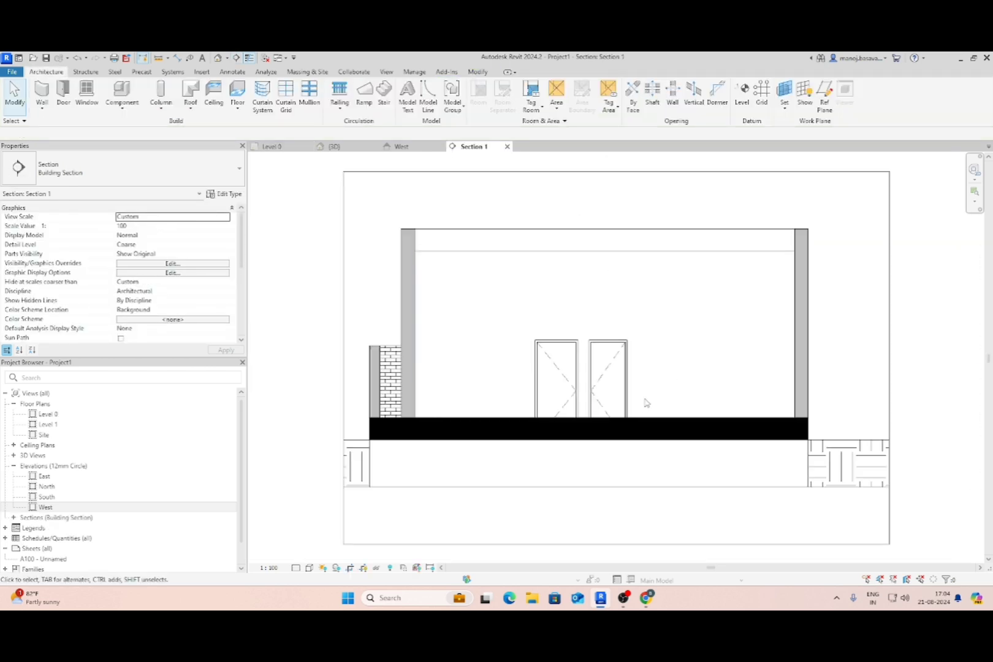
# Split the partition wall between the hall and the right-hand rooms at the cross wall above the lowest room in Level 0.
pyautogui.click(741, 256)
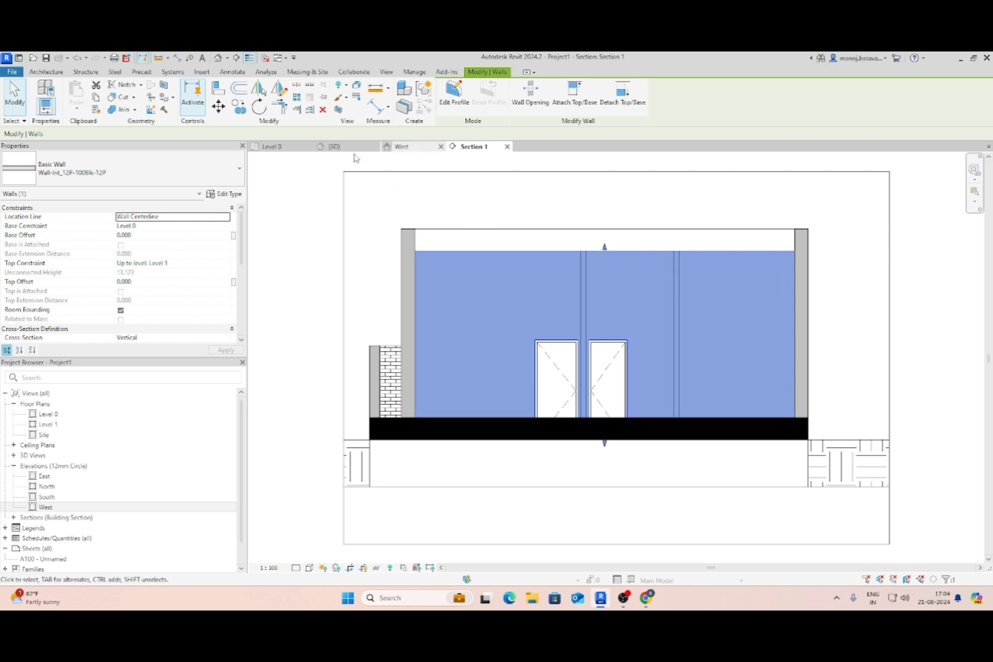
pyautogui.click(405, 148)
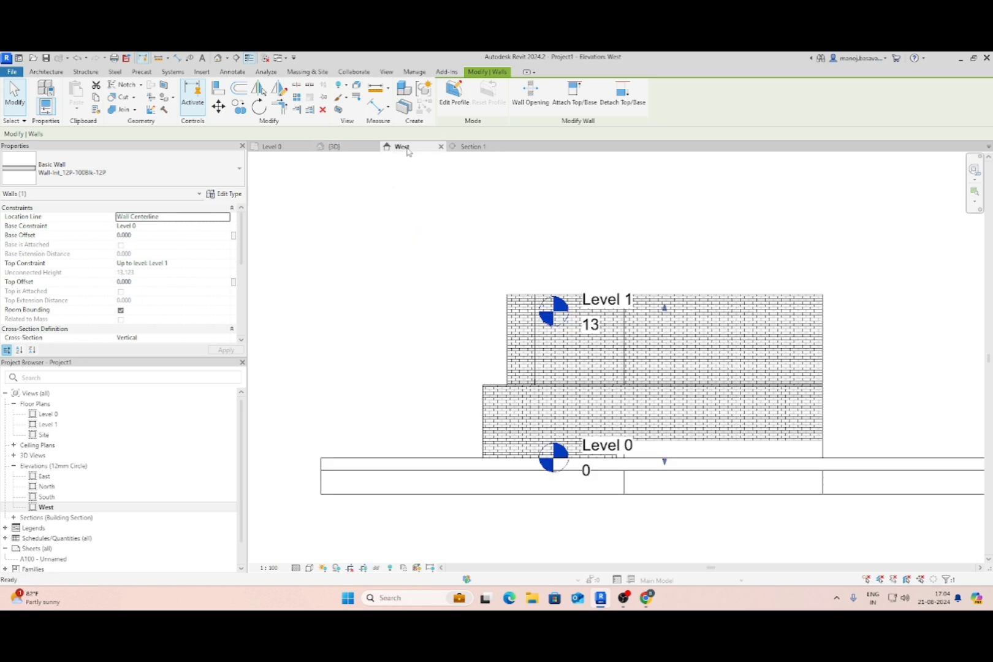
pyautogui.click(294, 147)
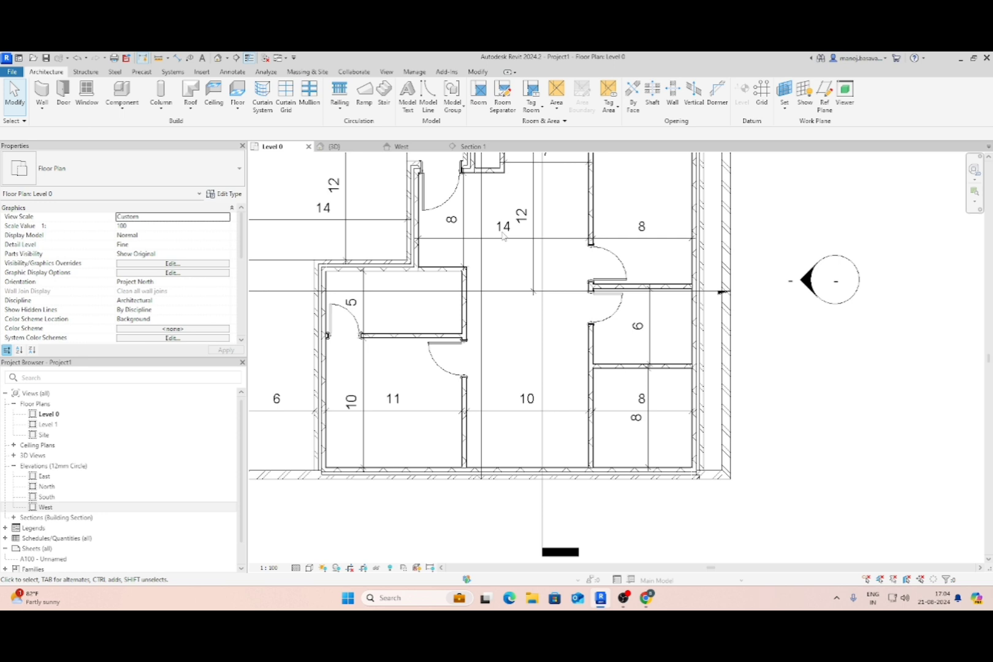
pyautogui.click(479, 72)
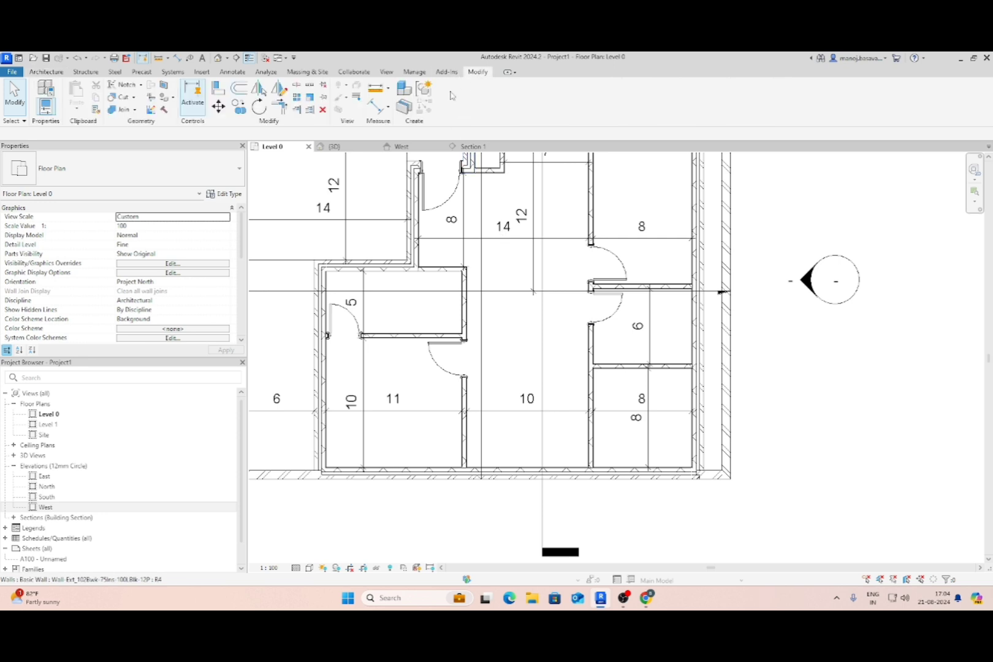
pyautogui.click(297, 85)
pyautogui.scroll(3, 584, 369)
pyautogui.scroll(-3, 594, 464)
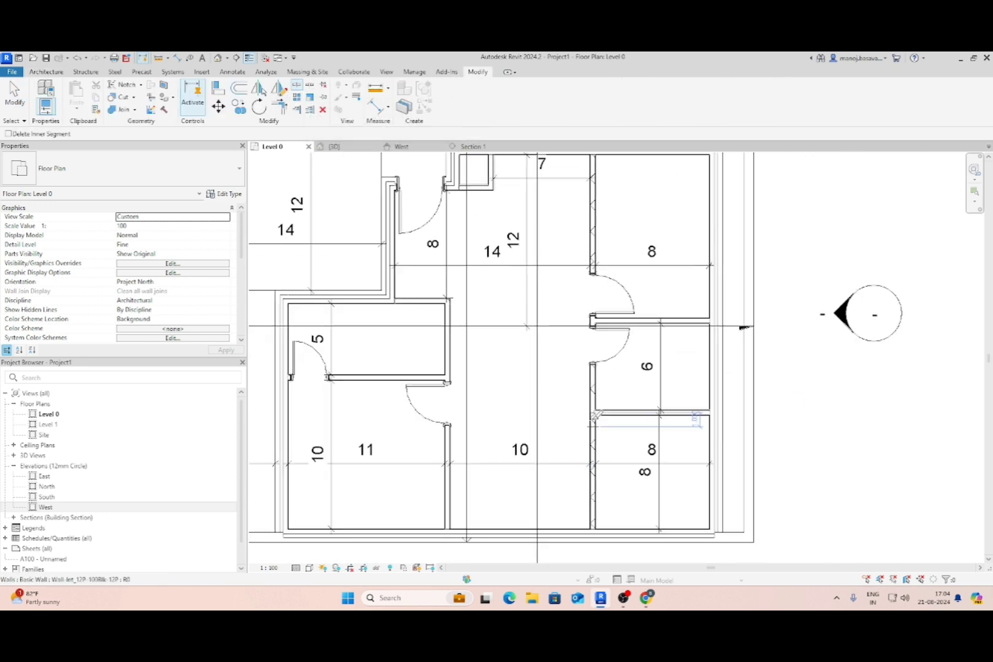
pyautogui.scroll(3, 594, 326)
pyautogui.scroll(-1, 579, 398)
pyautogui.scroll(-4, 583, 417)
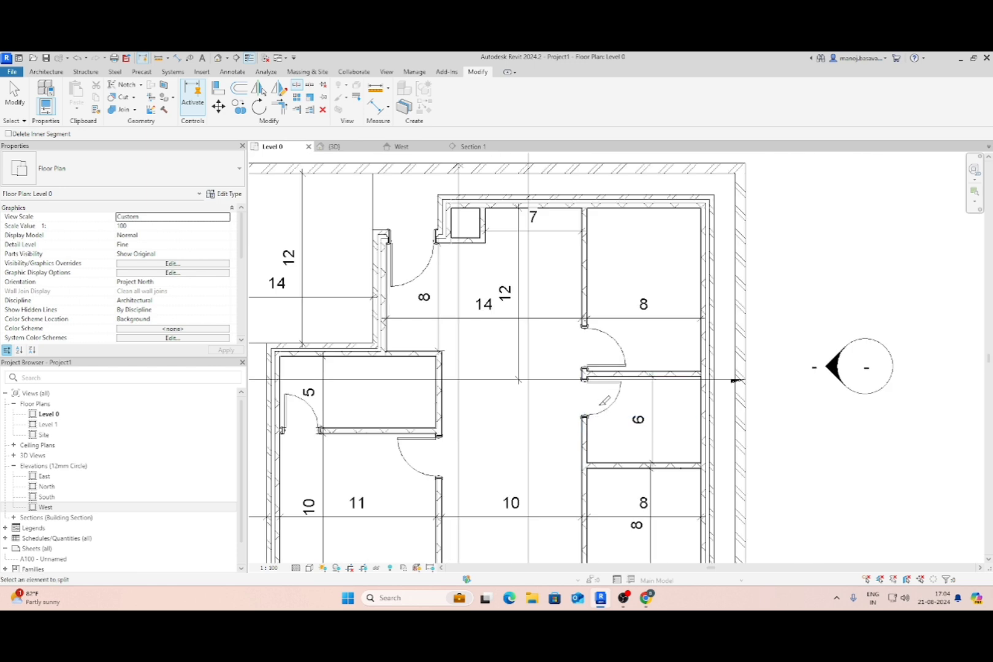
pyautogui.press('Escape')
# Edit the profile of the split-off wall segment in Section 1, sketching a vertical line 6 high from the top of the floor.
pyautogui.click(466, 147)
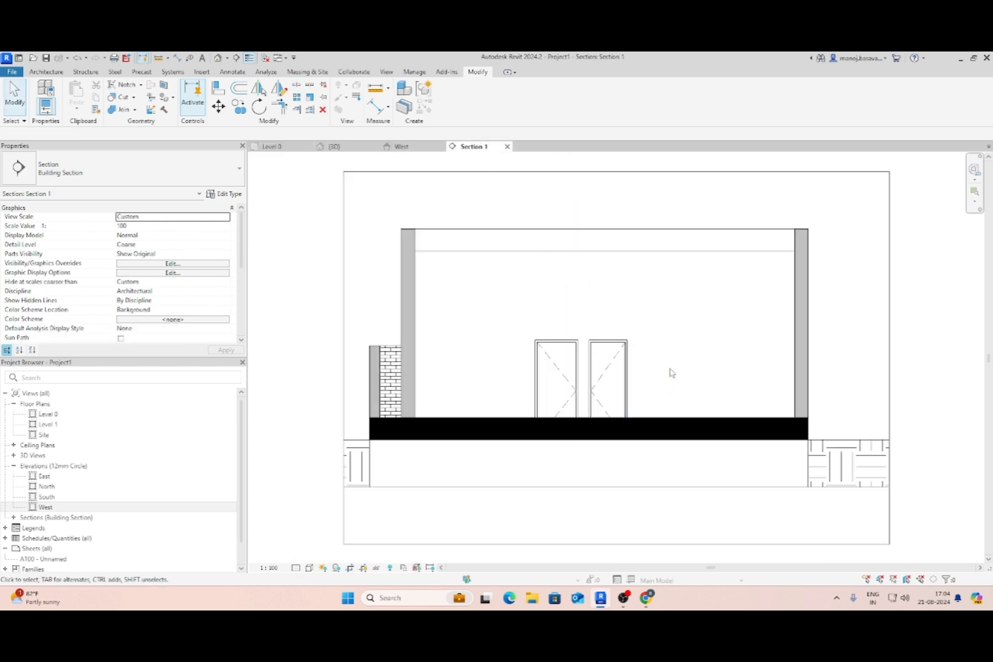
pyautogui.click(743, 390)
pyautogui.moveTo(743, 391); pyautogui.dragTo(624, 399, button='middle')
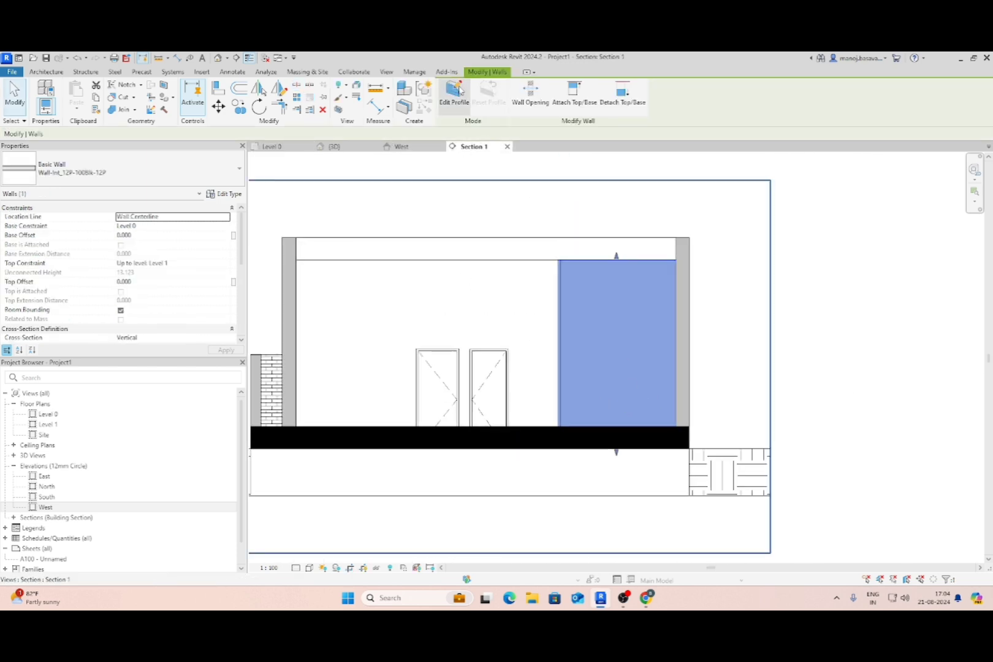
pyautogui.click(453, 96)
pyautogui.moveTo(617, 357); pyautogui.dragTo(564, 355, button='middle')
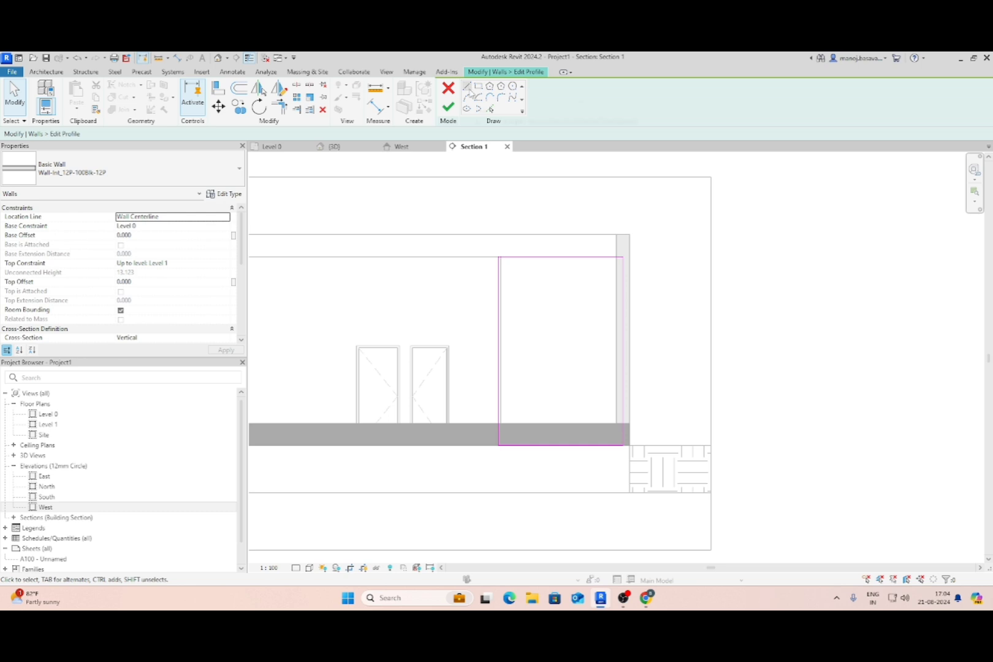
pyautogui.click(467, 86)
pyautogui.scroll(2, 509, 445)
pyautogui.click(524, 445)
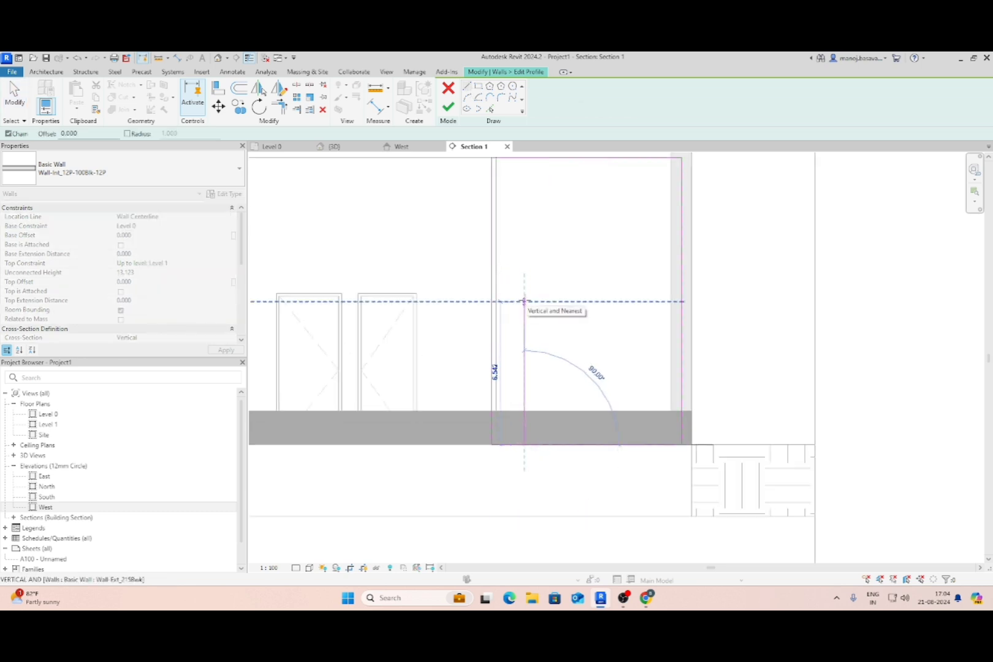
pyautogui.write('6')
pyautogui.press('Return')
pyautogui.press('Escape')
pyautogui.press('Escape')
# Move the vertical jamb line farther from the wall segment's left edge by changing its offset dimension.
pyautogui.click(525, 427)
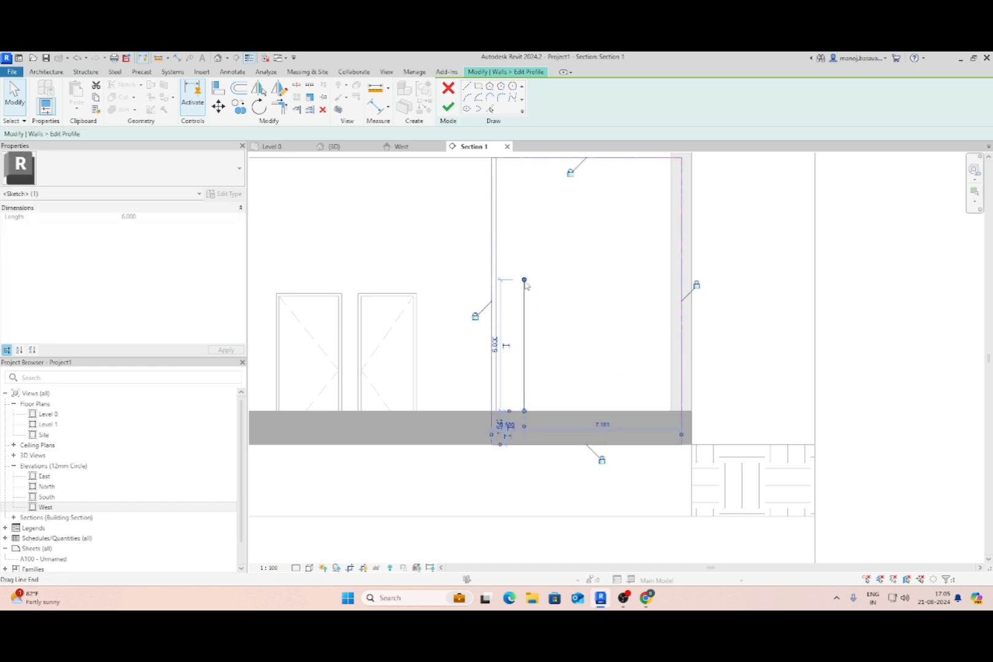
pyautogui.click(530, 298)
pyautogui.click(524, 305)
pyautogui.press('Return')
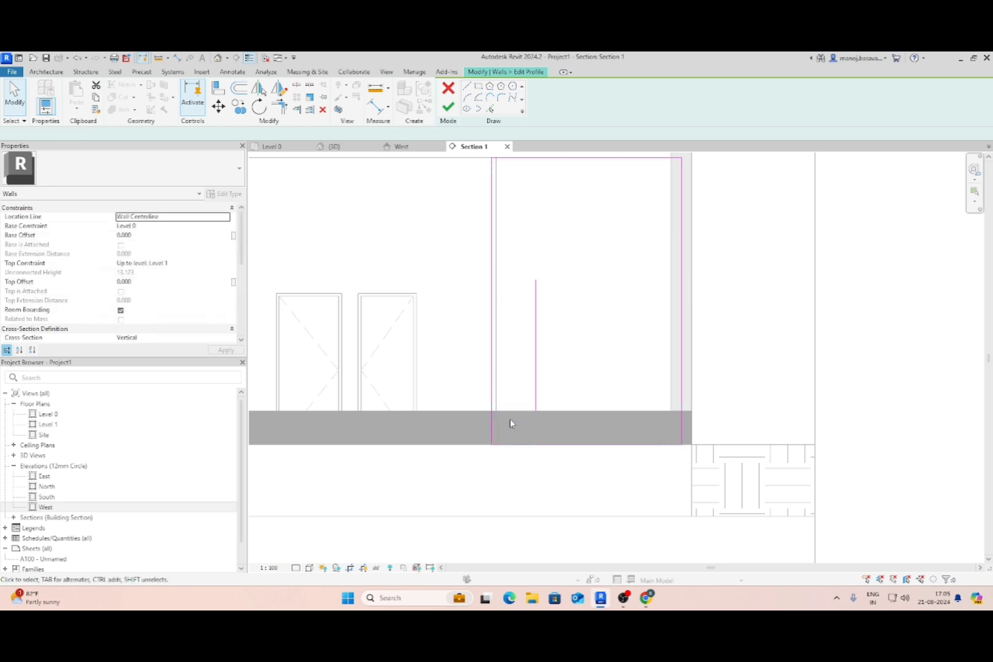
# Sketch a 4.500 horizontal head line and a 6.000 right jamb down to the floor, and adjust the jamb's offset from the wall's right edge.
pyautogui.click(468, 86)
pyautogui.click(535, 279)
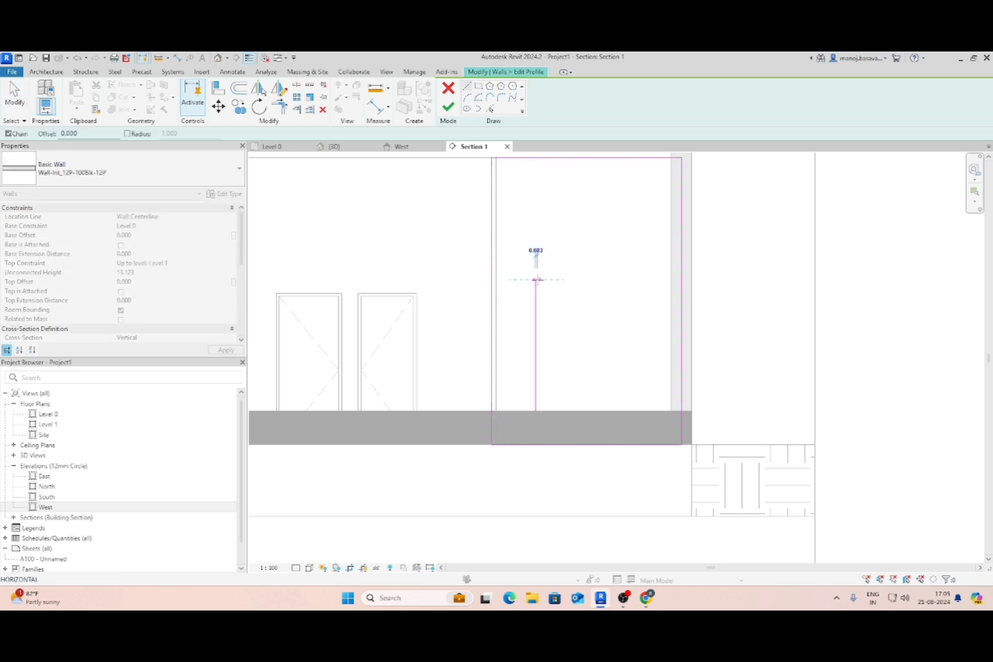
pyautogui.click(633, 280)
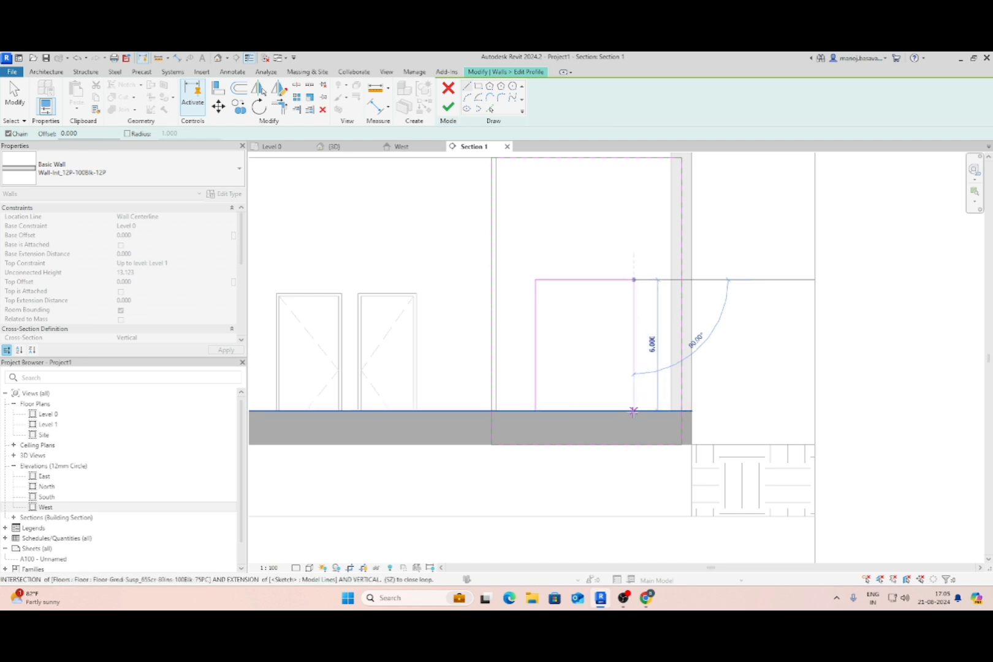
pyautogui.click(634, 410)
pyautogui.press('Escape')
pyautogui.press('Escape')
pyautogui.click(635, 355)
pyautogui.click(656, 255)
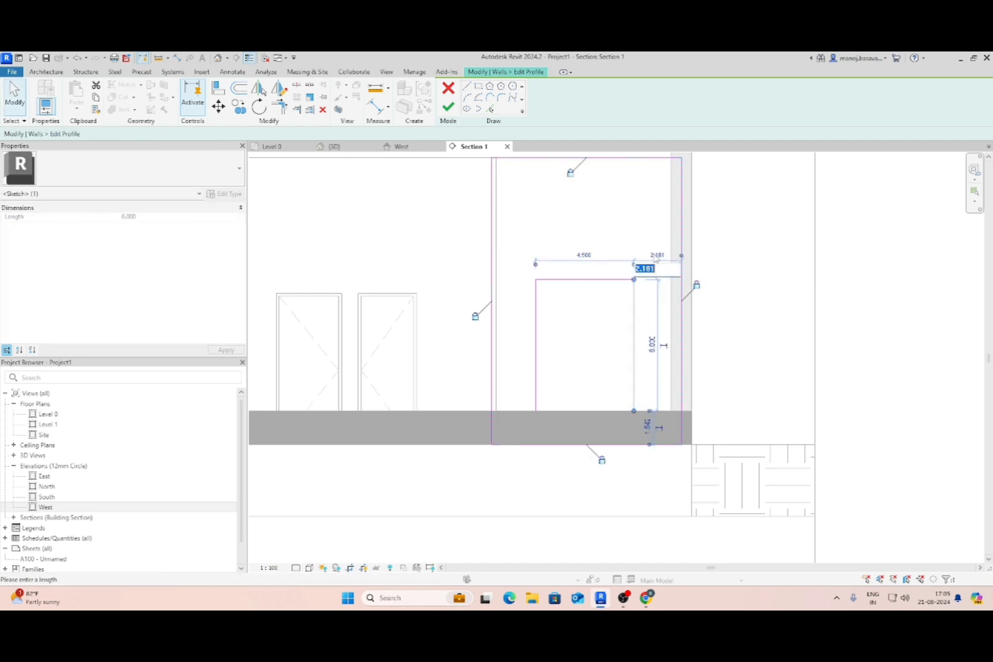
pyautogui.press('Return')
pyautogui.press('Escape')
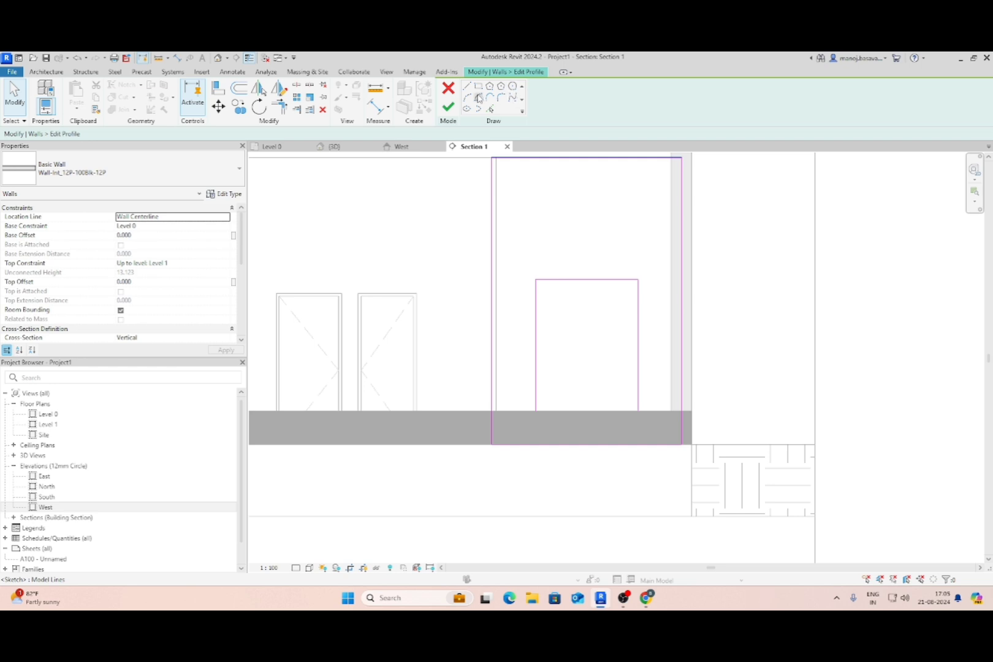
# Add an arc of radius 4 over the opening between both jamb tops and delete the straight head line.
pyautogui.click(476, 102)
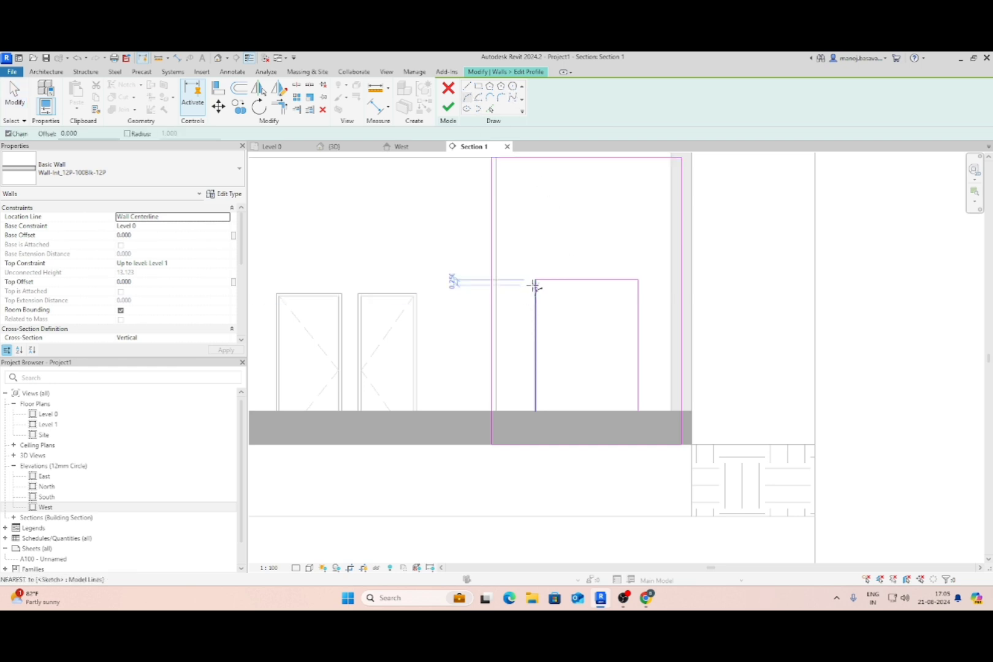
pyautogui.click(638, 280)
pyautogui.click(586, 263)
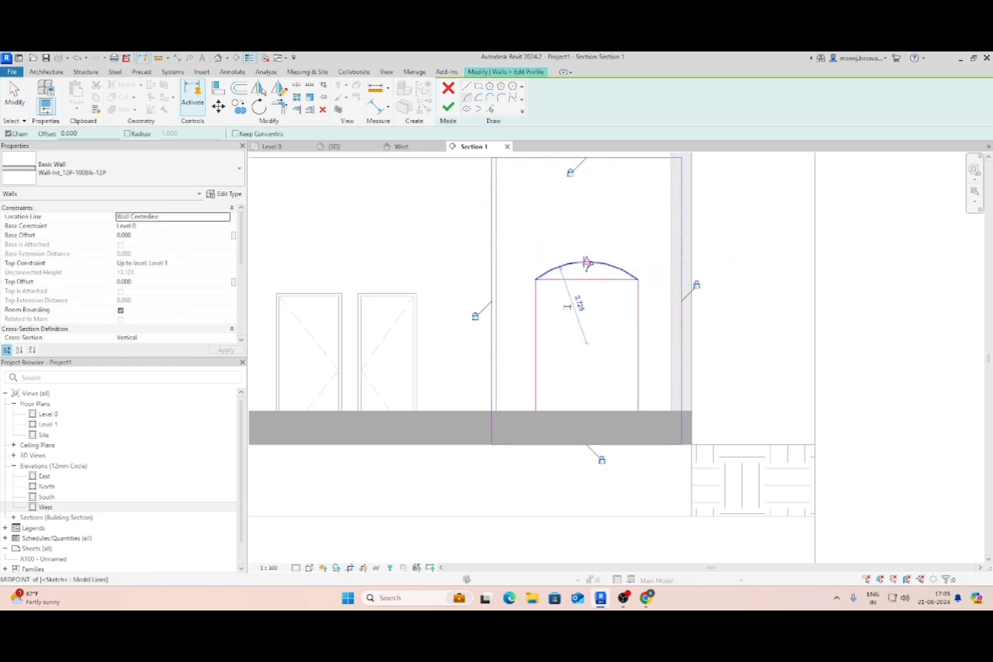
pyautogui.press('Escape')
pyautogui.press('Escape')
pyautogui.click(585, 263)
pyautogui.click(581, 303)
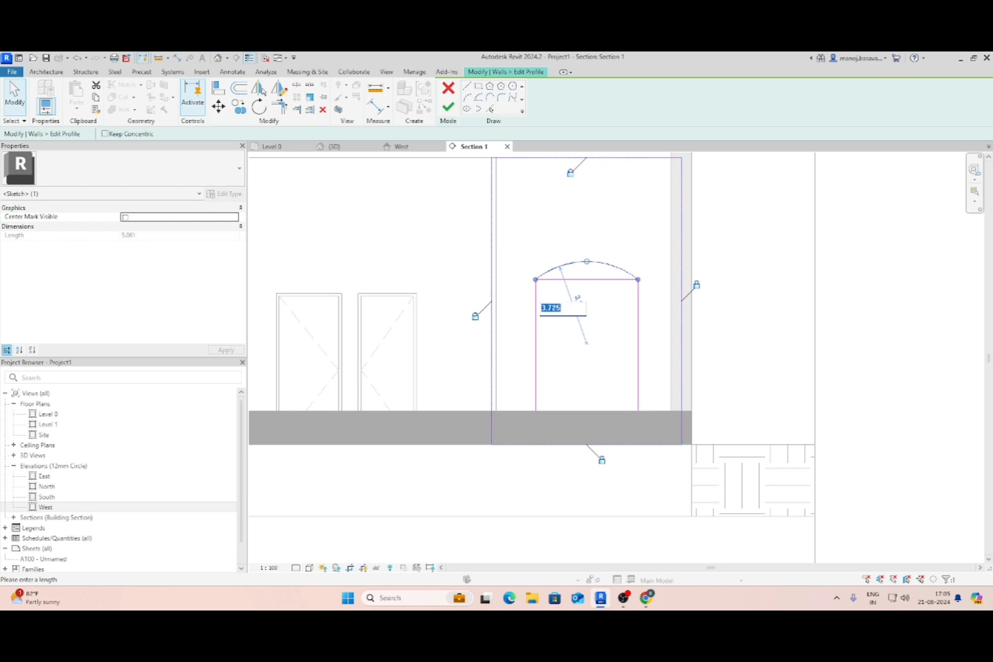
pyautogui.write('4')
pyautogui.press('Return')
pyautogui.click(629, 346)
pyautogui.click(600, 280)
pyautogui.press('Delete')
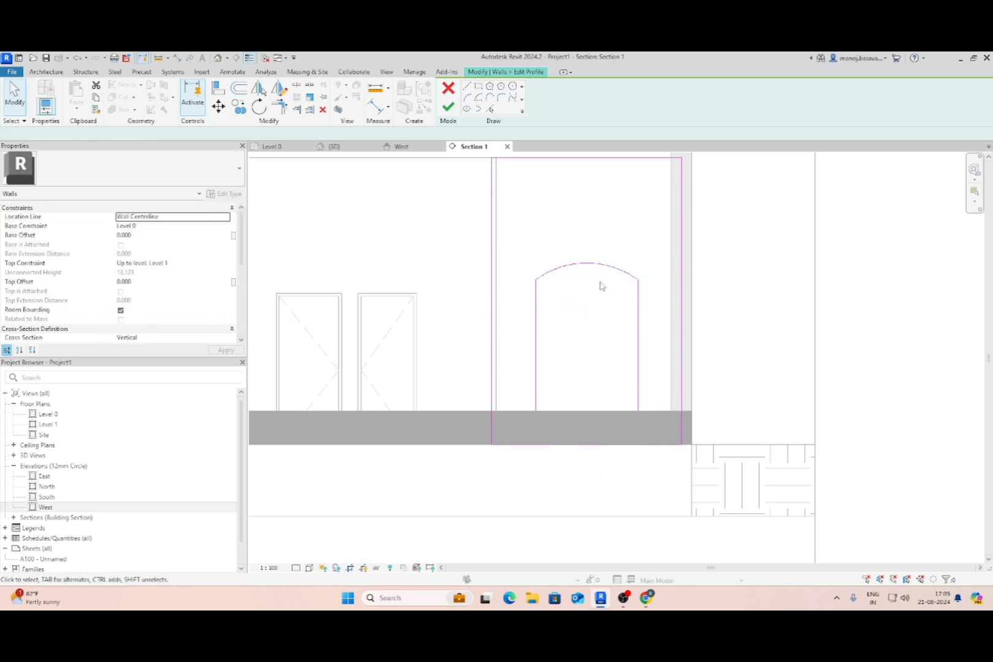
# Close the arched opening's outline with a line along the floor between the jambs and finish the wall profile edit.
pyautogui.click(448, 107)
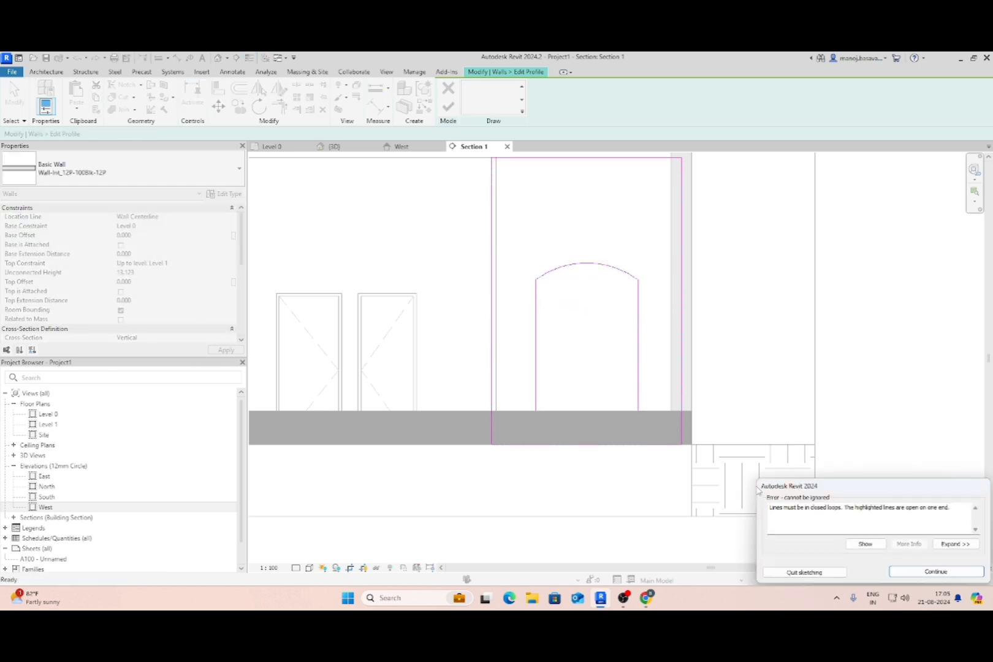
pyautogui.click(935, 571)
pyautogui.click(467, 86)
pyautogui.click(535, 410)
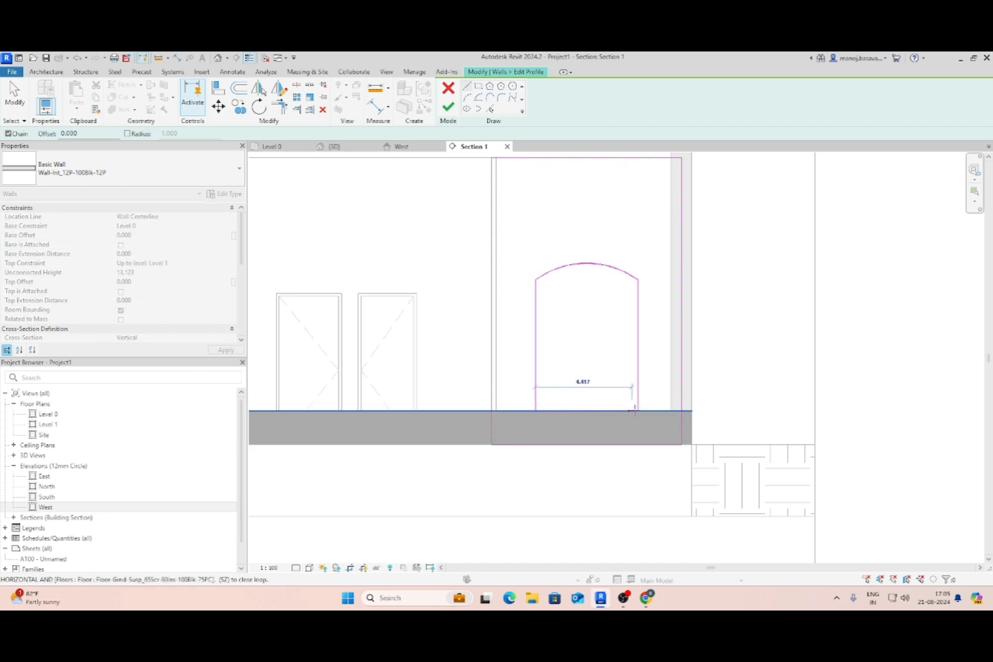
pyautogui.click(635, 410)
pyautogui.press('Escape')
pyautogui.press('Escape')
pyautogui.scroll(-3, 511, 370)
pyautogui.click(448, 107)
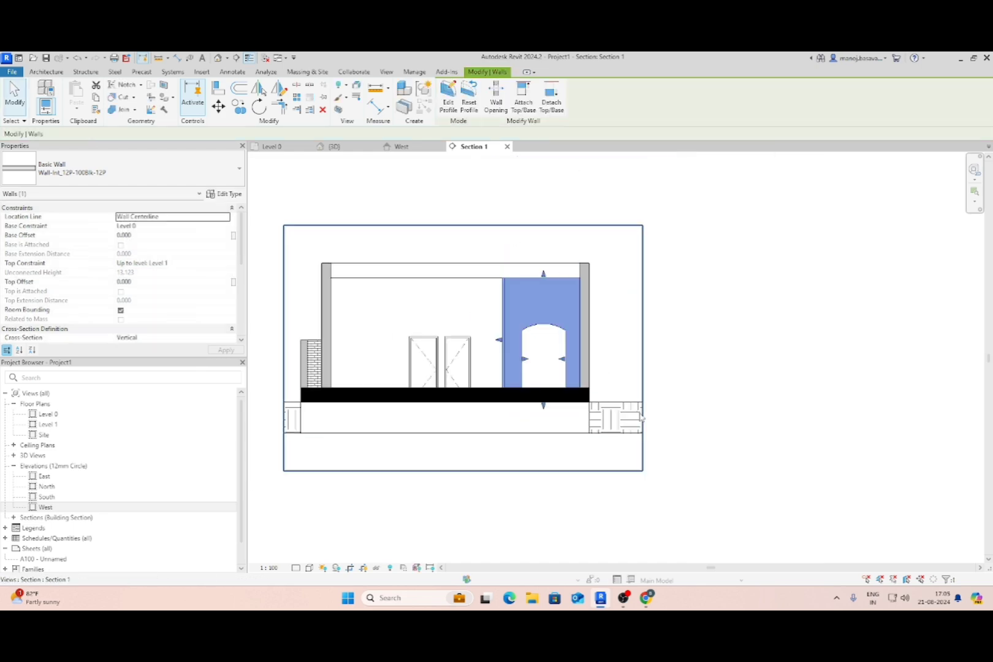
pyautogui.scroll(-1, 264, 452)
# Select all five interior doors in the 3D view and set their sill height to 1.542.
pyautogui.click(334, 146)
pyautogui.keyDown('shift'); pyautogui.moveTo(719, 432); pyautogui.dragTo(821, 496, button='middle'); pyautogui.keyUp('shift')
pyautogui.press('Escape')
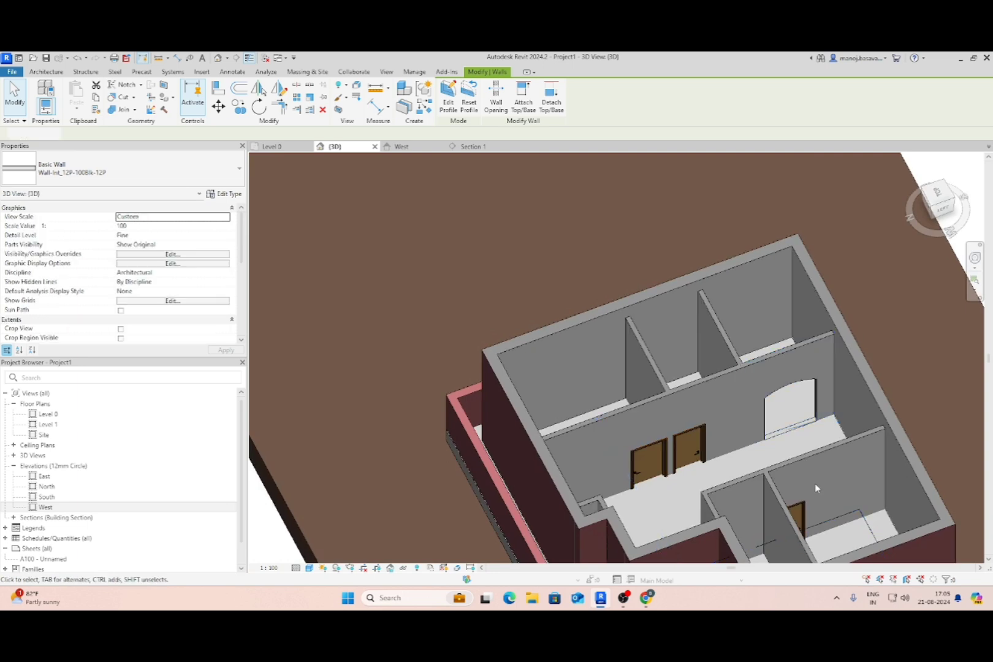
pyautogui.moveTo(803, 432)
pyautogui.keyDown('shift'); pyautogui.mouseDown(button='middle')
pyautogui.moveTo(791, 398)
pyautogui.moveTo(804, 428)
pyautogui.moveTo(797, 423)
pyautogui.mouseUp(button='middle'); pyautogui.keyUp('shift')
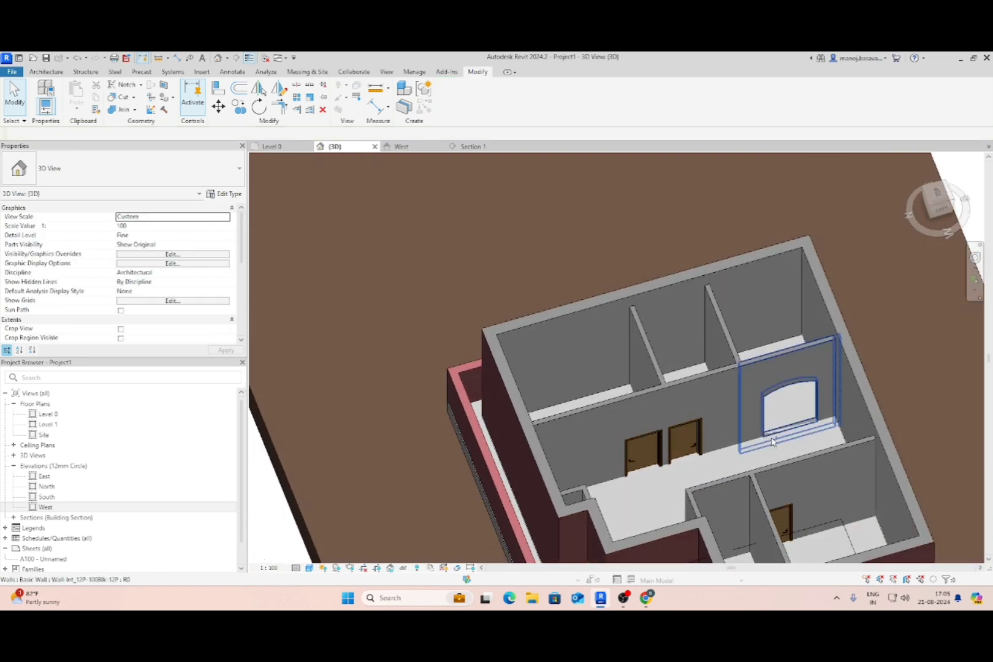
pyautogui.click(687, 447)
pyautogui.keyDown('ctrl'); pyautogui.click(654, 450); pyautogui.keyUp('ctrl')
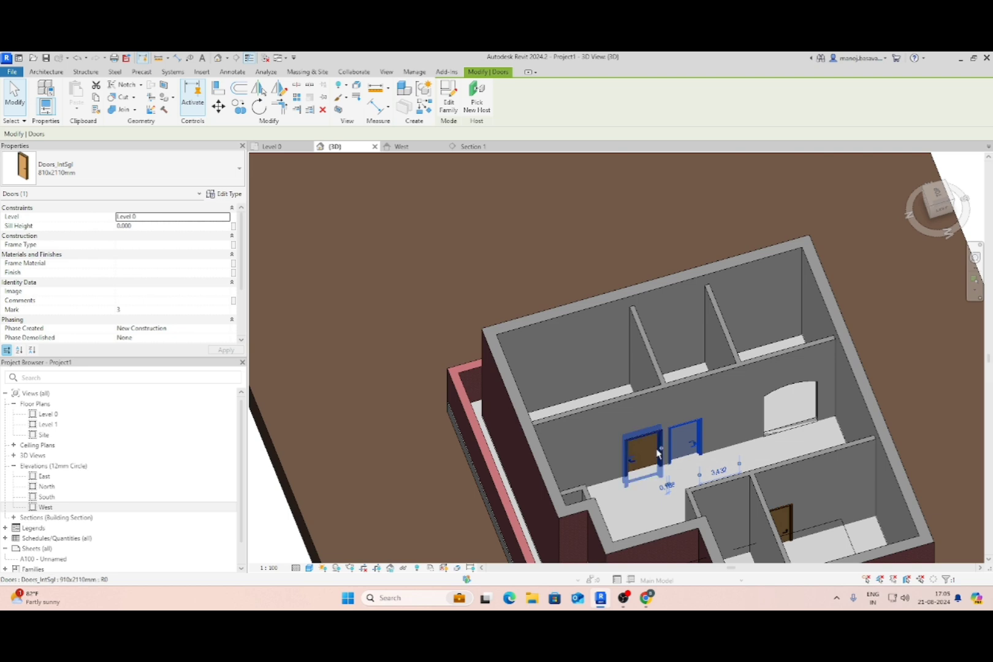
pyautogui.keyDown('shift'); pyautogui.moveTo(653, 450); pyautogui.dragTo(631, 429, button='middle'); pyautogui.keyUp('shift')
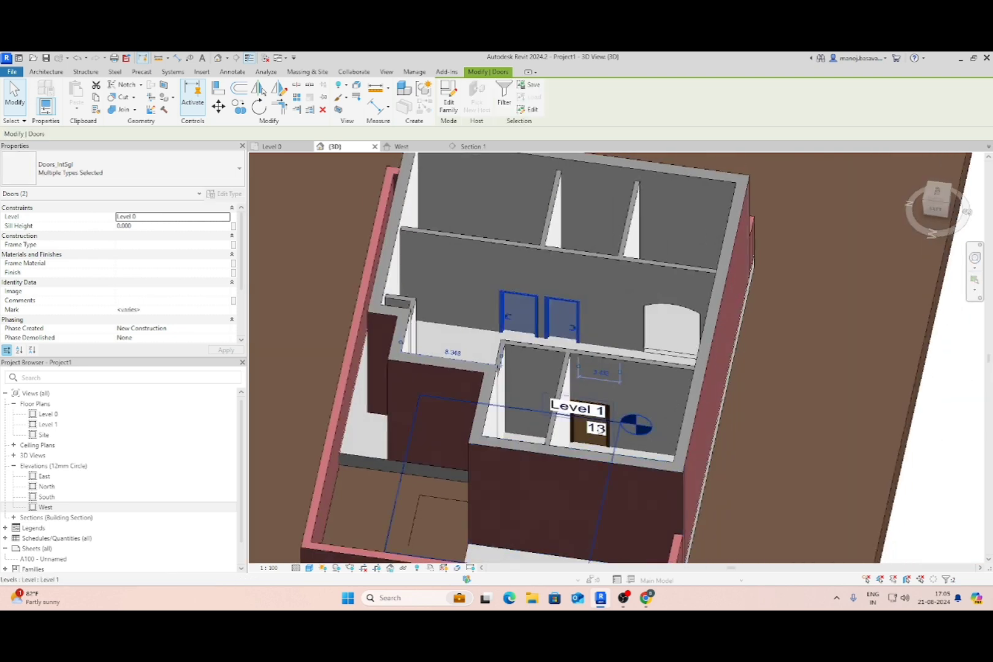
pyautogui.keyDown('ctrl'); pyautogui.click(592, 431); pyautogui.keyUp('ctrl')
pyautogui.keyDown('shift'); pyautogui.moveTo(567, 472); pyautogui.dragTo(380, 466, button='middle'); pyautogui.keyUp('shift')
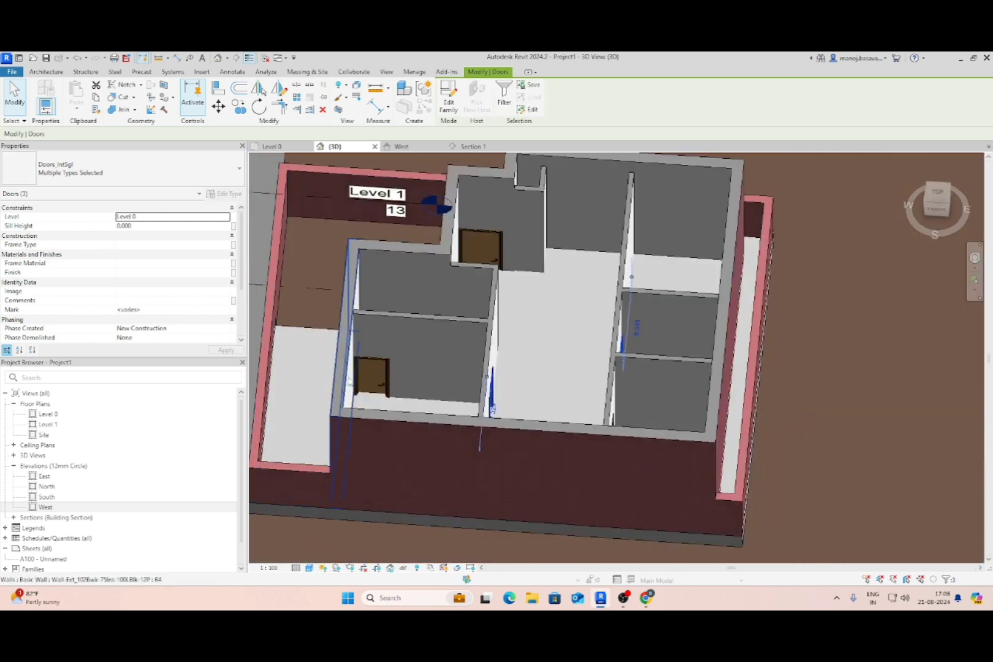
pyautogui.keyDown('ctrl'); pyautogui.click(372, 377); pyautogui.keyUp('ctrl')
pyautogui.keyDown('ctrl'); pyautogui.click(499, 260); pyautogui.keyUp('ctrl')
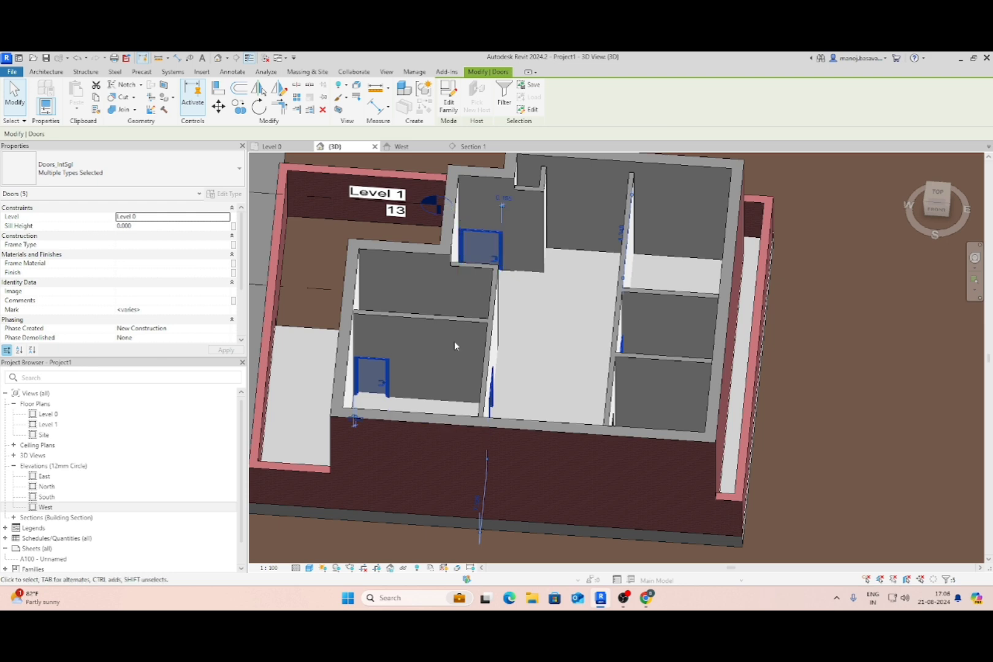
pyautogui.keyDown('shift'); pyautogui.moveTo(453, 340); pyautogui.dragTo(222, 231, button='middle'); pyautogui.keyUp('shift')
pyautogui.click(185, 227)
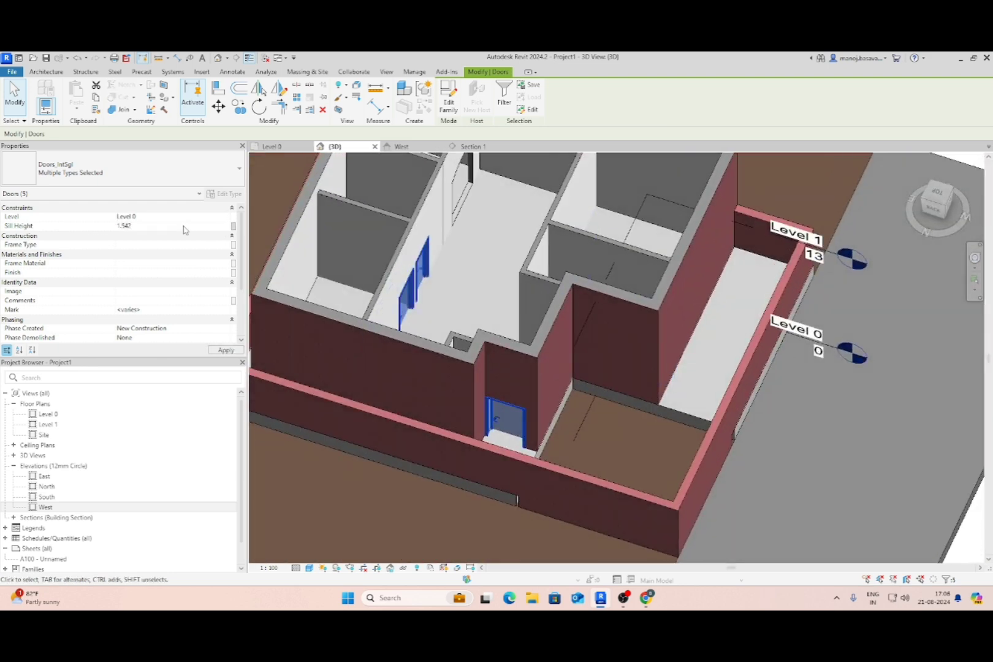
pyautogui.keyDown('shift'); pyautogui.moveTo(625, 402); pyautogui.dragTo(423, 417, button='middle'); pyautogui.keyUp('shift')
pyautogui.press('Escape')
# Examine a raised door and its interior partition wall from above and from the front in relation to the floor level.
pyautogui.click(397, 404)
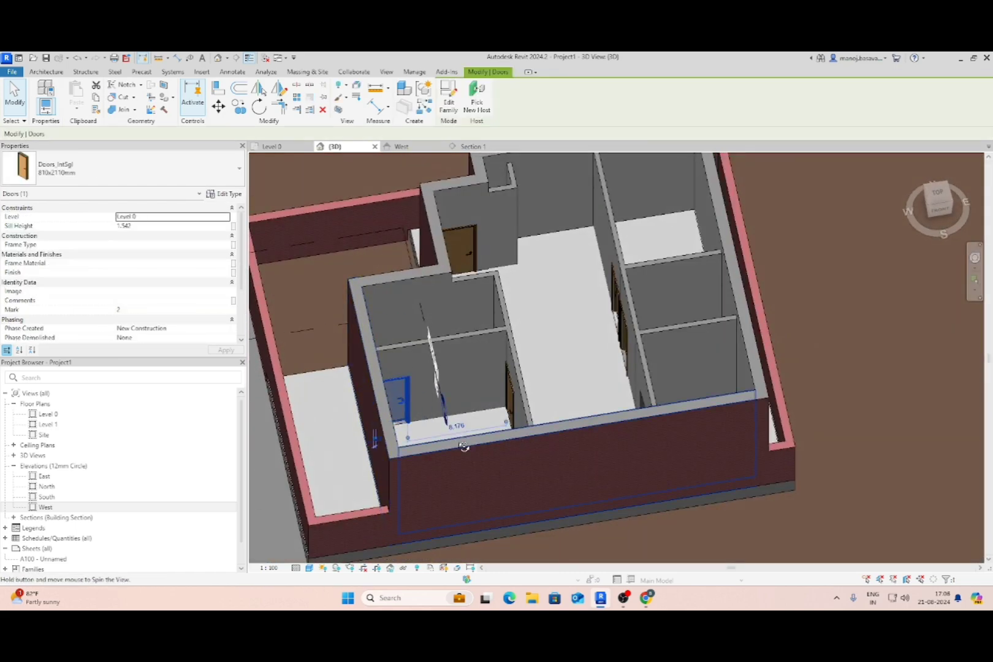
pyautogui.keyDown('shift'); pyautogui.moveTo(464, 447); pyautogui.dragTo(421, 445, button='middle'); pyautogui.keyUp('shift')
pyautogui.press('Escape')
pyautogui.click(484, 350)
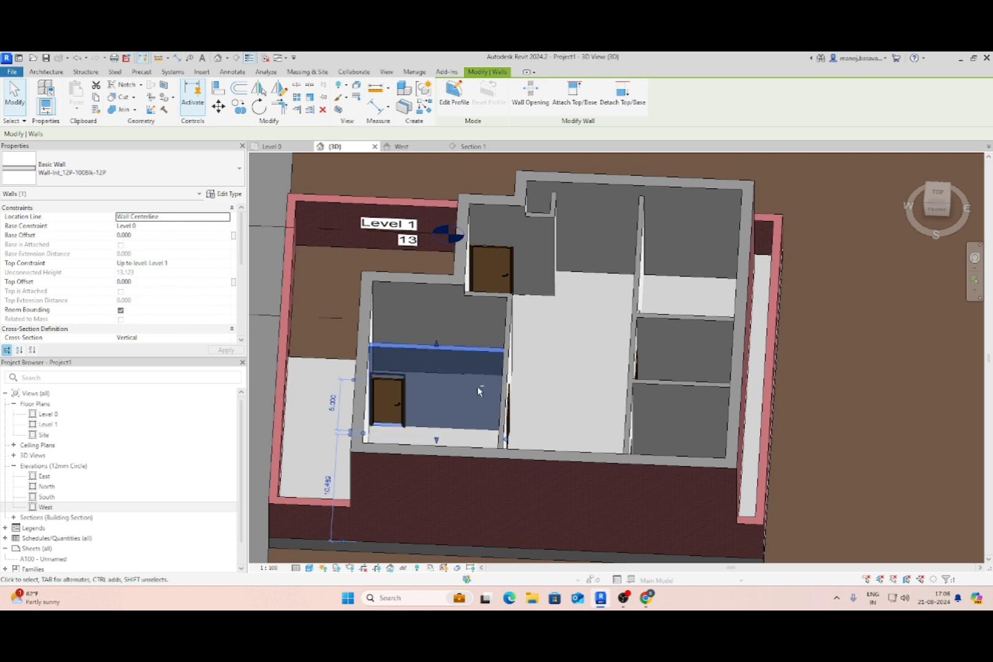
pyautogui.keyDown('shift'); pyautogui.moveTo(479, 391); pyautogui.dragTo(457, 354, button='middle'); pyautogui.keyUp('shift')
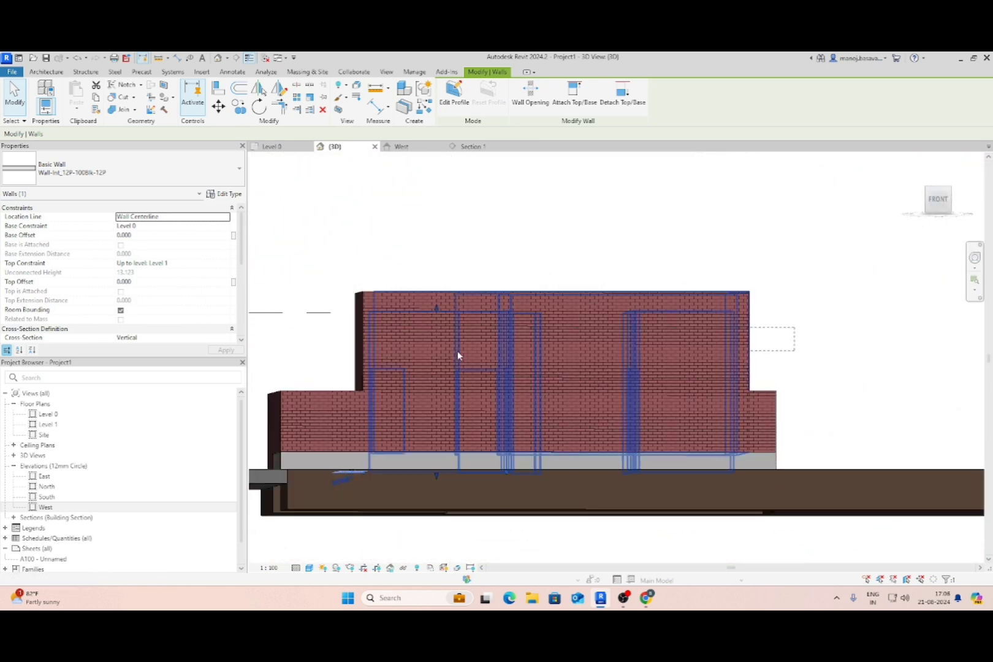
pyautogui.moveTo(450, 347); pyautogui.dragTo(814, 267)
# Select the eight interior partition walls in the 3D view and set both their base offset and top offset to 1.542.
pyautogui.keyDown('shift'); pyautogui.moveTo(814, 268); pyautogui.dragTo(698, 294, button='middle'); pyautogui.keyUp('shift')
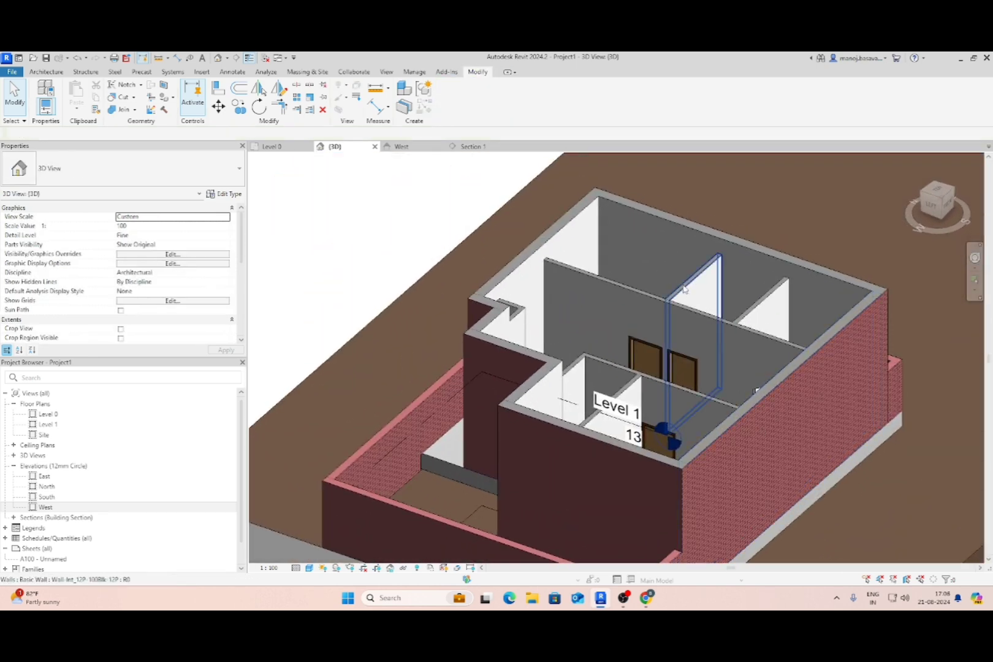
pyautogui.click(682, 289)
pyautogui.keyDown('ctrl'); pyautogui.click(773, 323); pyautogui.keyUp('ctrl')
pyautogui.keyDown('ctrl'); pyautogui.click(717, 317); pyautogui.keyUp('ctrl')
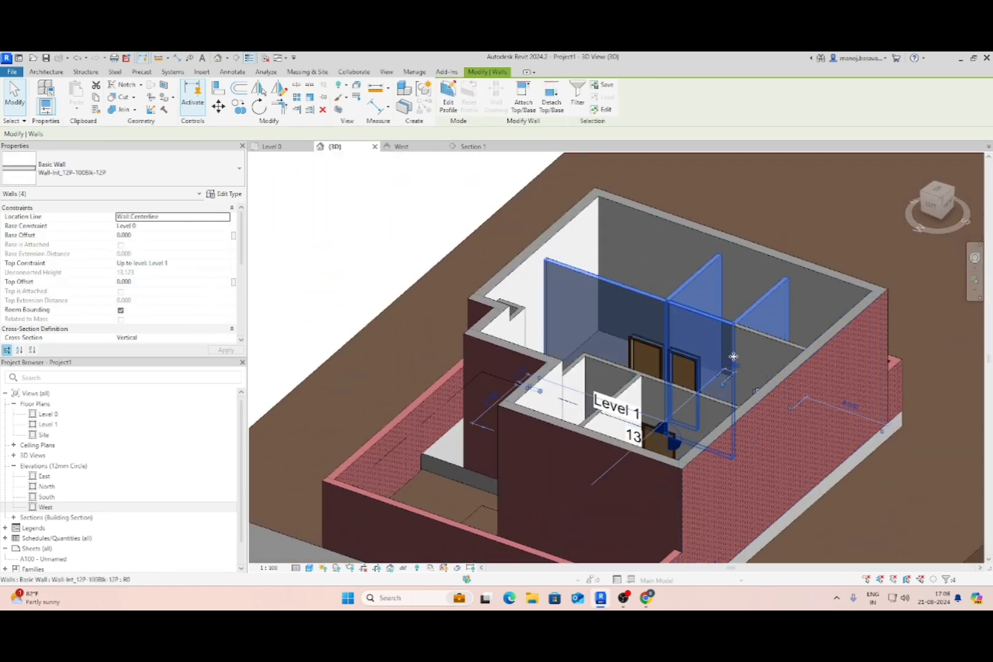
pyautogui.keyDown('ctrl'); pyautogui.click(763, 338); pyautogui.keyUp('ctrl')
pyautogui.keyDown('ctrl'); pyautogui.click(582, 363); pyautogui.keyUp('ctrl')
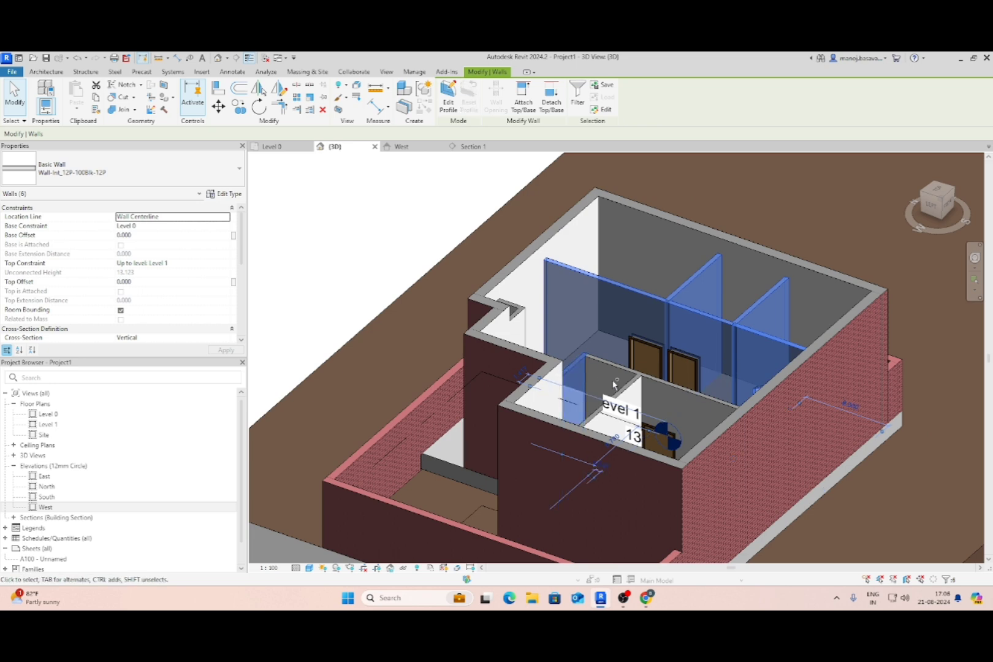
pyautogui.keyDown('ctrl'); pyautogui.click(677, 385); pyautogui.keyUp('ctrl')
pyautogui.keyDown('ctrl'); pyautogui.click(637, 395); pyautogui.keyUp('ctrl')
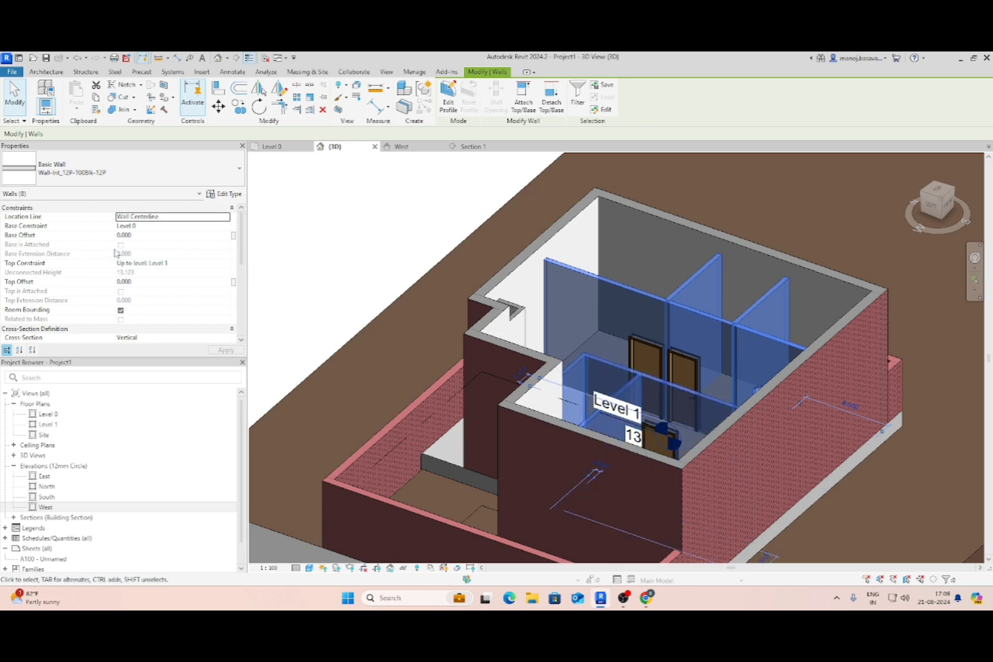
pyautogui.click(149, 236)
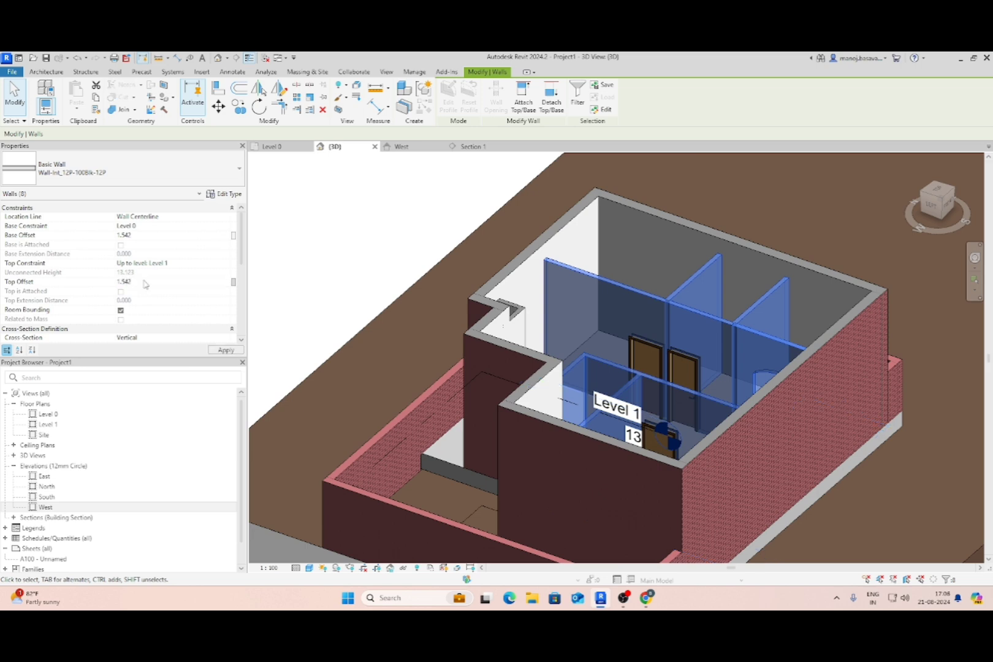
pyautogui.press('Escape')
# Edit the arched wall's profile in Section 1 and move the opening's outline down 1.542 onto the floor line.
pyautogui.keyDown('shift'); pyautogui.moveTo(620, 319); pyautogui.dragTo(858, 478, button='middle'); pyautogui.keyUp('shift')
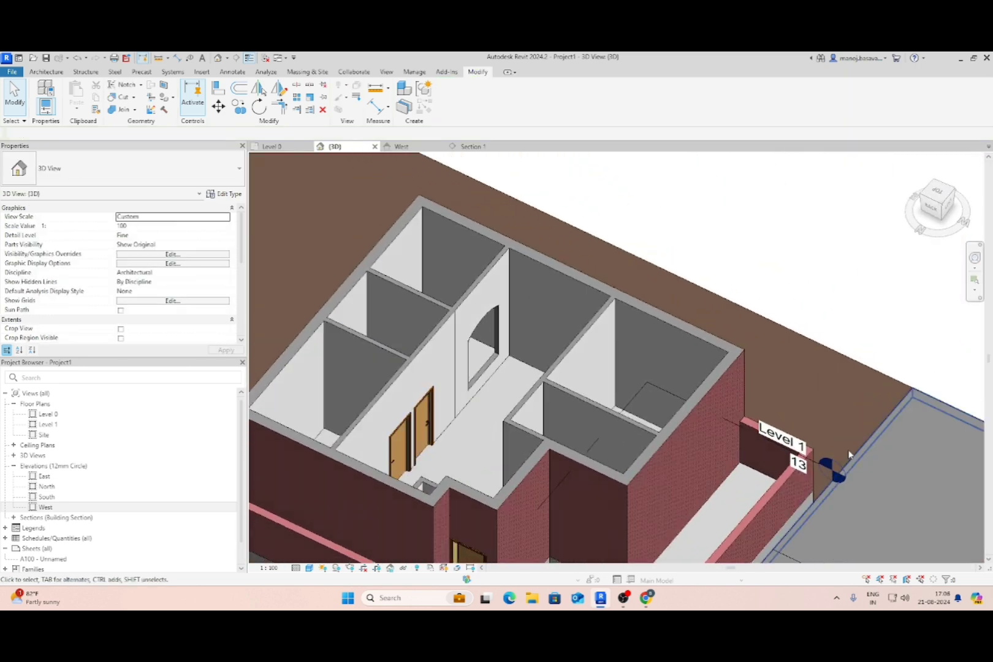
pyautogui.click(491, 372)
pyautogui.click(473, 148)
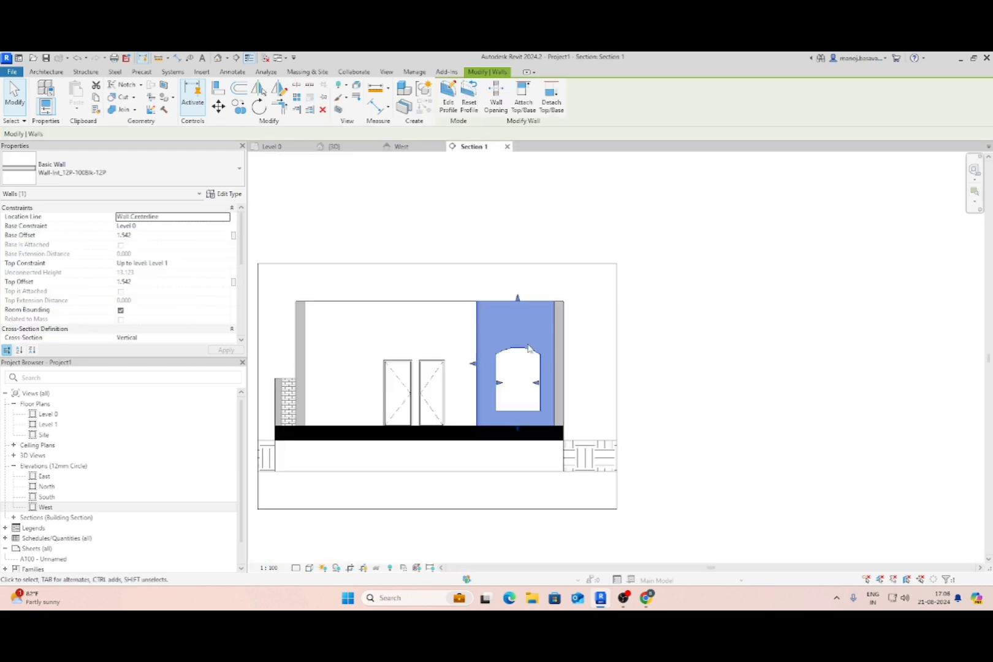
pyautogui.doubleClick(495, 336)
pyautogui.moveTo(476, 292)
pyautogui.mouseDown()
pyautogui.moveTo(631, 545)
pyautogui.moveTo(613, 520)
pyautogui.mouseUp()
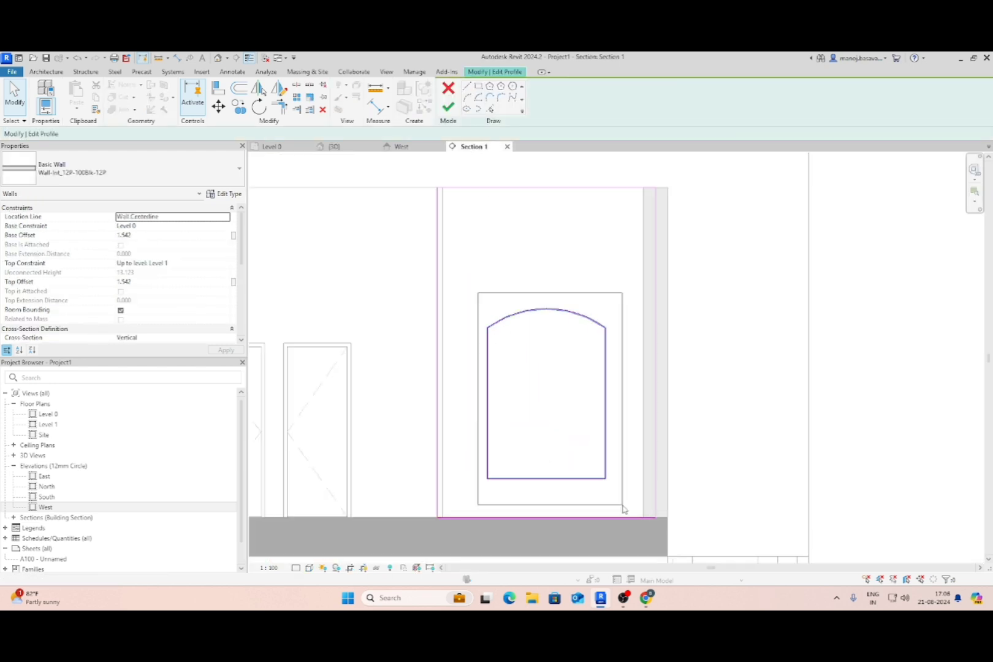
pyautogui.press('m')
pyautogui.press('v')
pyautogui.click(487, 478)
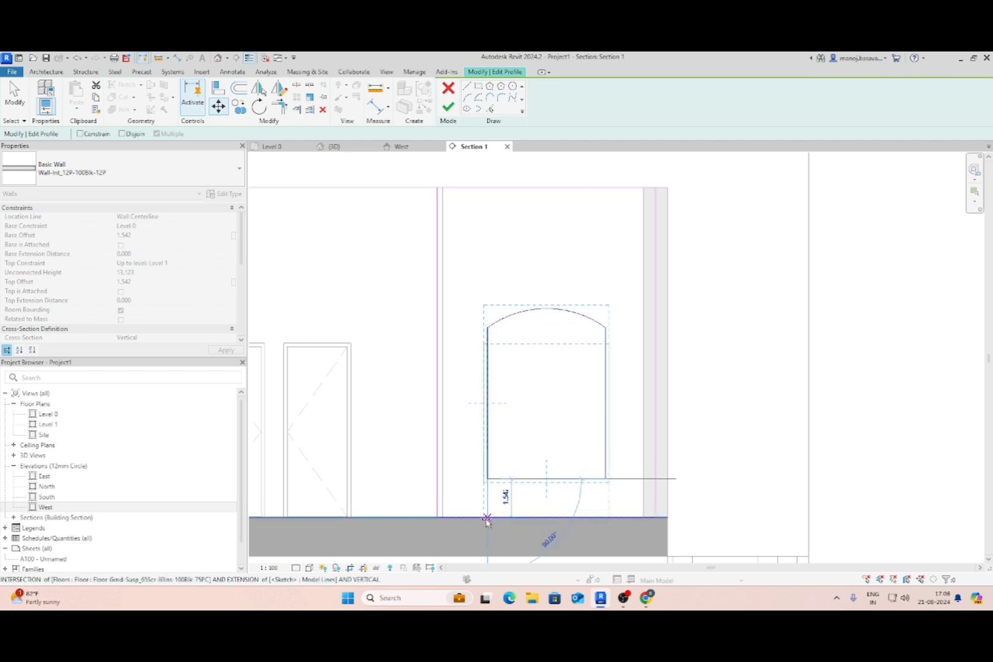
pyautogui.click(486, 518)
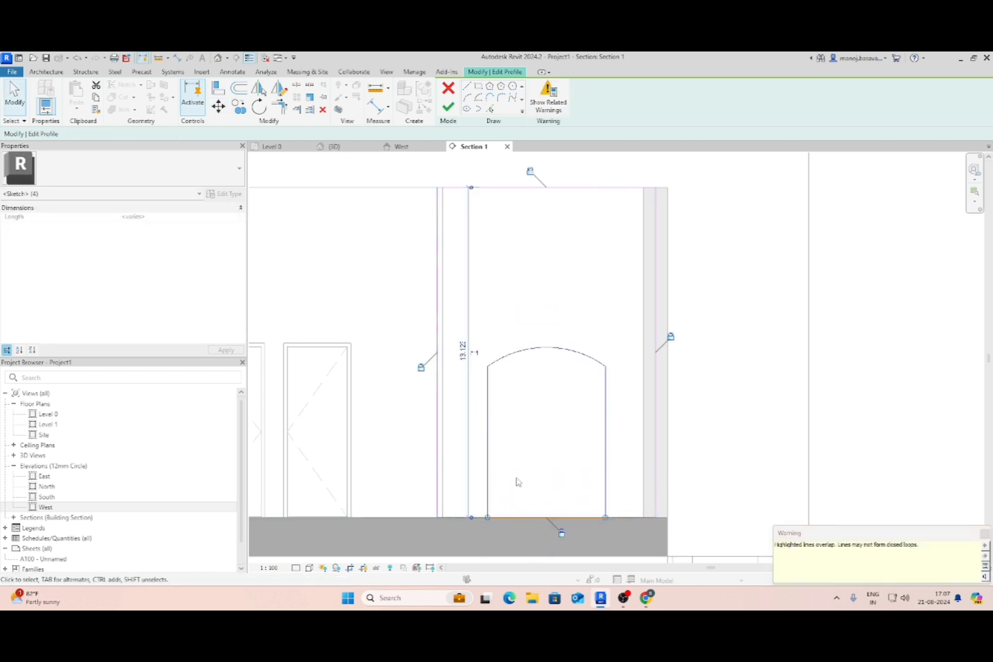
pyautogui.click(548, 490)
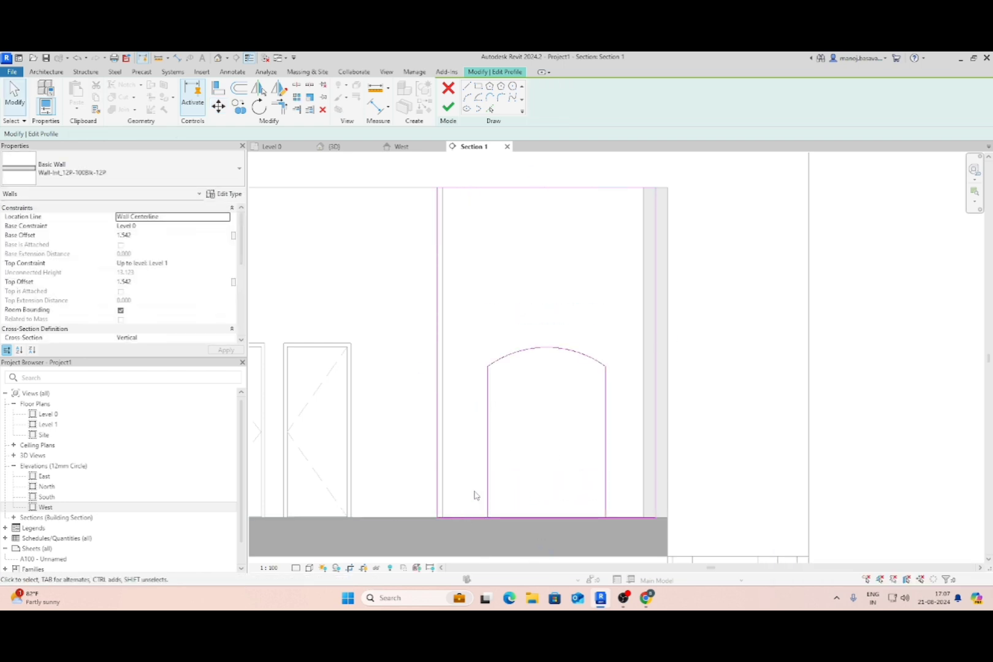
# Delete the overlapping floor line between the jambs, split and trim the wall's base line to the jambs, and finish the profile.
pyautogui.moveTo(631, 538); pyautogui.dragTo(631, 539)
pyautogui.press('Delete')
pyautogui.click(561, 518)
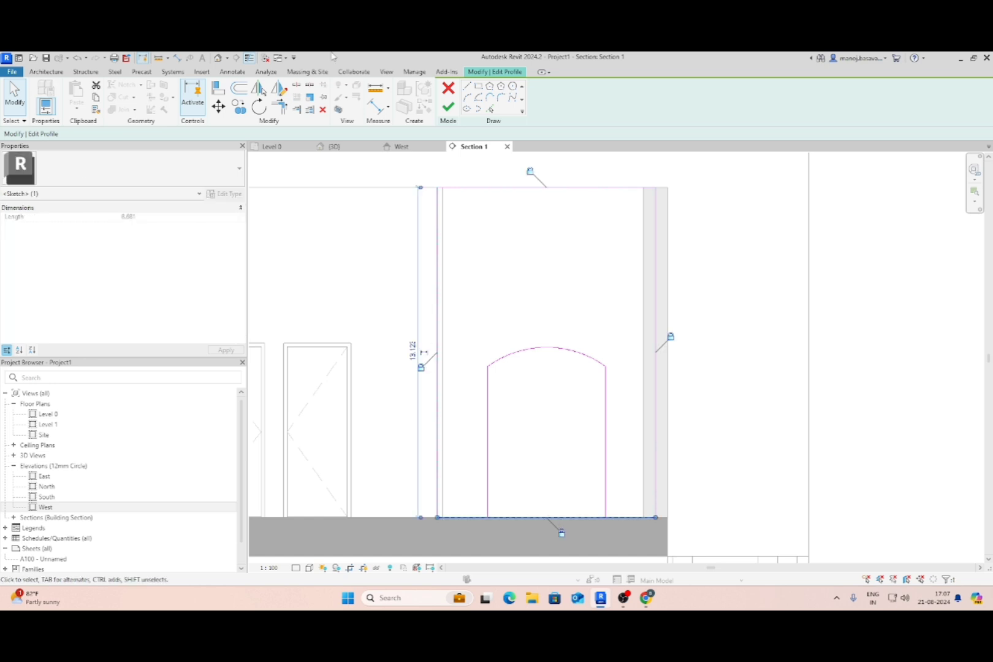
pyautogui.click(296, 86)
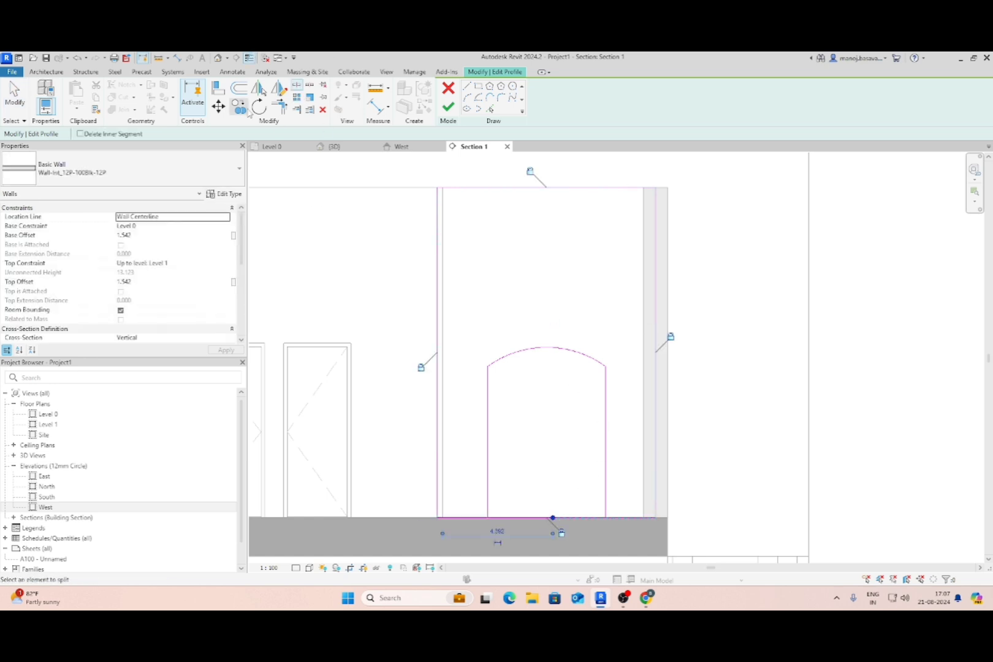
pyautogui.click(278, 106)
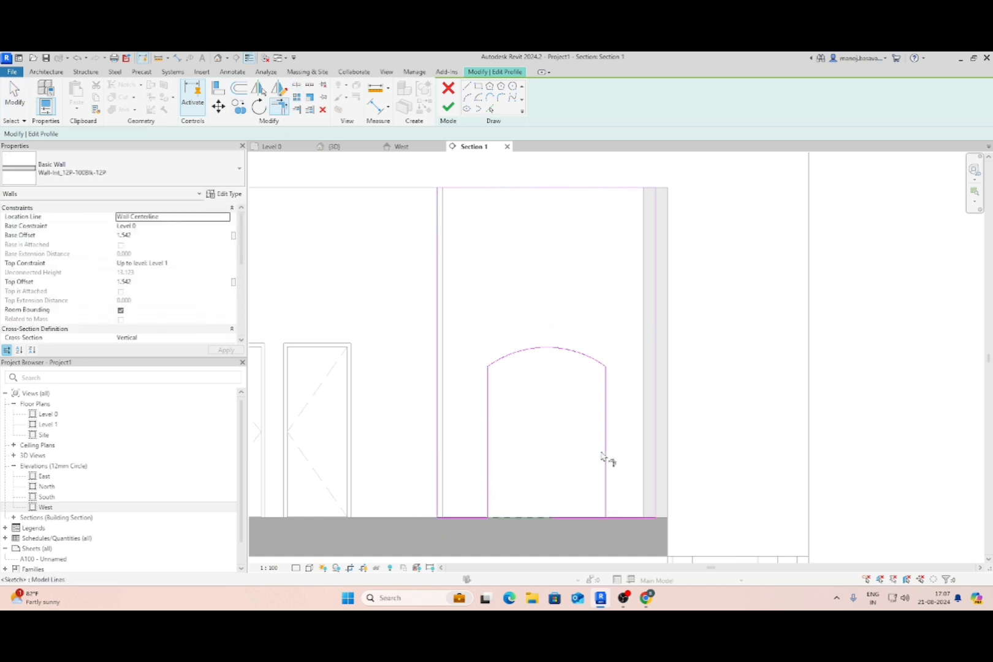
pyautogui.press('Escape')
pyautogui.click(447, 108)
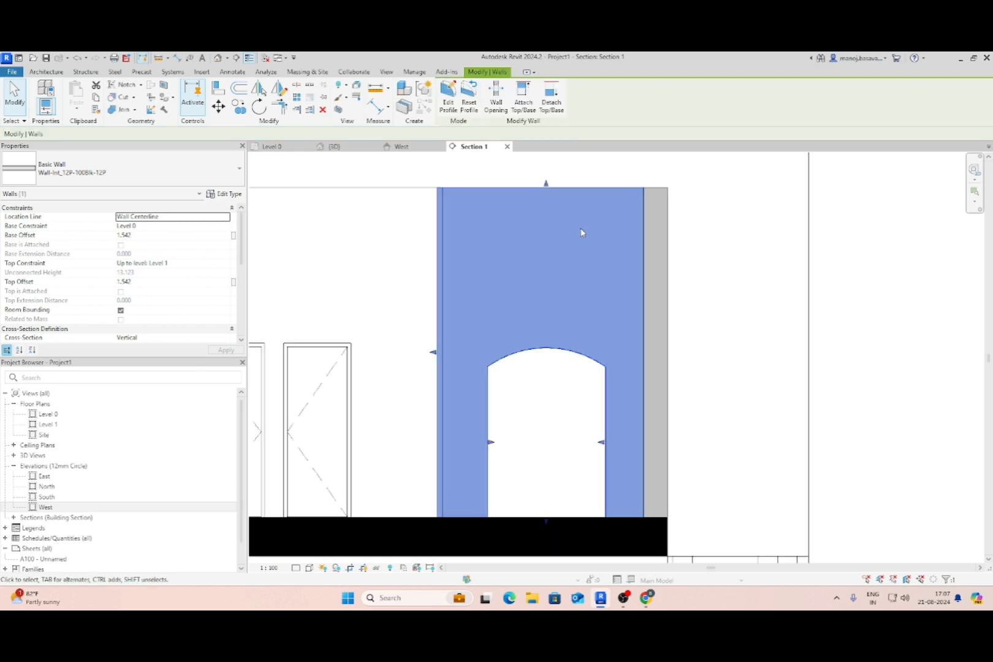
# Examine the arched opening, doors and partition walls around the house from several angles in the 3D view.
pyautogui.scroll(-5, 580, 231)
pyautogui.click(334, 146)
pyautogui.keyDown('shift'); pyautogui.moveTo(688, 399); pyautogui.dragTo(535, 504, button='middle'); pyautogui.keyUp('shift')
pyautogui.click(627, 417)
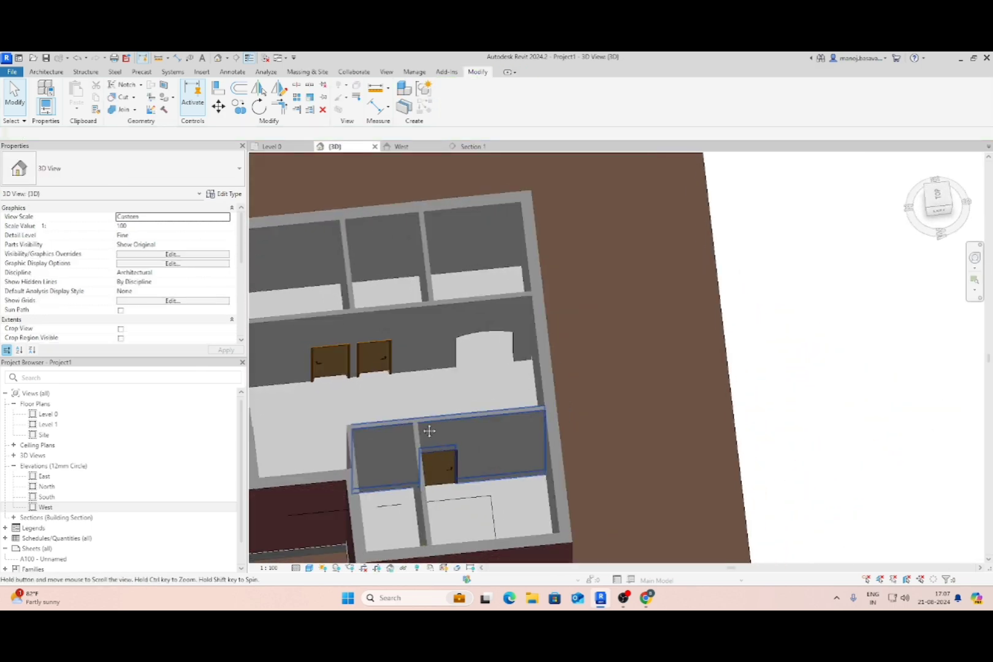
pyautogui.moveTo(427, 432); pyautogui.dragTo(776, 424, button='middle')
pyautogui.keyDown('shift'); pyautogui.moveTo(776, 423); pyautogui.dragTo(627, 457, button='middle'); pyautogui.keyUp('shift')
pyautogui.moveTo(687, 398); pyautogui.dragTo(645, 474, button='middle')
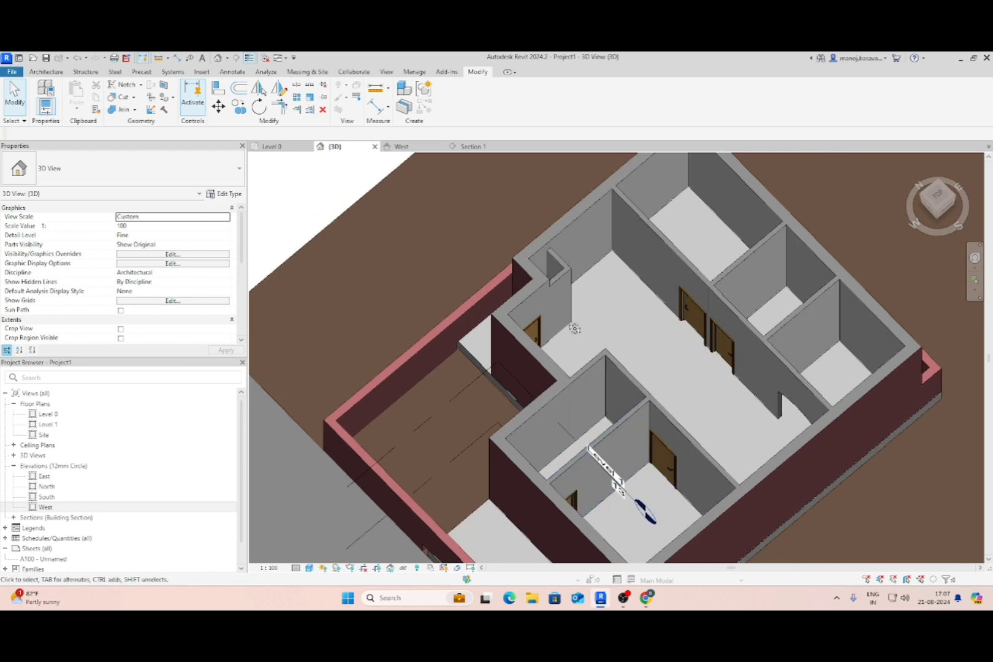
pyautogui.keyDown('shift'); pyautogui.moveTo(574, 328); pyautogui.dragTo(538, 319, button='middle'); pyautogui.keyUp('shift')
# Flip the section line on the Level 0 plan to look the opposite way and open Section 1.
pyautogui.click(471, 147)
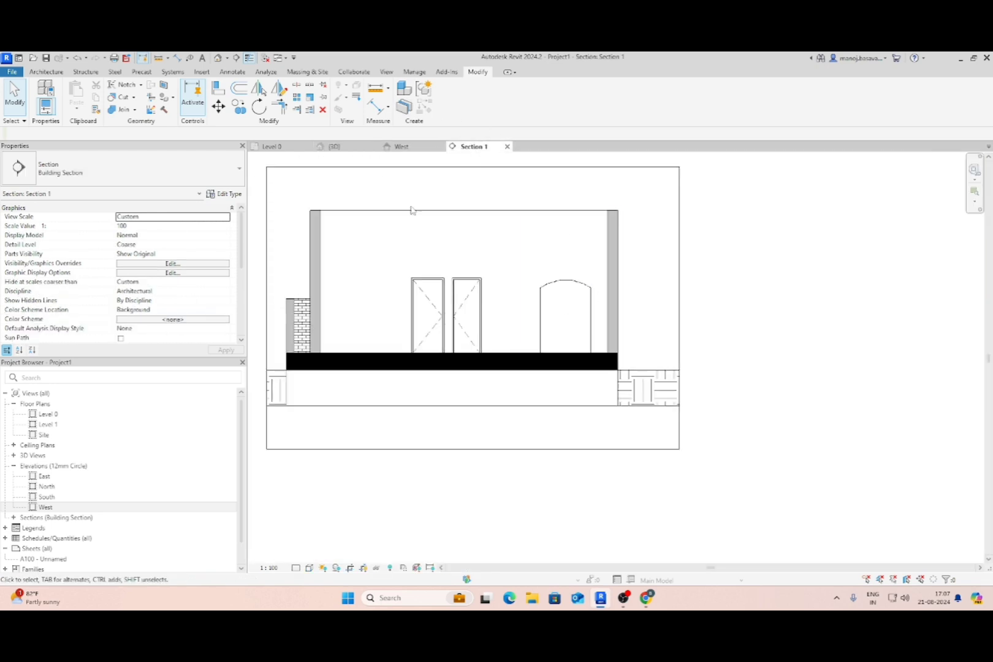
pyautogui.click(273, 147)
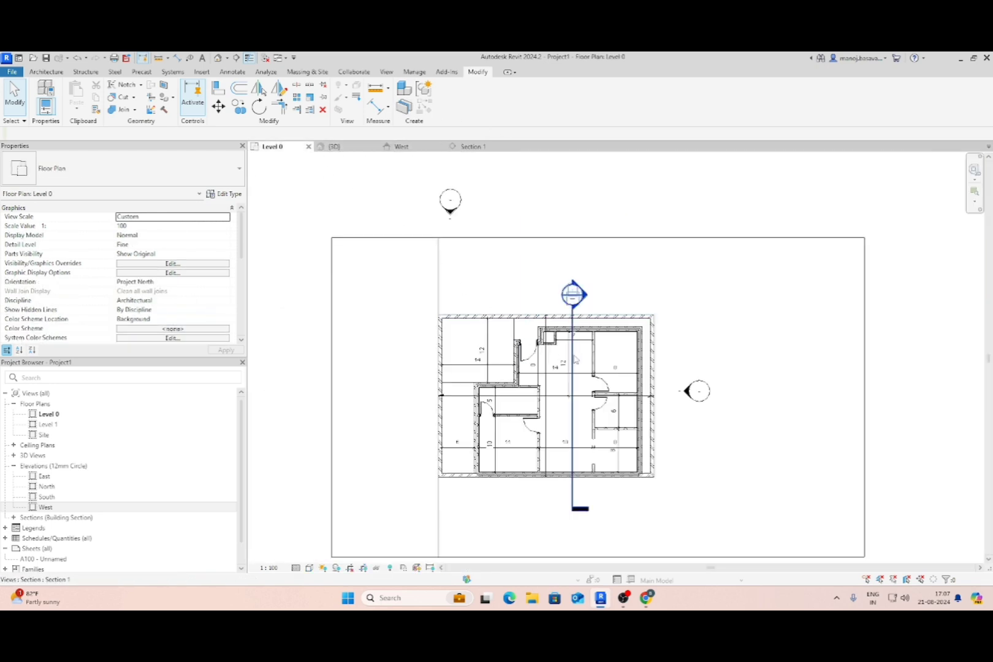
pyautogui.click(573, 297)
pyautogui.scroll(5, 555, 336)
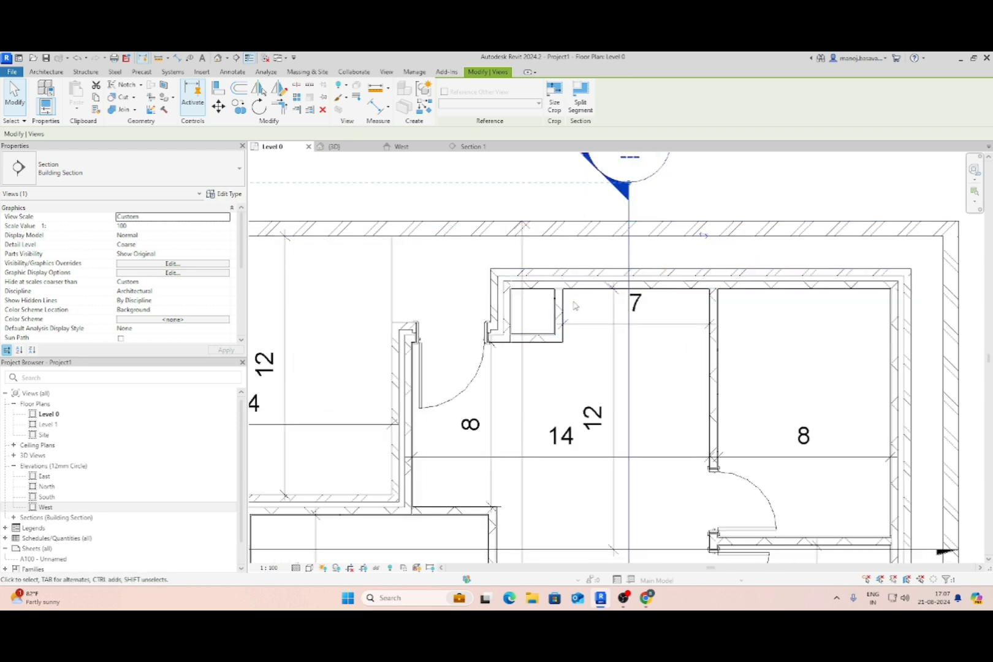
pyautogui.scroll(-5, 553, 240)
pyautogui.doubleClick(597, 251)
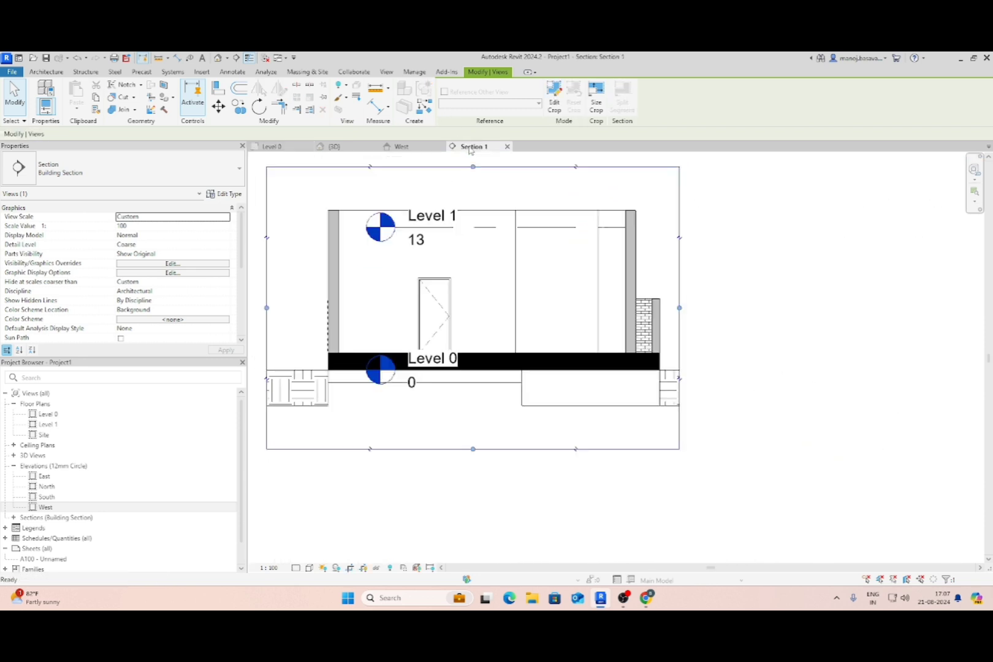
# Select the entrance shaft's side wall in Section 1 and identify it in the 3D view and on the Level 0 plan.
pyautogui.click(610, 251)
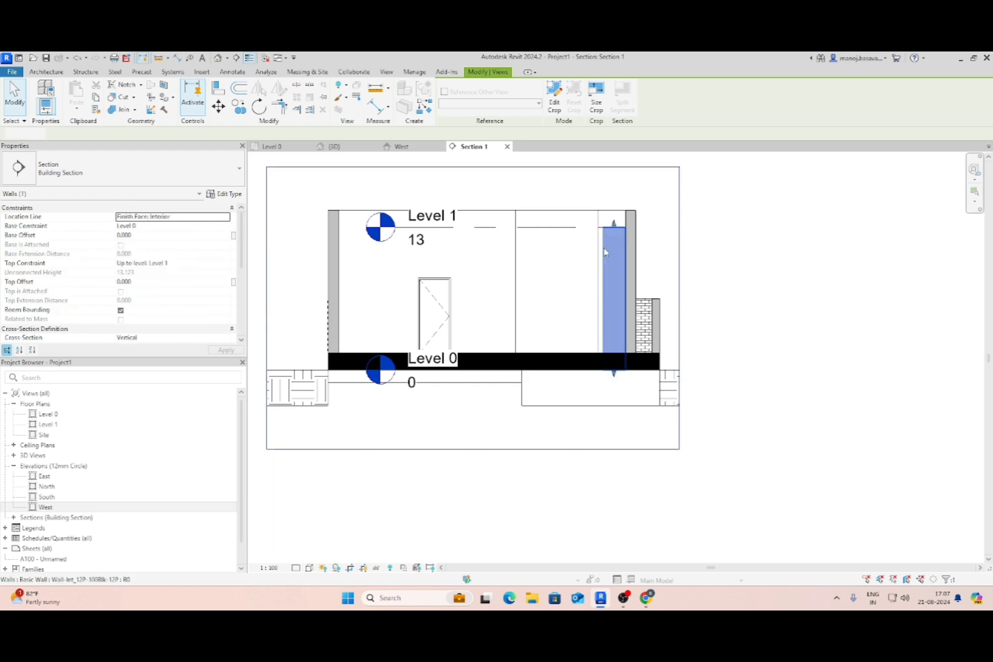
pyautogui.scroll(3, 610, 251)
pyautogui.click(334, 147)
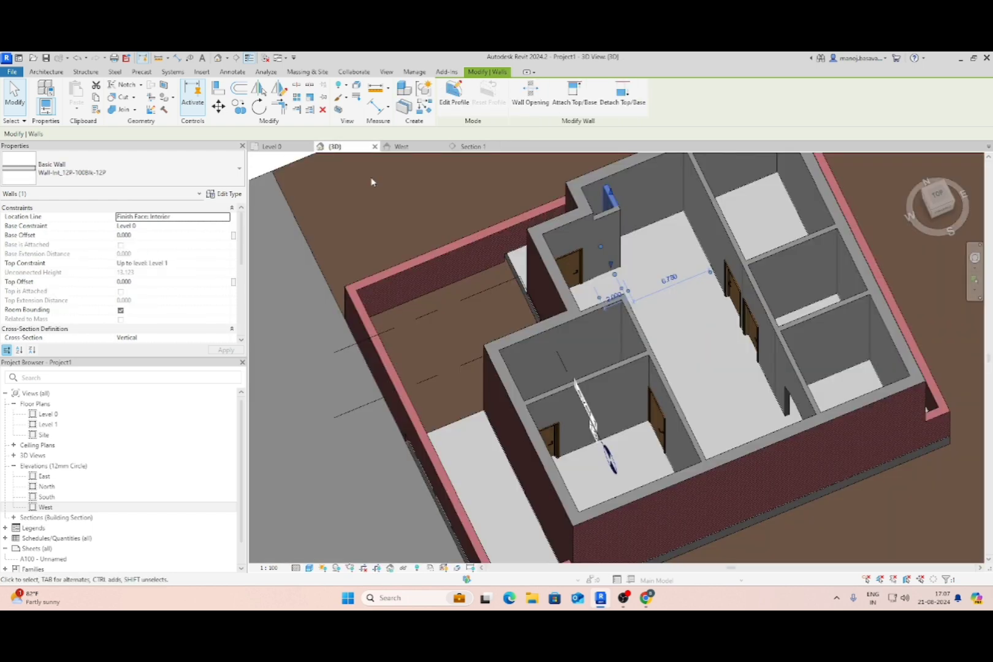
pyautogui.click(272, 146)
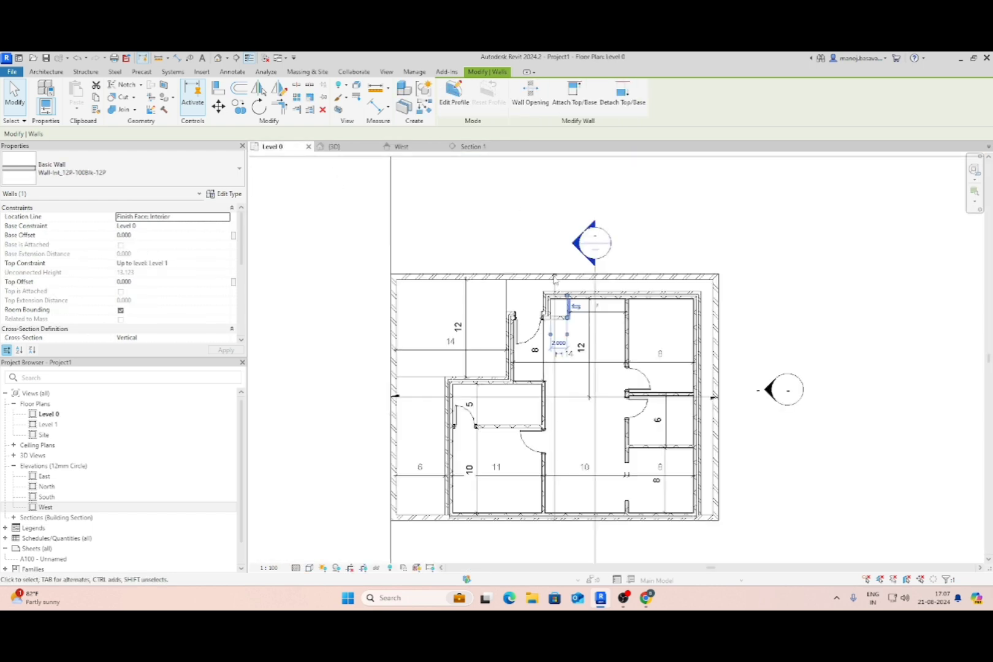
# Dimension the entrance shaft's depth on the Level 0 plan and delete that dimension again.
pyautogui.scroll(6, 570, 170)
pyautogui.press('d')
pyautogui.press('i')
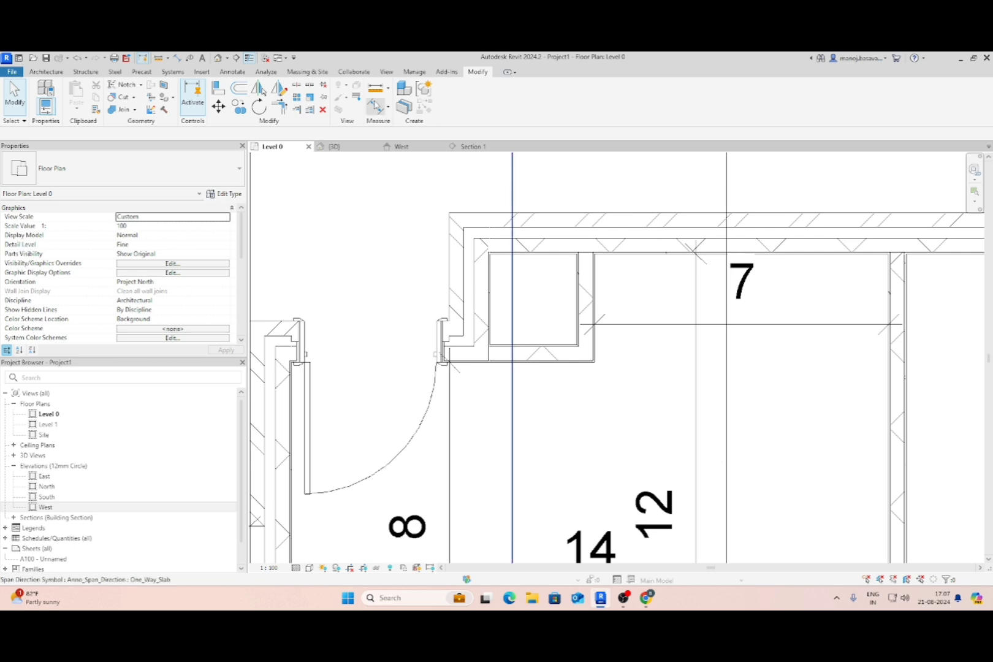
pyautogui.click(598, 366)
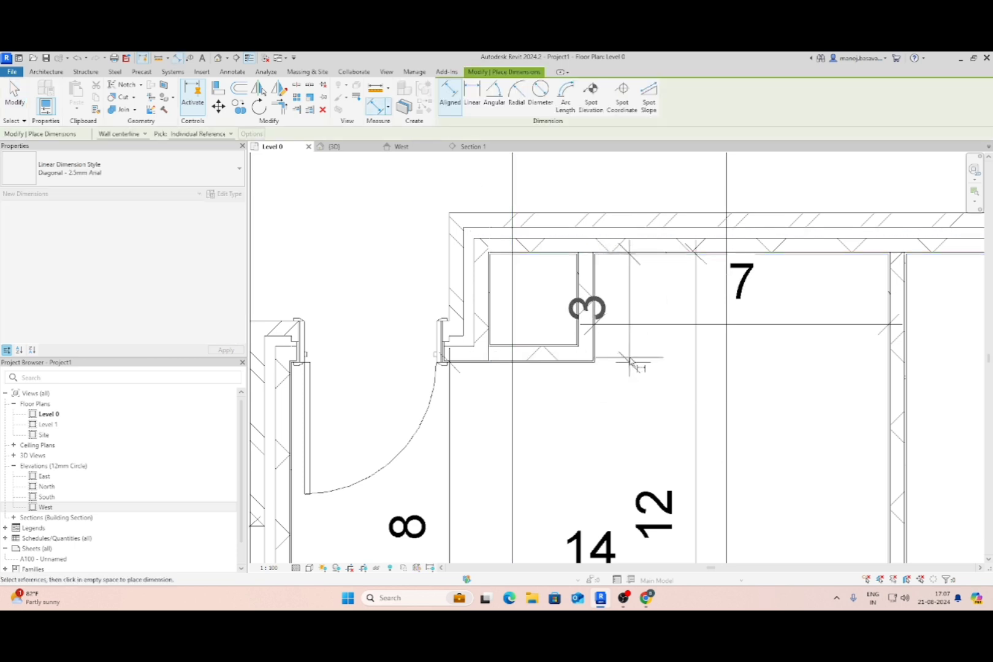
pyautogui.press('Escape')
pyautogui.press('Escape')
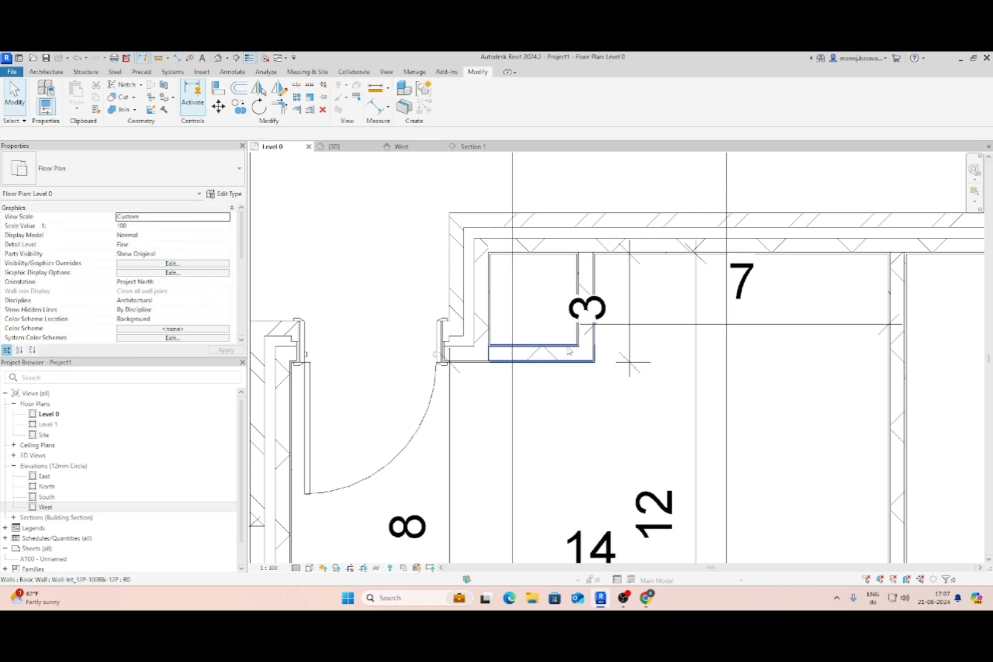
pyautogui.click(585, 354)
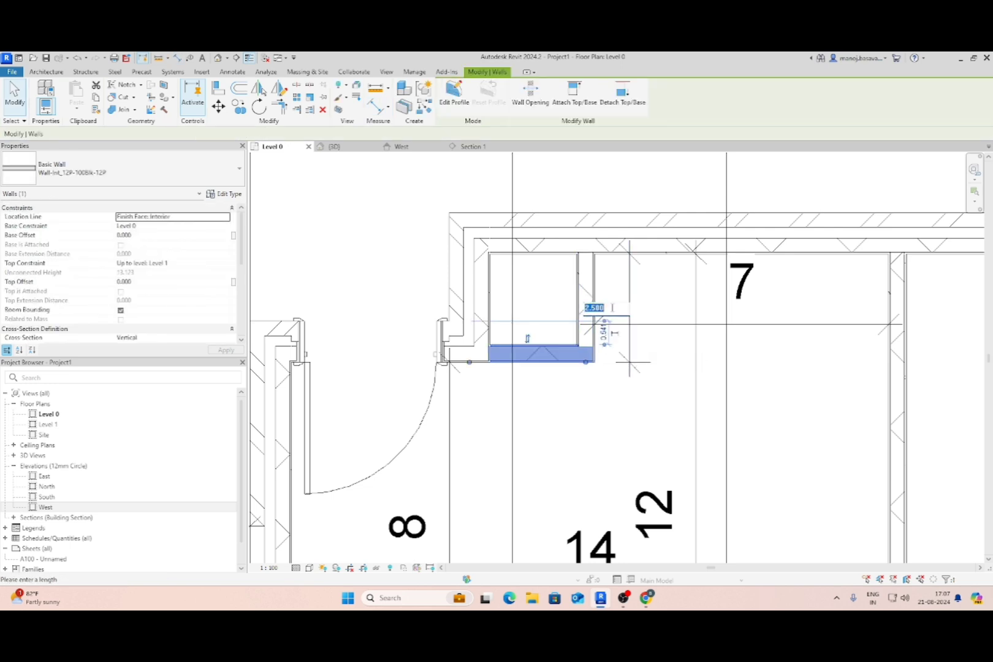
pyautogui.press('Escape')
pyautogui.click(631, 308)
pyautogui.press('Delete')
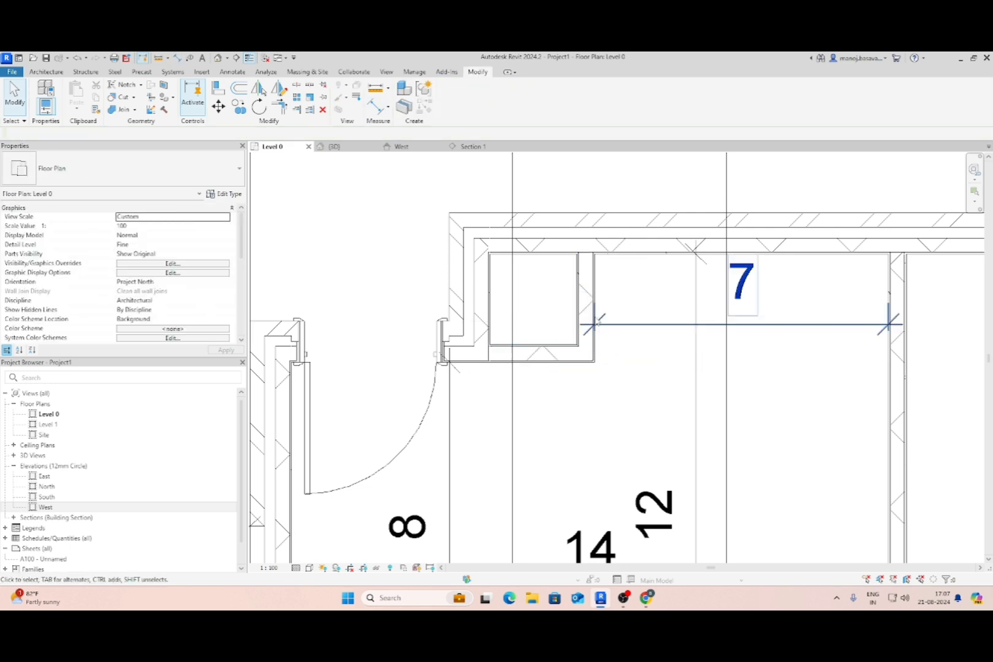
# Edit the shaft side wall's profile in Section 1 and sketch a rectangular opening from the floor, about 1.5 wide and 9 high.
pyautogui.scroll(-2, 518, 270)
pyautogui.moveTo(602, 359); pyautogui.dragTo(589, 354, button='middle')
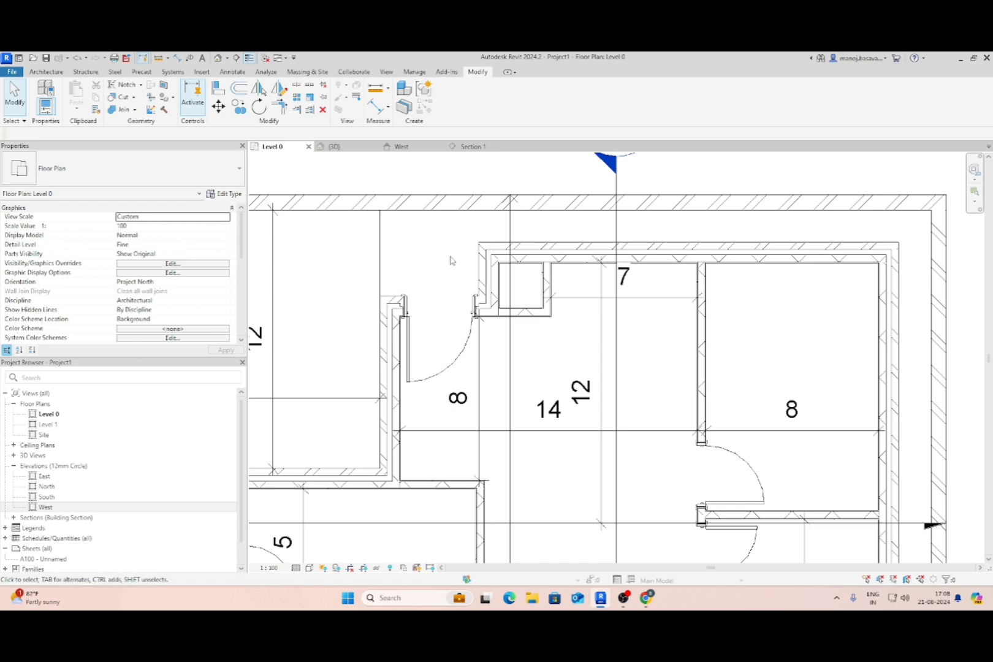
pyautogui.click(546, 285)
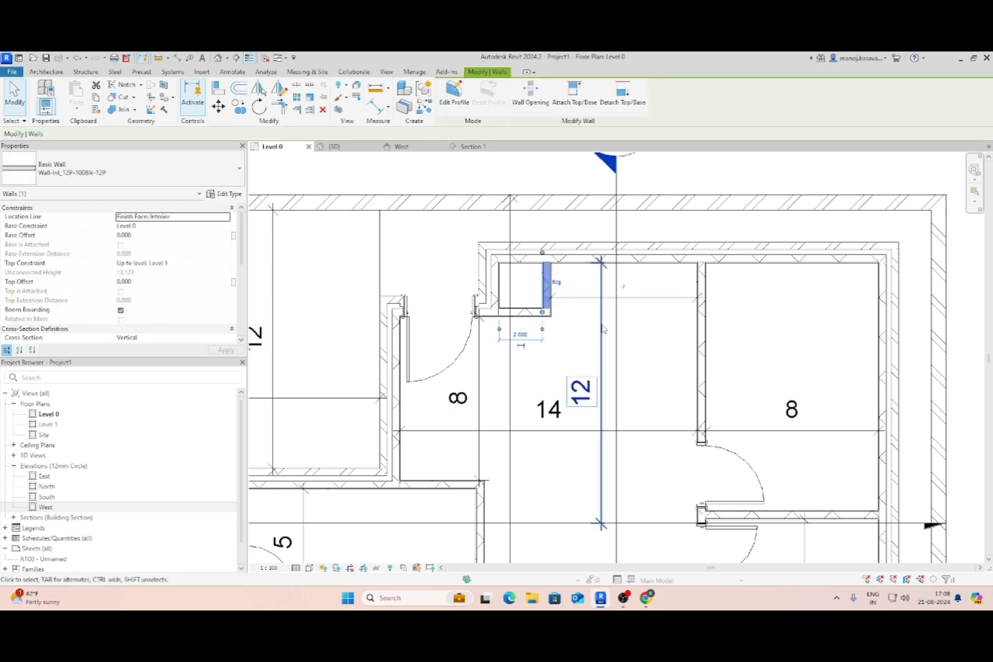
pyautogui.click(472, 146)
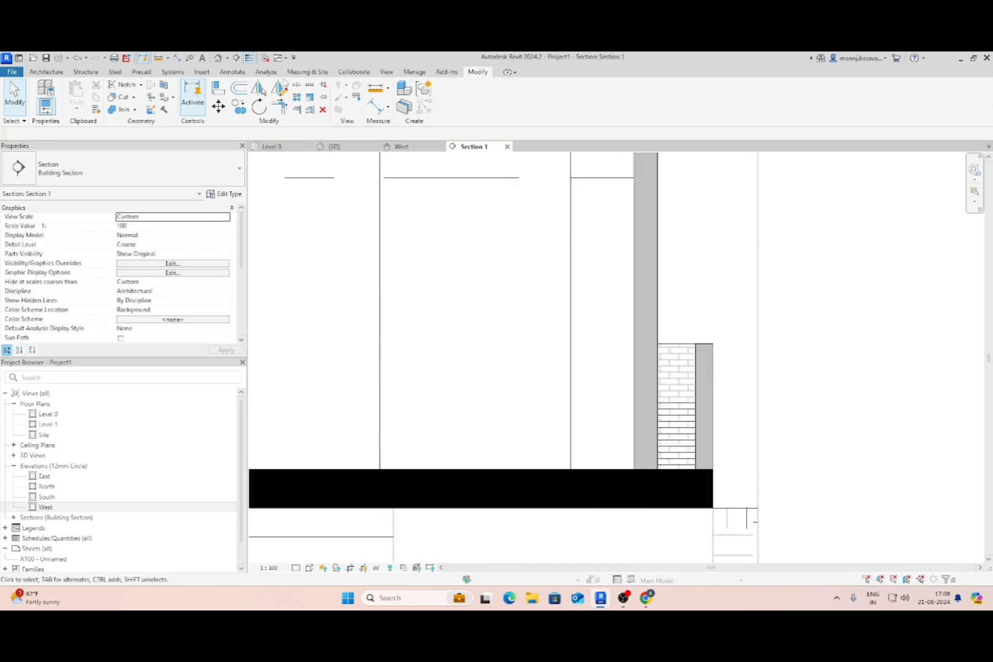
pyautogui.click(597, 190)
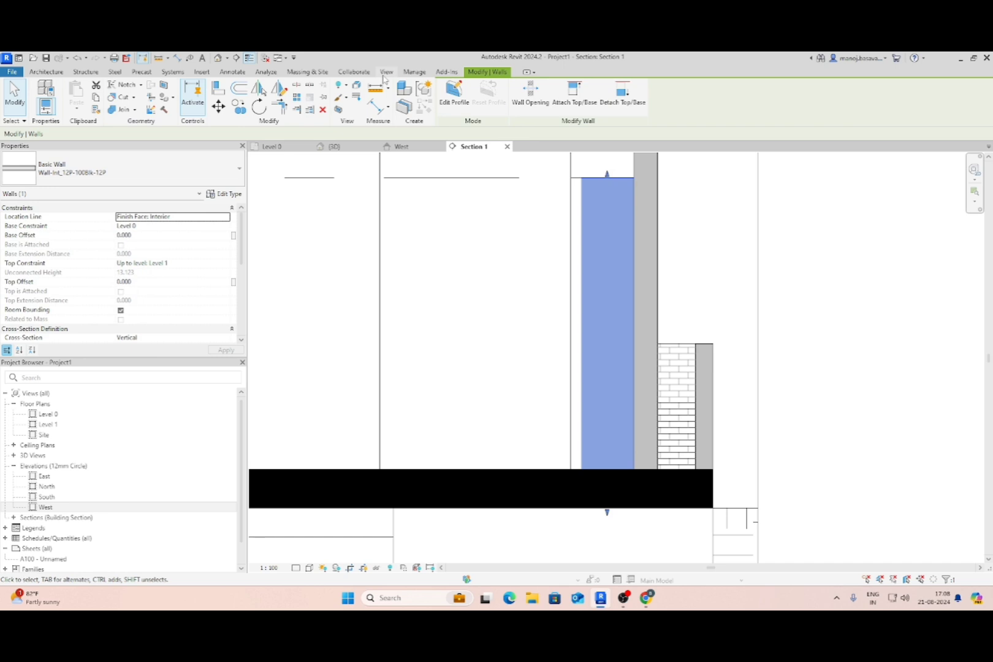
pyautogui.click(454, 98)
pyautogui.click(478, 87)
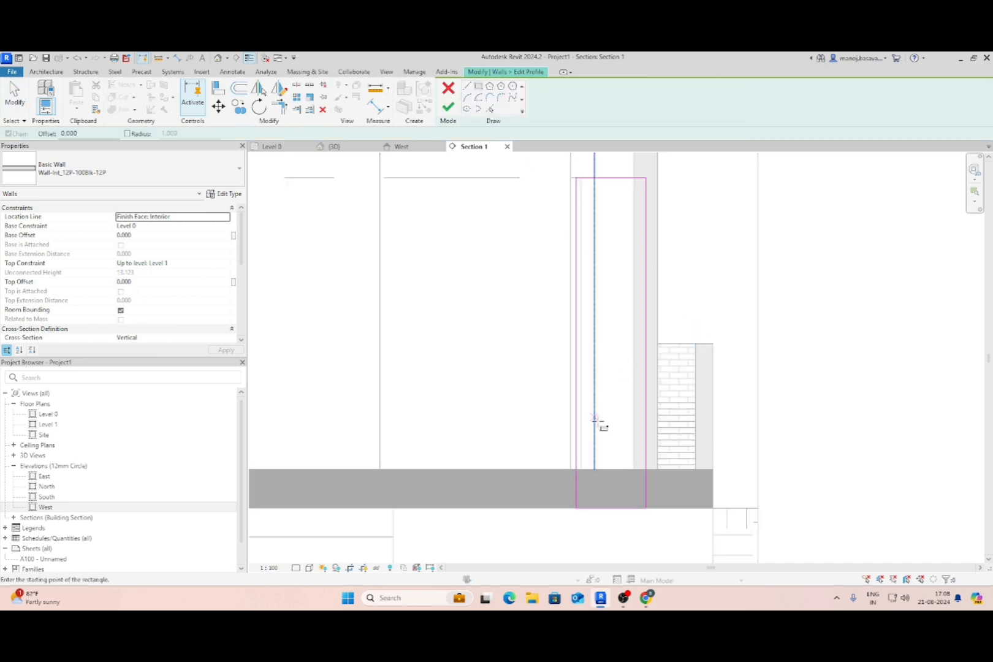
pyautogui.click(595, 470)
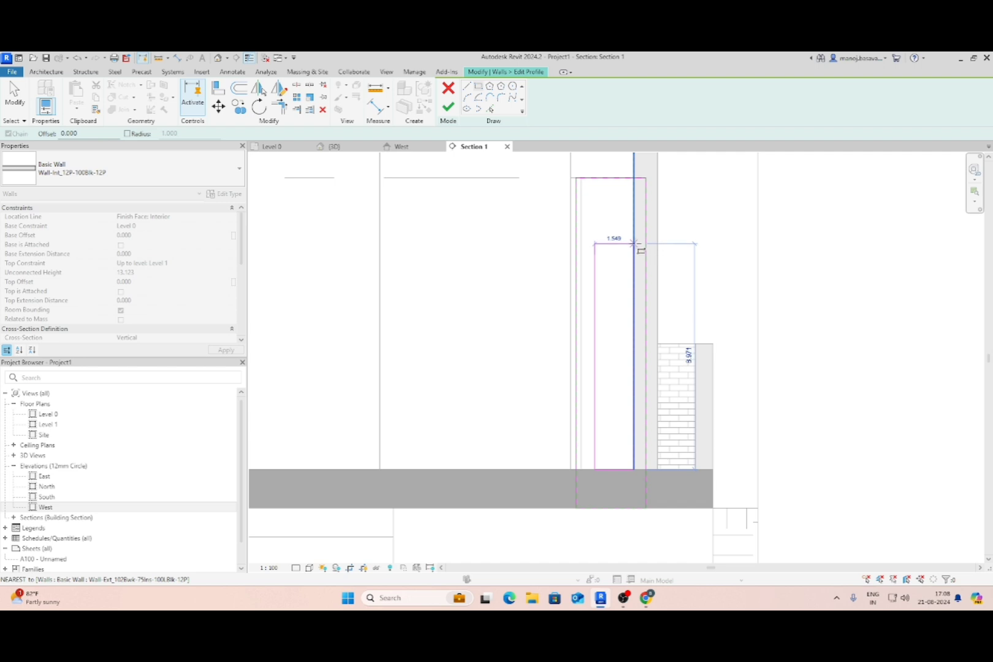
pyautogui.click(633, 242)
pyautogui.press('Escape')
pyautogui.press('Escape')
# Move the opening's inner side line onto the adjoining wall's face, making the opening 2.000 wide.
pyautogui.click(594, 299)
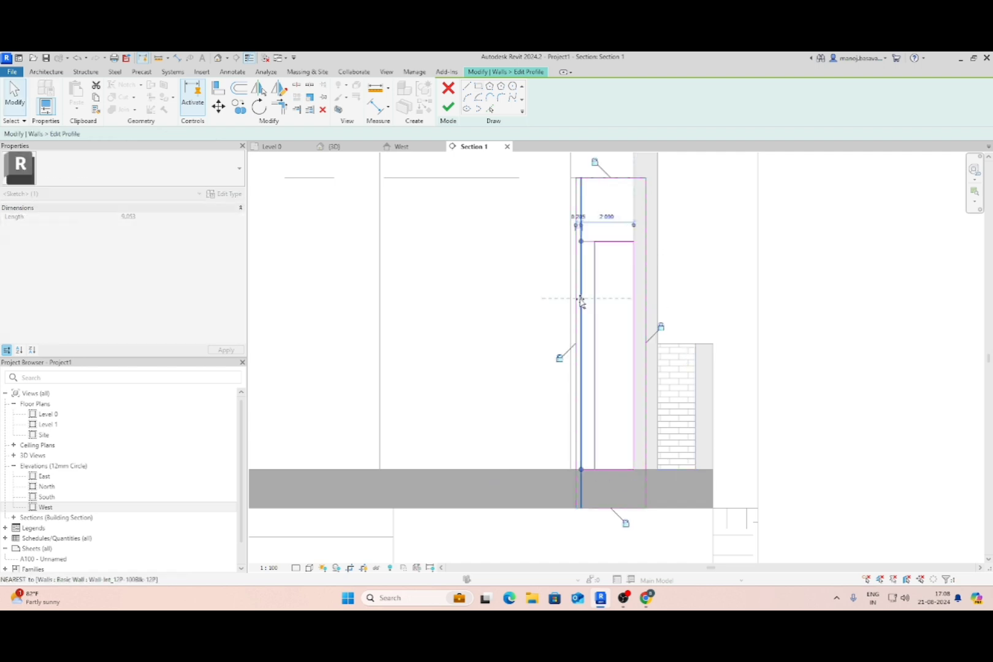
pyautogui.press('Delete')
pyautogui.click(584, 443)
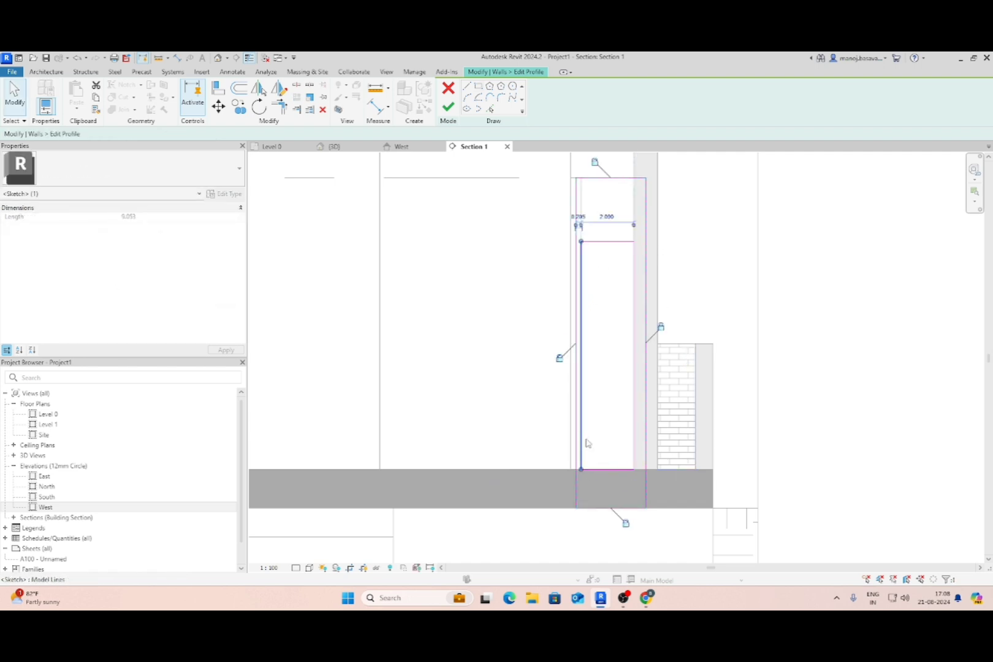
pyautogui.press('Escape')
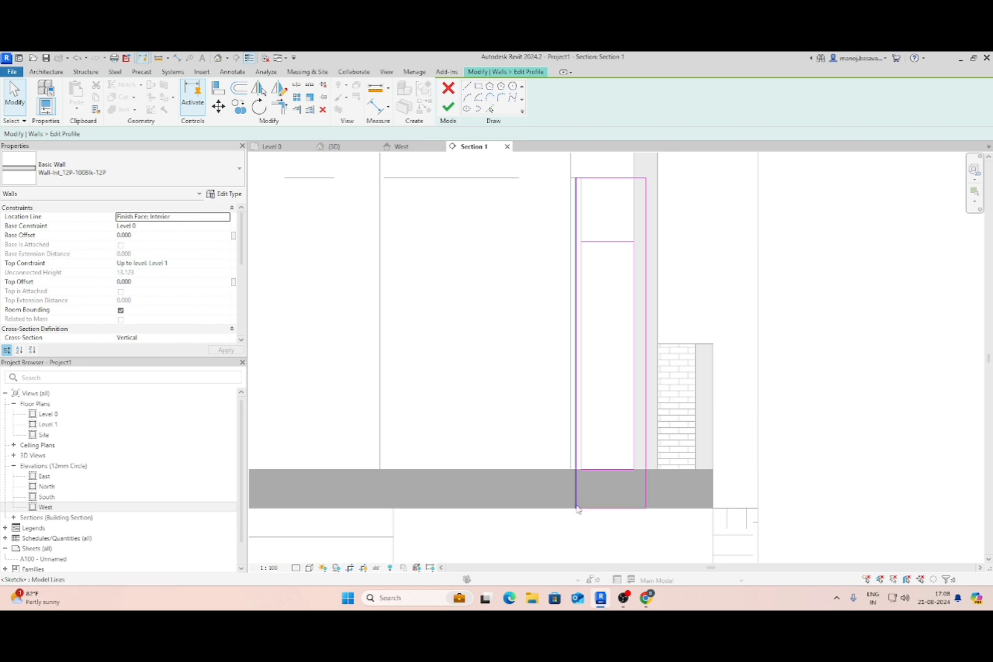
# Set the wall's base and top offsets to 1.542 and remove the overlapping base lines from the profile sketch.
pyautogui.scroll(-3, 594, 343)
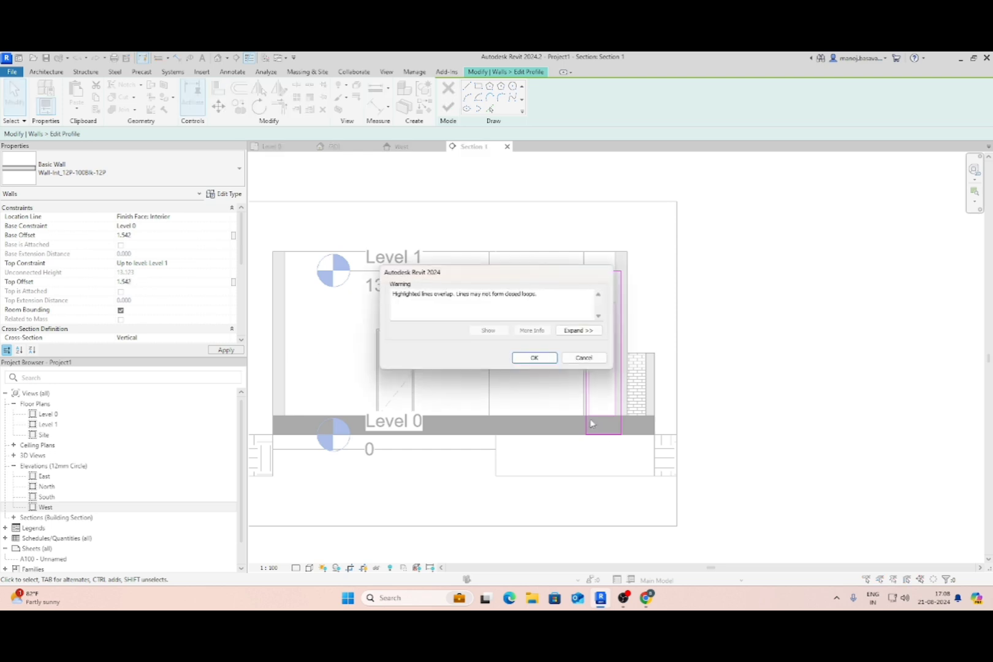
pyautogui.click(533, 357)
pyautogui.scroll(4, 566, 397)
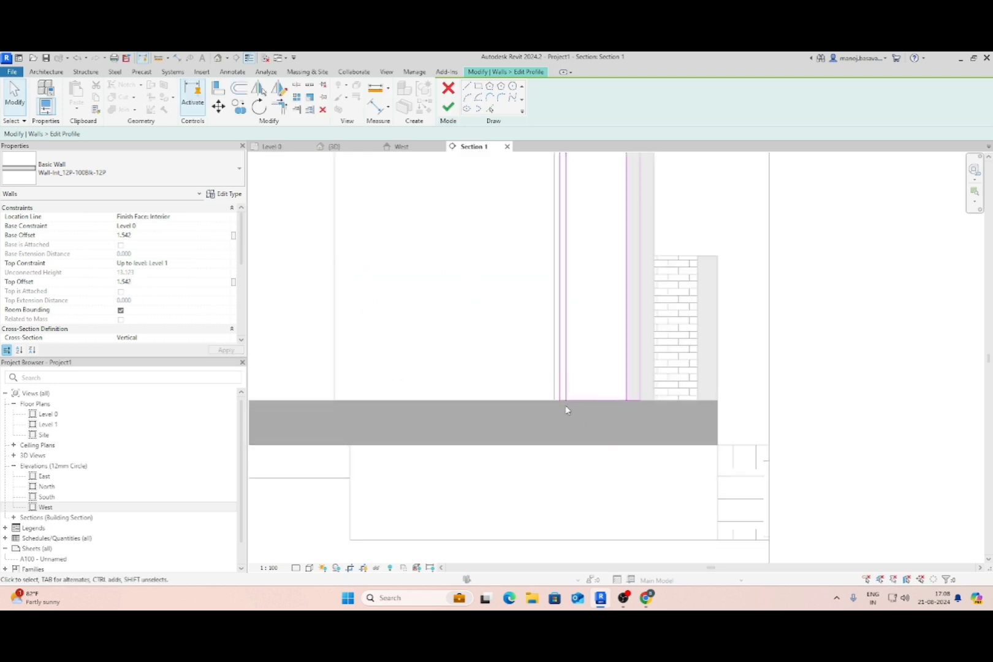
pyautogui.scroll(2, 588, 401)
pyautogui.moveTo(614, 406); pyautogui.dragTo(798, 351)
pyautogui.press('Escape')
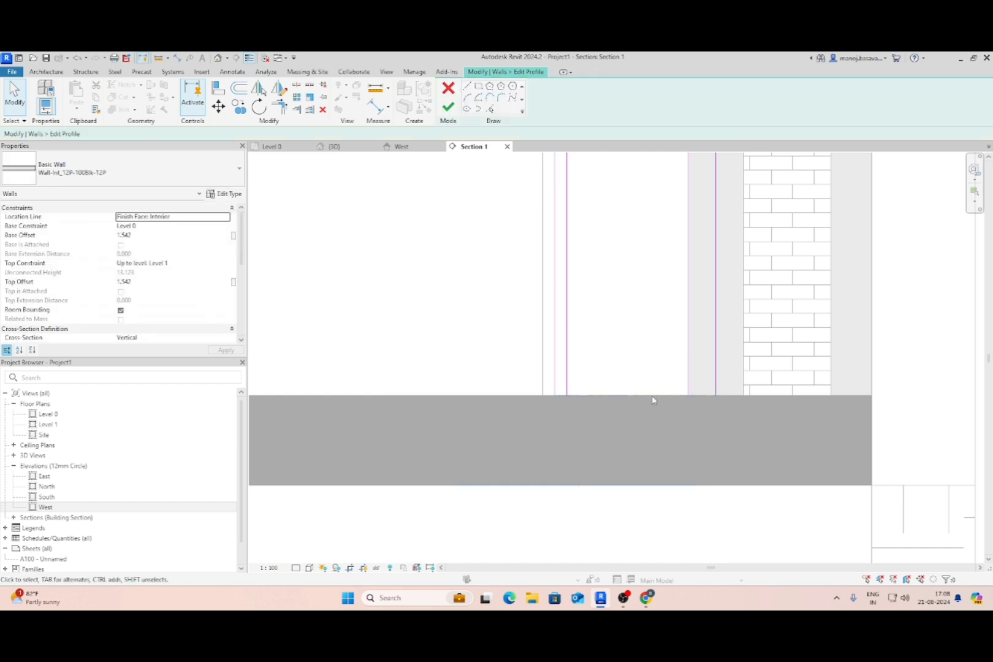
# Draw short base lines beside the opening to close the profile, finish the sketch and unjoin the conflicting elements.
pyautogui.click(467, 86)
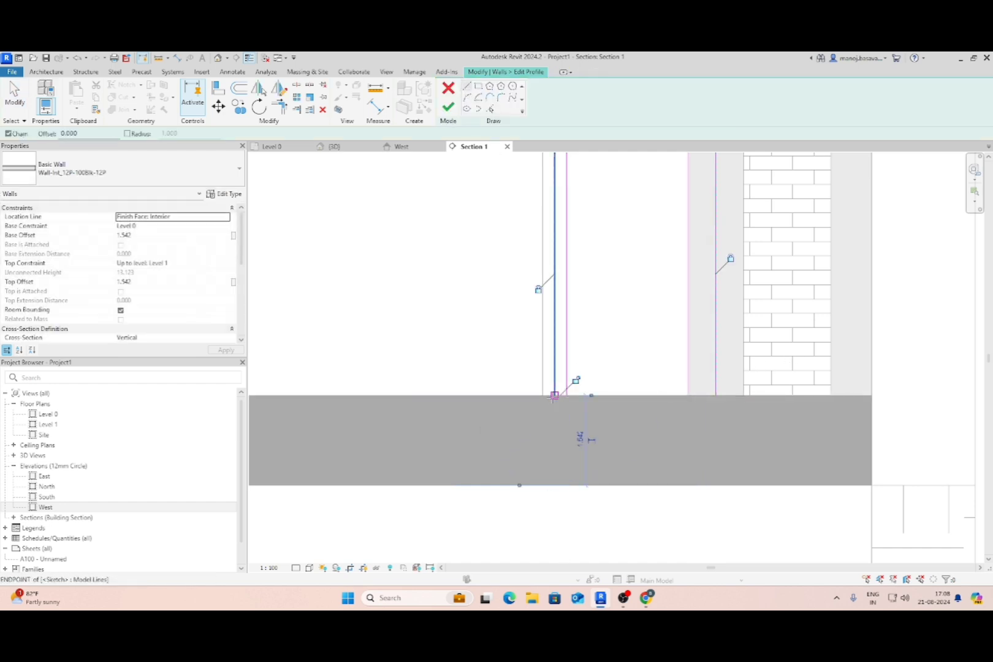
pyautogui.scroll(-5, 661, 399)
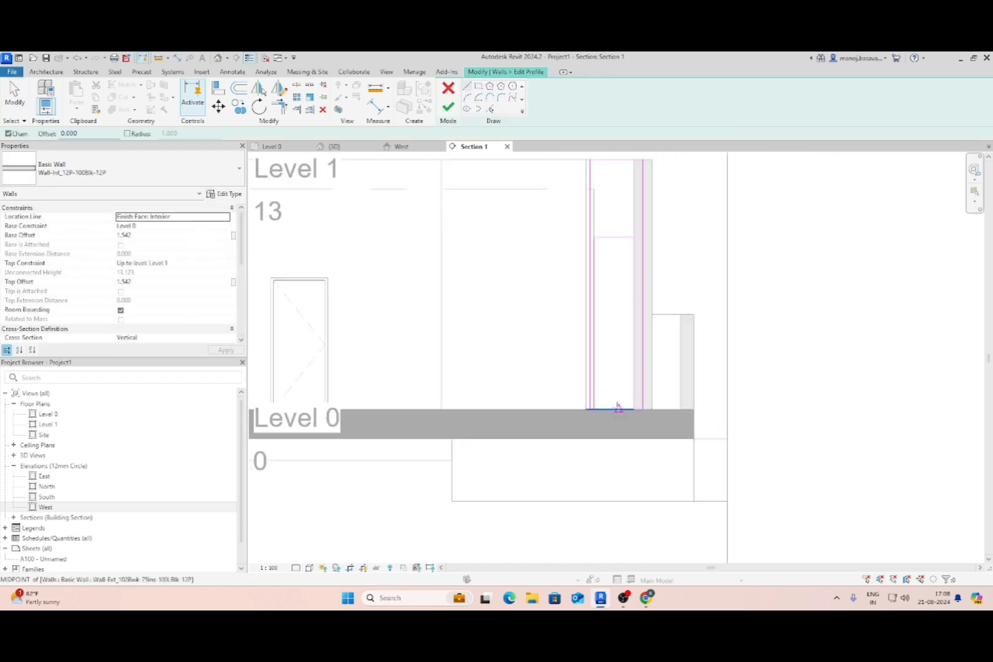
pyautogui.click(448, 107)
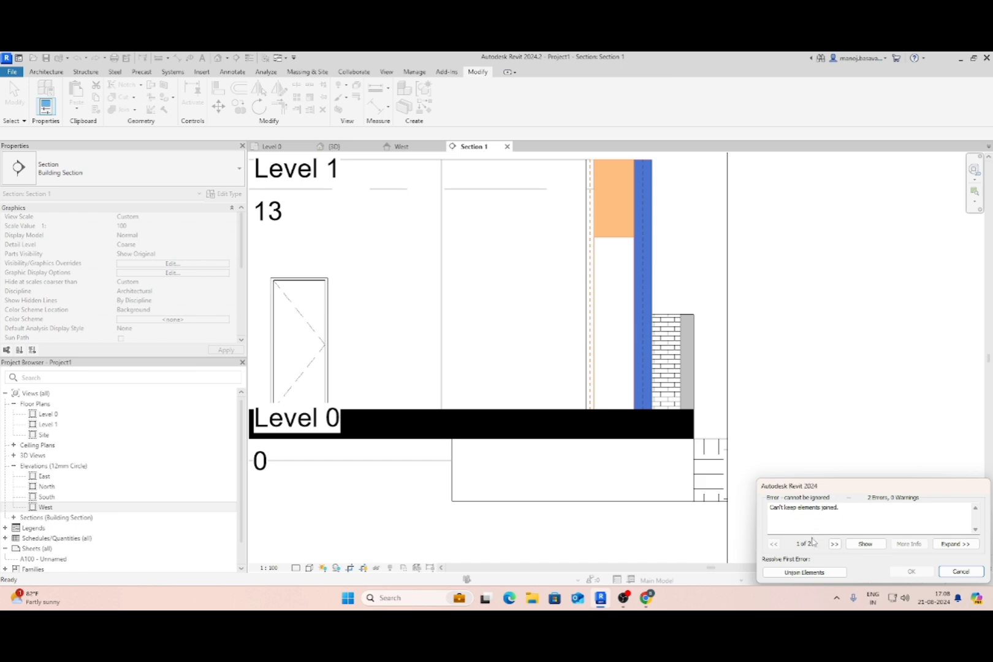
pyautogui.click(804, 572)
pyautogui.moveTo(657, 341); pyautogui.dragTo(691, 416, button='middle')
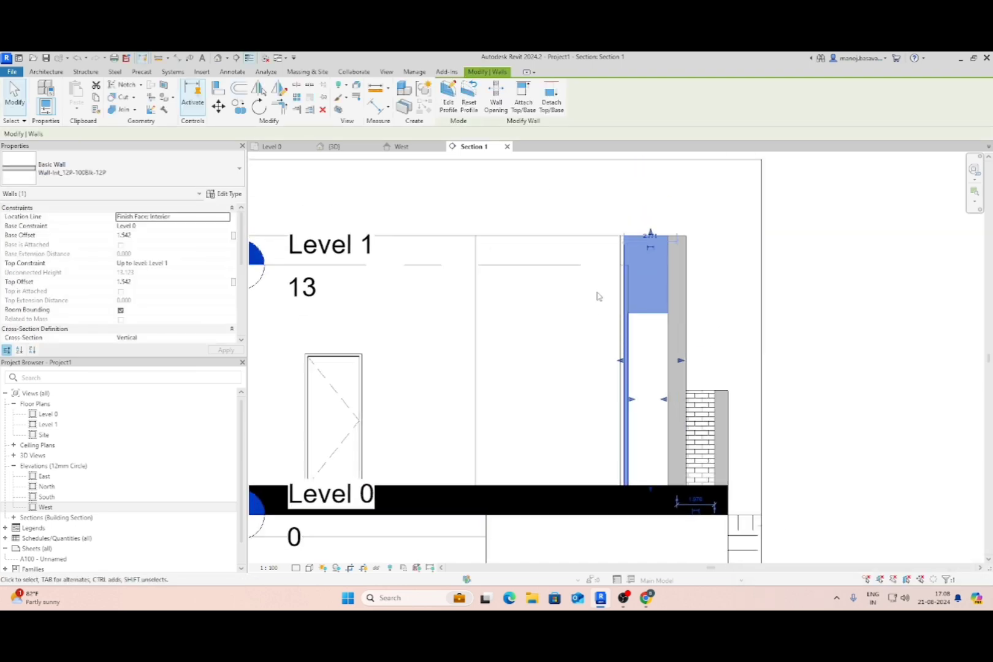
# Set the base offset and top offset of the shaft's other partition wall to 1.542 in the 3D view.
pyautogui.click(334, 153)
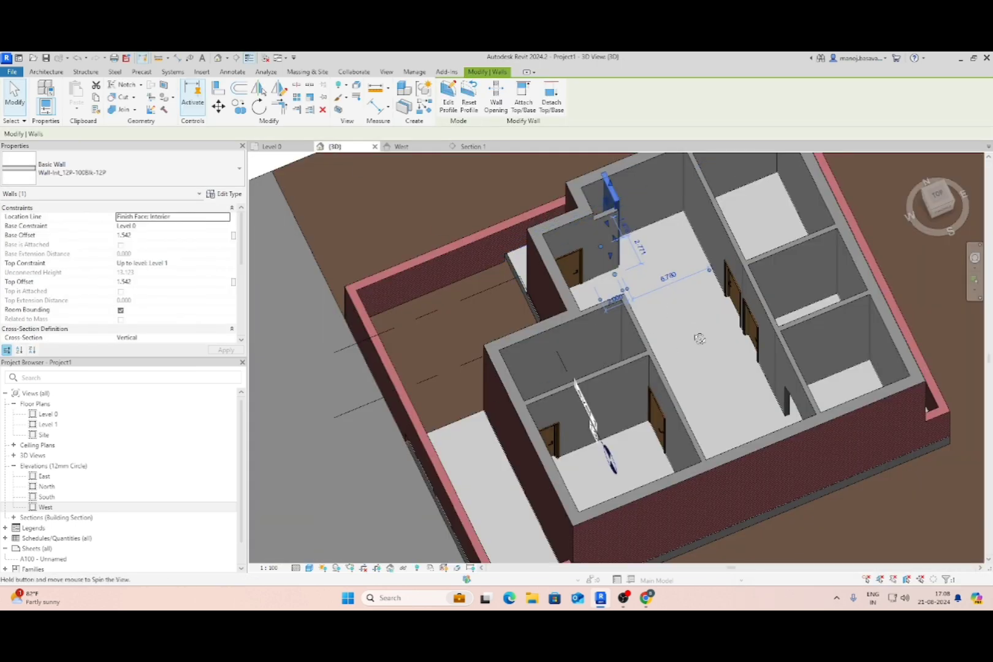
pyautogui.keyDown('shift'); pyautogui.moveTo(694, 339); pyautogui.dragTo(644, 307, button='middle'); pyautogui.keyUp('shift')
pyautogui.scroll(5, 623, 199)
pyautogui.keyDown('shift'); pyautogui.moveTo(754, 310); pyautogui.dragTo(696, 432, button='middle'); pyautogui.keyUp('shift')
pyautogui.press('Escape')
pyautogui.scroll(3, 556, 242)
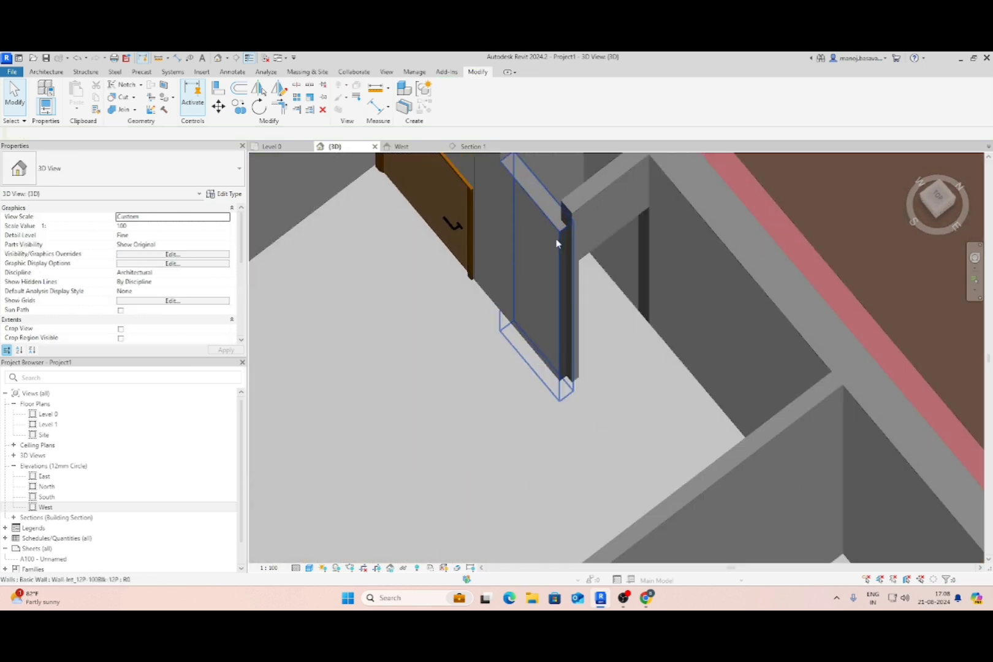
pyautogui.click(556, 243)
pyautogui.click(140, 239)
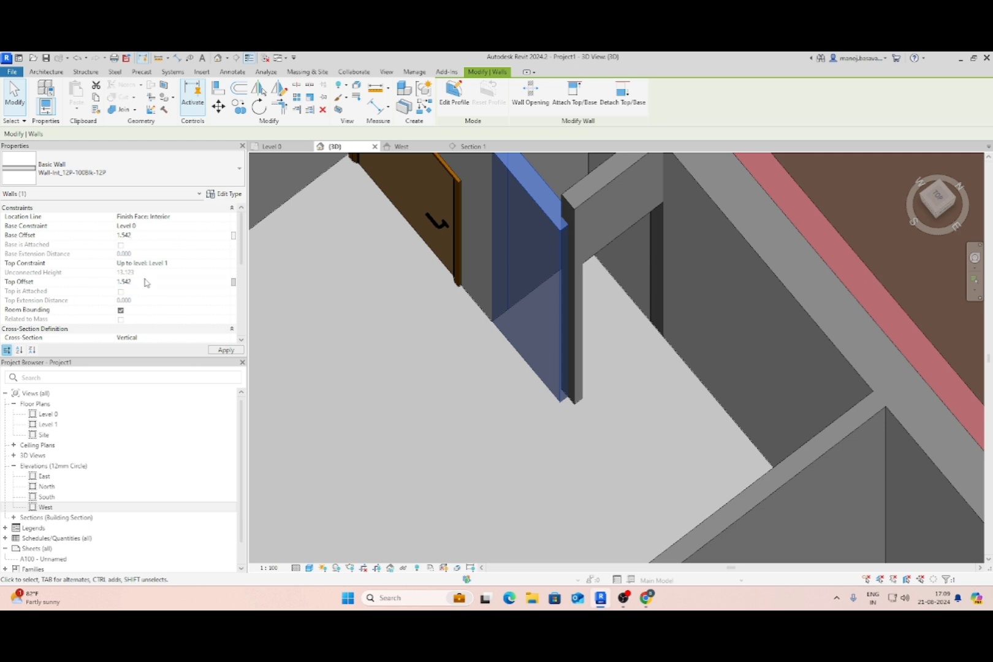
pyautogui.scroll(-2, 552, 301)
pyautogui.click(579, 379)
# Try to pull the shaft side wall's end out of the exterior wall in the top 3D view.
pyautogui.keyDown('shift'); pyautogui.moveTo(579, 378); pyautogui.dragTo(682, 450, button='middle'); pyautogui.keyUp('shift')
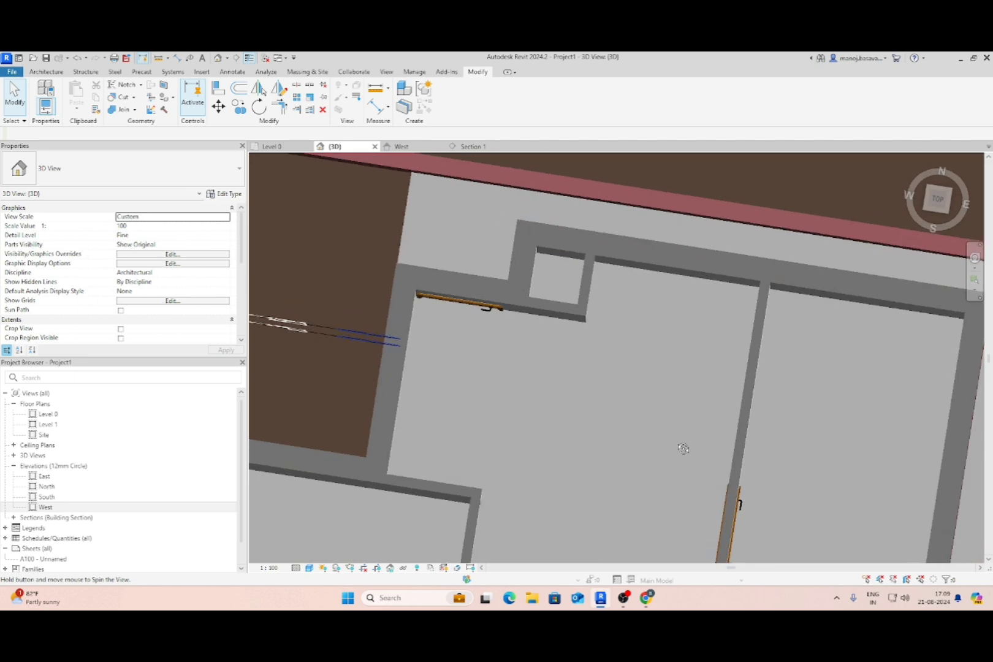
pyautogui.click(938, 200)
pyautogui.scroll(5, 598, 319)
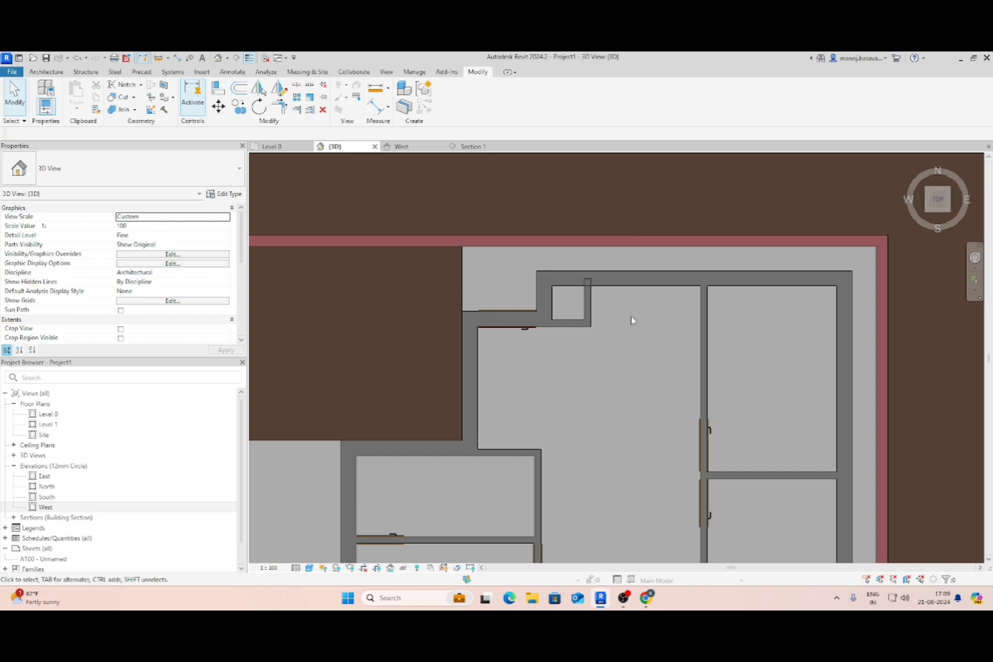
pyautogui.scroll(5, 604, 301)
pyautogui.click(587, 300)
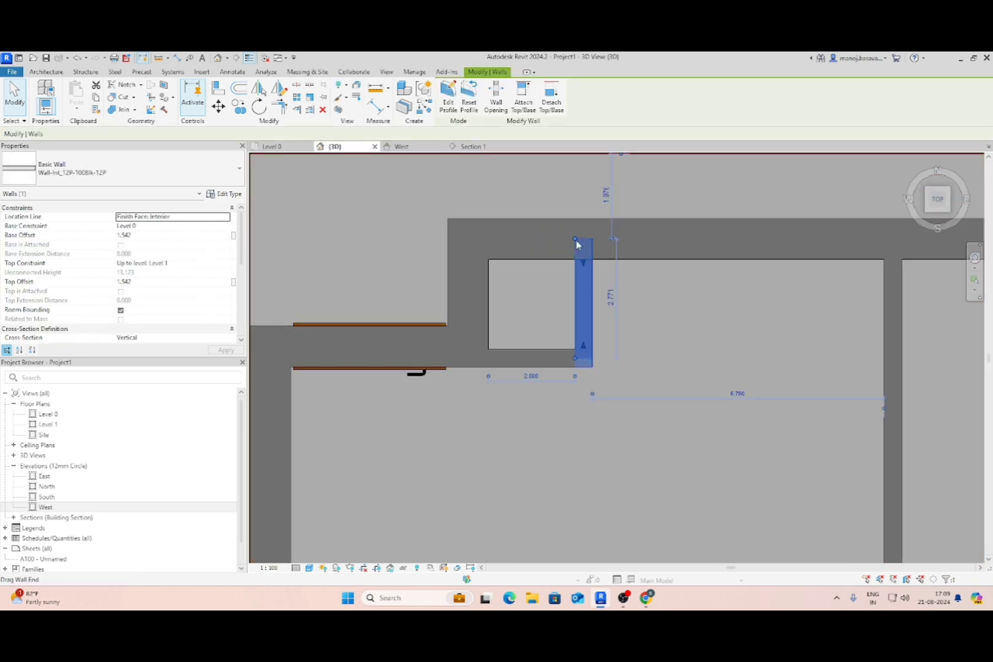
pyautogui.moveTo(581, 224); pyautogui.dragTo(576, 244)
pyautogui.click(962, 572)
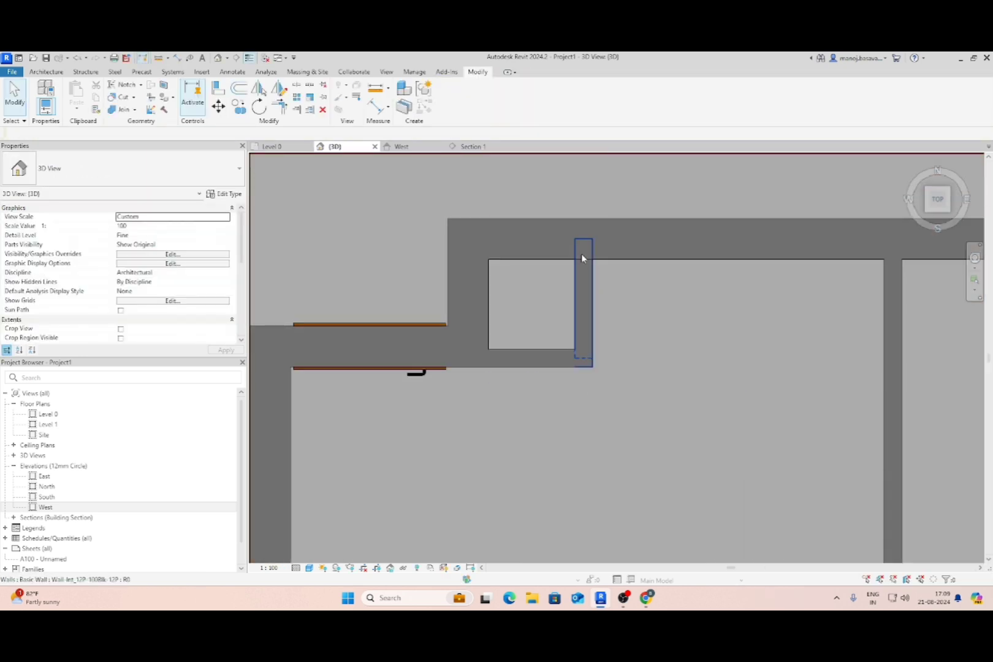
# Retry shortening the side wall to the exterior wall's inner face, deleting the conflicting elements, and undo the change.
pyautogui.click(573, 238)
pyautogui.click(577, 265)
pyautogui.moveTo(574, 242); pyautogui.dragTo(580, 260)
pyautogui.click(806, 571)
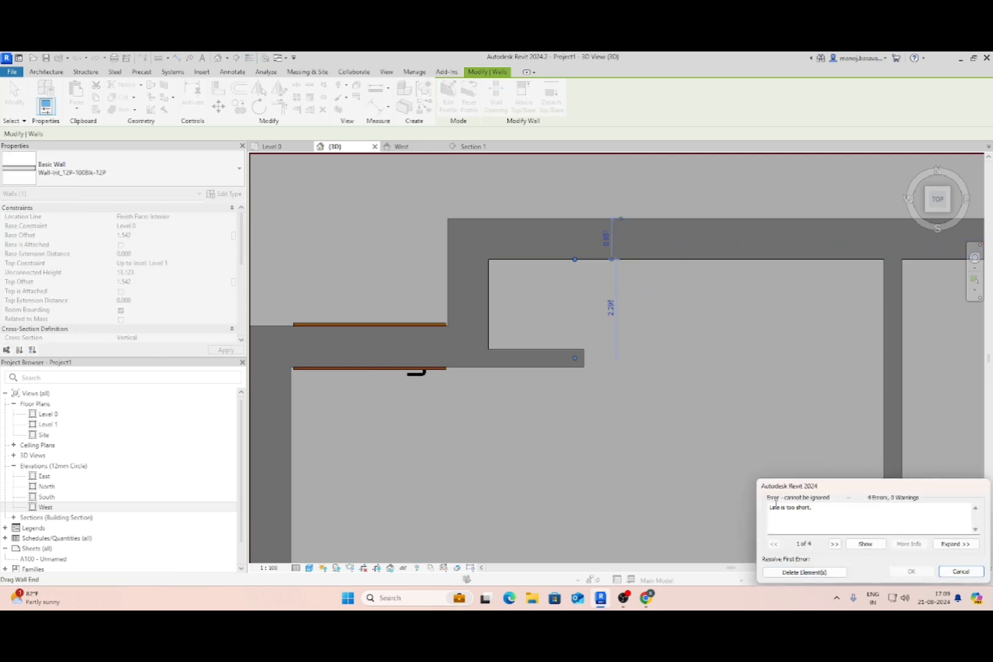
pyautogui.click(804, 572)
pyautogui.click(55, 72)
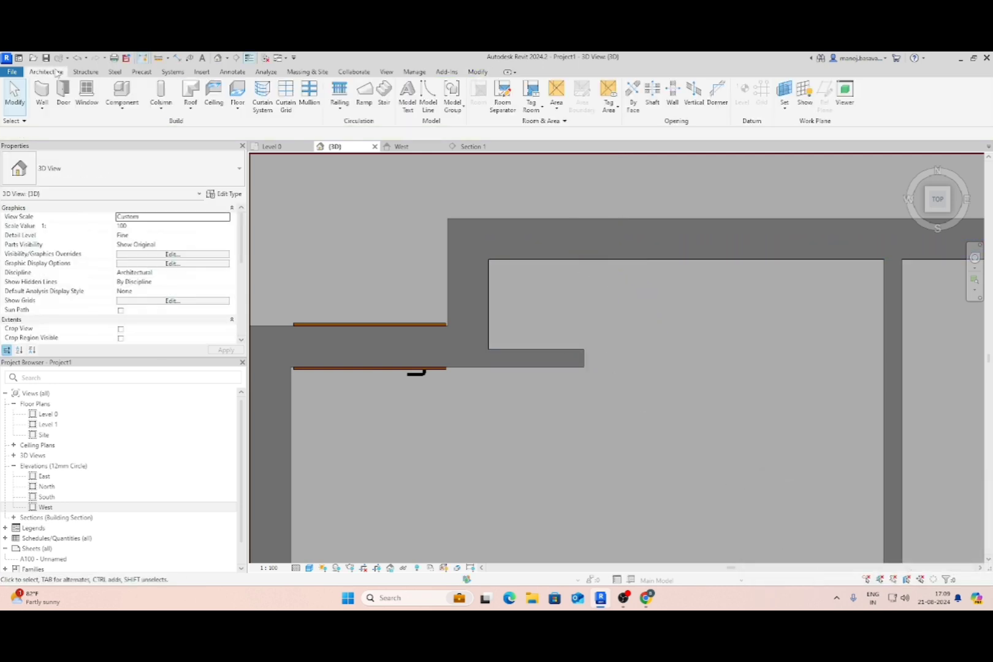
pyautogui.hotkey('ctrl', 'z')
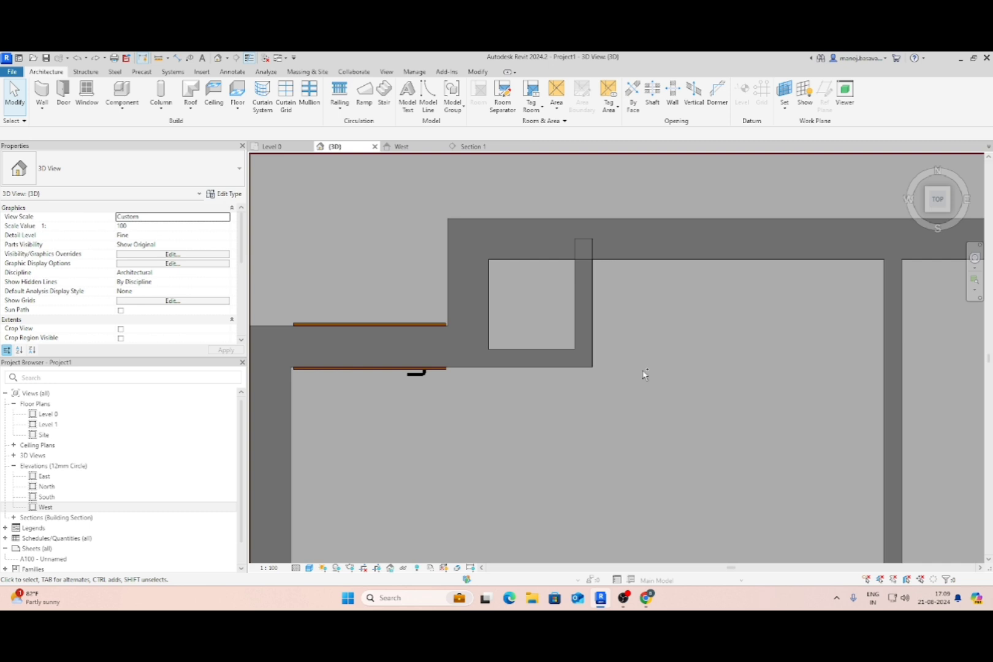
# In Section 1, edit the shaft side wall's profile: delete the opening's outer side line and move the wall's end line to the exterior wall's inner face, removing constraints.
pyautogui.click(583, 274)
pyautogui.click(450, 147)
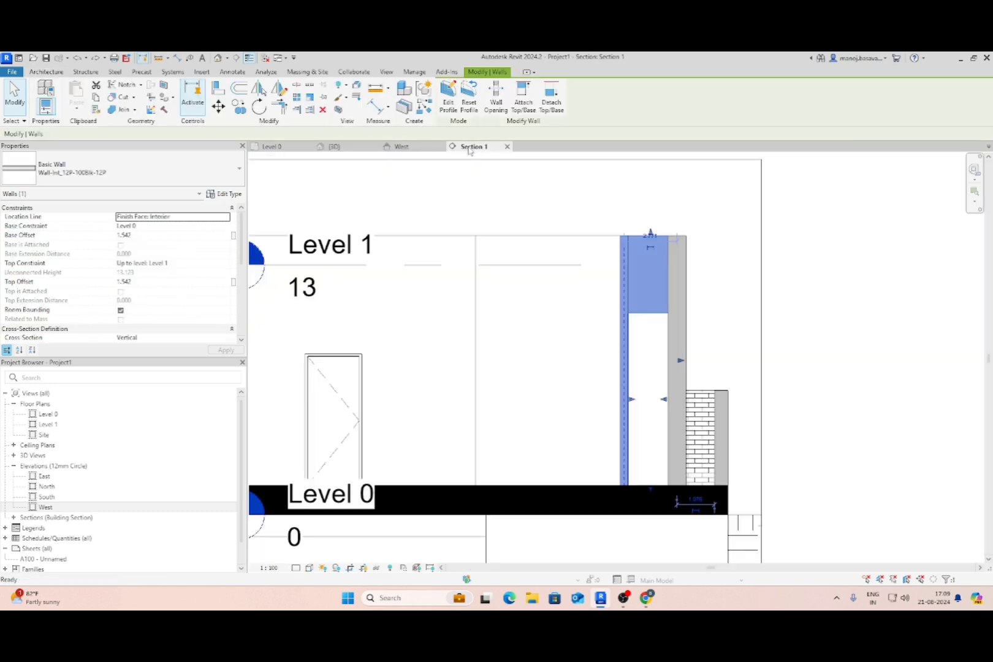
pyautogui.doubleClick(650, 311)
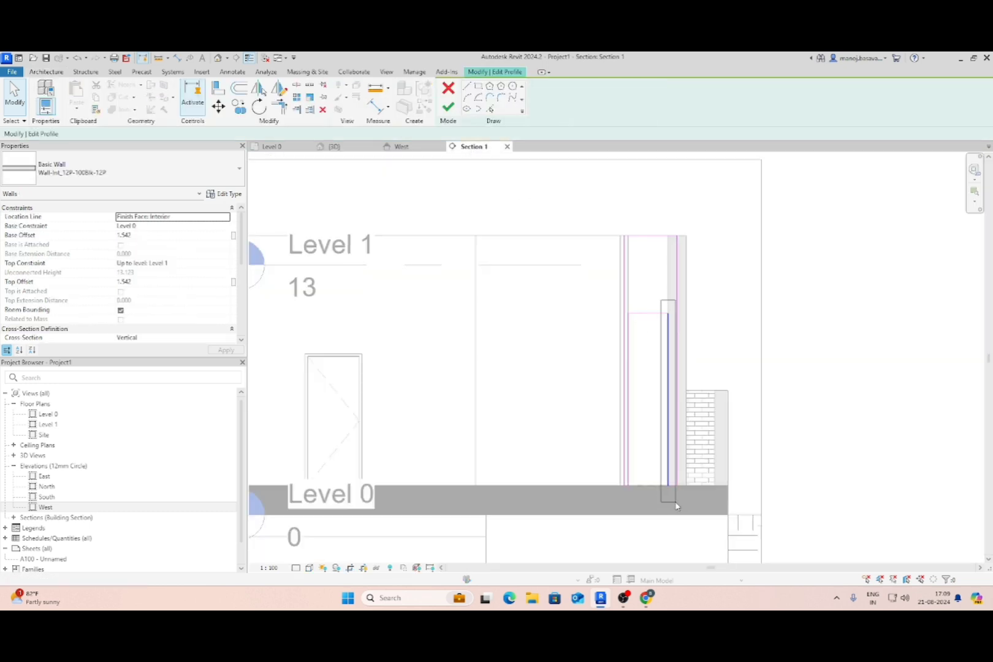
pyautogui.click(677, 395)
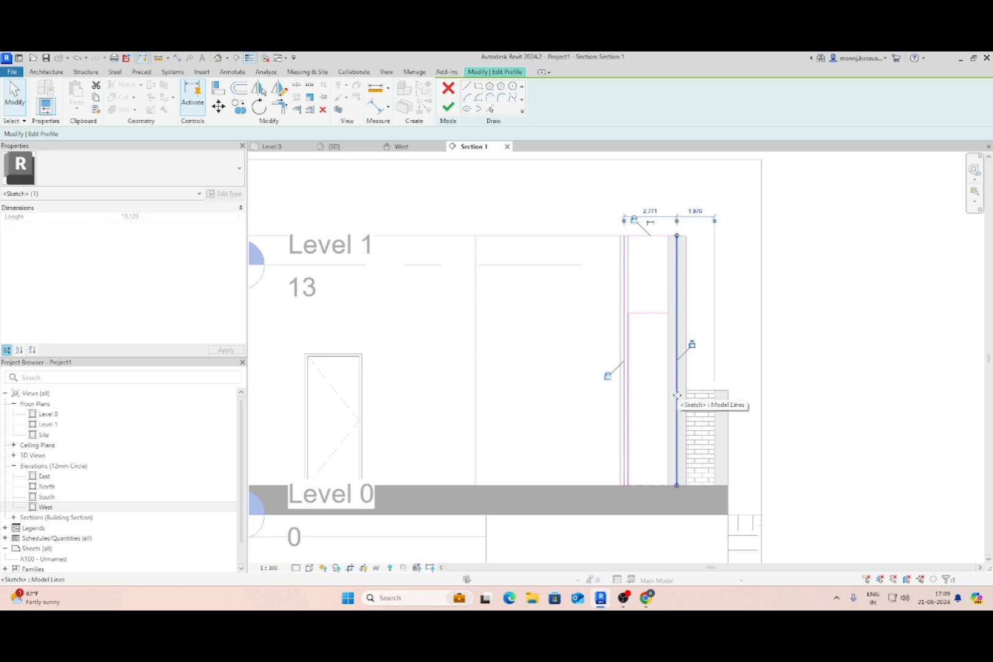
pyautogui.moveTo(677, 395); pyautogui.dragTo(667, 450)
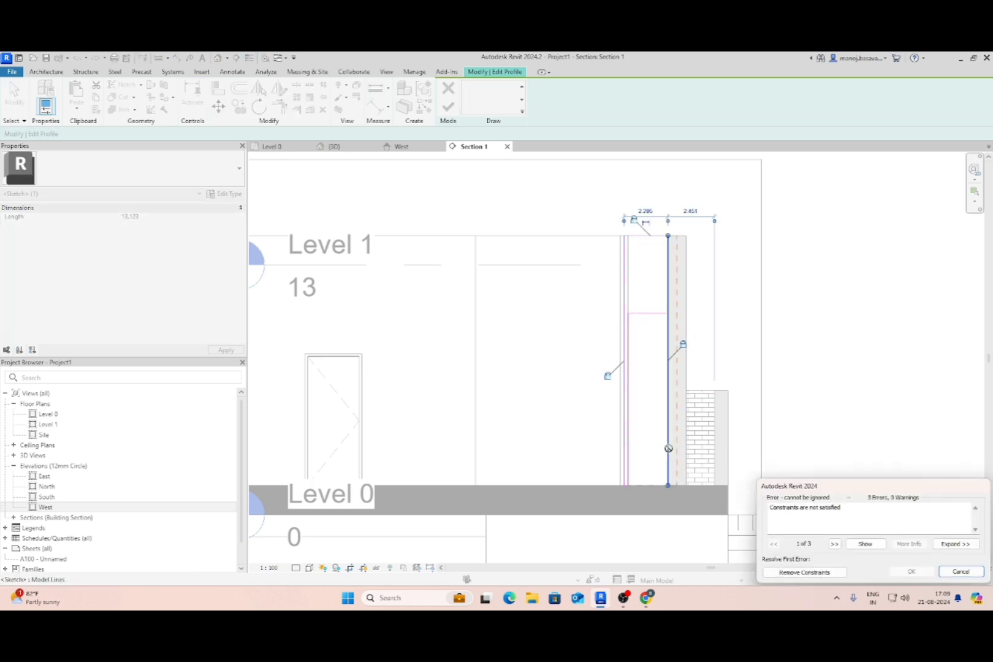
pyautogui.click(796, 573)
pyautogui.click(795, 573)
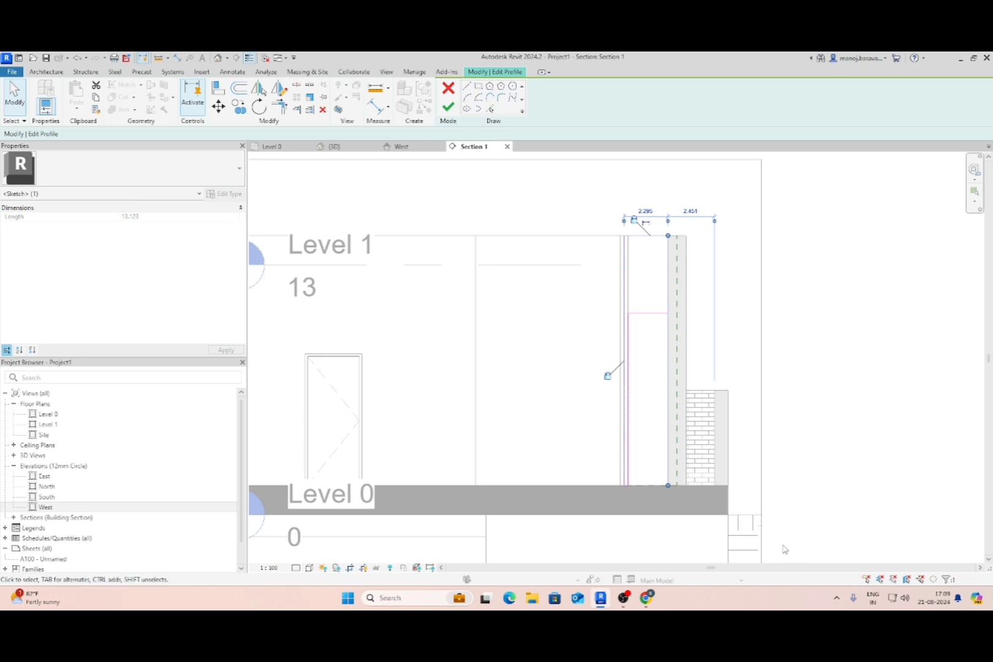
# Trim the moved end line to the opening's head line and finish the wall profile.
pyautogui.click(663, 317)
pyautogui.moveTo(687, 492); pyautogui.dragTo(674, 478, button='middle')
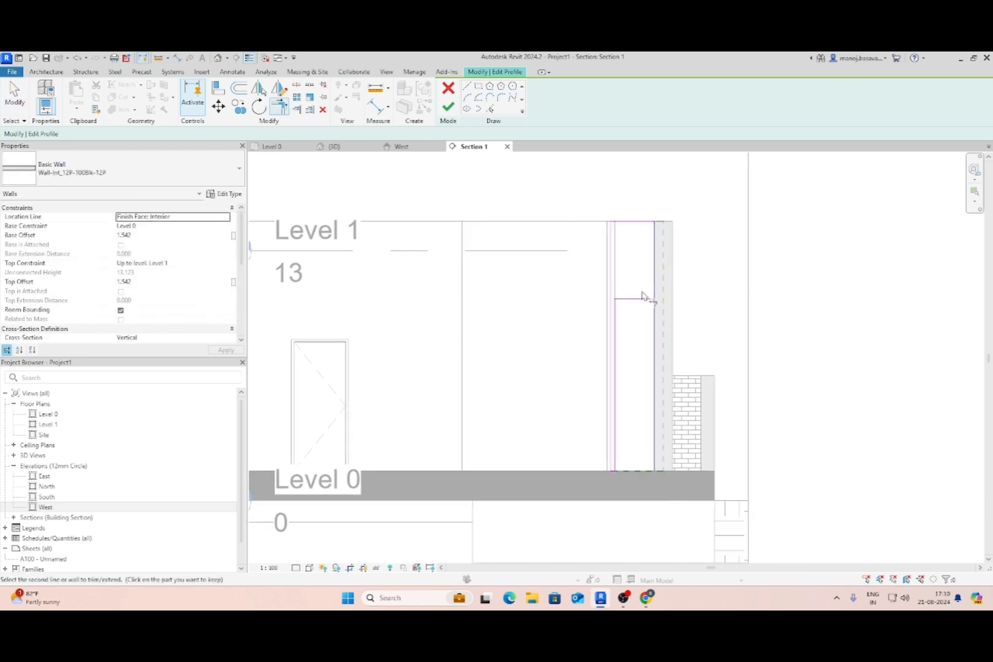
pyautogui.click(449, 109)
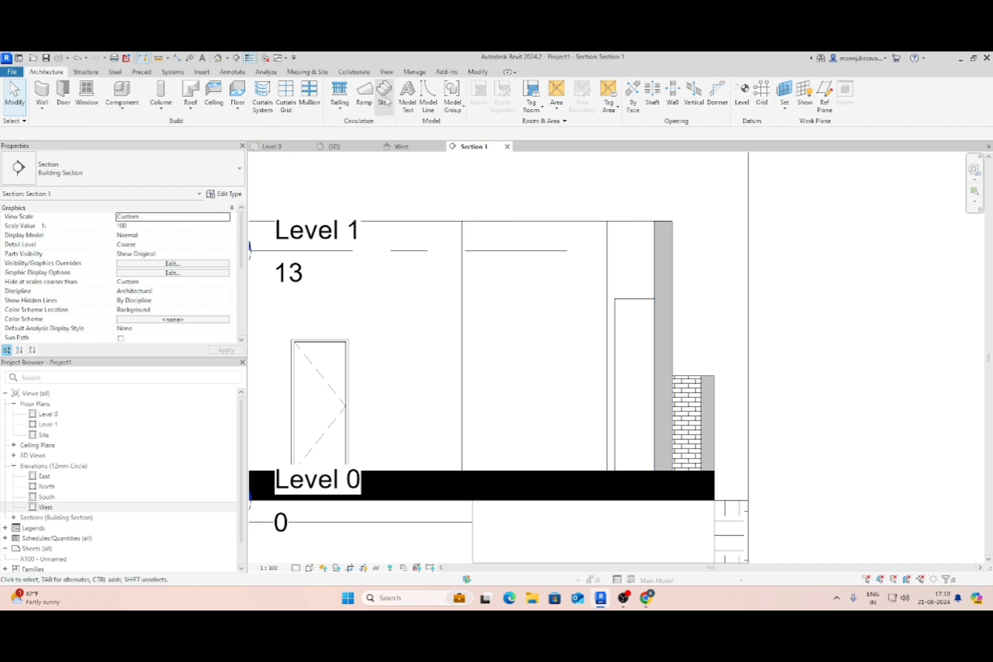
# Examine the shaft wall and the whole house in the 3D view, including from the top, and in Section 1.
pyautogui.click(334, 147)
pyautogui.keyDown('shift'); pyautogui.moveTo(594, 323); pyautogui.dragTo(656, 371, button='middle'); pyautogui.keyUp('shift')
pyautogui.scroll(-3, 656, 370)
pyautogui.keyDown('shift'); pyautogui.moveTo(889, 447); pyautogui.dragTo(797, 474, button='middle'); pyautogui.keyUp('shift')
pyautogui.click(944, 196)
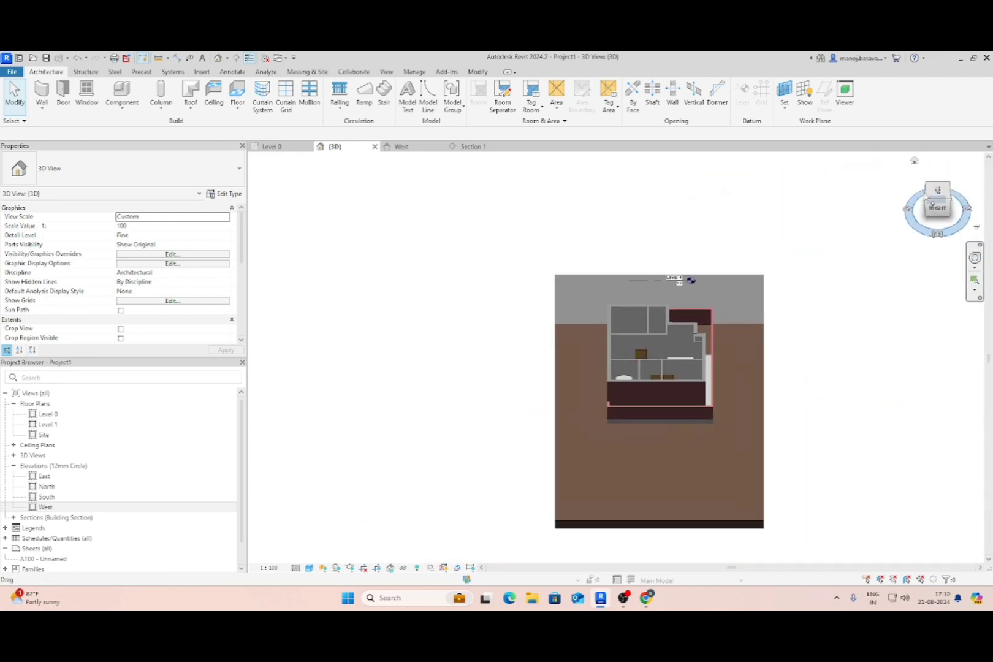
pyautogui.click(944, 195)
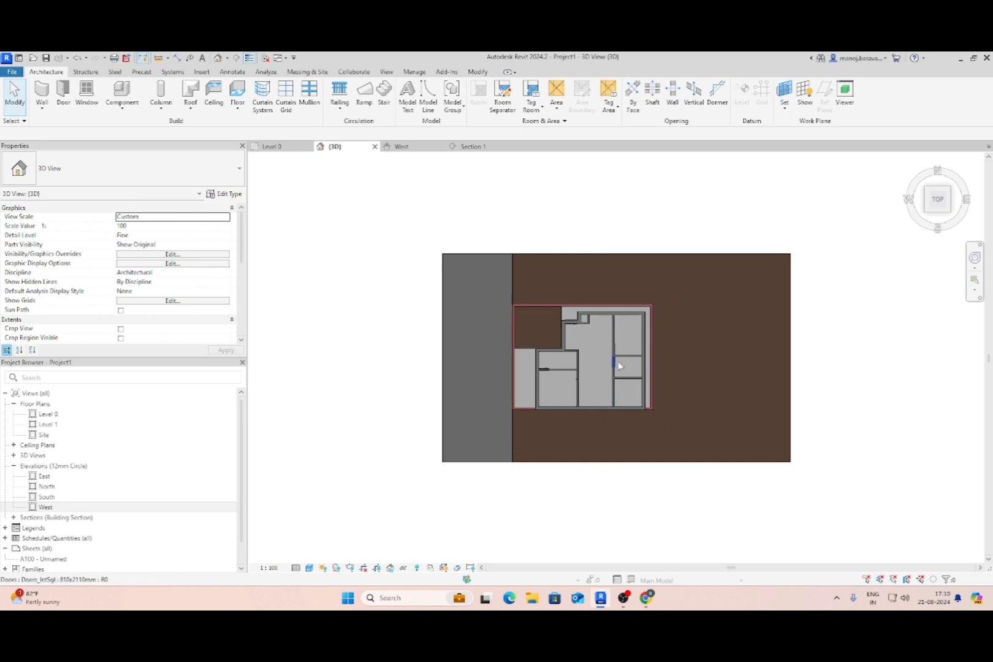
pyautogui.click(472, 147)
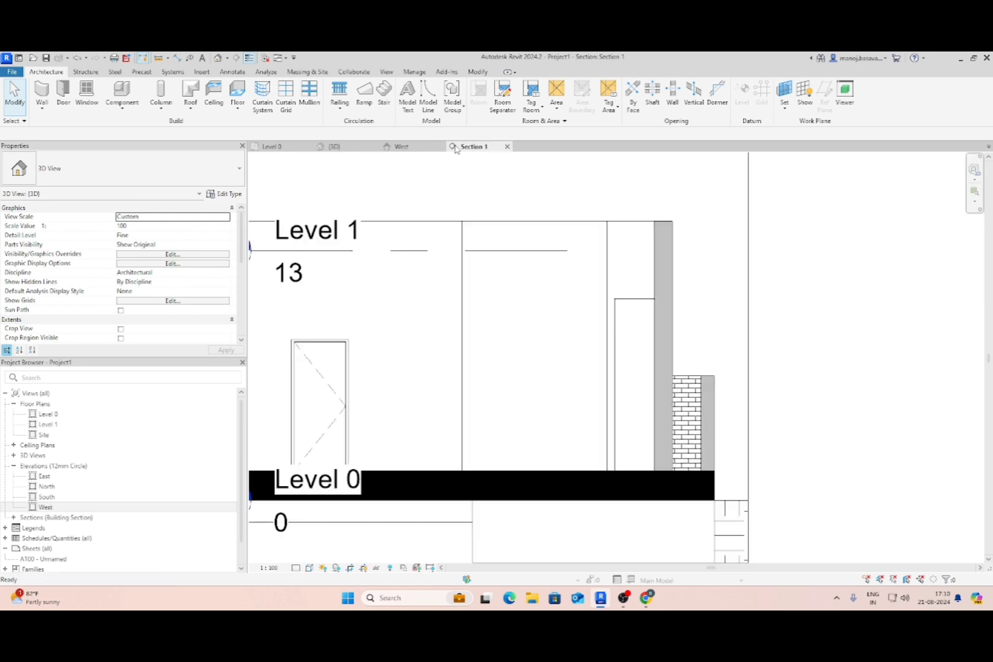
pyautogui.click(334, 146)
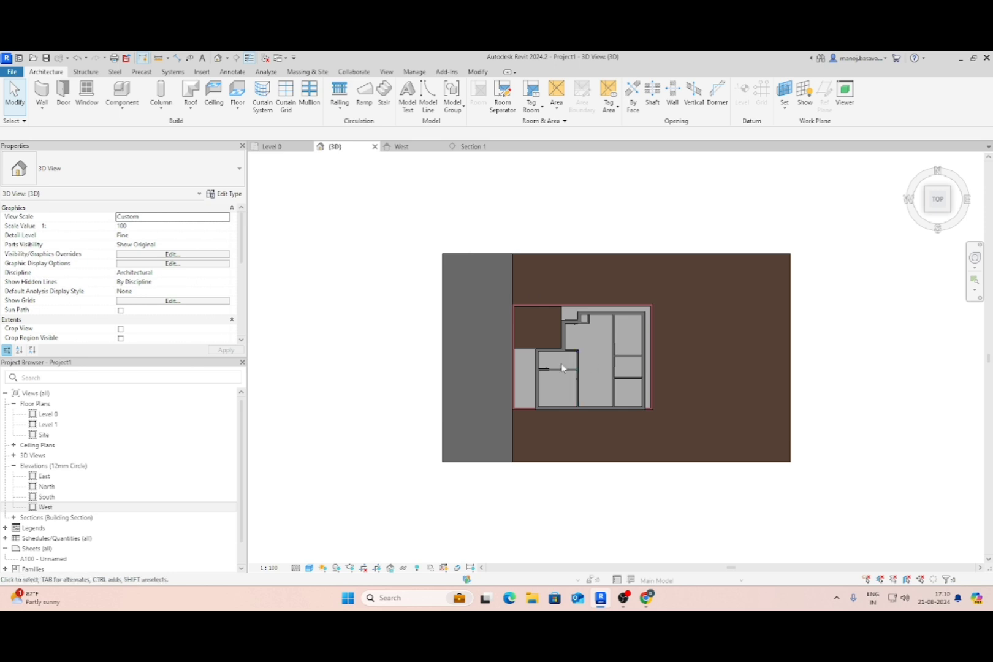
pyautogui.scroll(4, 562, 365)
# Delete the section through the house from the Level 0 floor plan, together with its Section 1 view.
pyautogui.click(267, 146)
pyautogui.scroll(-4, 538, 357)
pyautogui.moveTo(606, 447); pyautogui.dragTo(627, 383, button='middle')
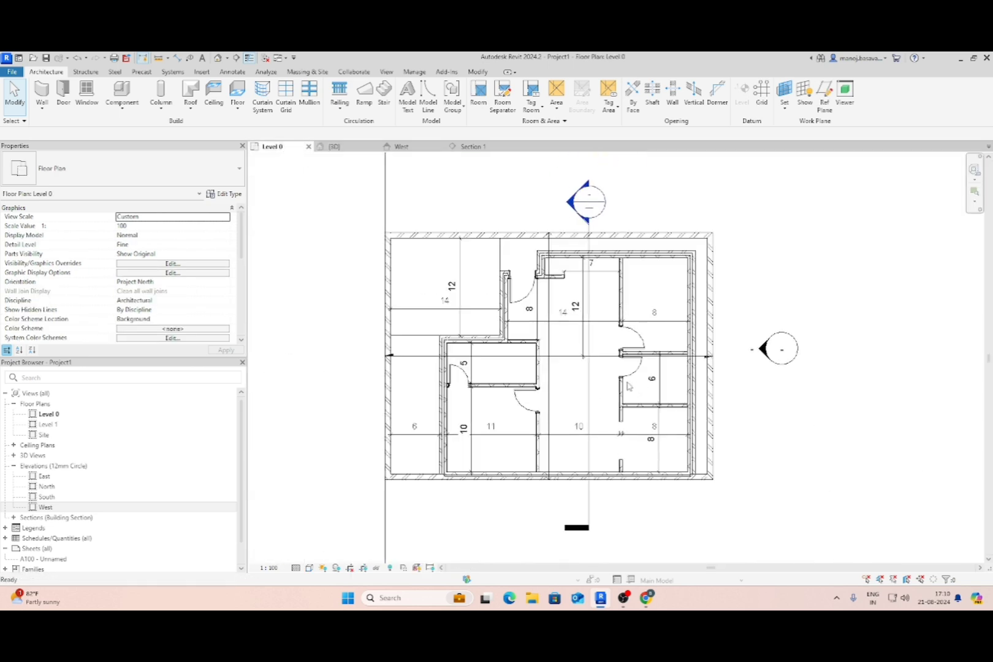
pyautogui.click(592, 458)
pyautogui.press('Delete')
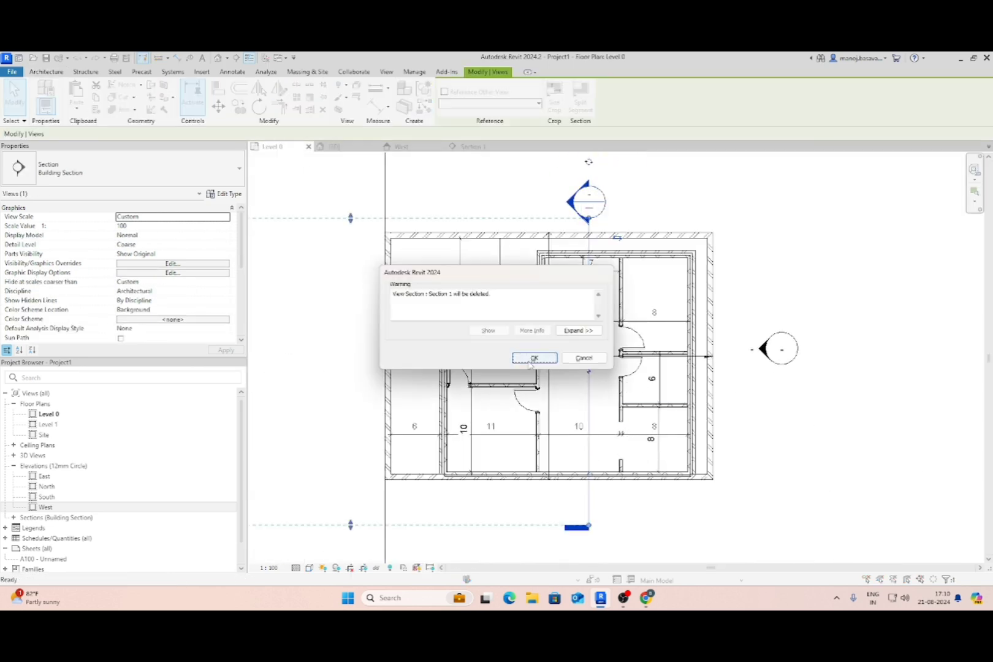
pyautogui.click(551, 365)
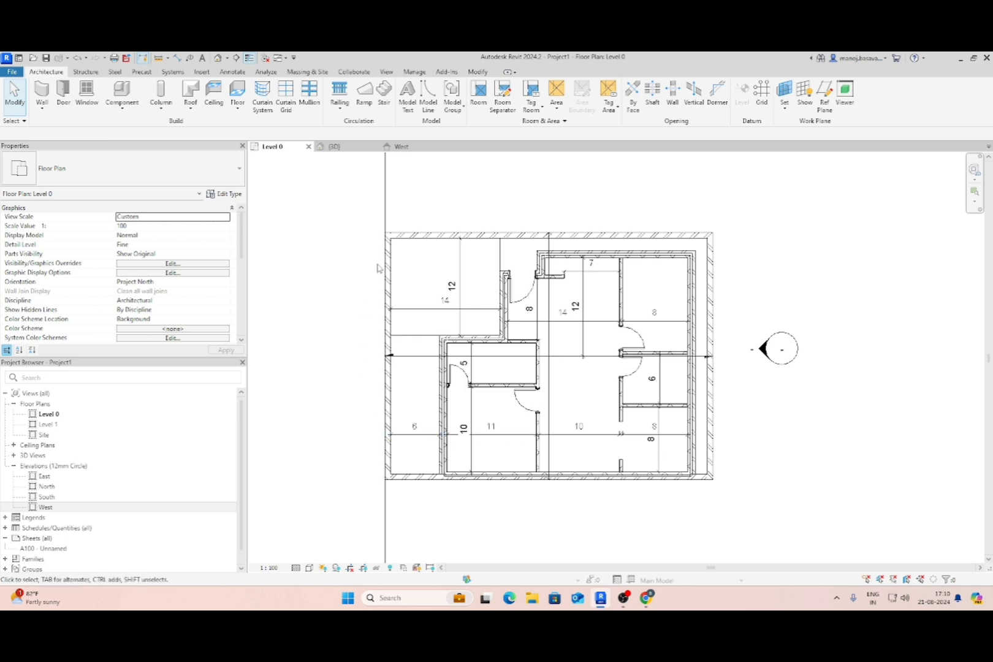